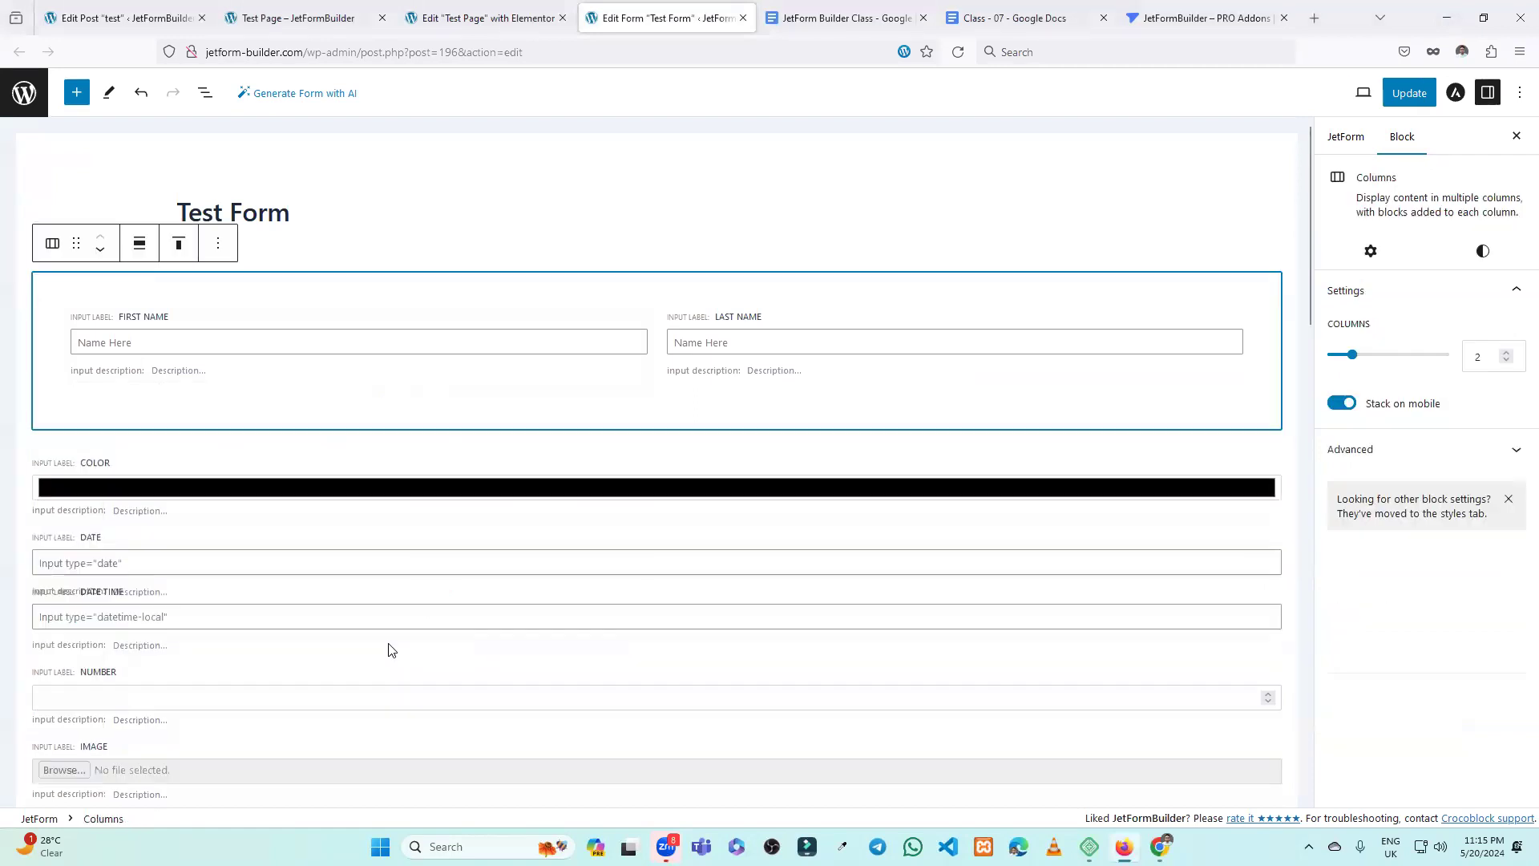
Delete the Color and Date fields from the test form.
{"action": "left_click", "coordinate": [261, 477]}
{"action": "left_click", "coordinate": [400, 401]}
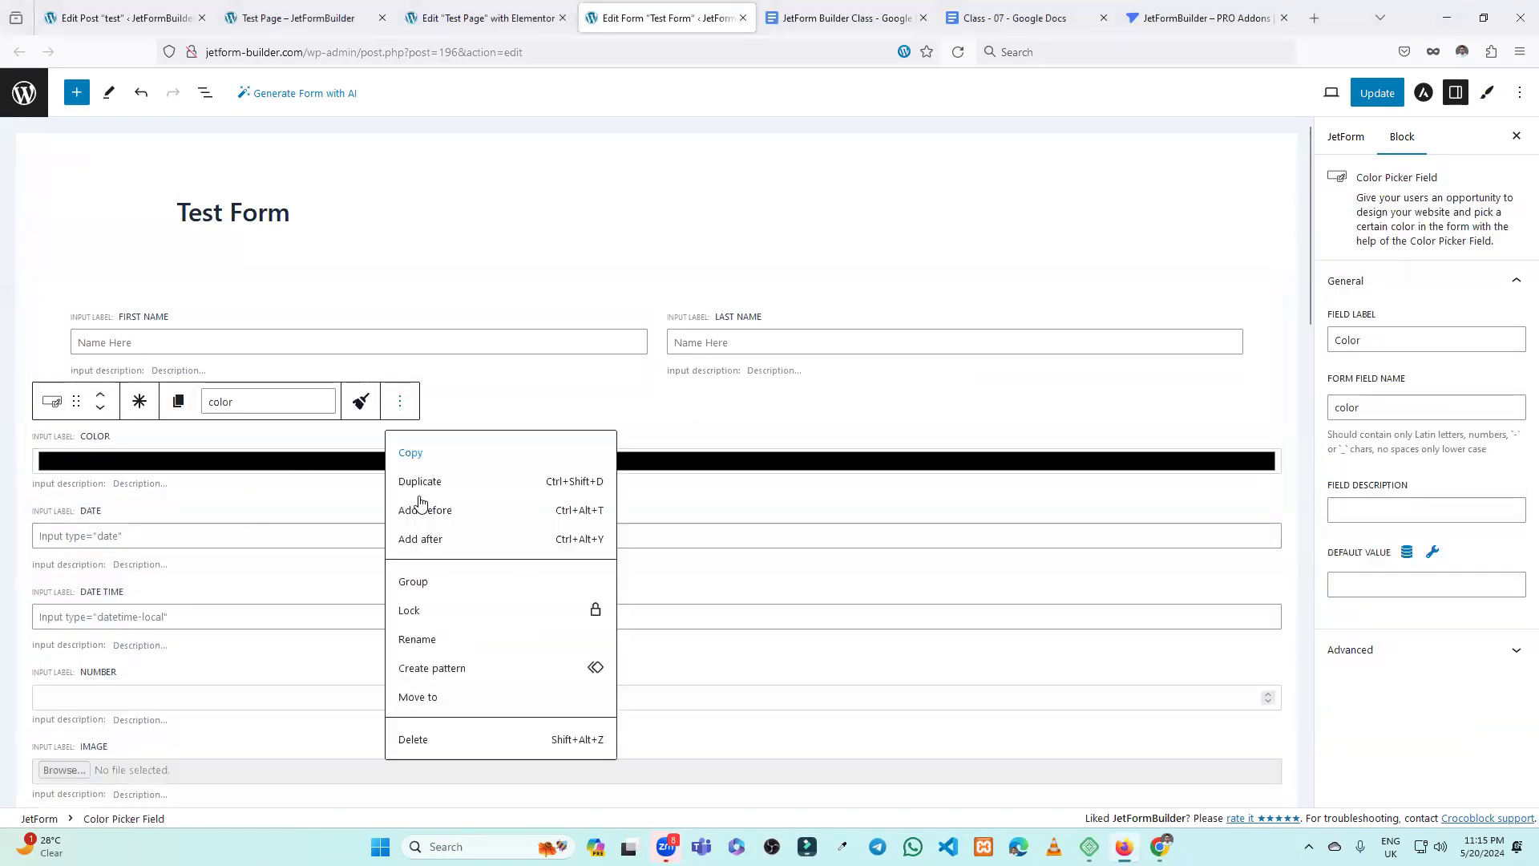
{"action": "left_click", "coordinate": [447, 737]}
{"action": "left_click", "coordinate": [313, 475]}
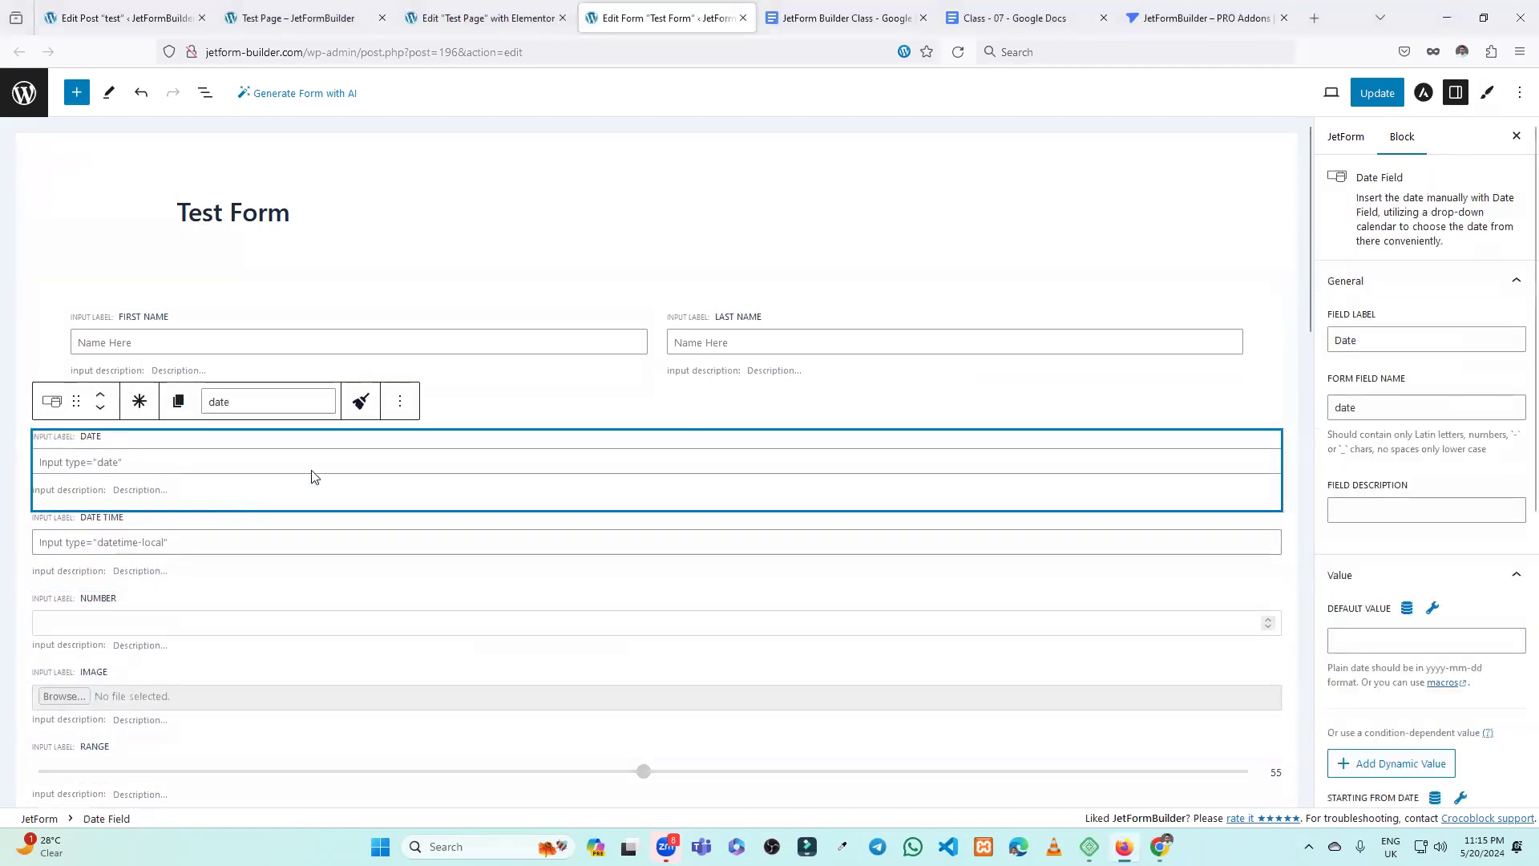
{"action": "left_click", "coordinate": [399, 401]}
{"action": "left_click", "coordinate": [425, 739]}
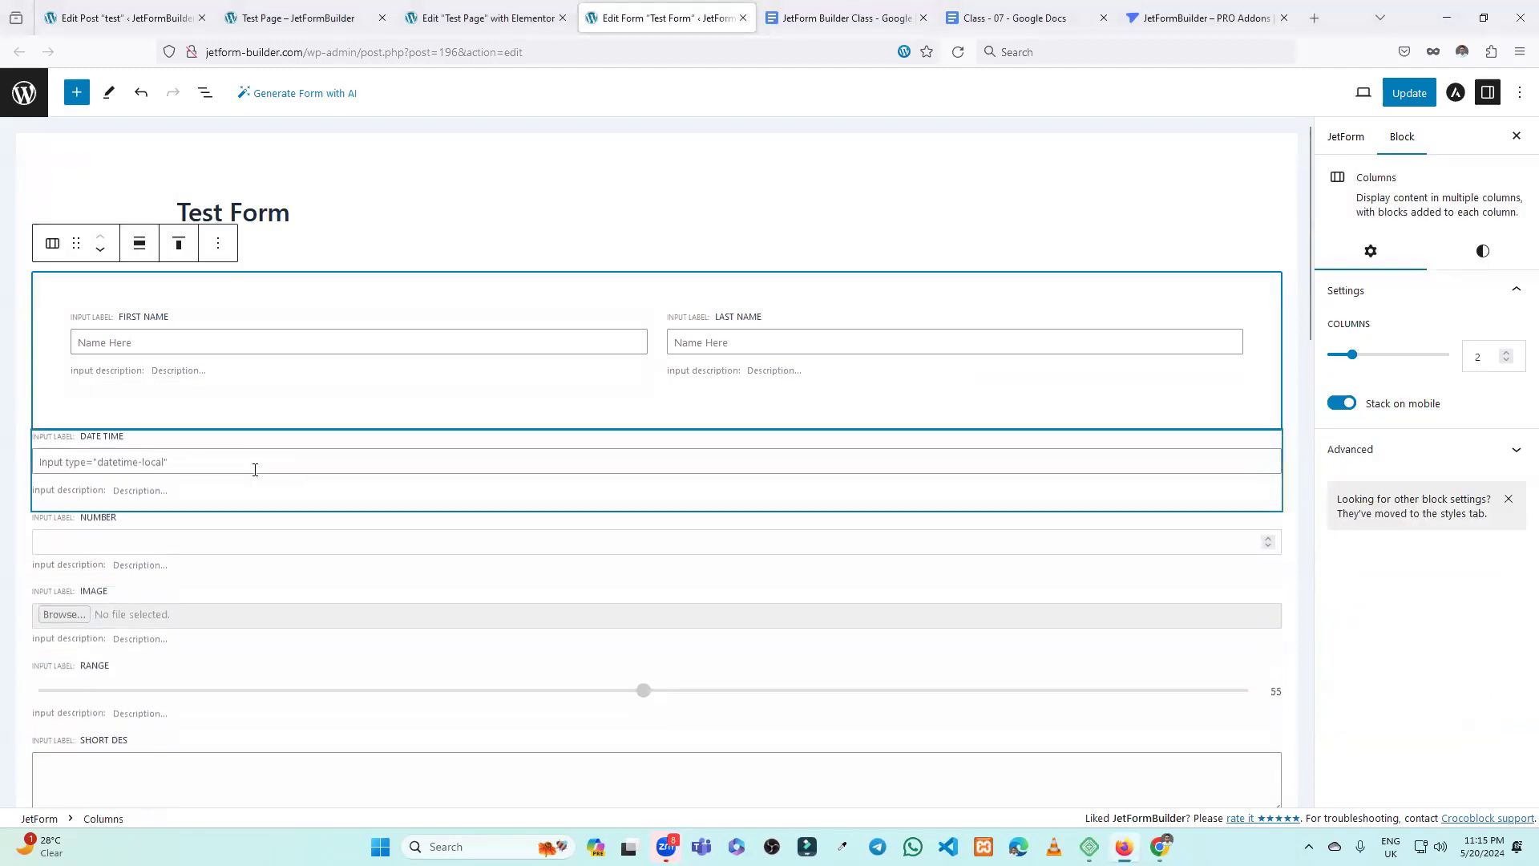
Delete the Date Time and Number fields from the form.
{"action": "left_click", "coordinate": [302, 457]}
{"action": "left_click", "coordinate": [400, 401]}
{"action": "left_click", "coordinate": [433, 743]}
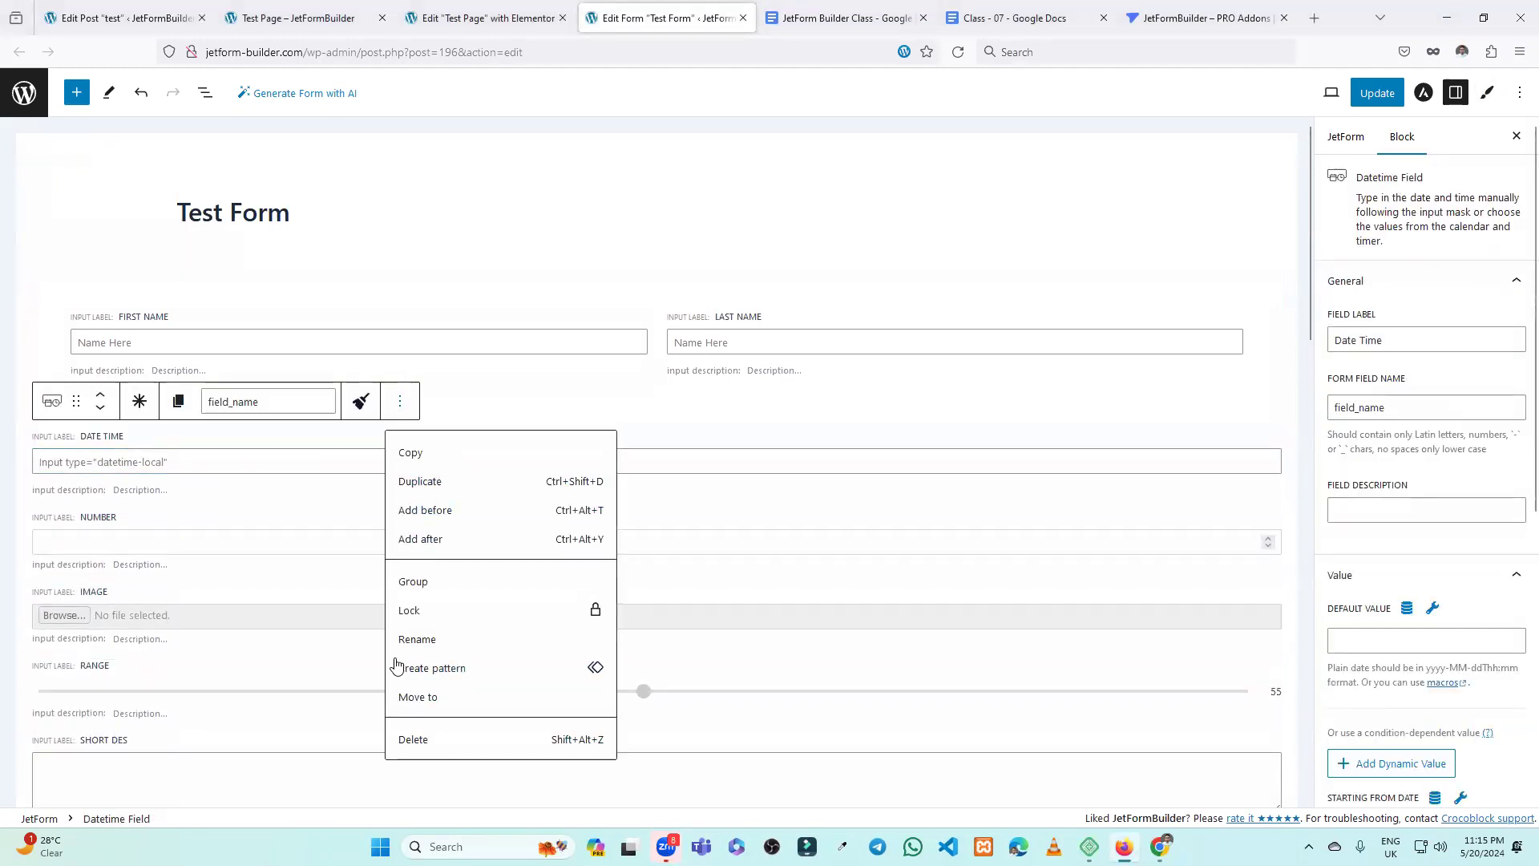
{"action": "left_click", "coordinate": [287, 479]}
{"action": "left_click", "coordinate": [401, 412]}
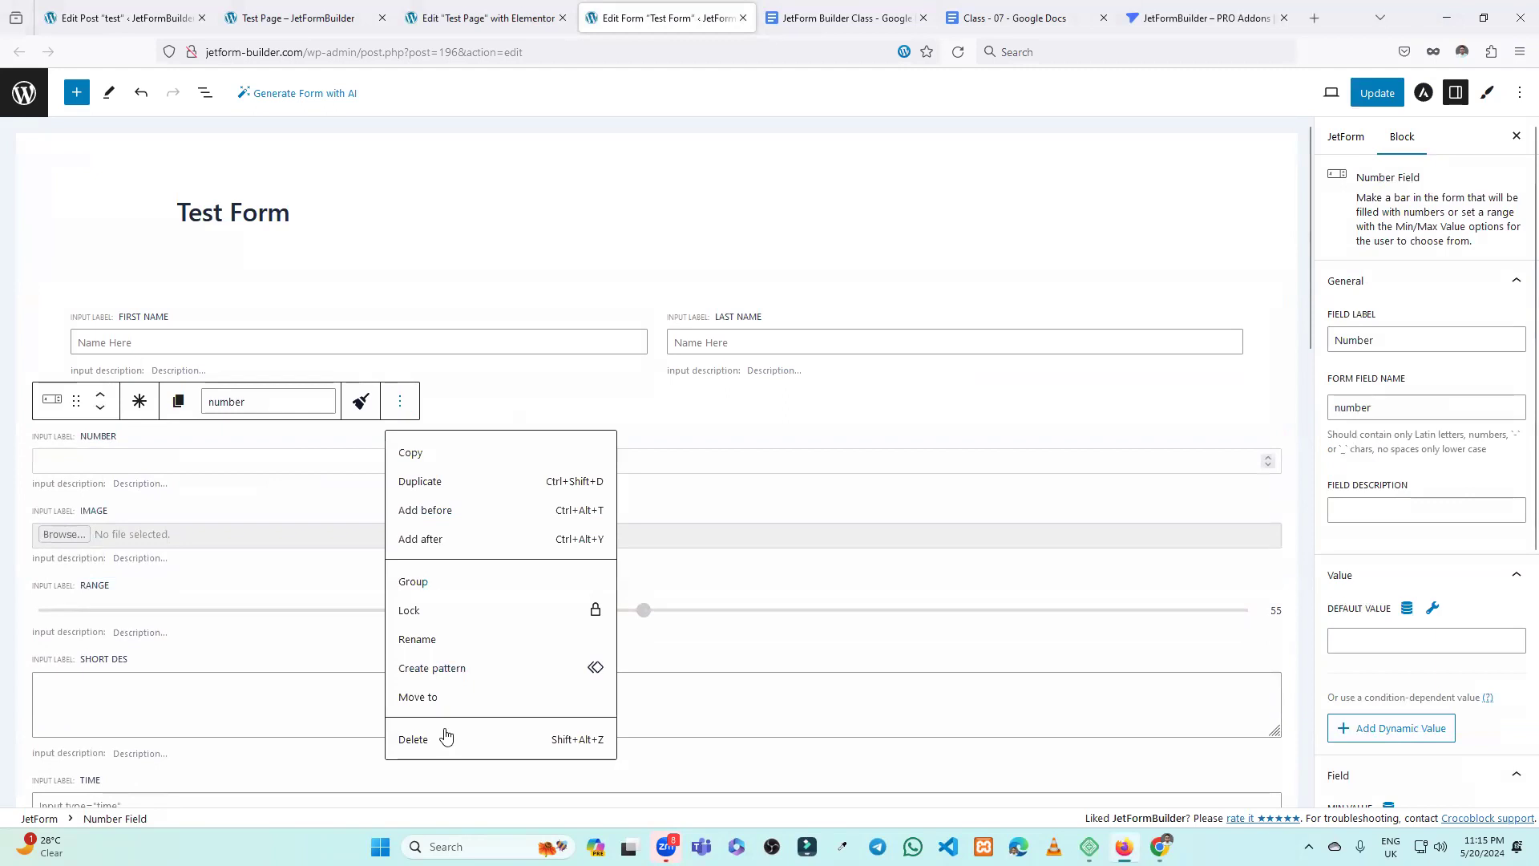
{"action": "left_click", "coordinate": [439, 733]}
Delete the Image and Range fields from the form.
{"action": "left_click", "coordinate": [361, 473]}
{"action": "left_click", "coordinate": [360, 401]}
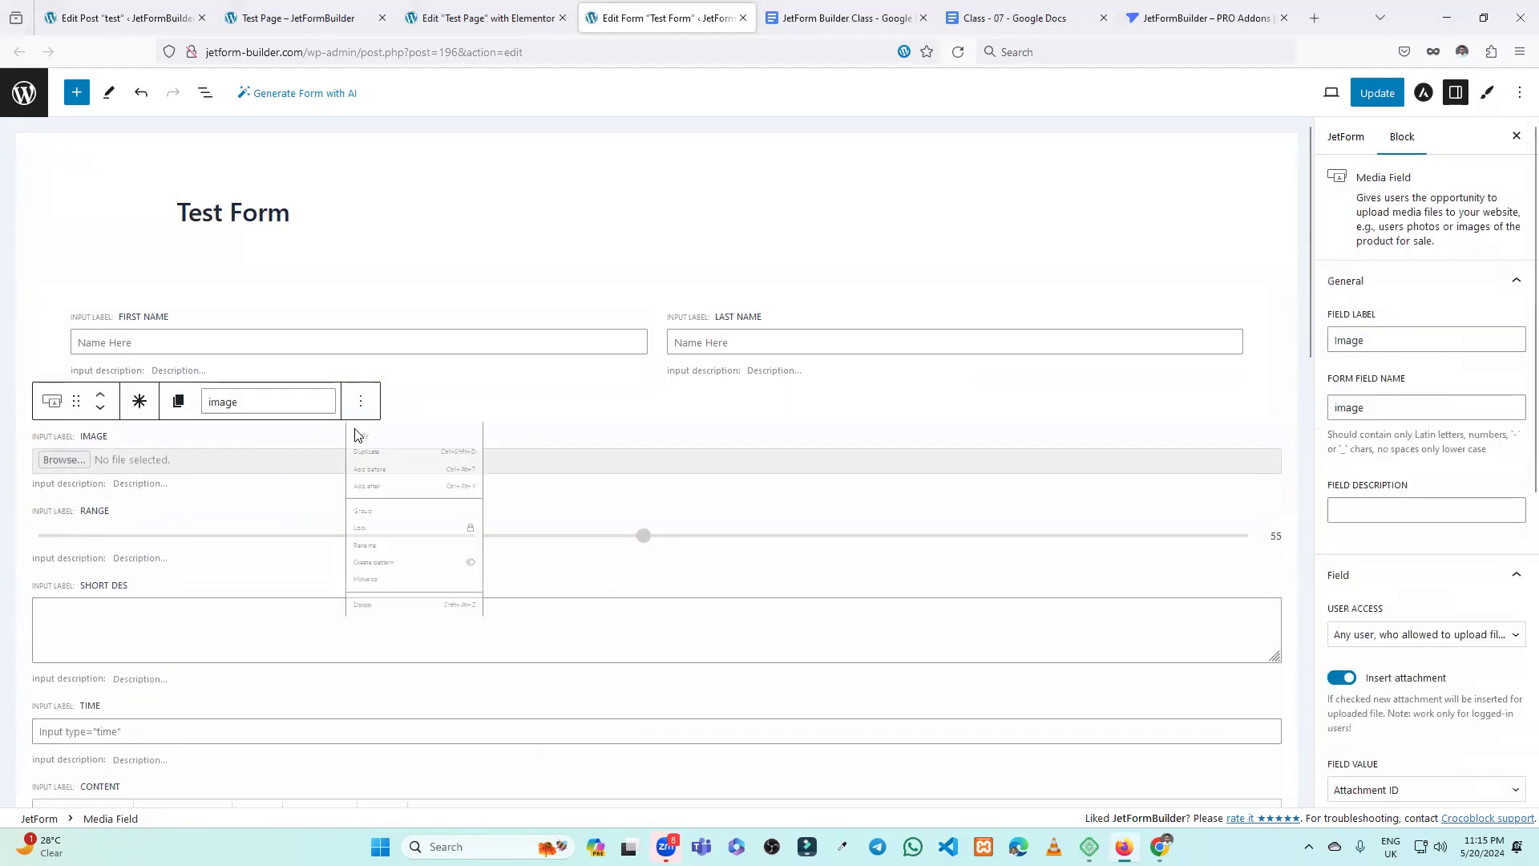
{"action": "left_click", "coordinate": [387, 742]}
{"action": "left_click", "coordinate": [322, 496]}
{"action": "left_click", "coordinate": [180, 399]}
{"action": "left_click", "coordinate": [238, 741]}
Delete the Short Des text area and the Time field.
{"action": "left_click", "coordinate": [243, 509]}
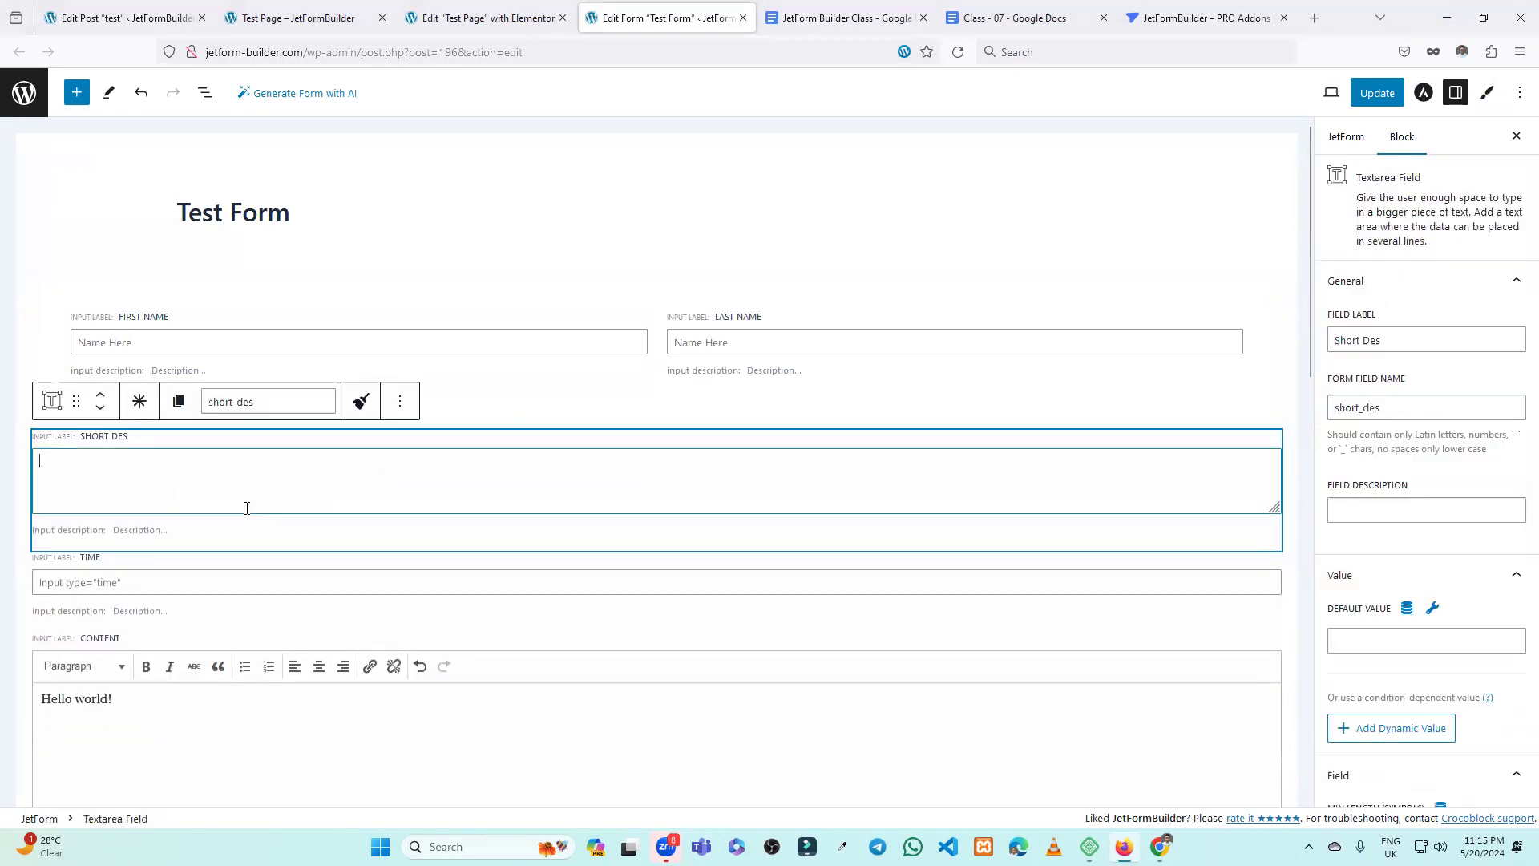
{"action": "left_click", "coordinate": [399, 401]}
{"action": "left_click", "coordinate": [426, 741]}
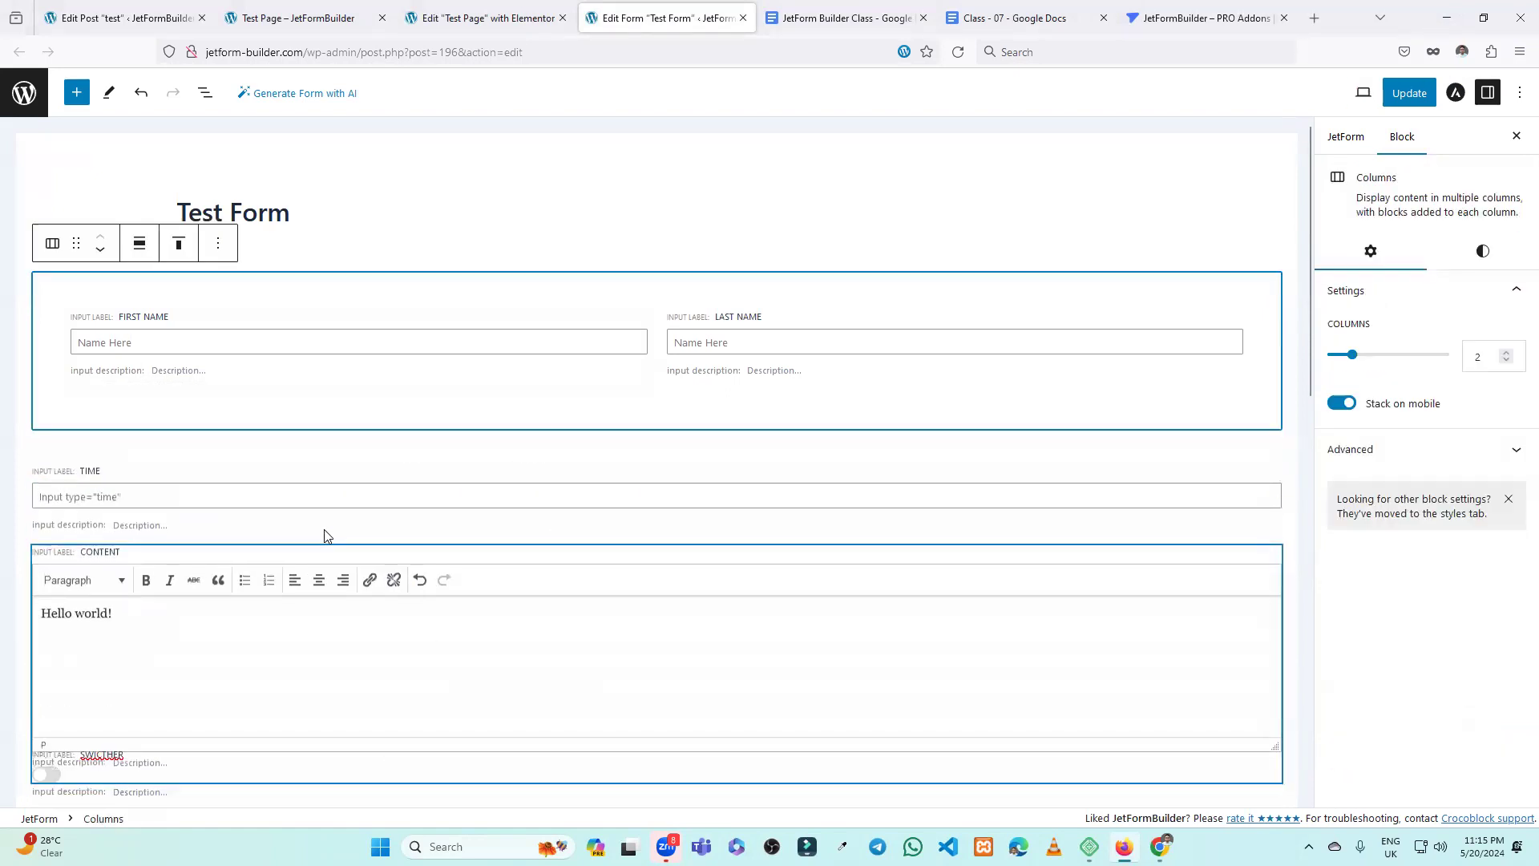
{"action": "left_click", "coordinate": [312, 497]}
{"action": "left_click", "coordinate": [399, 401]}
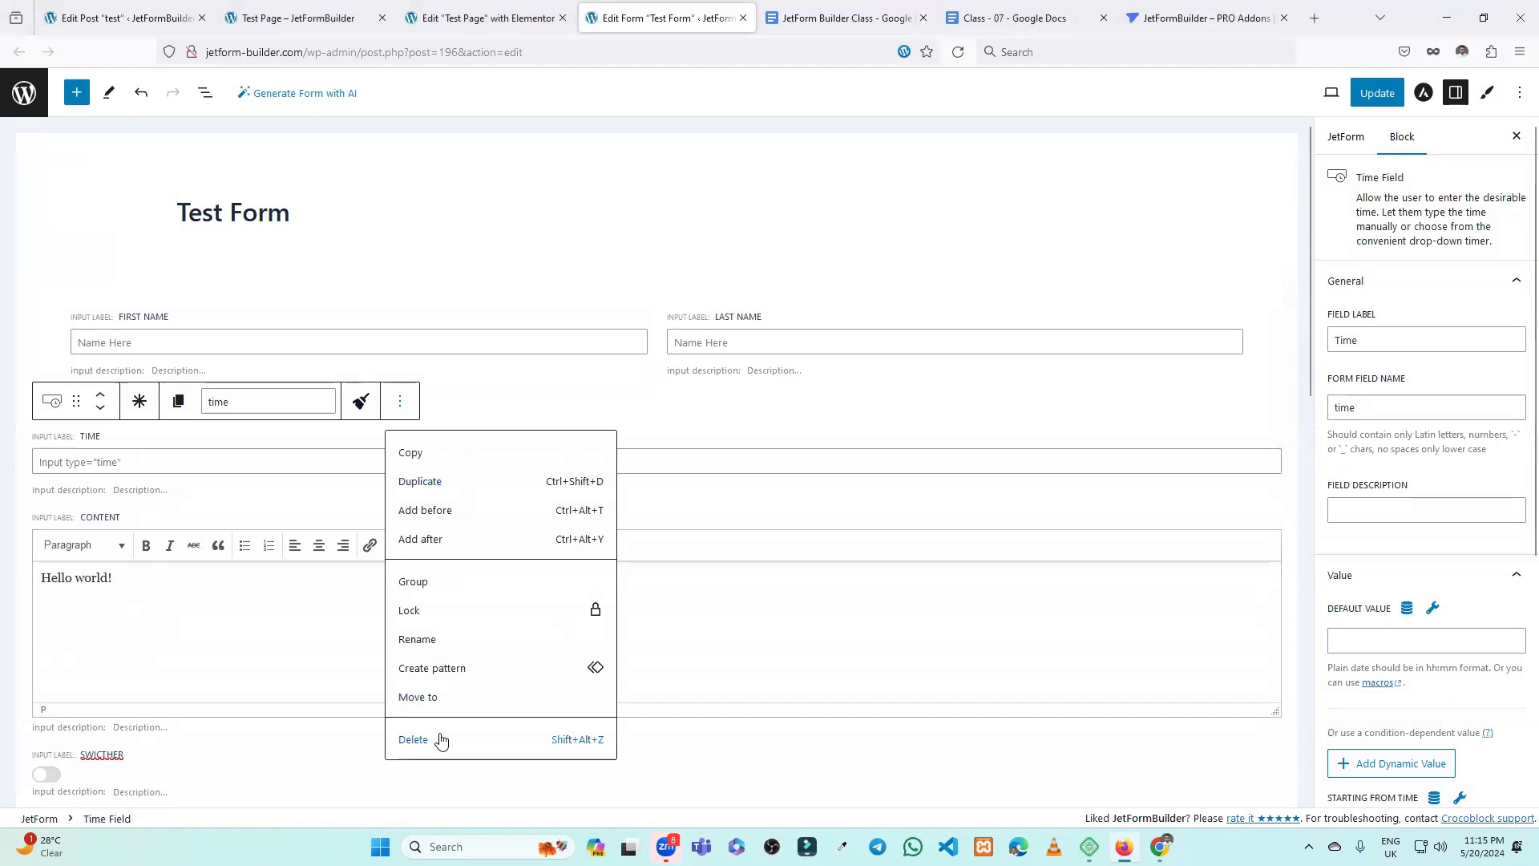
{"action": "left_click", "coordinate": [440, 738]}
Delete the Content rich-text editor field from the form.
{"action": "left_click", "coordinate": [326, 513]}
{"action": "left_click", "coordinate": [400, 401]}
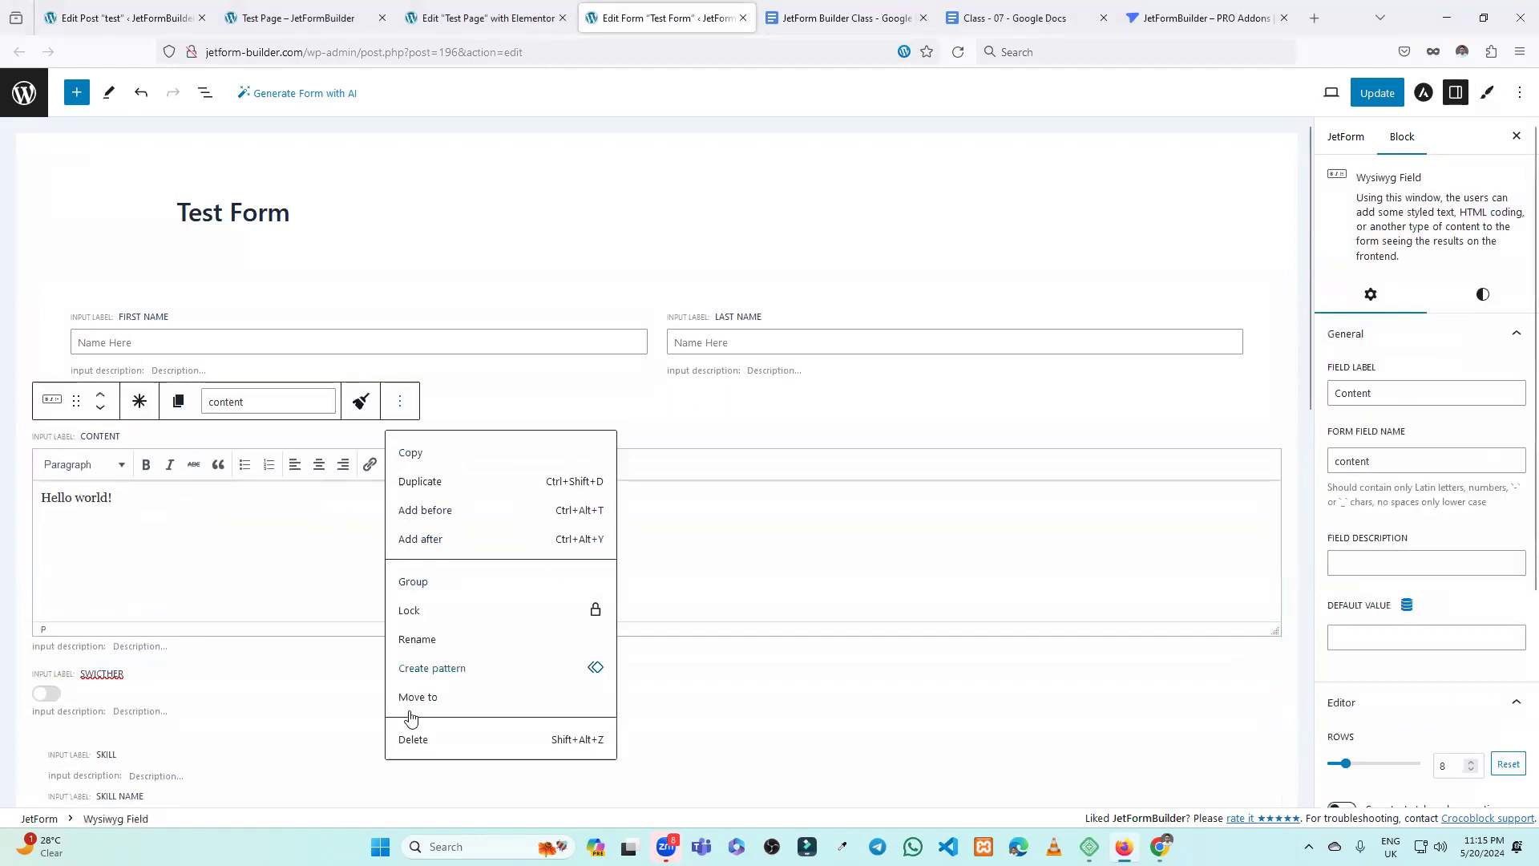
{"action": "left_click", "coordinate": [407, 738]}
Delete the Skill Name field and the whole Skill repeater that contains it.
{"action": "left_click", "coordinate": [338, 570]}
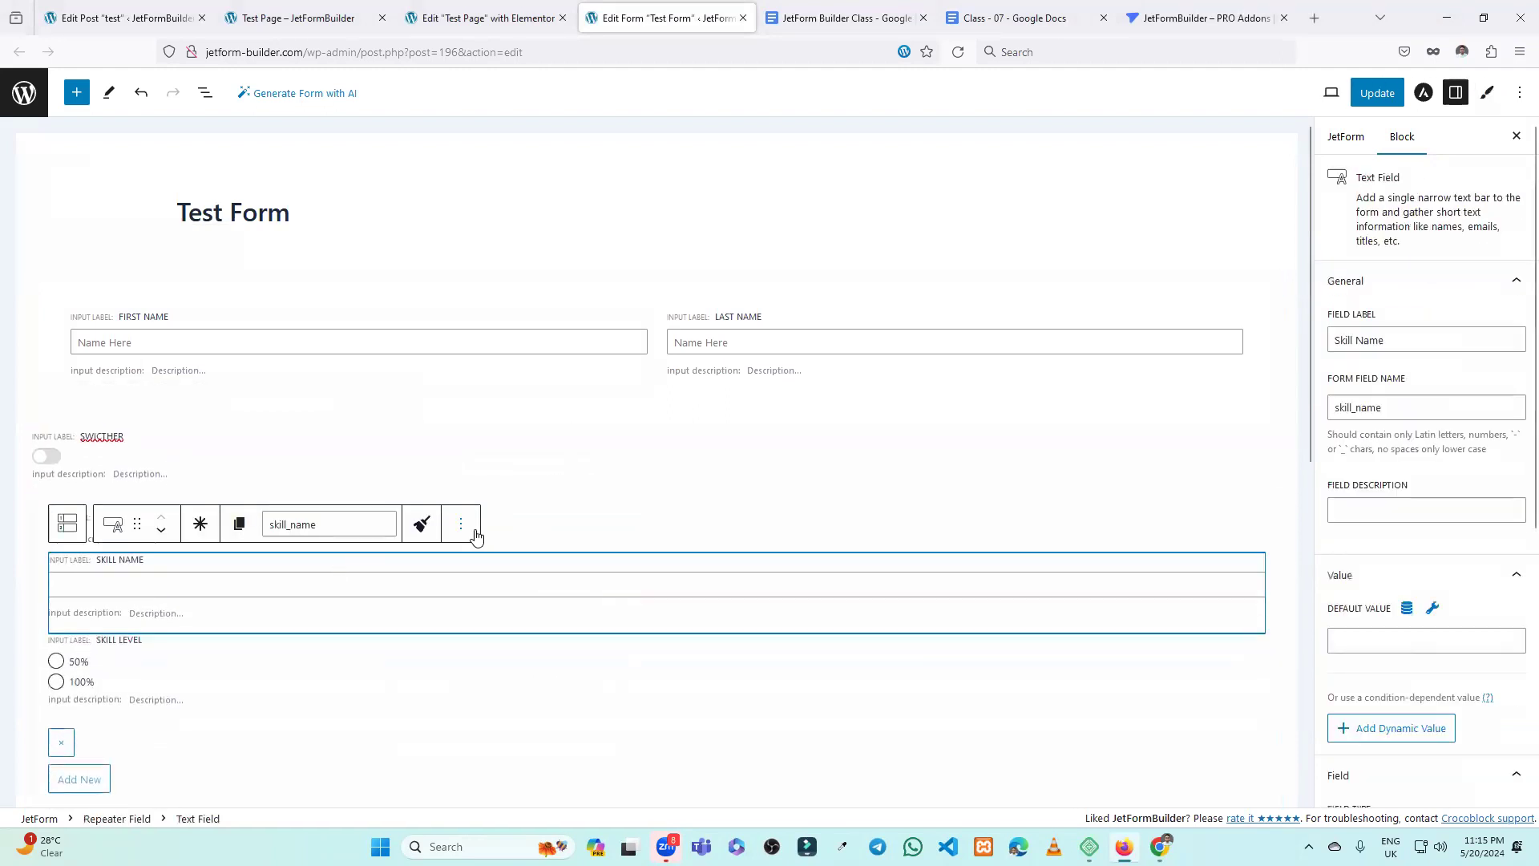
{"action": "left_click", "coordinate": [460, 524]}
{"action": "left_click", "coordinate": [473, 473]}
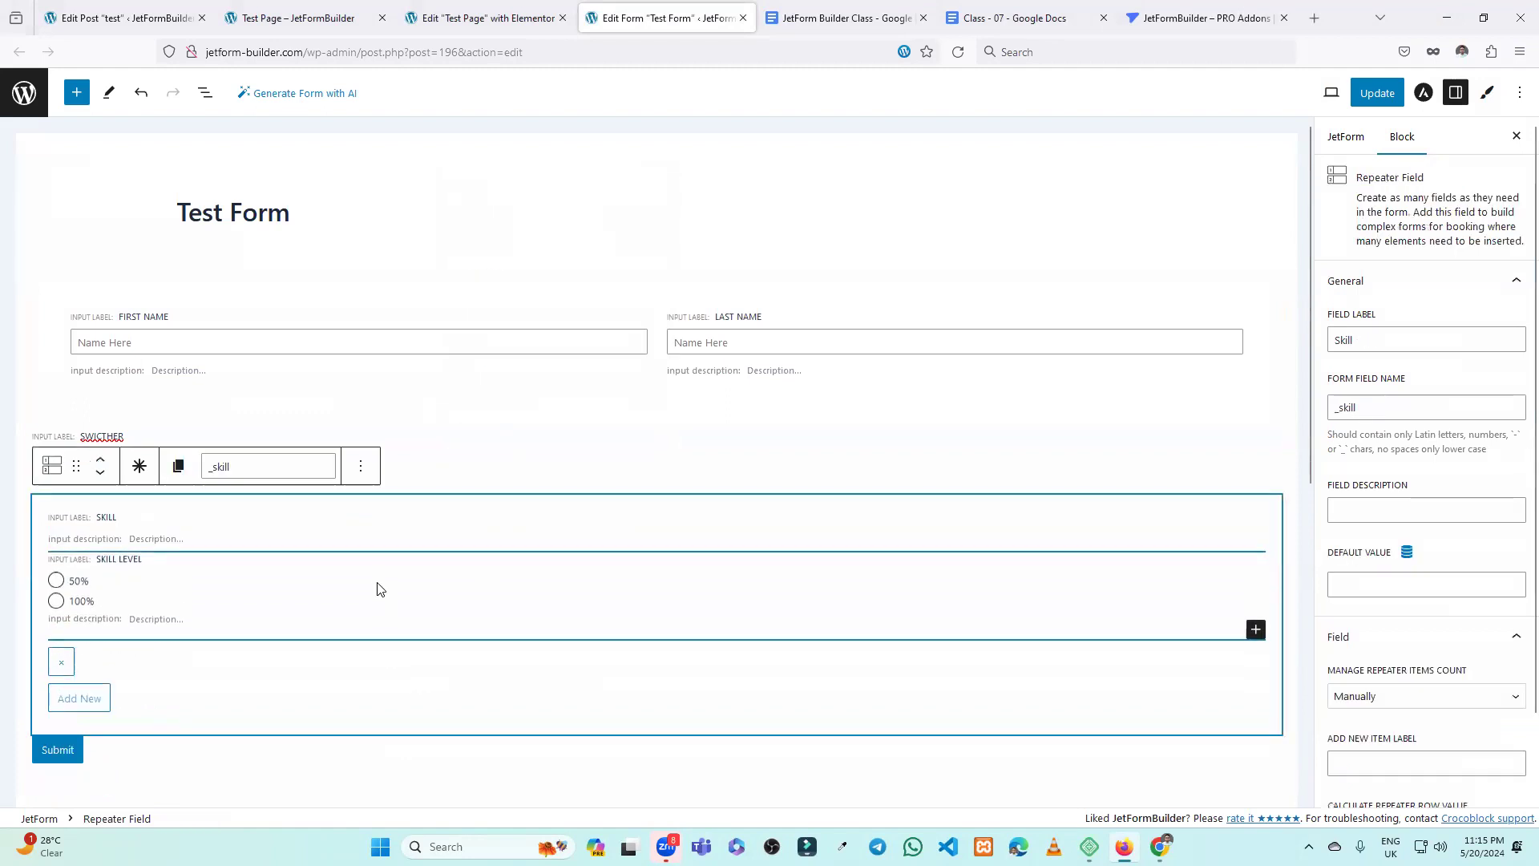
{"action": "left_click", "coordinate": [376, 589]}
{"action": "left_click", "coordinate": [50, 524]}
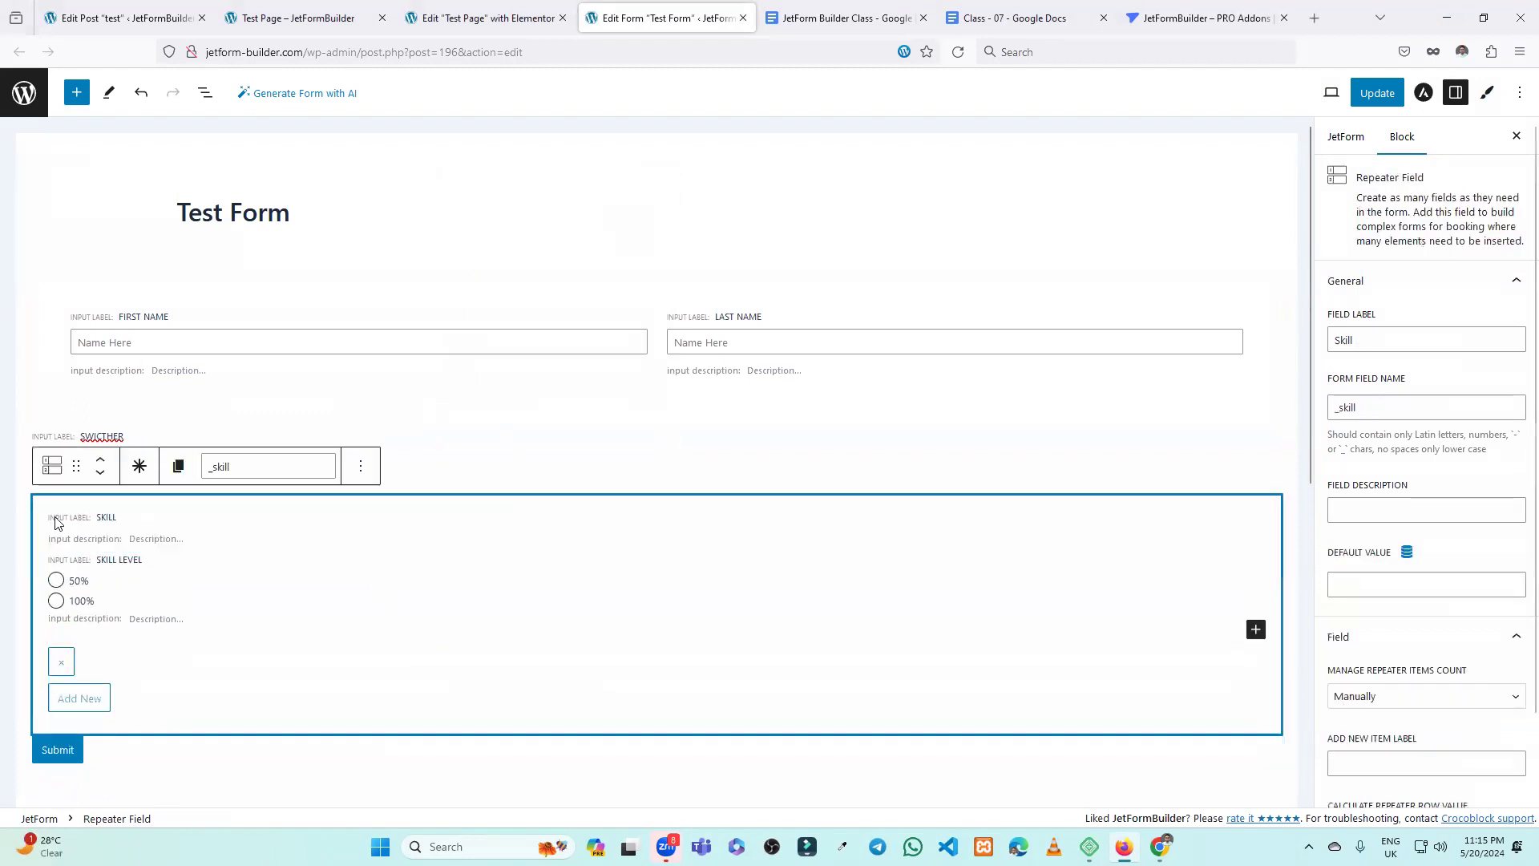
{"action": "left_click", "coordinate": [361, 466]}
{"action": "left_click", "coordinate": [385, 805]}
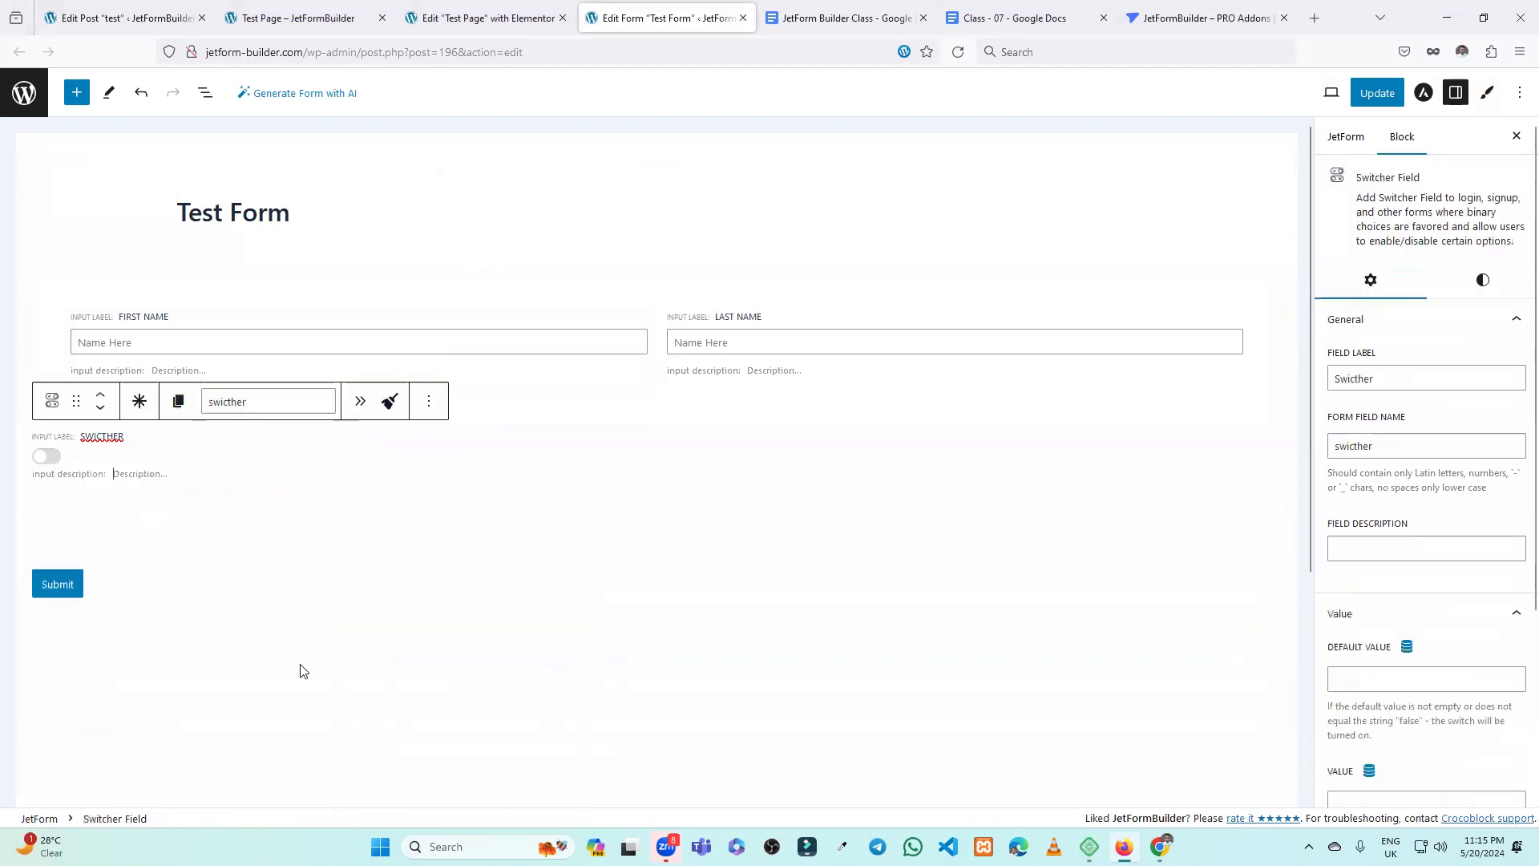
Delete the Swicther field and the Submit button, leaving only the name columns in the form.
{"action": "left_click", "coordinate": [431, 407]}
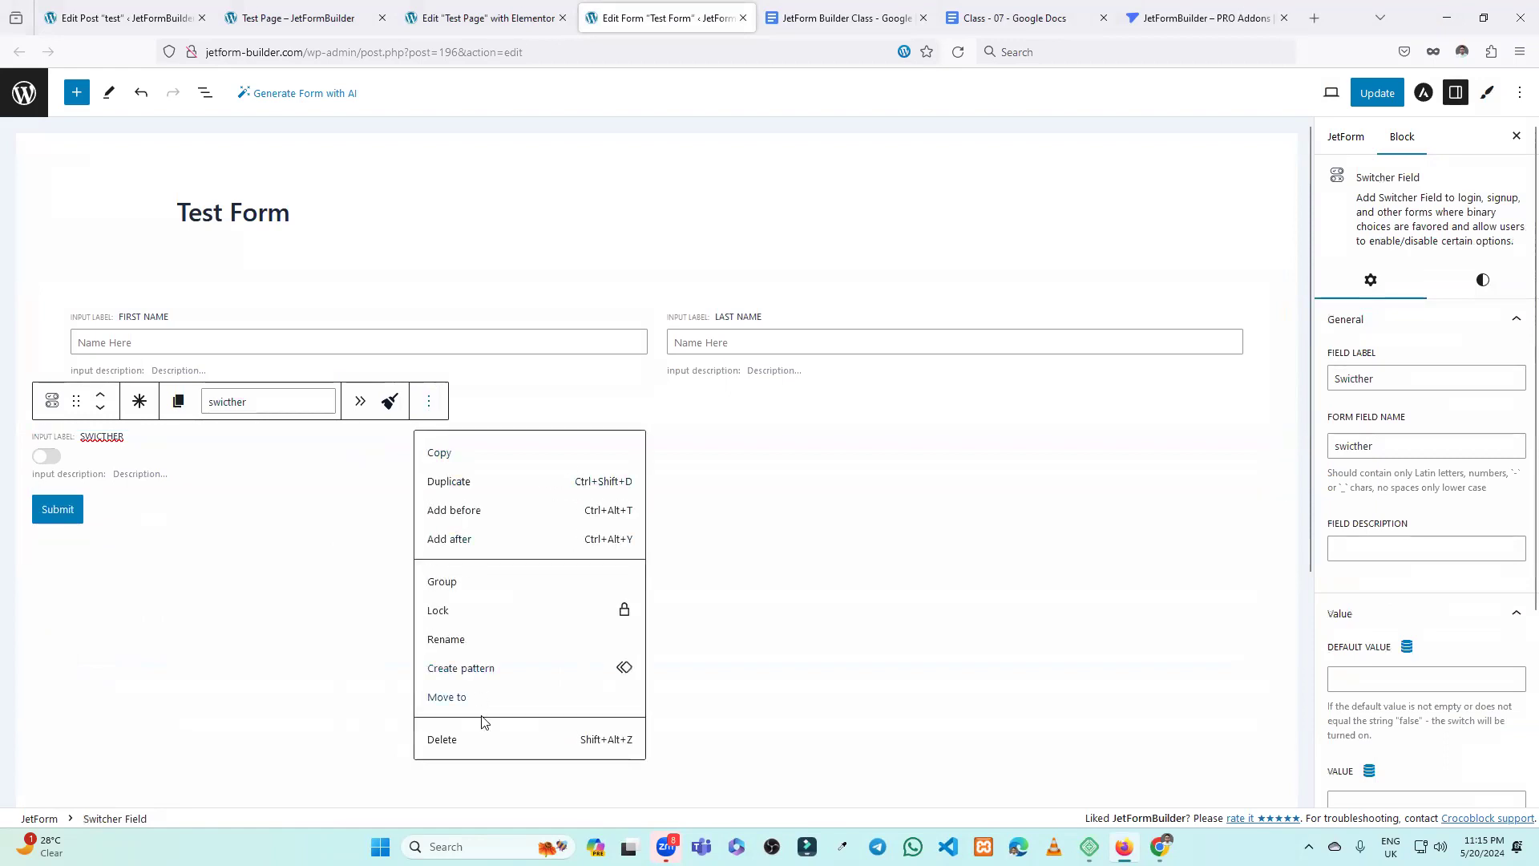
{"action": "left_click", "coordinate": [480, 735]}
{"action": "left_click", "coordinate": [240, 479]}
{"action": "left_click", "coordinate": [228, 455]}
{"action": "left_click", "coordinate": [144, 399]}
{"action": "left_click", "coordinate": [181, 741]}
{"action": "left_click", "coordinate": [598, 630]}
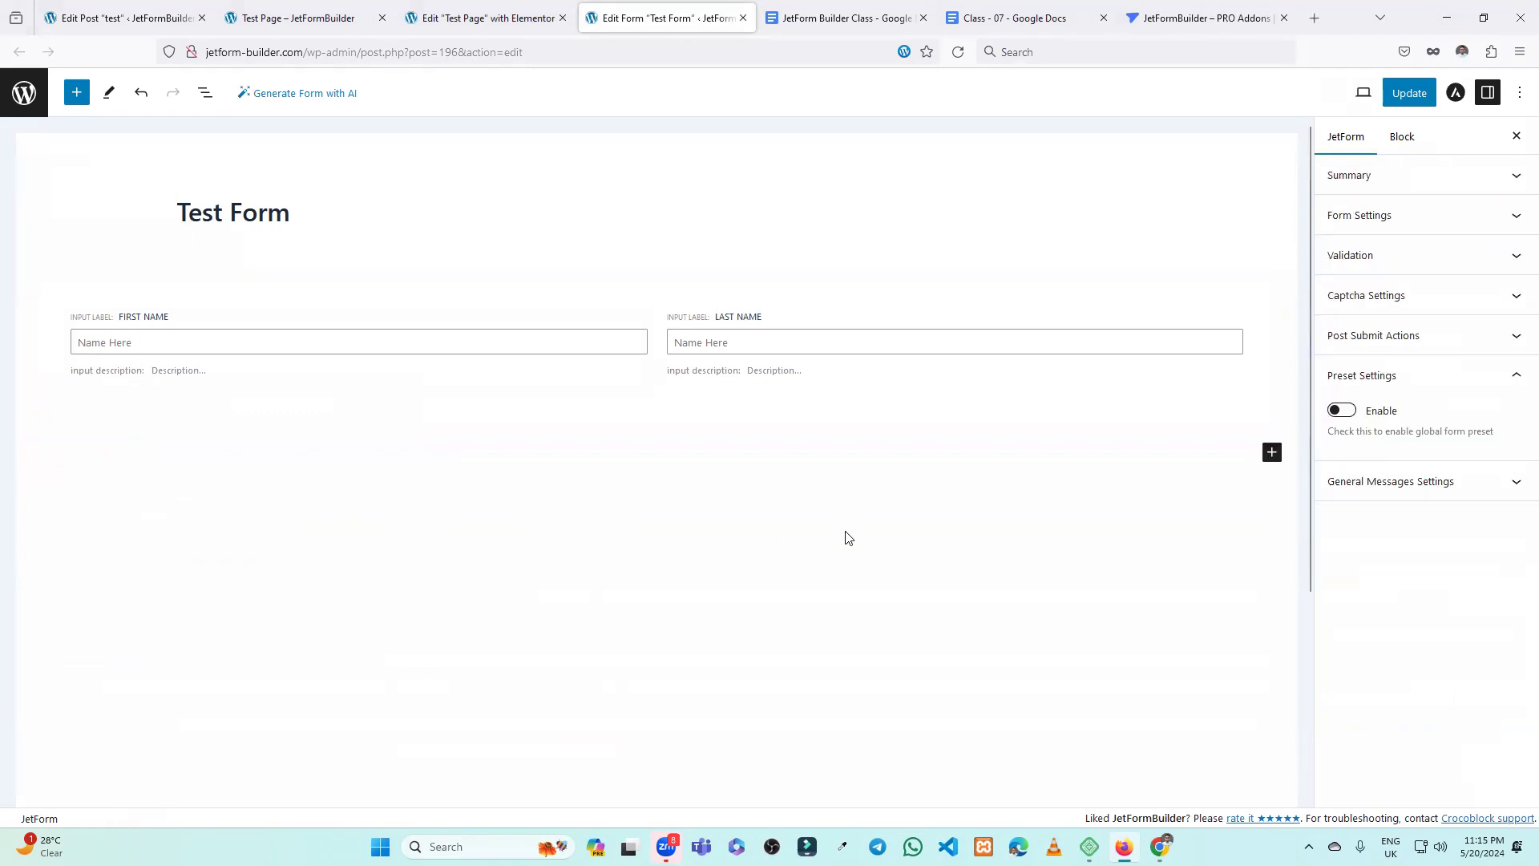
Add an Advanced Choices Field below the first and last name columns.
{"action": "left_click", "coordinate": [73, 94]}
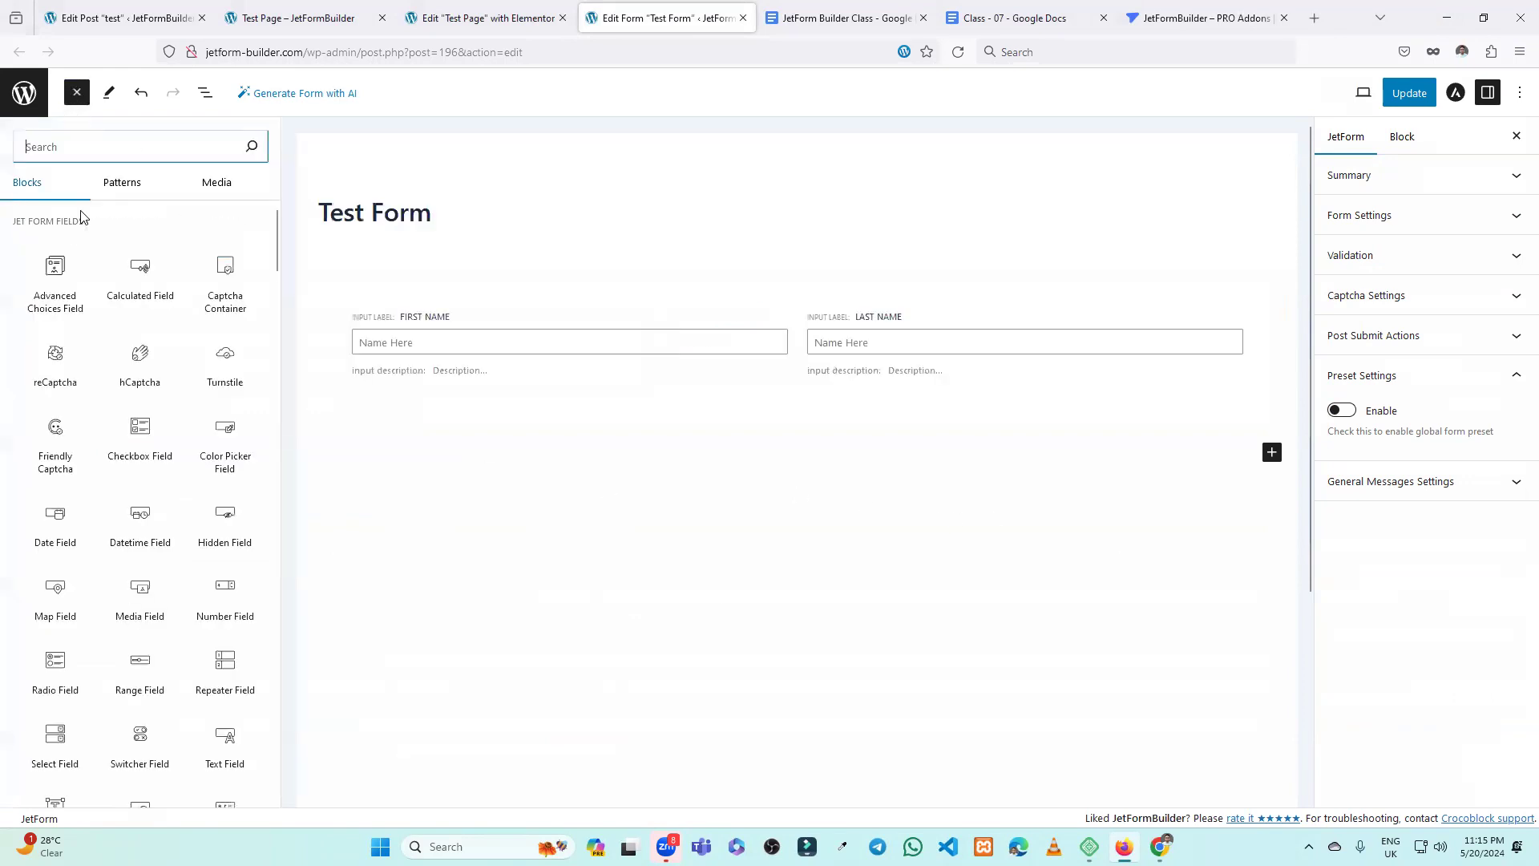
{"action": "mouse_move", "coordinate": [53, 275]}
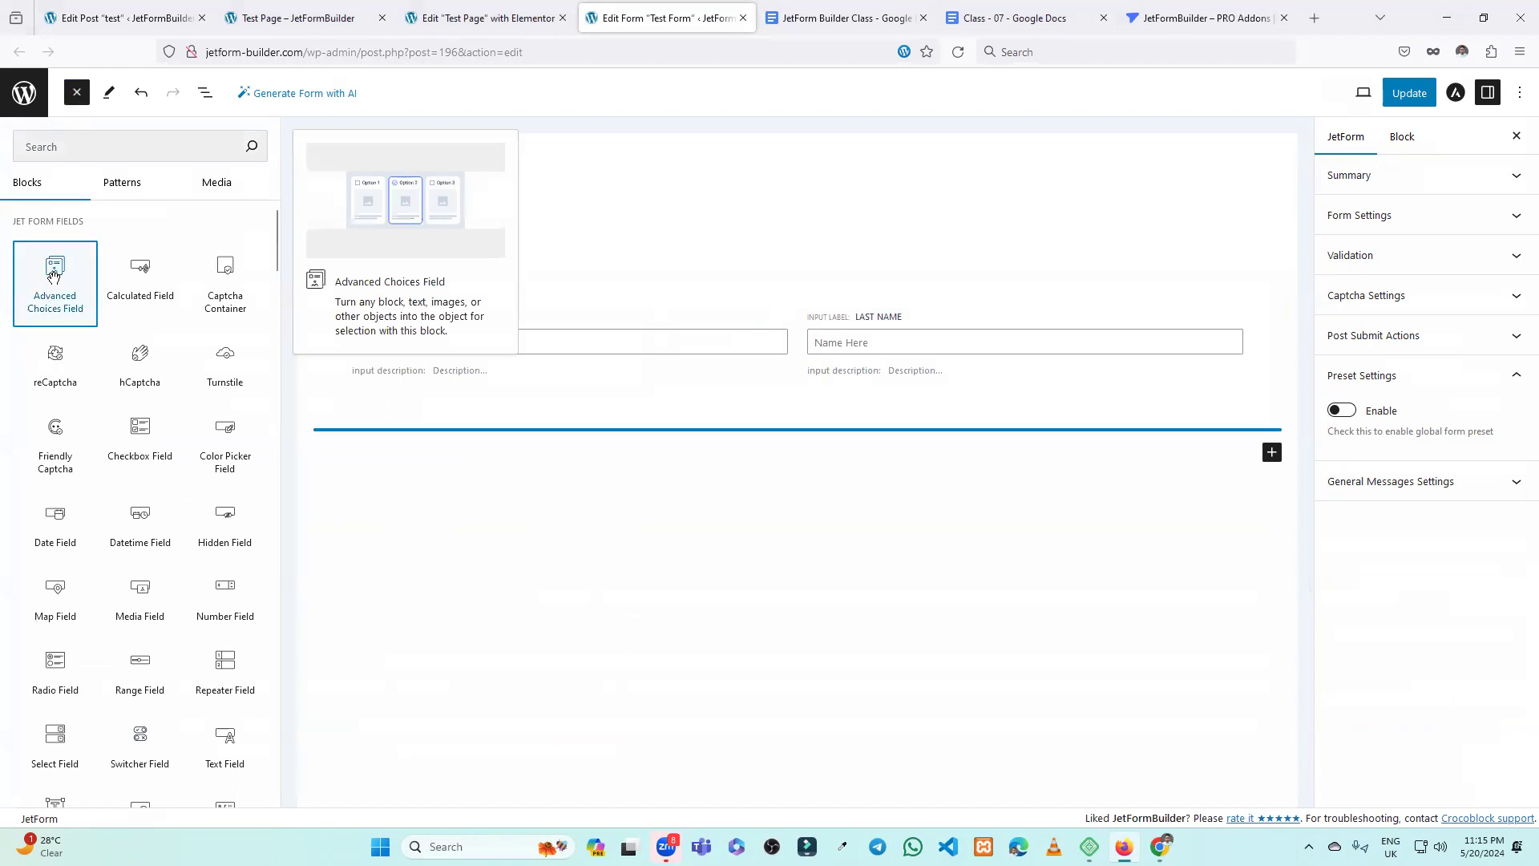
{"action": "left_click", "coordinate": [53, 275]}
{"action": "left_click", "coordinate": [498, 740]}
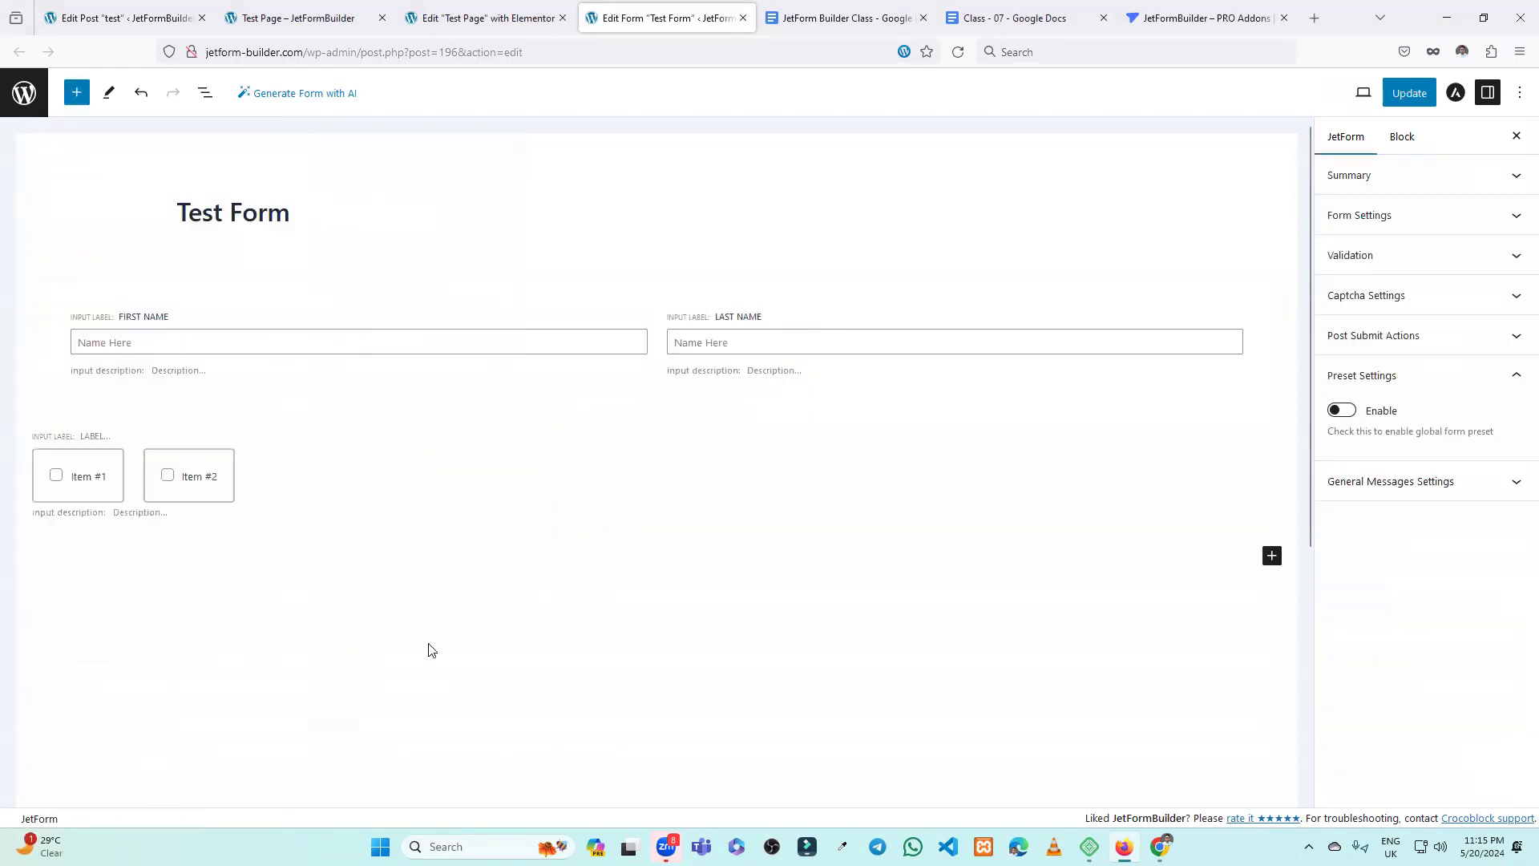
Save the updated form and reload the front-end Test Page to check it.
{"action": "left_click", "coordinate": [350, 13]}
{"action": "left_click", "coordinate": [633, 16]}
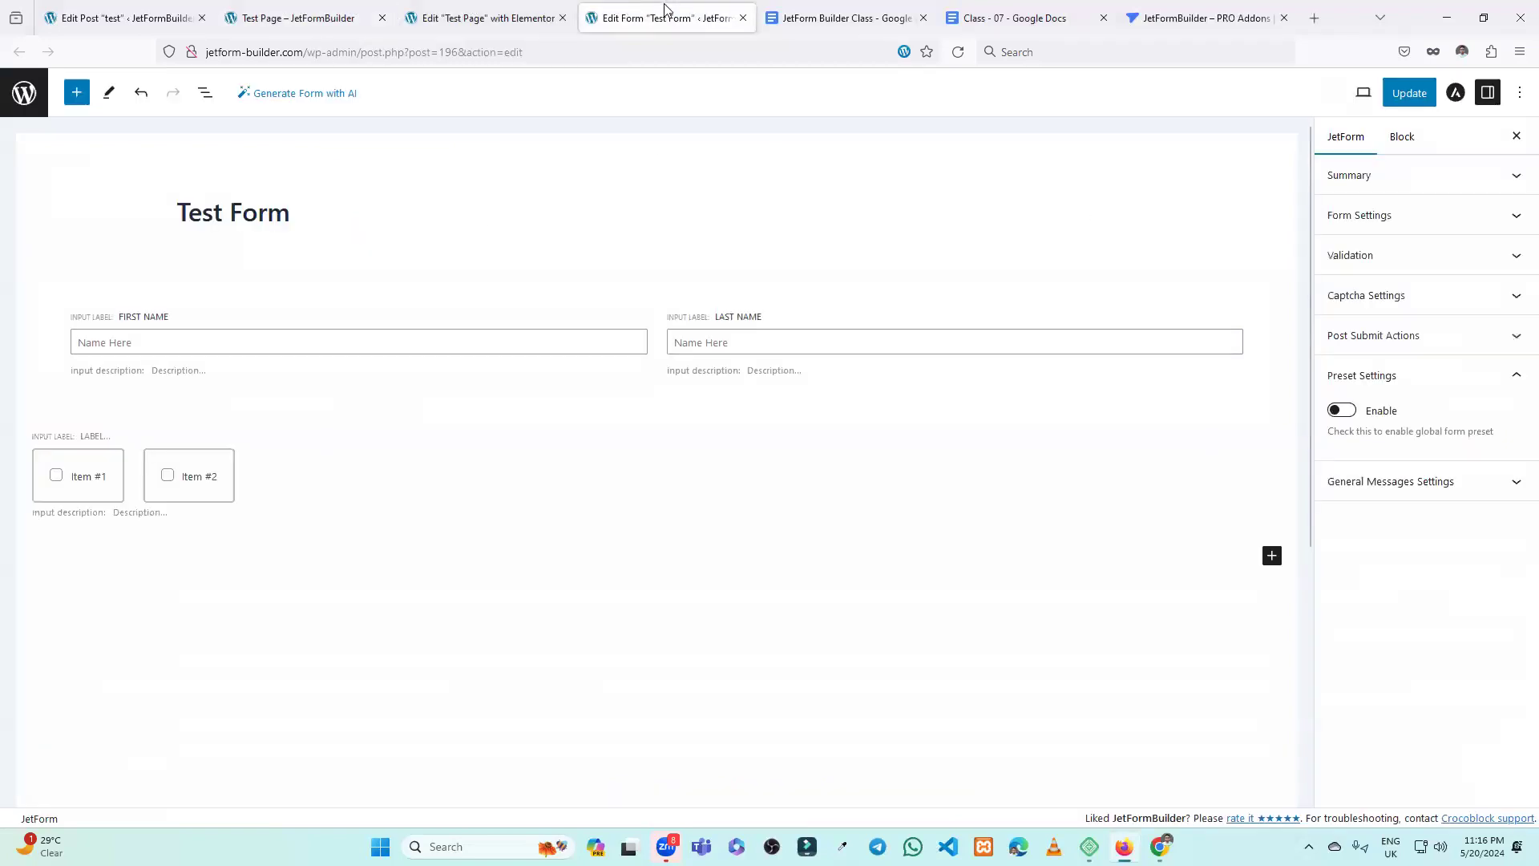
{"action": "left_click", "coordinate": [1431, 94]}
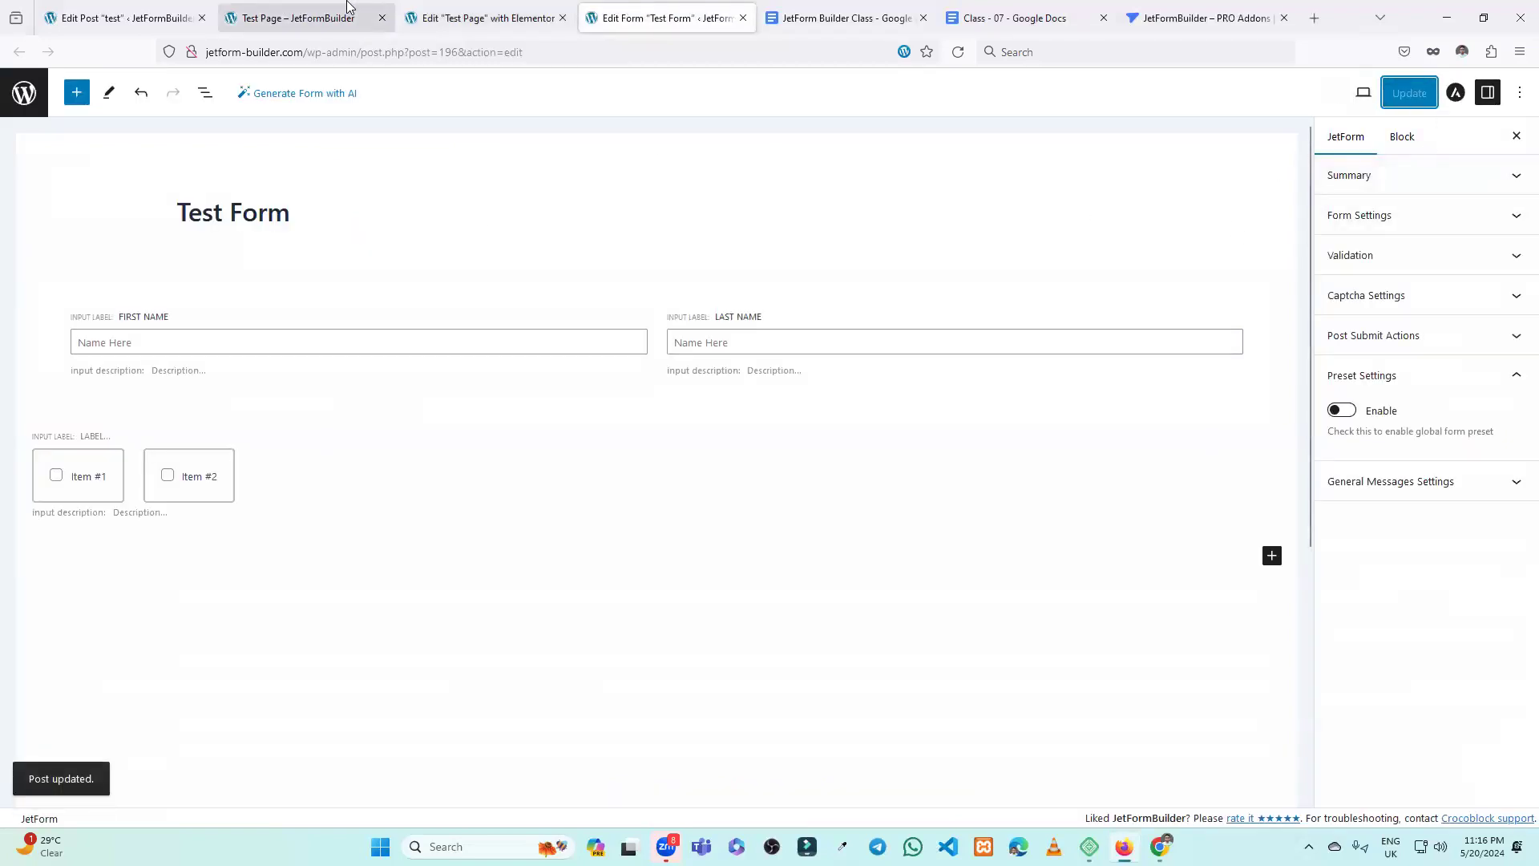
{"action": "left_click", "coordinate": [345, 14]}
{"action": "left_click", "coordinate": [956, 52]}
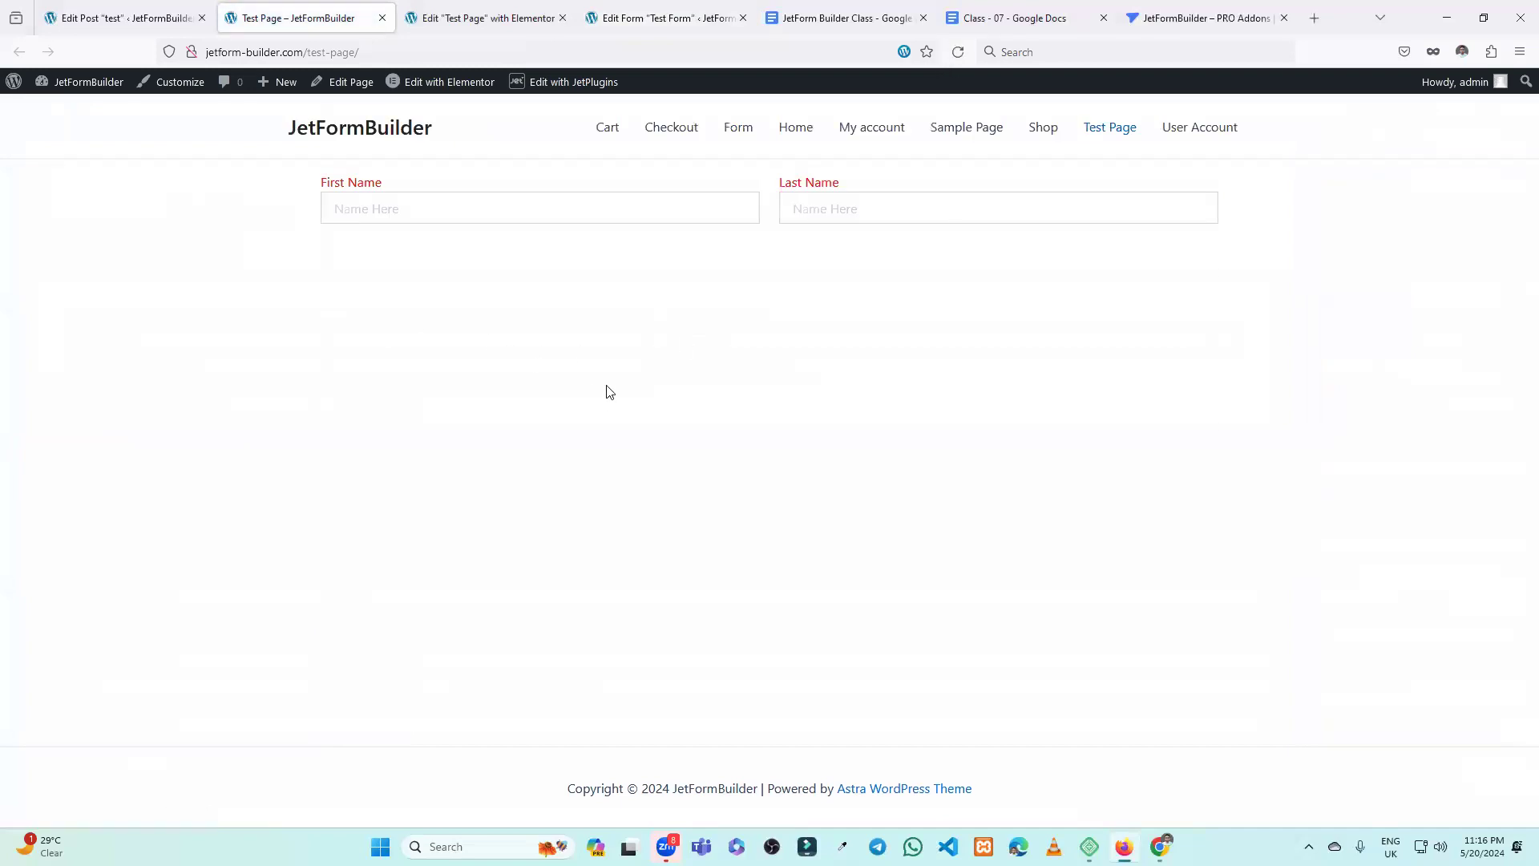
Sketch three side-by-side red rectangles below the name fields on a screen capture of the Test Page, and discard the capture.
{"action": "key", "text": "Print"}
{"action": "left_click_drag", "start_coordinate": [171, 137], "coordinate": [1349, 722]}
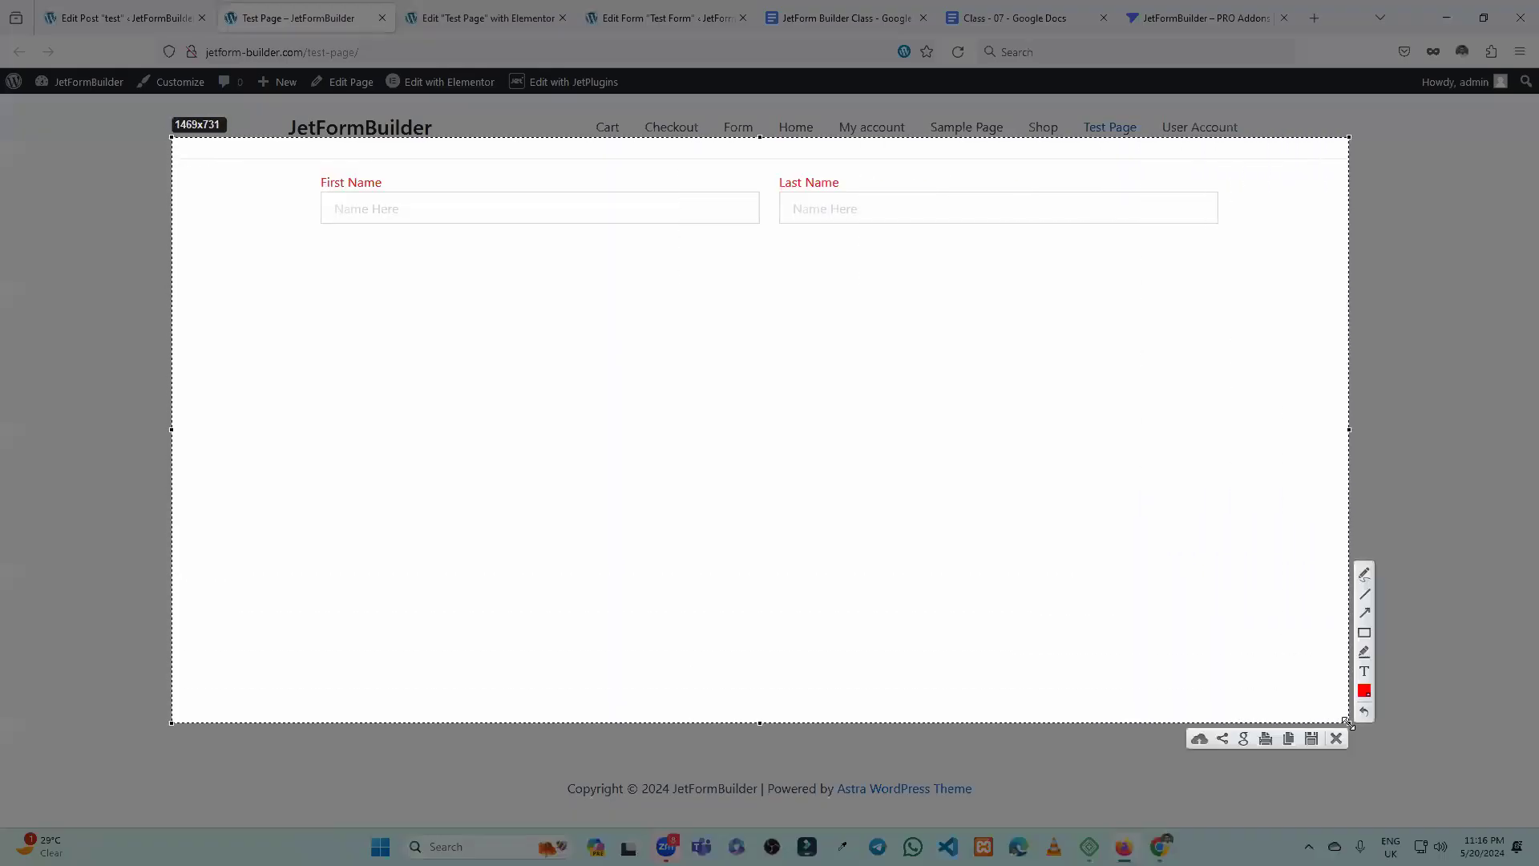
{"action": "left_click", "coordinate": [1364, 633]}
{"action": "mouse_move", "coordinate": [355, 293]}
{"action": "left_mouse_down"}
{"action": "mouse_move", "coordinate": [554, 431]}
{"action": "mouse_move", "coordinate": [628, 450]}
{"action": "left_mouse_up"}
{"action": "left_click_drag", "start_coordinate": [685, 296], "coordinate": [972, 472]}
{"action": "left_click_drag", "start_coordinate": [1027, 300], "coordinate": [1259, 485]}
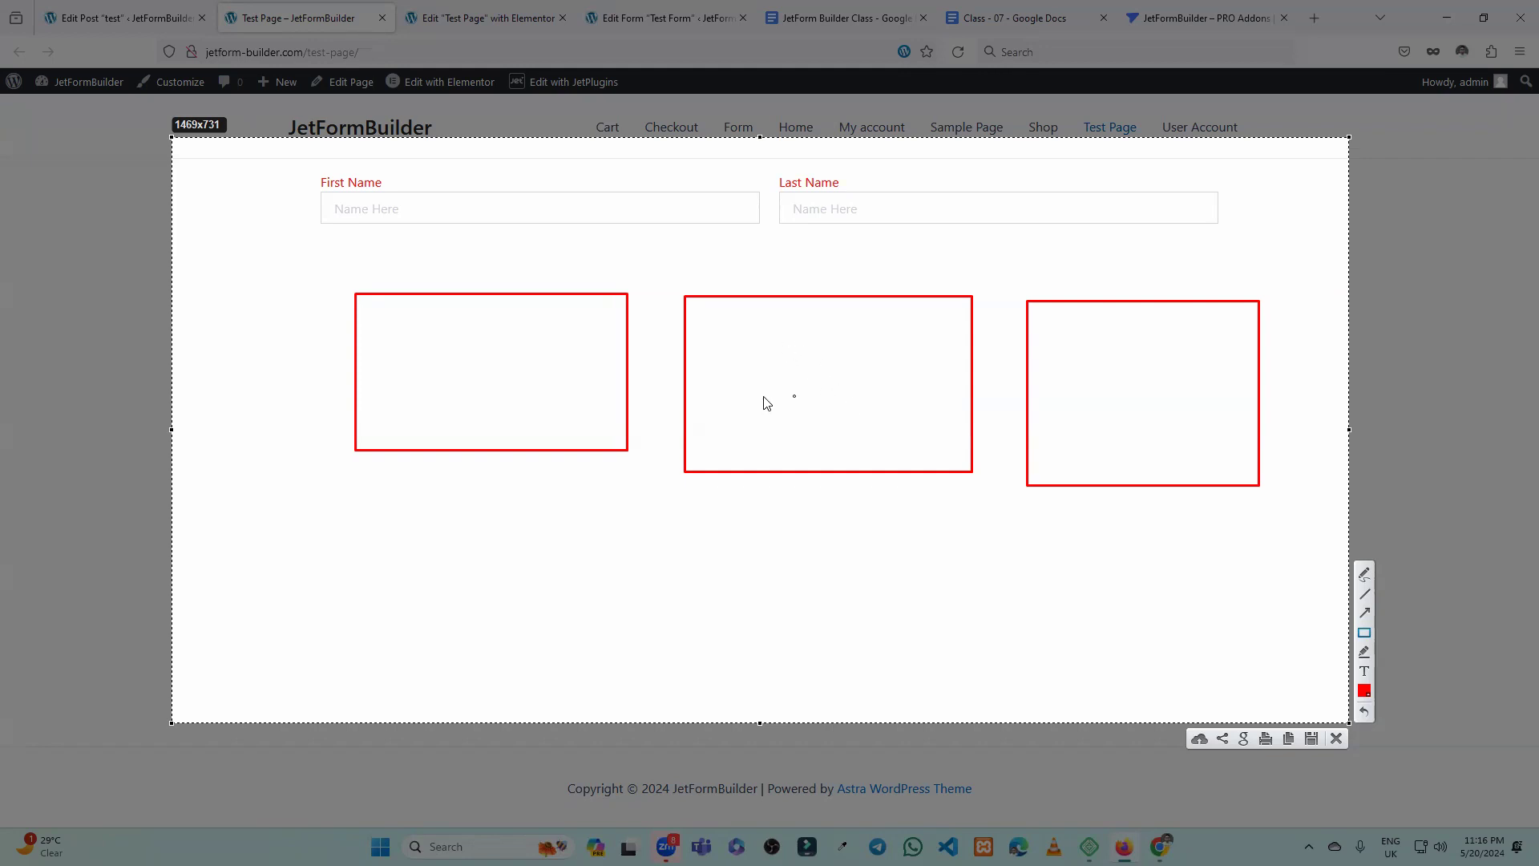
{"action": "left_click", "coordinate": [1337, 737]}
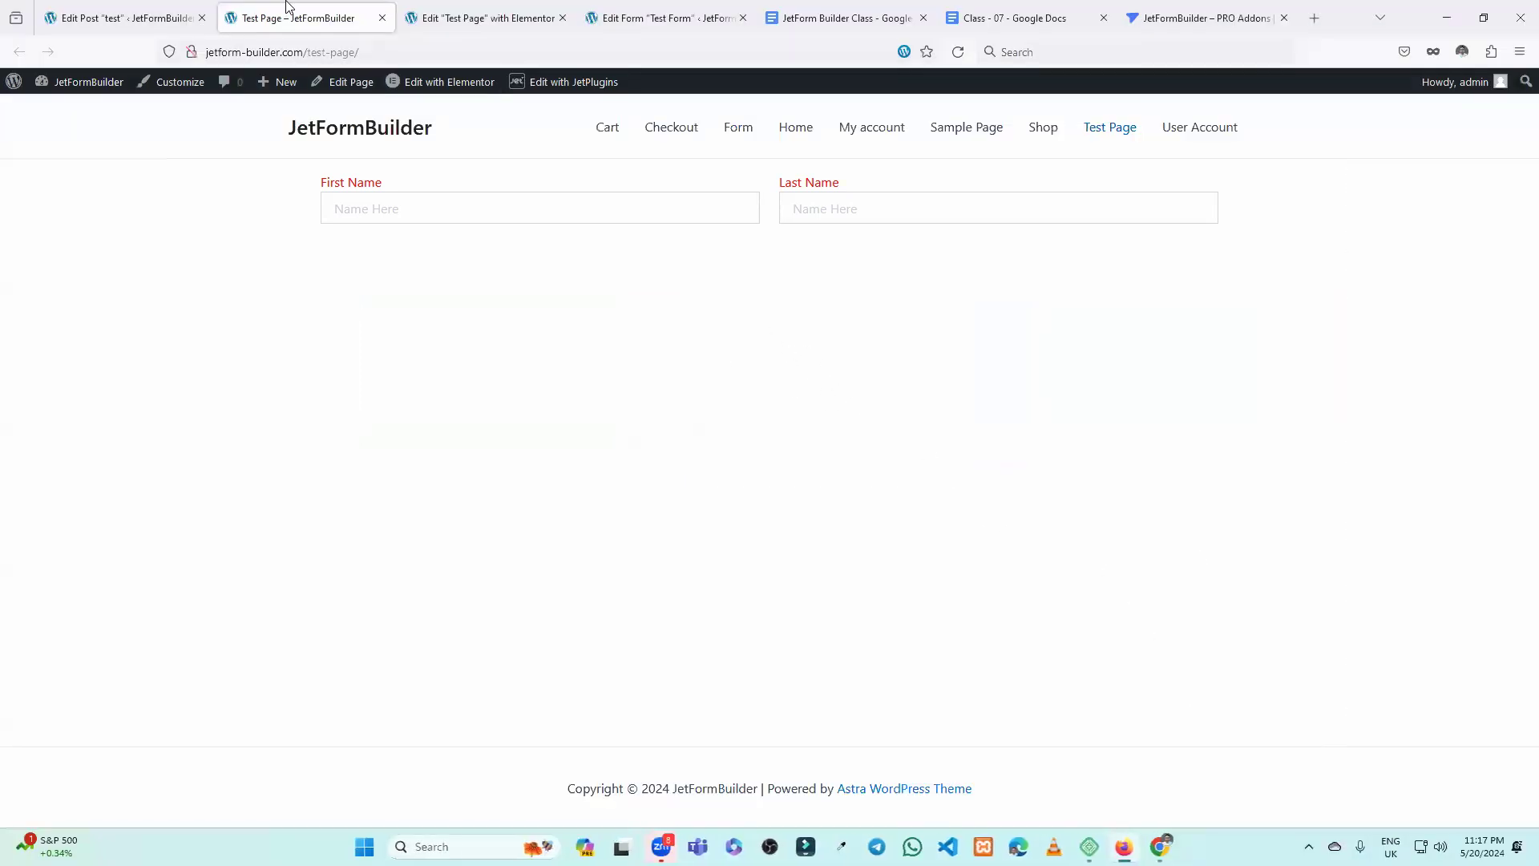
Return to the Test Form editor and give the Advanced Choices field the predefined Images layout.
{"action": "left_click", "coordinate": [125, 17]}
{"action": "left_click", "coordinate": [297, 17]}
{"action": "left_click", "coordinate": [665, 18]}
{"action": "left_click", "coordinate": [251, 505]}
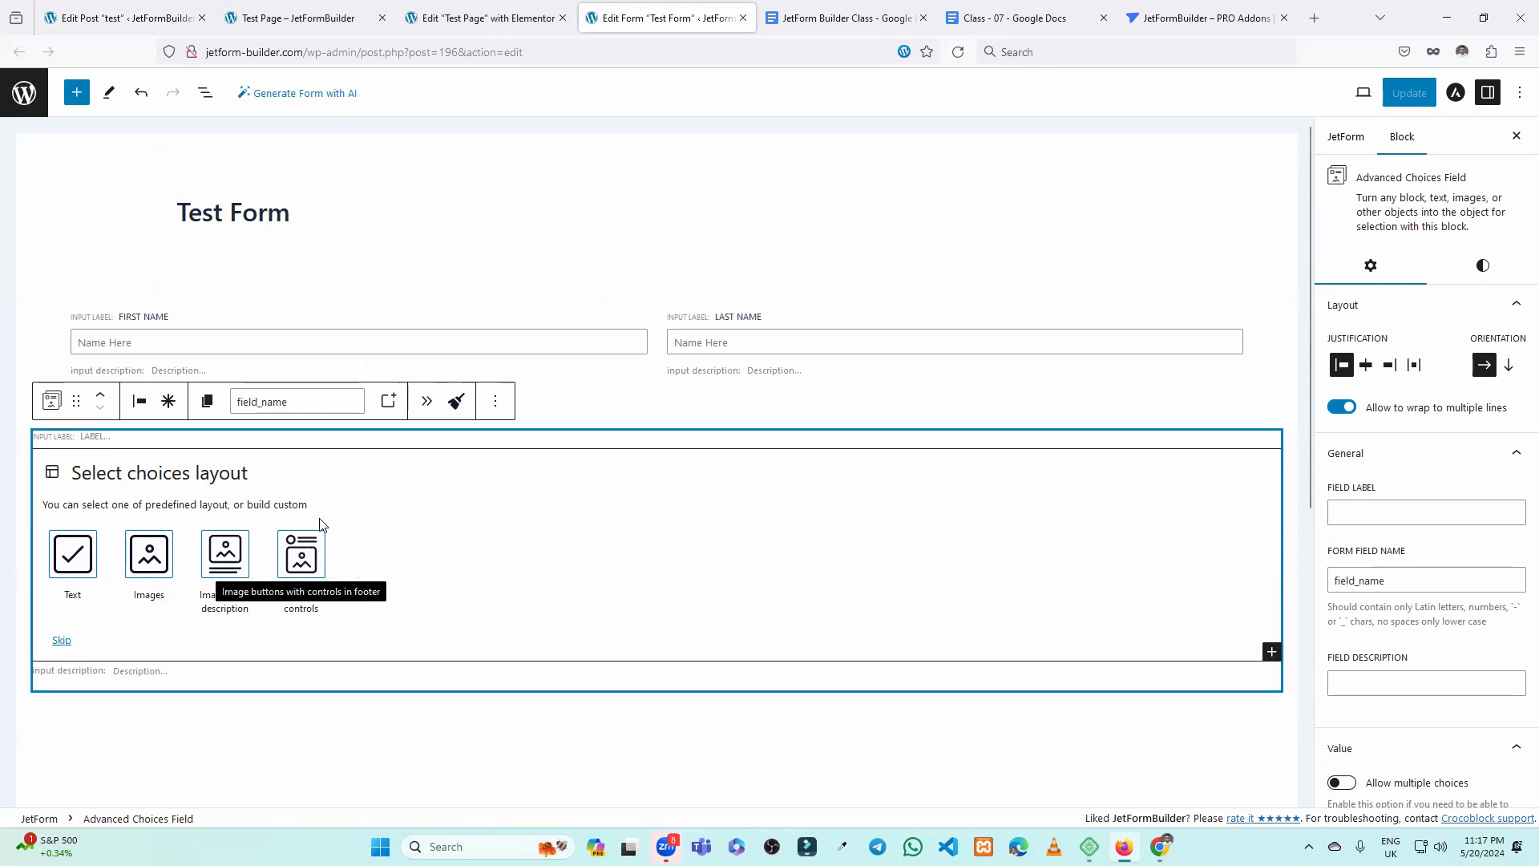
{"action": "left_click", "coordinate": [77, 94]}
{"action": "mouse_move", "coordinate": [55, 298]}
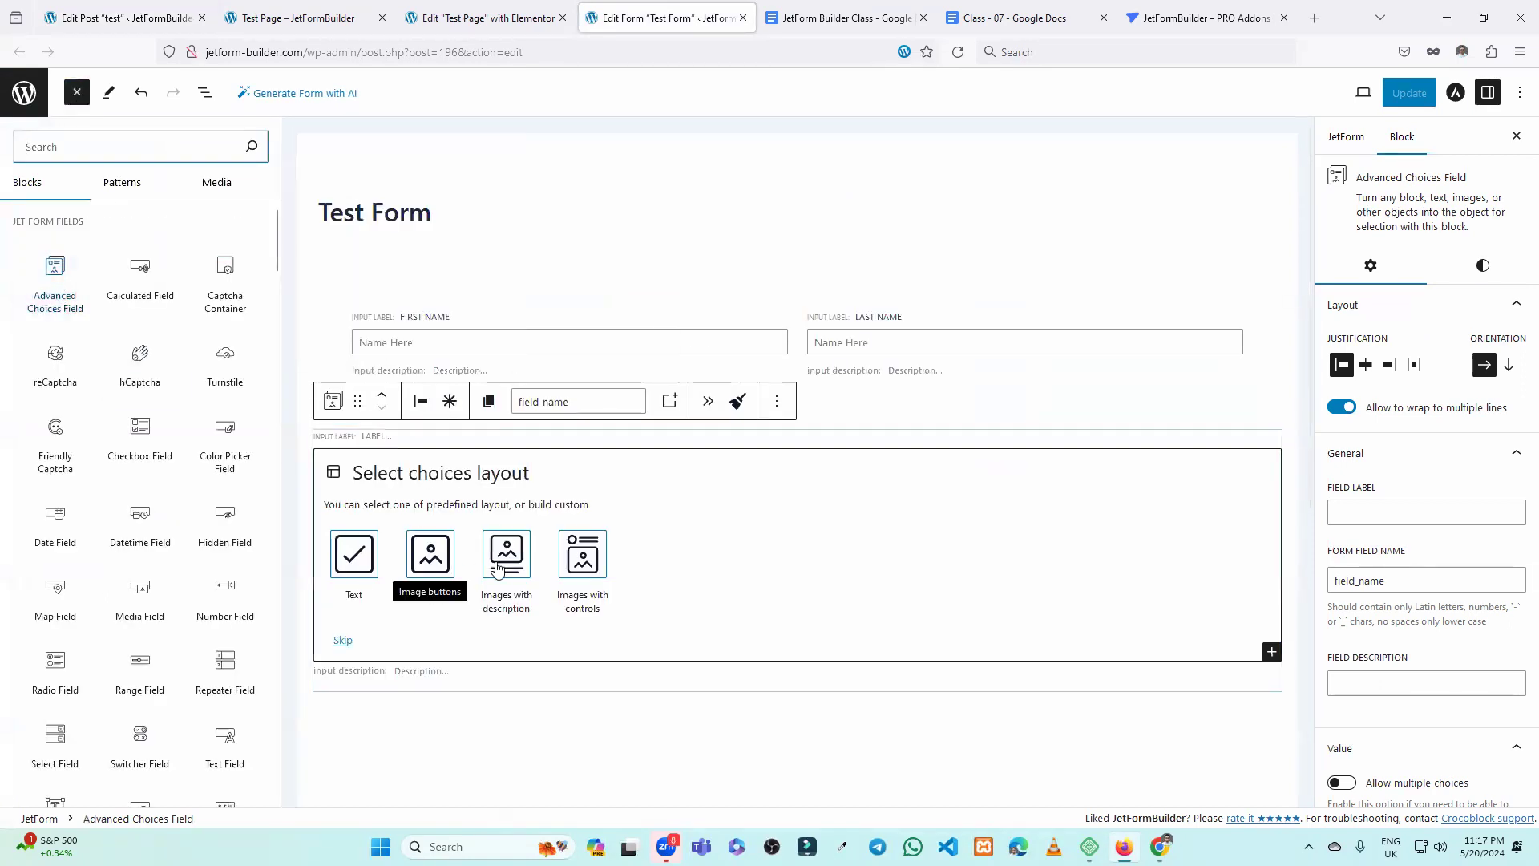
{"action": "left_click", "coordinate": [660, 590]}
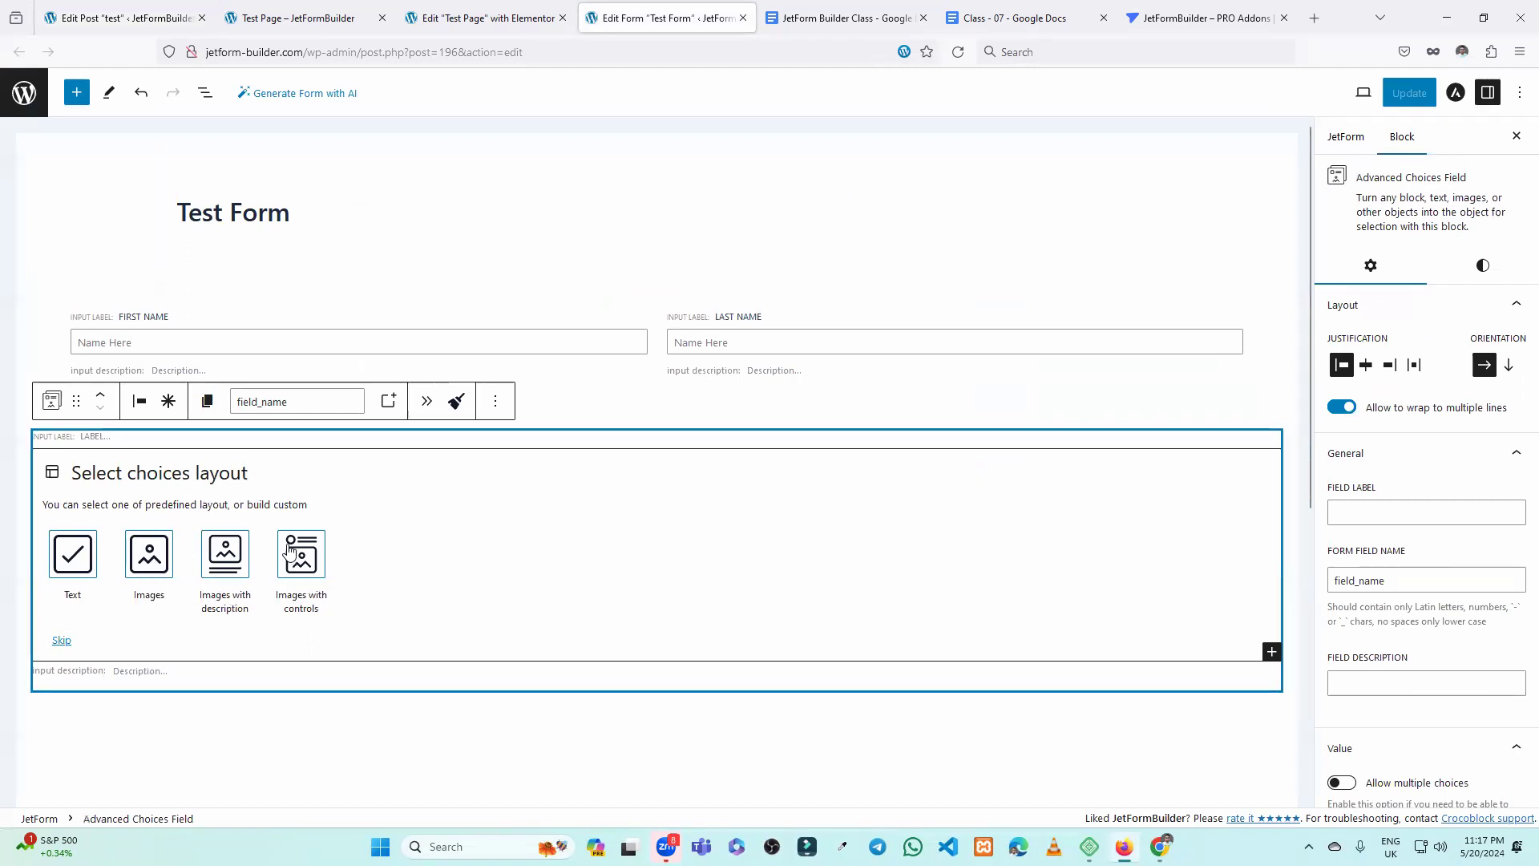
{"action": "left_click", "coordinate": [153, 554]}
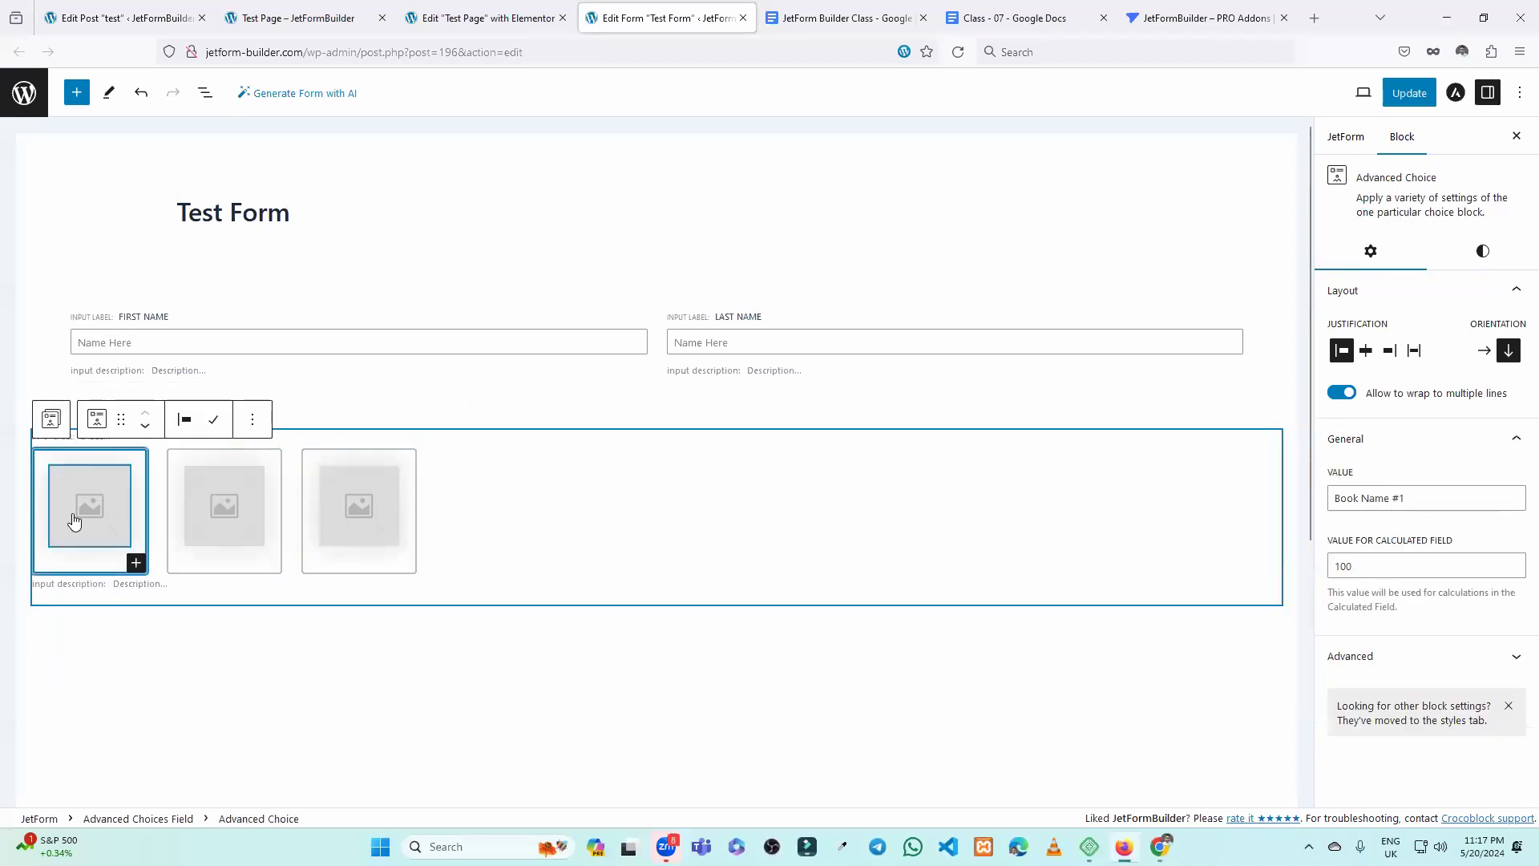
{"action": "left_click", "coordinate": [148, 724]}
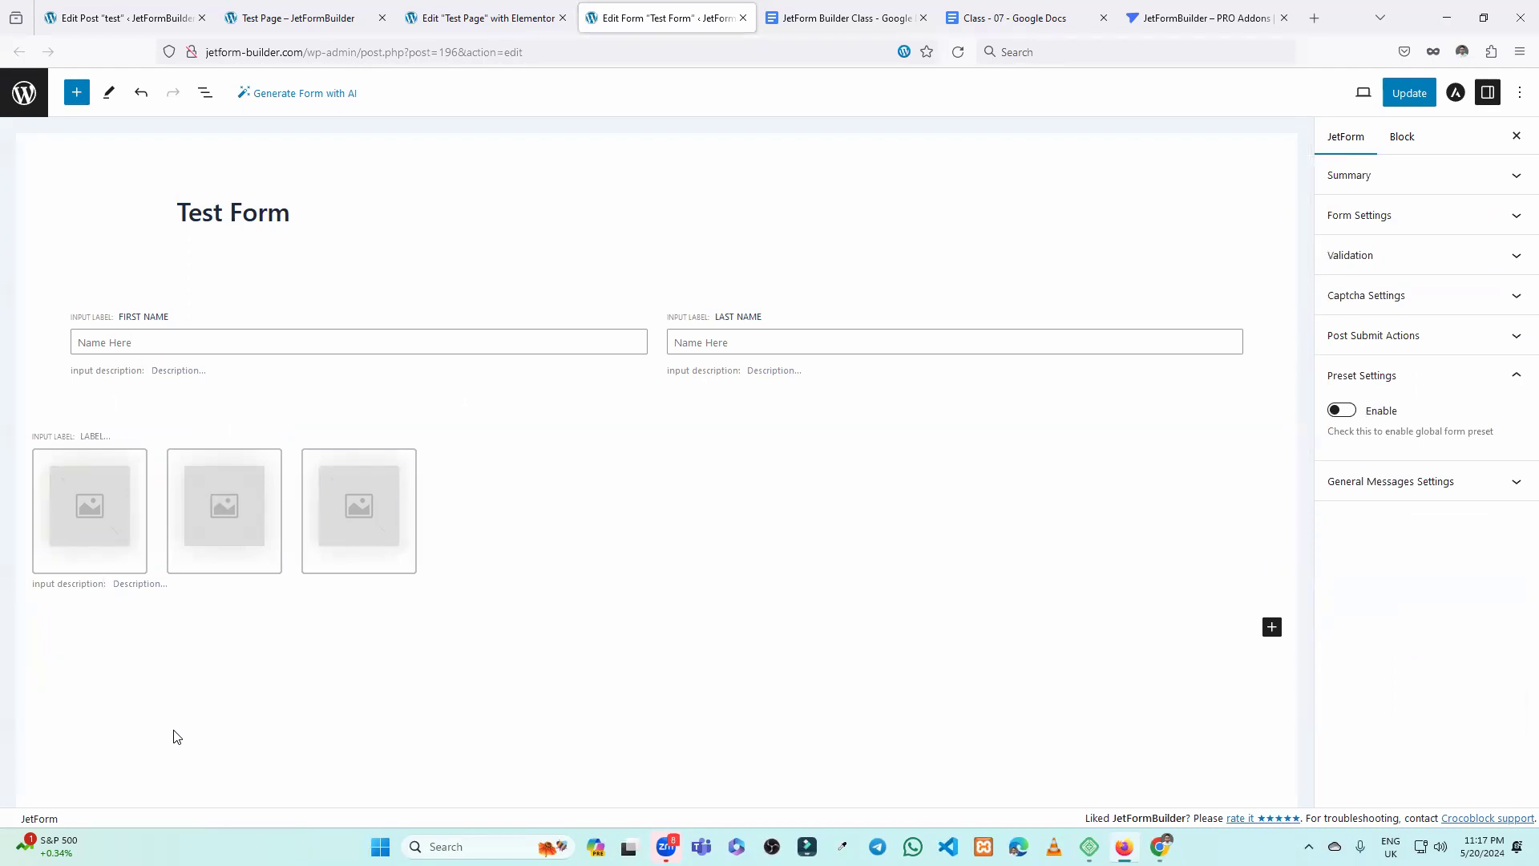
Set the Advanced Choices field's label to "Select Type" and its form field name to select_type.
{"action": "left_click", "coordinate": [43, 447]}
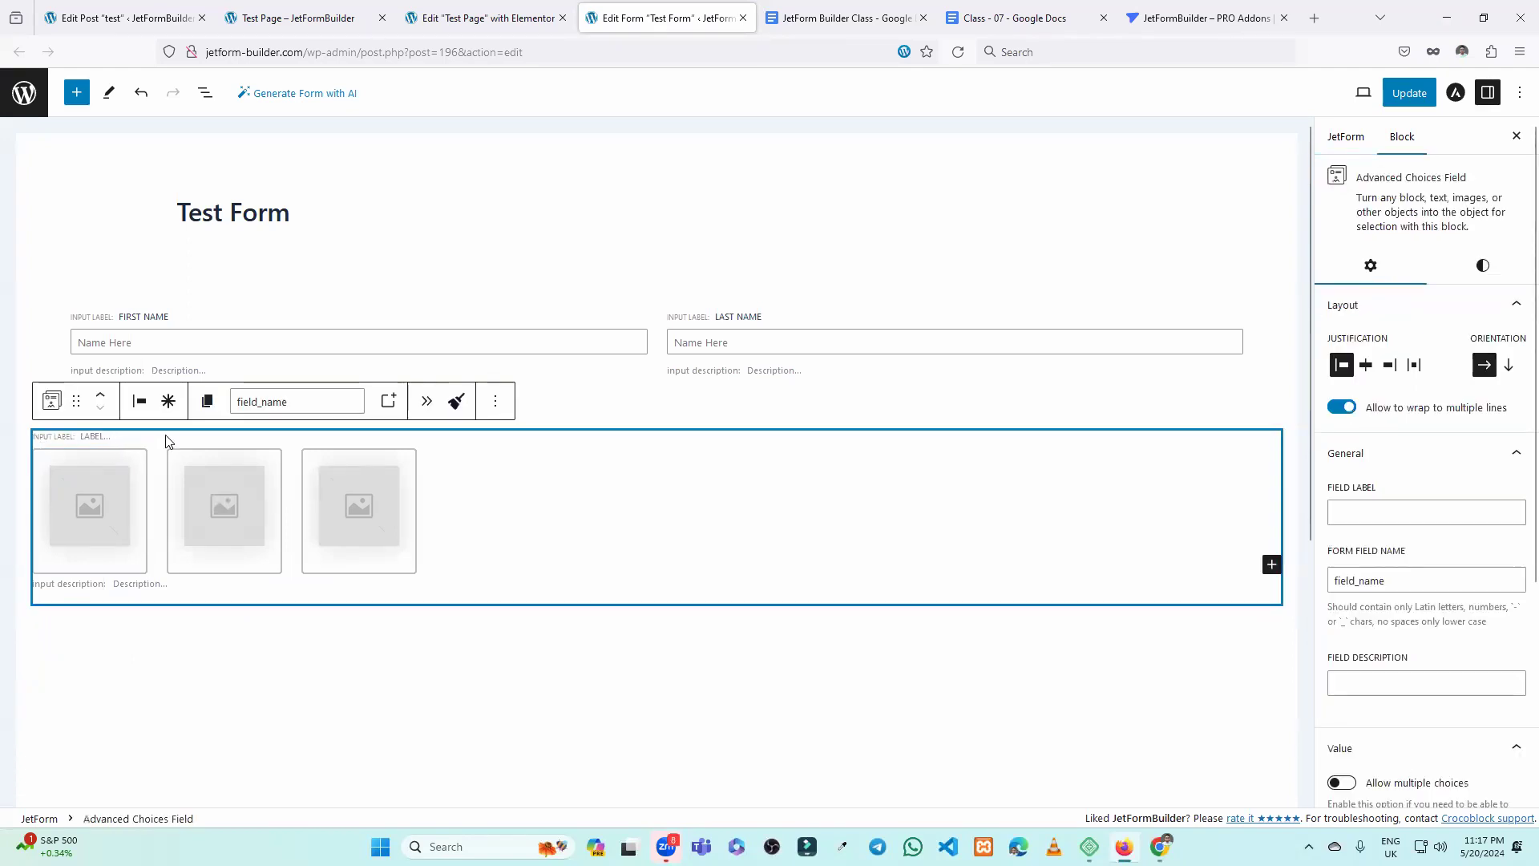
{"action": "left_click", "coordinate": [1374, 516]}
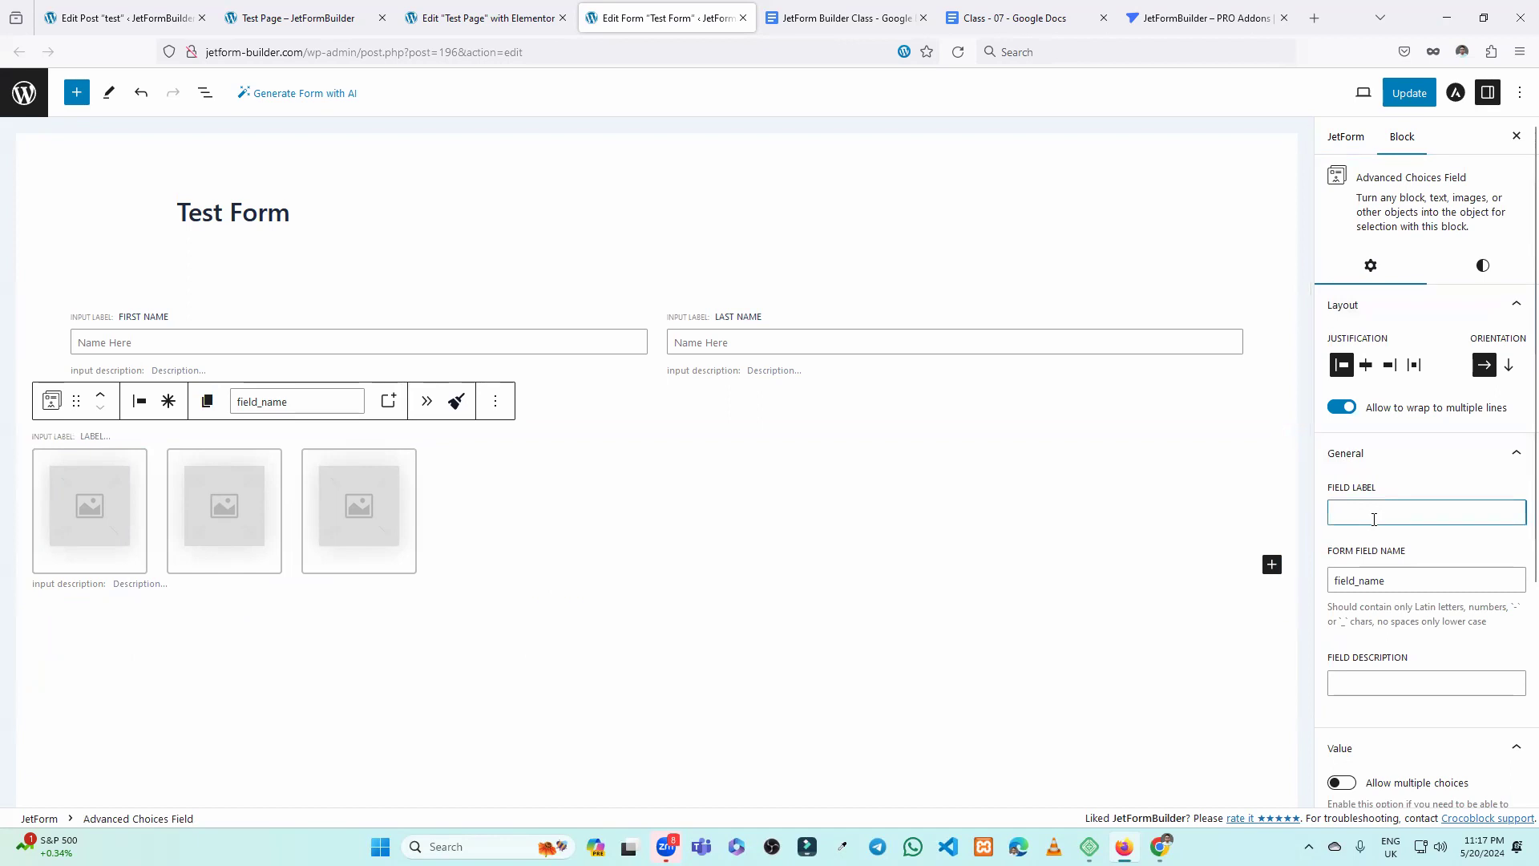
{"action": "type", "text": "Select Type"}
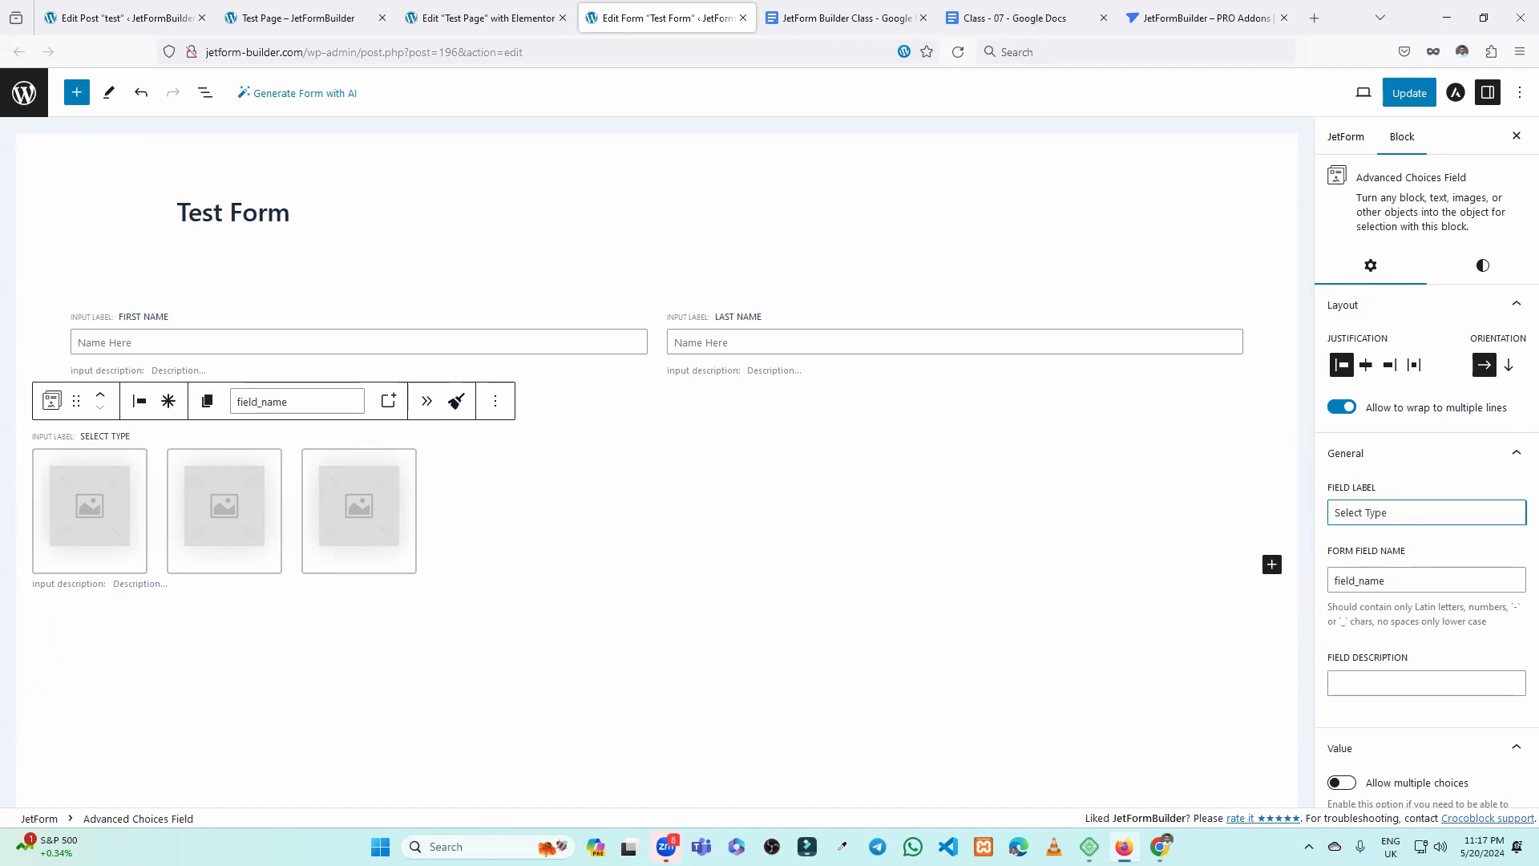
{"action": "left_click", "coordinate": [1467, 581]}
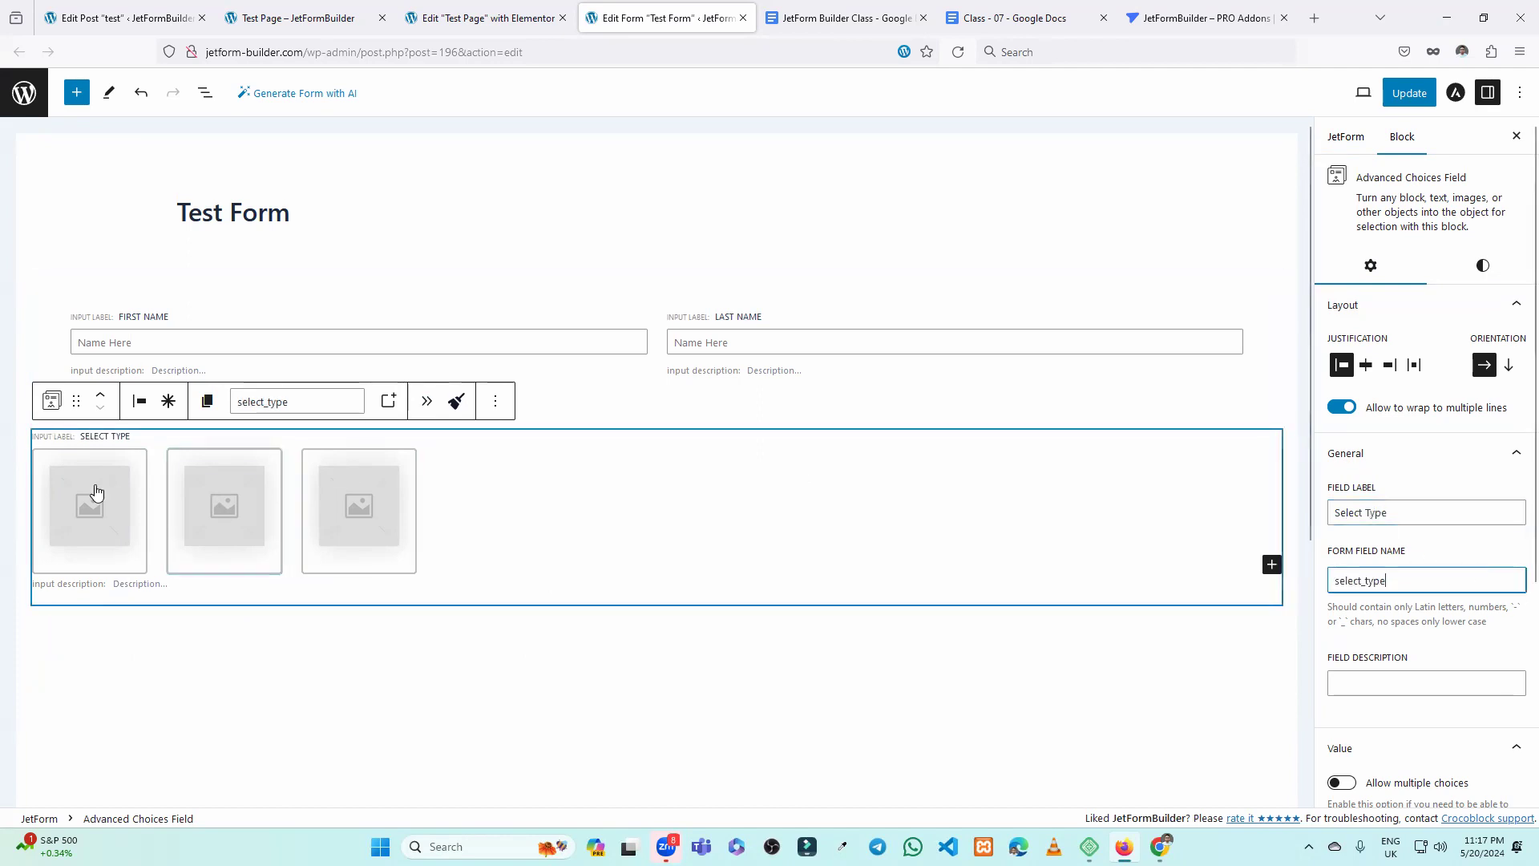
Examine the first image choice's value settings, the front-end Test Page, and the Location field of the "test" property post.
{"action": "left_click", "coordinate": [42, 468]}
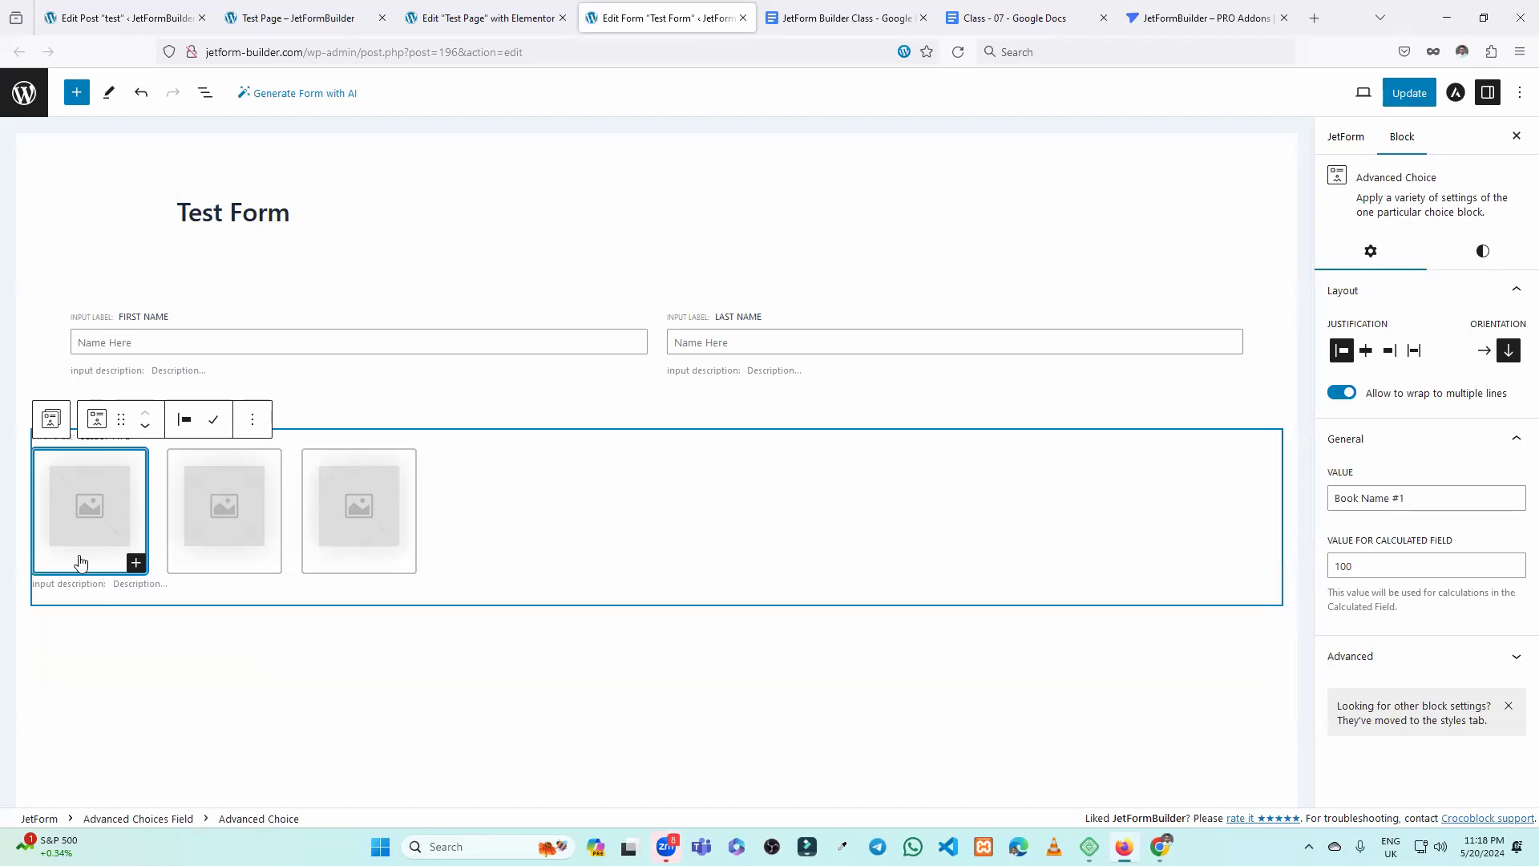
{"action": "left_click", "coordinate": [278, 15]}
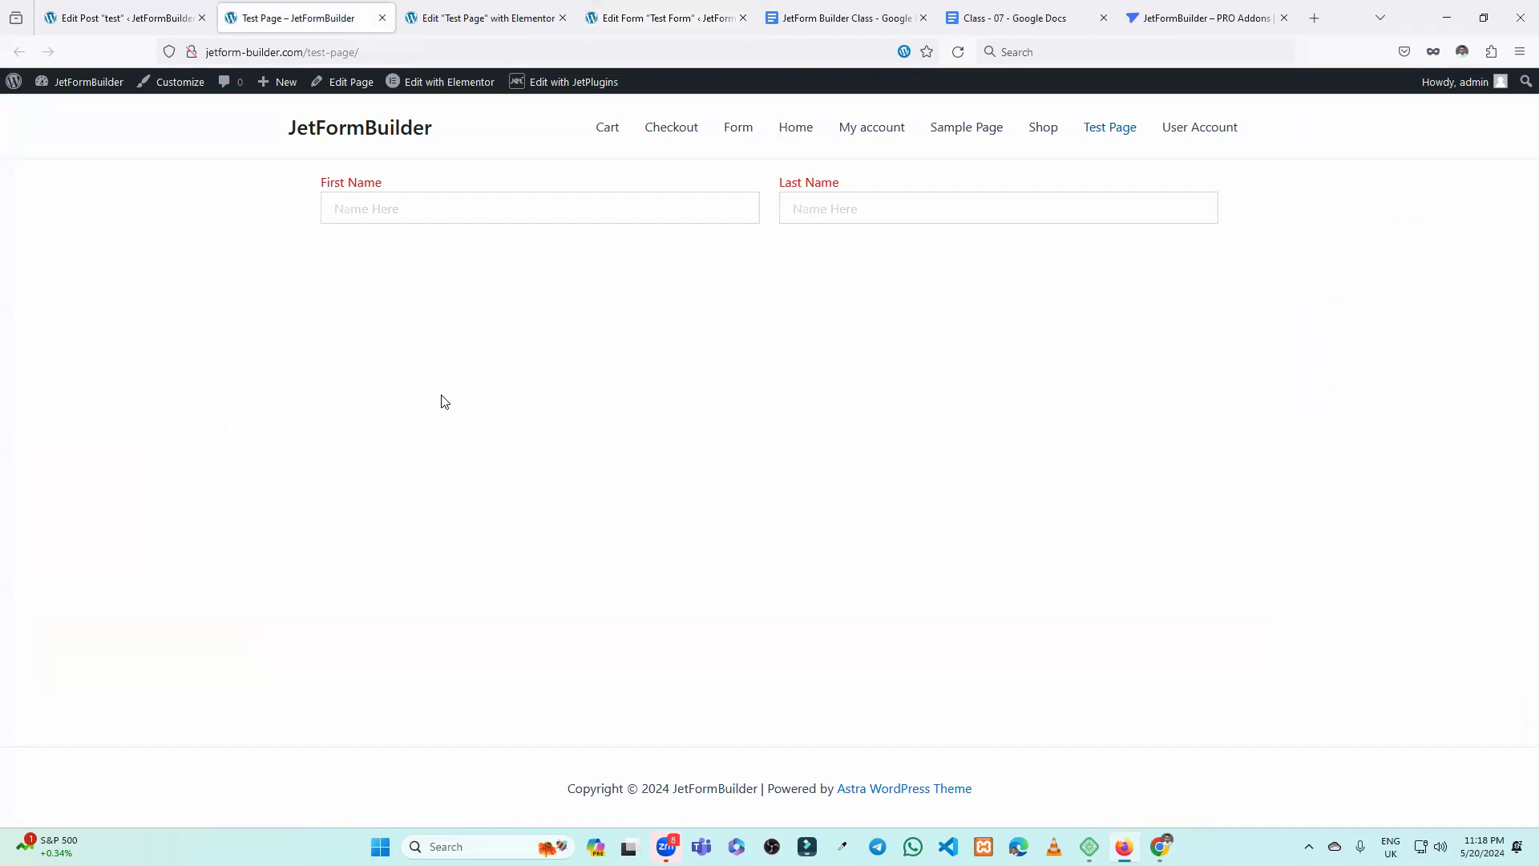
{"action": "left_click", "coordinate": [121, 16]}
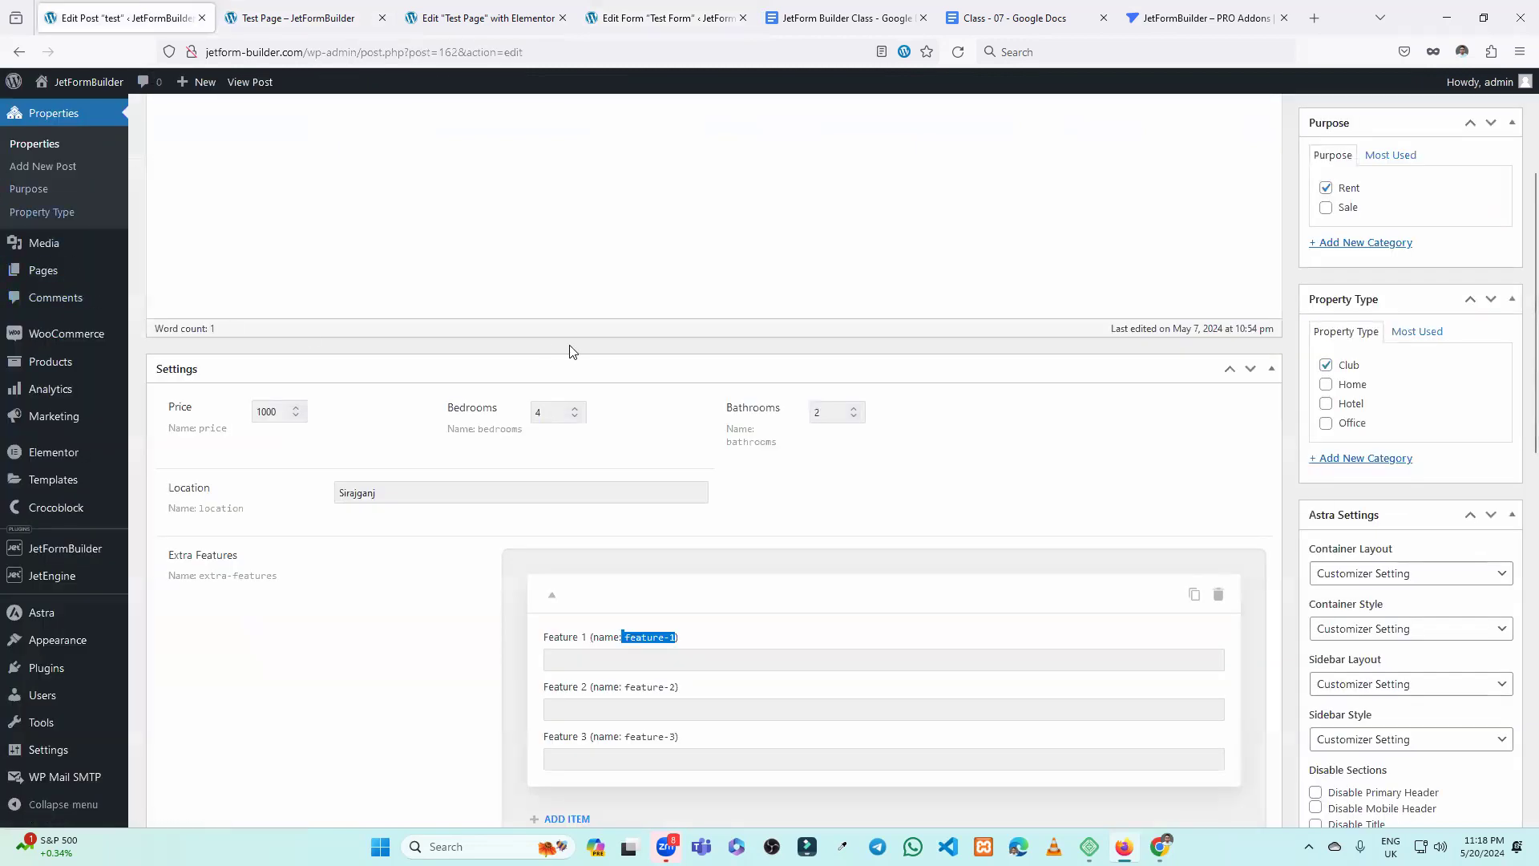
{"action": "scroll", "coordinate": [353, 538], "scroll_direction": "up", "scroll_amount": 3}
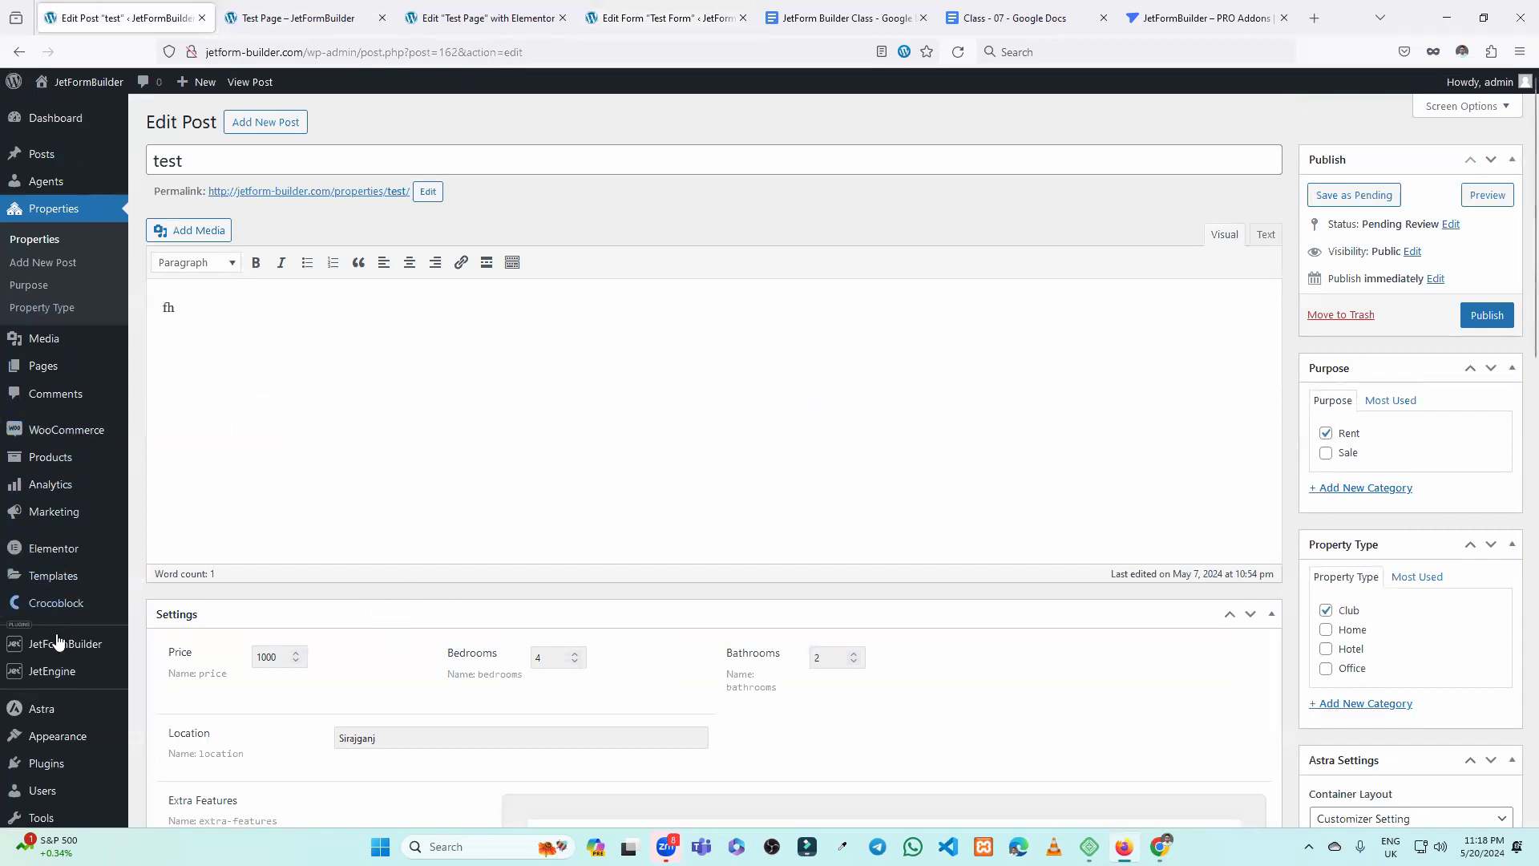
{"action": "mouse_move", "coordinate": [72, 646]}
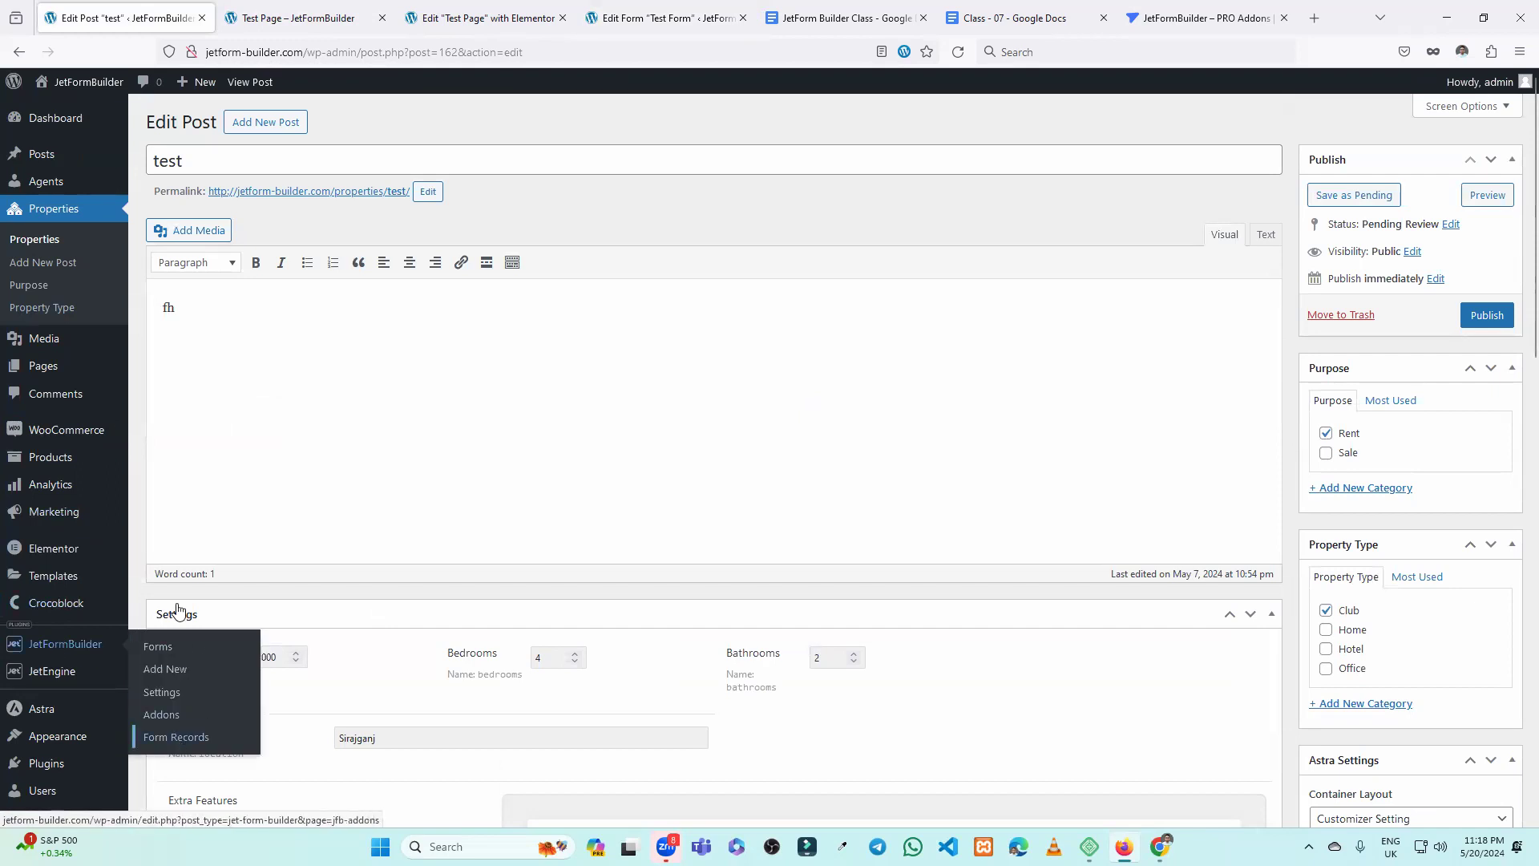
{"action": "mouse_move", "coordinate": [34, 430]}
{"action": "mouse_move", "coordinate": [53, 467]}
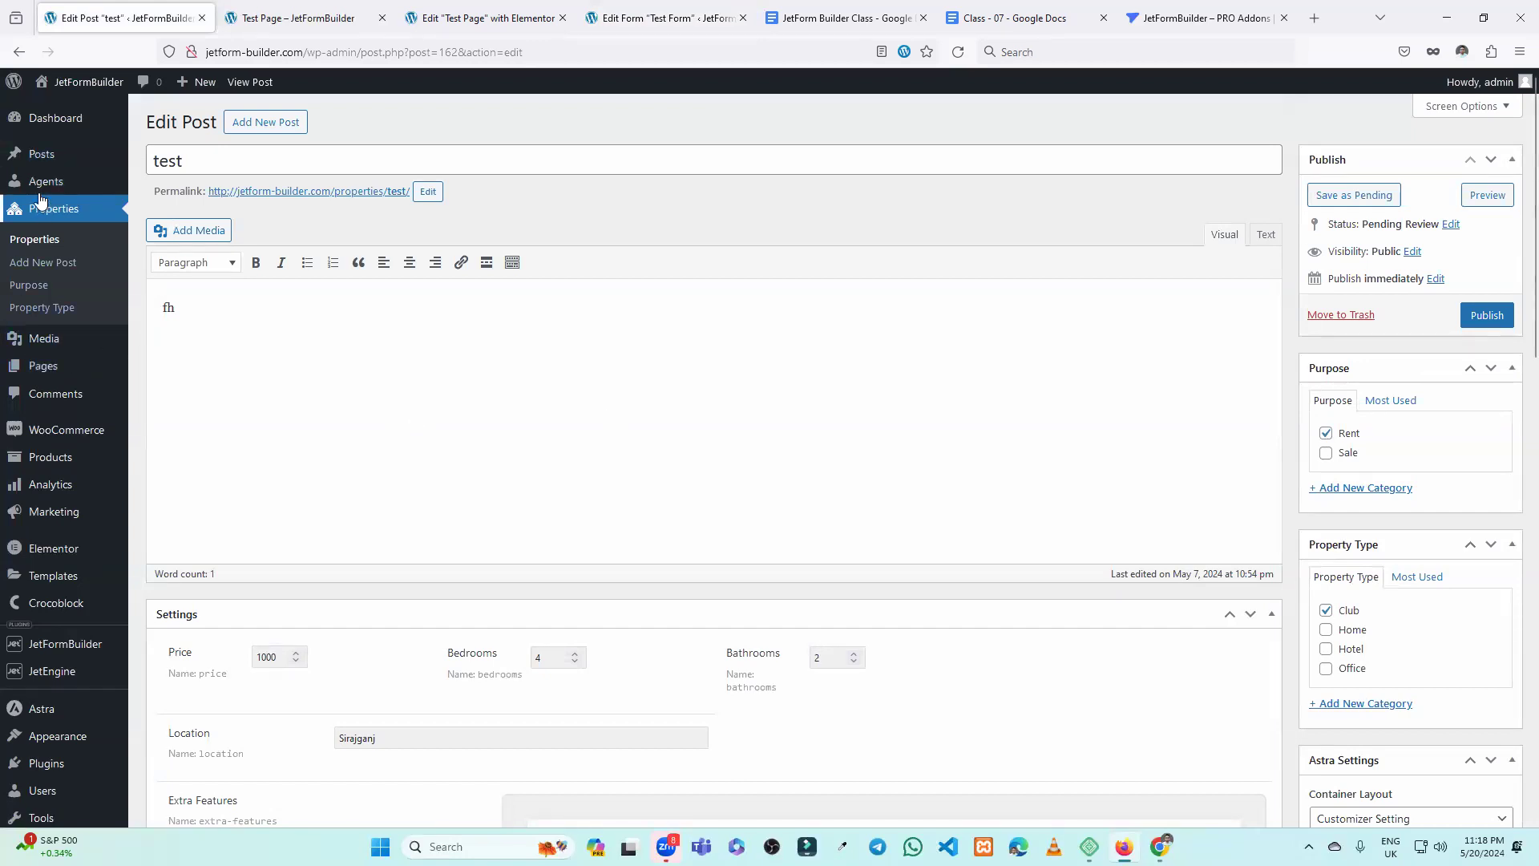
{"action": "mouse_move", "coordinate": [56, 192]}
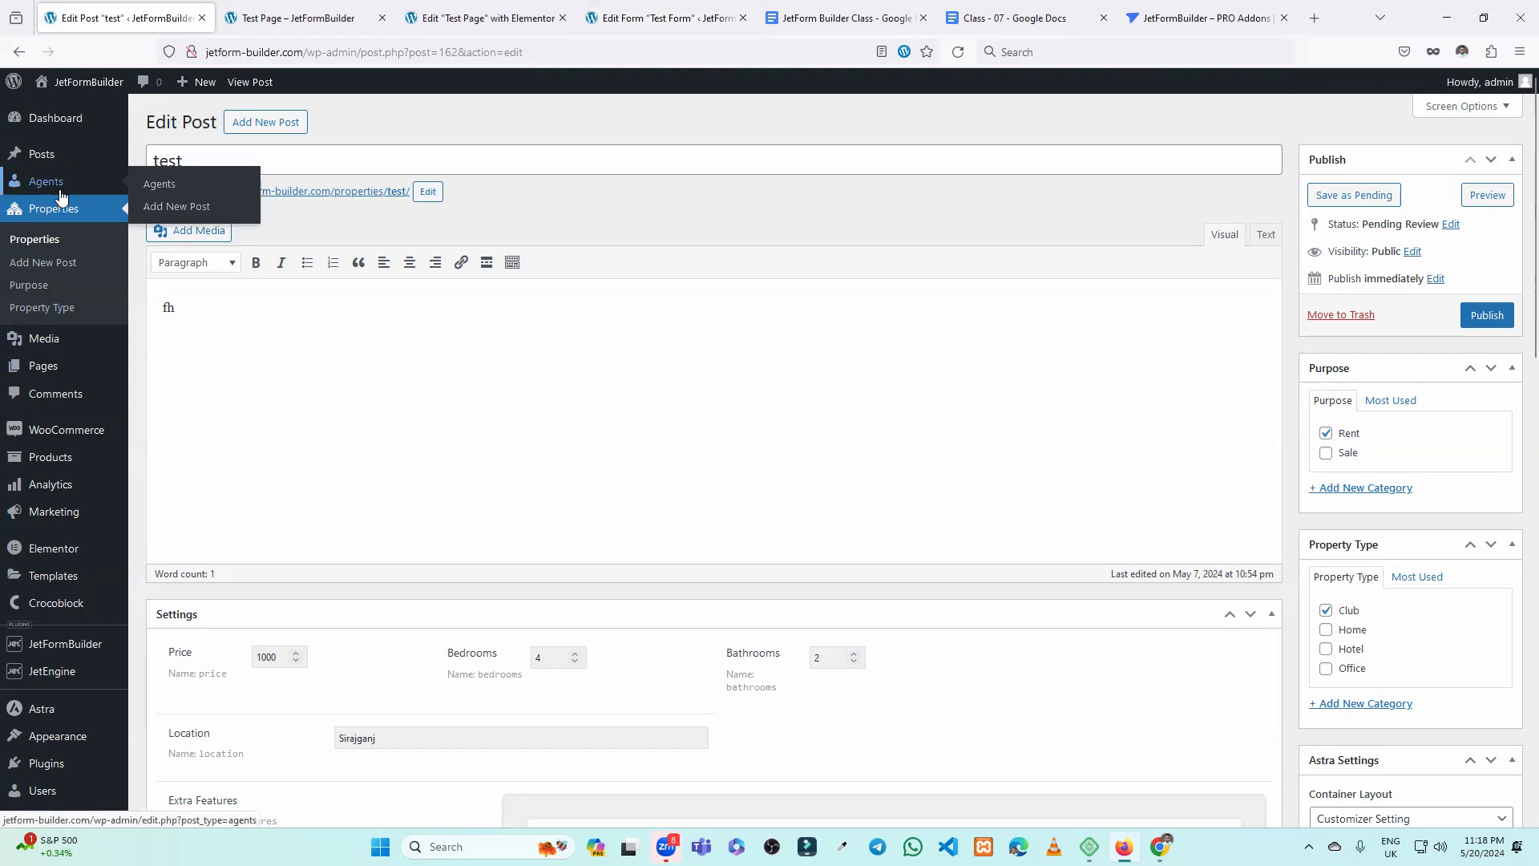
{"action": "scroll", "coordinate": [439, 643], "scroll_direction": "down", "scroll_amount": 2}
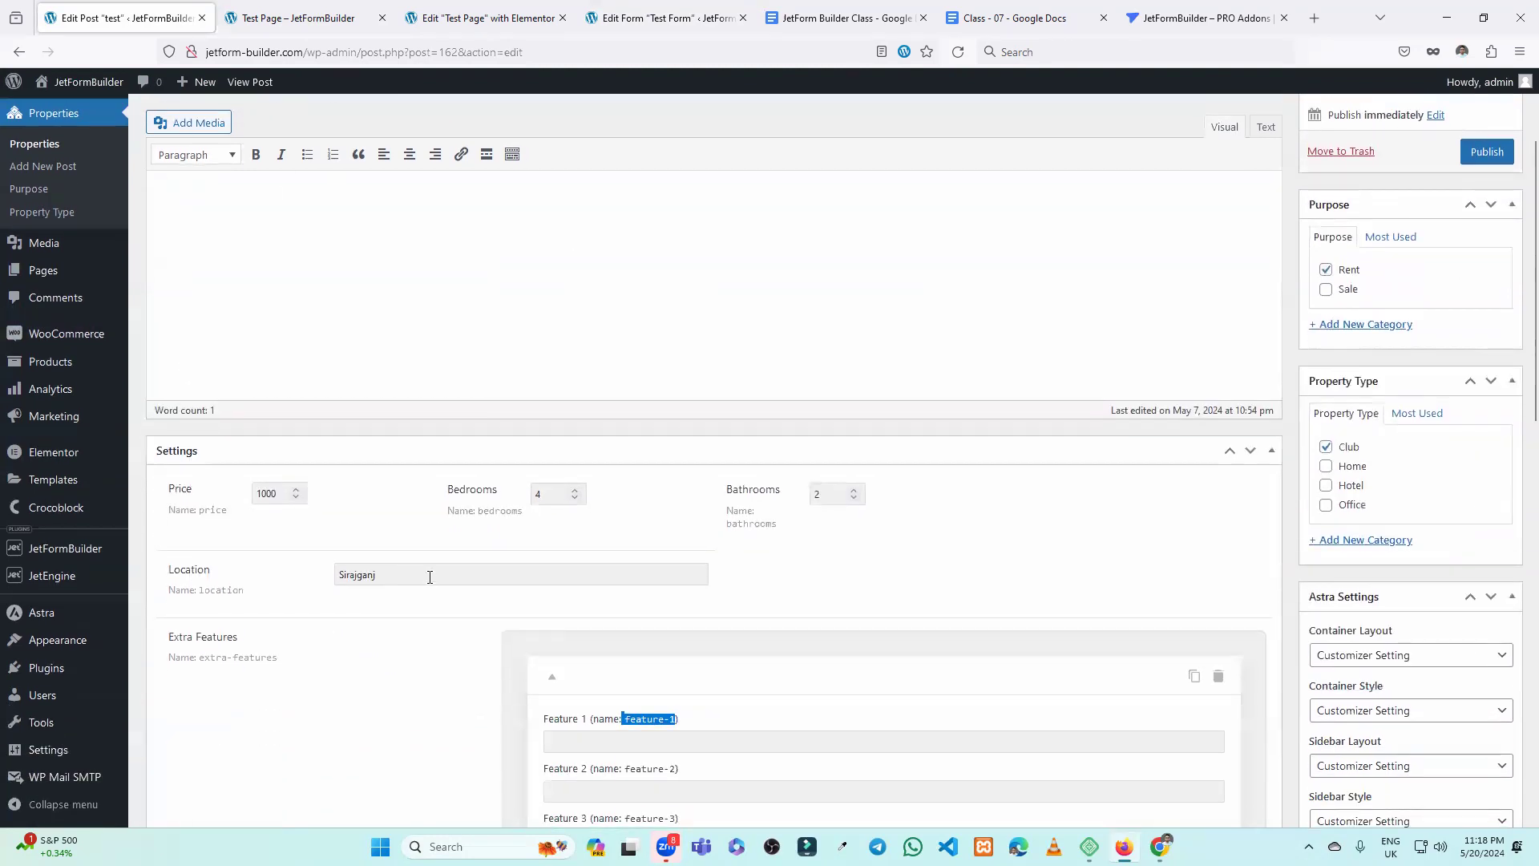
{"action": "left_click_drag", "start_coordinate": [430, 577], "coordinate": [298, 568]}
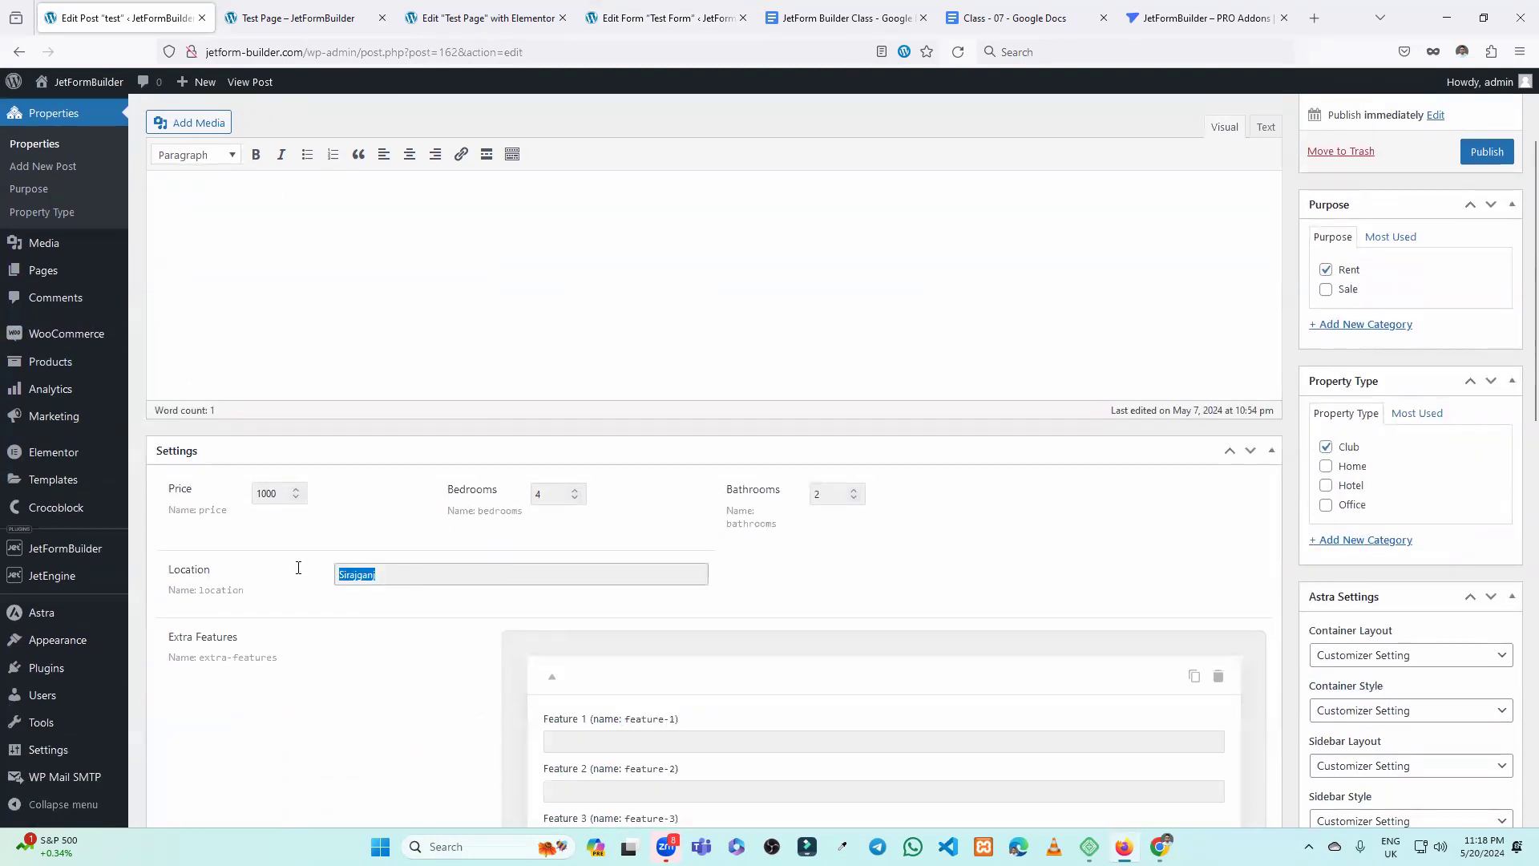
{"action": "left_click", "coordinate": [422, 579]}
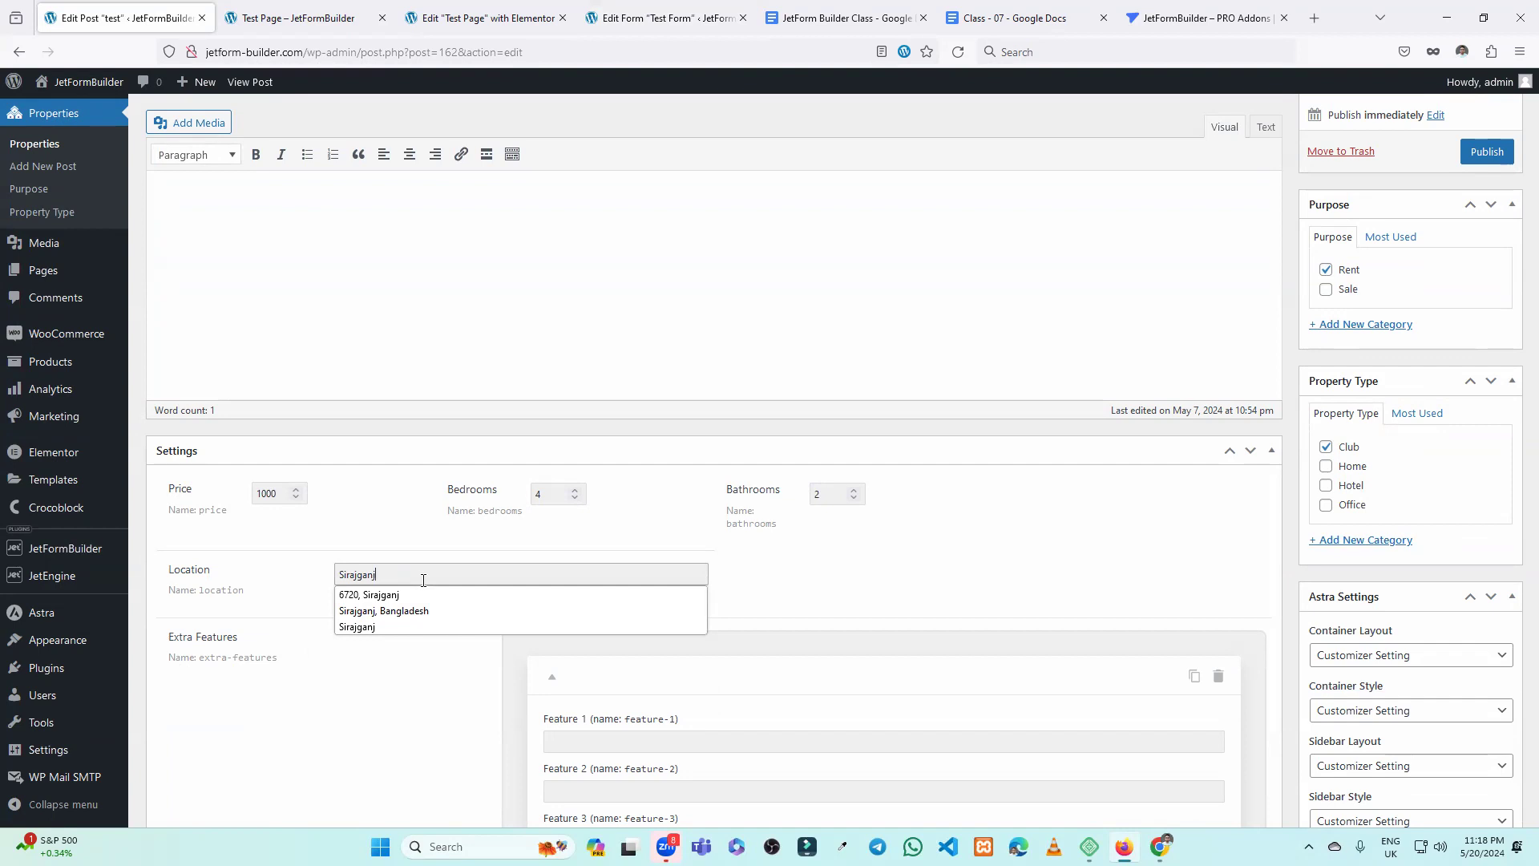
Return to the Test Form editor and set the first image choice's value to "Window".
{"action": "left_click", "coordinate": [638, 15]}
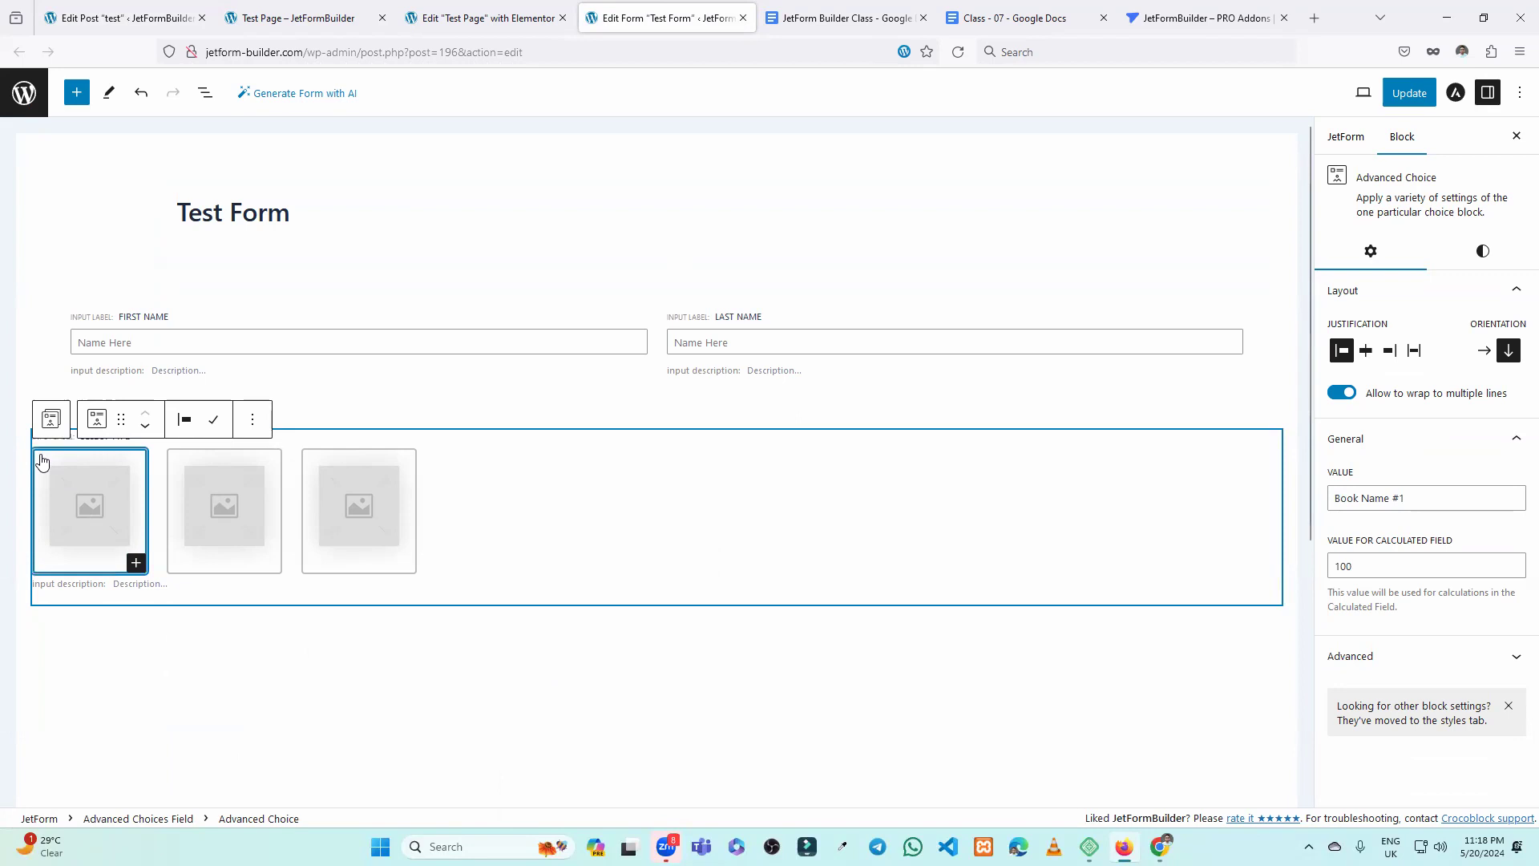
{"action": "left_click", "coordinate": [1423, 499]}
{"action": "key", "text": "ctrl+a"}
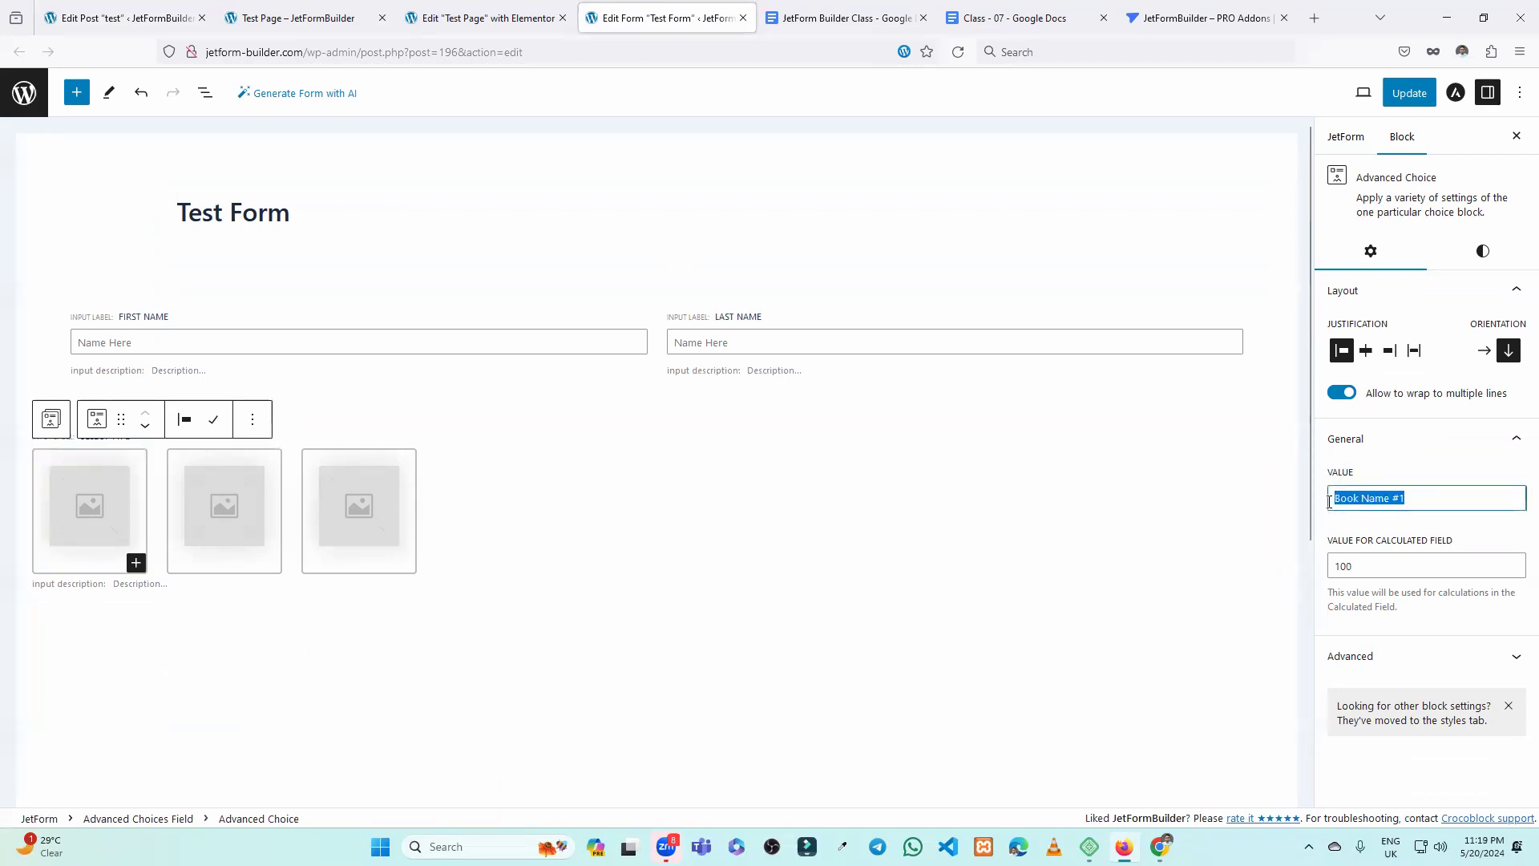
{"action": "type", "text": "Window"}
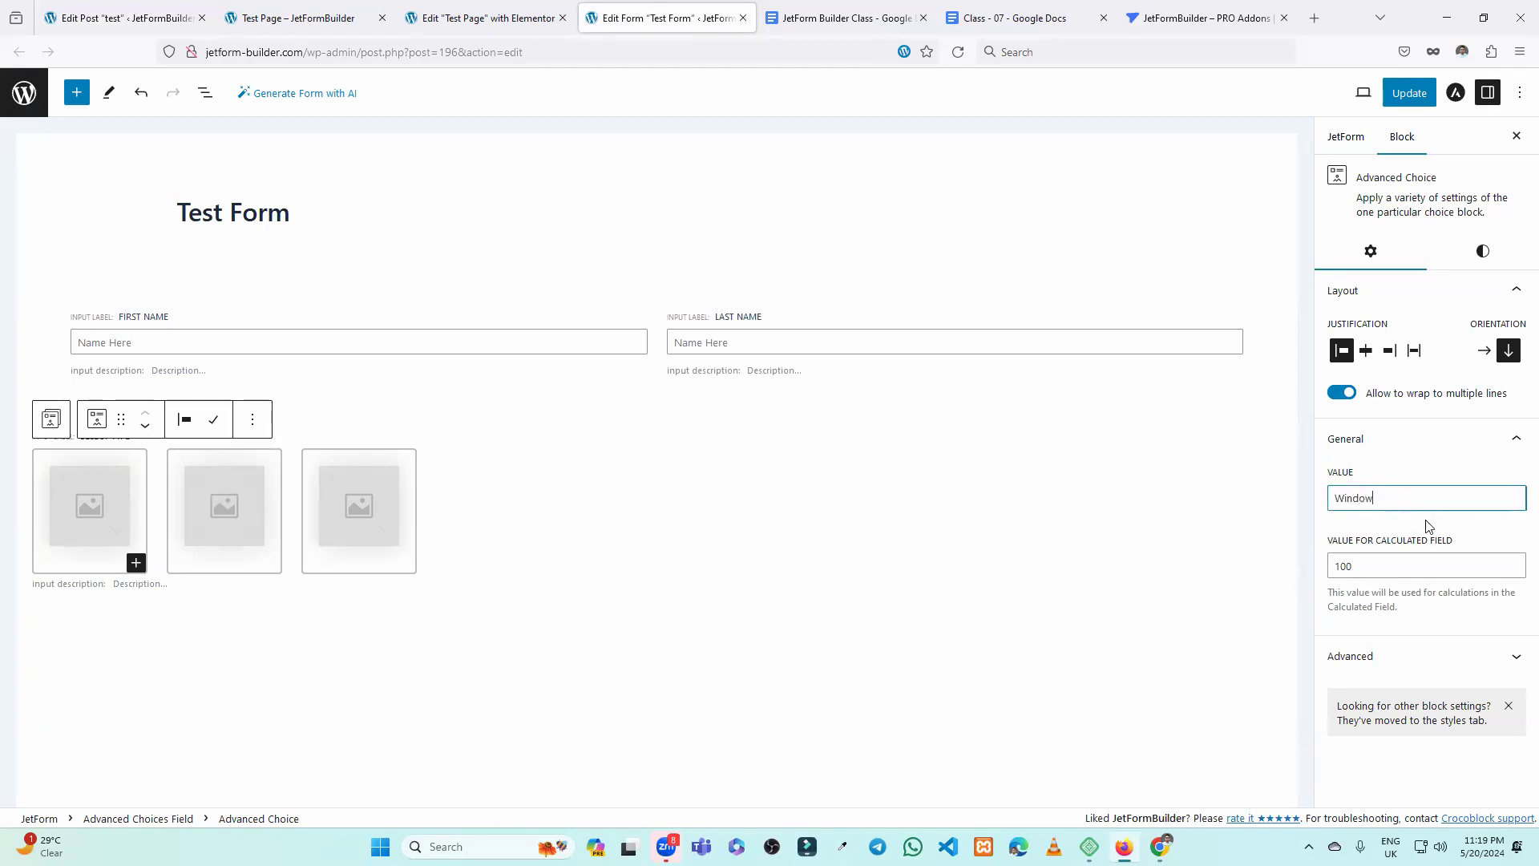
{"action": "left_click", "coordinate": [1482, 544]}
{"action": "left_click_drag", "start_coordinate": [1394, 498], "coordinate": [1308, 495]}
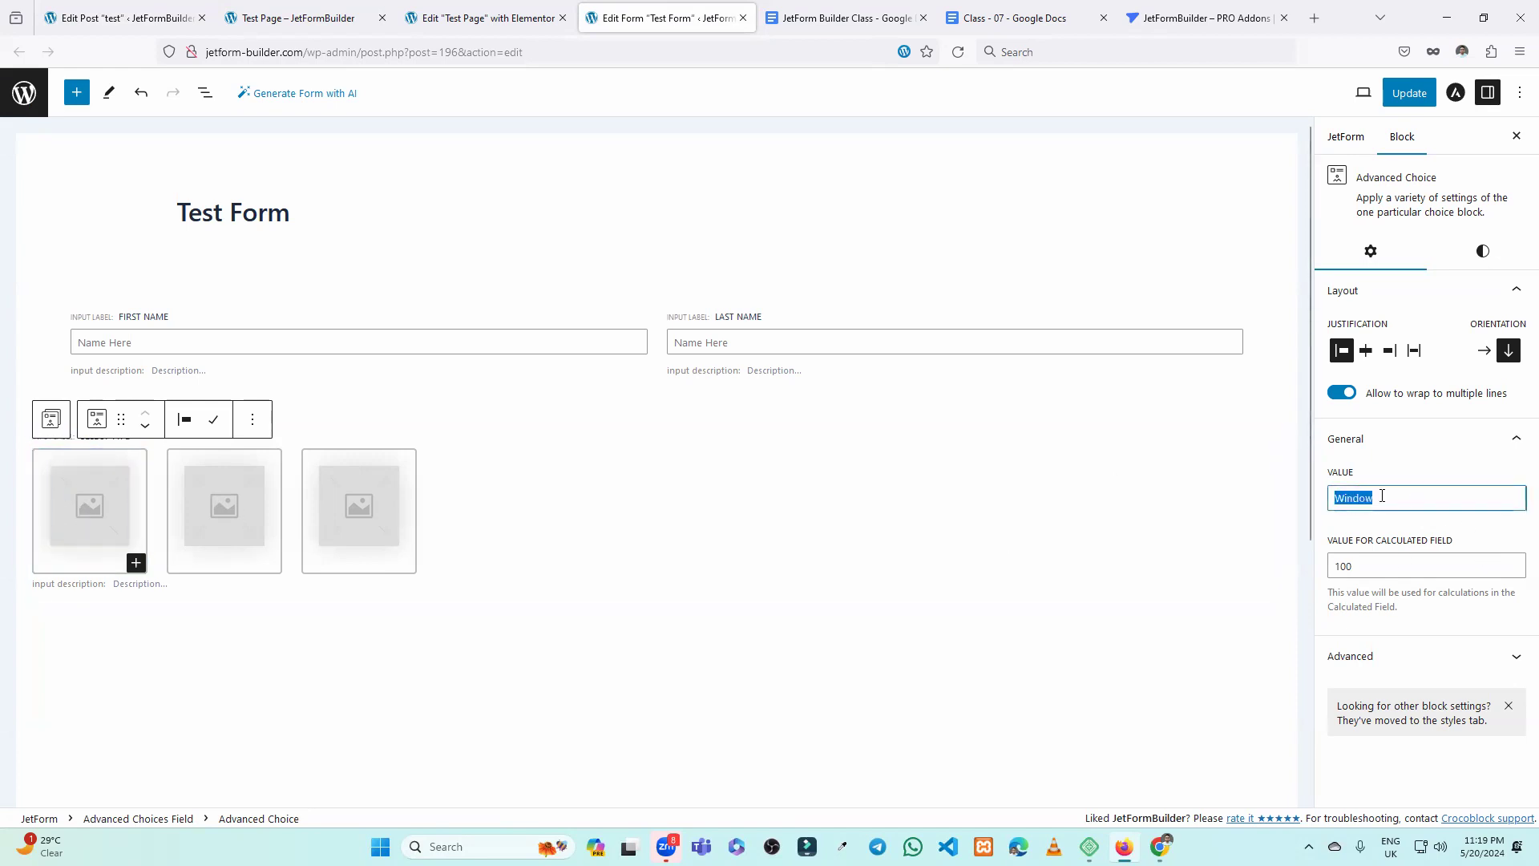
{"action": "left_click_drag", "start_coordinate": [1390, 571], "coordinate": [1335, 570]}
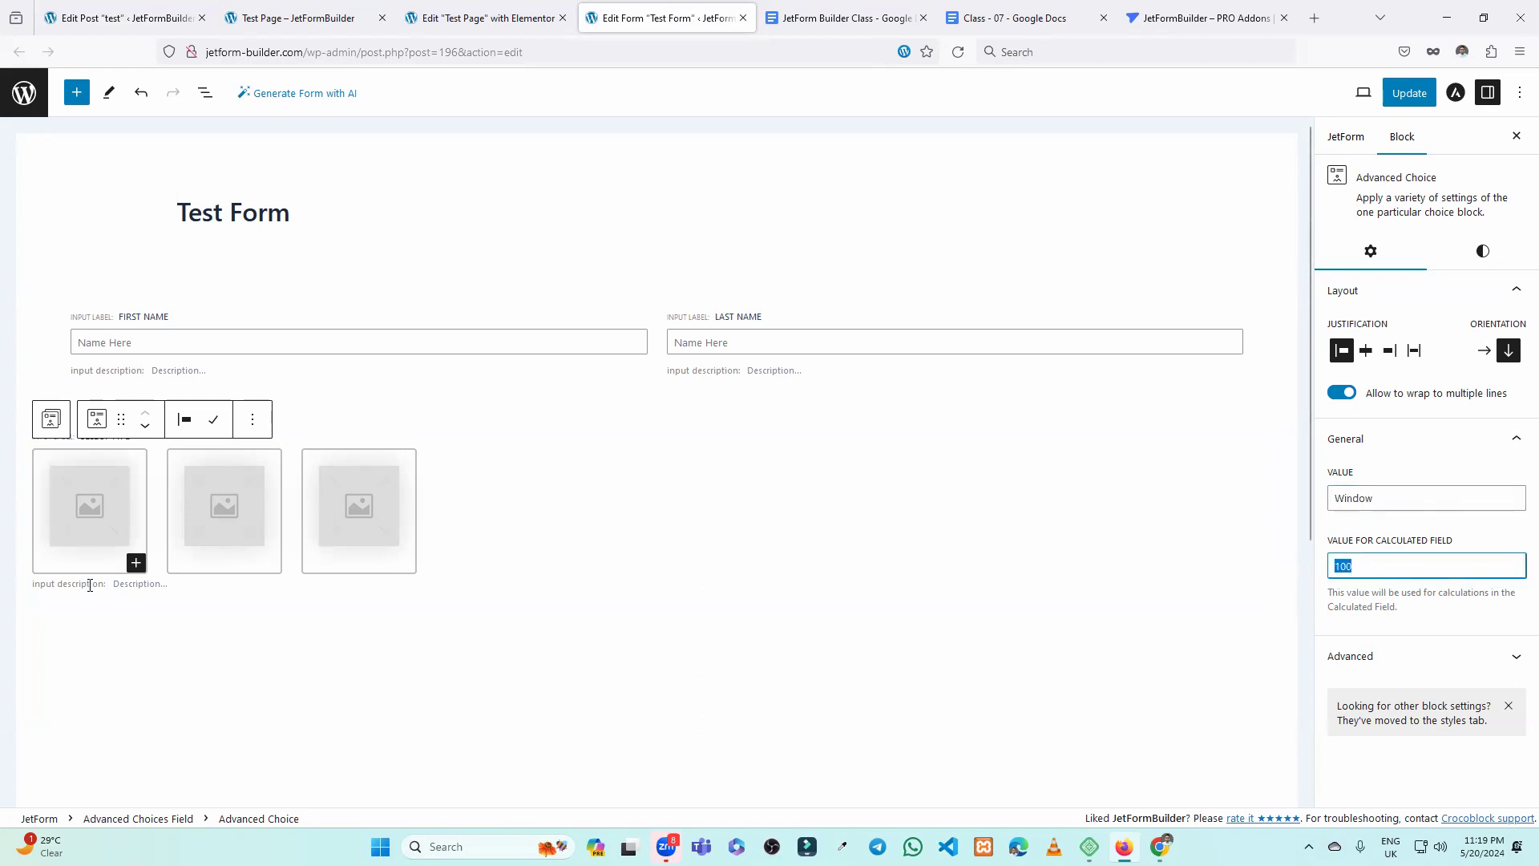
Upload the first choice's placeholder to the media library, and replace it with the library's cream poolside house photo.
{"action": "left_click", "coordinate": [92, 513]}
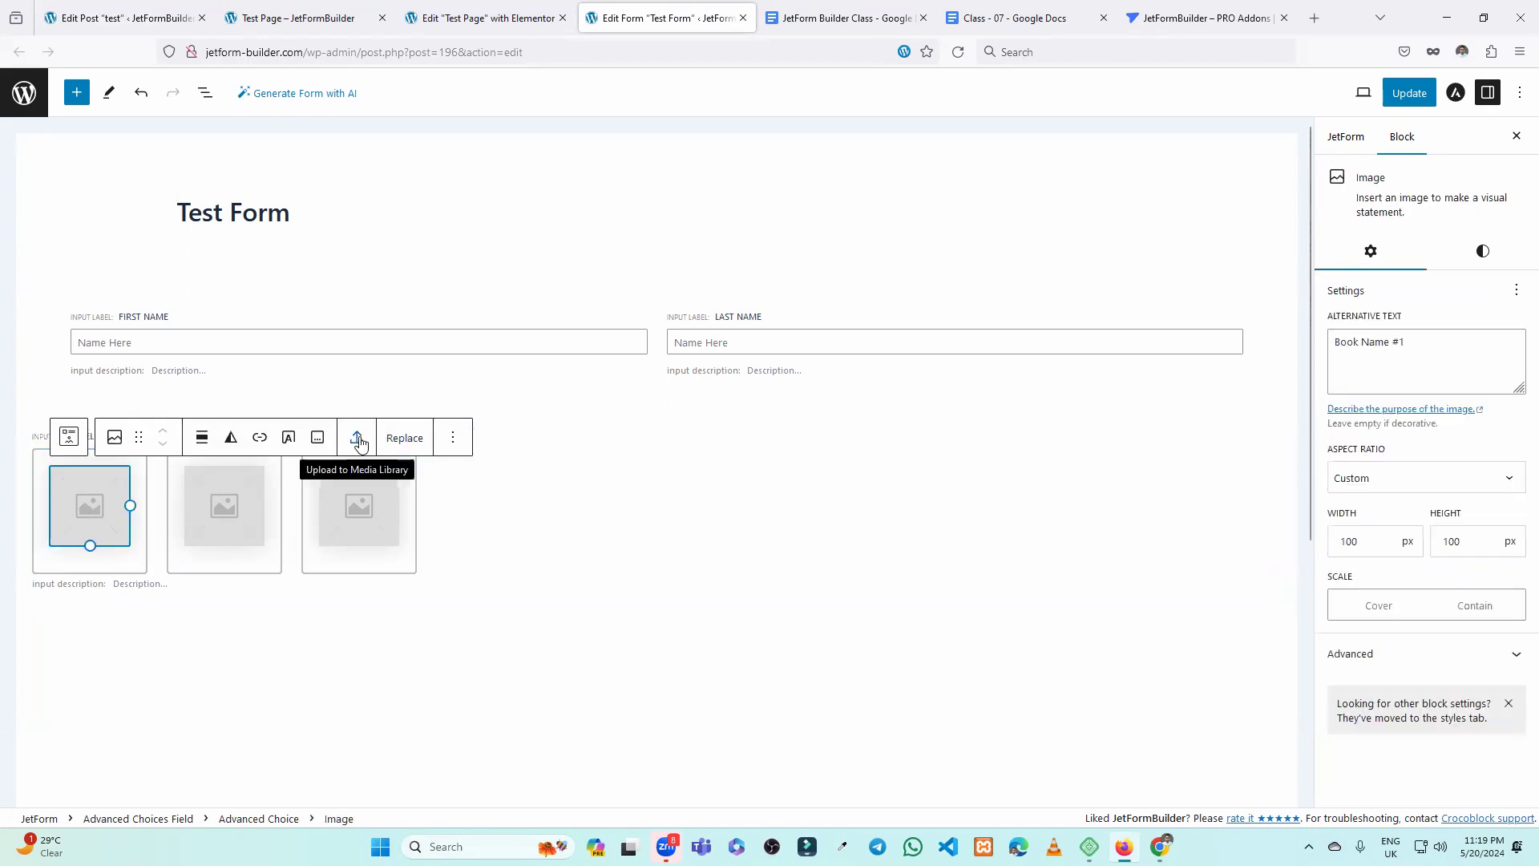
{"action": "left_click", "coordinate": [396, 439]}
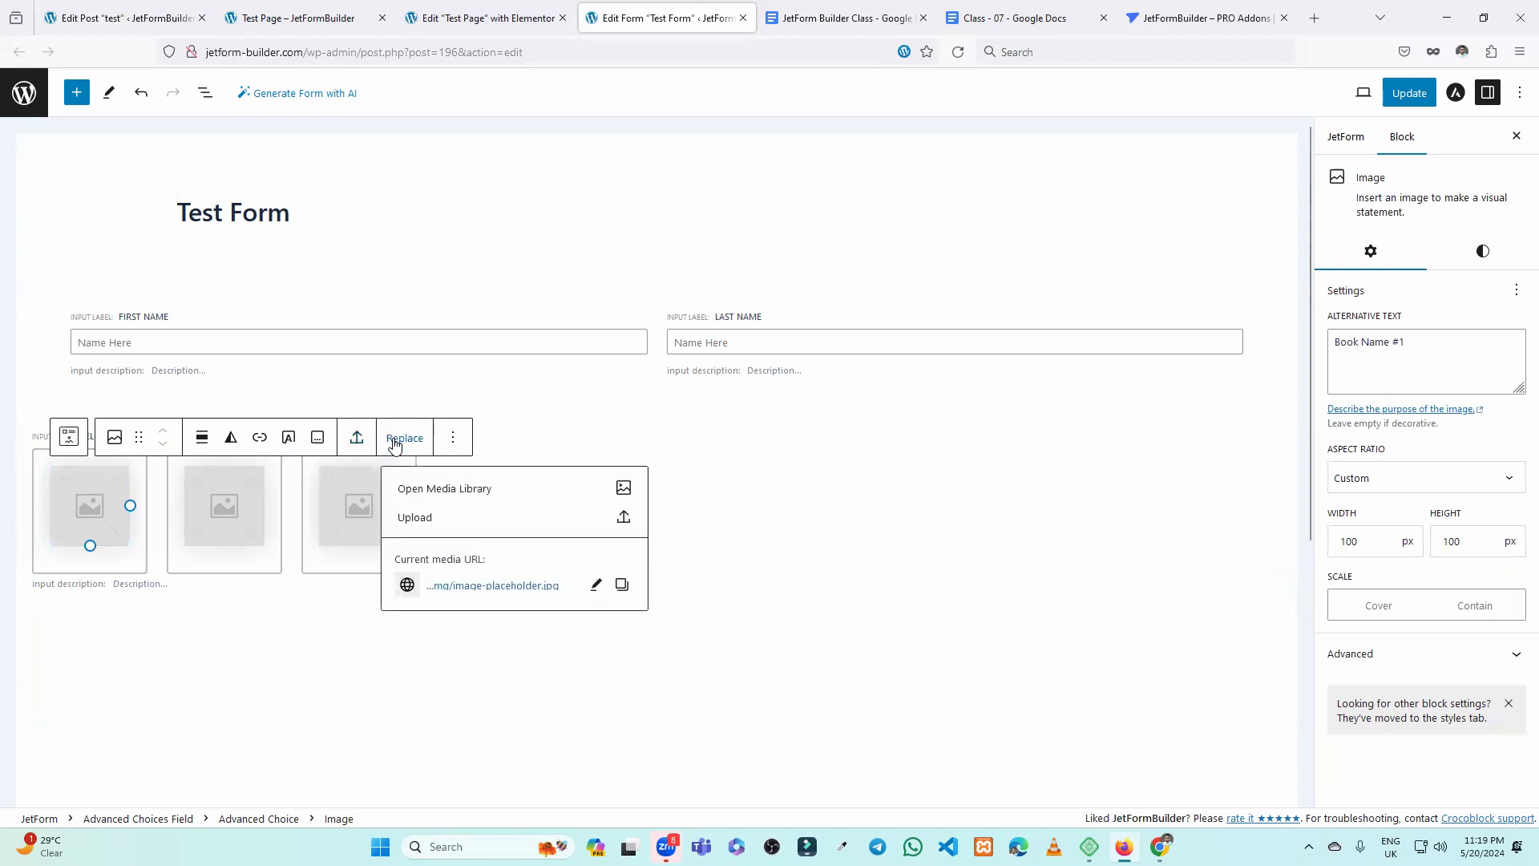
{"action": "left_click", "coordinate": [357, 438]}
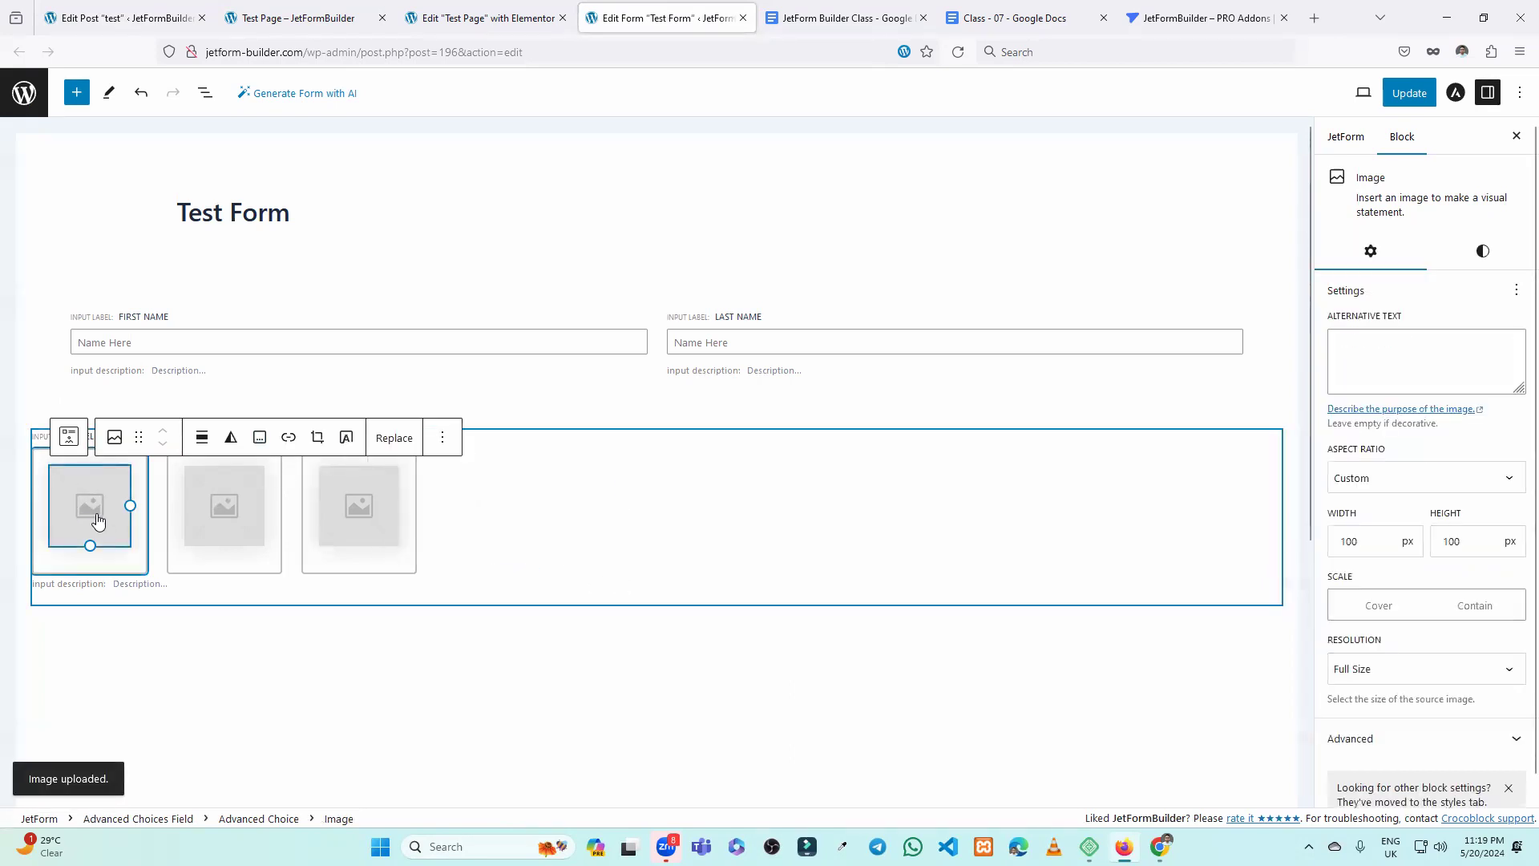
{"action": "left_click", "coordinate": [396, 437]}
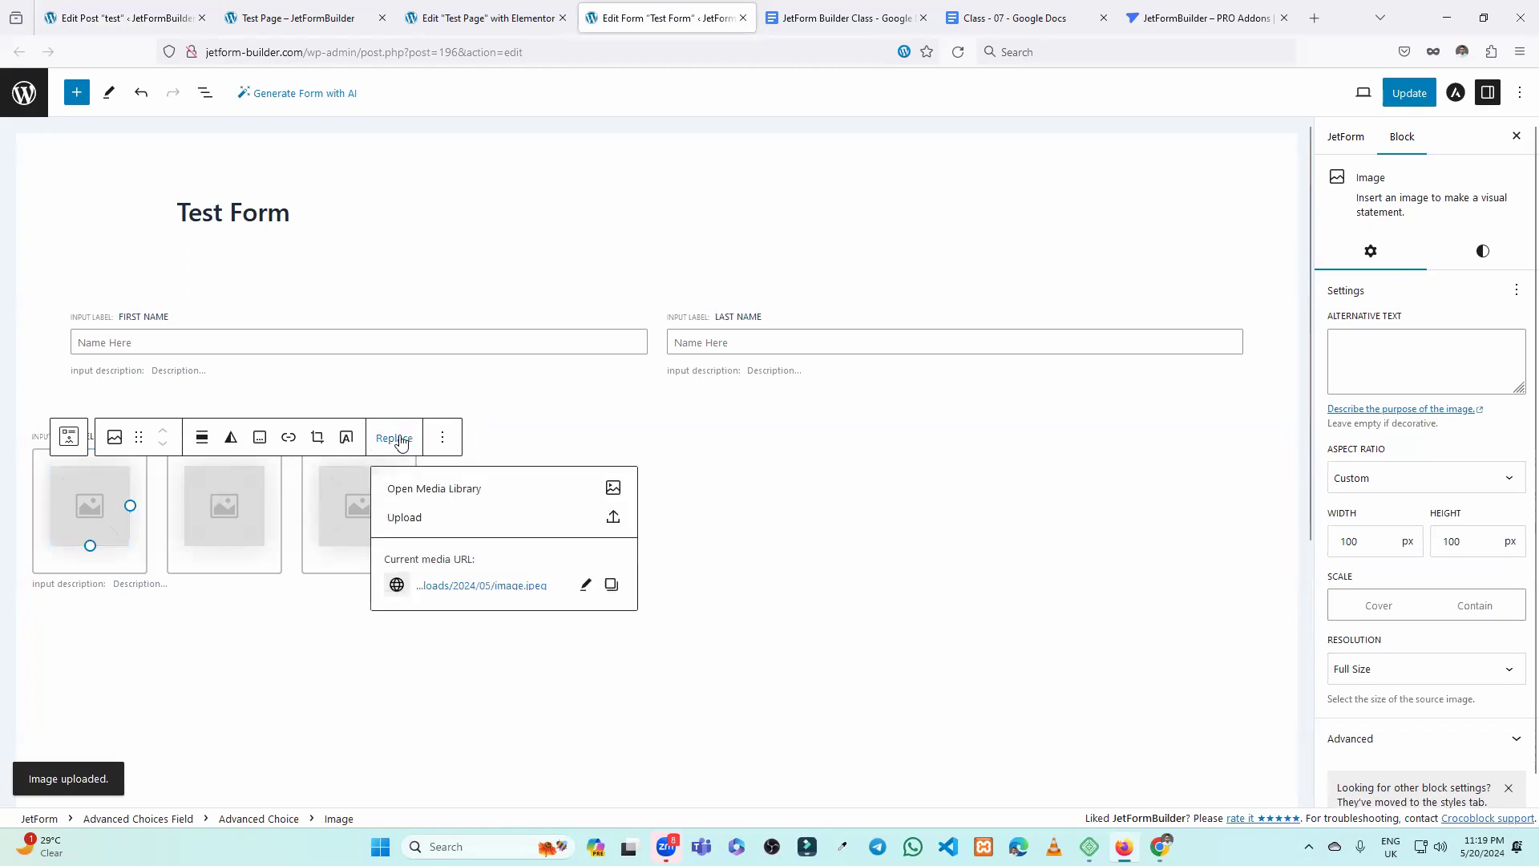
{"action": "left_click", "coordinate": [433, 489]}
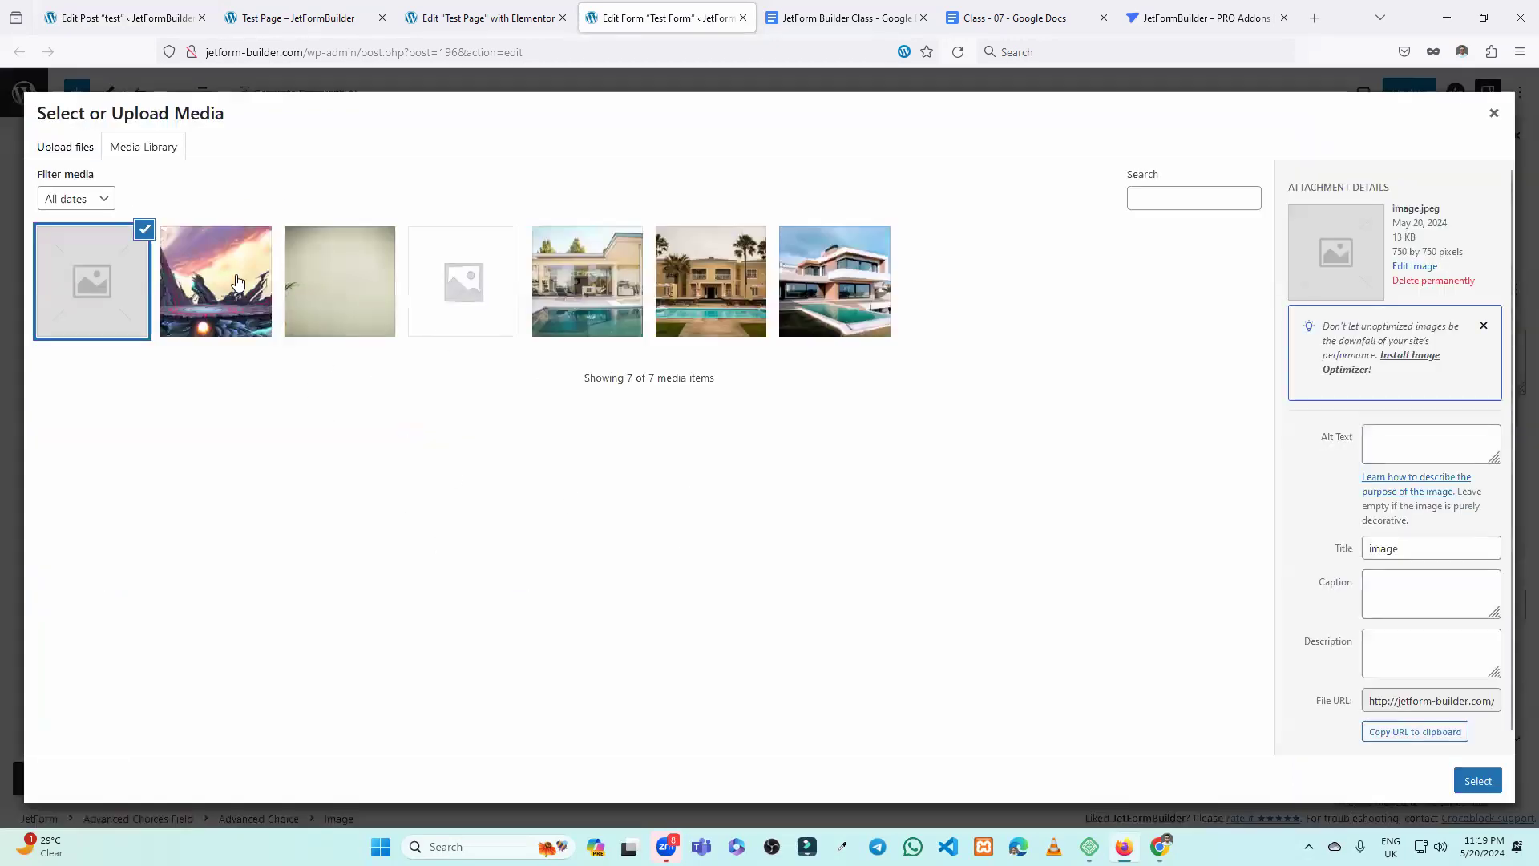
{"action": "left_click", "coordinate": [614, 286]}
{"action": "left_click", "coordinate": [1478, 780]}
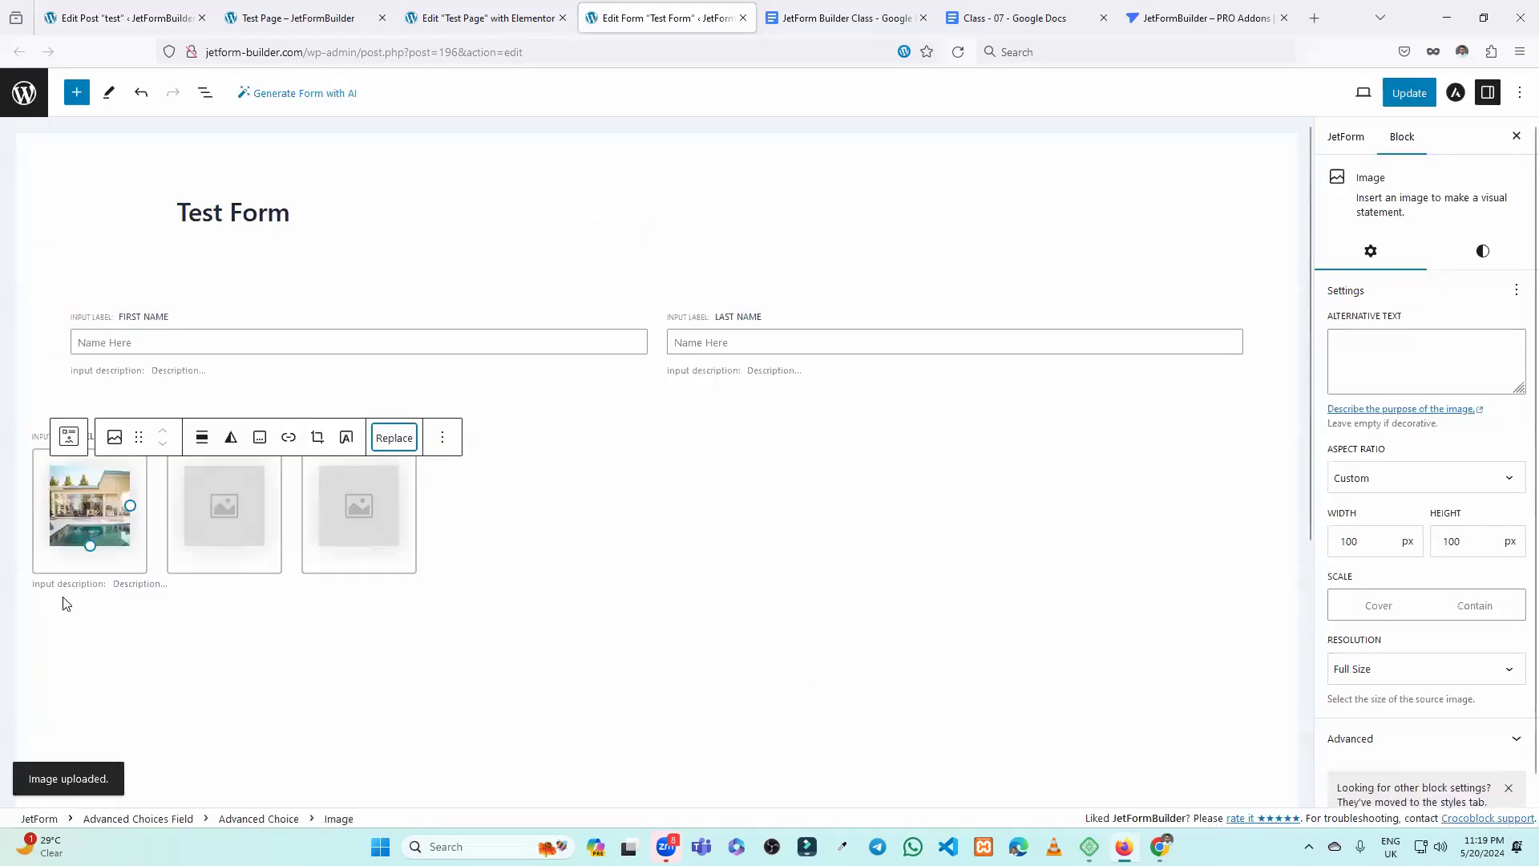
{"action": "left_click", "coordinate": [193, 738]}
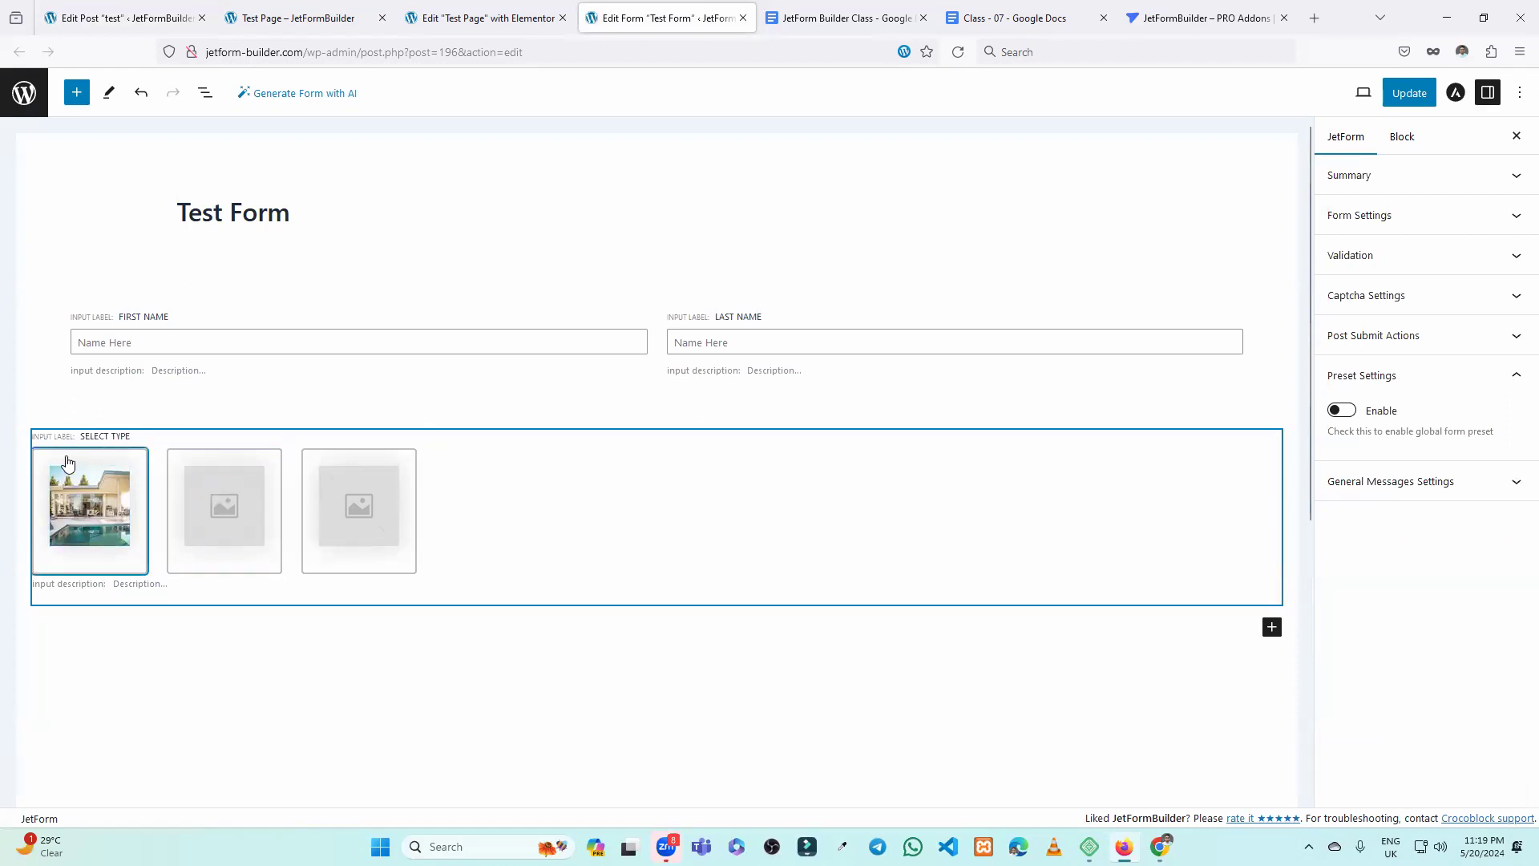
Set the second image choice's value to "Door".
{"action": "left_click", "coordinate": [186, 464]}
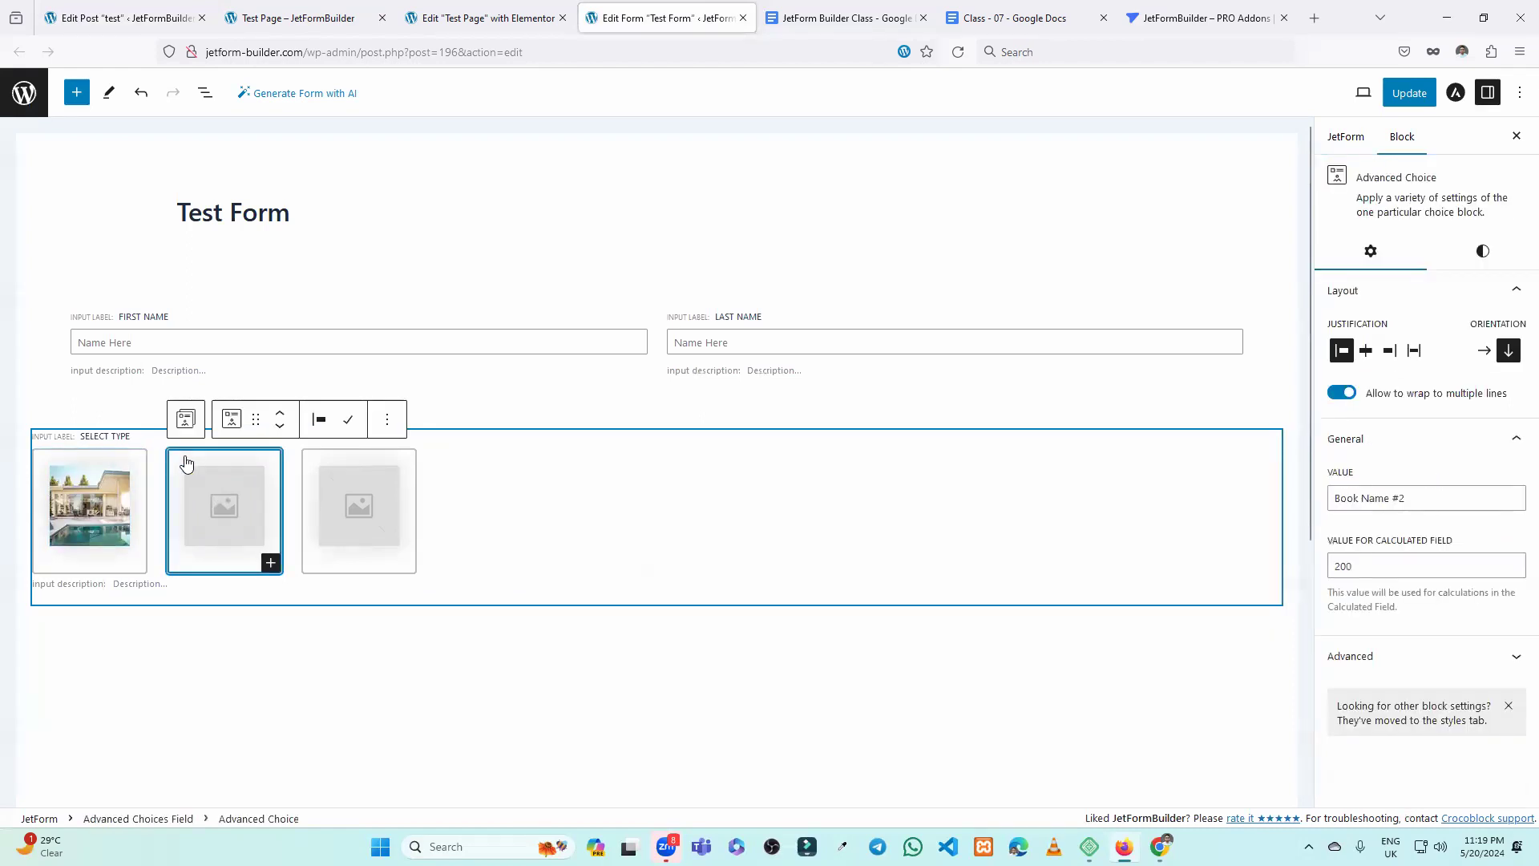
{"action": "left_click_drag", "start_coordinate": [1407, 498], "coordinate": [1307, 498]}
{"action": "type", "text": "Door"}
{"action": "left_click", "coordinate": [1481, 536]}
Replace the second choice's placeholder with the palm-tree villa photo from the media library.
{"action": "left_click", "coordinate": [215, 515]}
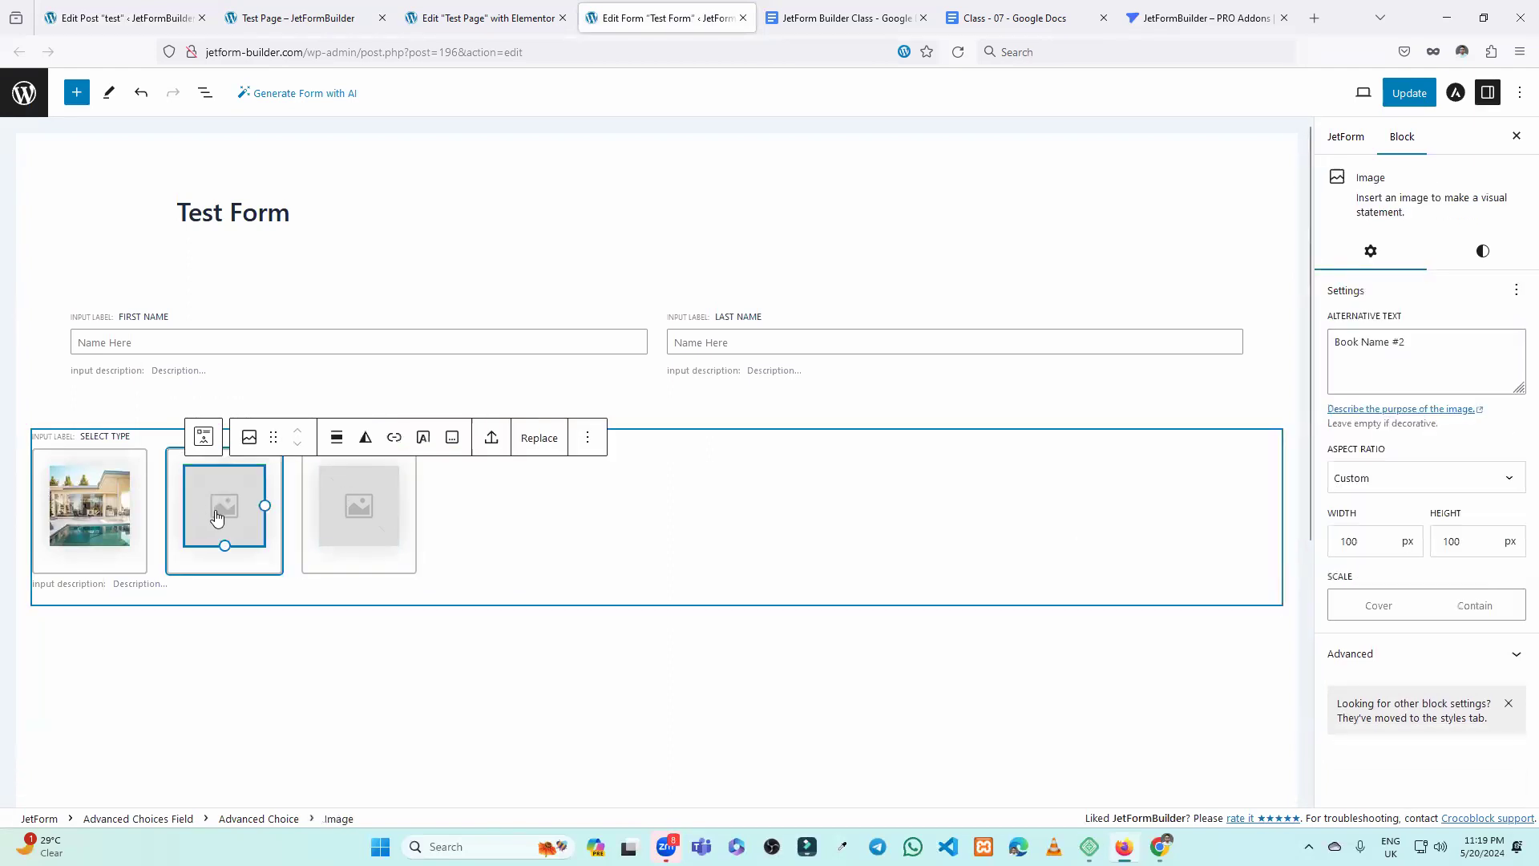
{"action": "left_click", "coordinate": [537, 439]}
{"action": "left_click", "coordinate": [570, 490]}
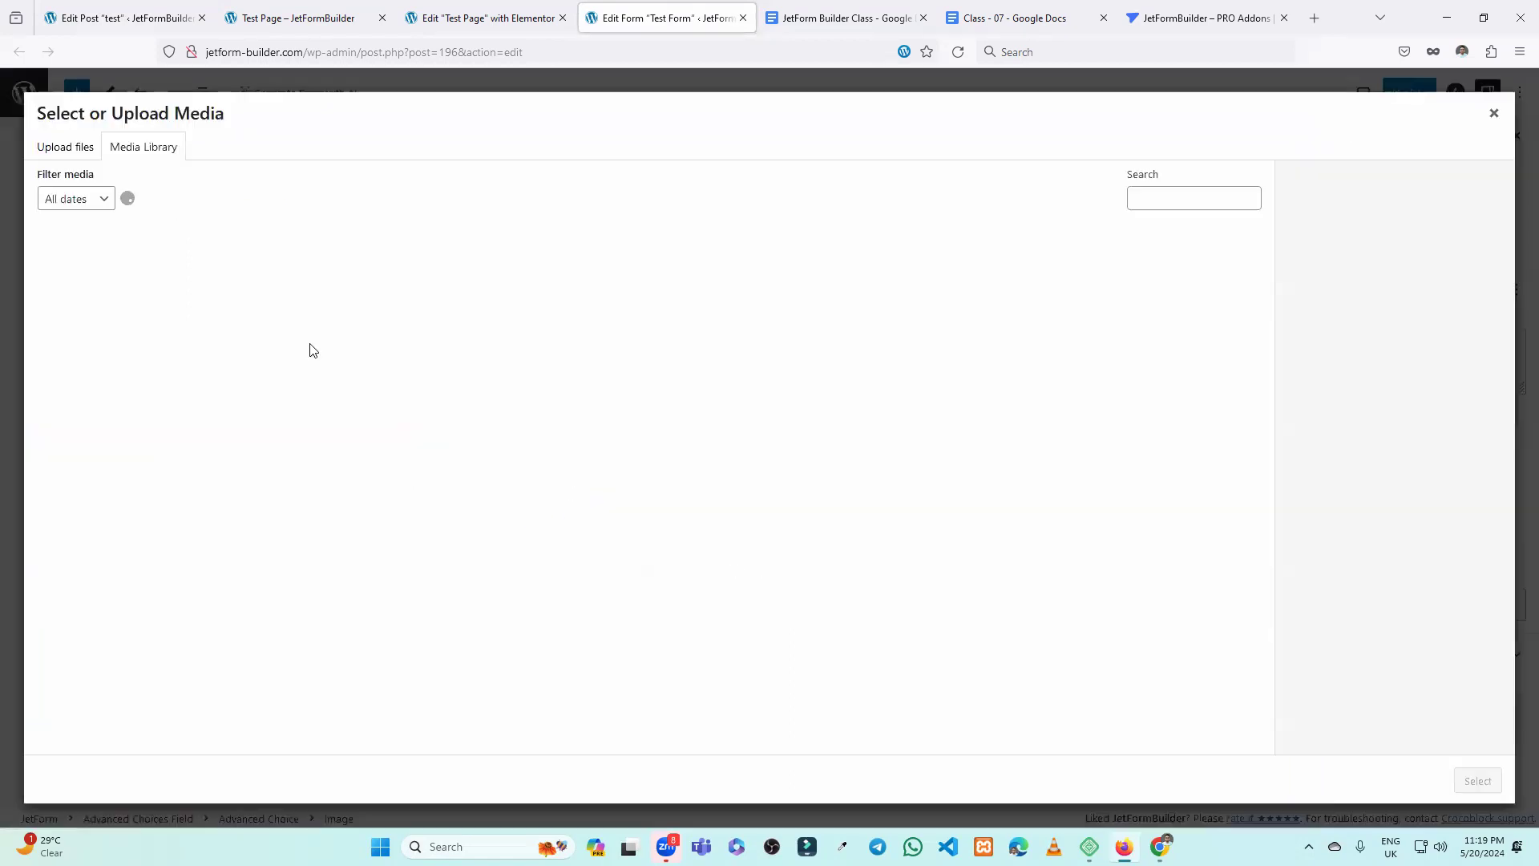
{"action": "left_click", "coordinate": [730, 319]}
{"action": "left_click", "coordinate": [1478, 781]}
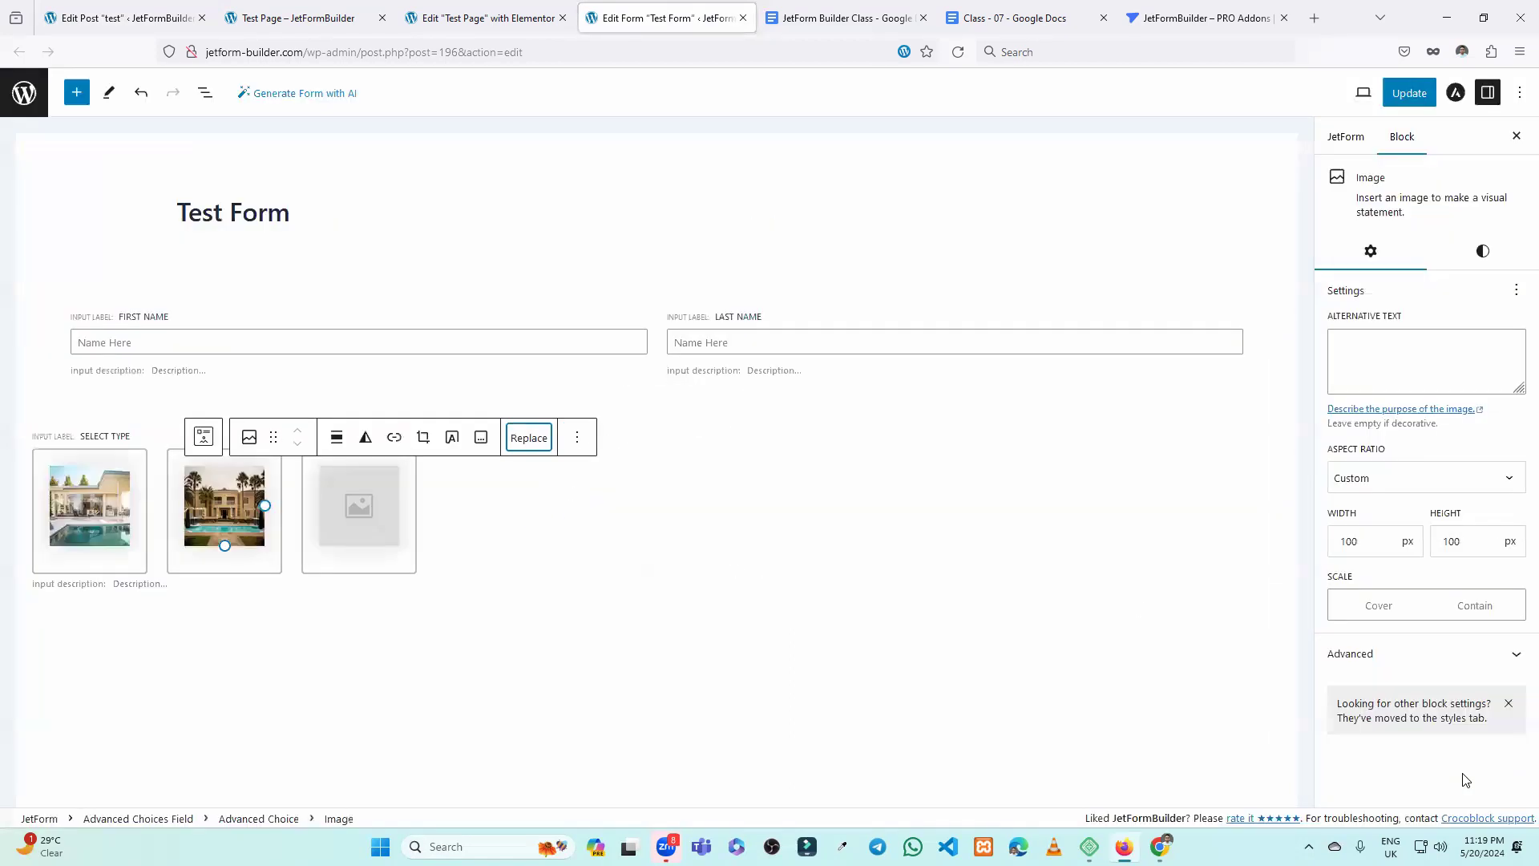
Set the third image choice's value to "Others".
{"action": "left_click", "coordinate": [315, 463]}
{"action": "left_click_drag", "start_coordinate": [1460, 498], "coordinate": [1271, 497]}
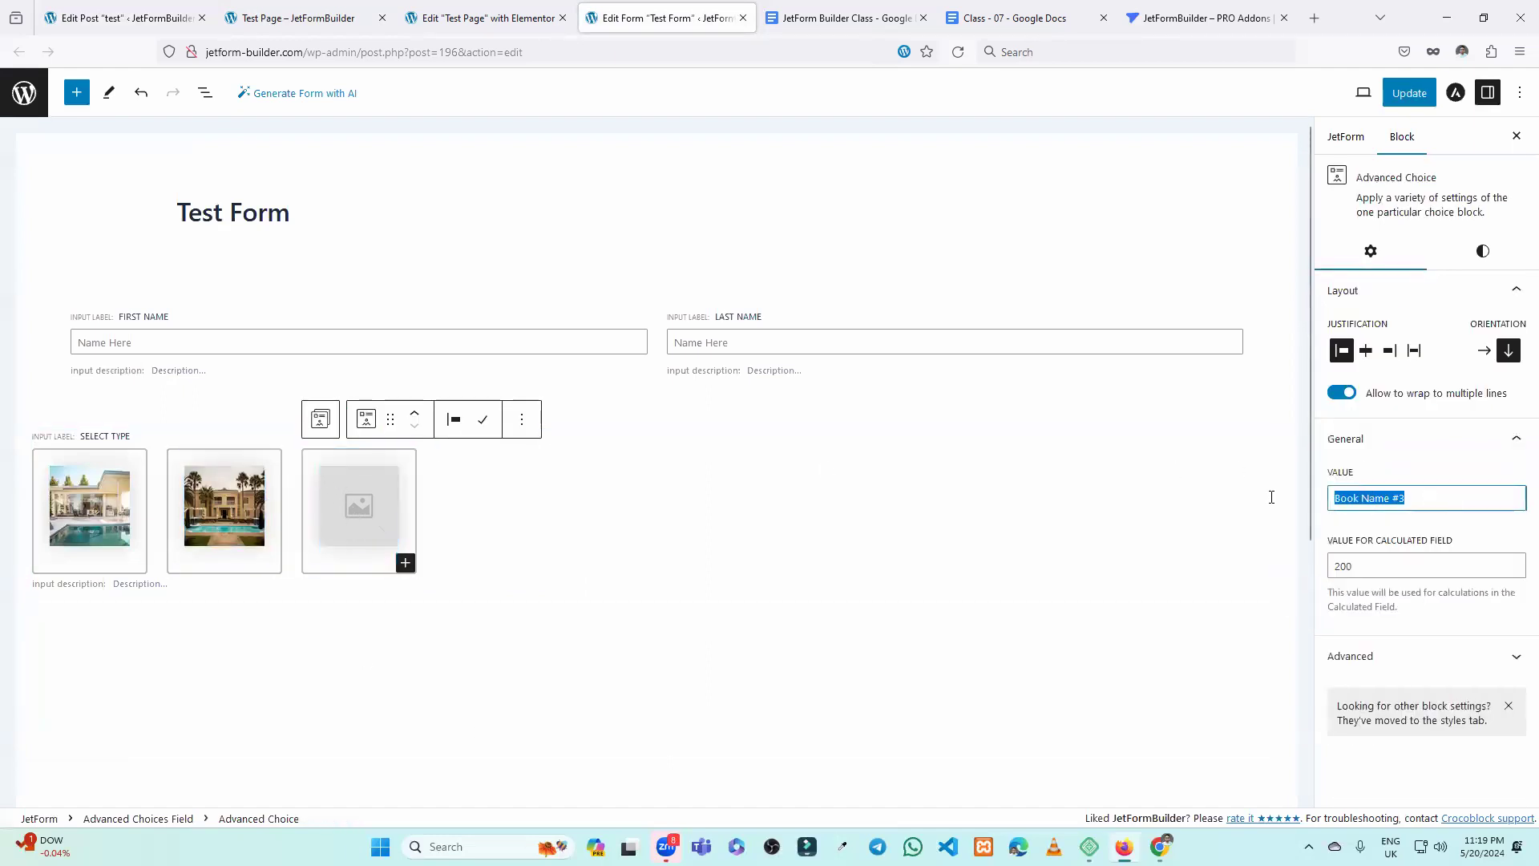
{"action": "type", "text": "Others"}
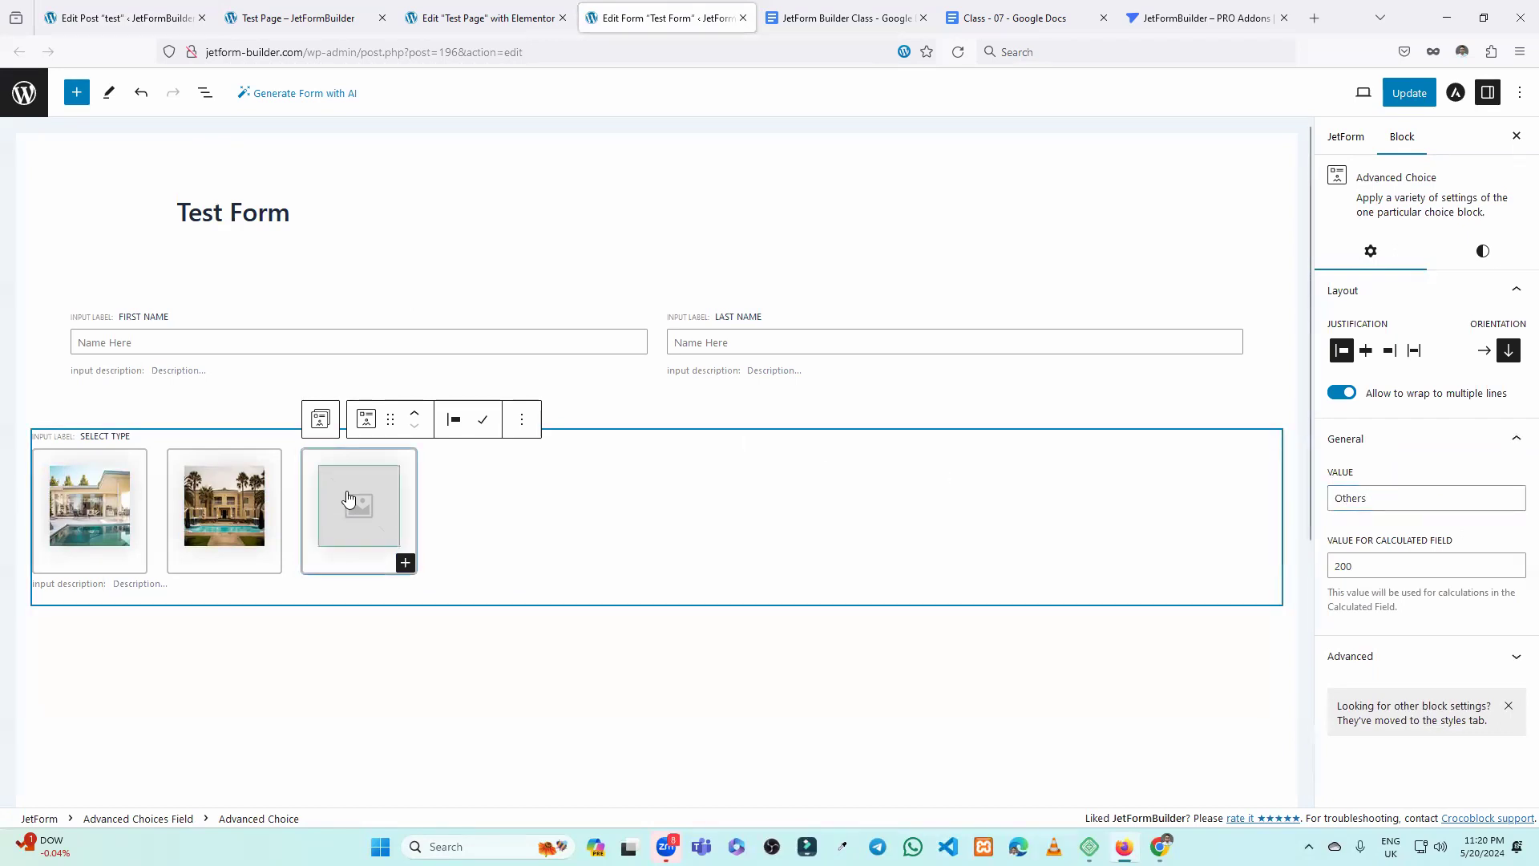
Replace the third choice's placeholder with house-13.jpg from the media library.
{"action": "left_click", "coordinate": [354, 517]}
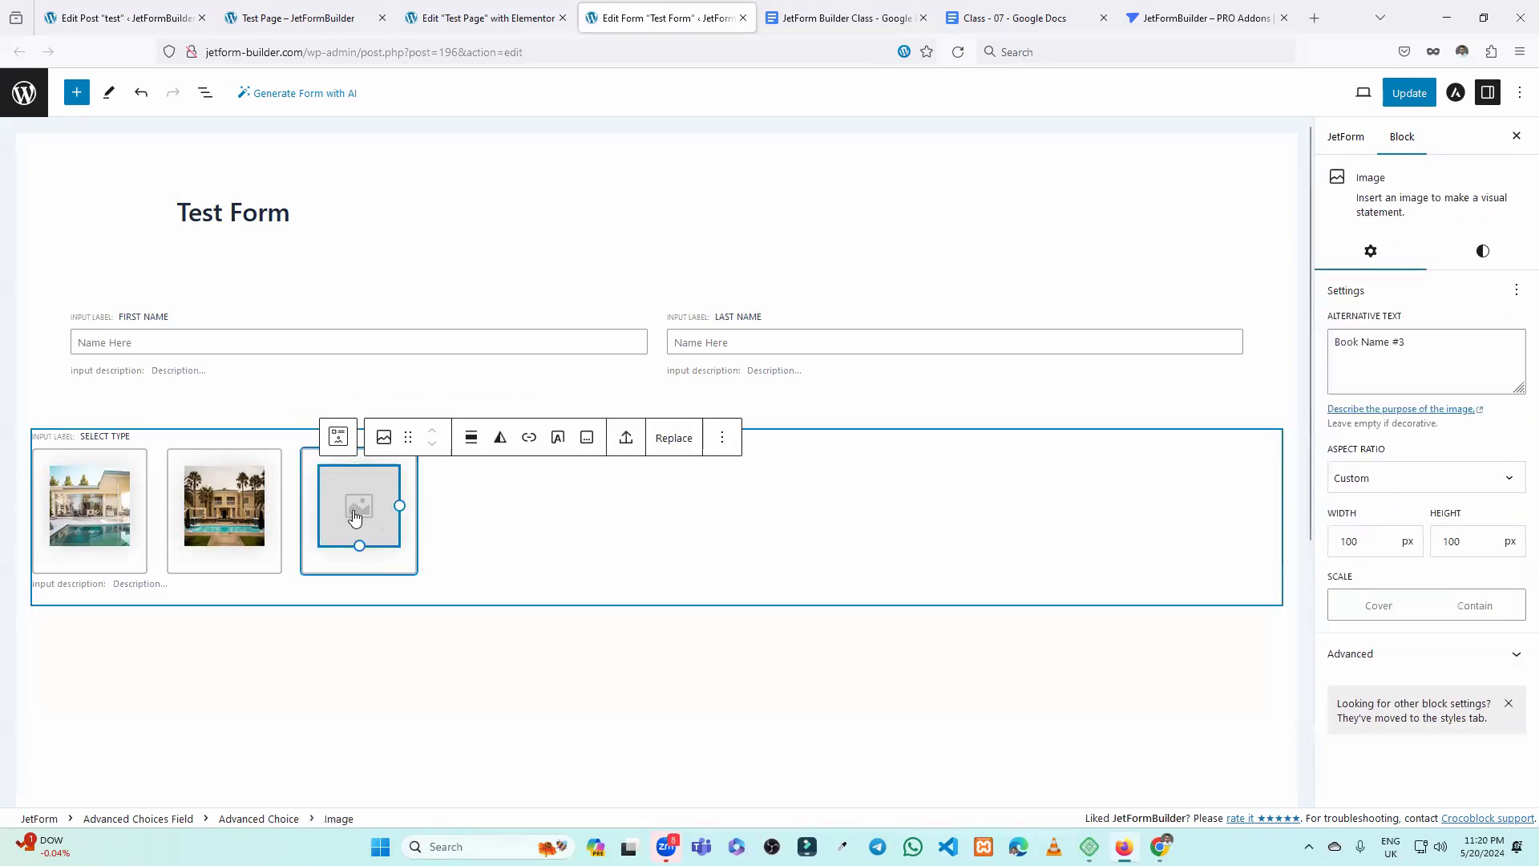
{"action": "left_click", "coordinate": [659, 442]}
{"action": "left_click", "coordinate": [706, 489]}
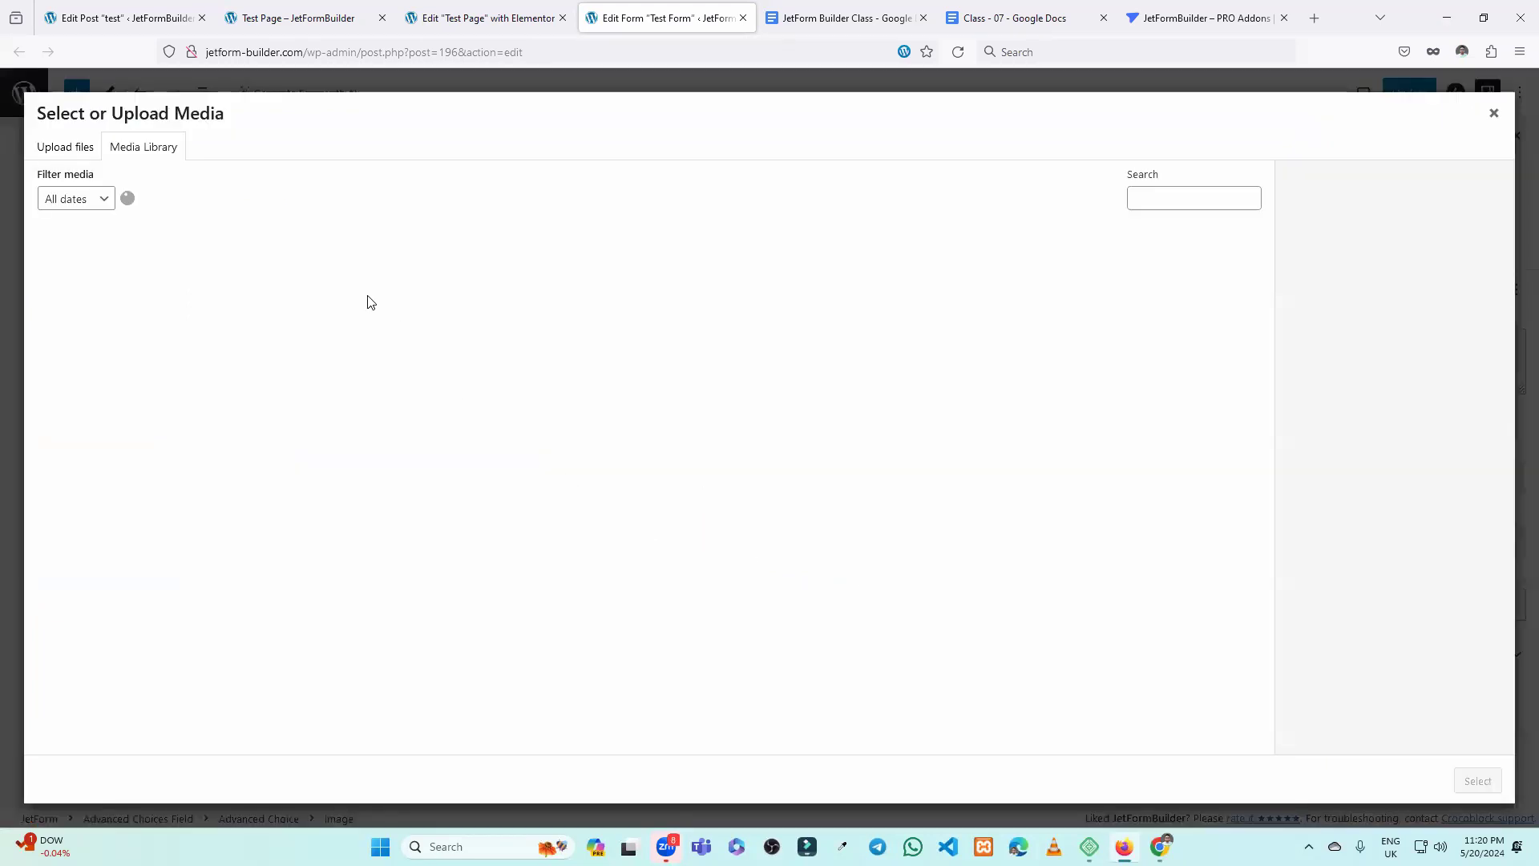
{"action": "left_click", "coordinate": [837, 279]}
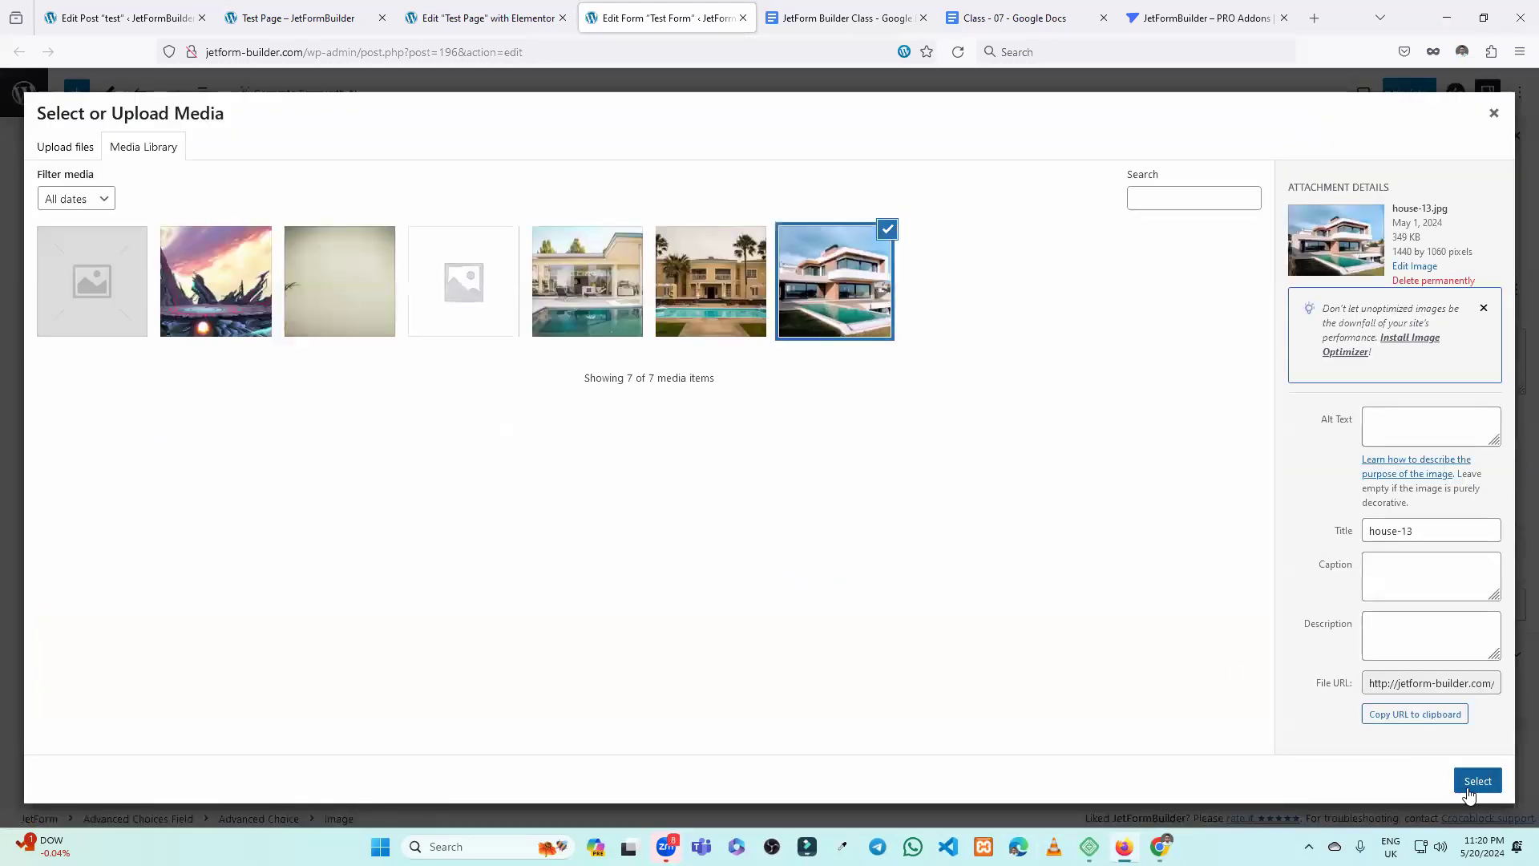
{"action": "left_click", "coordinate": [1477, 781]}
{"action": "left_click", "coordinate": [231, 613]}
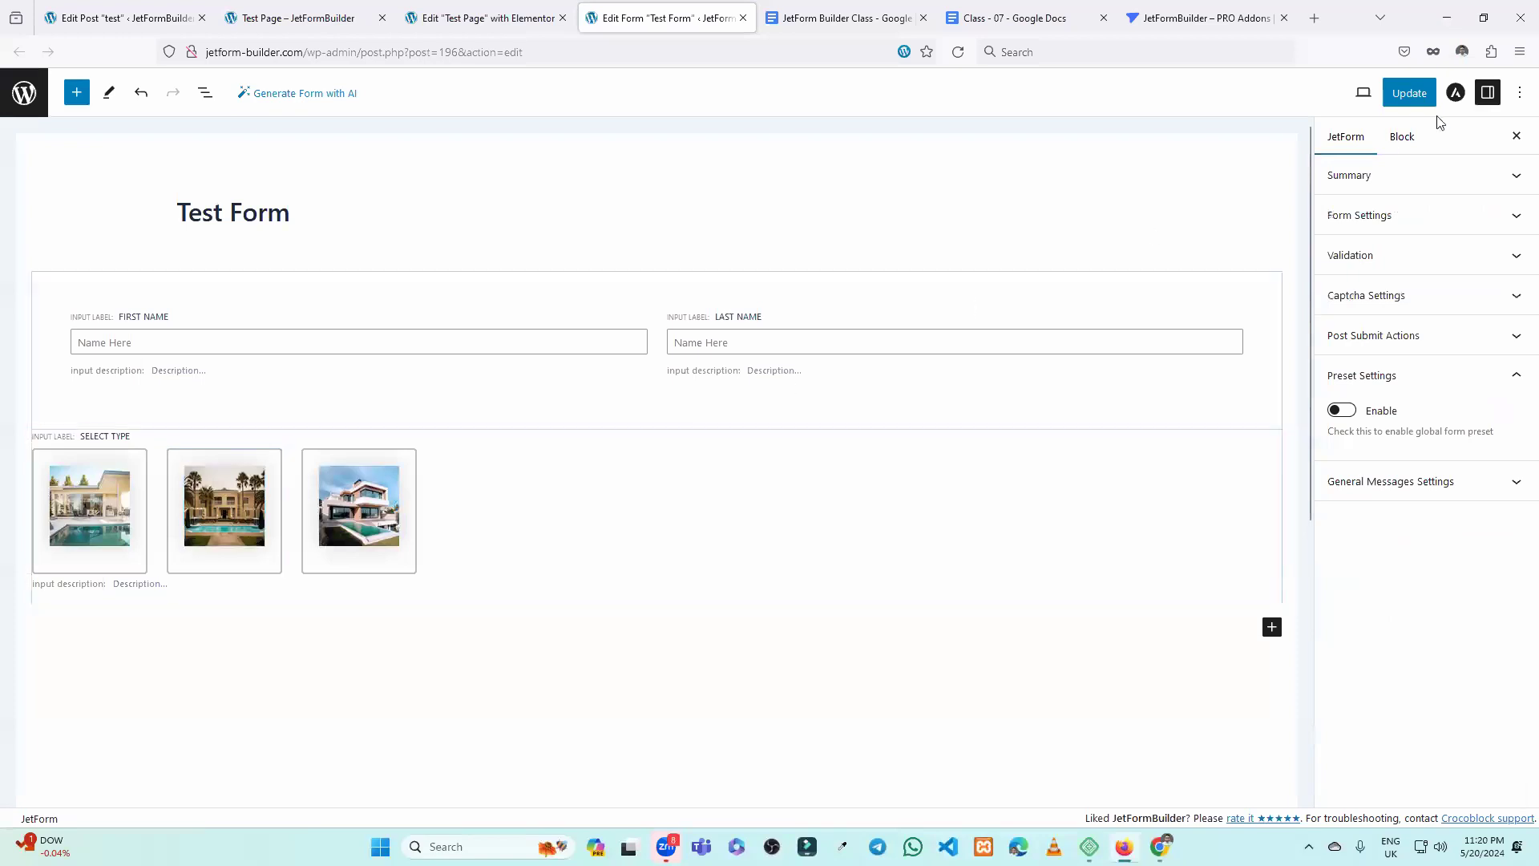
Save the updated Test Form and reload the front-end Test Page to check the Select Type image choices.
{"action": "left_click", "coordinate": [1409, 93]}
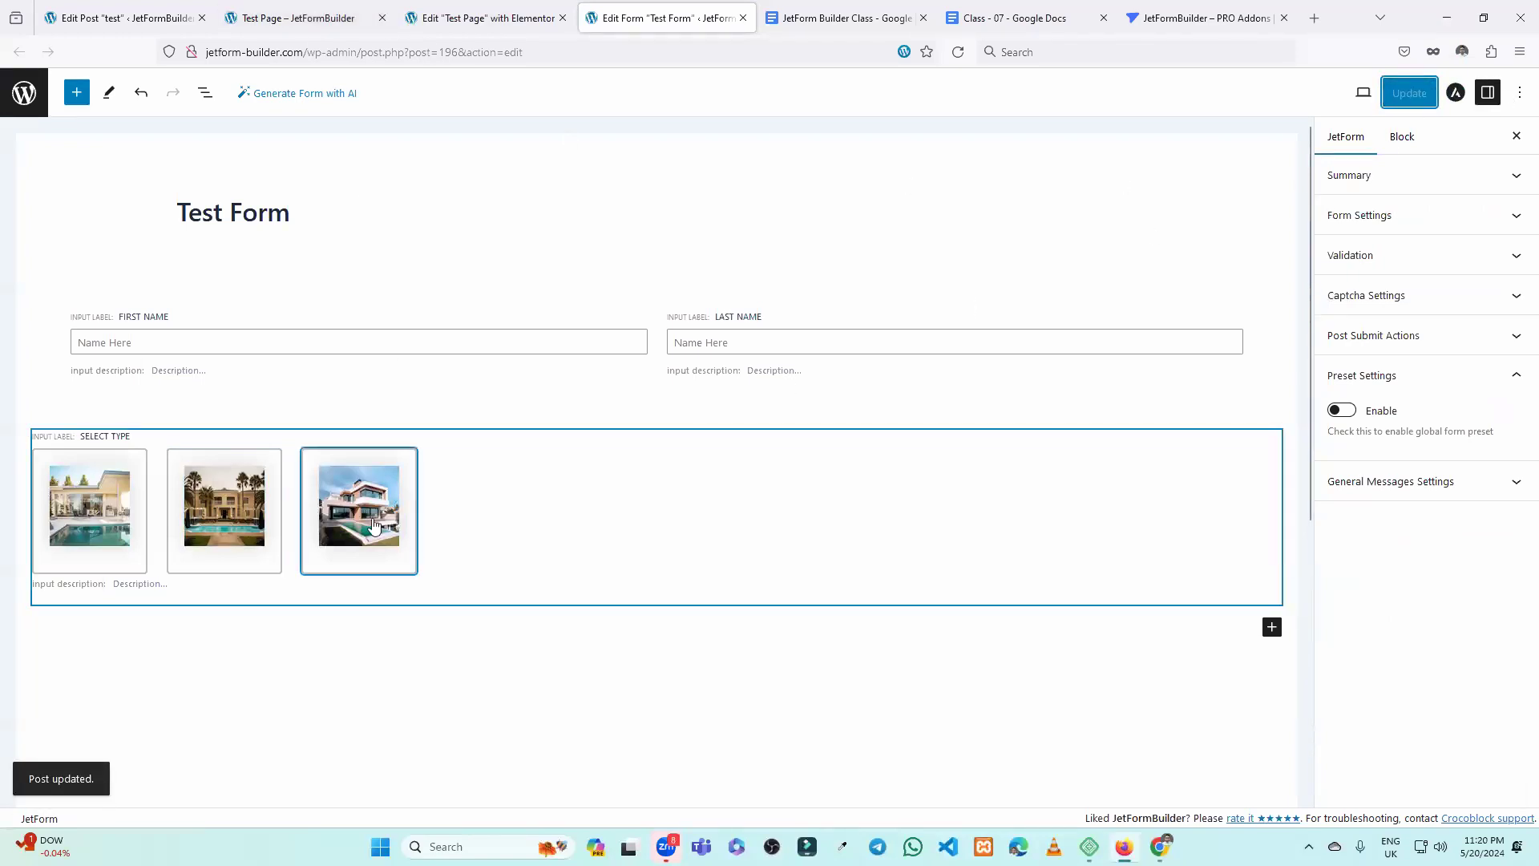
{"action": "left_click", "coordinate": [298, 17]}
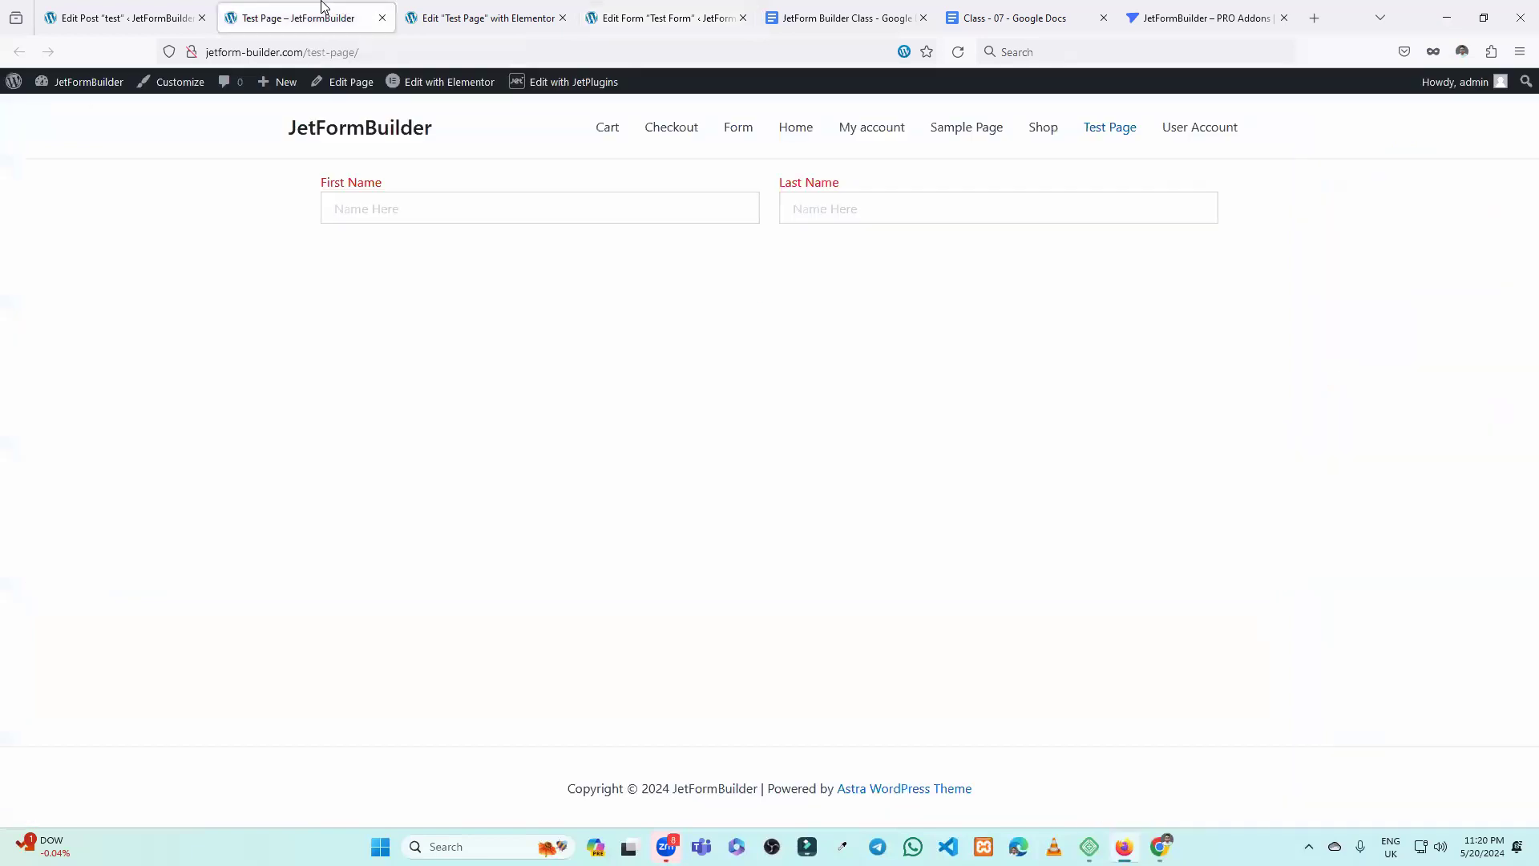
{"action": "left_click", "coordinate": [961, 53]}
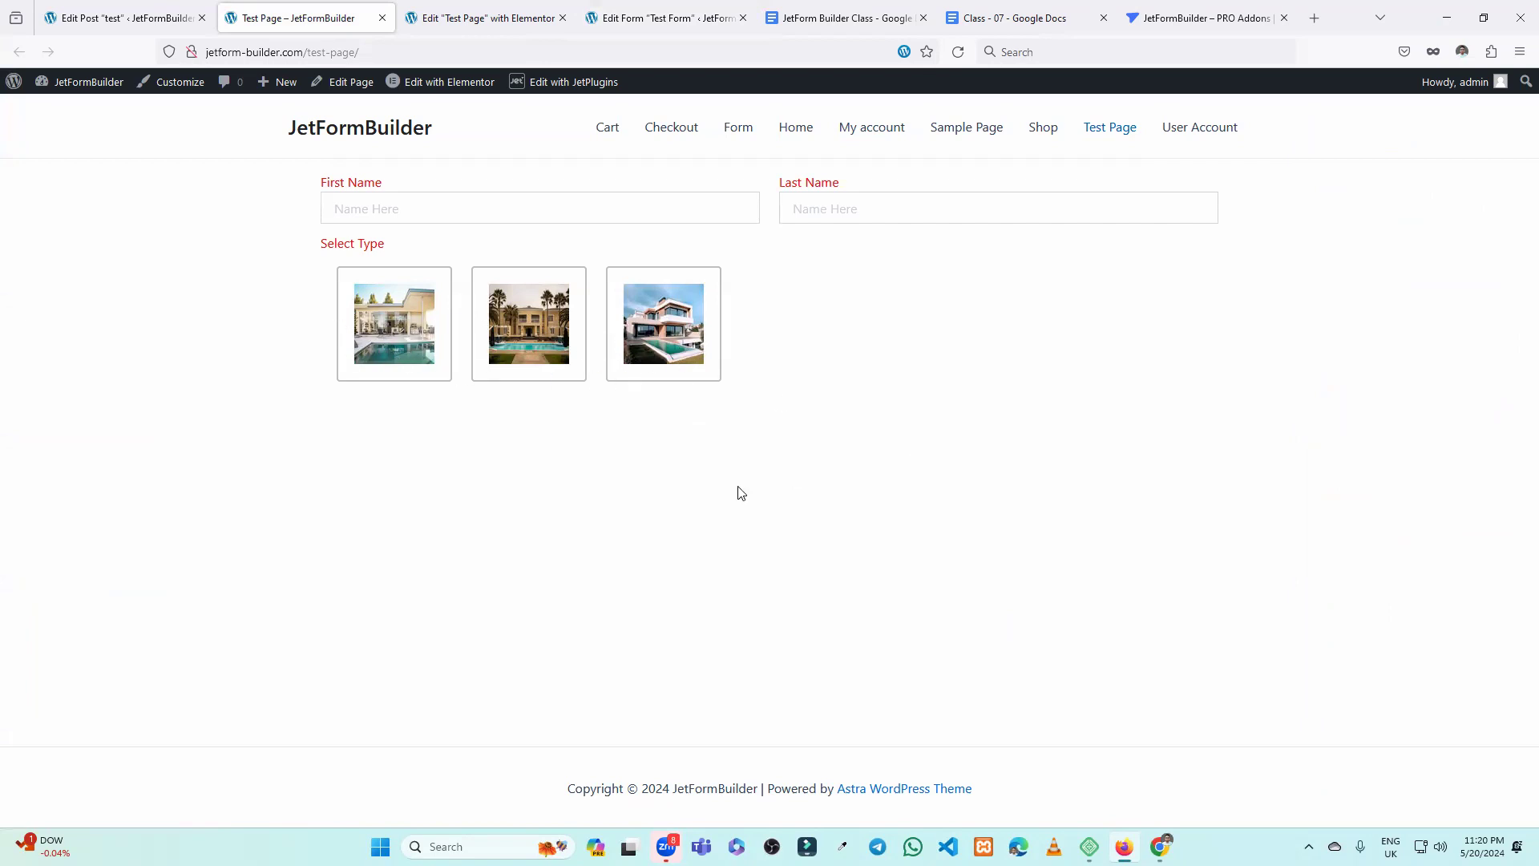
Examine the first image choice's settings in the Test Form and compare the form with the Test Page and its Elementor editor.
{"action": "left_click", "coordinate": [120, 18]}
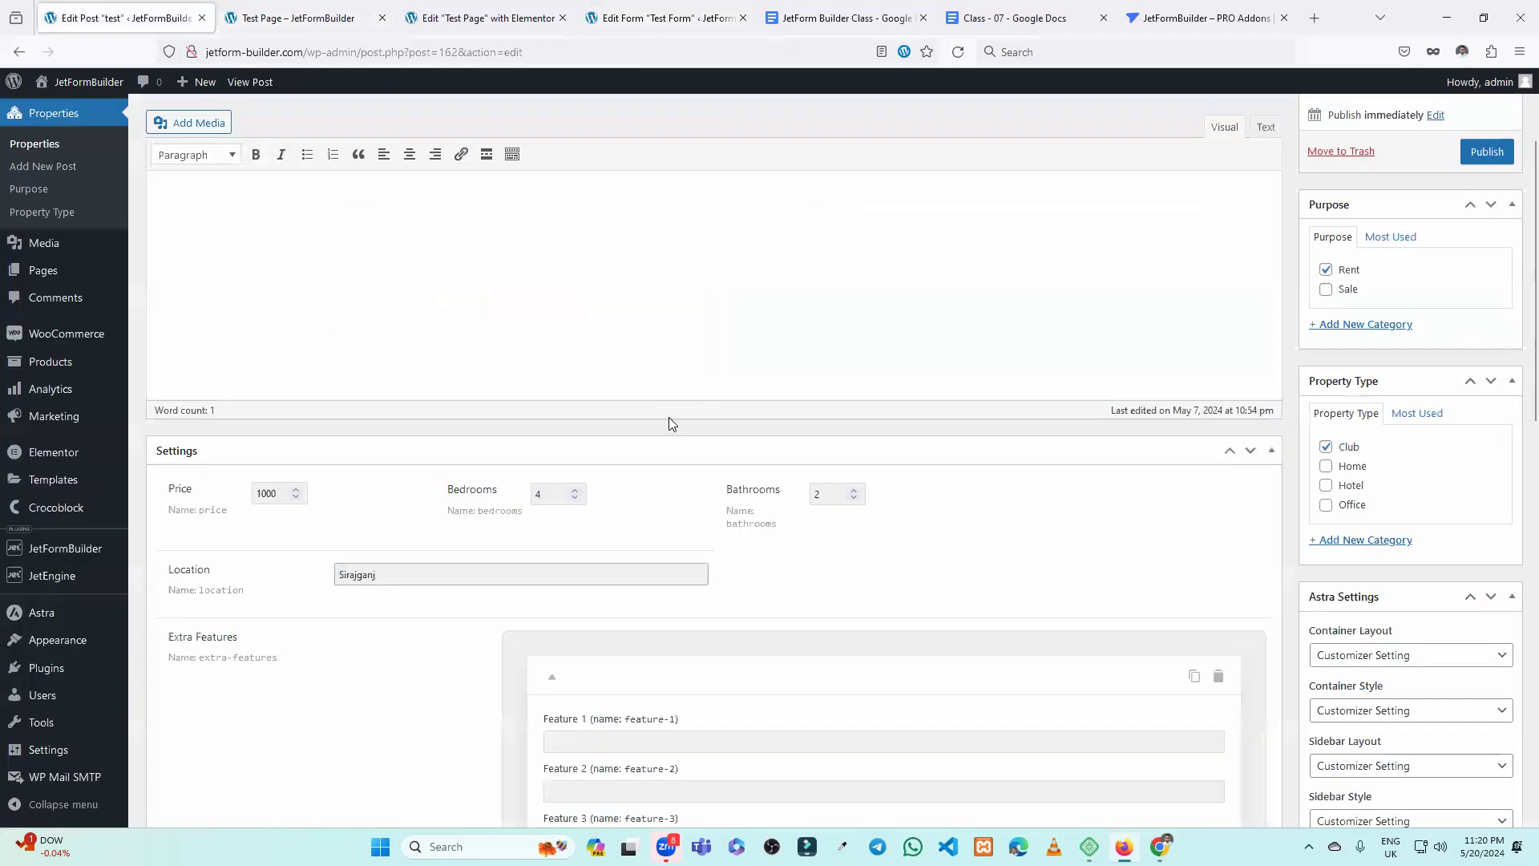
{"action": "left_click", "coordinate": [687, 13]}
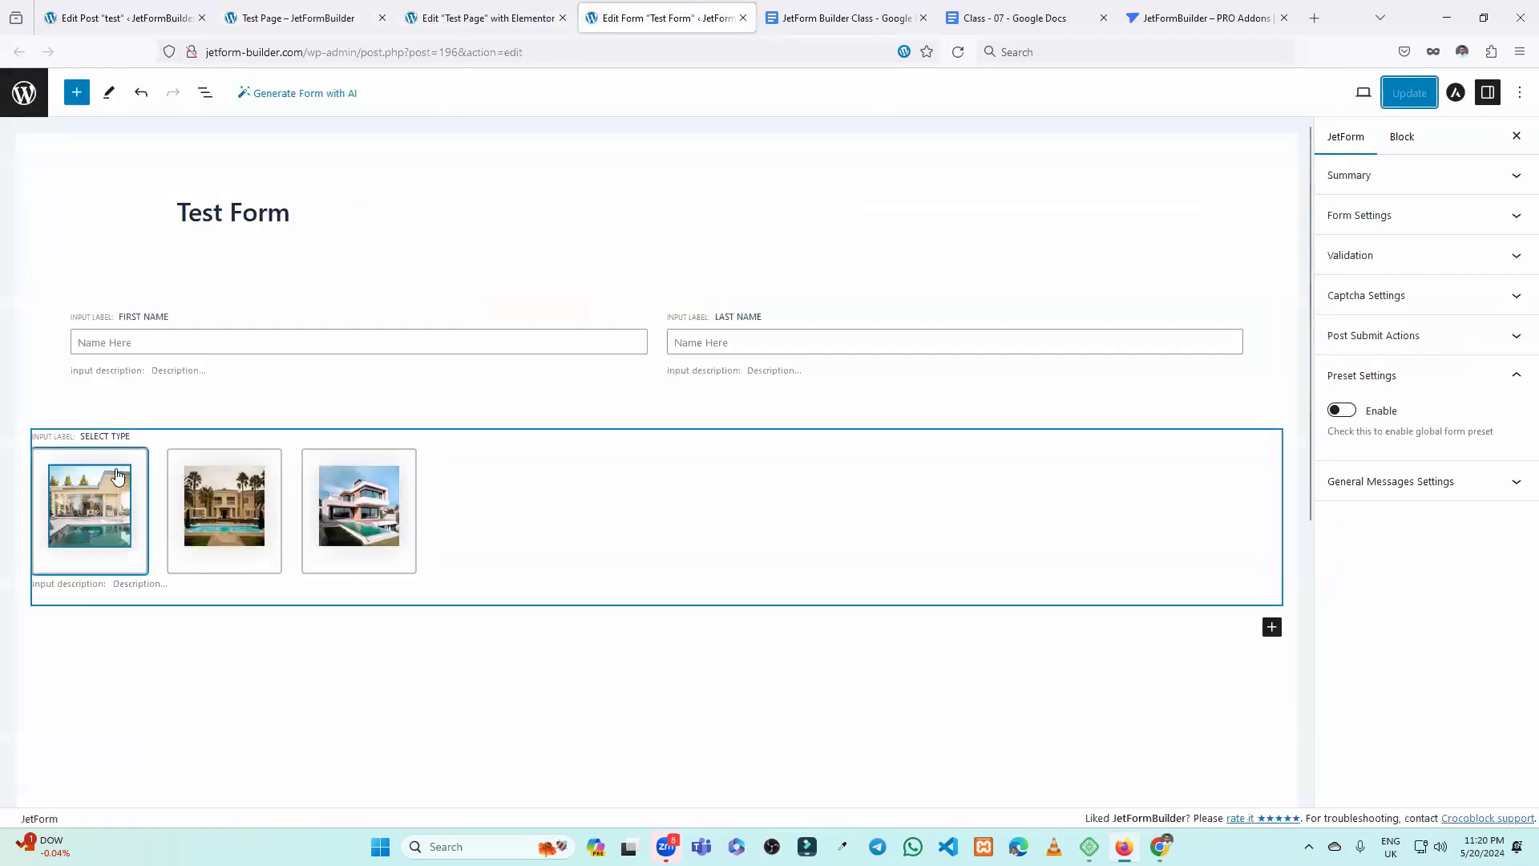
{"action": "left_click", "coordinate": [732, 533]}
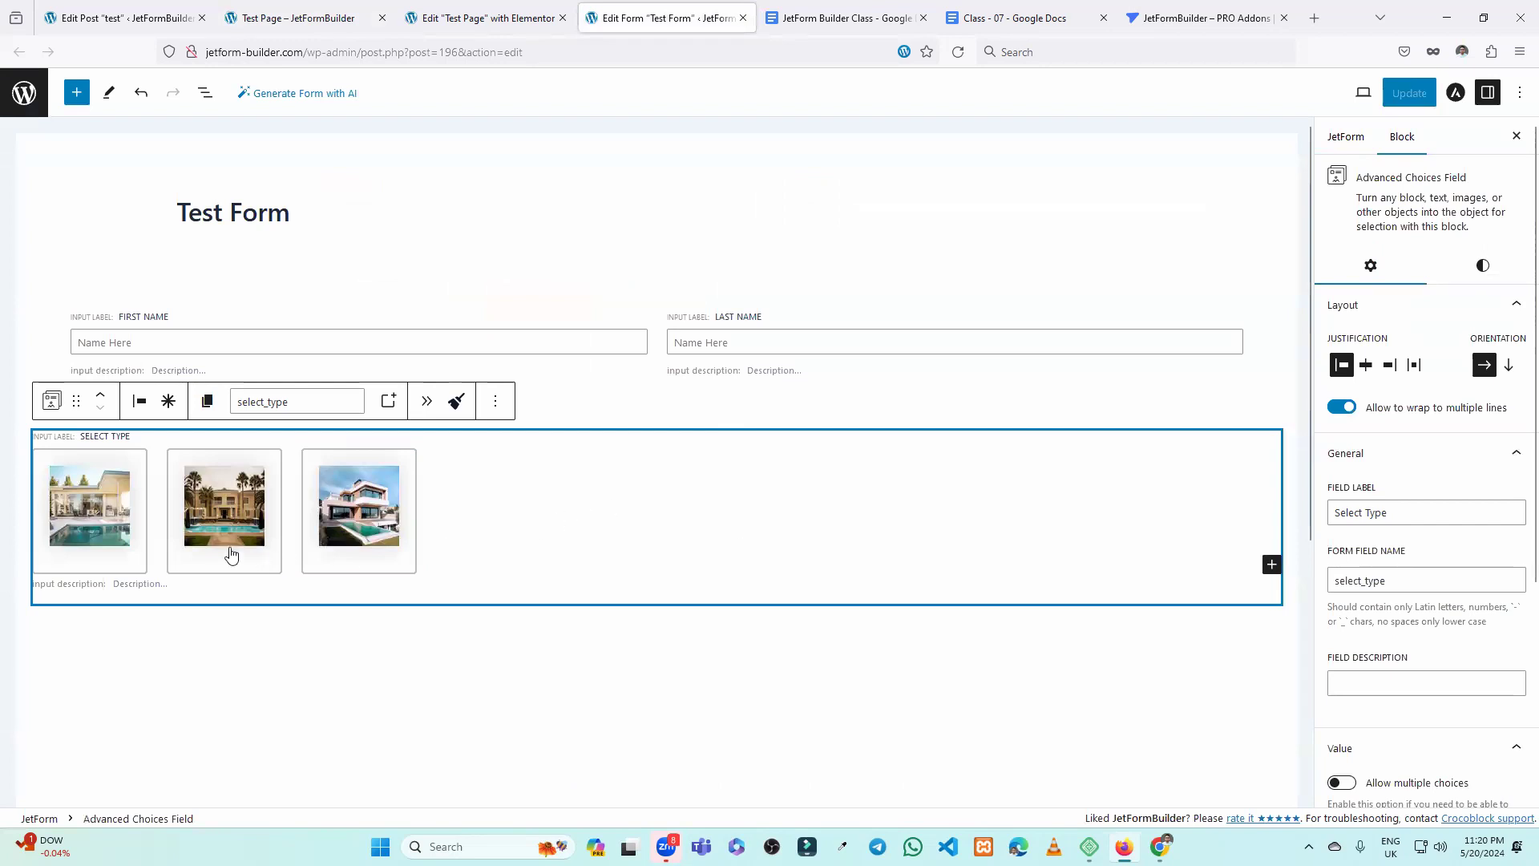
{"action": "left_click", "coordinate": [88, 527]}
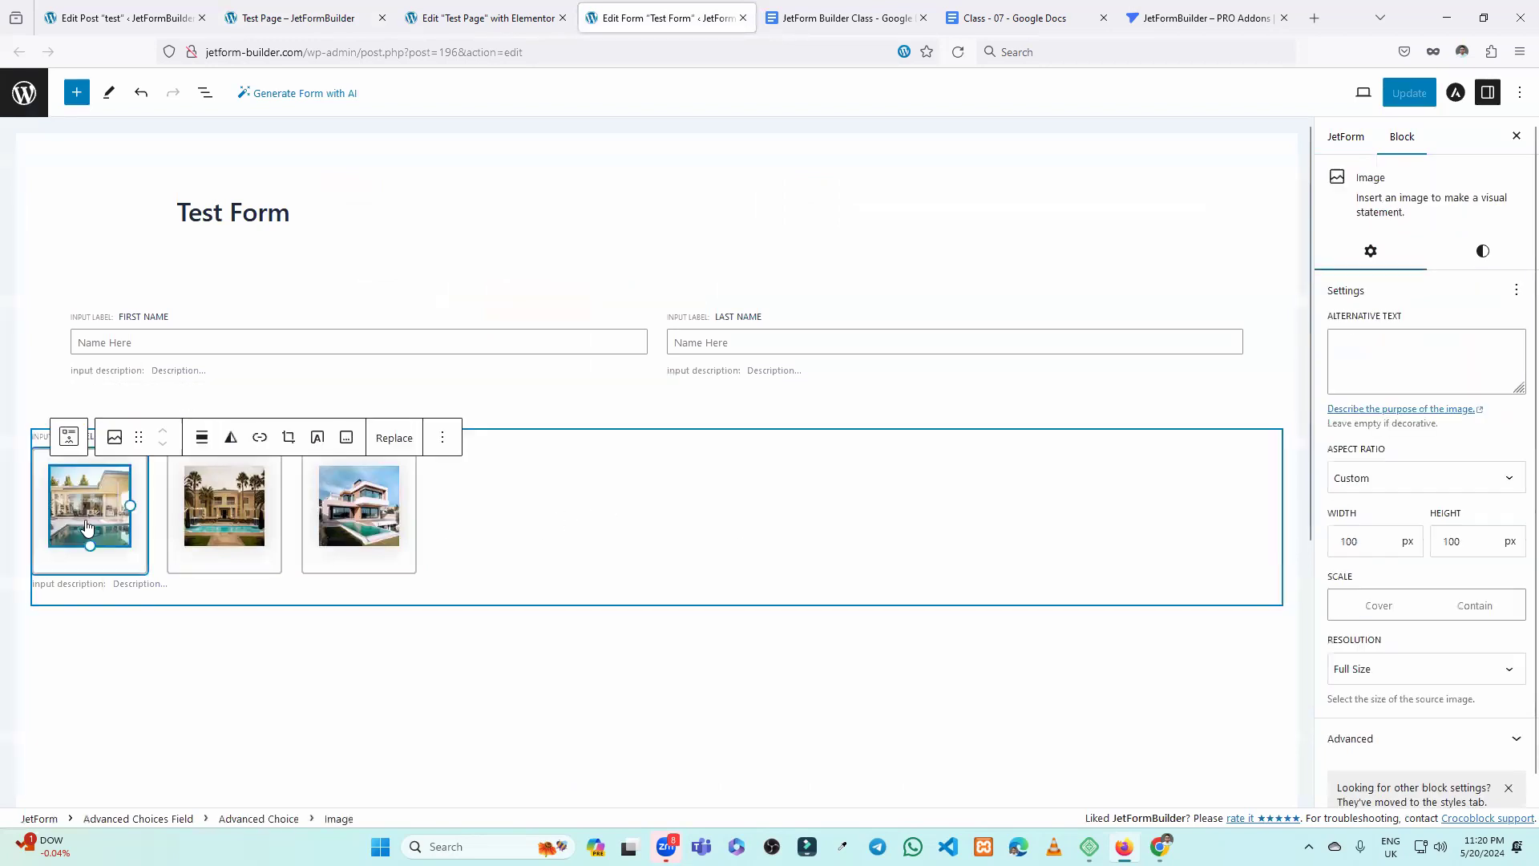
{"action": "left_click", "coordinate": [36, 473]}
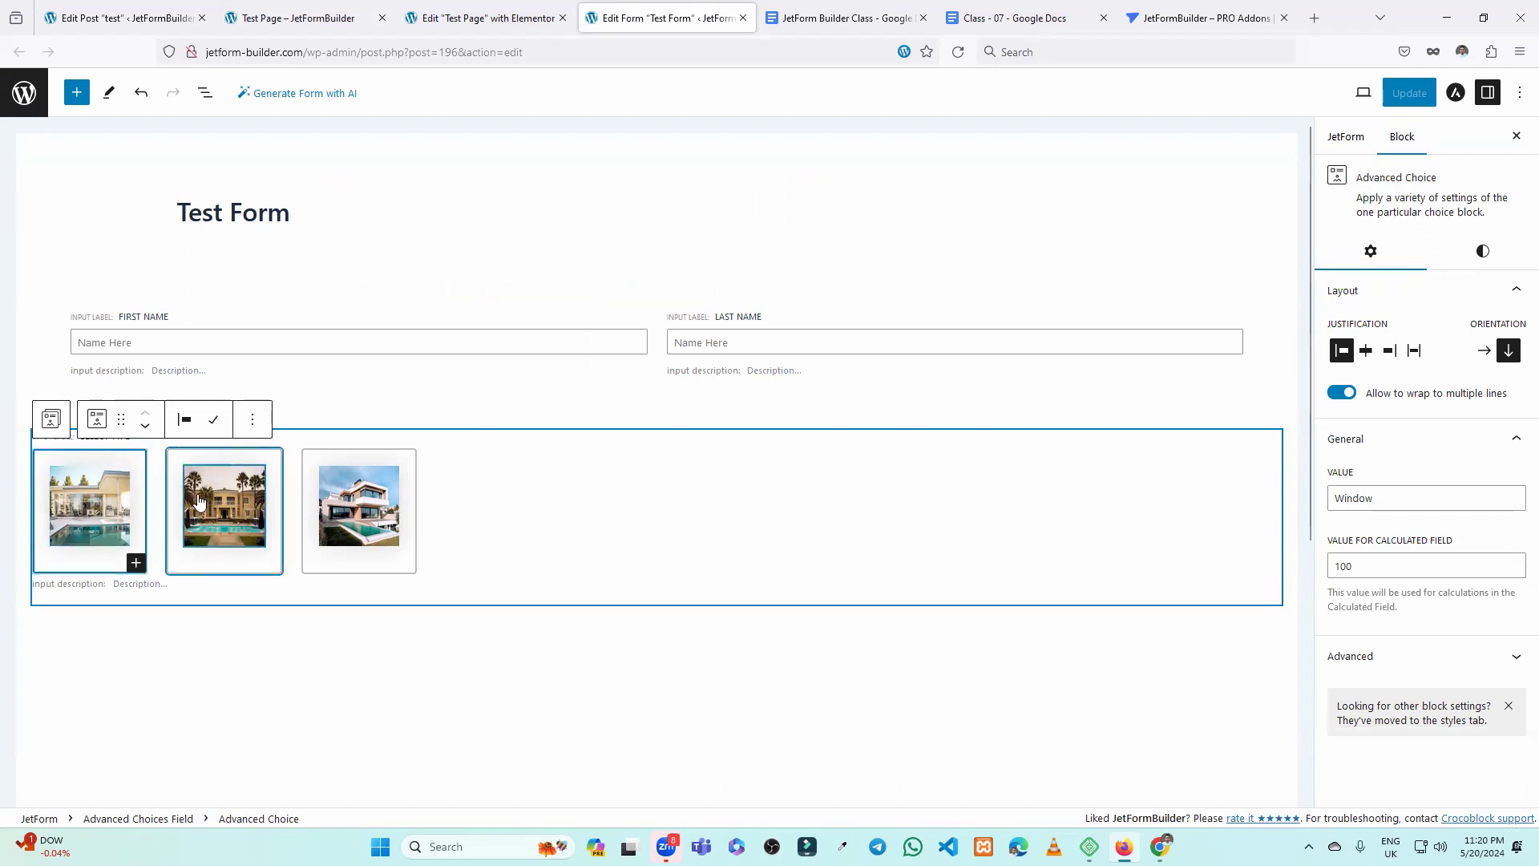
{"action": "left_click", "coordinate": [449, 18]}
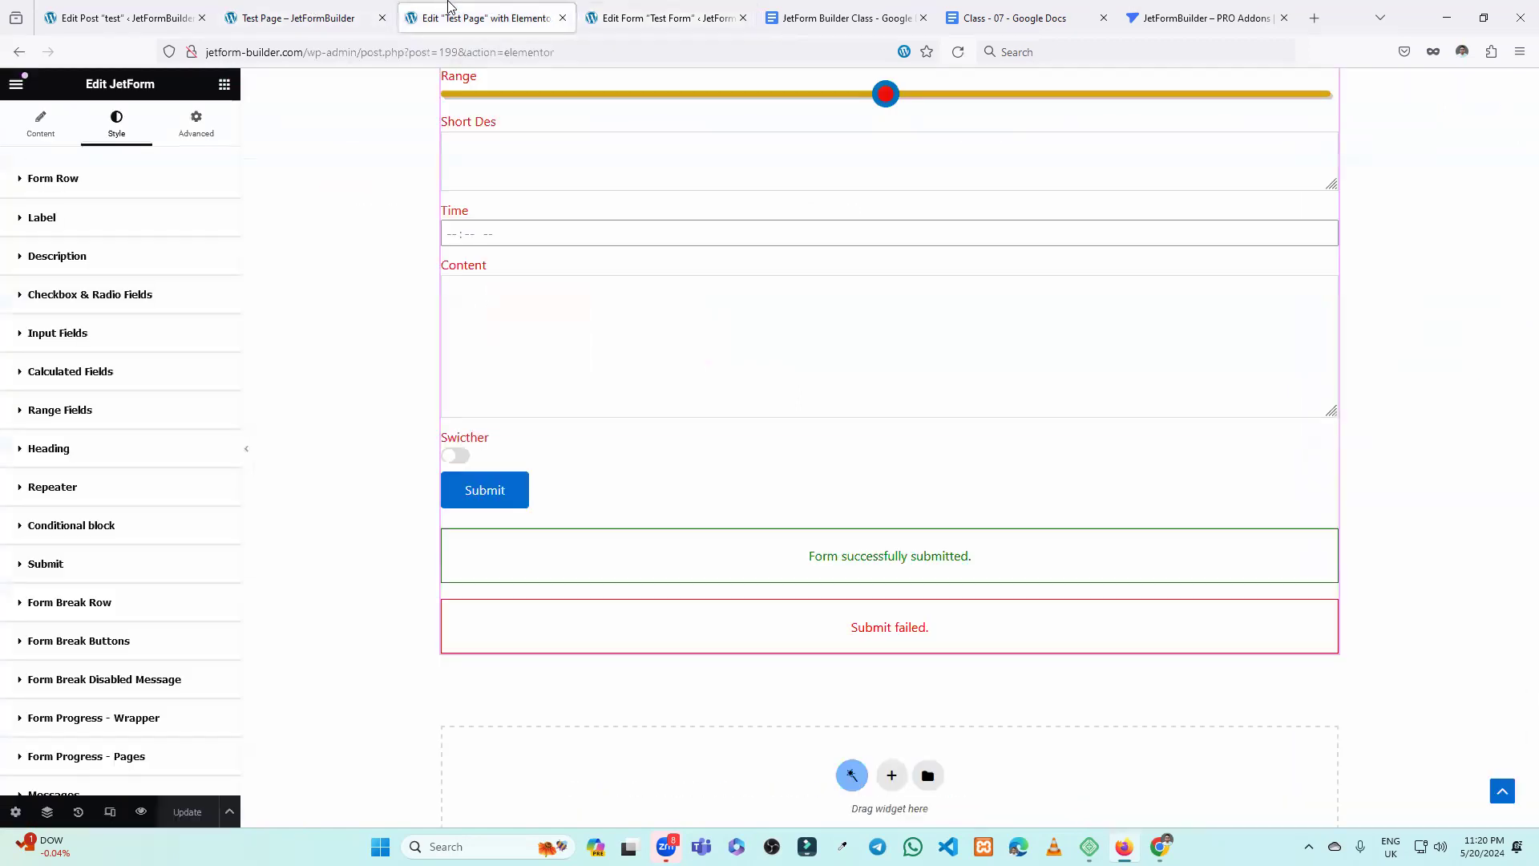
{"action": "left_click", "coordinate": [303, 17]}
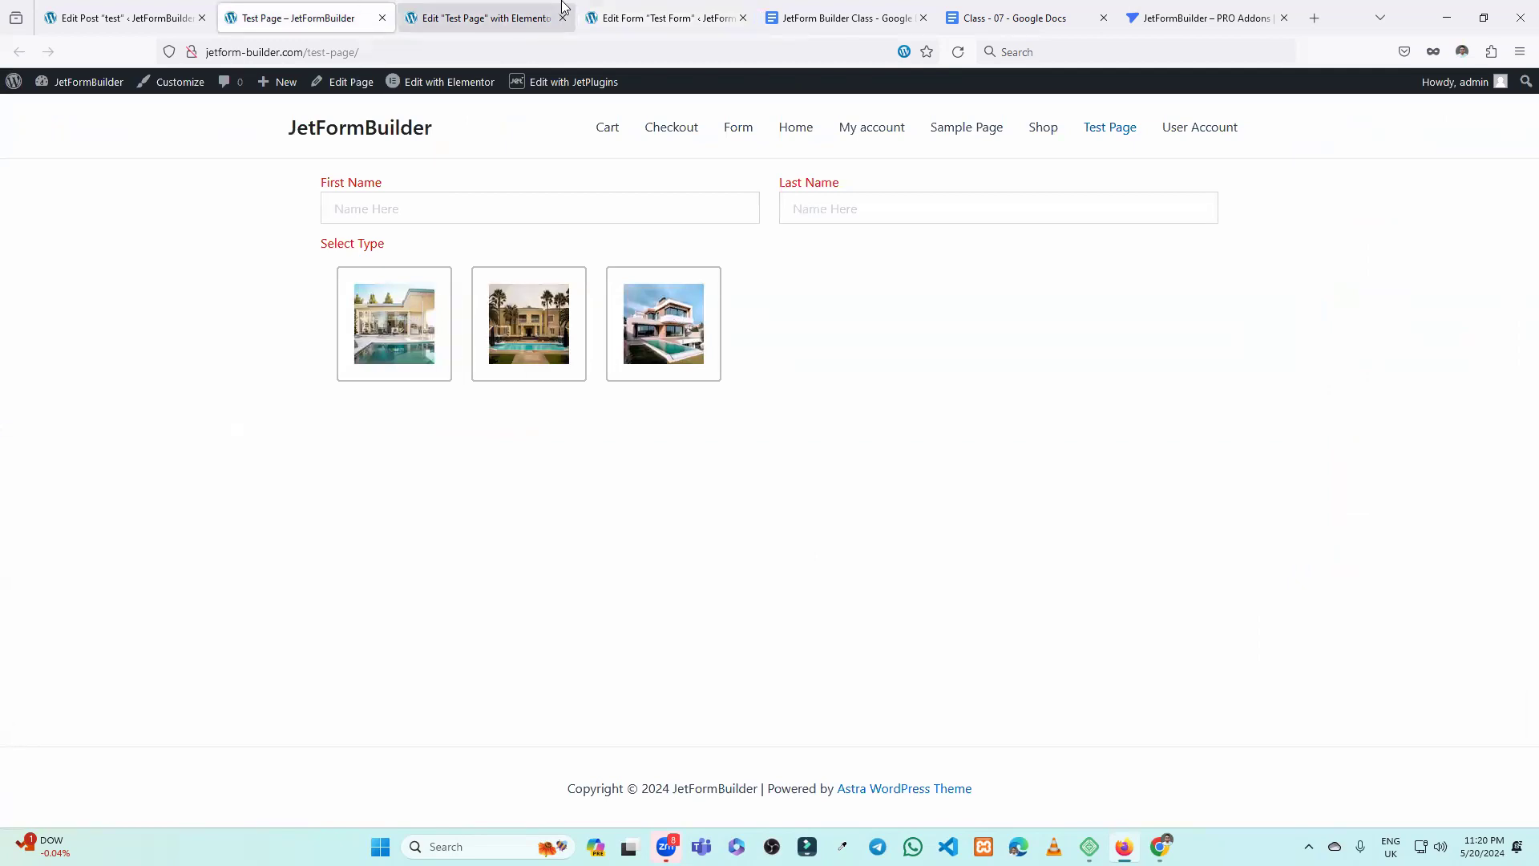
{"action": "left_click", "coordinate": [506, 8]}
{"action": "left_click", "coordinate": [297, 18]}
{"action": "left_click", "coordinate": [665, 18]}
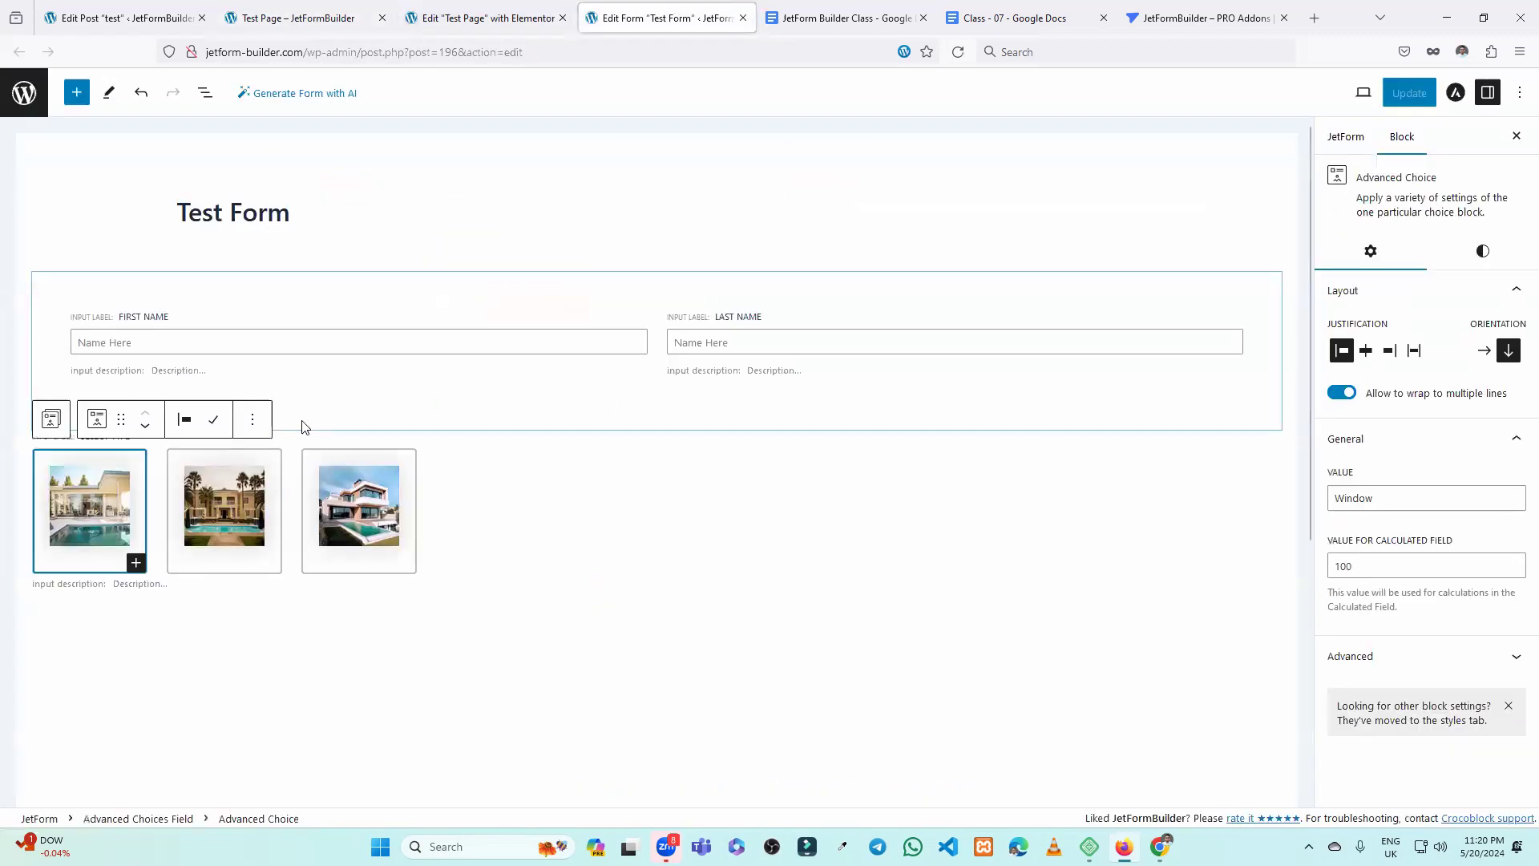
Review the general and style settings of the whole Select Type Advanced Choices field.
{"action": "left_click", "coordinate": [454, 554]}
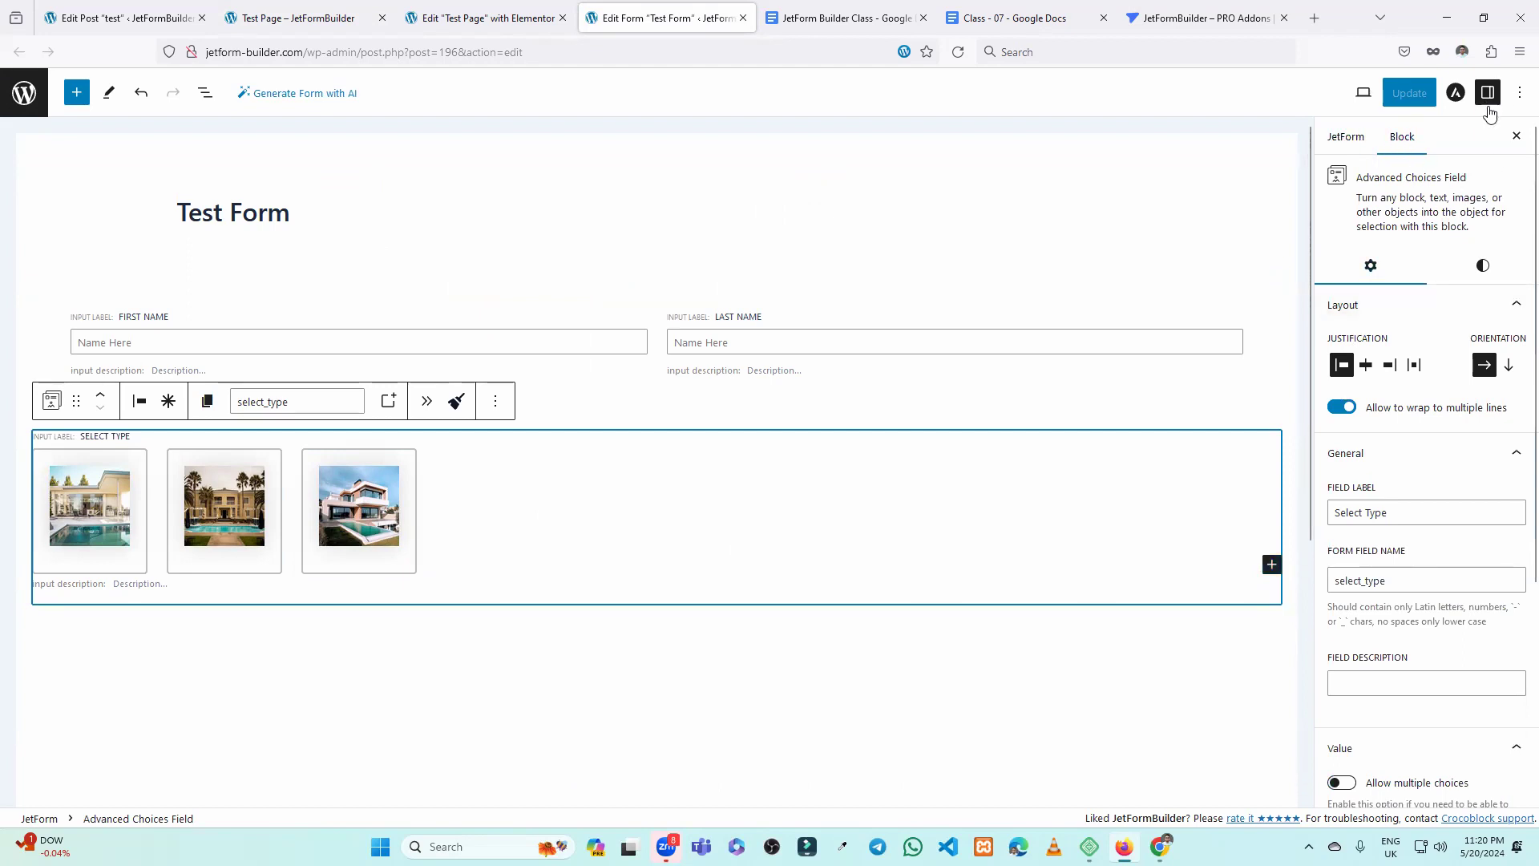
{"action": "scroll", "coordinate": [1440, 393], "scroll_direction": "down", "scroll_amount": 1}
{"action": "scroll", "coordinate": [1427, 361], "scroll_direction": "up", "scroll_amount": 1}
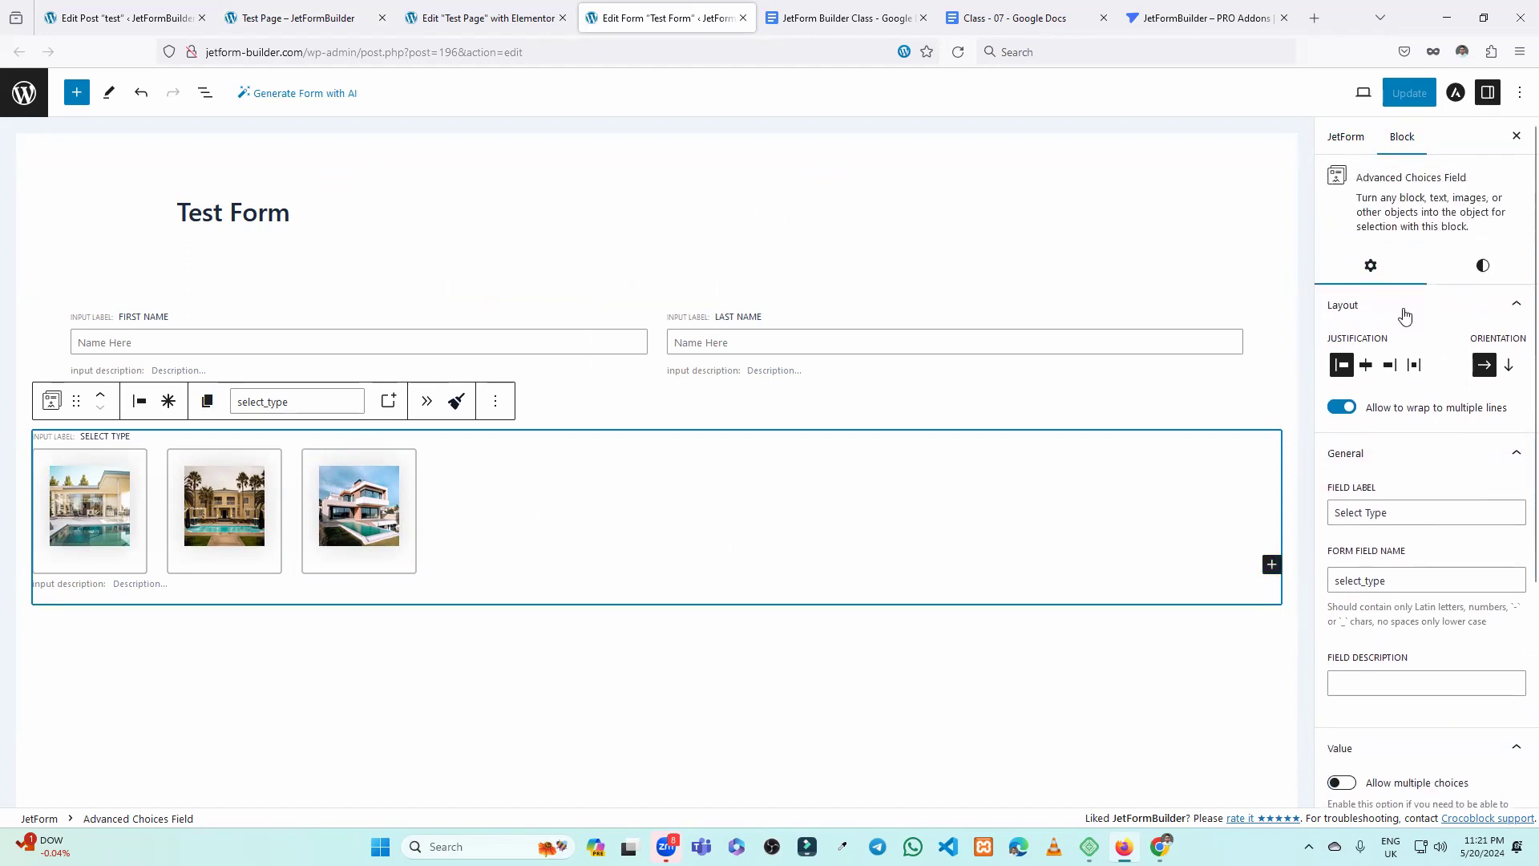
{"action": "left_click", "coordinate": [1482, 266]}
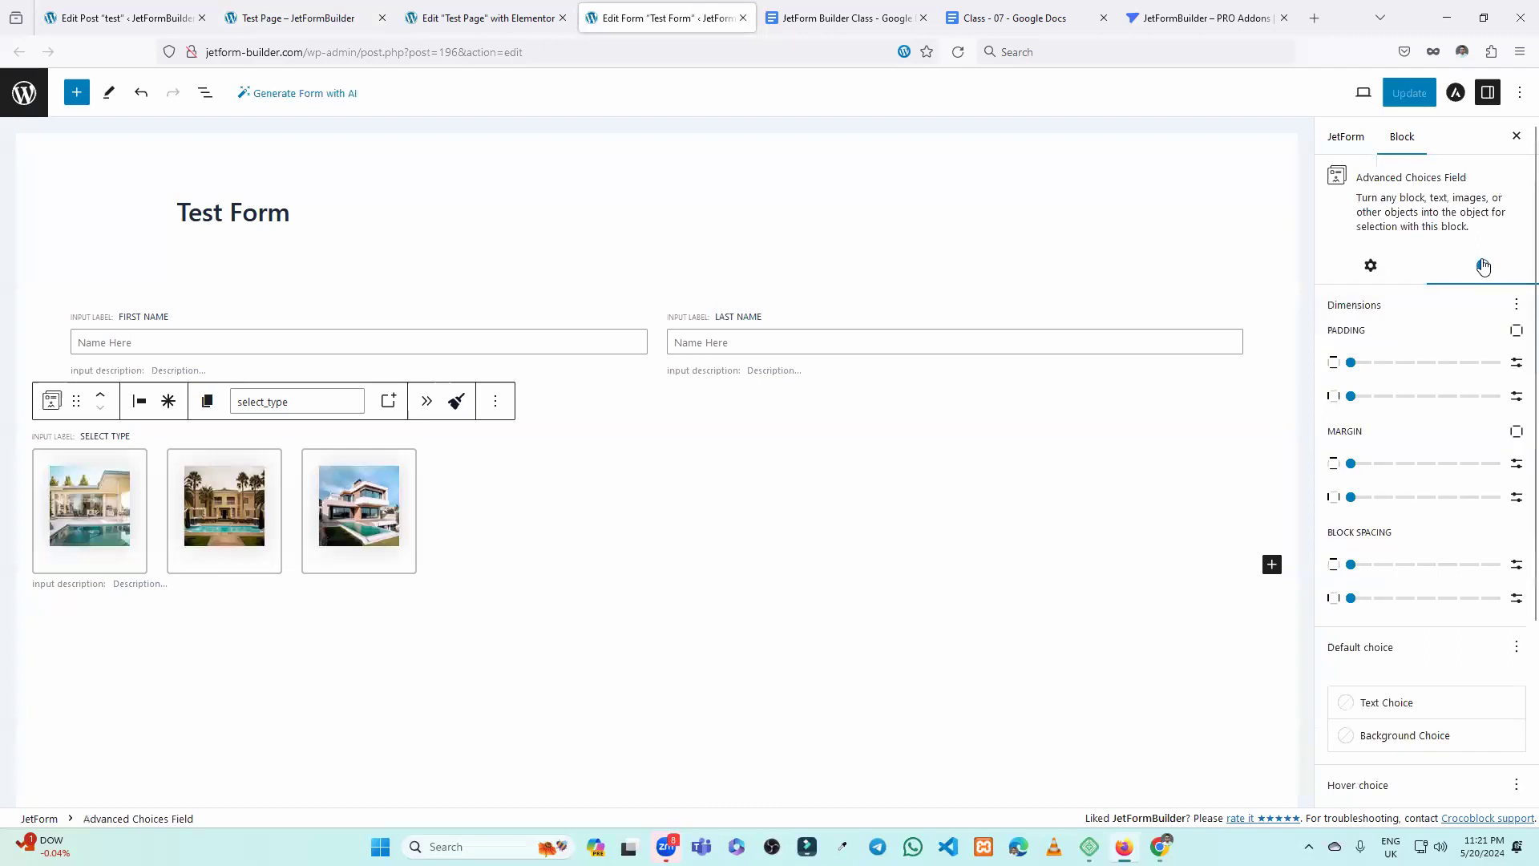
Try Theme Color 9 and black (#000000) as the first image choice's background and clear the colour.
{"action": "left_click", "coordinate": [40, 473]}
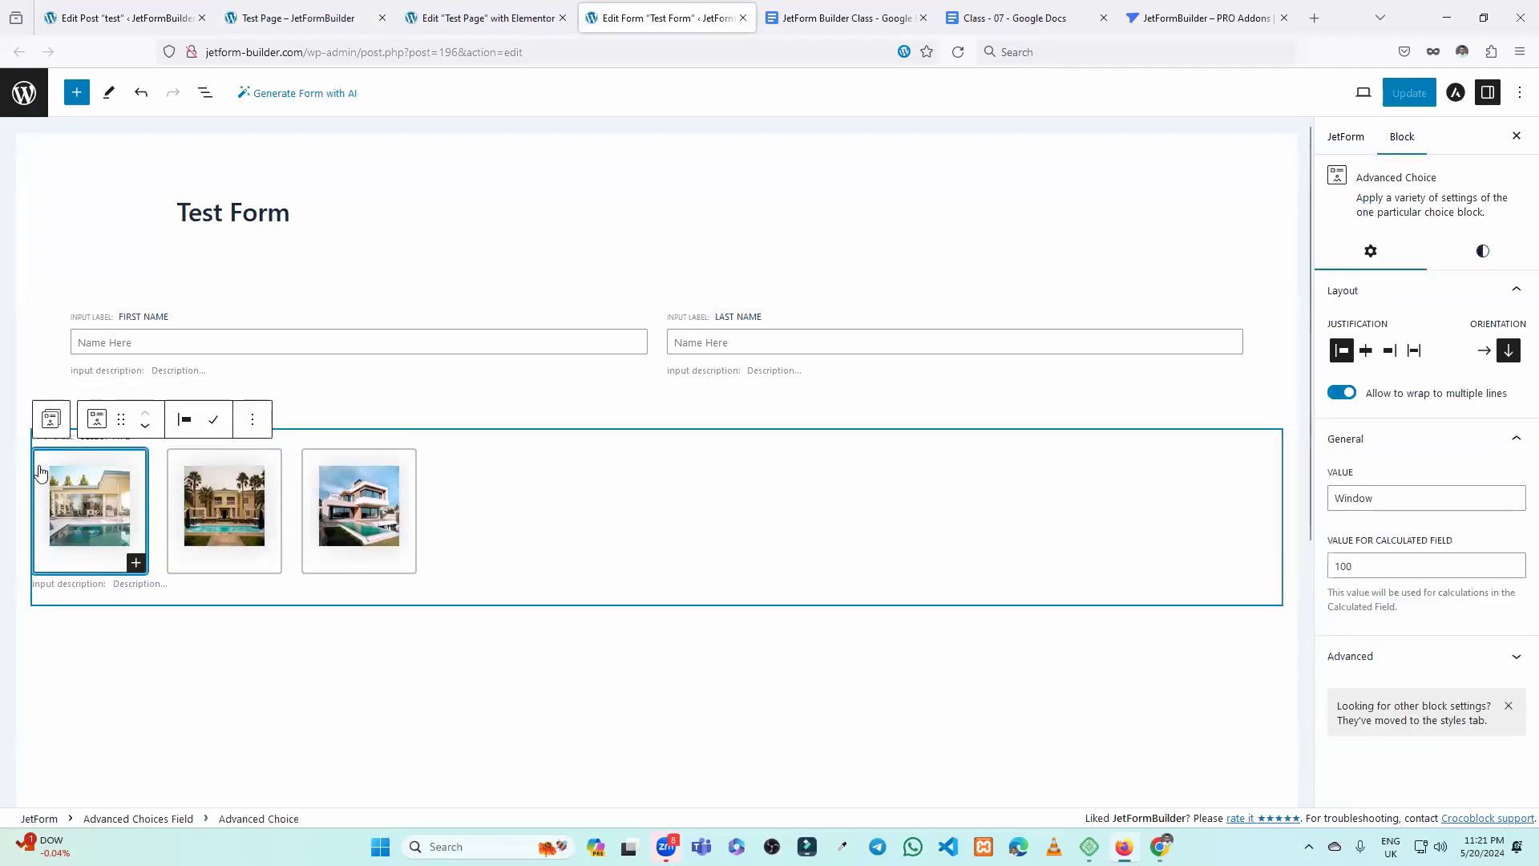
{"action": "left_click", "coordinate": [1481, 252]}
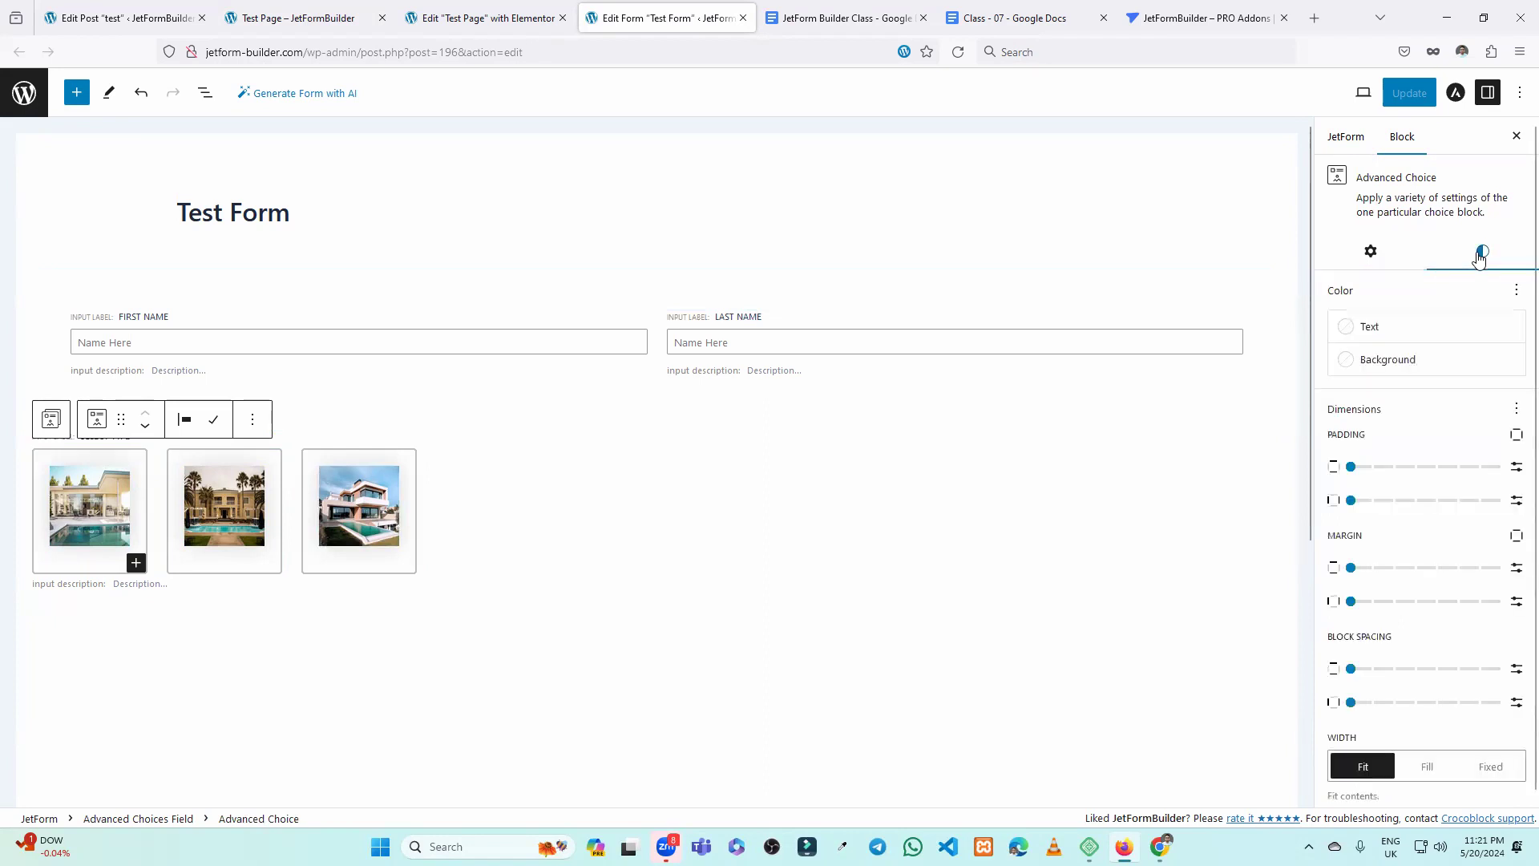
{"action": "left_click", "coordinate": [1396, 361]}
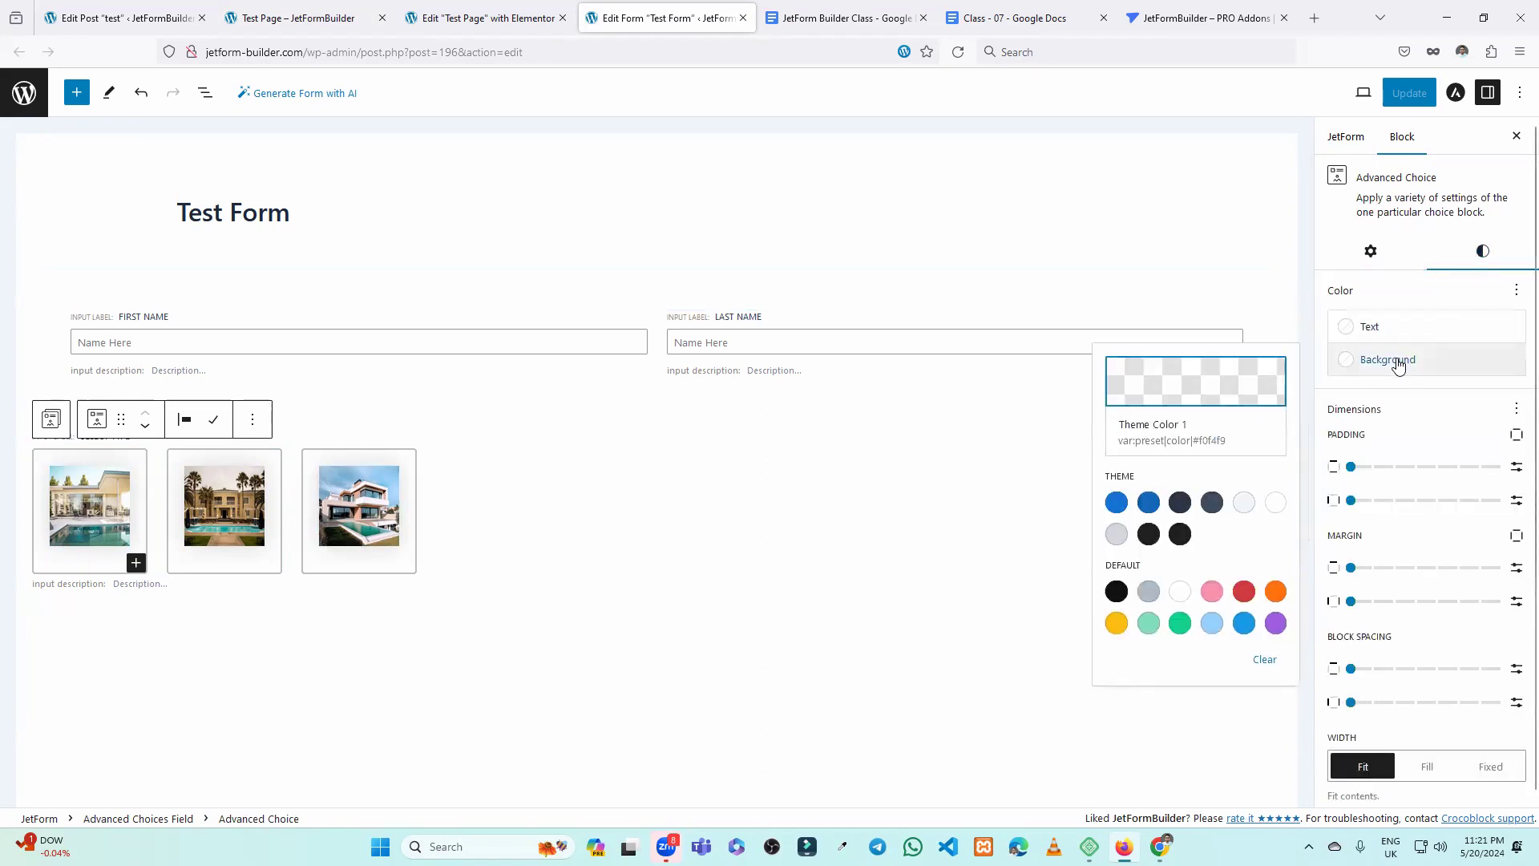
{"action": "left_click", "coordinate": [1180, 535]}
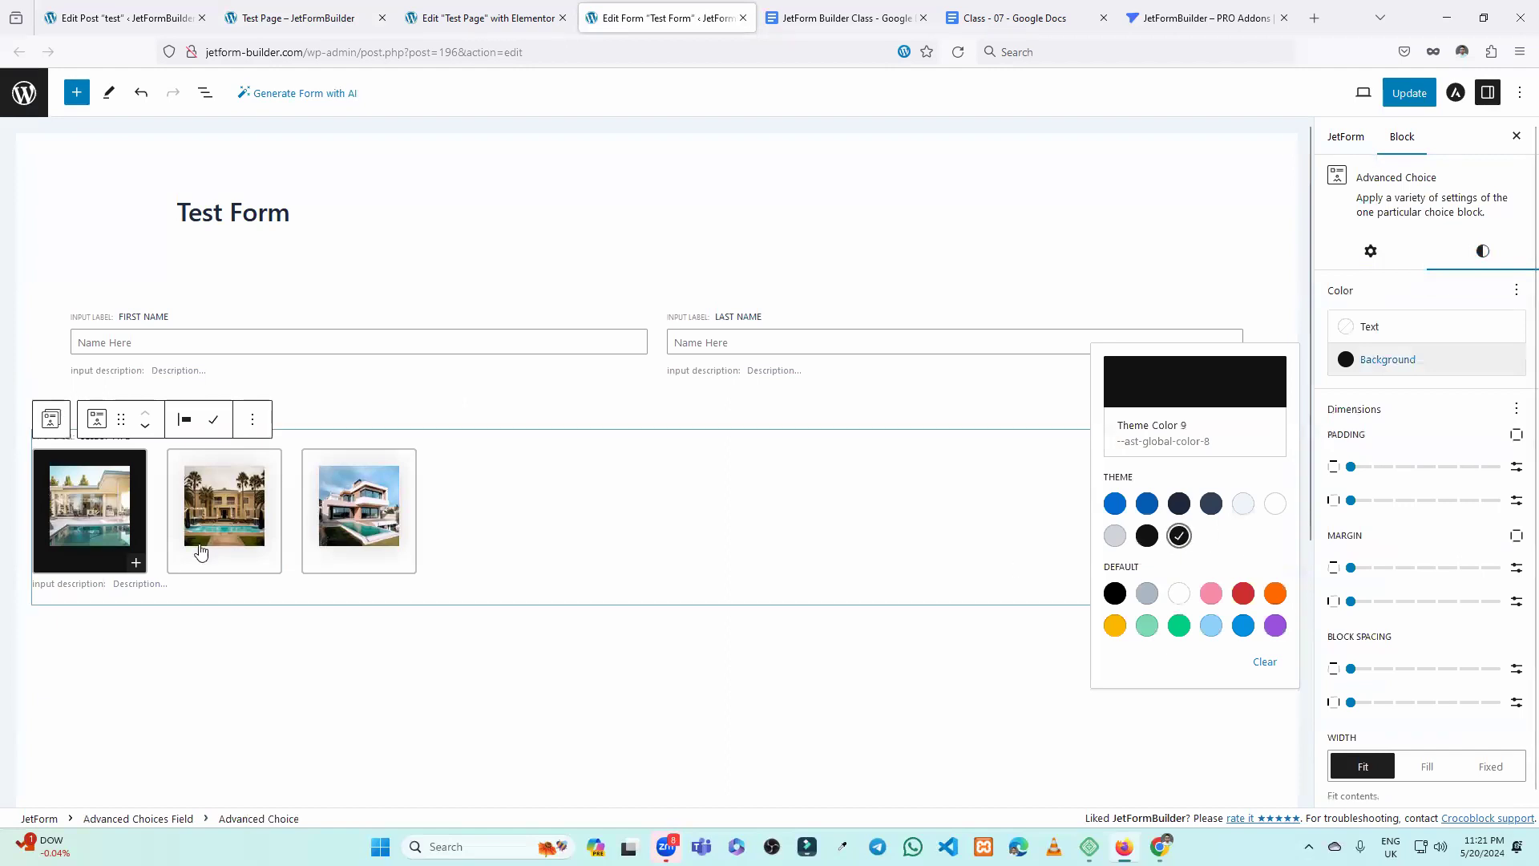
{"action": "left_click", "coordinate": [1116, 594]}
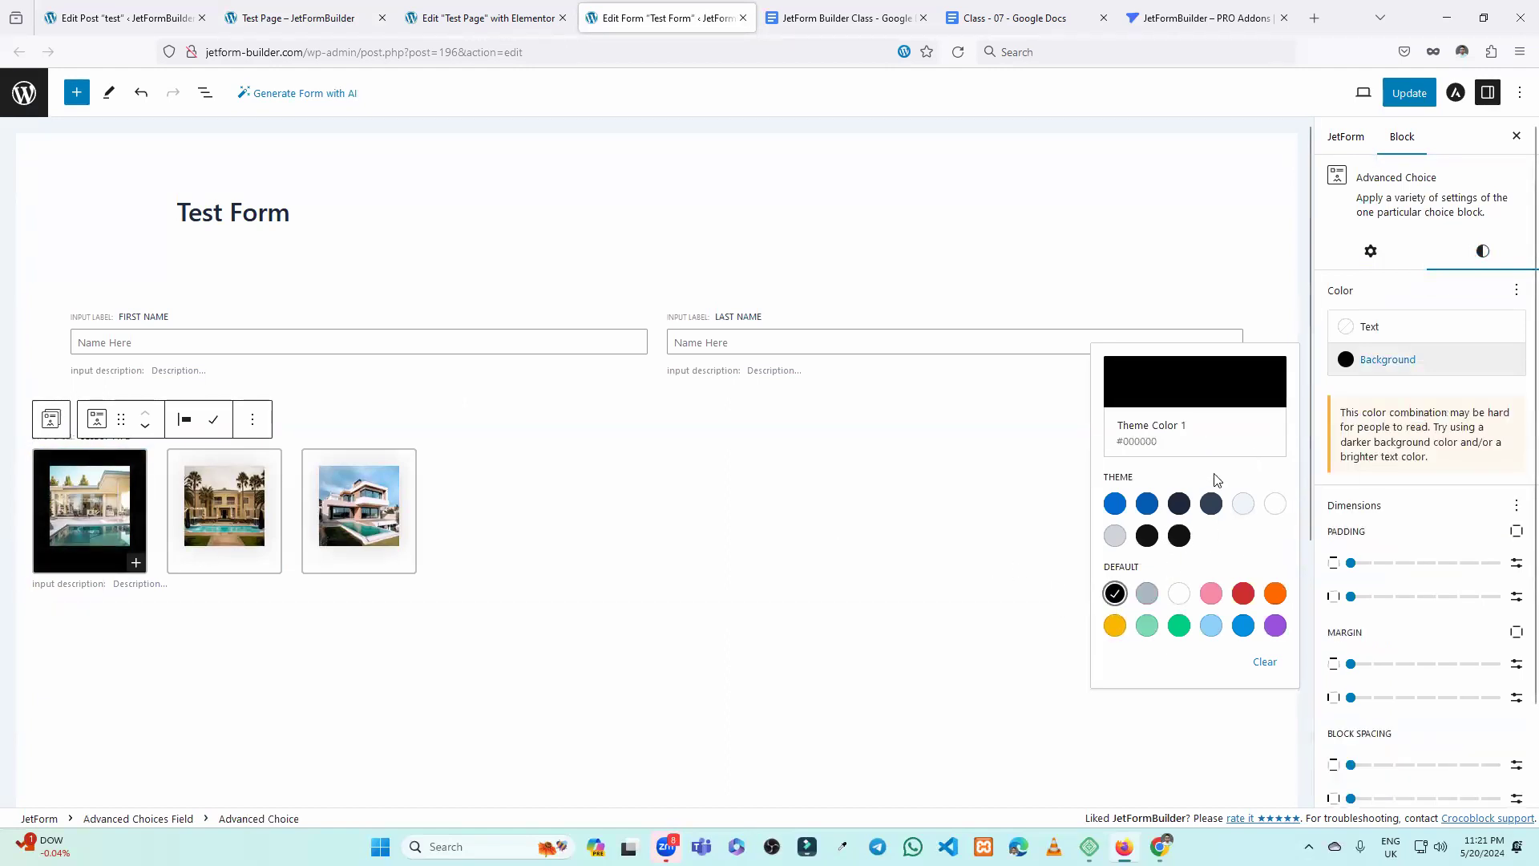
{"action": "left_click", "coordinate": [1265, 662]}
{"action": "left_click", "coordinate": [16, 630]}
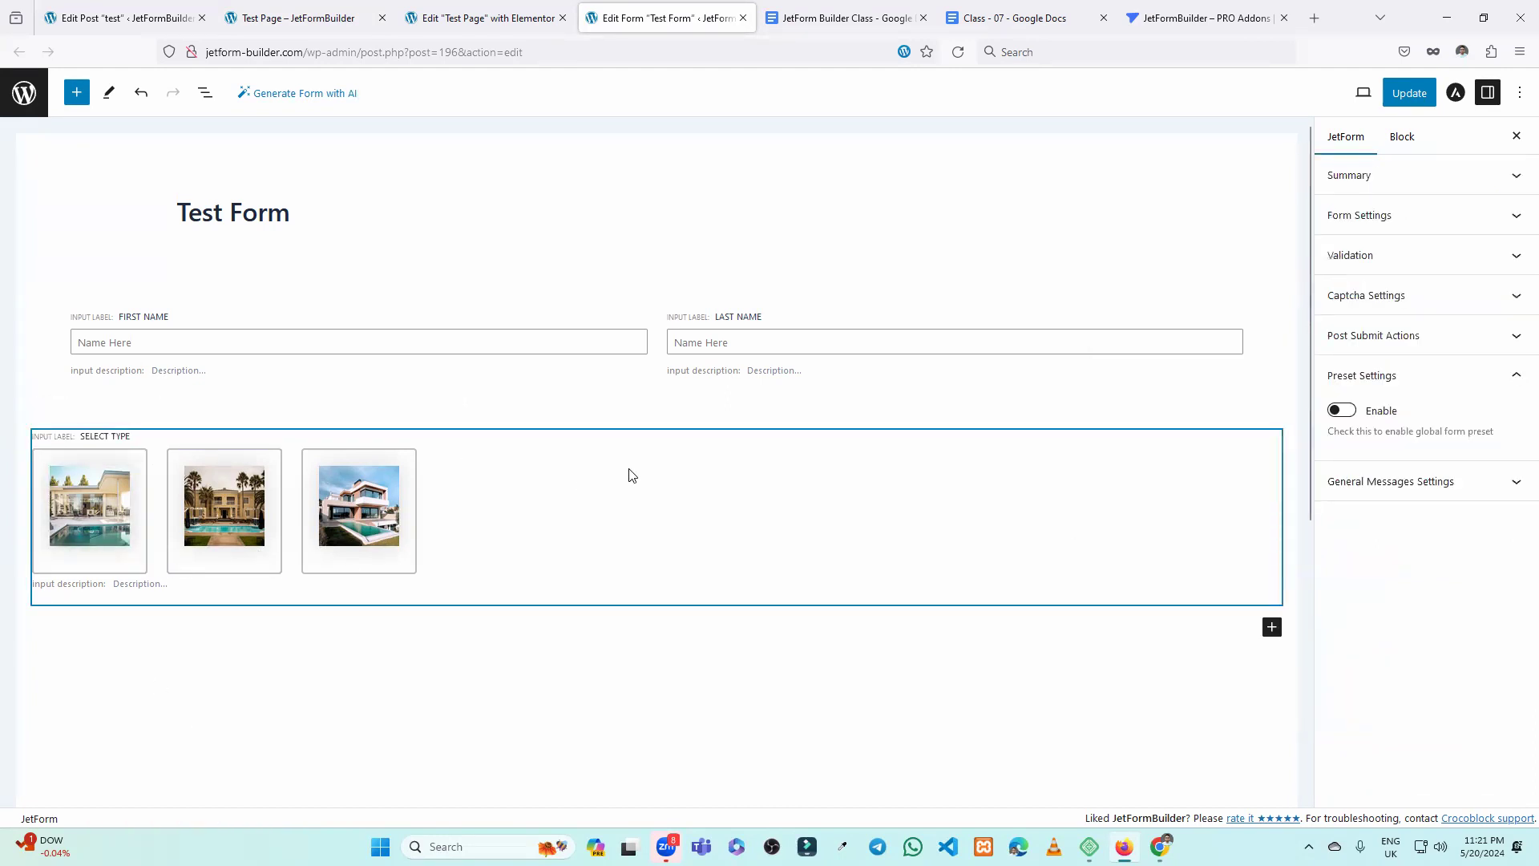
Try Theme Color 2 as the default background for all choices in the Select Type field and remove it.
{"action": "left_click", "coordinate": [43, 439]}
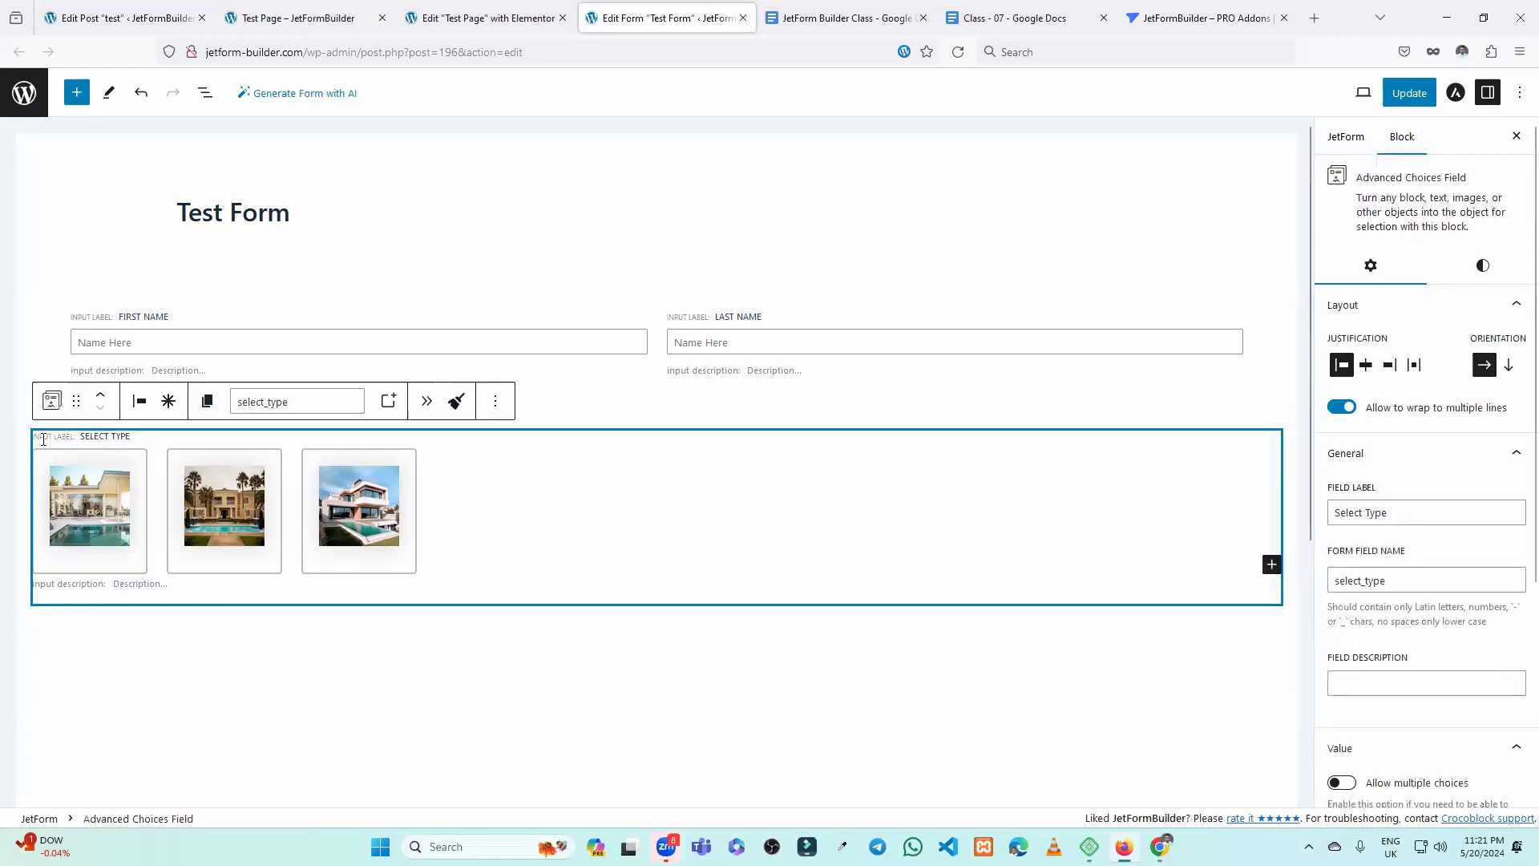
{"action": "left_click", "coordinate": [1494, 264]}
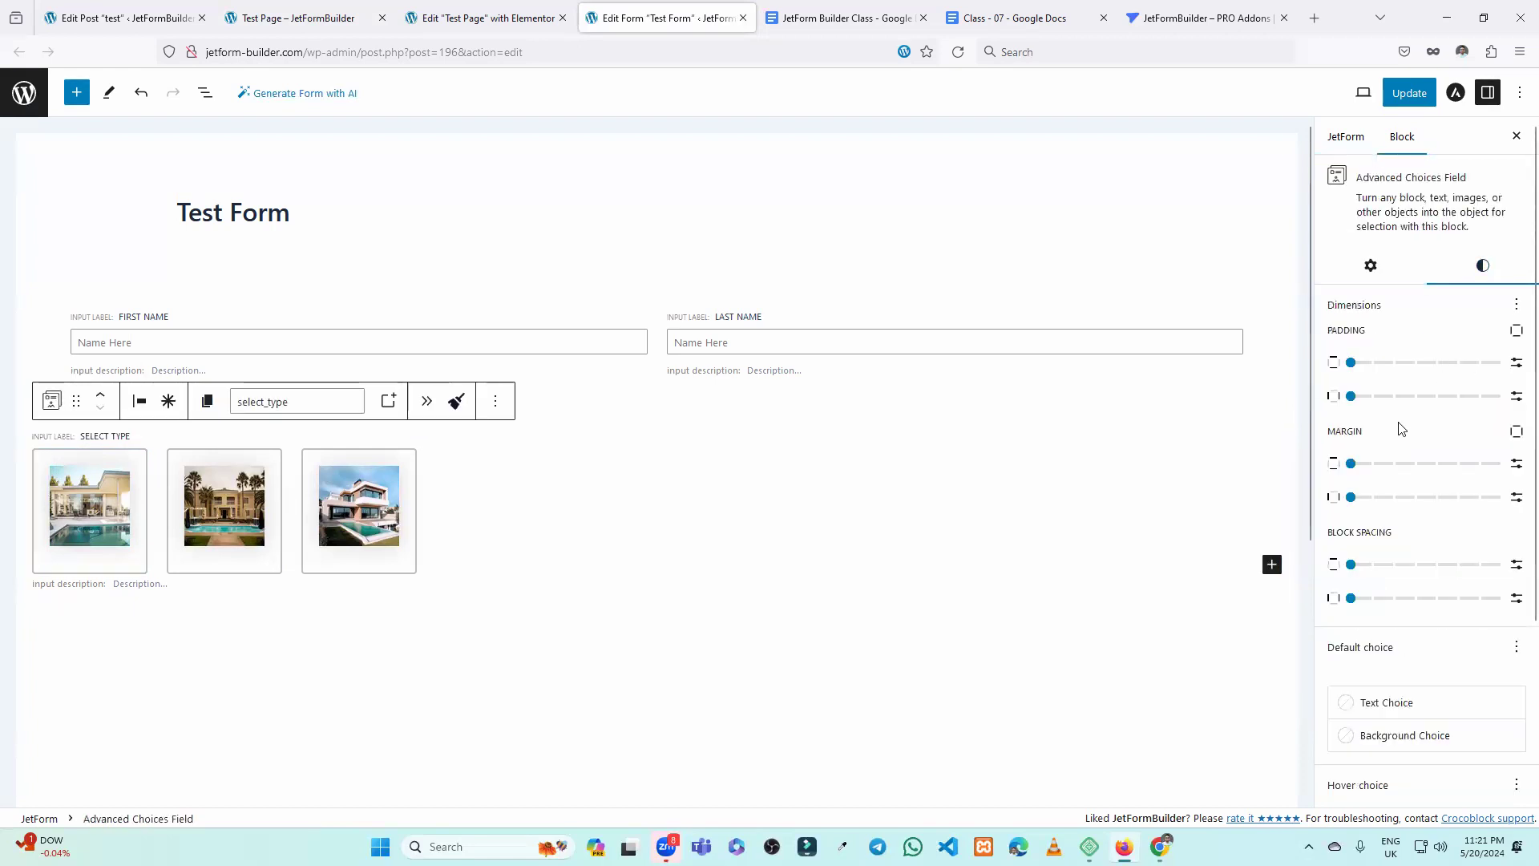
{"action": "scroll", "coordinate": [1401, 429], "scroll_direction": "down", "scroll_amount": 3}
{"action": "left_click", "coordinate": [1405, 501]}
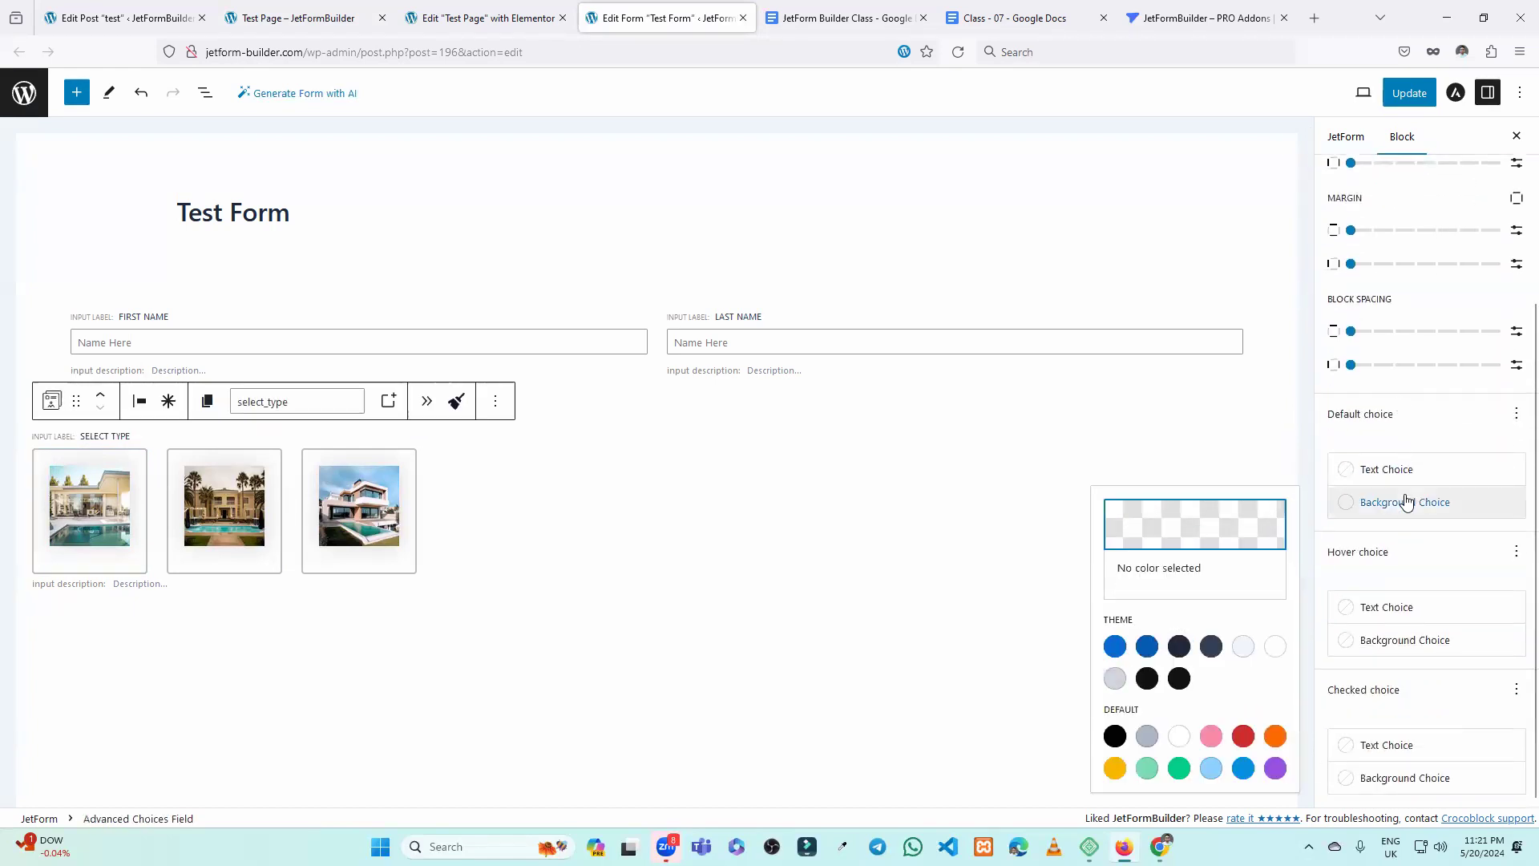
{"action": "left_click", "coordinate": [1148, 648]}
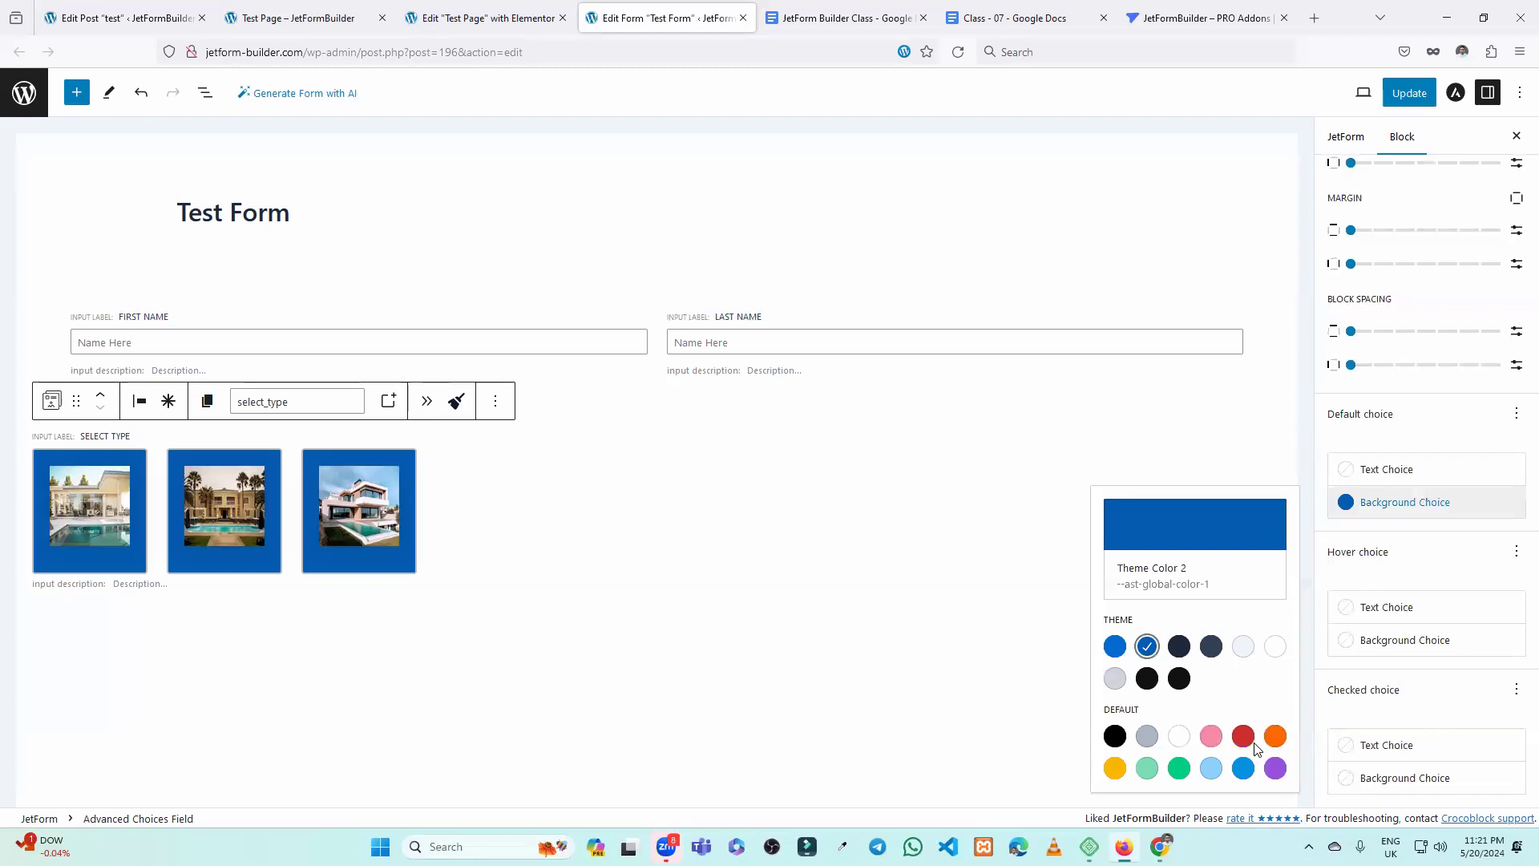
{"action": "left_click", "coordinate": [1147, 646]}
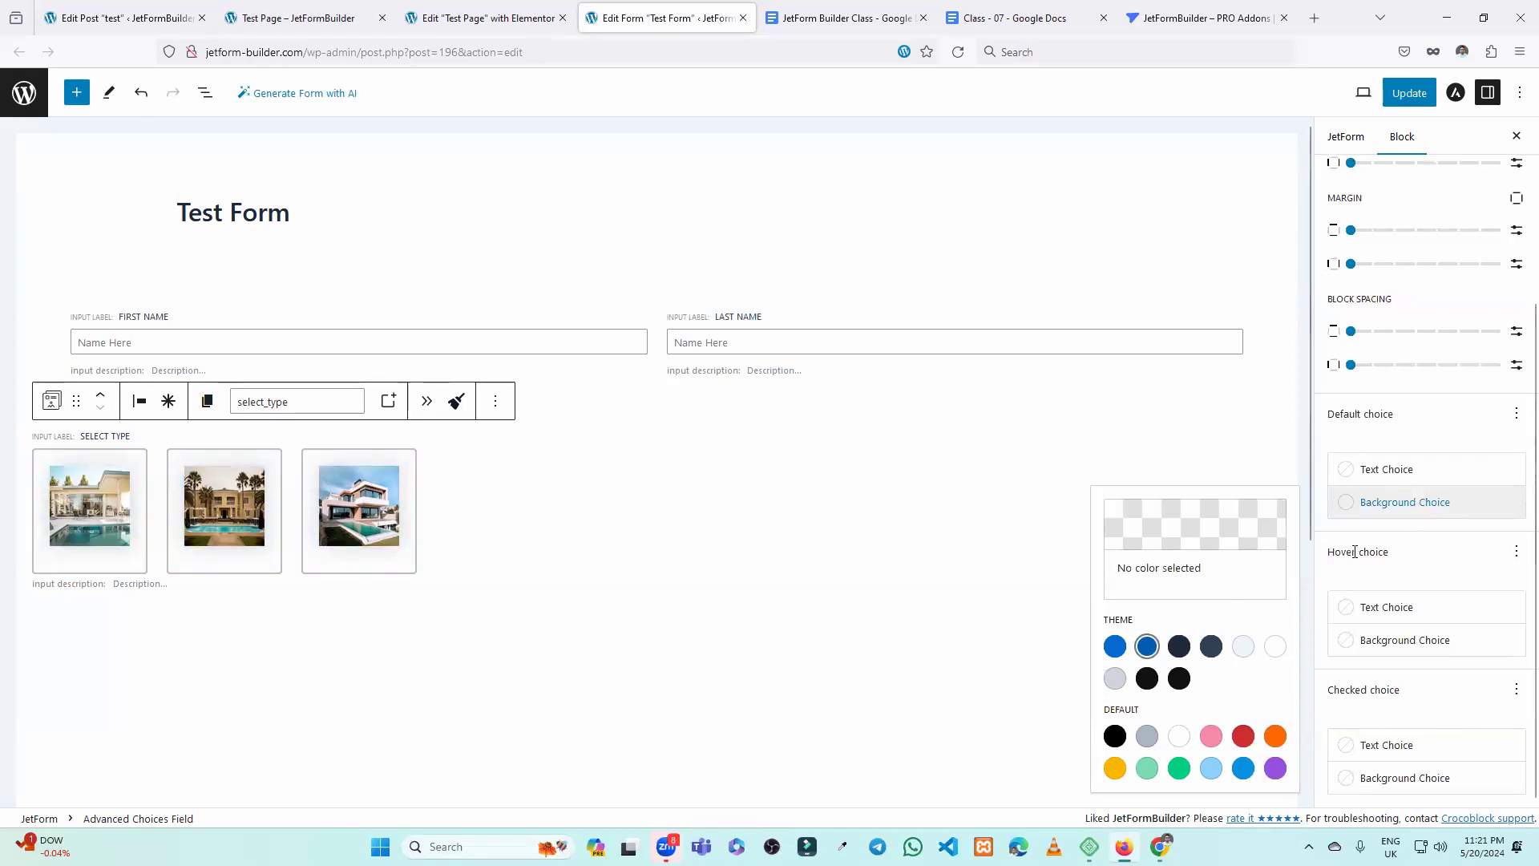
Set the Select Type field's hover choice background to Luminous vivid orange (#FF6900) and its checked choice background to Theme Color 3.
{"action": "left_click", "coordinate": [1386, 608]}
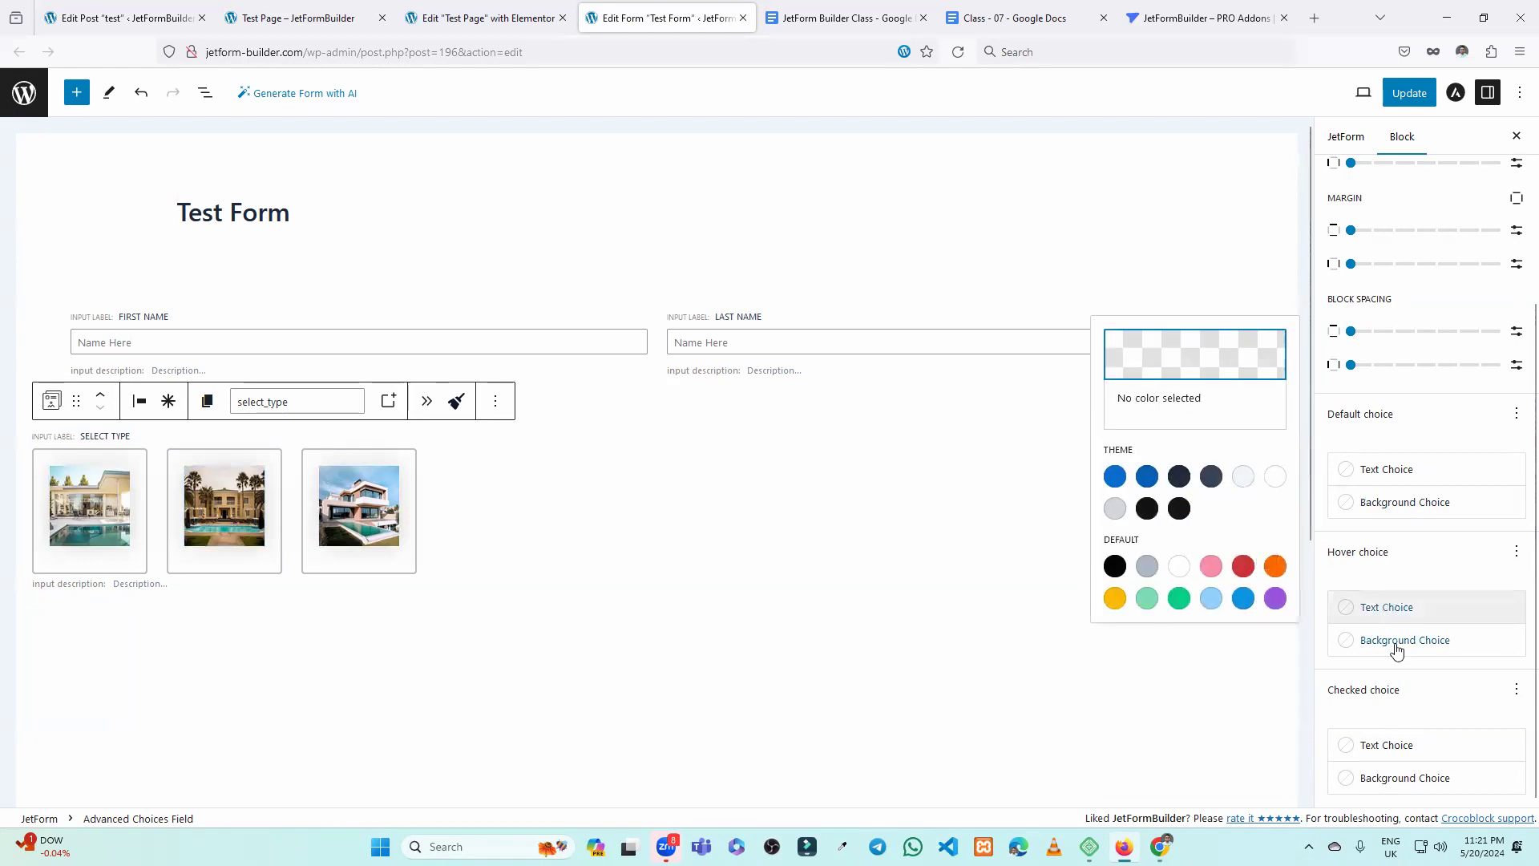
{"action": "left_click", "coordinate": [1393, 642]}
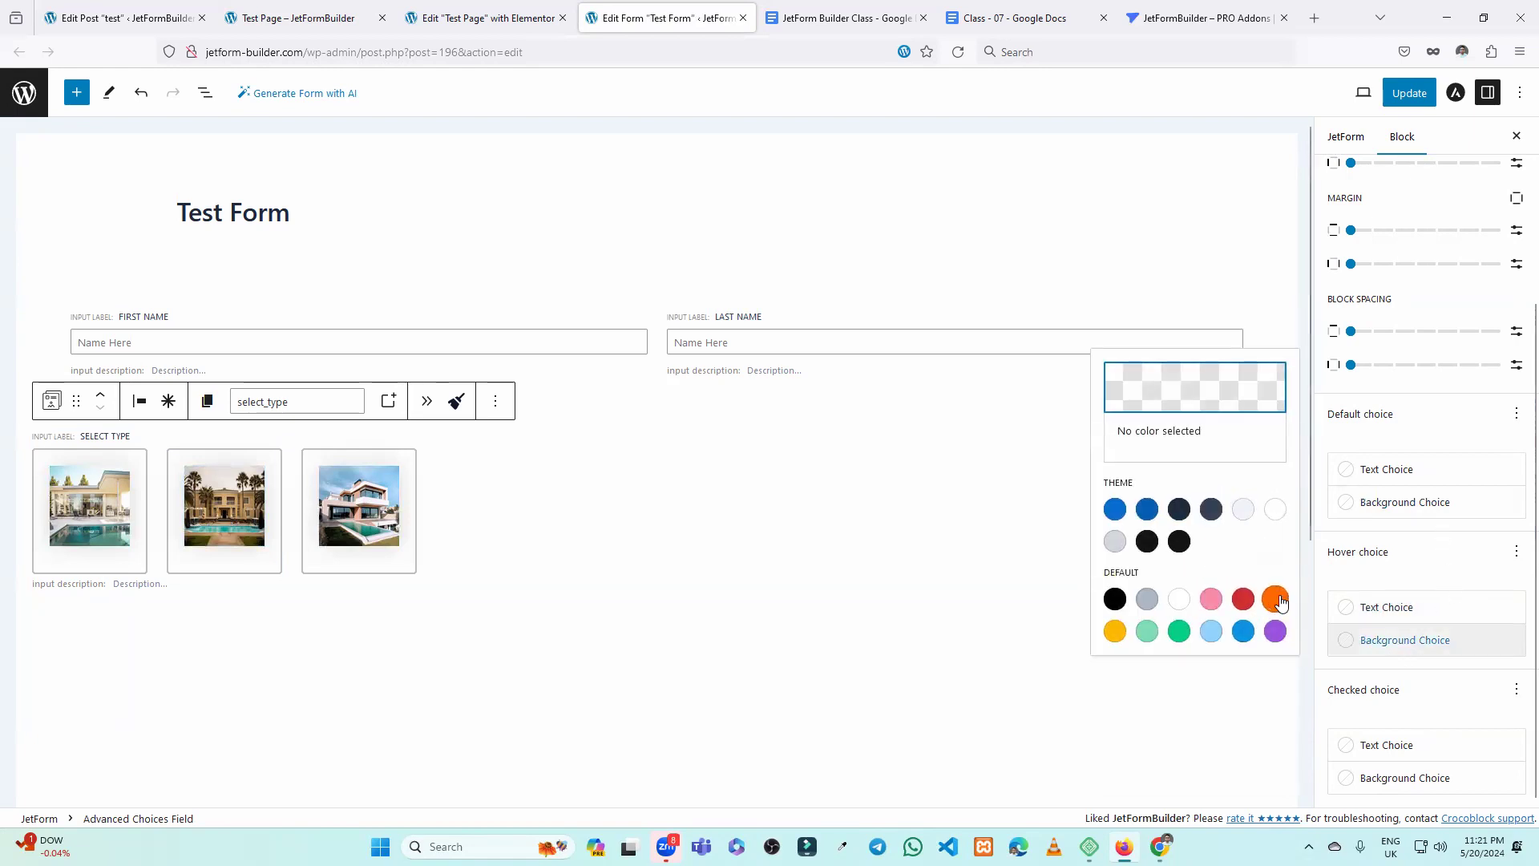
{"action": "left_click", "coordinate": [1268, 601]}
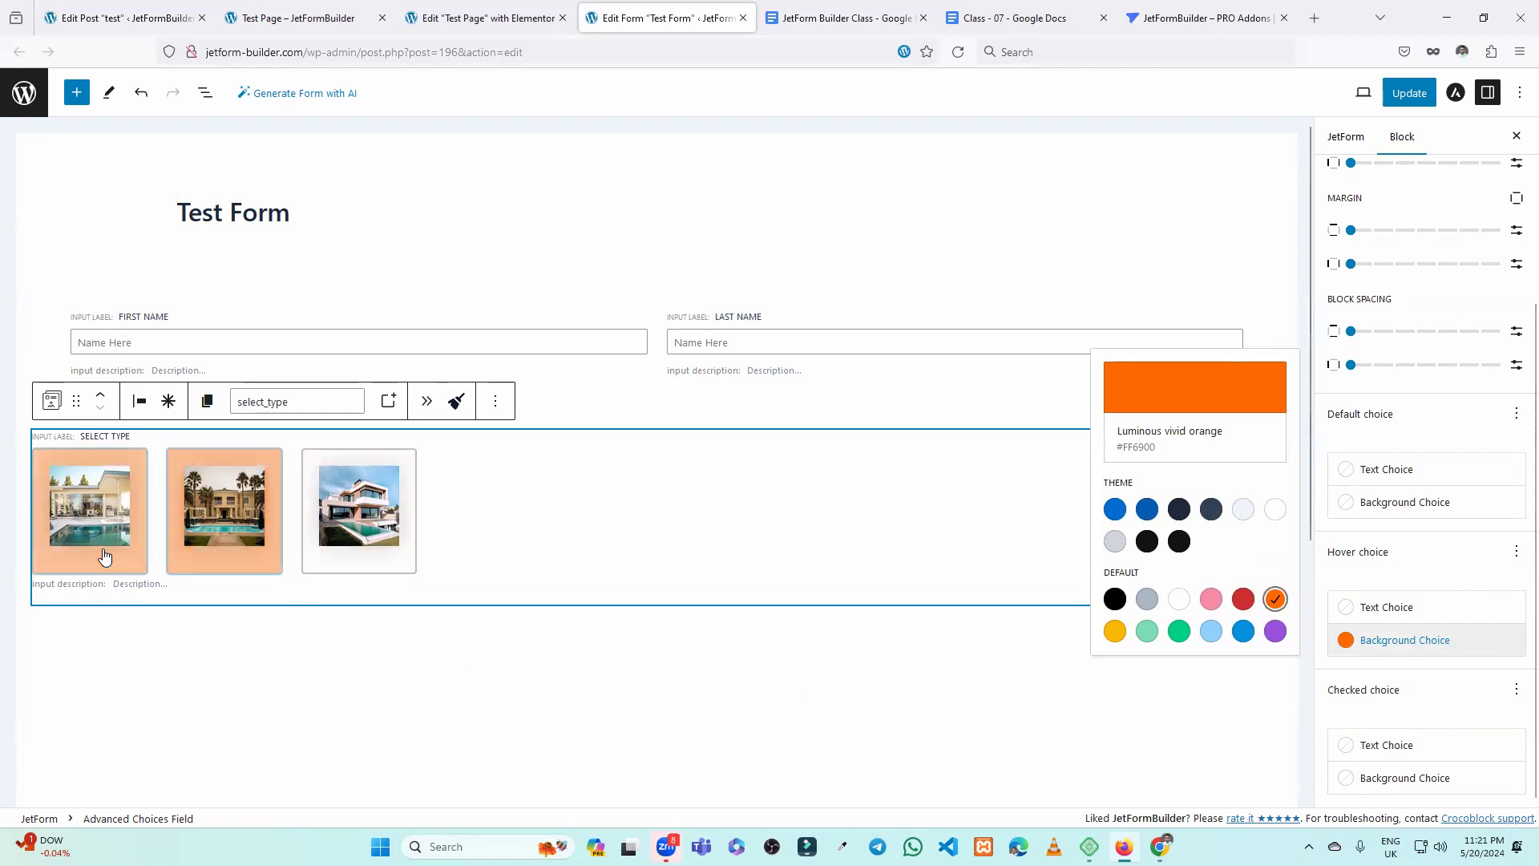
{"action": "left_click", "coordinate": [1439, 700]}
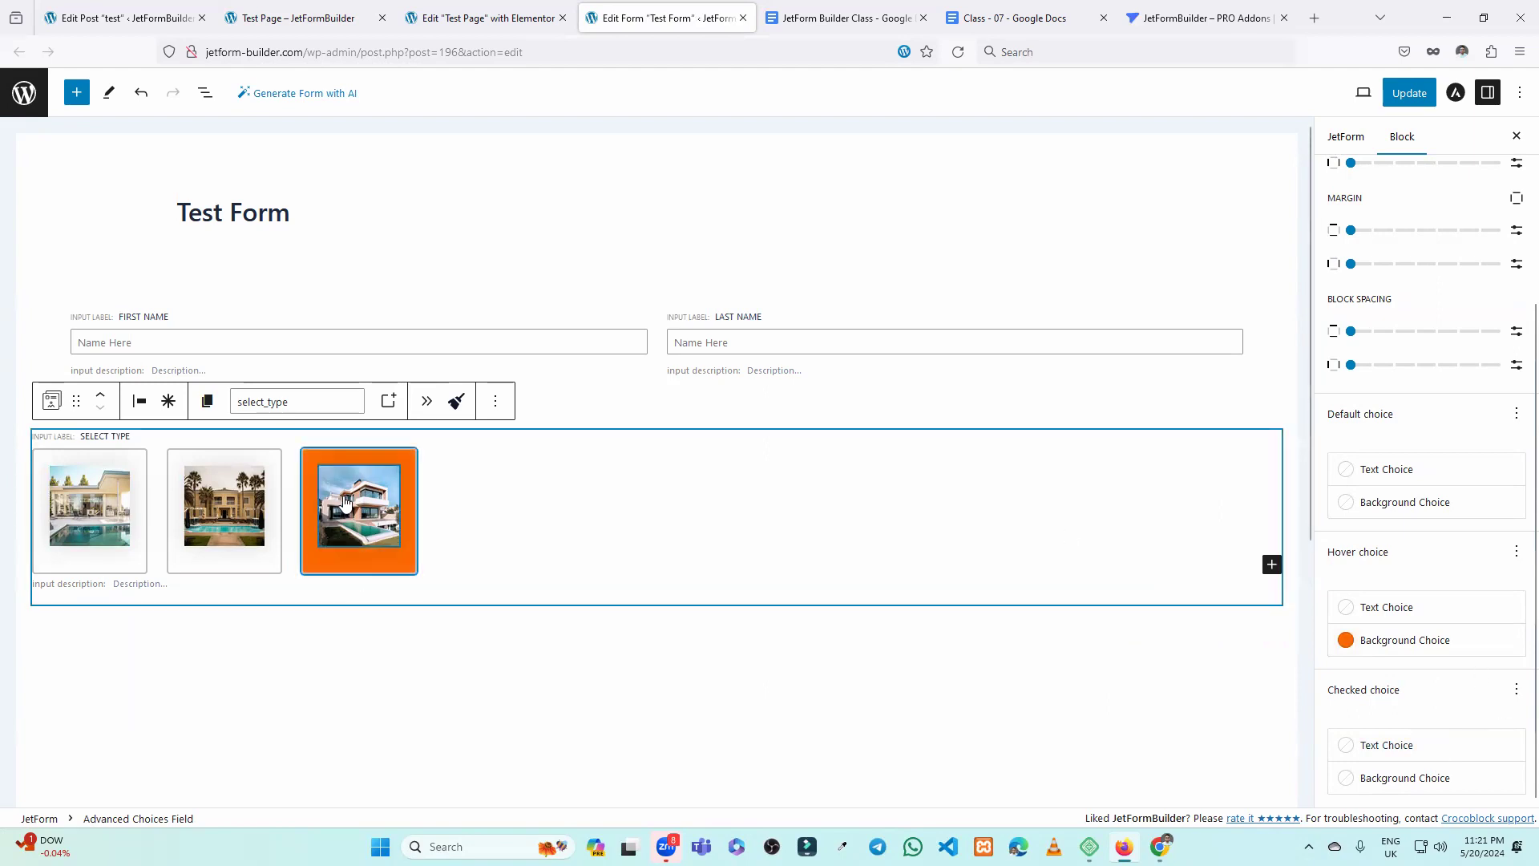
{"action": "left_click", "coordinate": [1415, 782]}
{"action": "left_click", "coordinate": [1179, 647]}
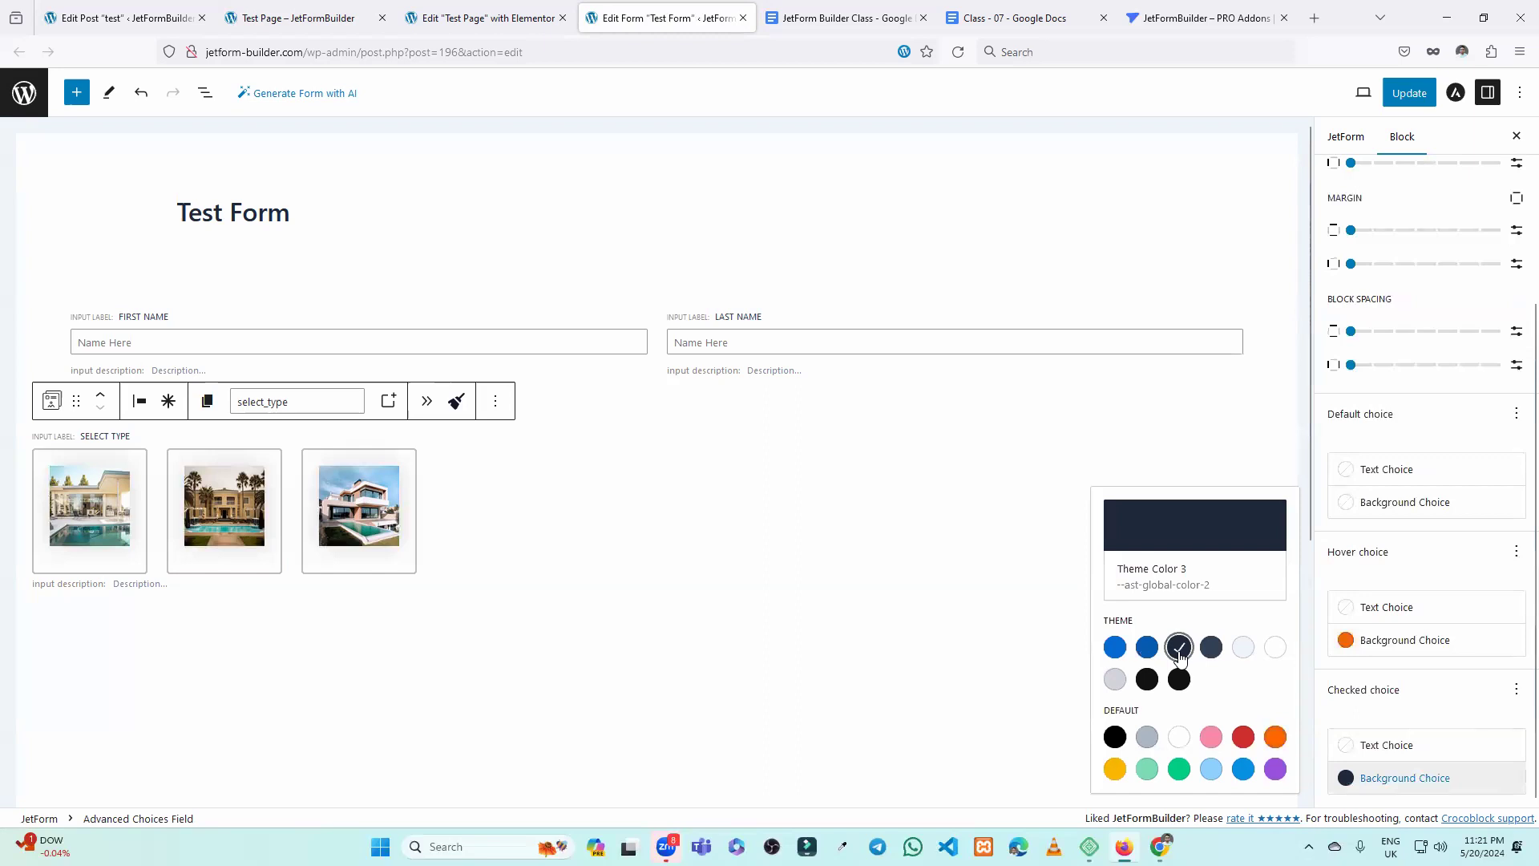
Save the Test Form, reload the front-end Test Page and select the second image choice to check the hover and checked colours.
{"action": "left_click", "coordinate": [1408, 93]}
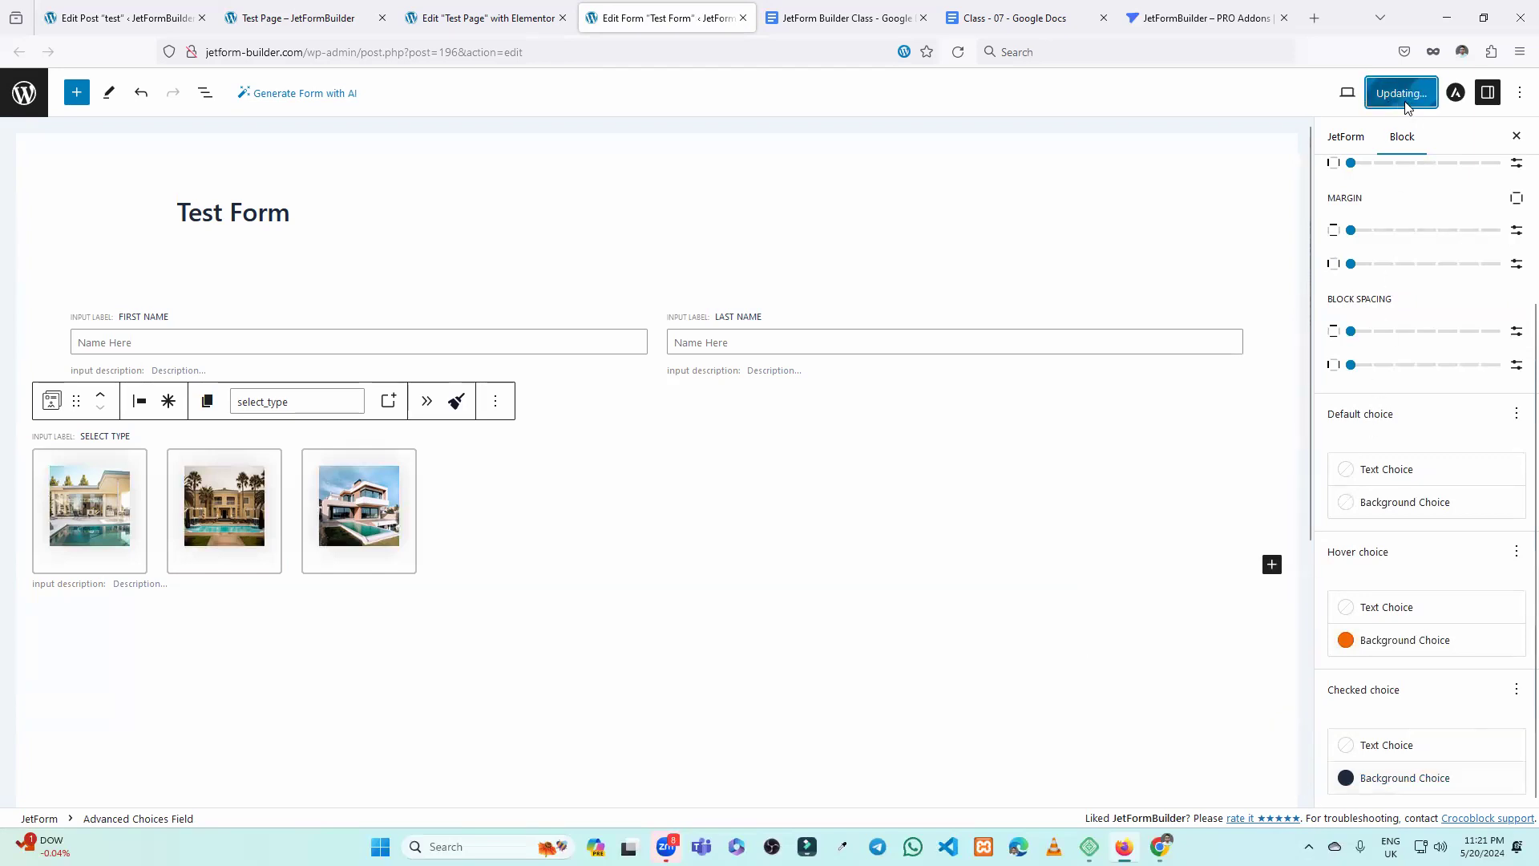
{"action": "left_click", "coordinate": [297, 17]}
{"action": "left_click", "coordinate": [957, 52]}
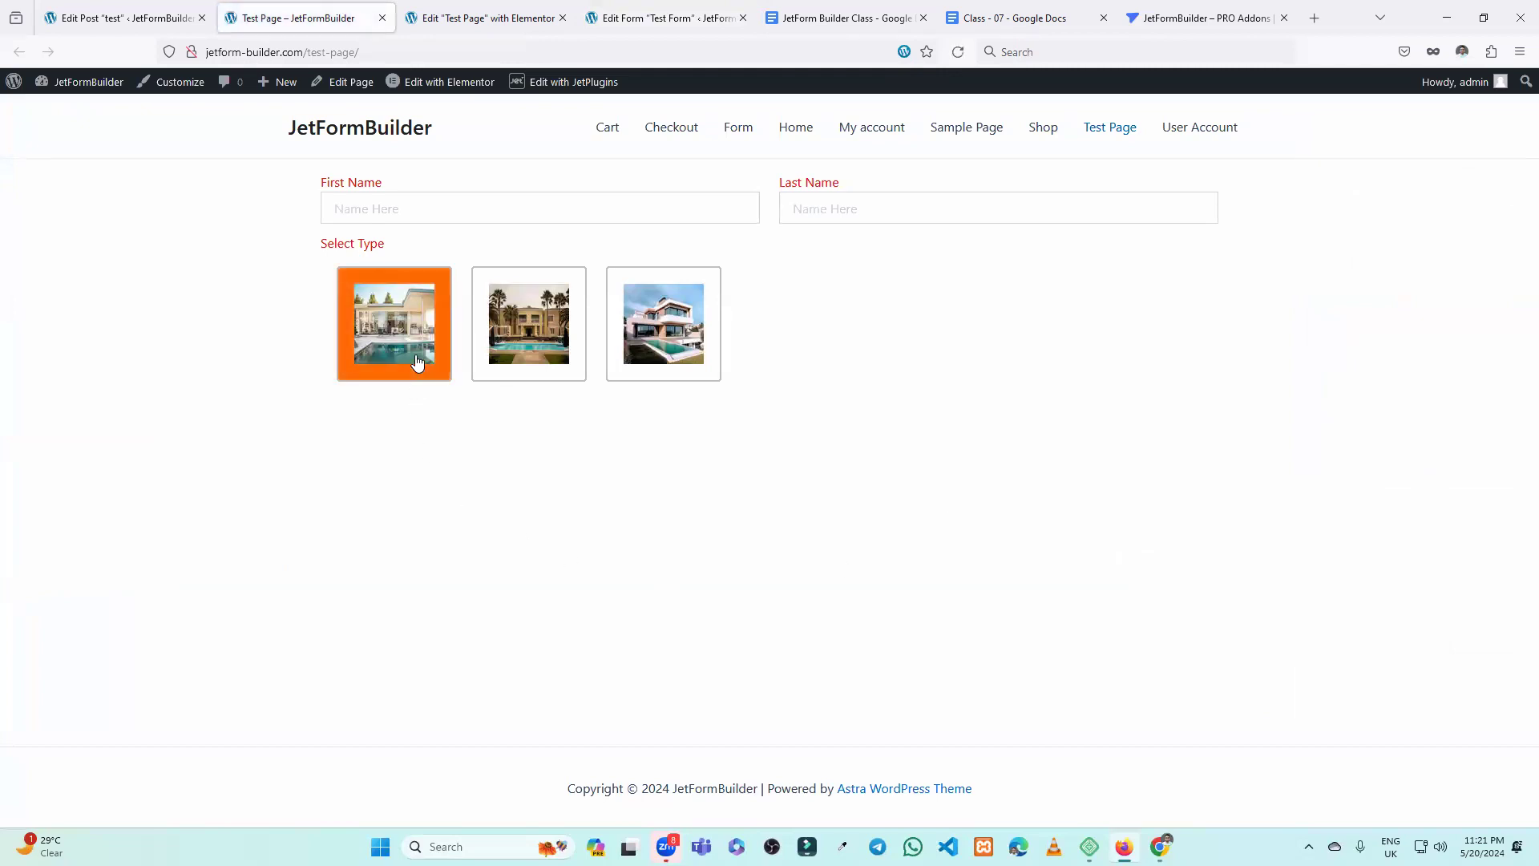
{"action": "left_click", "coordinate": [531, 337]}
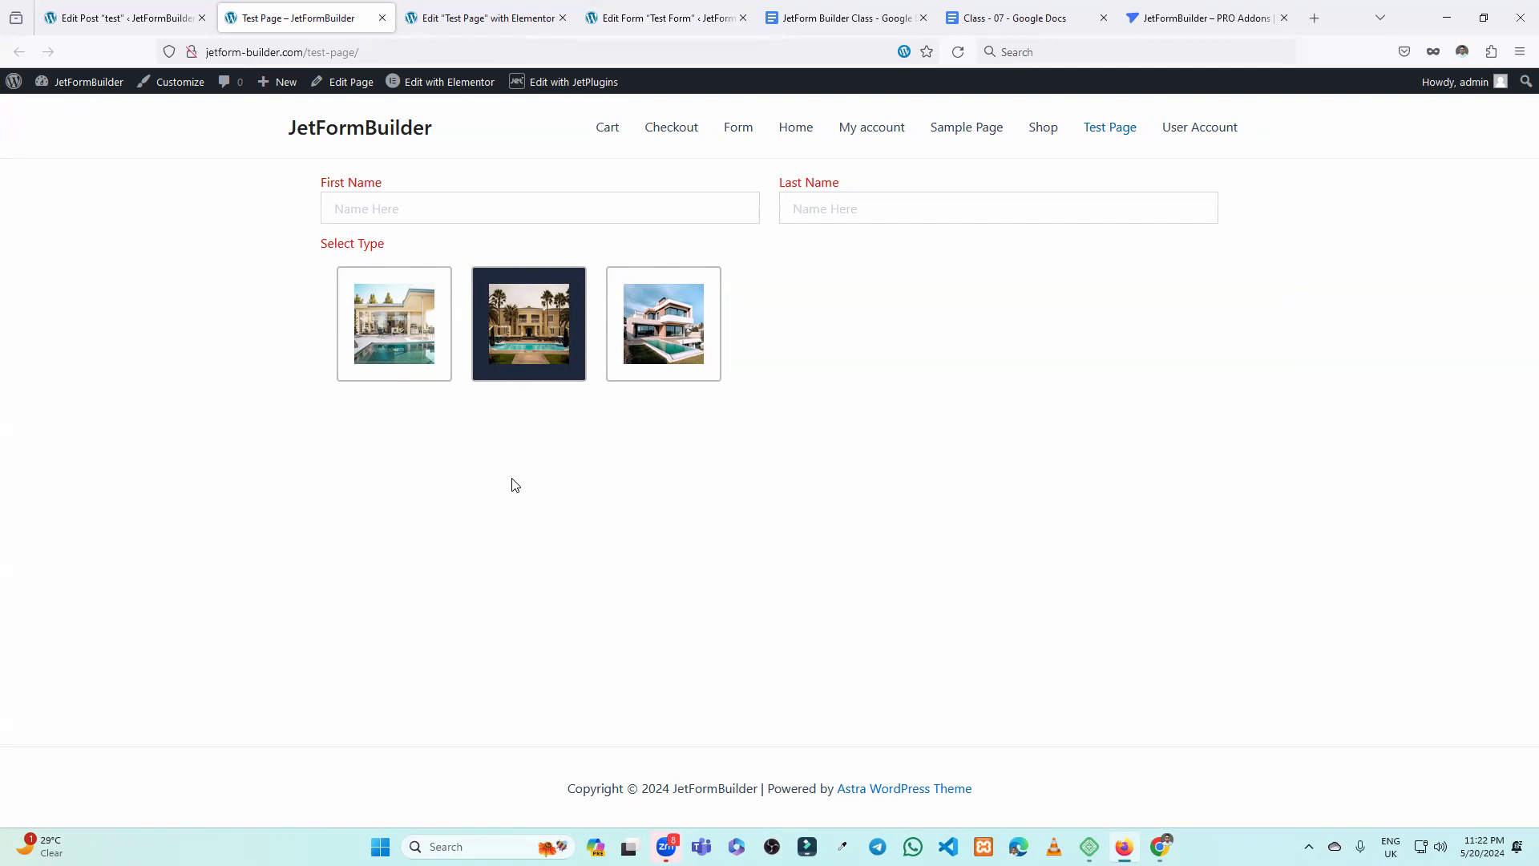
Add a fourth choice to the Select Type field in the Test Form and insert a Gallery block in it.
{"action": "left_click", "coordinate": [476, 10]}
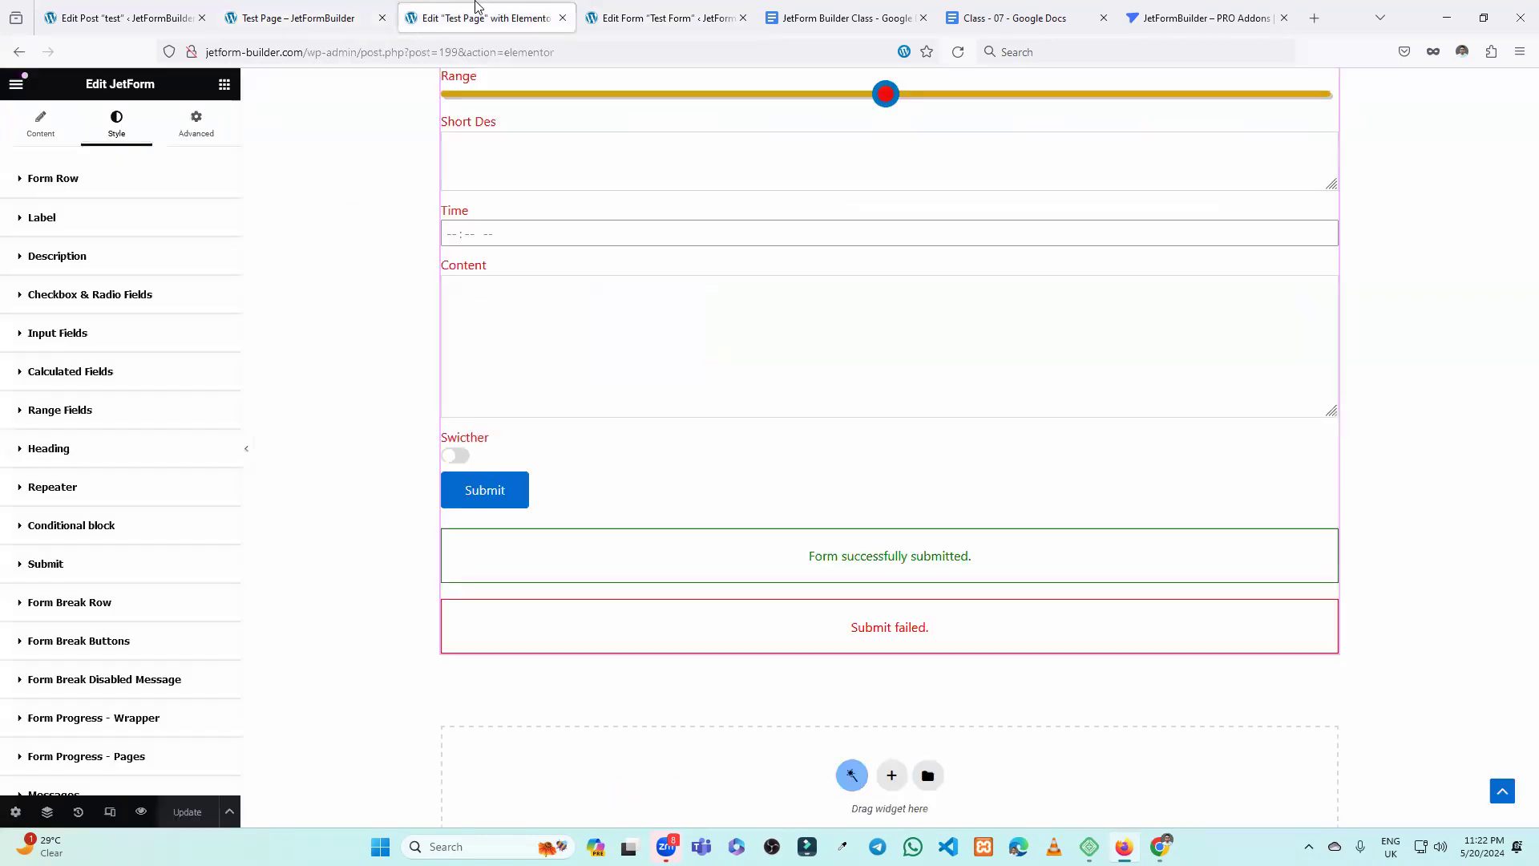
{"action": "left_click", "coordinate": [633, 11]}
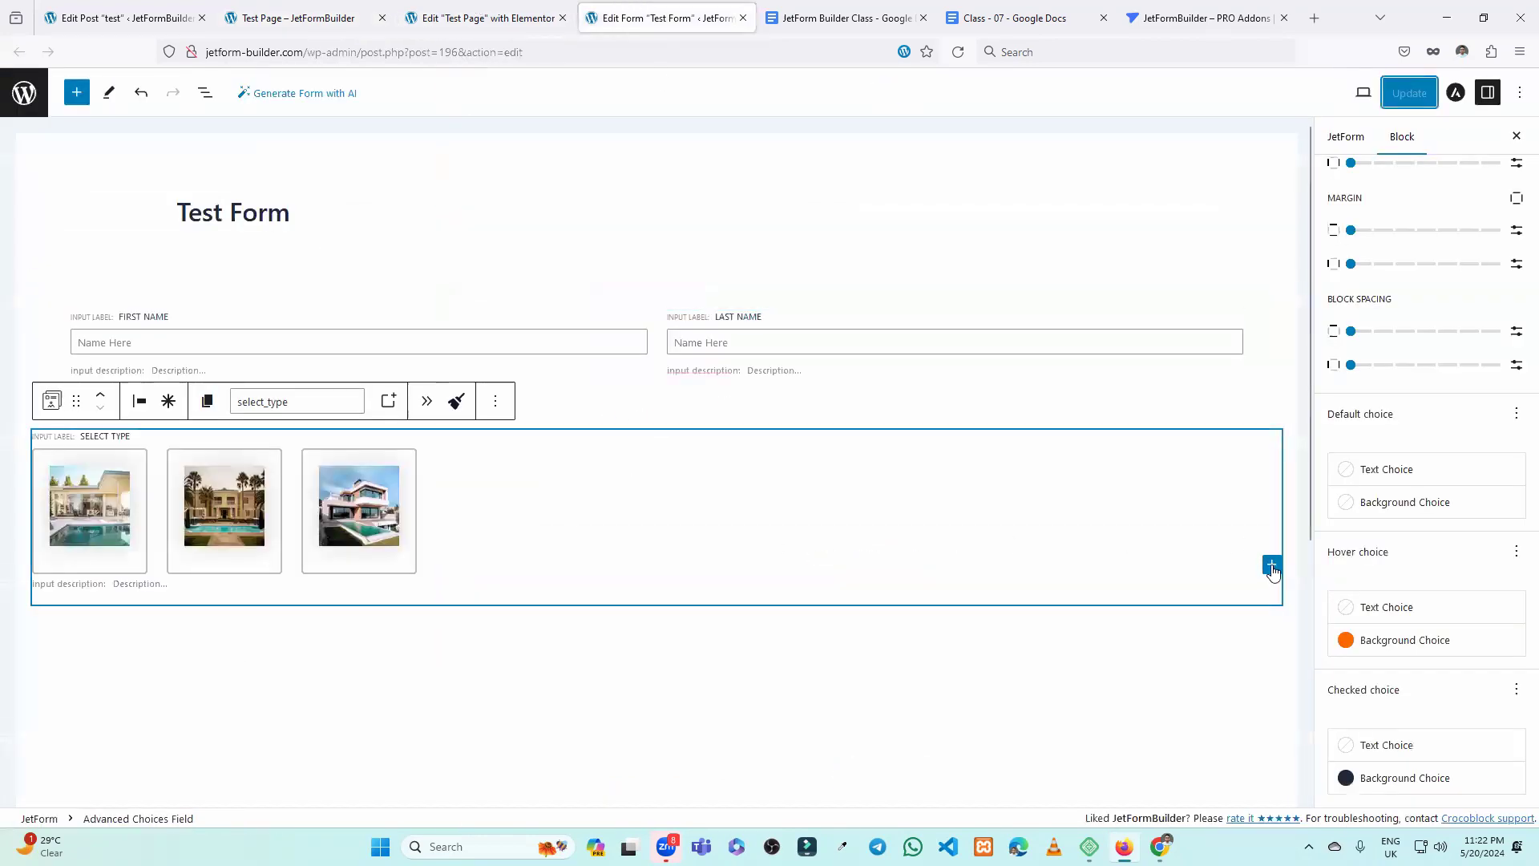
{"action": "left_click", "coordinate": [1272, 567]}
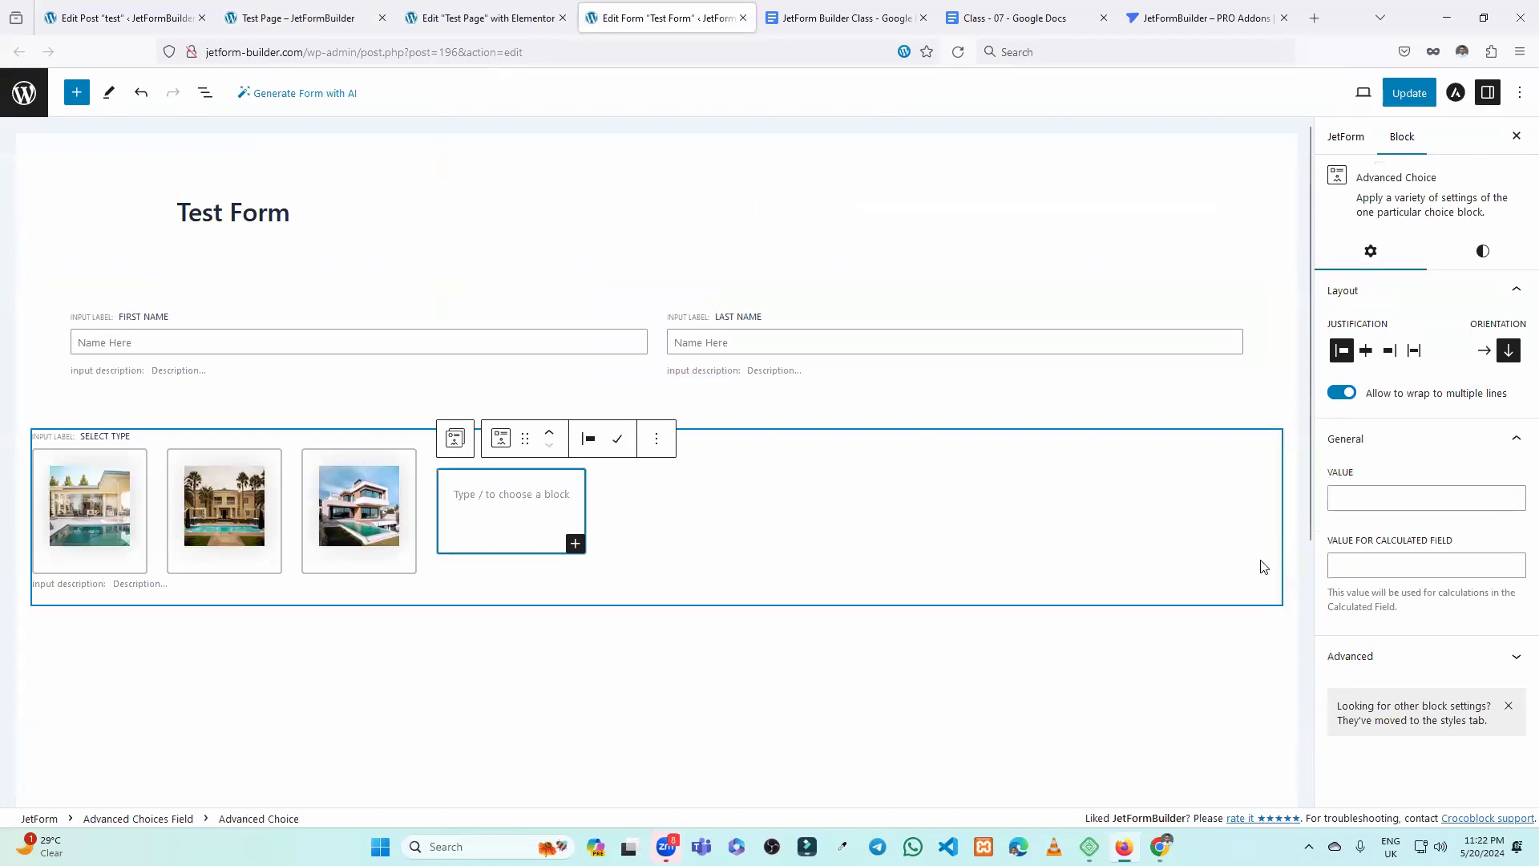
{"action": "left_click", "coordinate": [575, 543]}
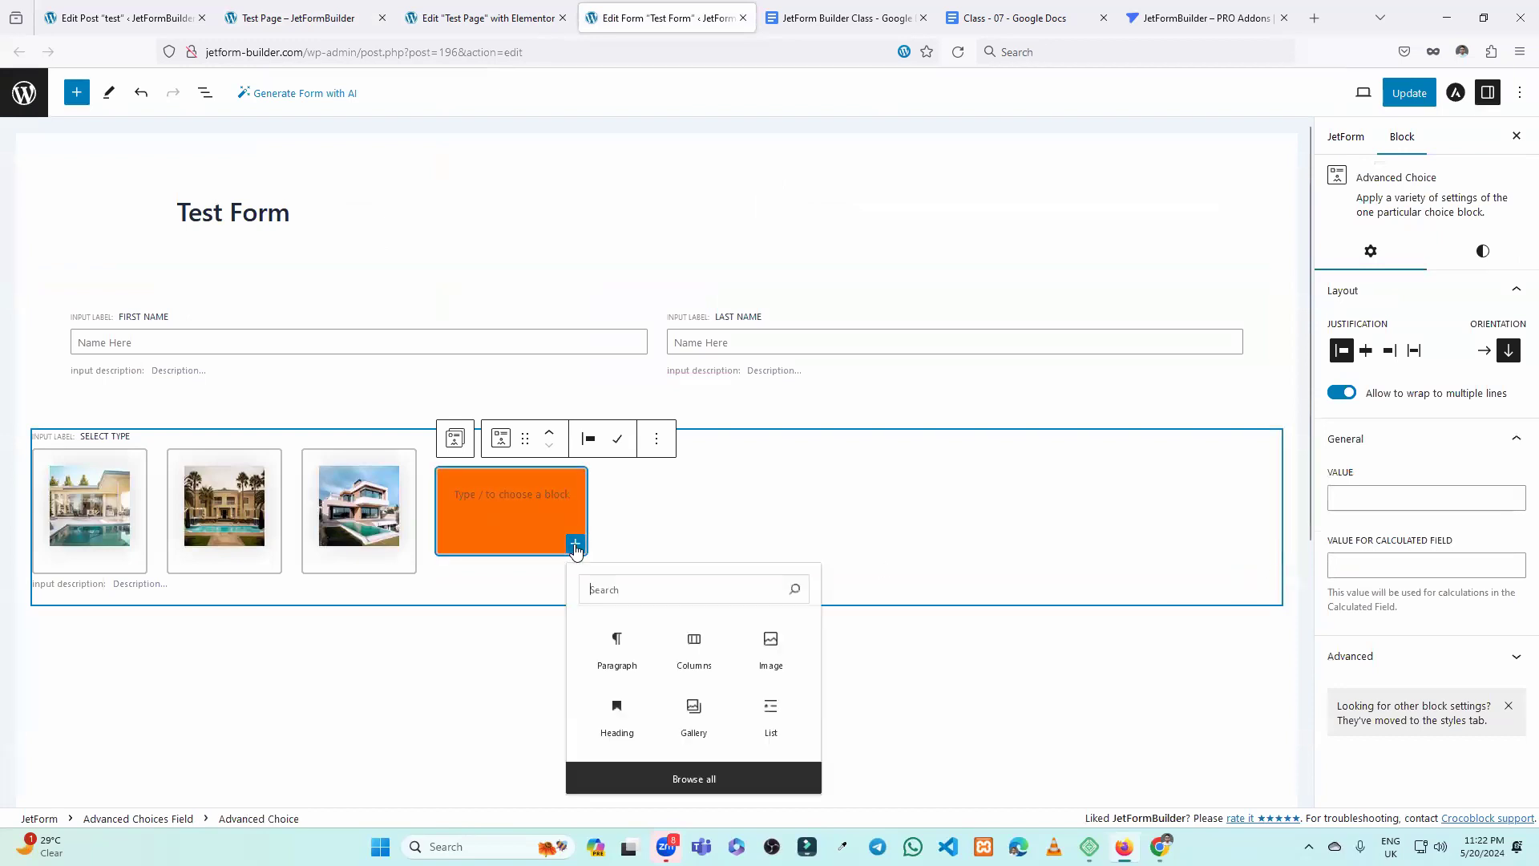
{"action": "left_click", "coordinate": [706, 725]}
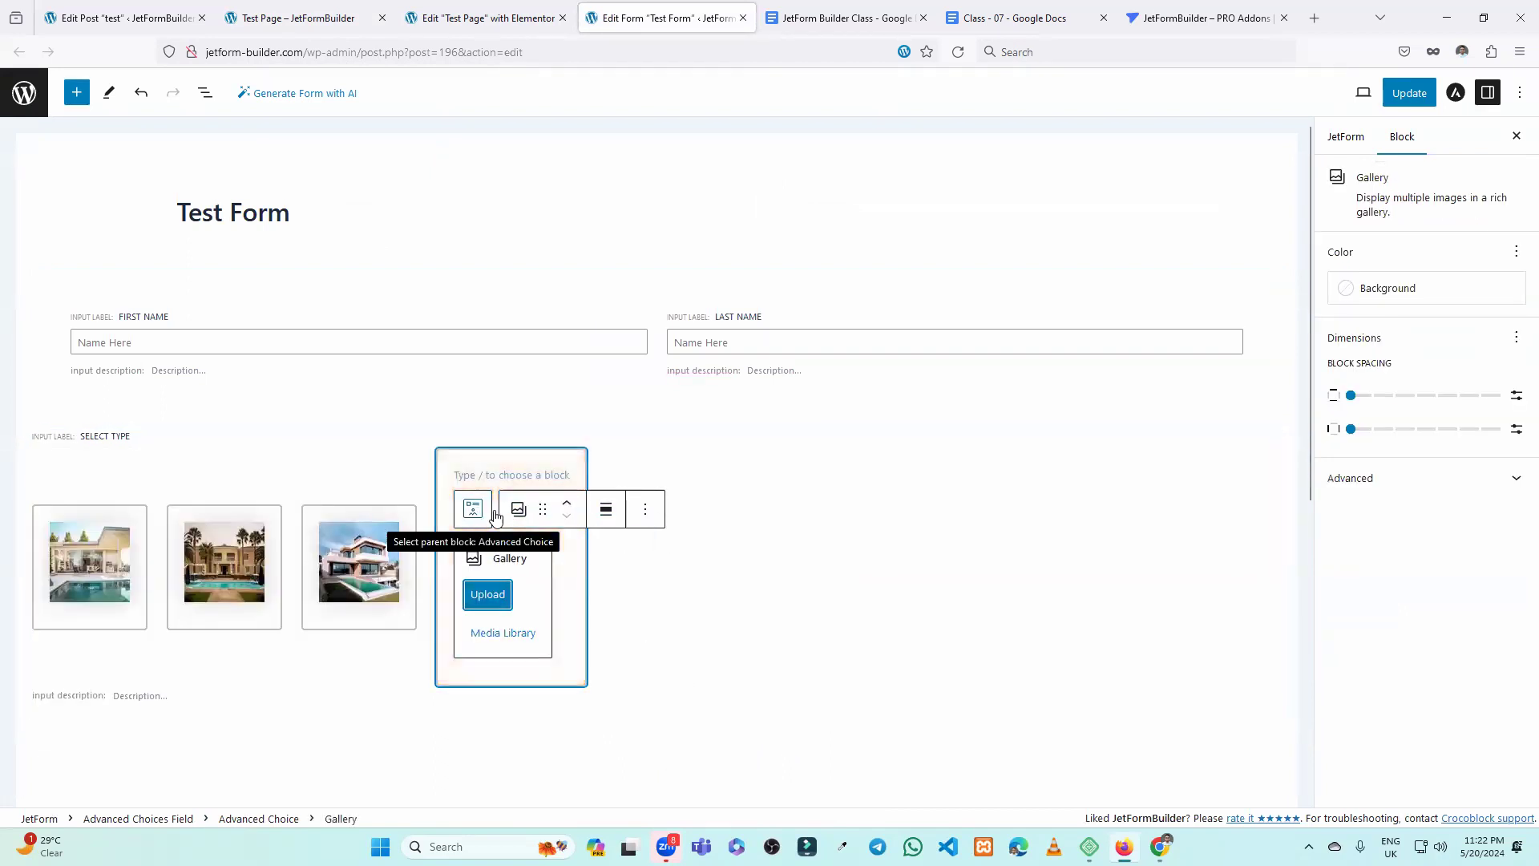
Replace the Gallery block in the fourth Select Type choice with an Image block.
{"action": "left_click", "coordinate": [645, 509]}
{"action": "left_click", "coordinate": [684, 459]}
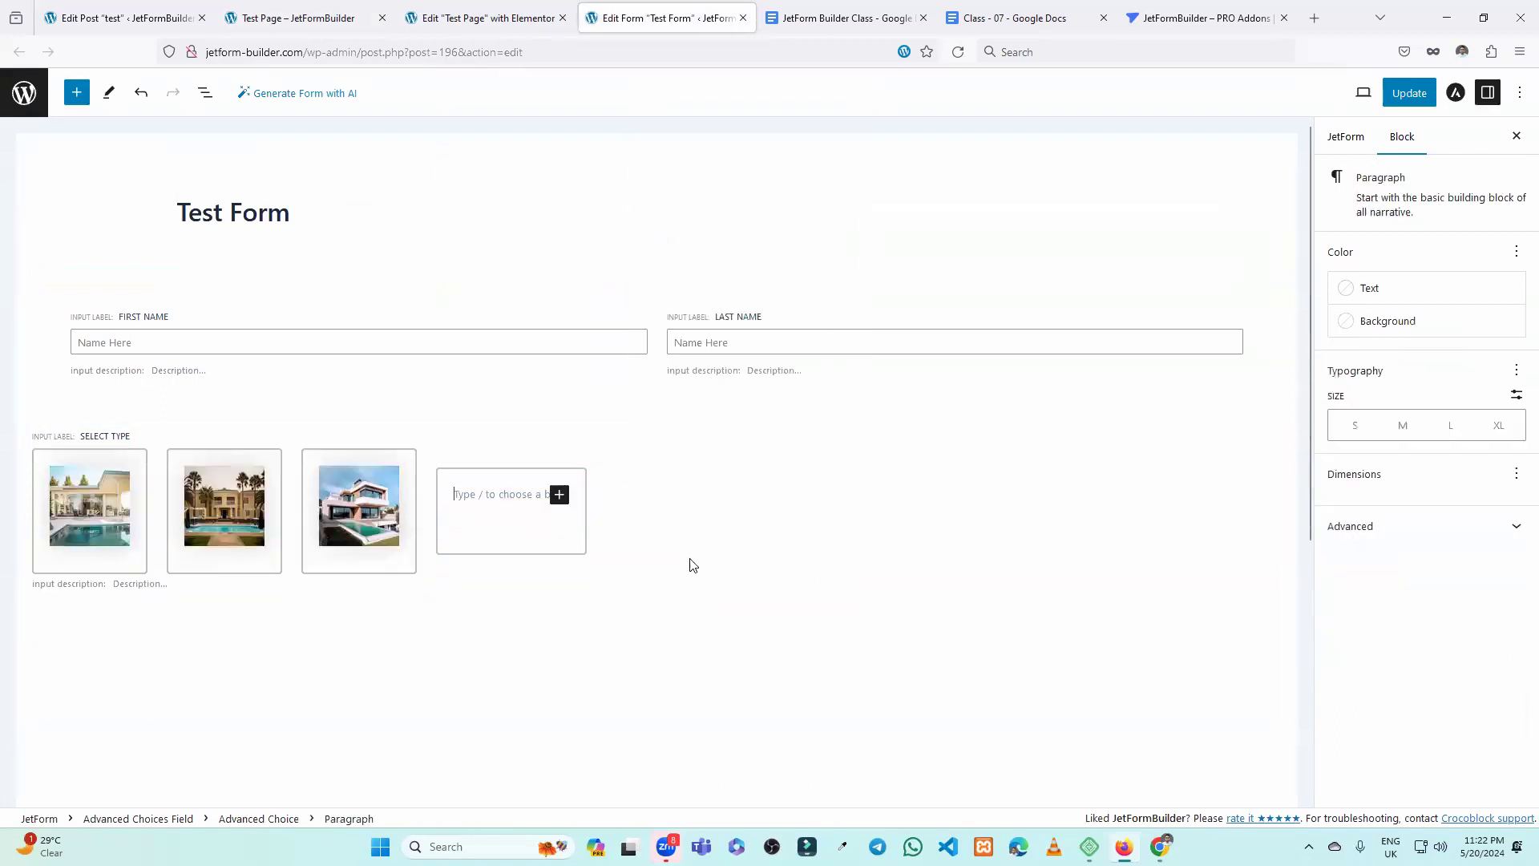
{"action": "left_click", "coordinate": [559, 494]}
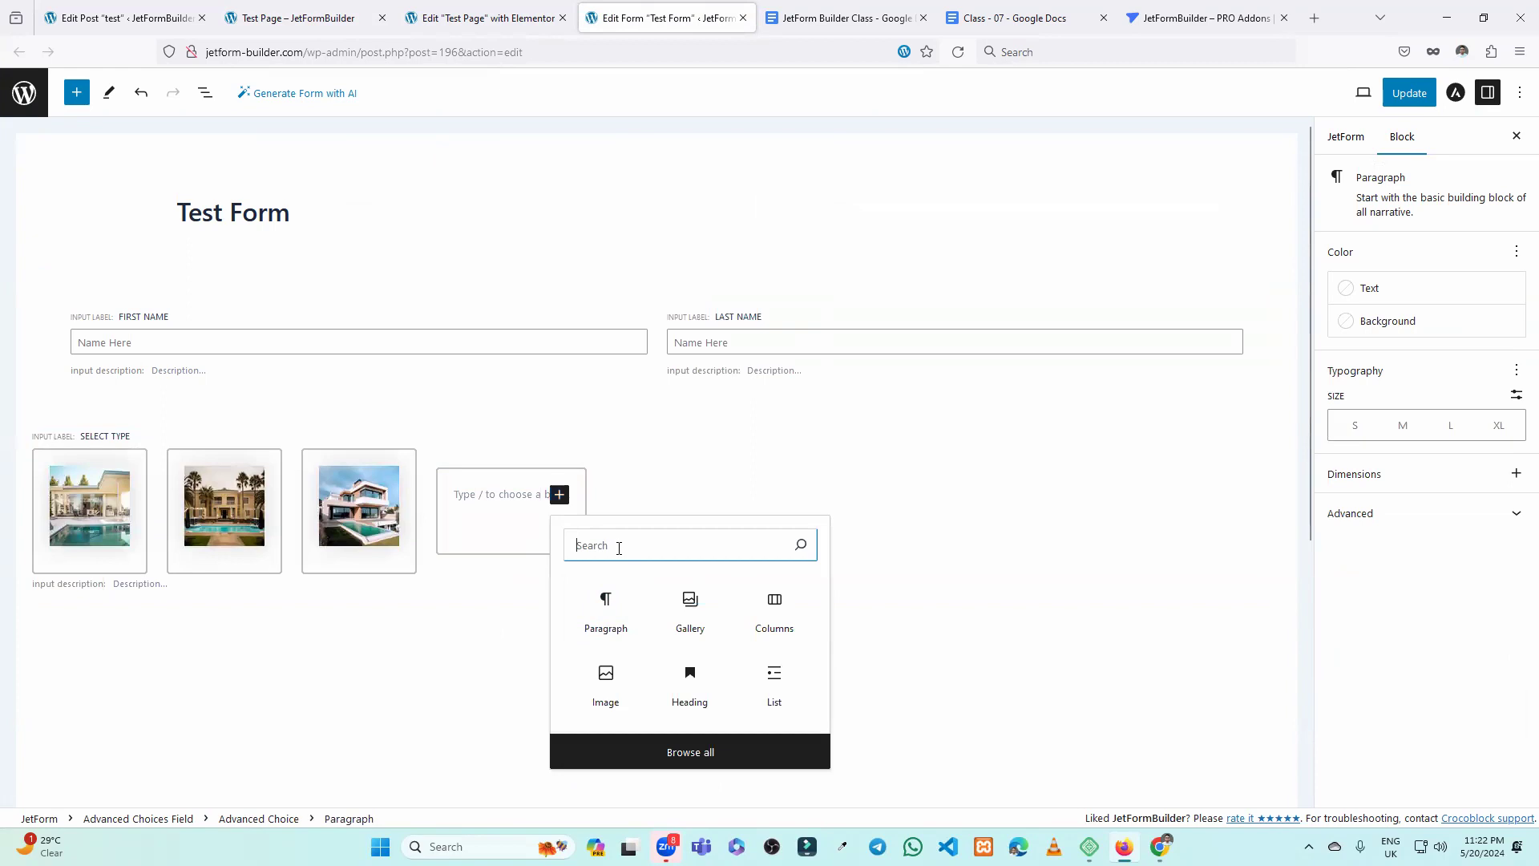
{"action": "left_click", "coordinate": [607, 681]}
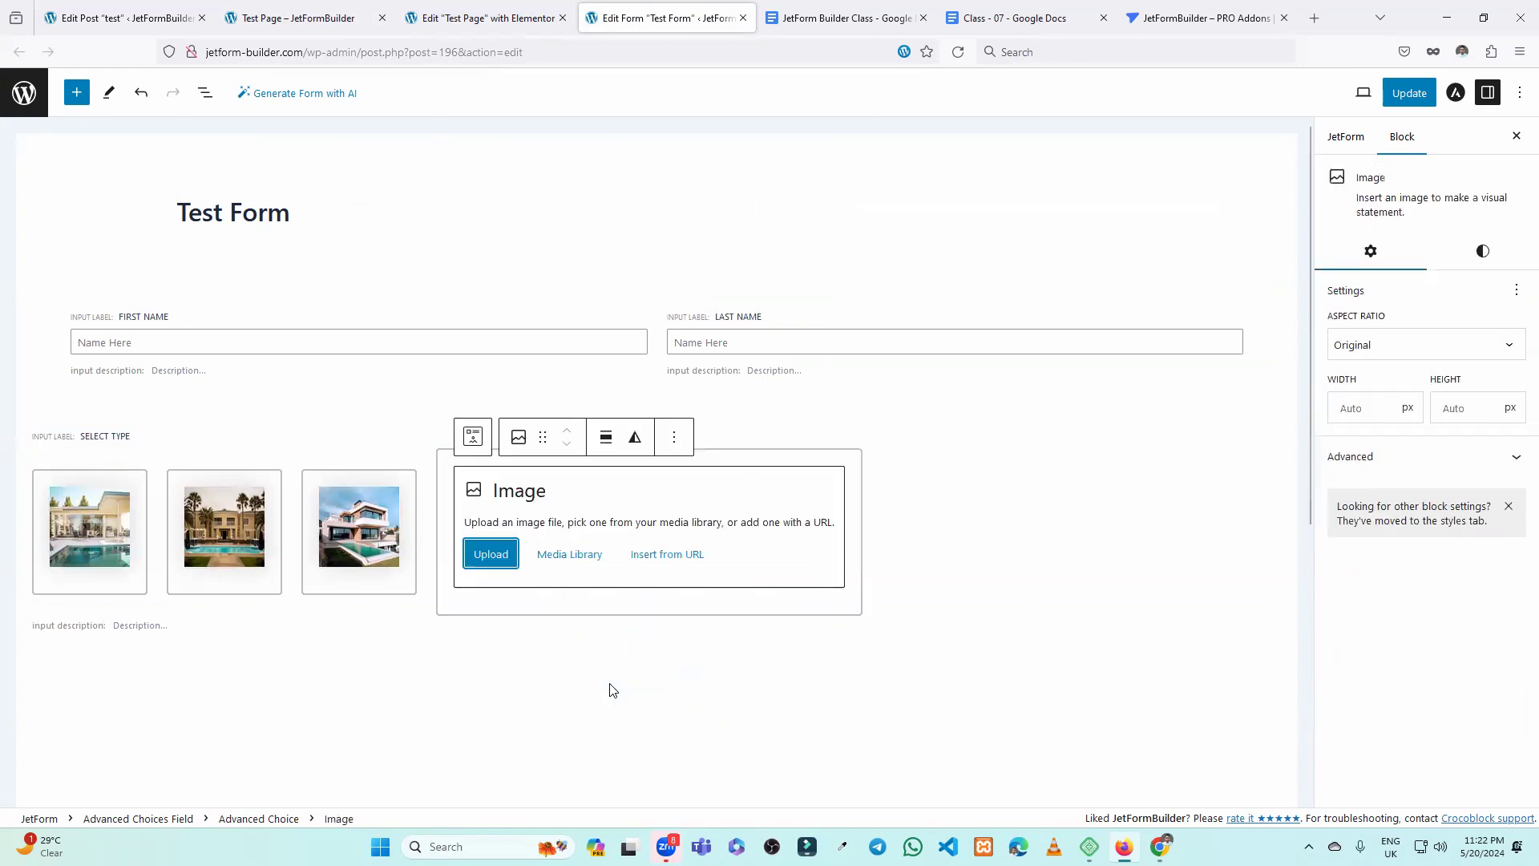
Fill the fourth choice's Image block with the fantasy landscape picture from the media library.
{"action": "left_click", "coordinate": [502, 560]}
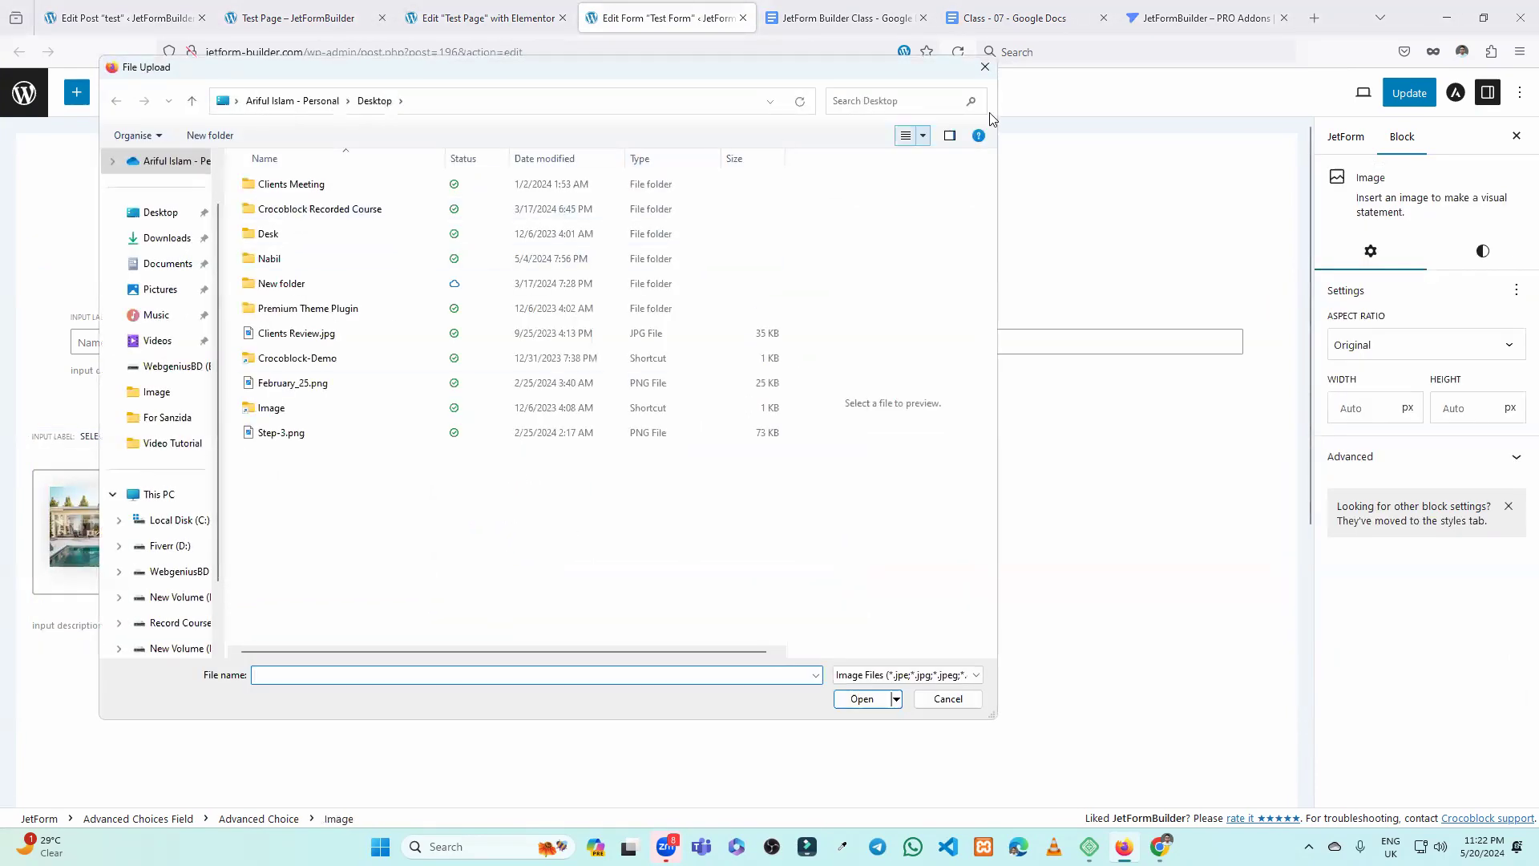
{"action": "left_click", "coordinate": [984, 72]}
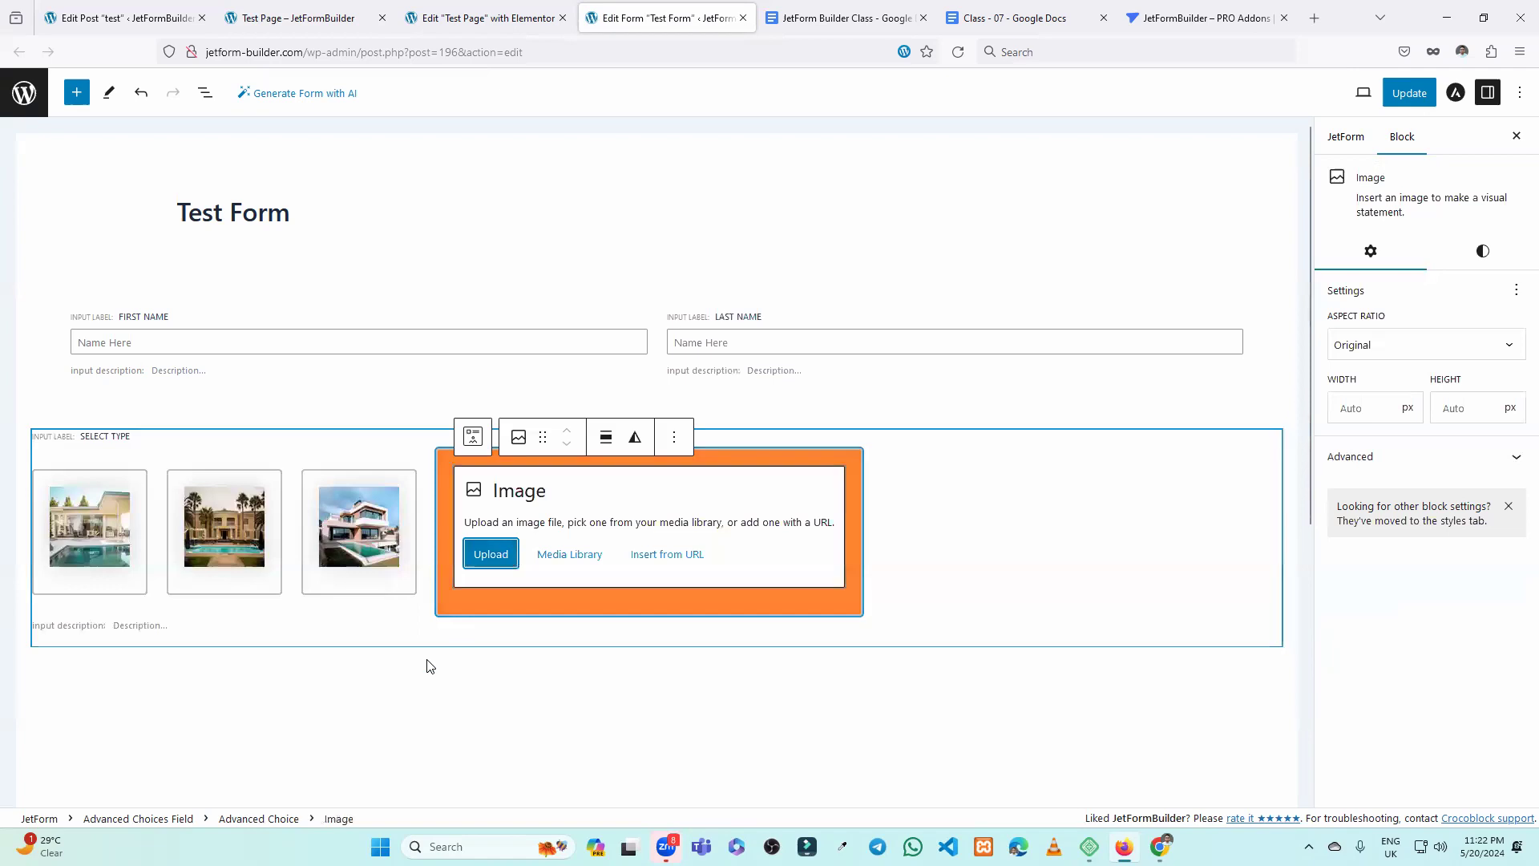
{"action": "left_click", "coordinate": [596, 561]}
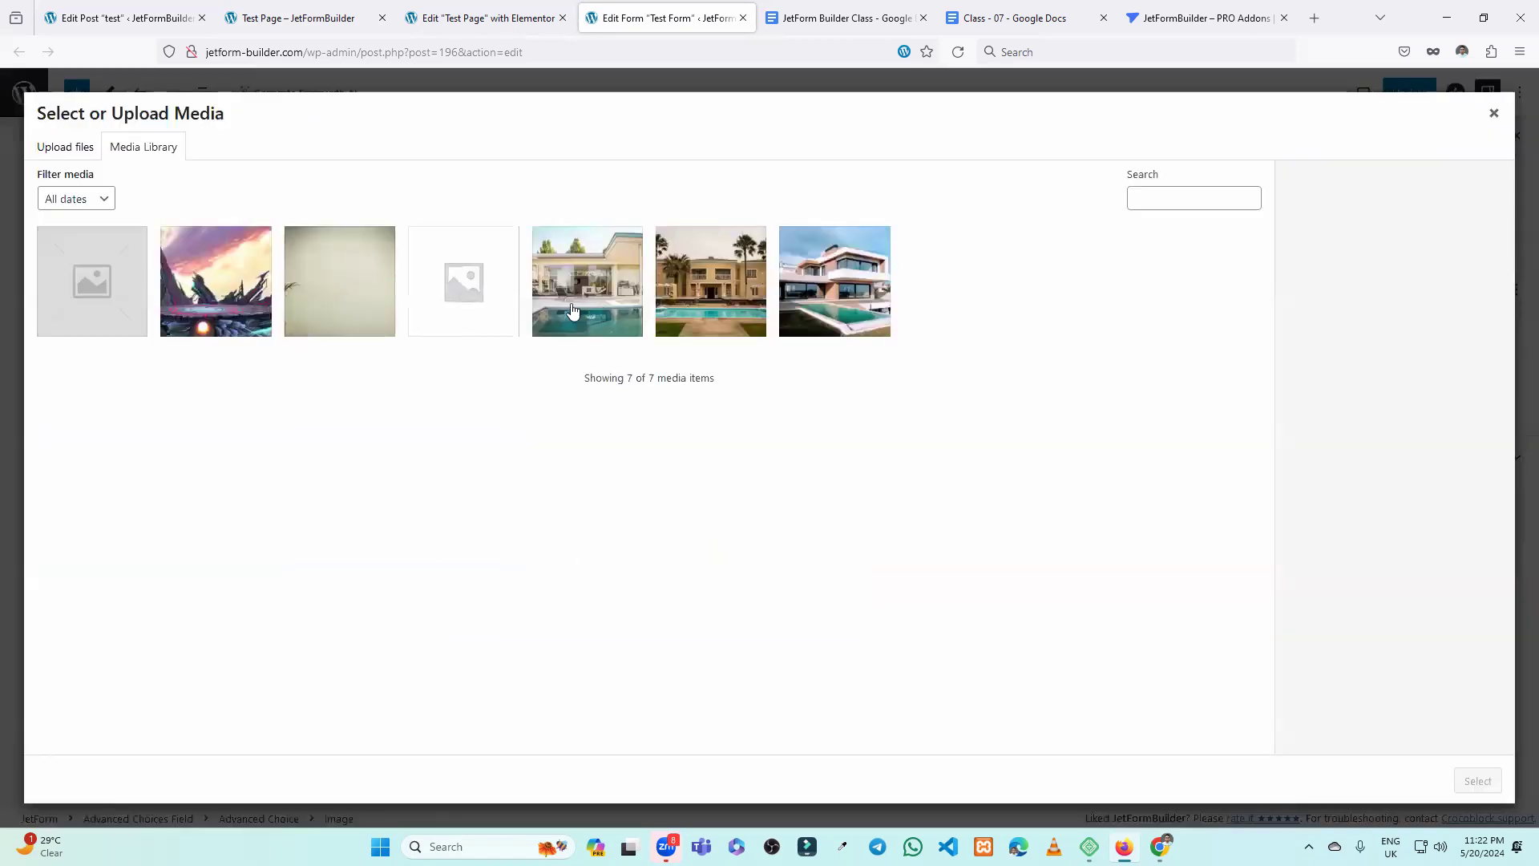
{"action": "left_click", "coordinate": [210, 290]}
{"action": "left_click", "coordinate": [1477, 780]}
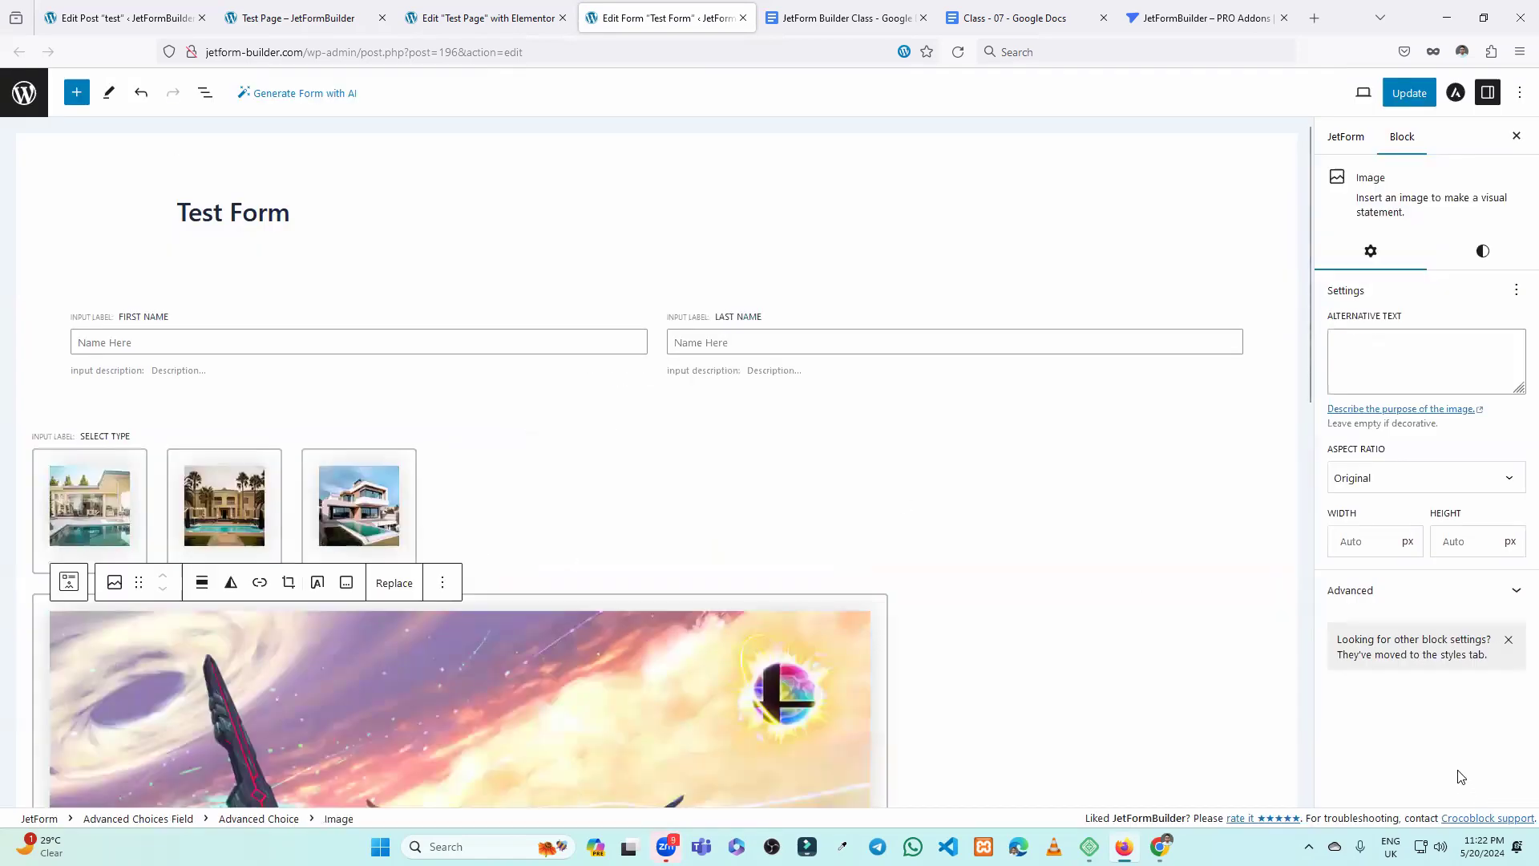
Keep the fourth choice image's aspect ratio at Original and set its resolution to Thumbnail.
{"action": "scroll", "coordinate": [602, 523], "scroll_direction": "down", "scroll_amount": 5}
{"action": "scroll", "coordinate": [615, 525], "scroll_direction": "up", "scroll_amount": 2}
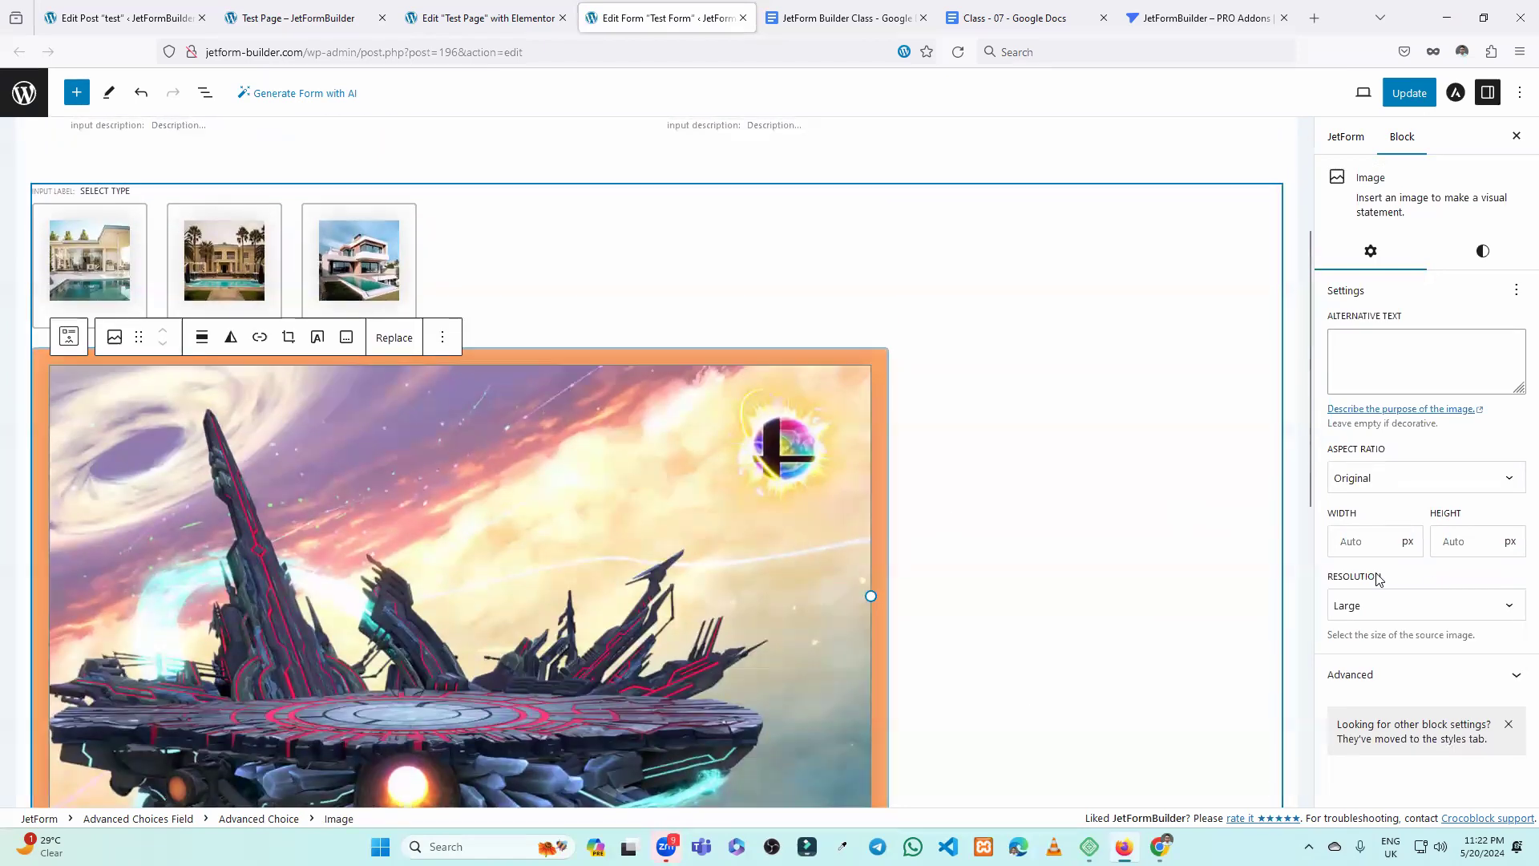
{"action": "left_click", "coordinate": [1408, 480]}
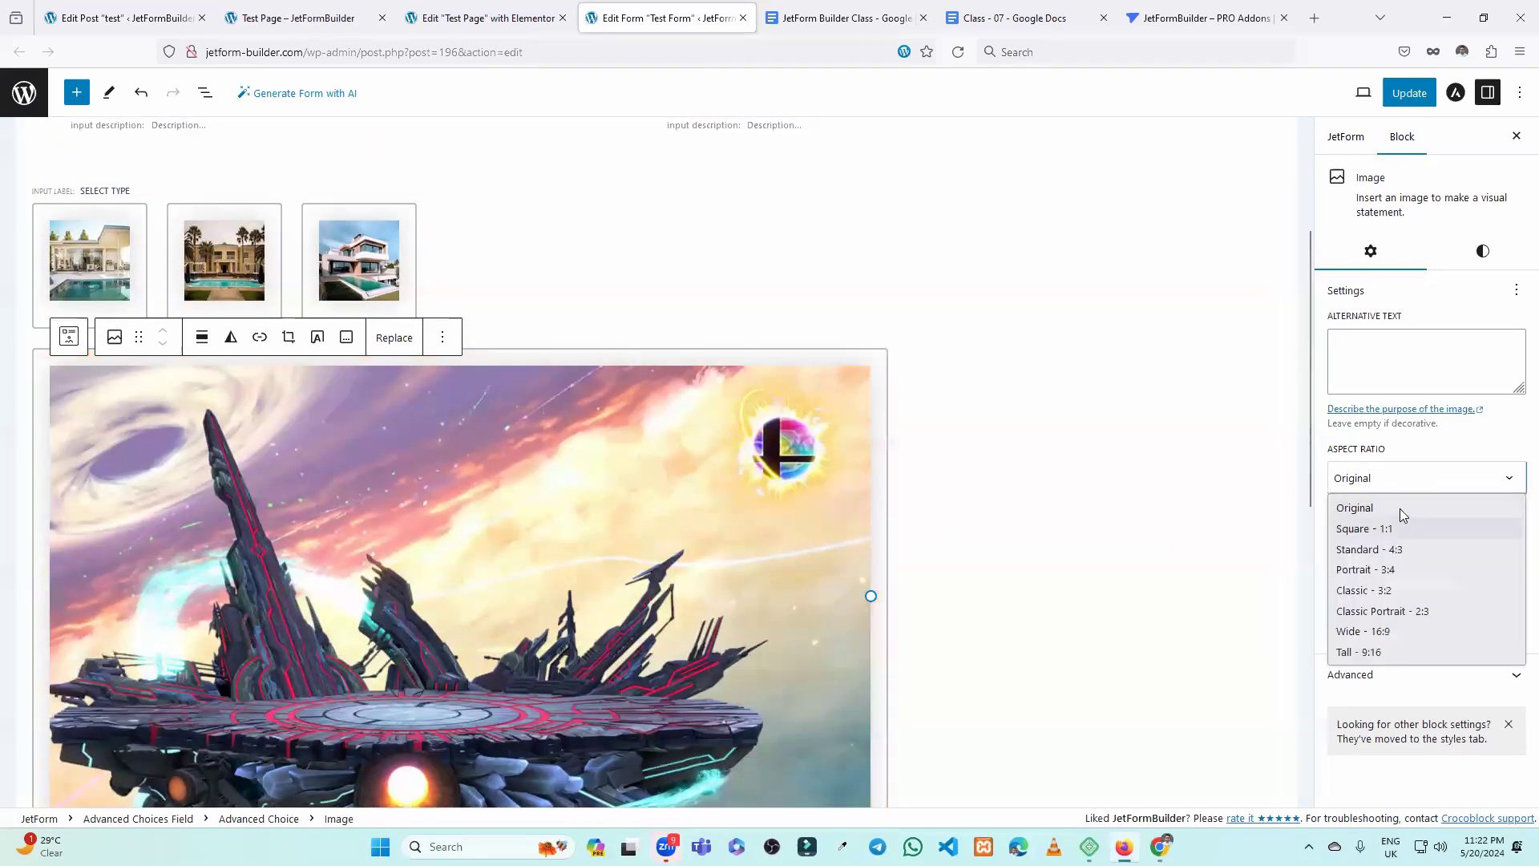
{"action": "left_click", "coordinate": [1400, 508]}
{"action": "left_click", "coordinate": [1385, 539]}
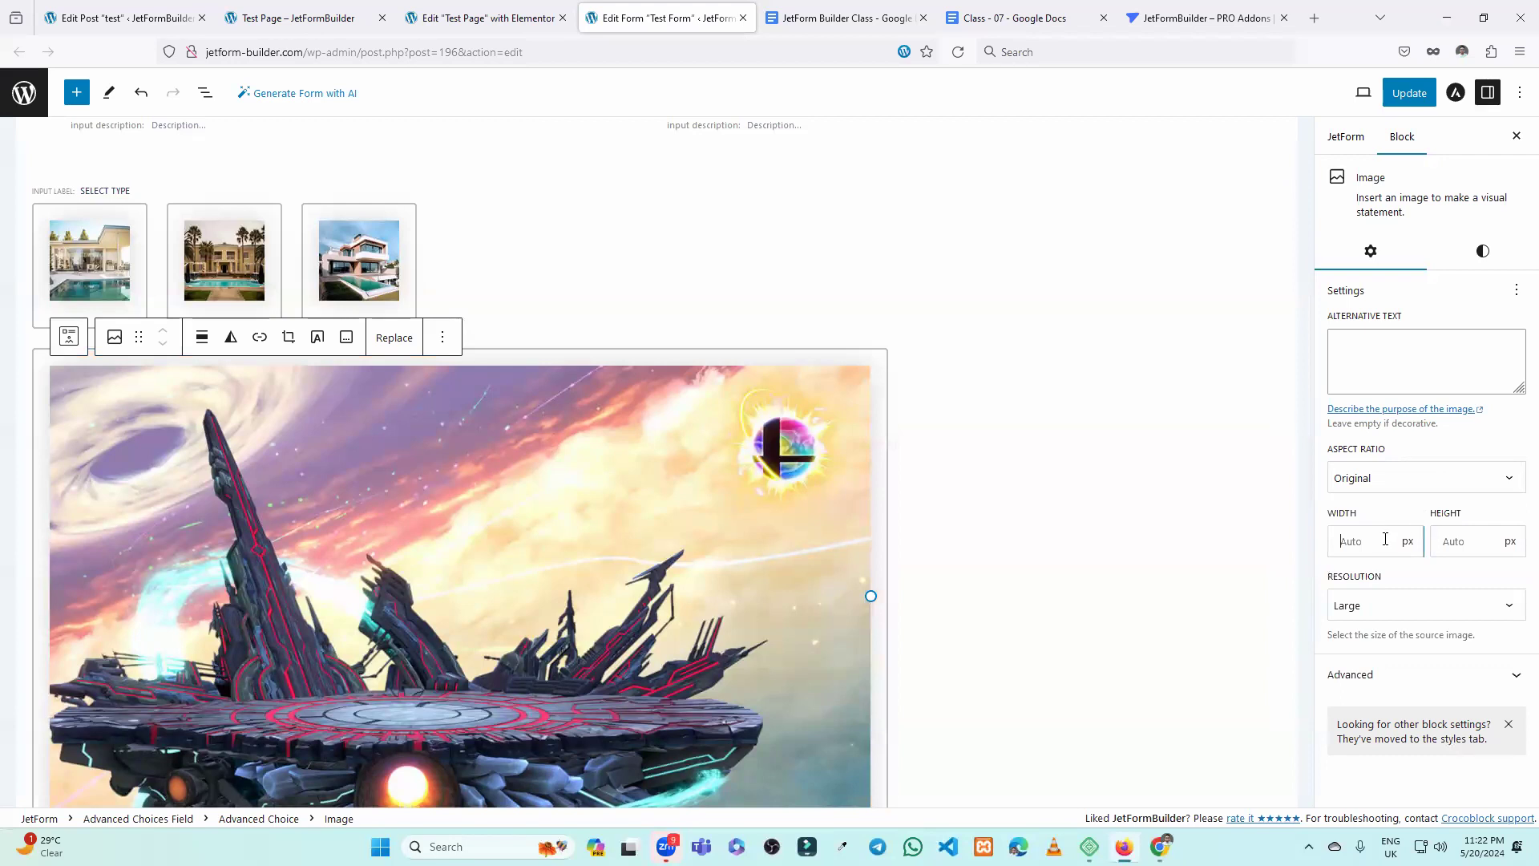
{"action": "left_click", "coordinate": [1400, 602]}
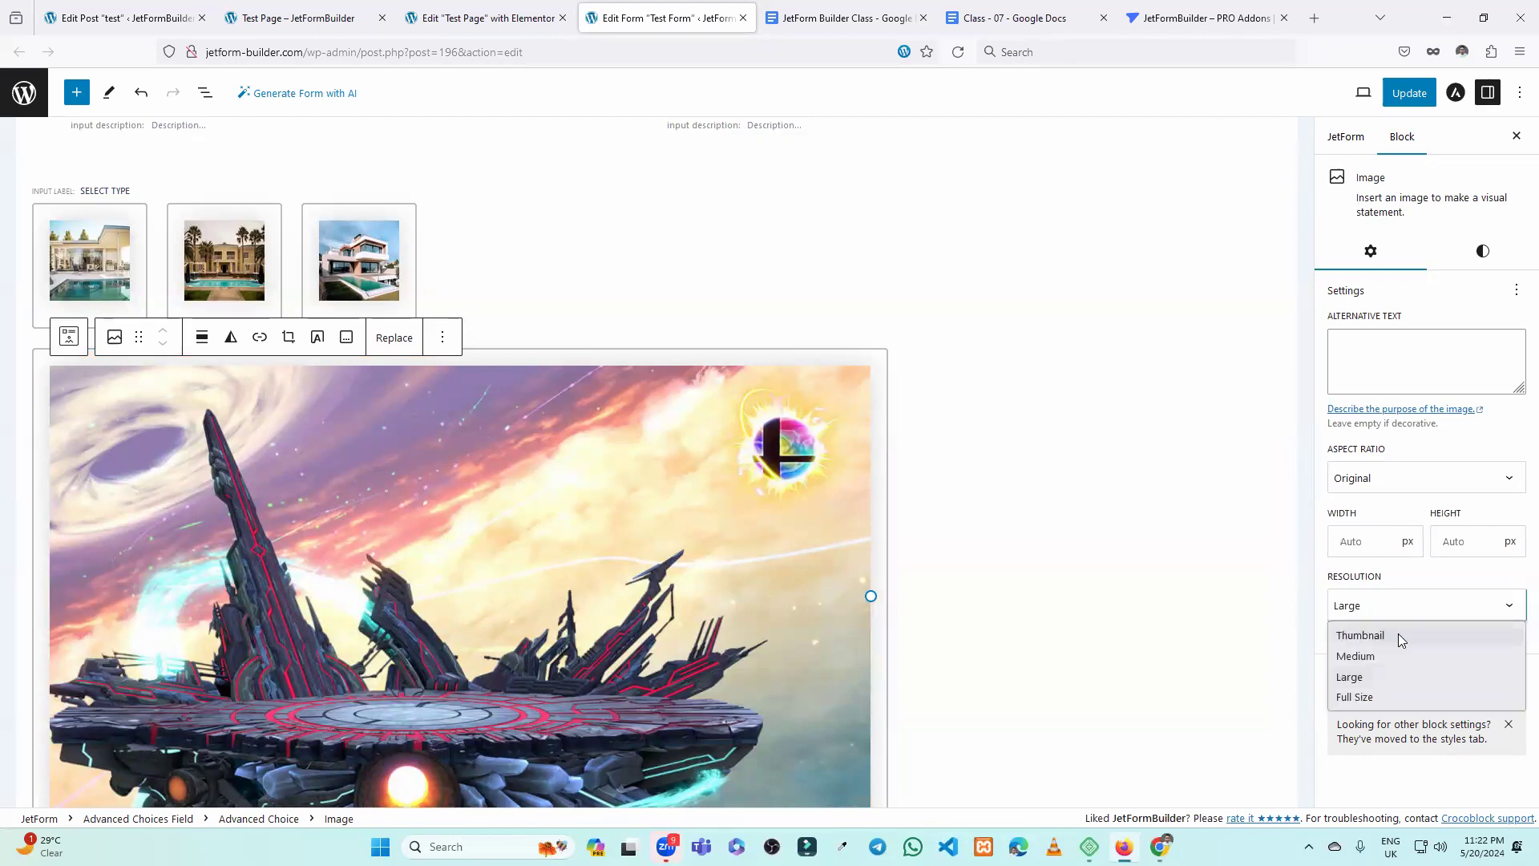
{"action": "left_click", "coordinate": [1401, 636]}
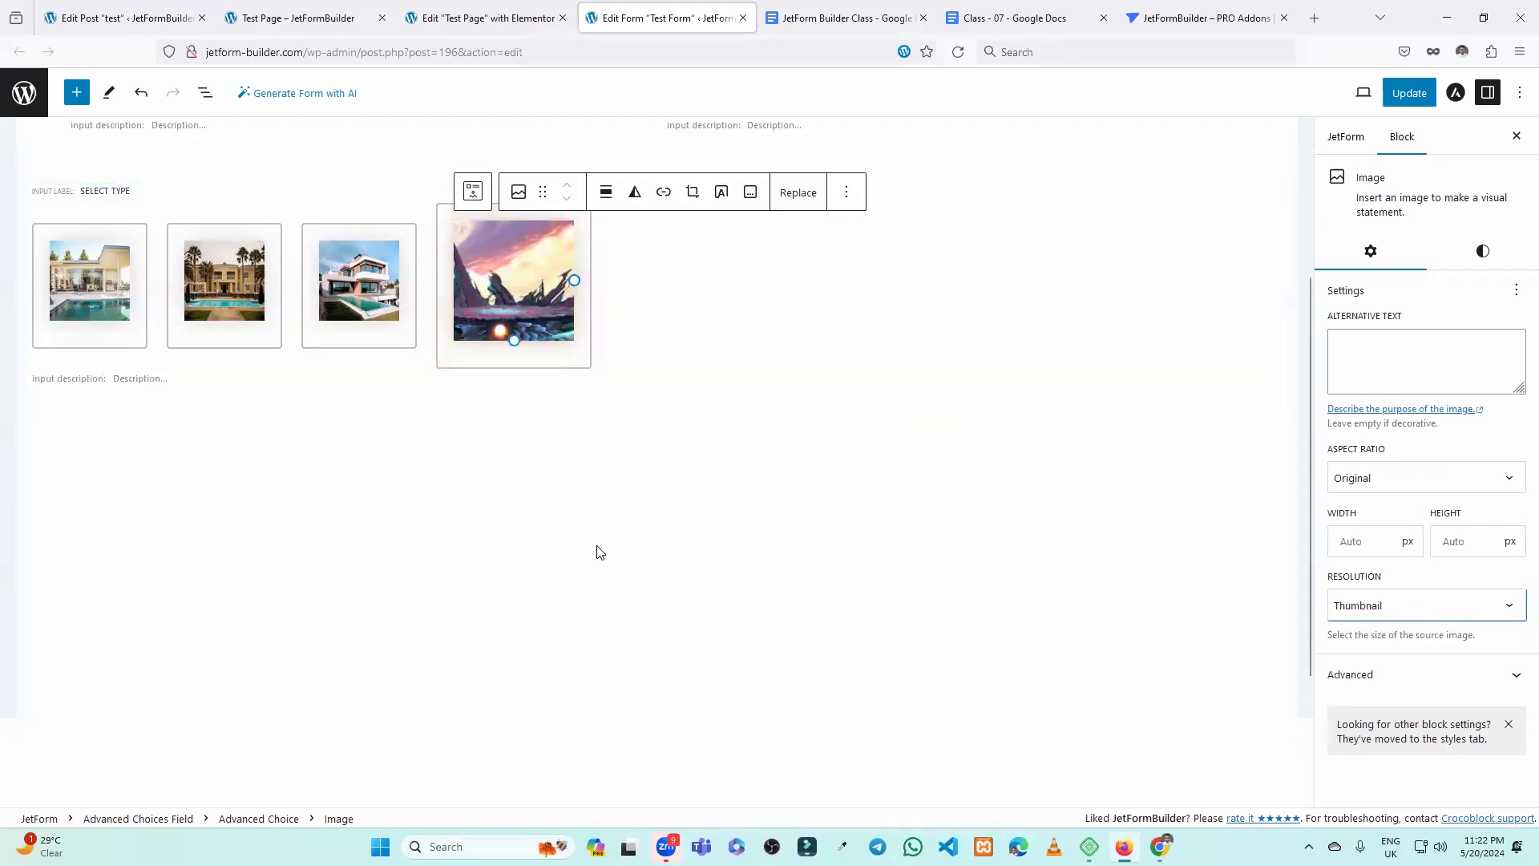
{"action": "left_click", "coordinate": [602, 577]}
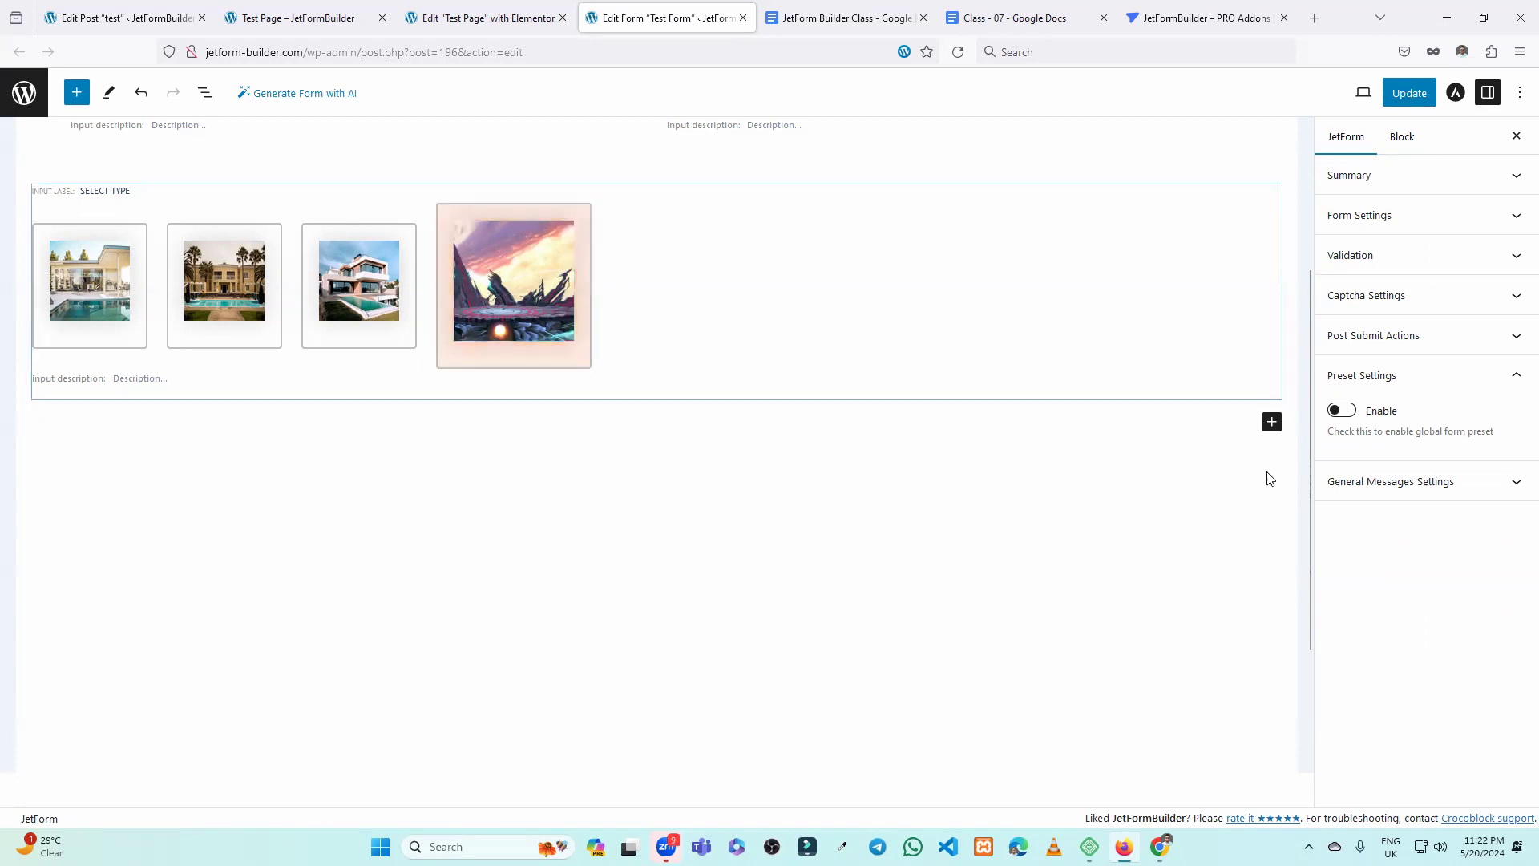
Review the fourth choice's settings and its image's aspect ratio, width and resolution options.
{"action": "left_click", "coordinate": [582, 221]}
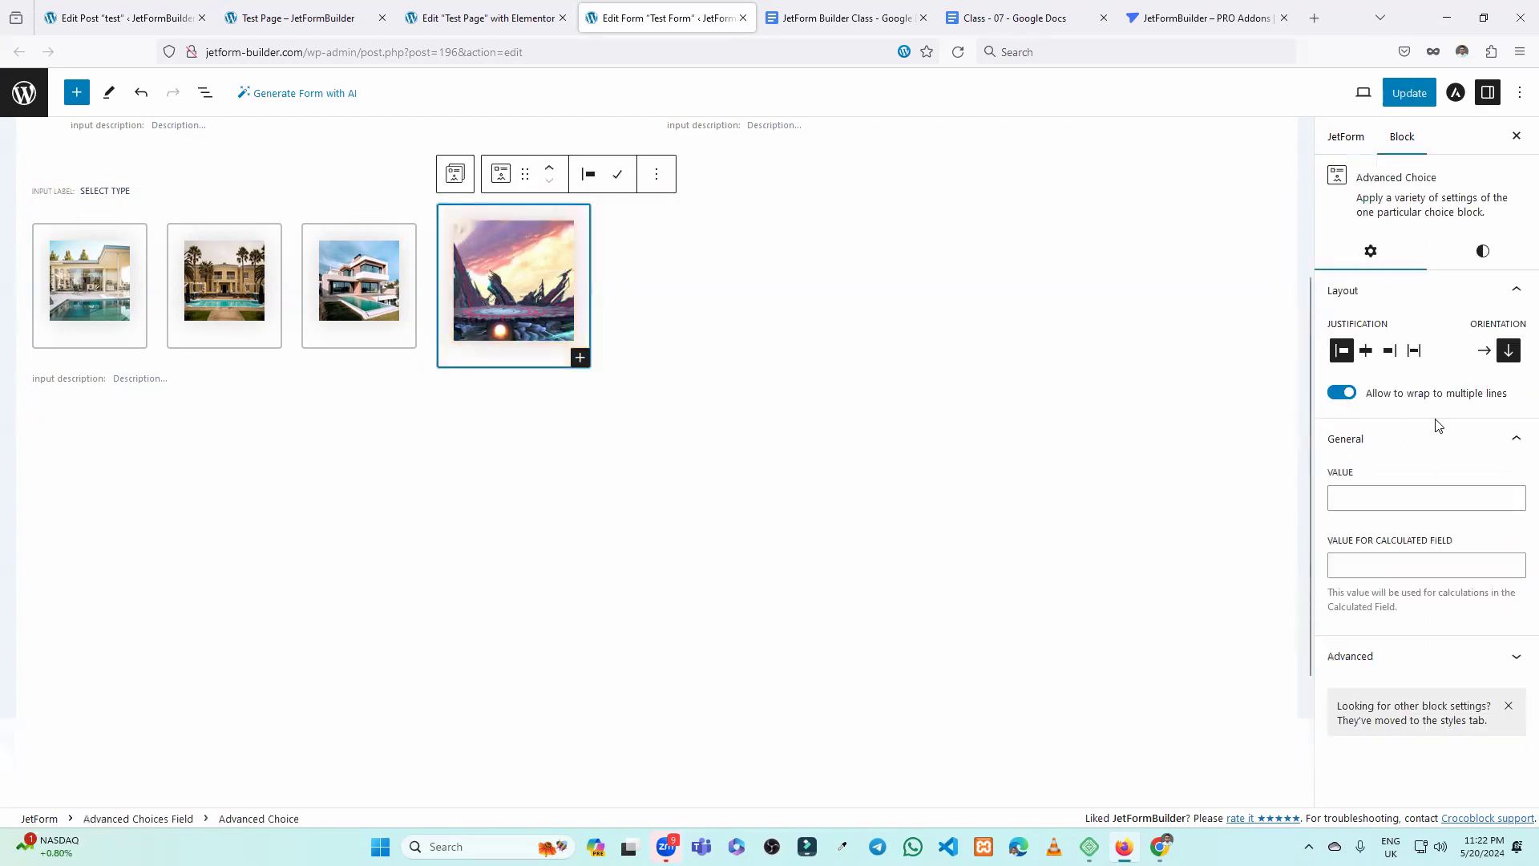
{"action": "left_click", "coordinate": [505, 268]}
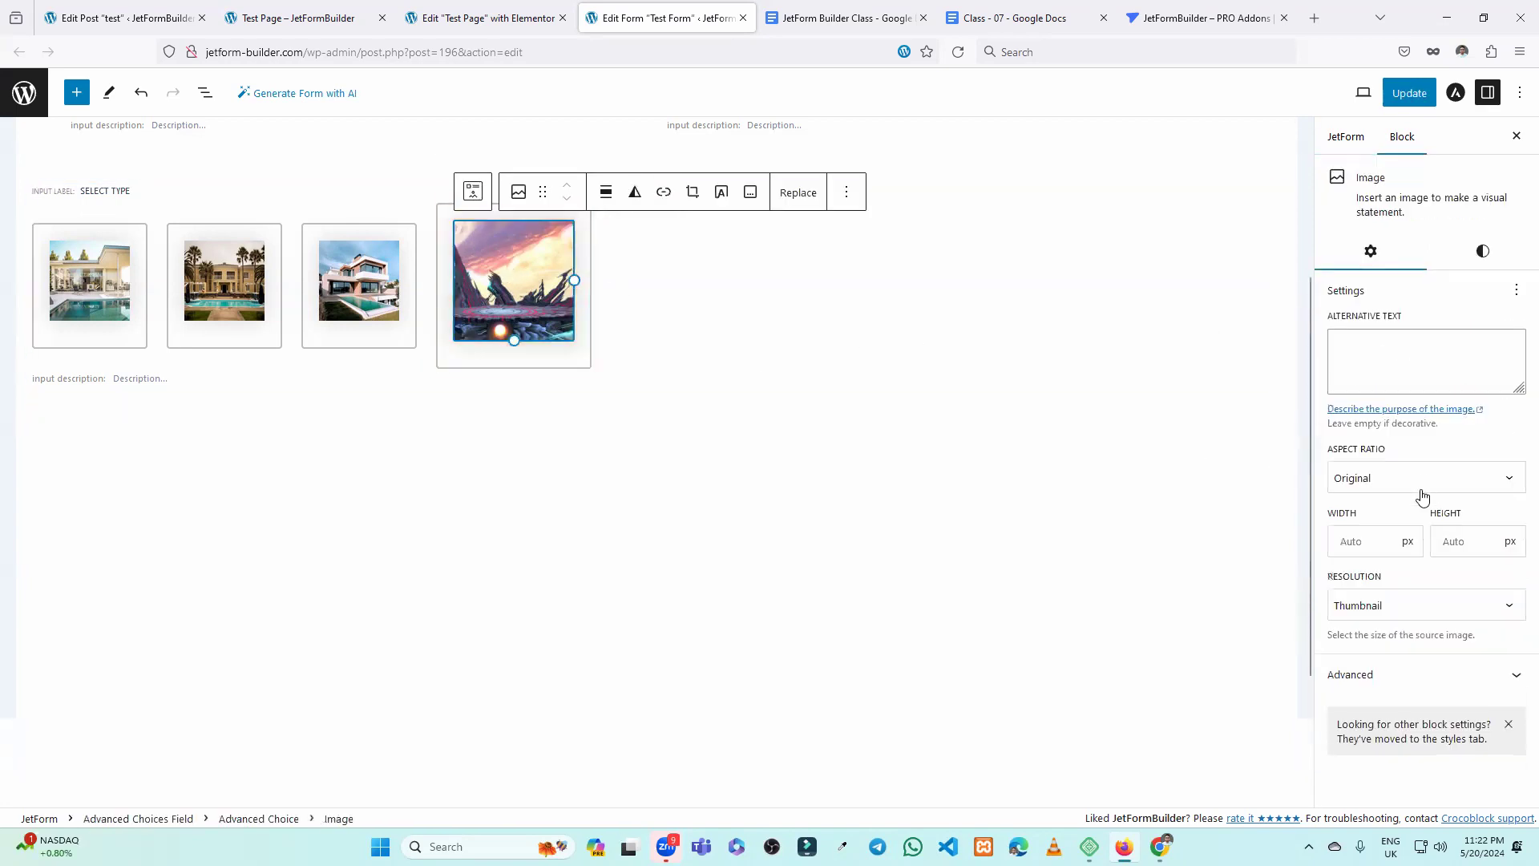
{"action": "left_click", "coordinate": [1384, 476]}
{"action": "left_click", "coordinate": [1403, 488]}
{"action": "left_click", "coordinate": [1376, 541]}
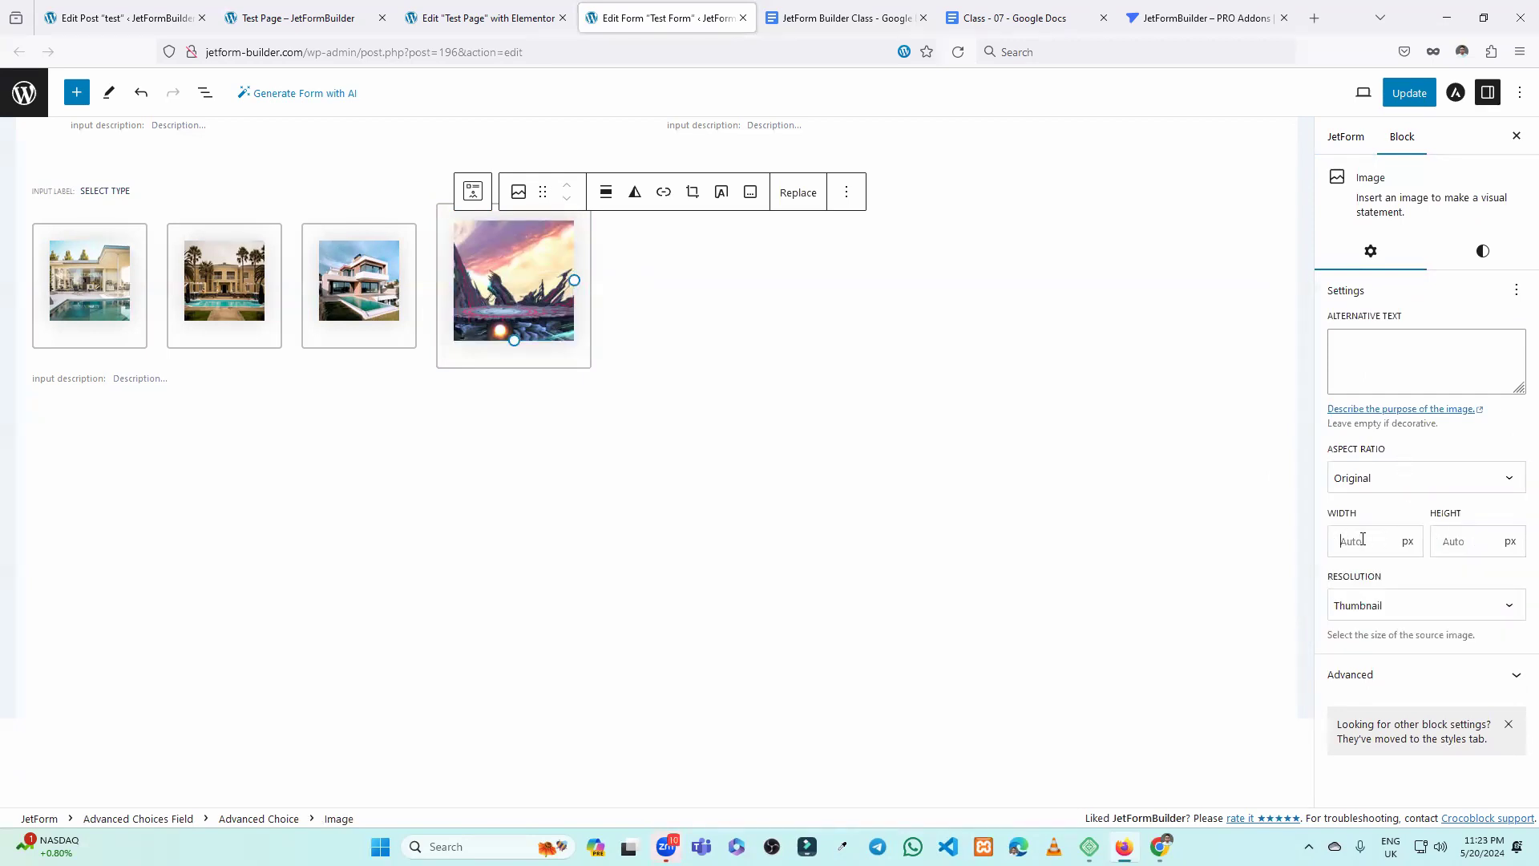
{"action": "left_click", "coordinate": [1411, 608]}
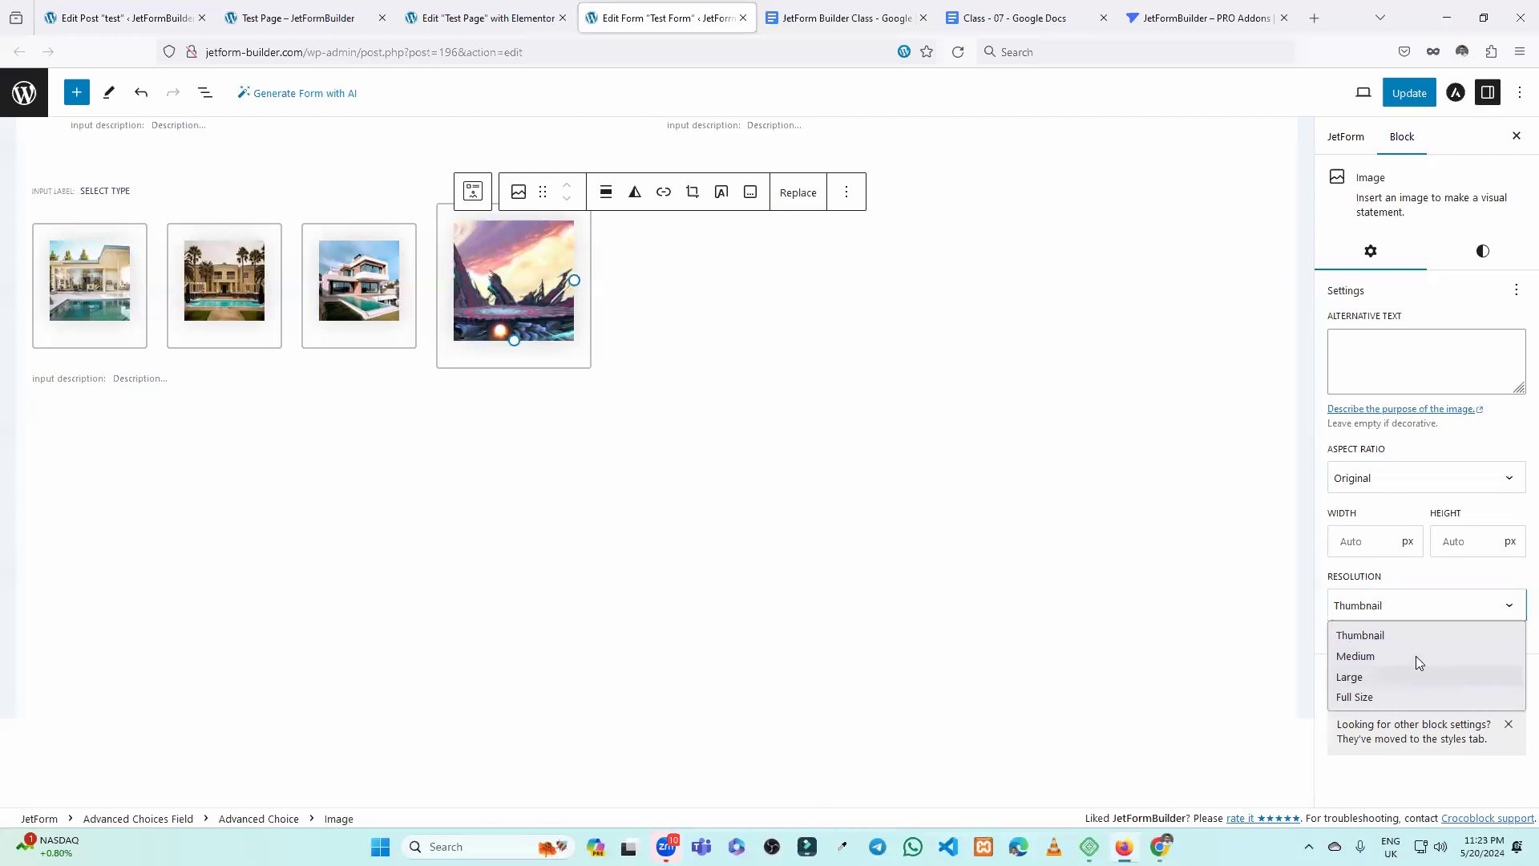
Save the Test Form and reload the front-end Test Page to check the fourth image choice.
{"action": "left_click", "coordinate": [1408, 93]}
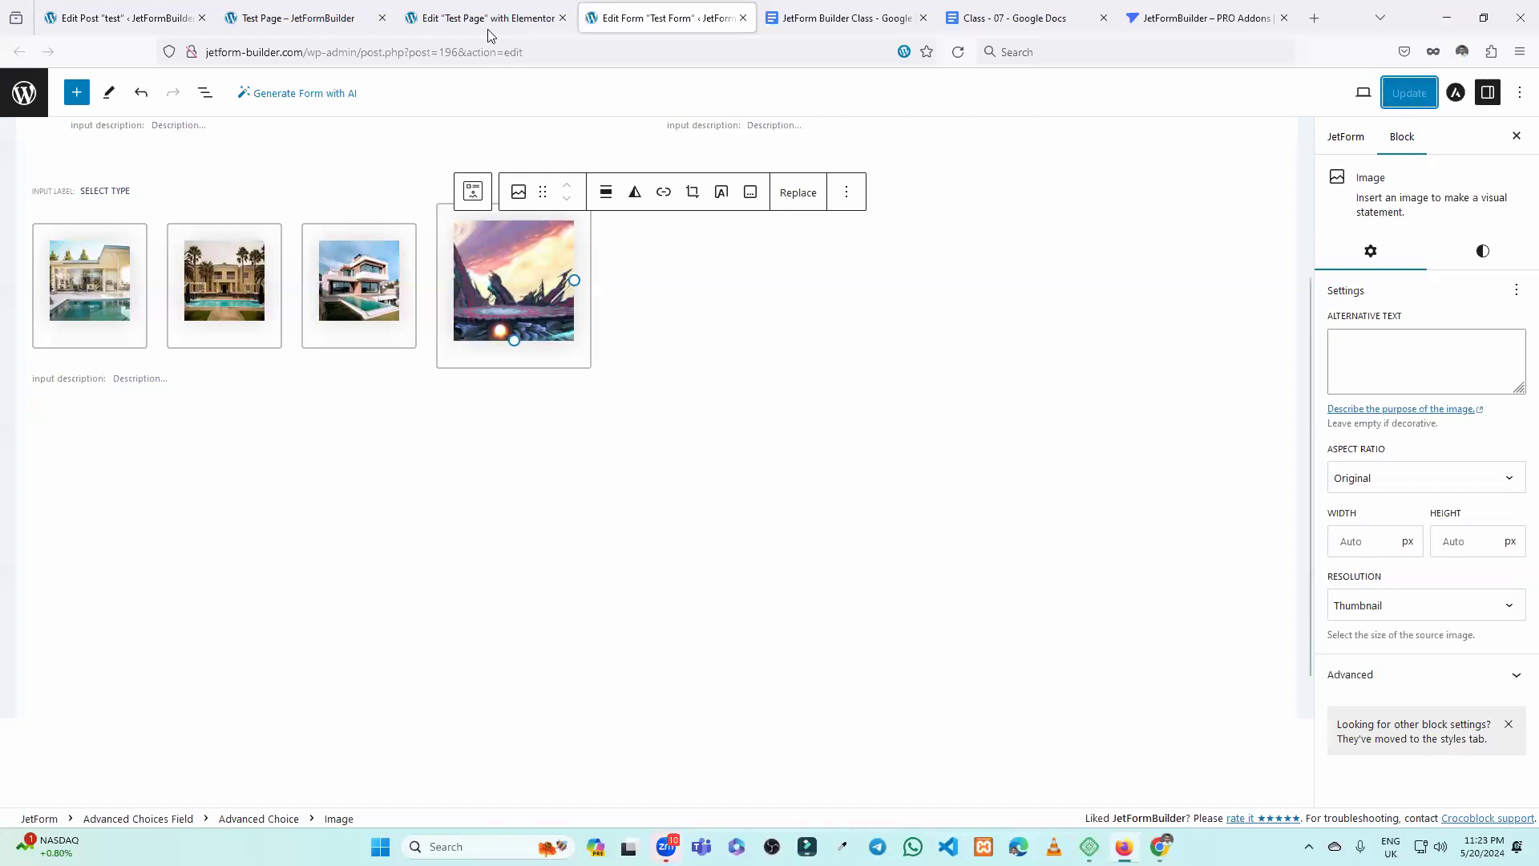
{"action": "left_click", "coordinate": [290, 11]}
{"action": "left_click", "coordinate": [958, 52]}
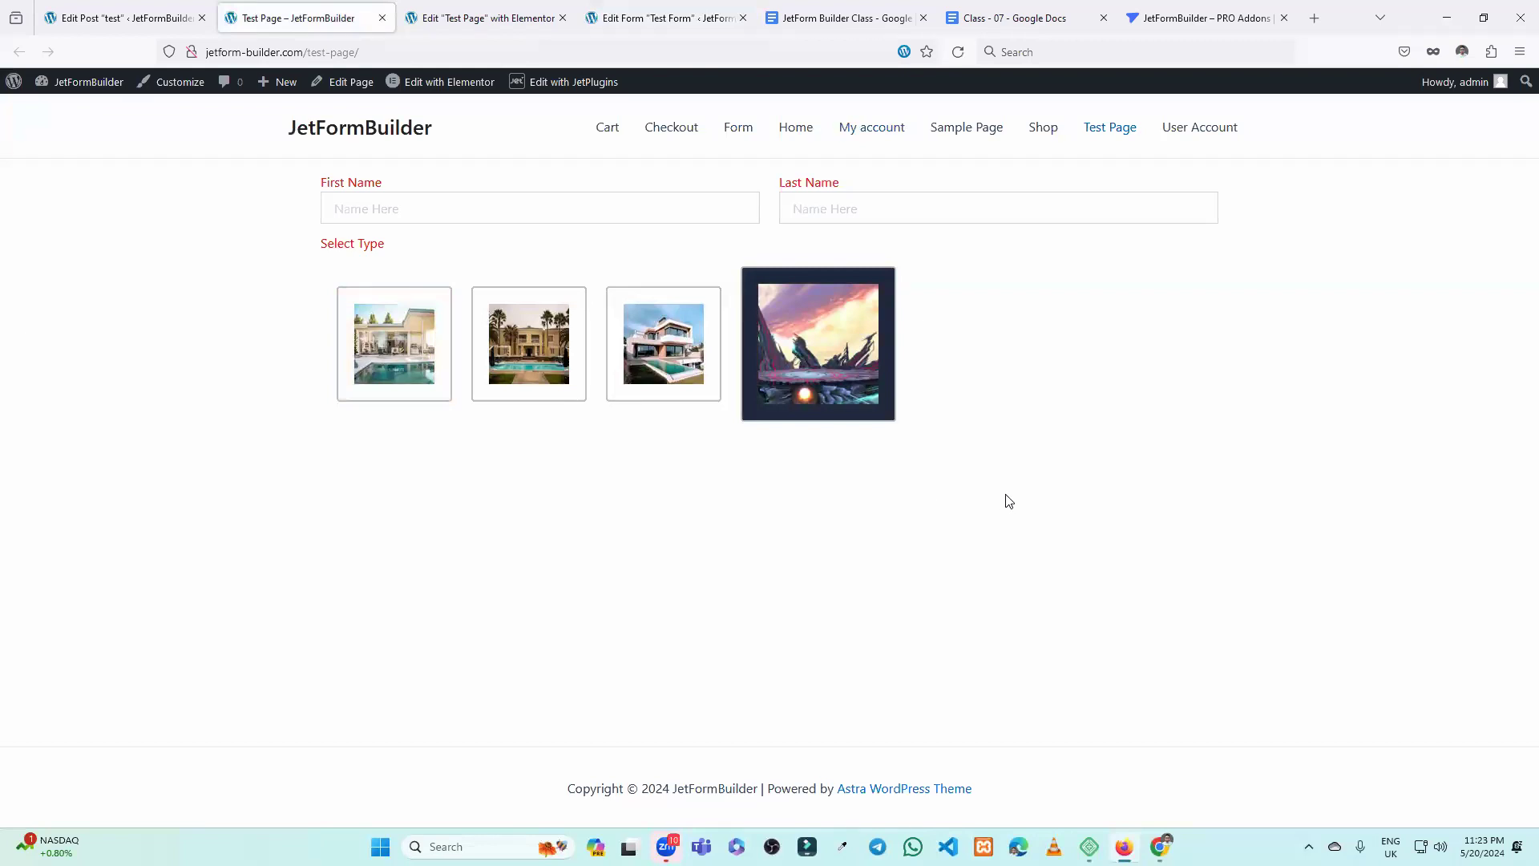
Return to the Test Form editor and insert a Form Page Break below the Select Type field.
{"action": "left_click", "coordinate": [665, 16]}
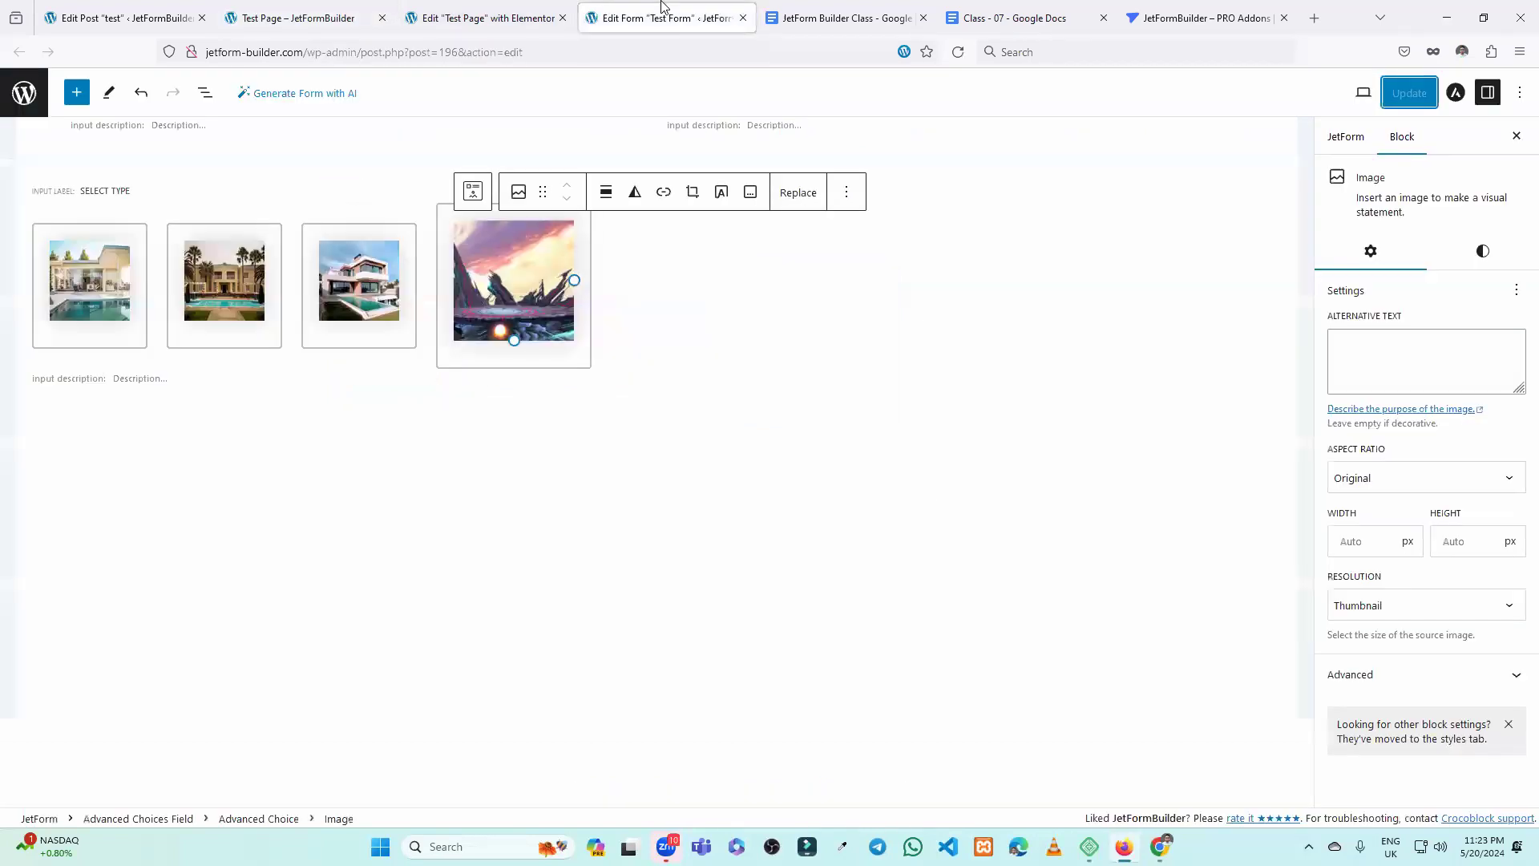
{"action": "left_click", "coordinate": [578, 466]}
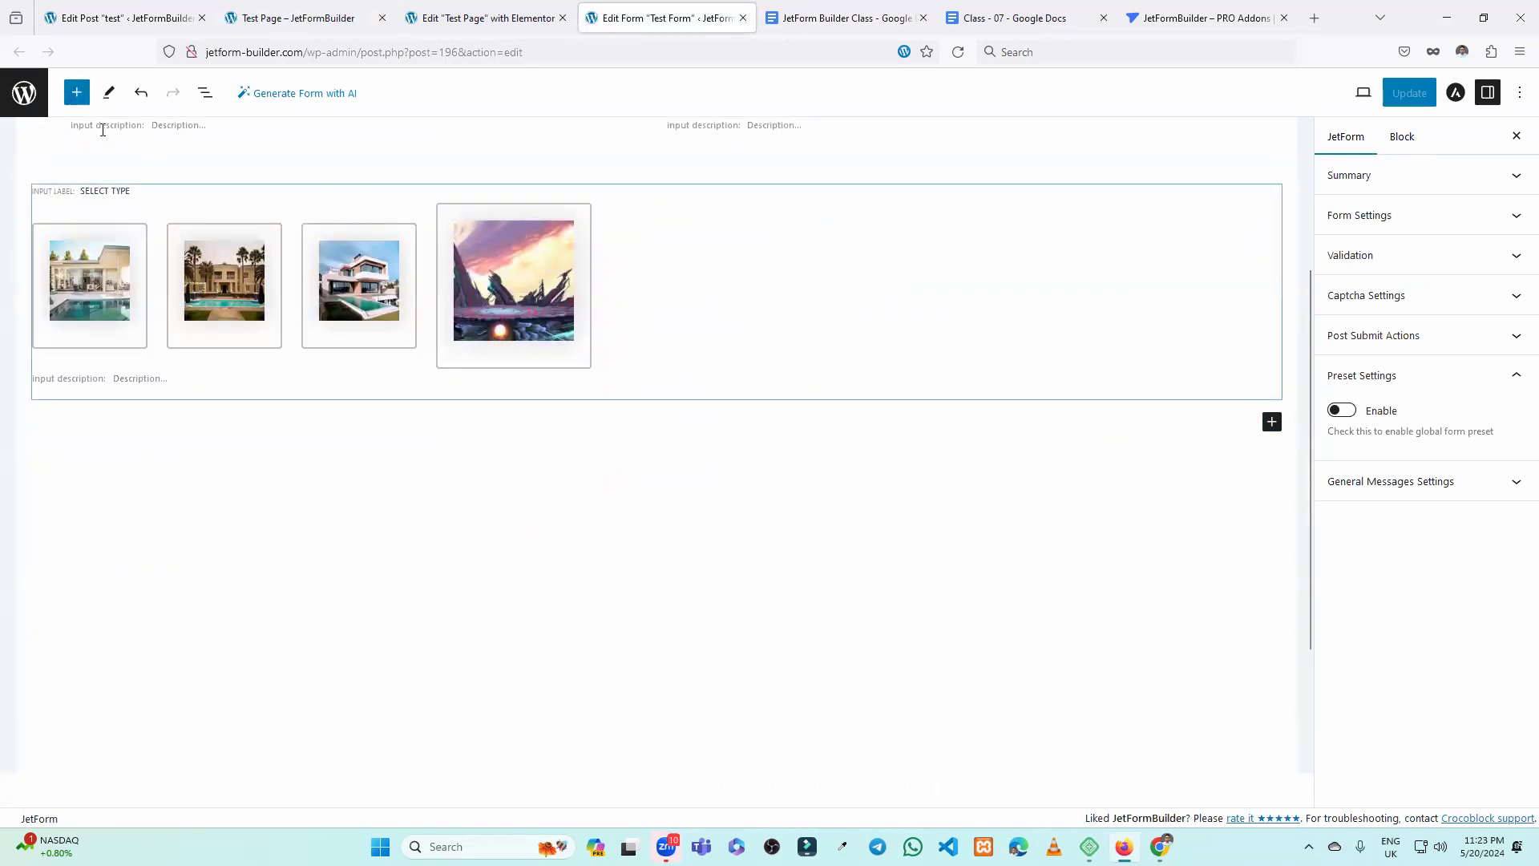
{"action": "left_click", "coordinate": [75, 93]}
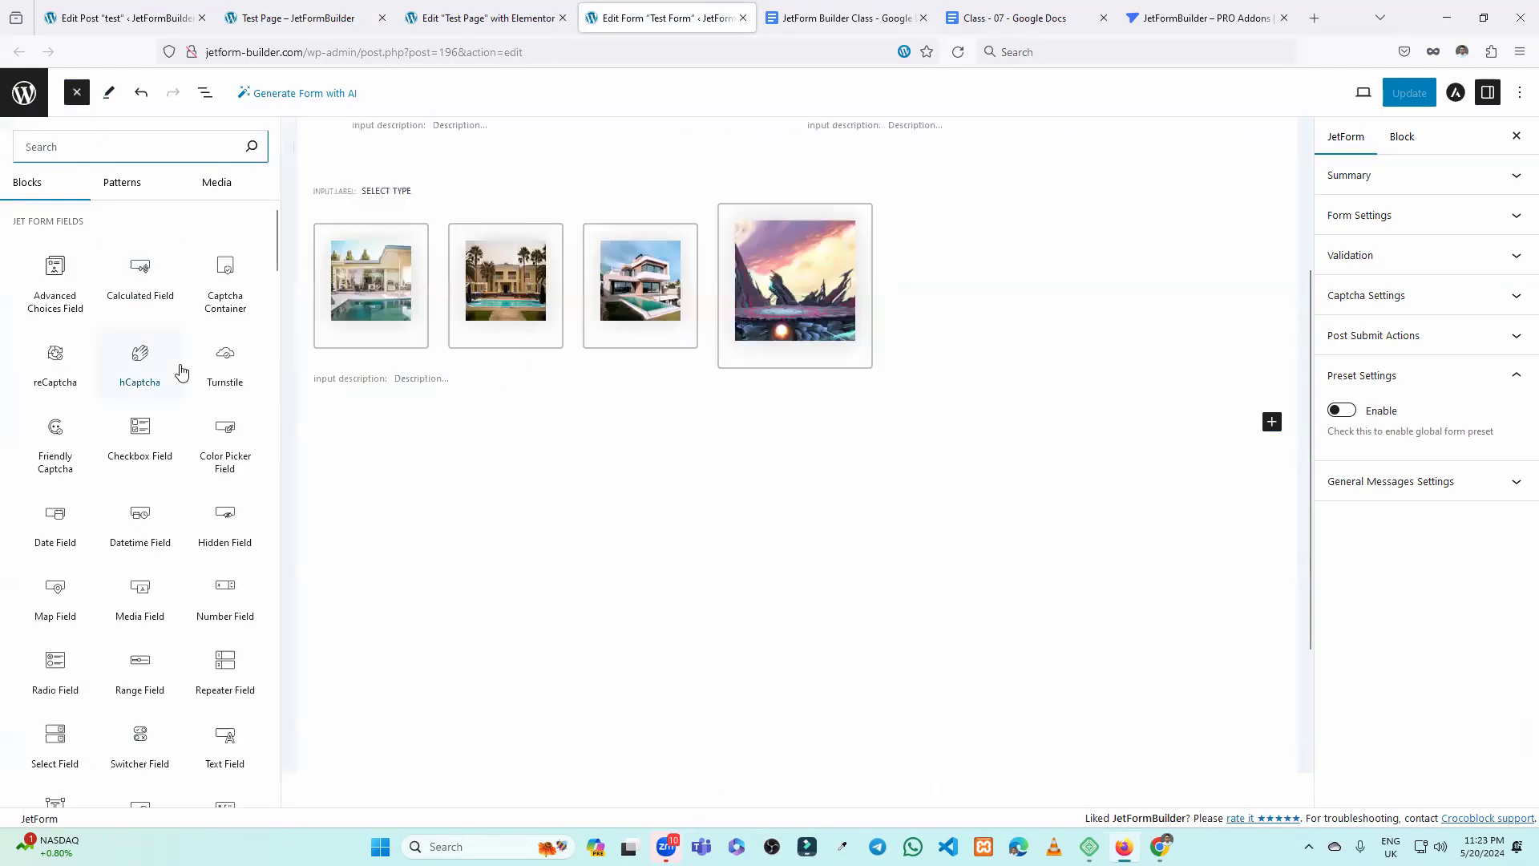
{"action": "scroll", "coordinate": [199, 454], "scroll_direction": "down", "scroll_amount": 4}
{"action": "scroll", "coordinate": [198, 453], "scroll_direction": "down", "scroll_amount": 4}
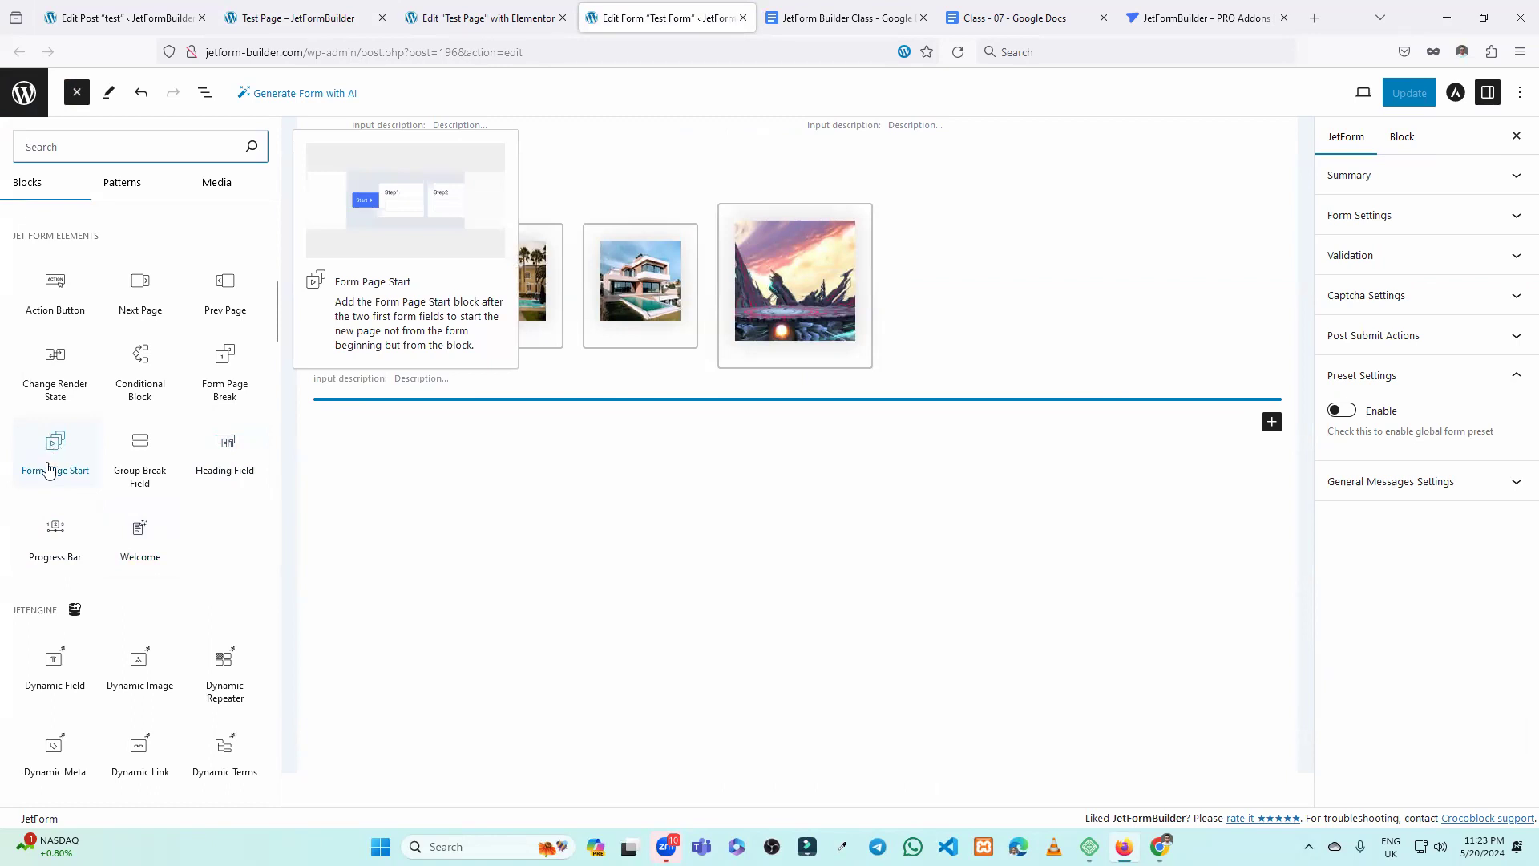
{"action": "left_click", "coordinate": [223, 368]}
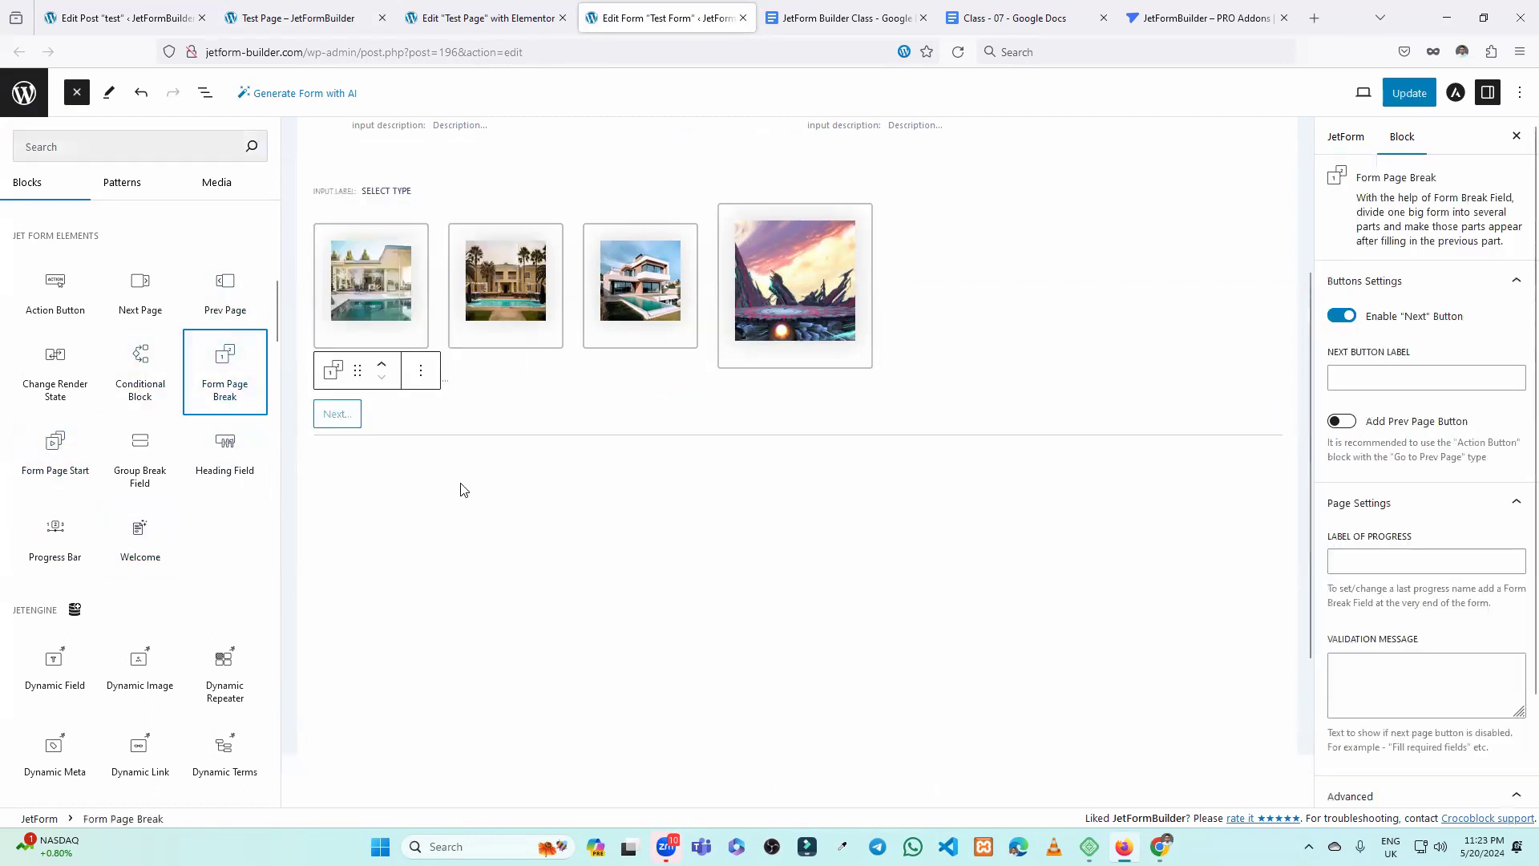
Set the Form Page Break's next button label to "Next".
{"action": "left_click", "coordinate": [461, 489]}
{"action": "left_click", "coordinate": [203, 409]}
{"action": "left_click", "coordinate": [1372, 383]}
{"action": "type", "text": "Next"}
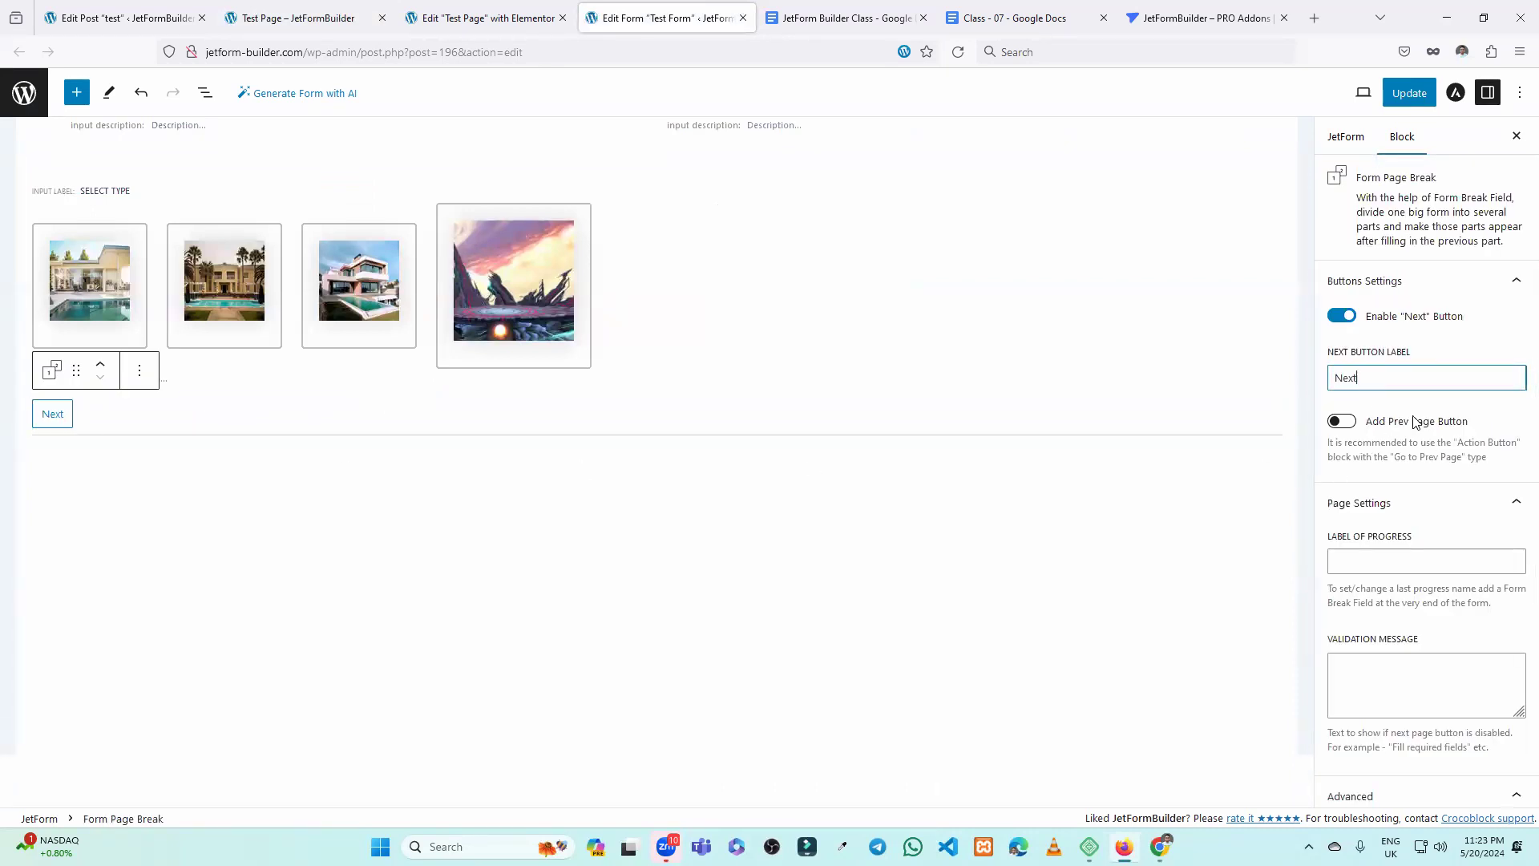
Try the Prev Page button on the Form Page Break and turn it off again.
{"action": "left_click", "coordinate": [1515, 334]}
{"action": "left_click", "coordinate": [1339, 423]}
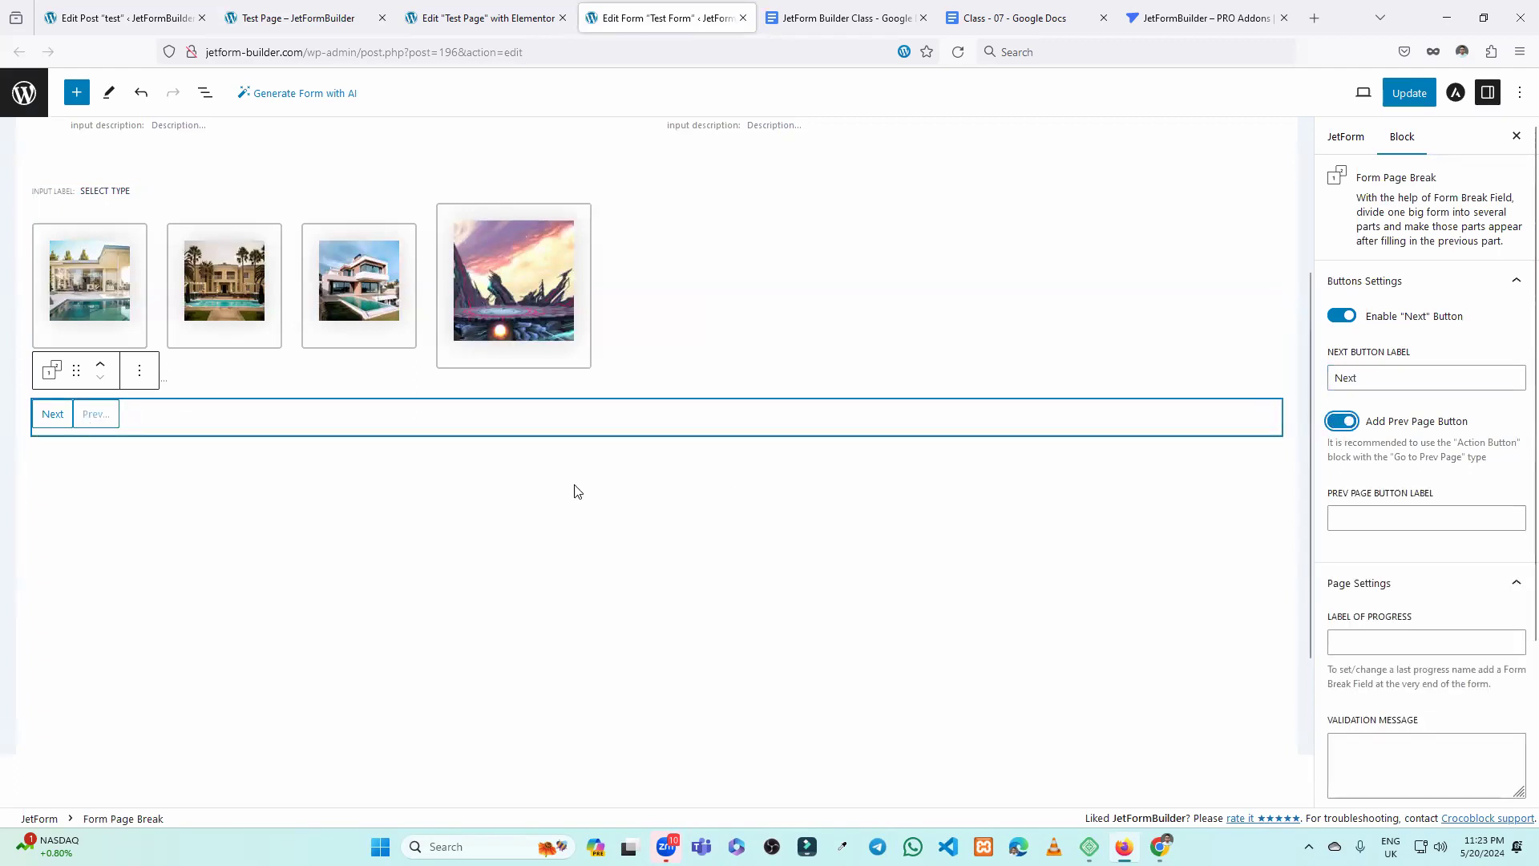
{"action": "left_click", "coordinate": [1340, 422]}
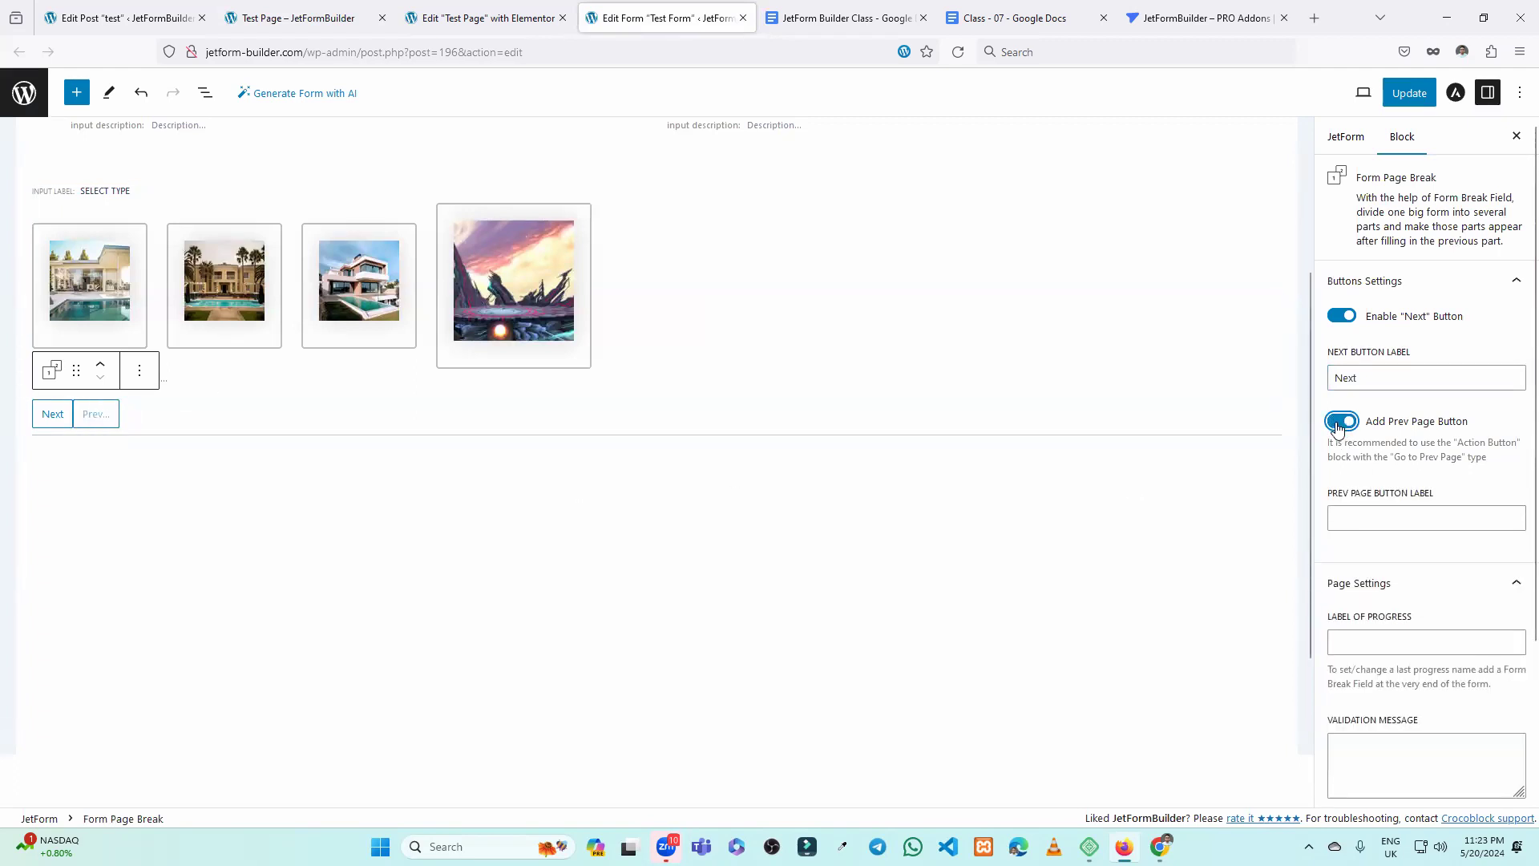
{"action": "left_click", "coordinate": [1357, 518]}
{"action": "left_click", "coordinate": [1340, 422]}
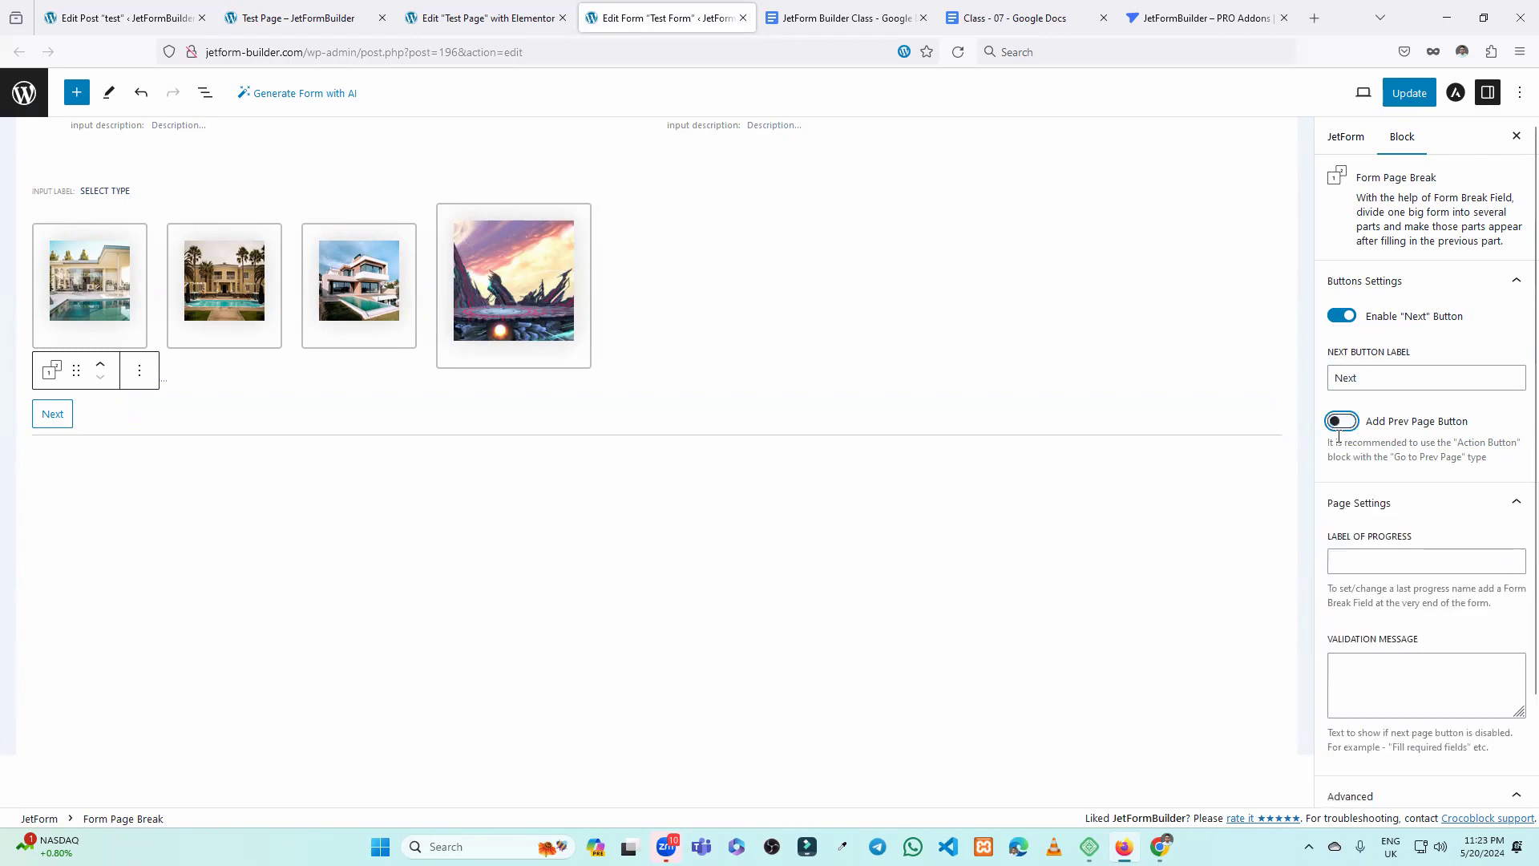
Add a Text Field below the Form Page Break and label it "Test".
{"action": "left_click", "coordinate": [206, 539]}
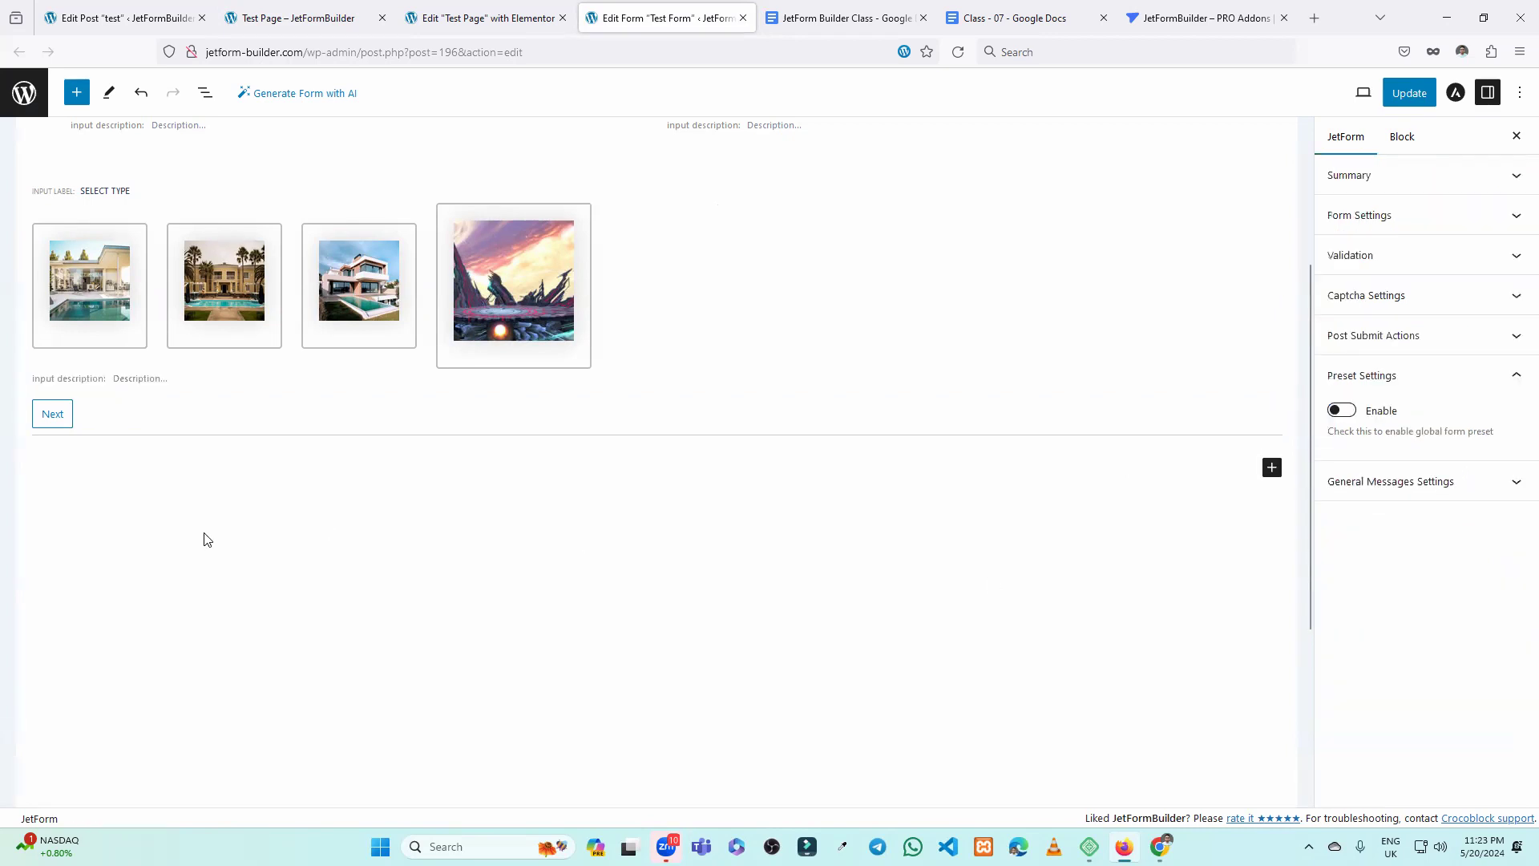
{"action": "left_click", "coordinate": [1271, 466]}
{"action": "left_click", "coordinate": [1063, 581]}
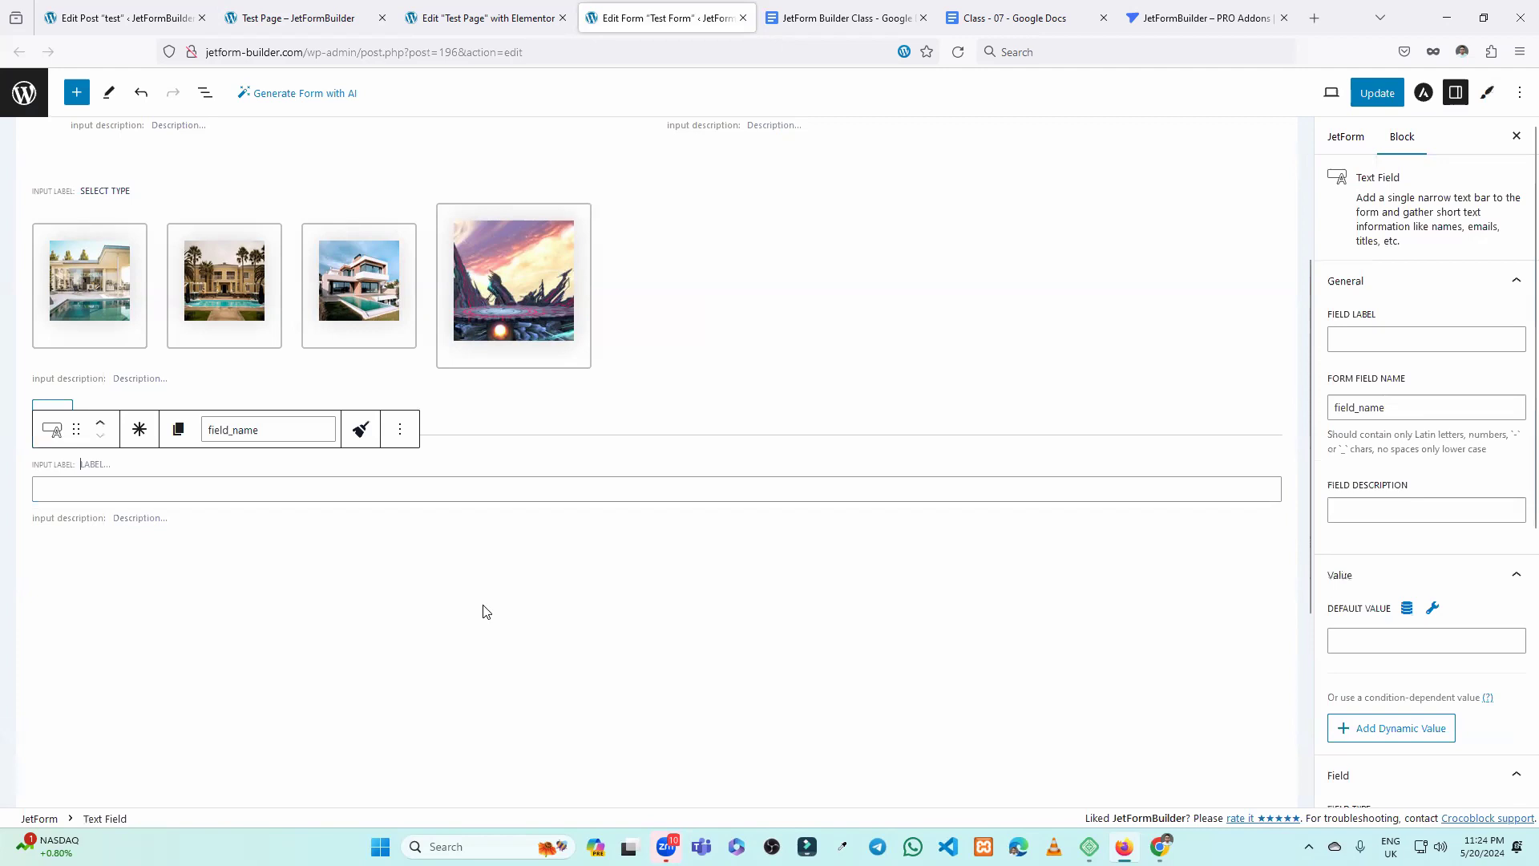
{"action": "left_click", "coordinate": [1372, 341]}
{"action": "type", "text": "Test"}
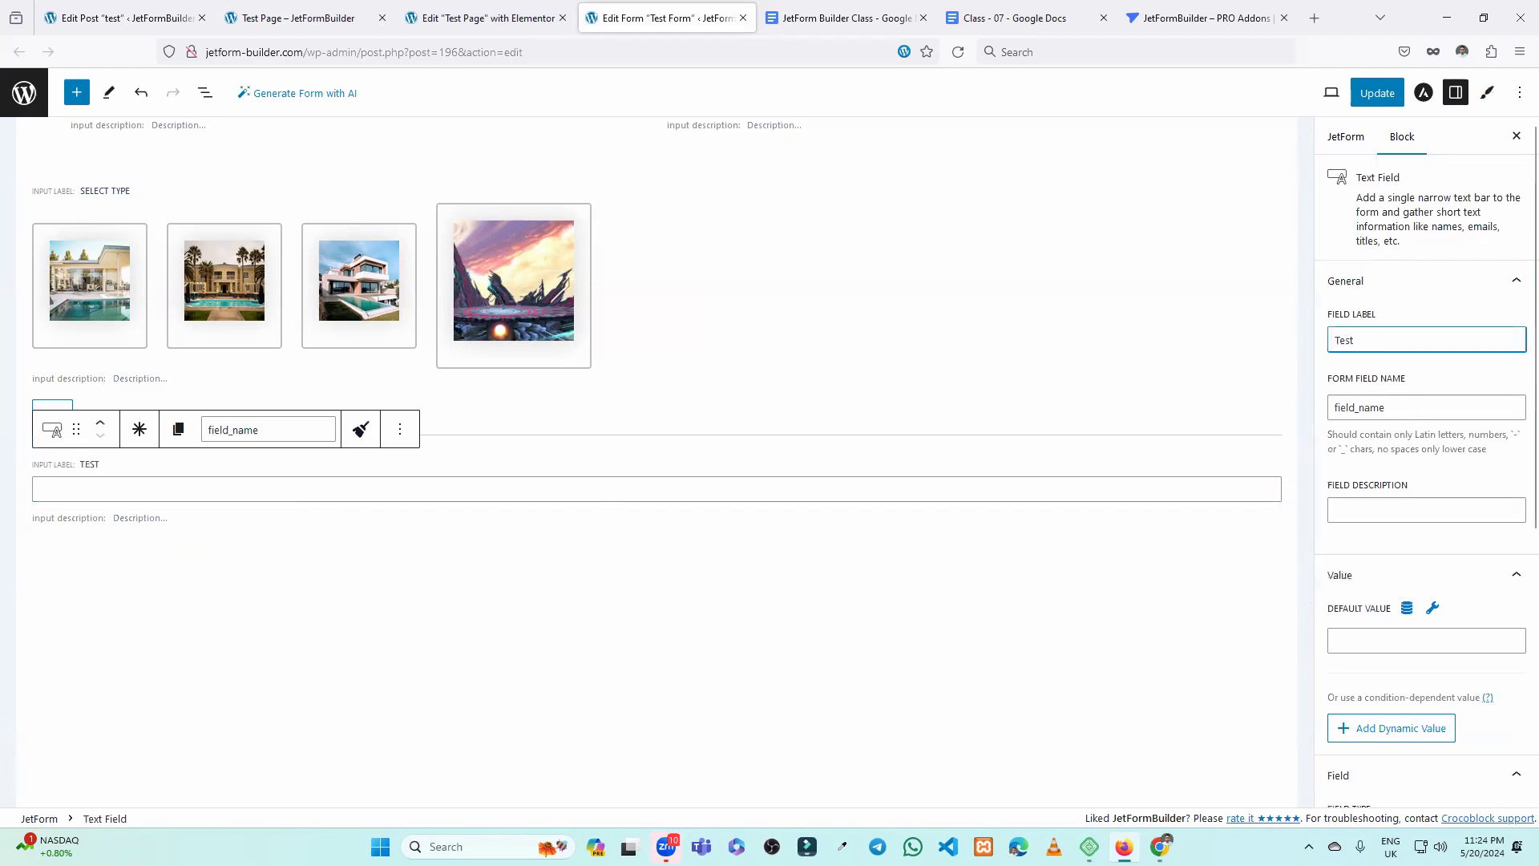
Add a submit Action Button below the Test text field.
{"action": "left_click", "coordinate": [471, 601]}
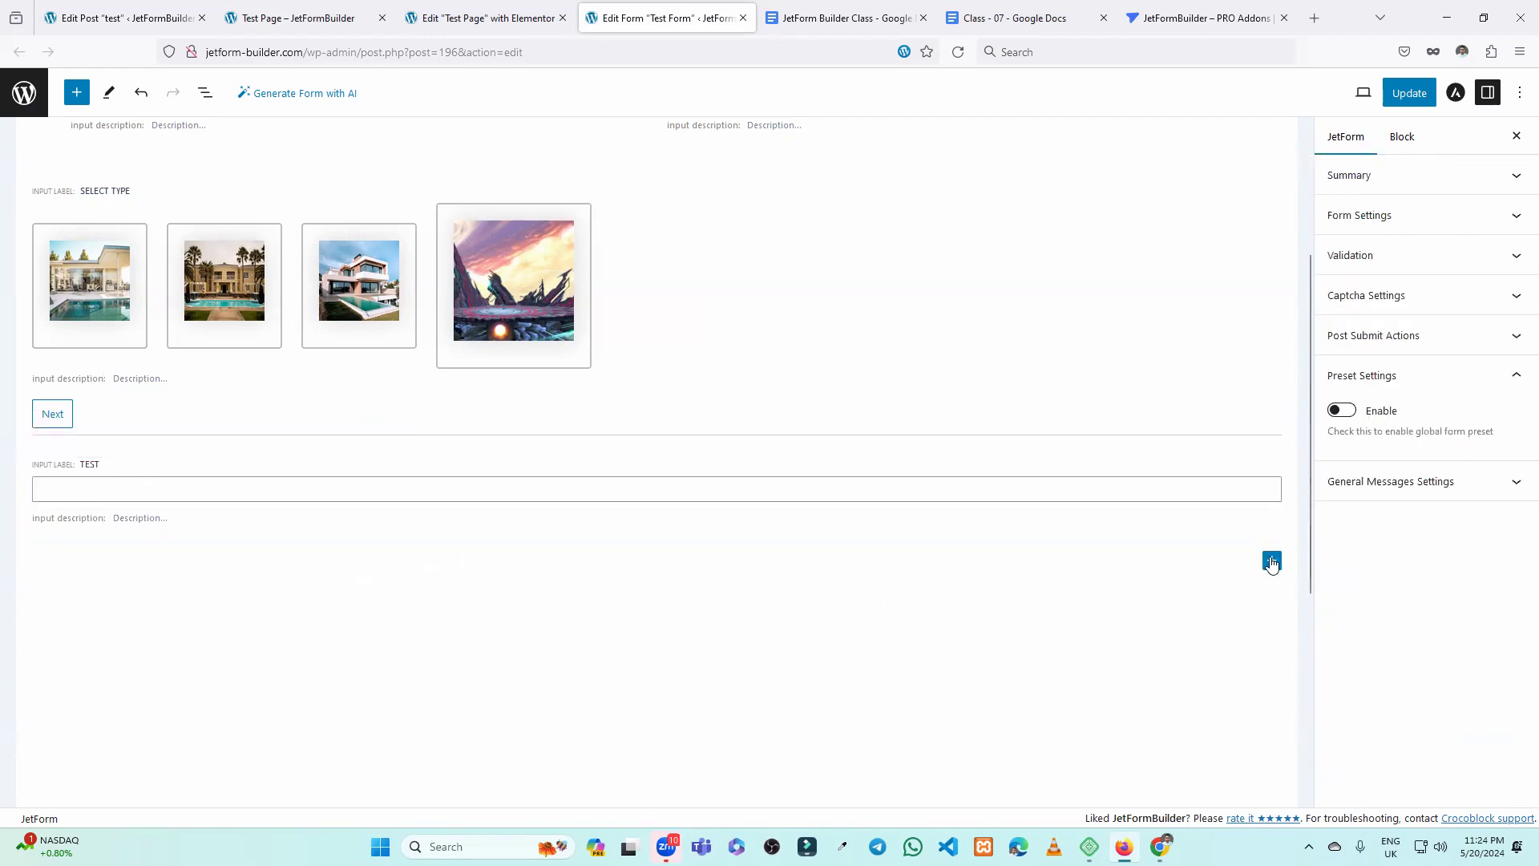
{"action": "left_click", "coordinate": [1272, 562]}
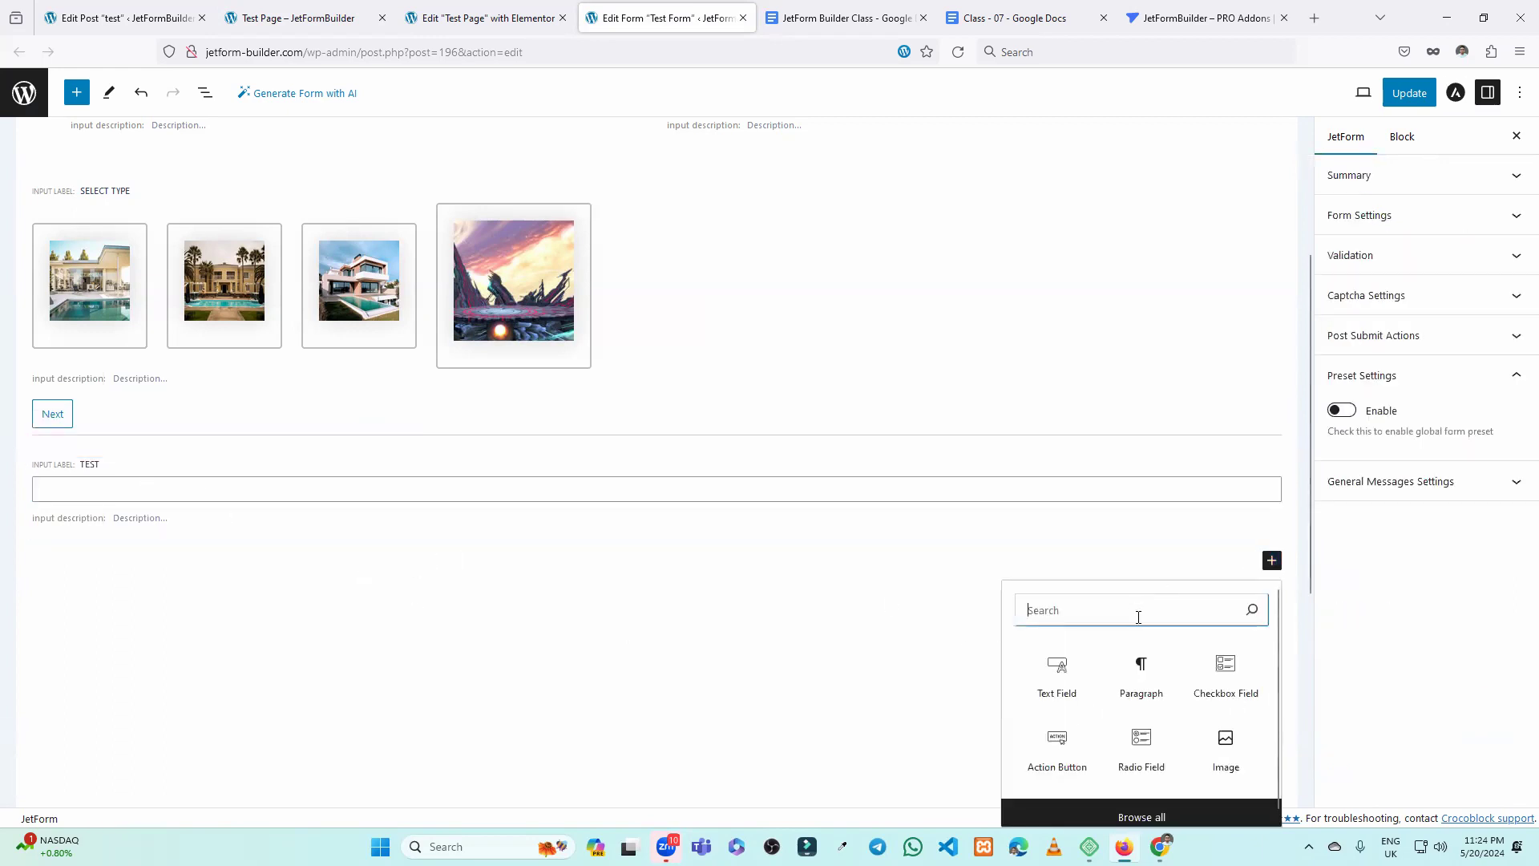
{"action": "left_click", "coordinate": [1050, 738]}
Update the form, reload the Test Page and try its Next button and the second page's Test field.
{"action": "left_click", "coordinate": [1383, 96]}
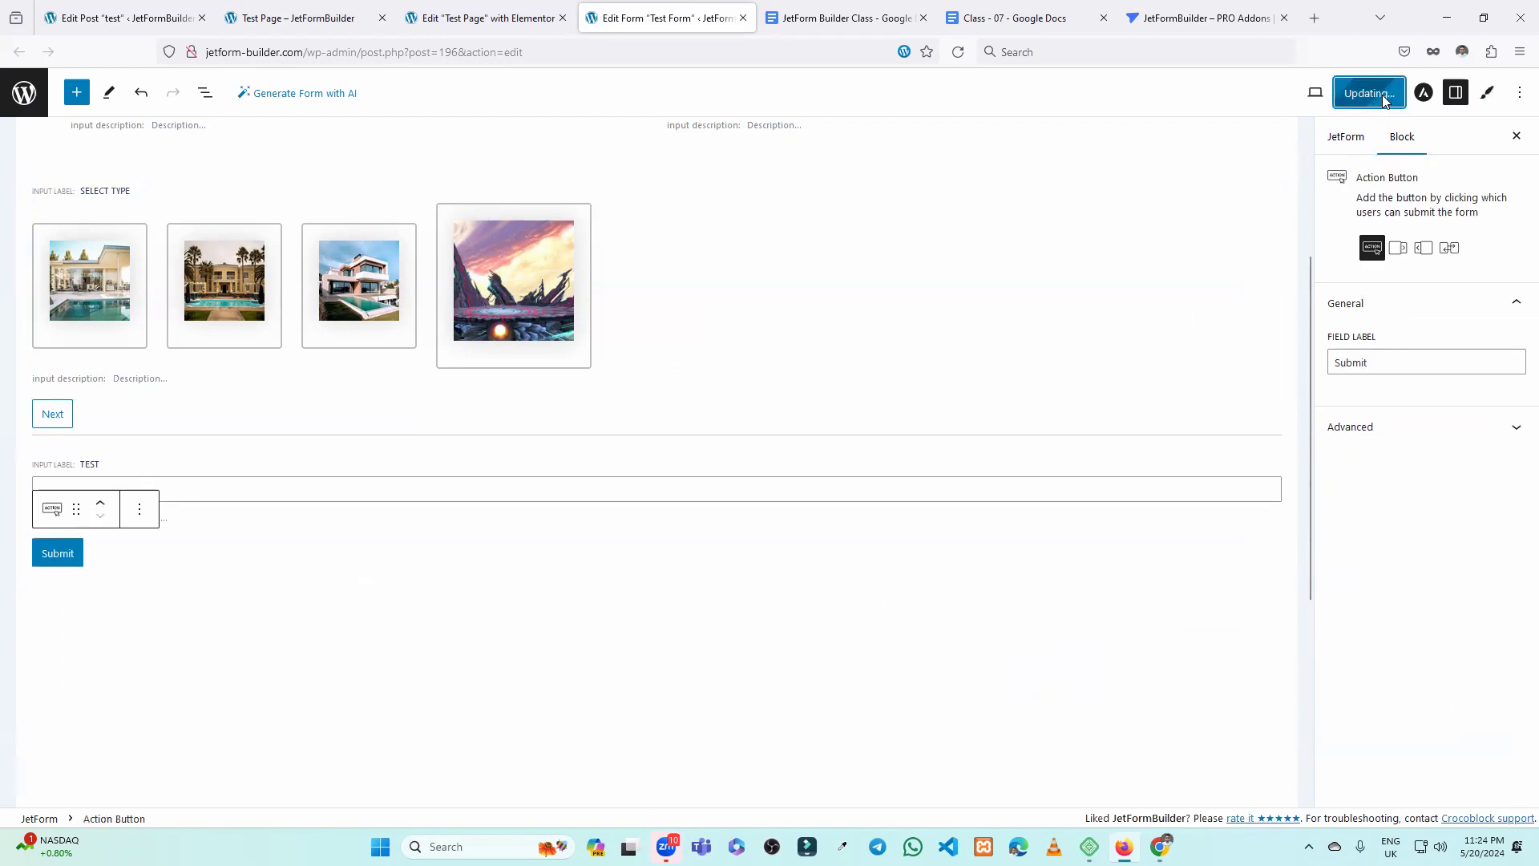
{"action": "left_click", "coordinate": [332, 14]}
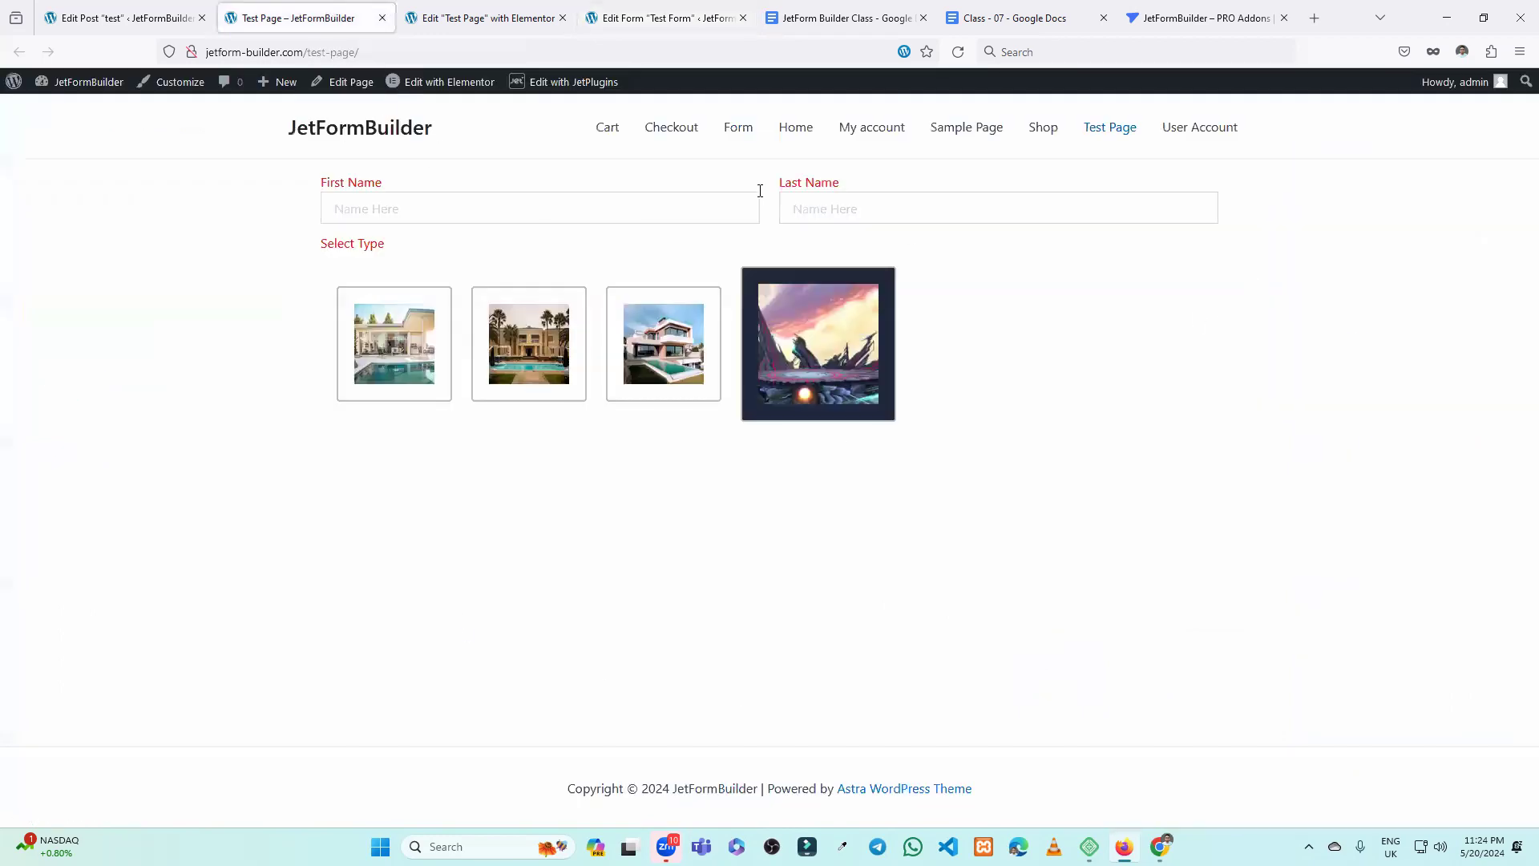
{"action": "left_click", "coordinate": [957, 52]}
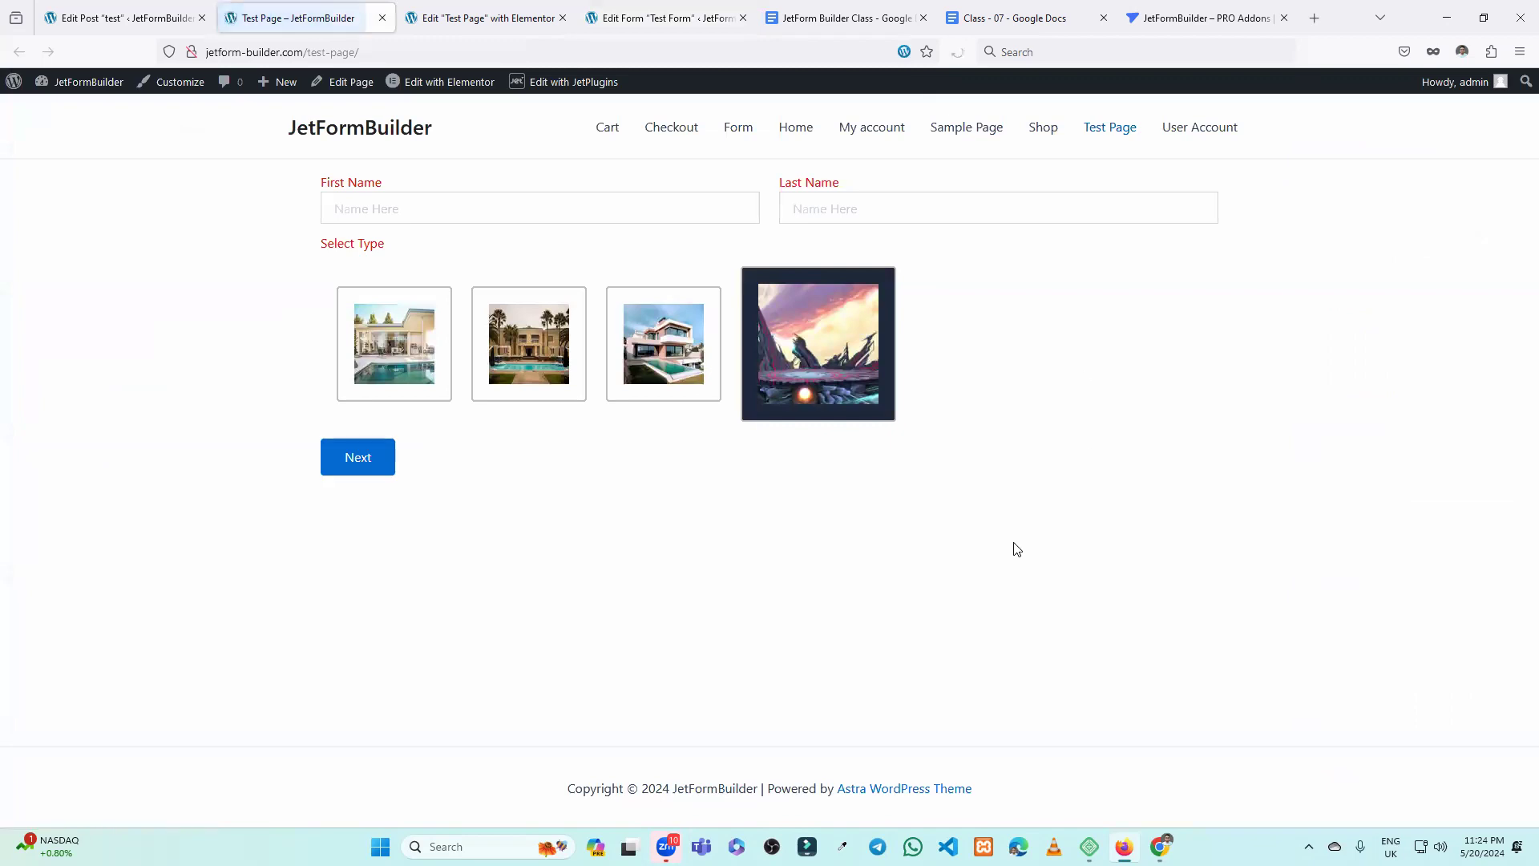
{"action": "left_click", "coordinate": [350, 472]}
{"action": "left_click", "coordinate": [394, 215]}
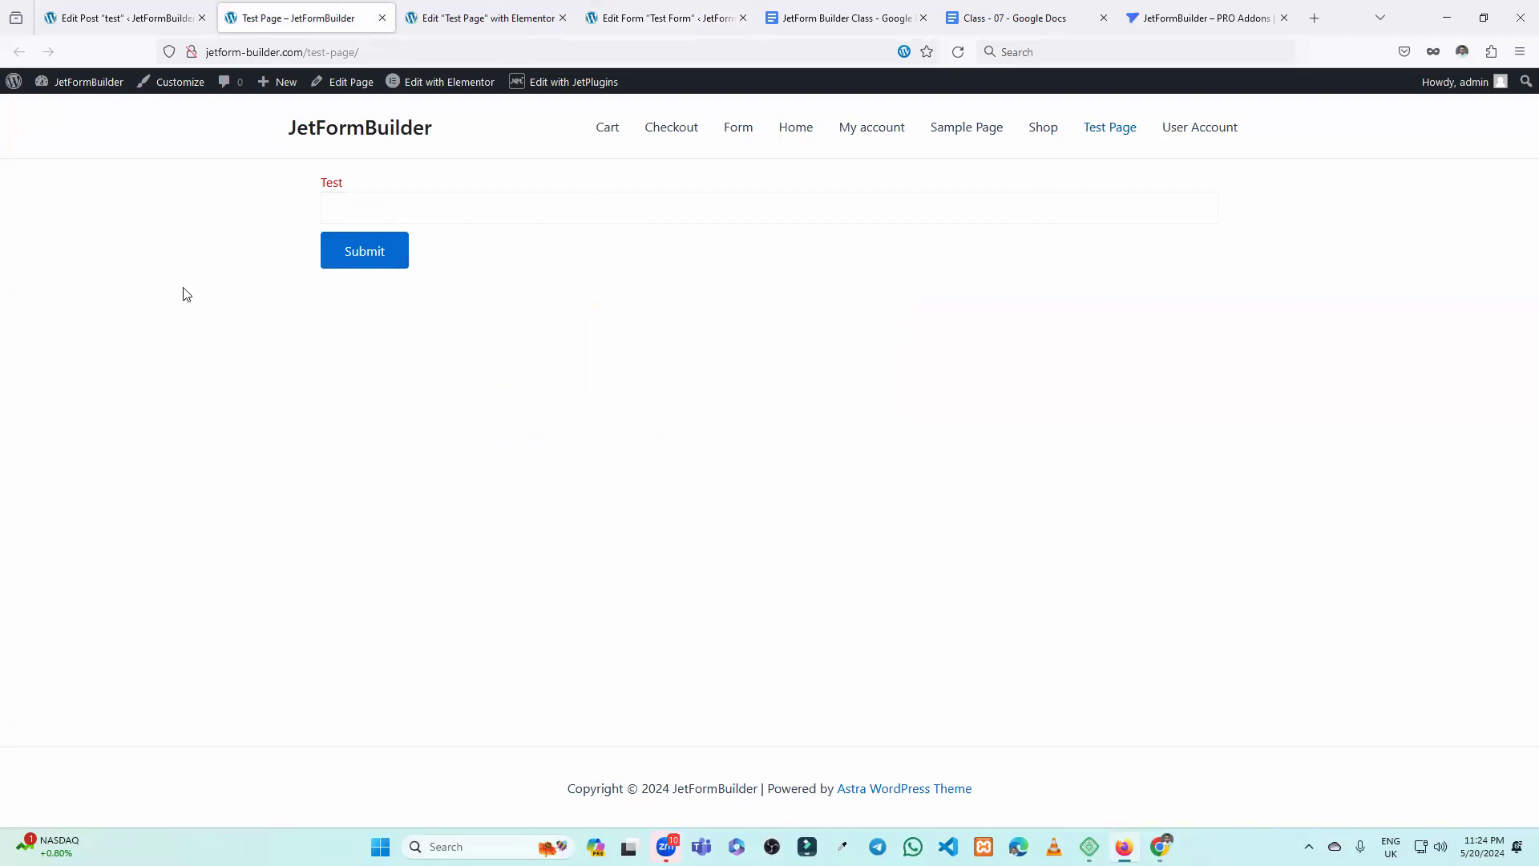
{"action": "left_click", "coordinate": [532, 274]}
{"action": "left_click", "coordinate": [956, 58]}
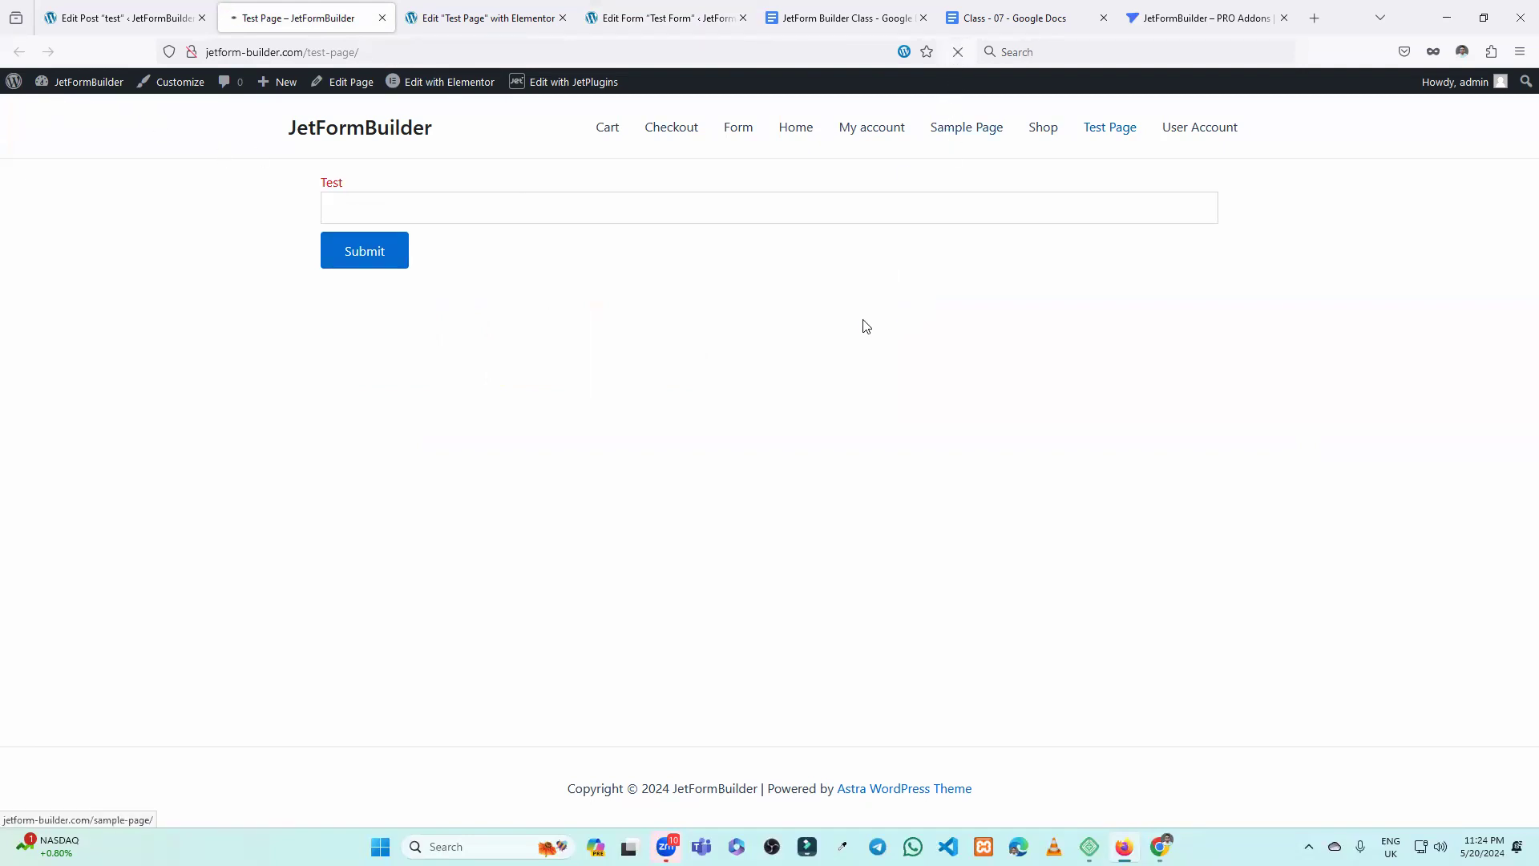
In the Test Form, add the Prev Page button to the Form Page Break and label it "Prev".
{"action": "left_click", "coordinate": [691, 16]}
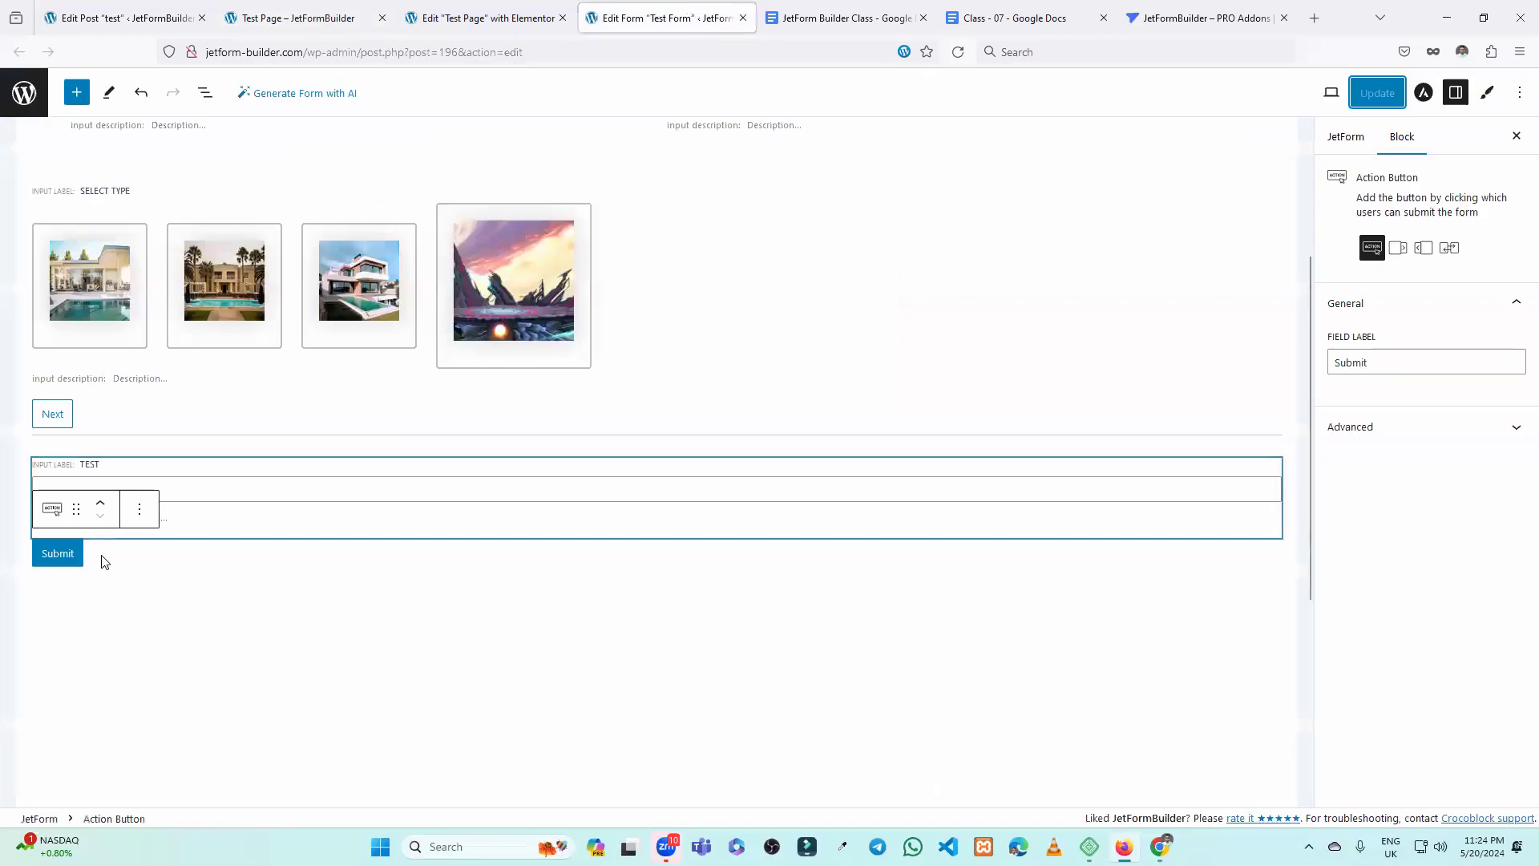
{"action": "left_click", "coordinate": [166, 608]}
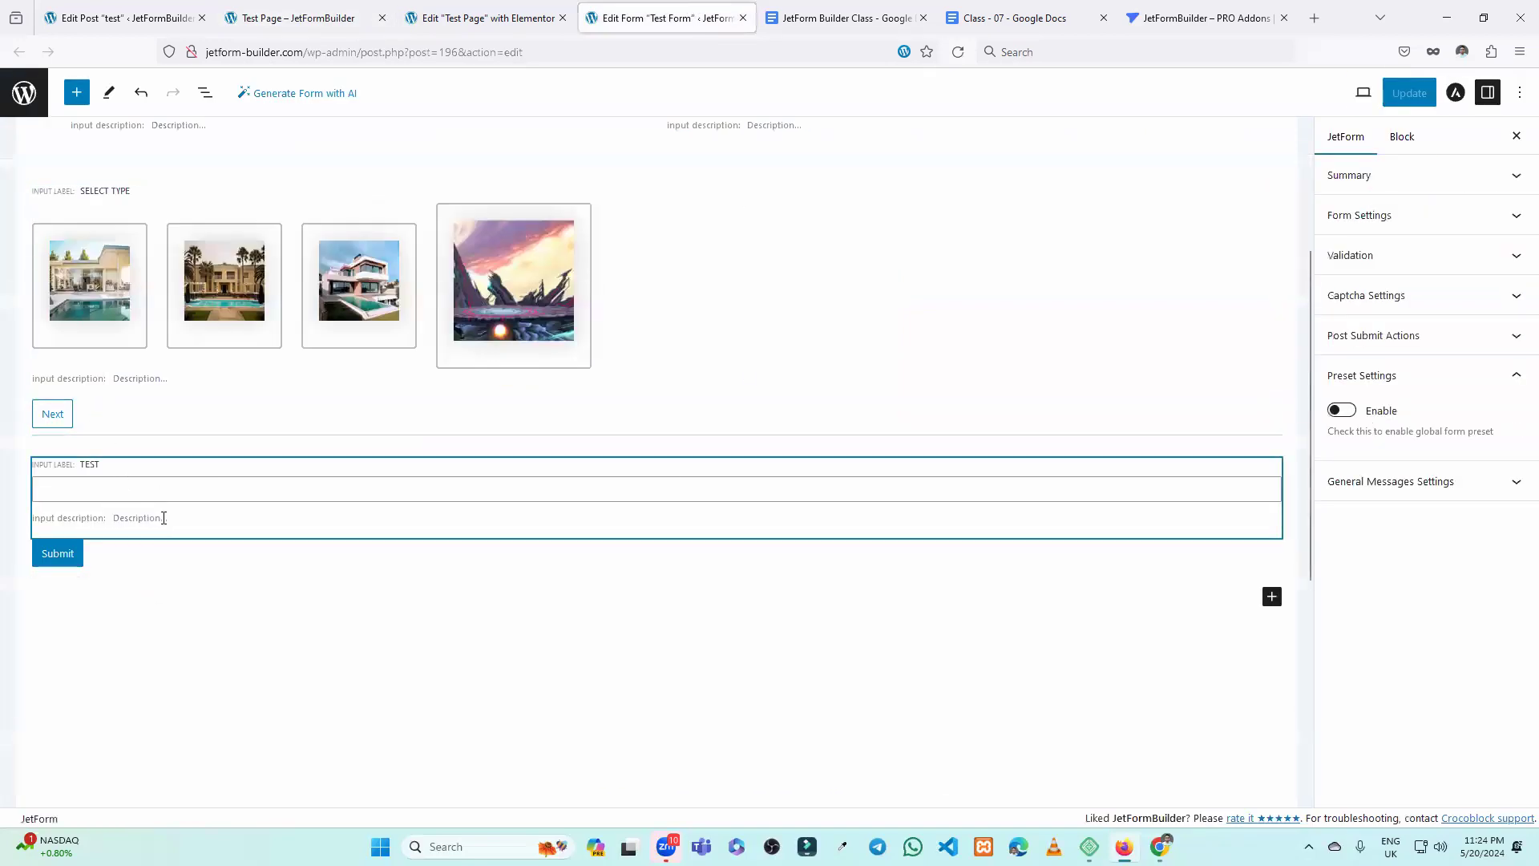
{"action": "left_click", "coordinate": [96, 417]}
{"action": "left_click", "coordinate": [1343, 421]}
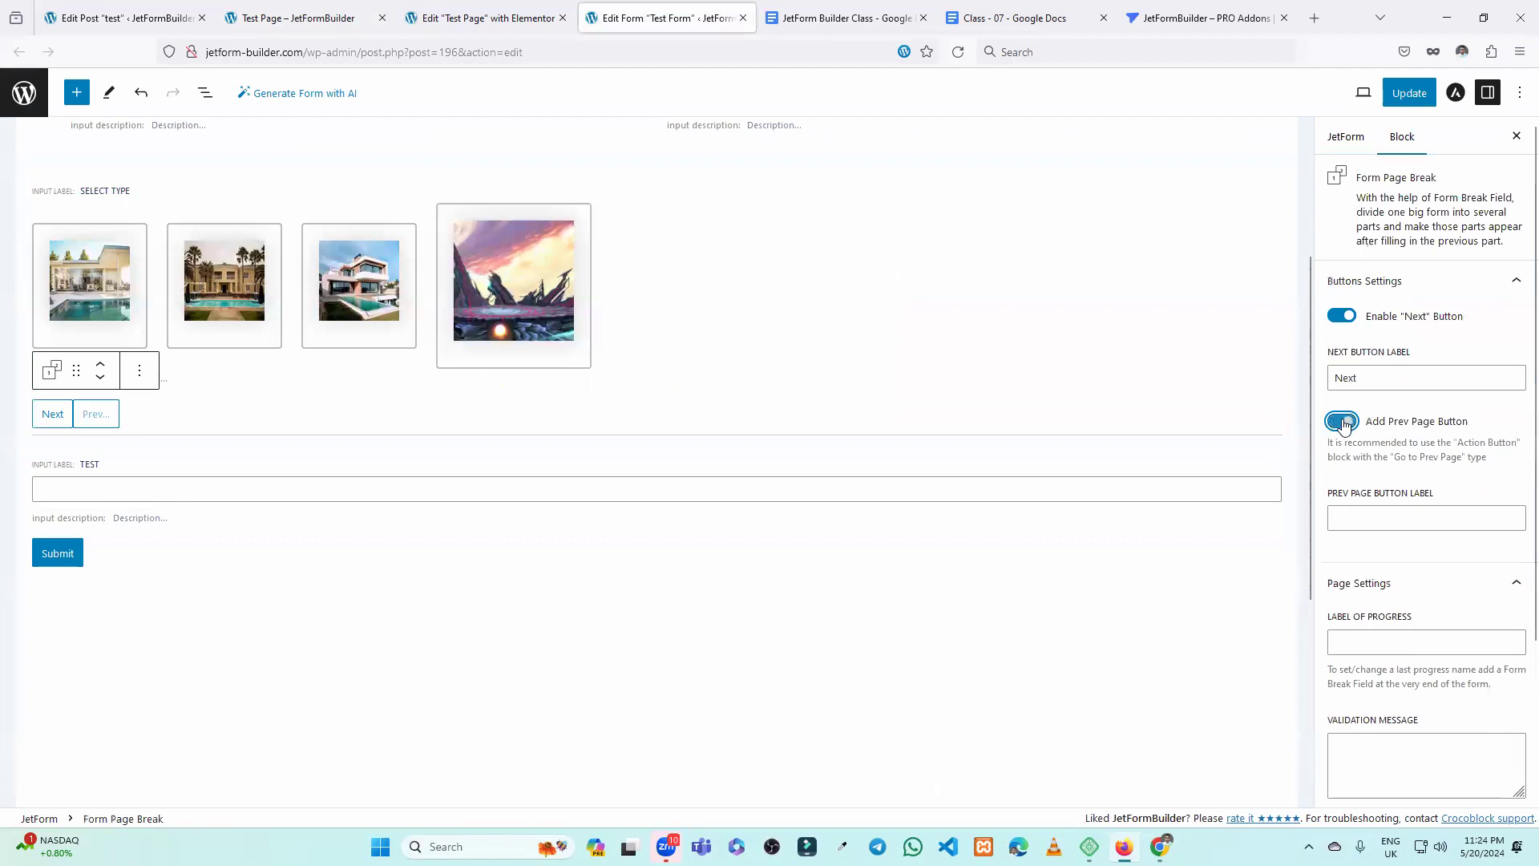
{"action": "left_click", "coordinate": [201, 629]}
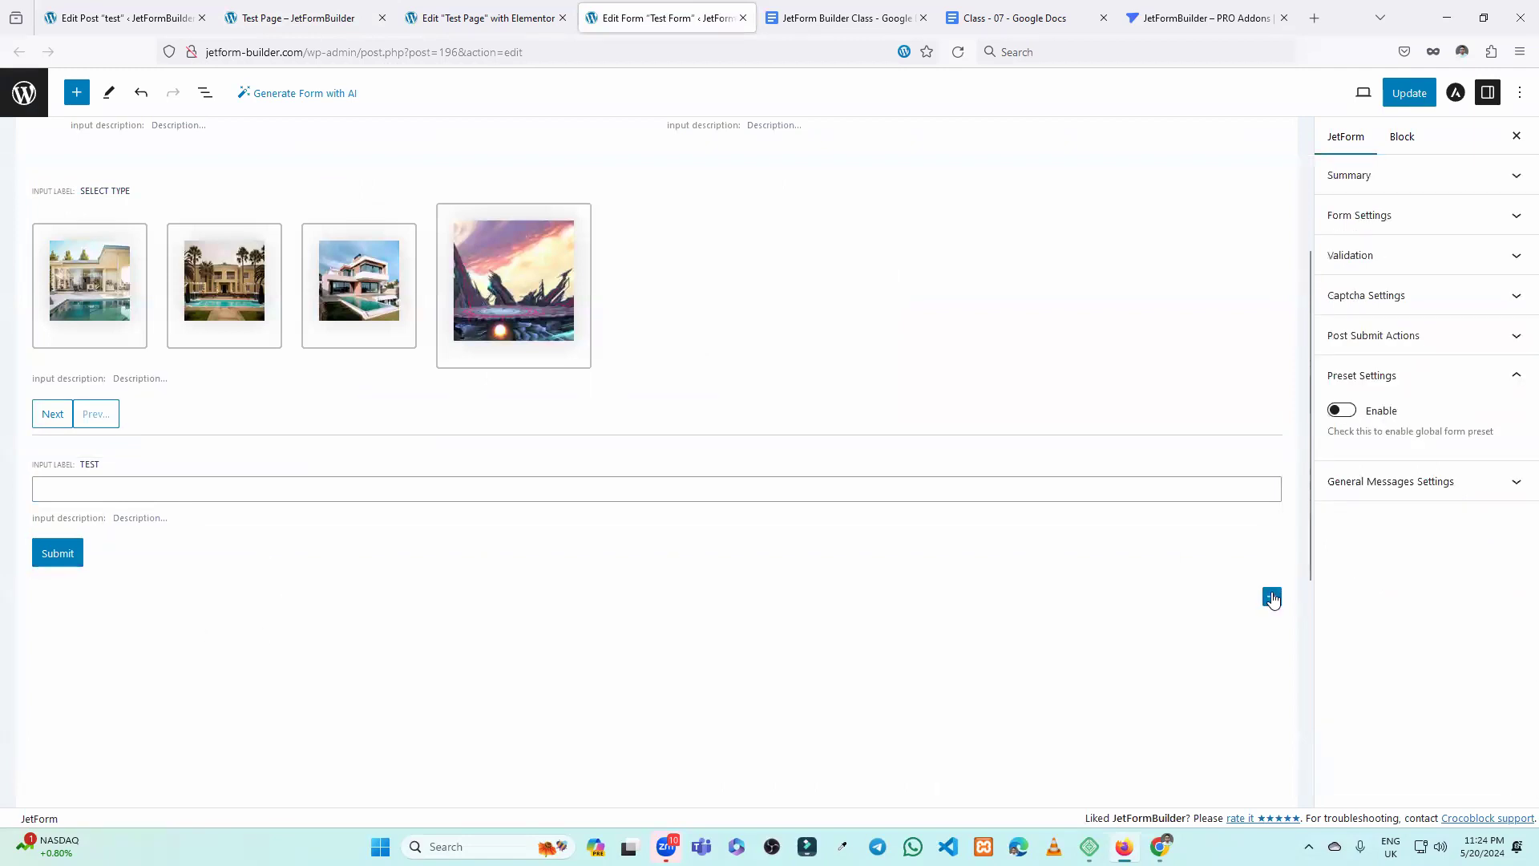
{"action": "left_click", "coordinate": [102, 417]}
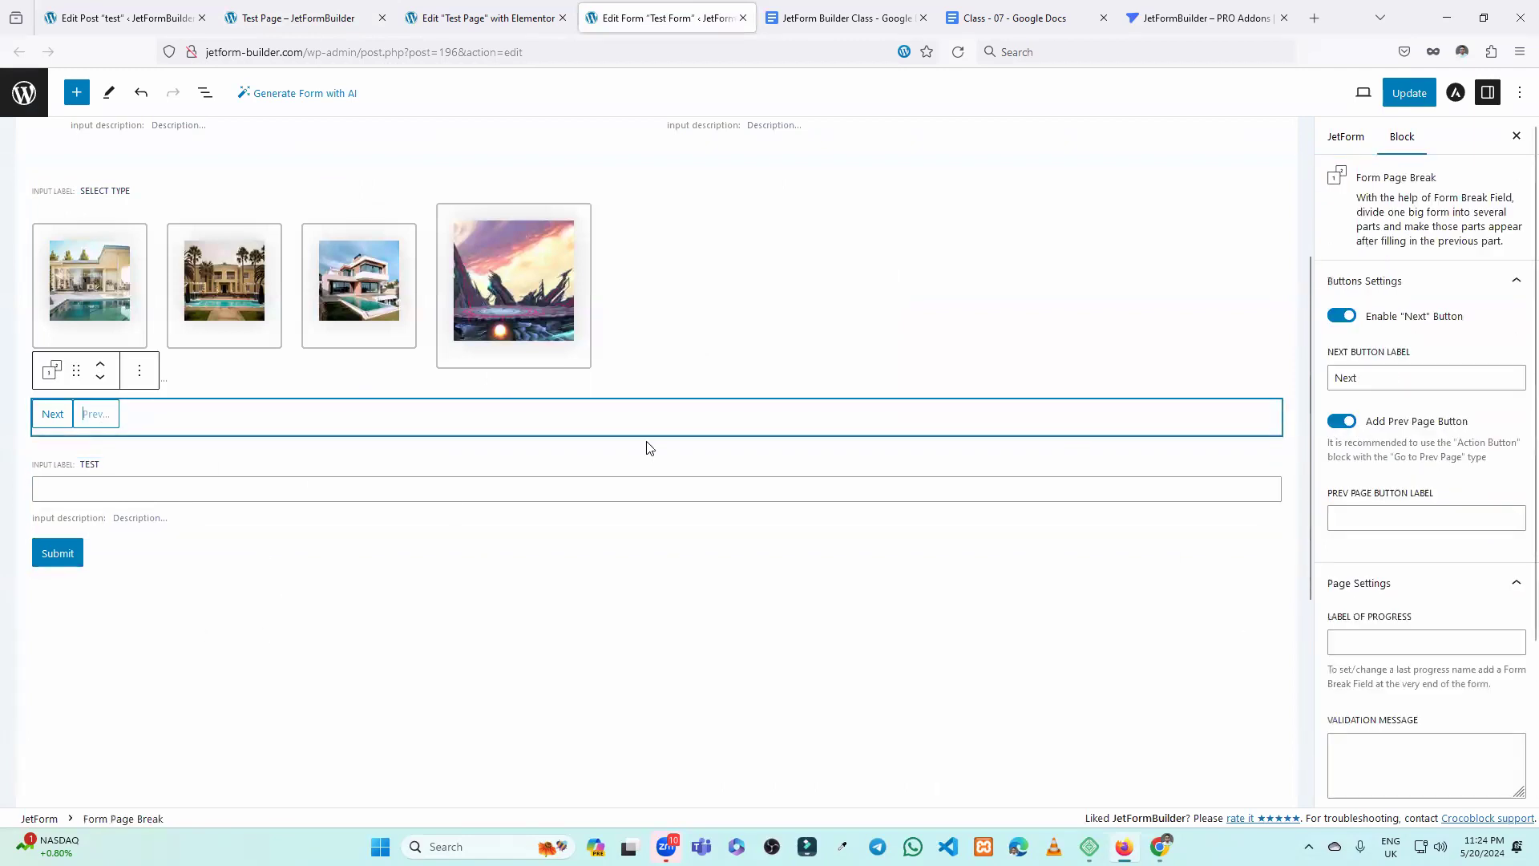
{"action": "left_click", "coordinate": [1371, 513]}
{"action": "type", "text": "Prev"}
{"action": "left_click", "coordinate": [1368, 583]}
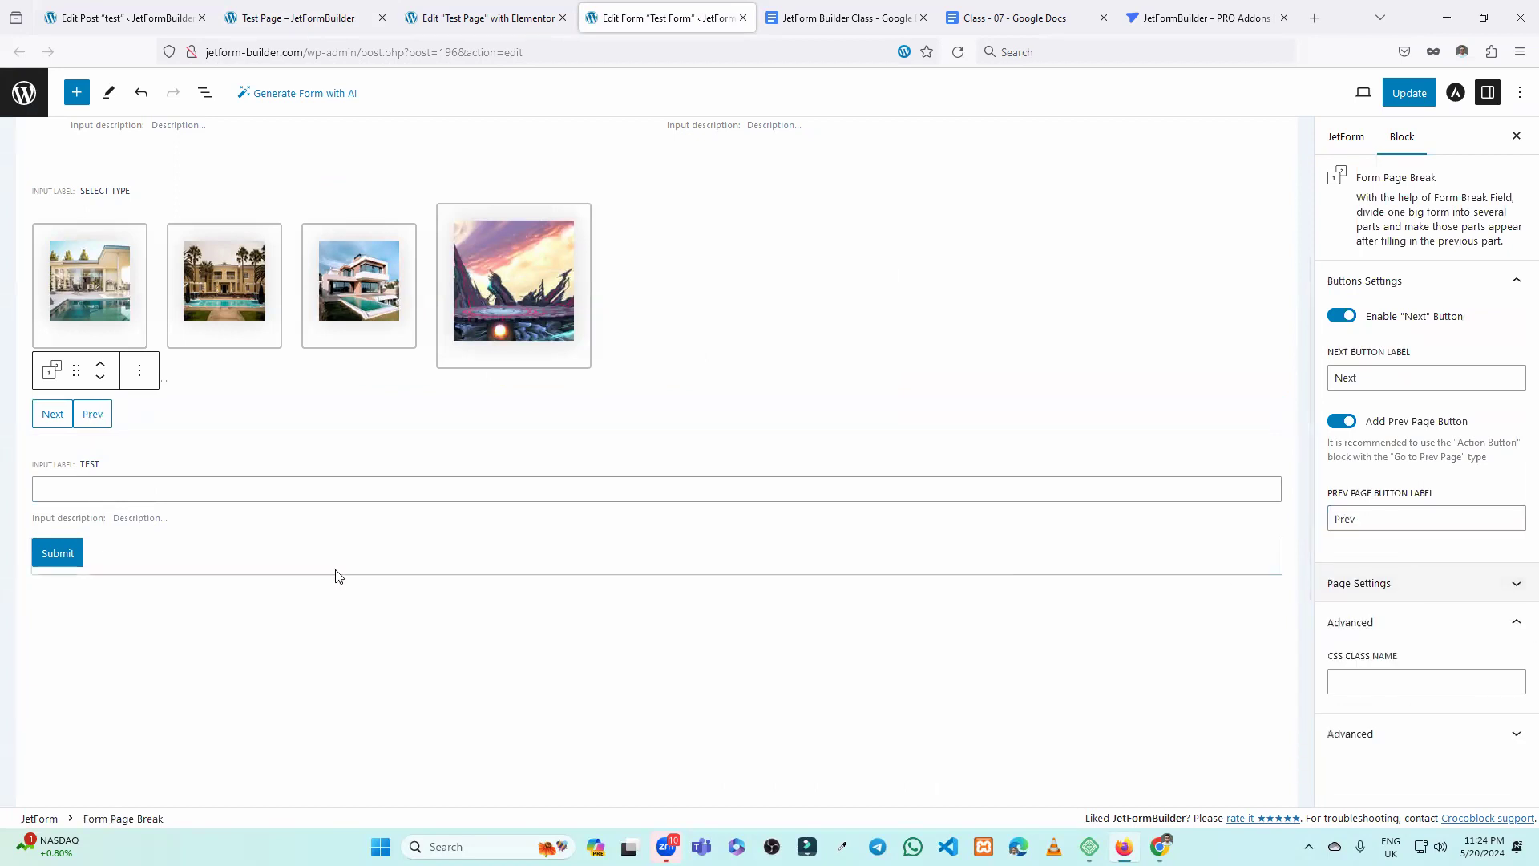
Duplicate the Form Page Break and move the copy between the Test field and the Submit button.
{"action": "left_click", "coordinate": [138, 373]}
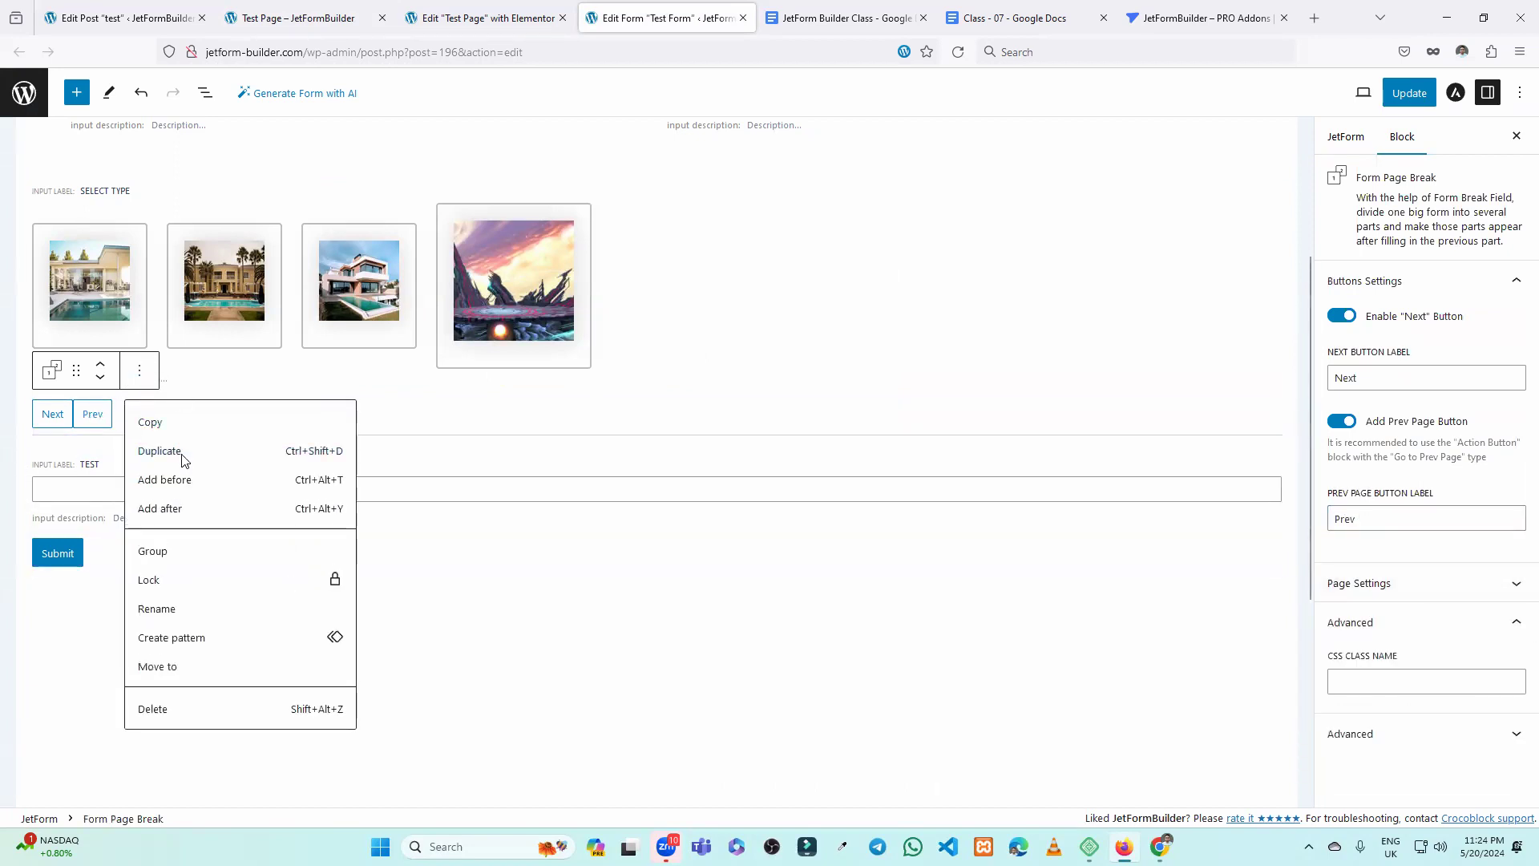
{"action": "left_click", "coordinate": [185, 460]}
{"action": "left_click_drag", "start_coordinate": [76, 431], "coordinate": [135, 388]}
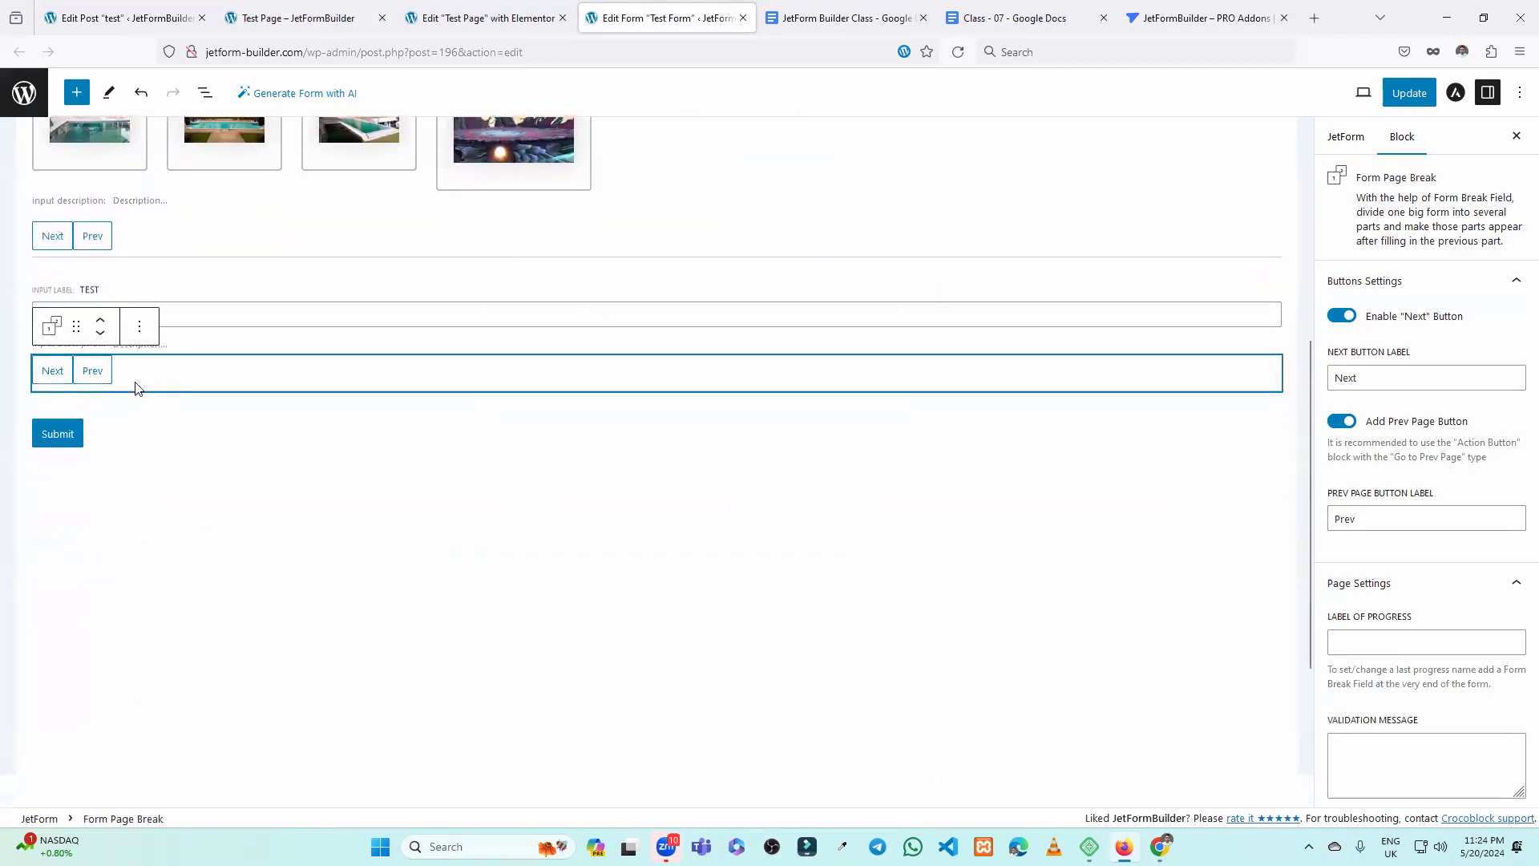
Add a Text Field at the end of the form with the label "Demo" and the form field name "demo".
{"action": "left_click", "coordinate": [184, 513]}
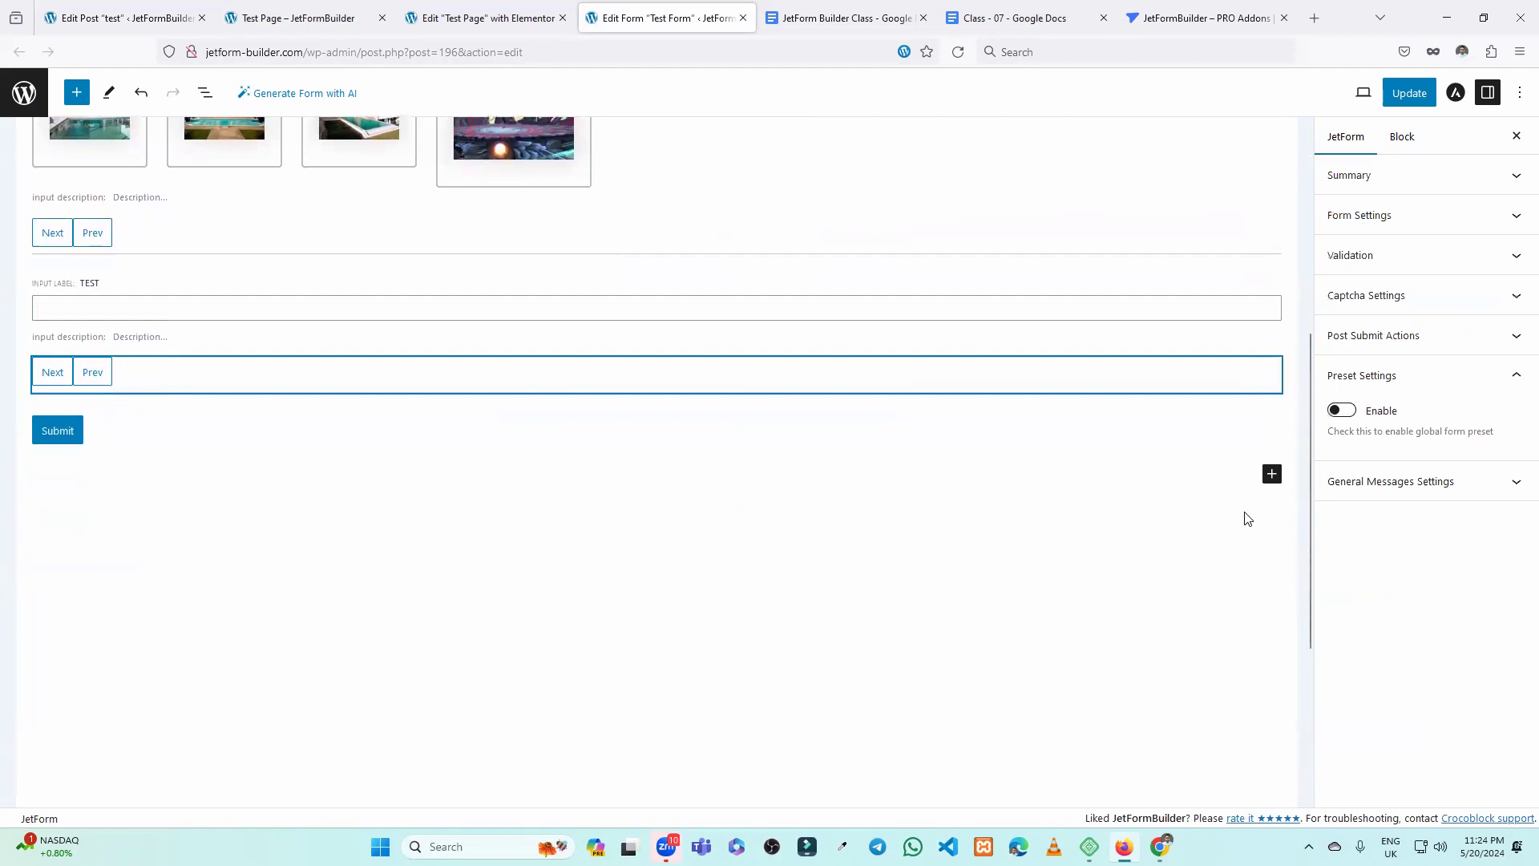
{"action": "left_click", "coordinate": [1272, 474]}
{"action": "left_click", "coordinate": [1058, 591]}
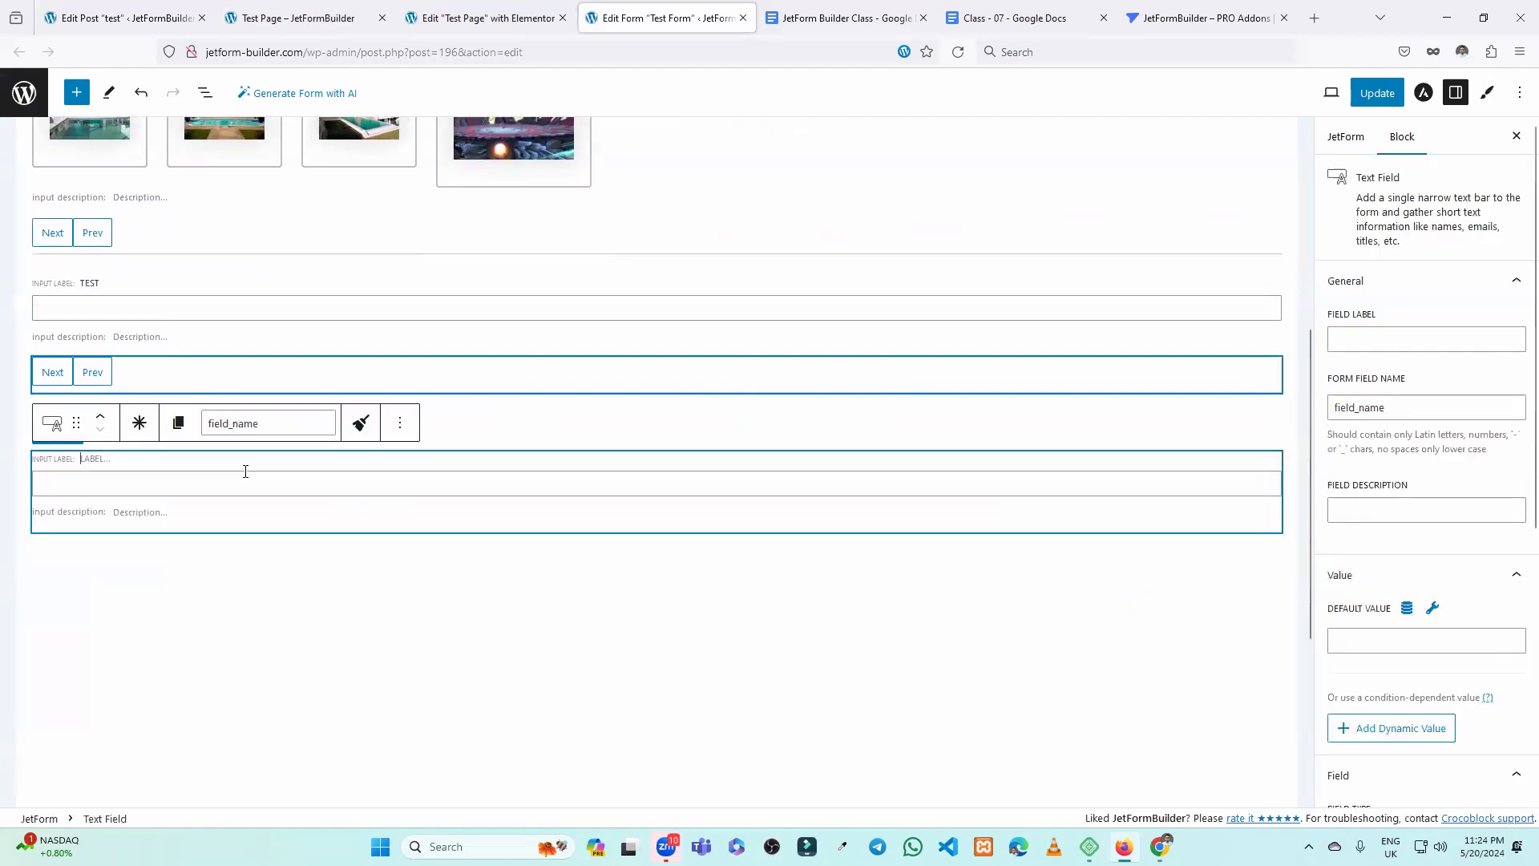
{"action": "left_click", "coordinate": [1369, 341]}
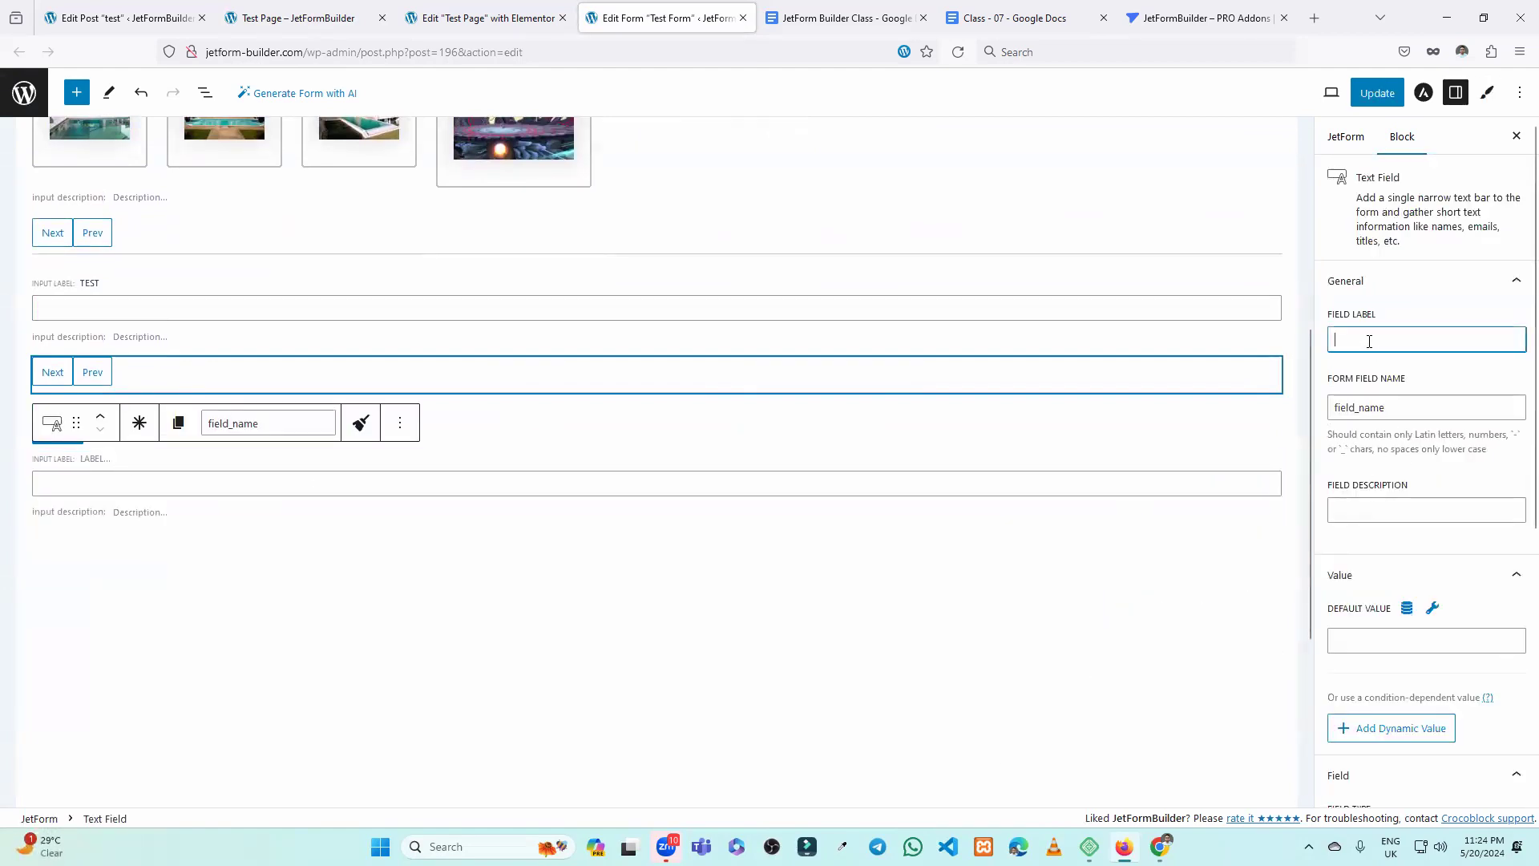
{"action": "left_click", "coordinate": [1464, 401]}
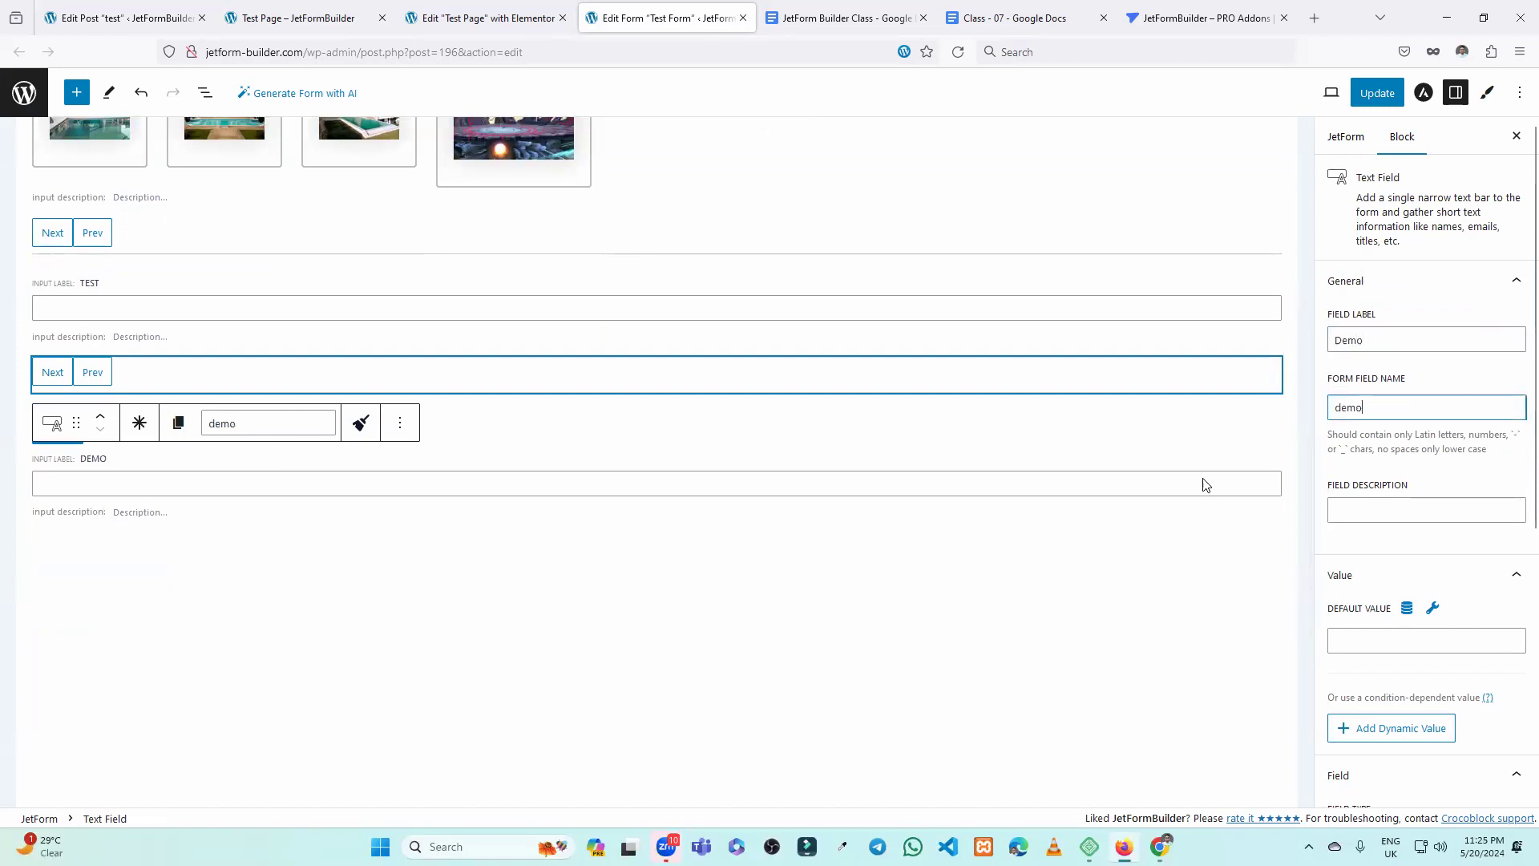
Duplicate the Demo text field directly below the original.
{"action": "left_click", "coordinate": [400, 423]}
{"action": "left_click", "coordinate": [427, 503]}
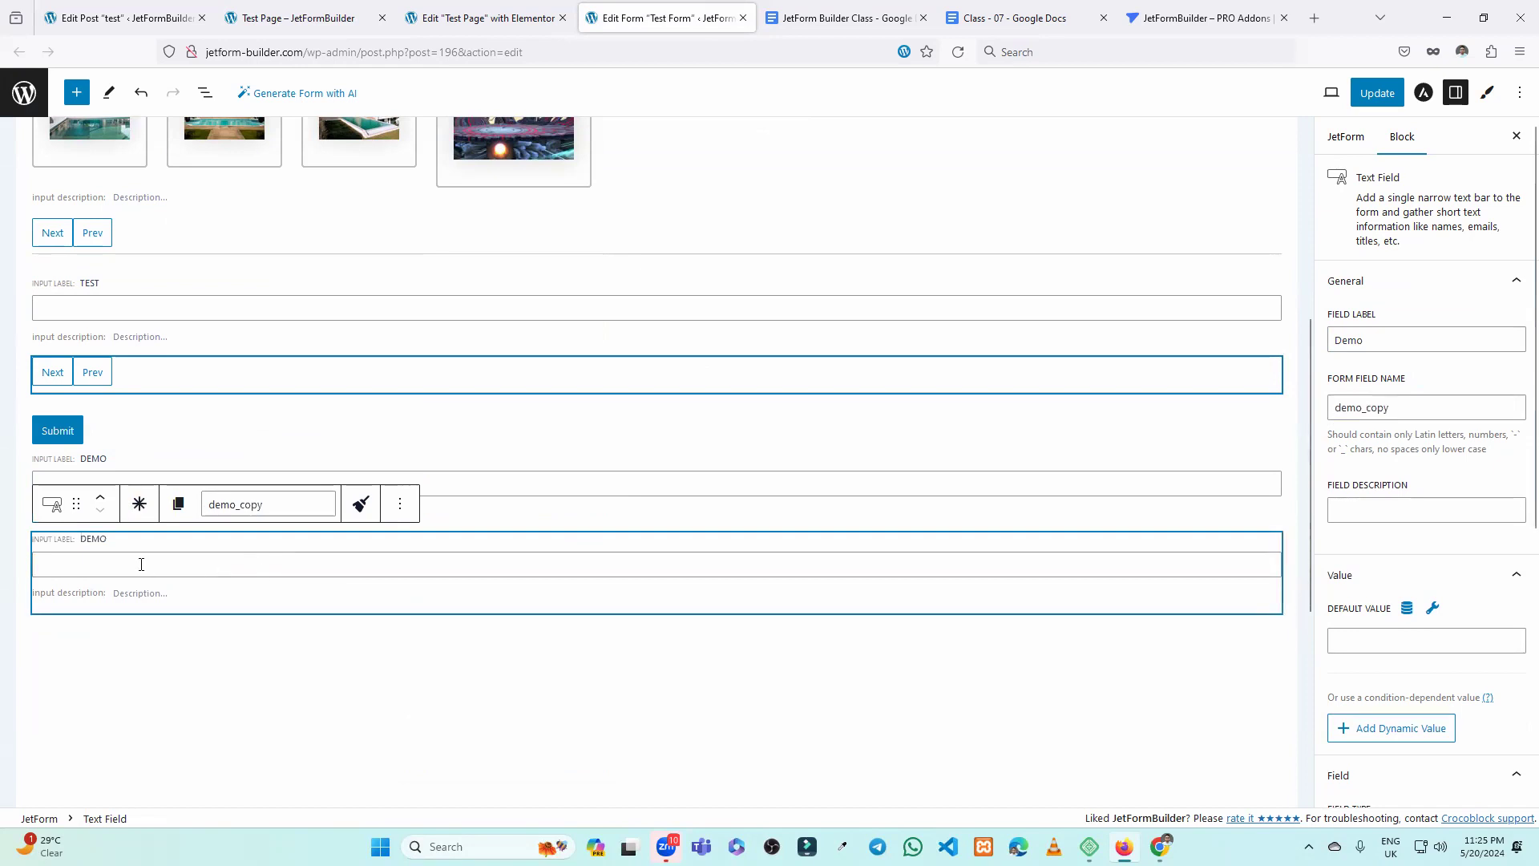
{"action": "left_click", "coordinate": [1351, 340]}
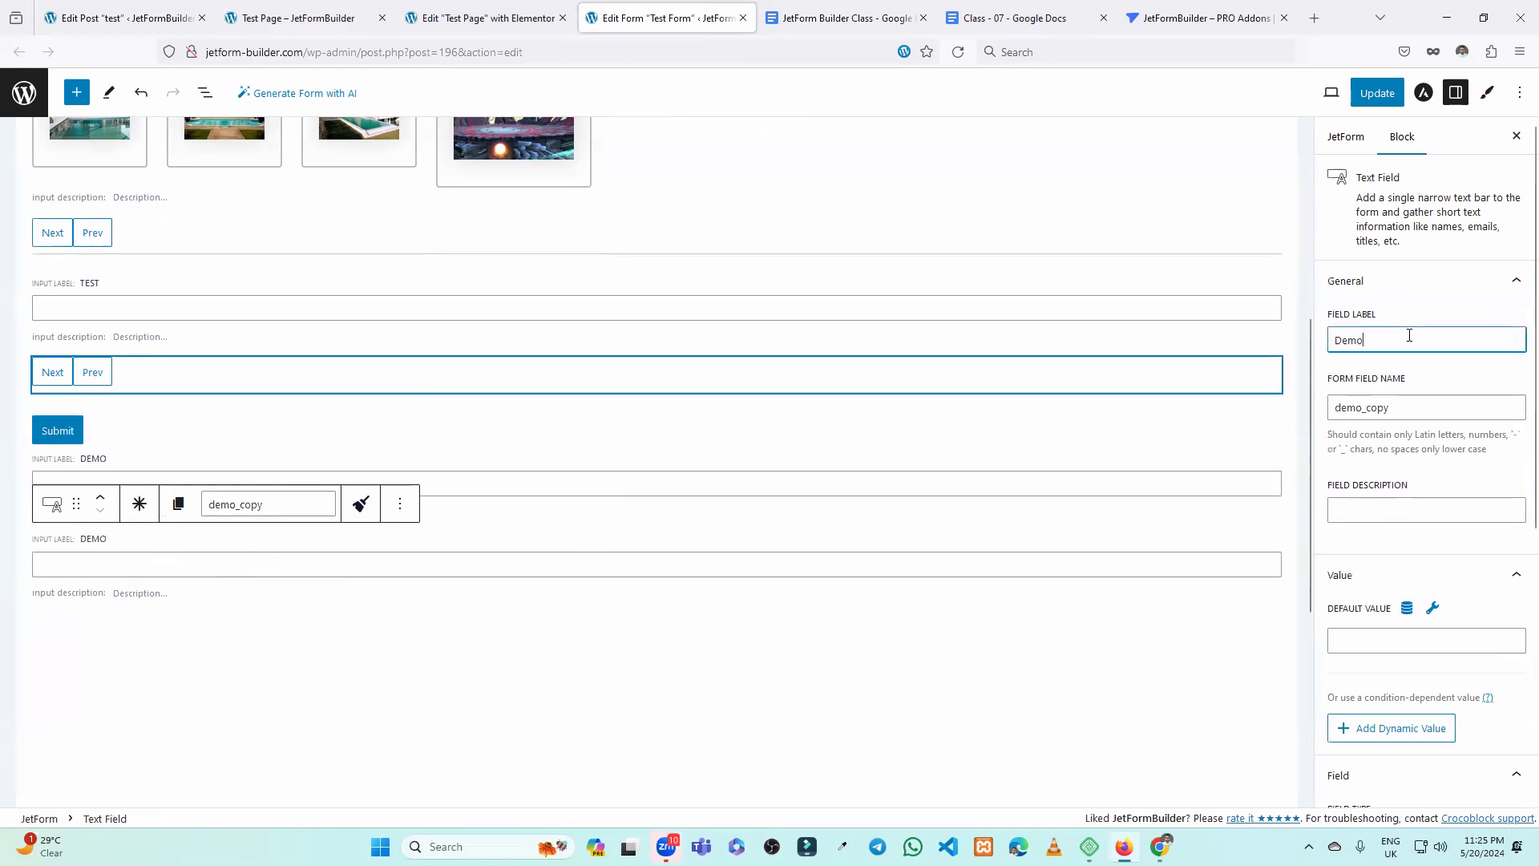
Move the Submit button below both Demo fields and update the form.
{"action": "left_click", "coordinate": [722, 702]}
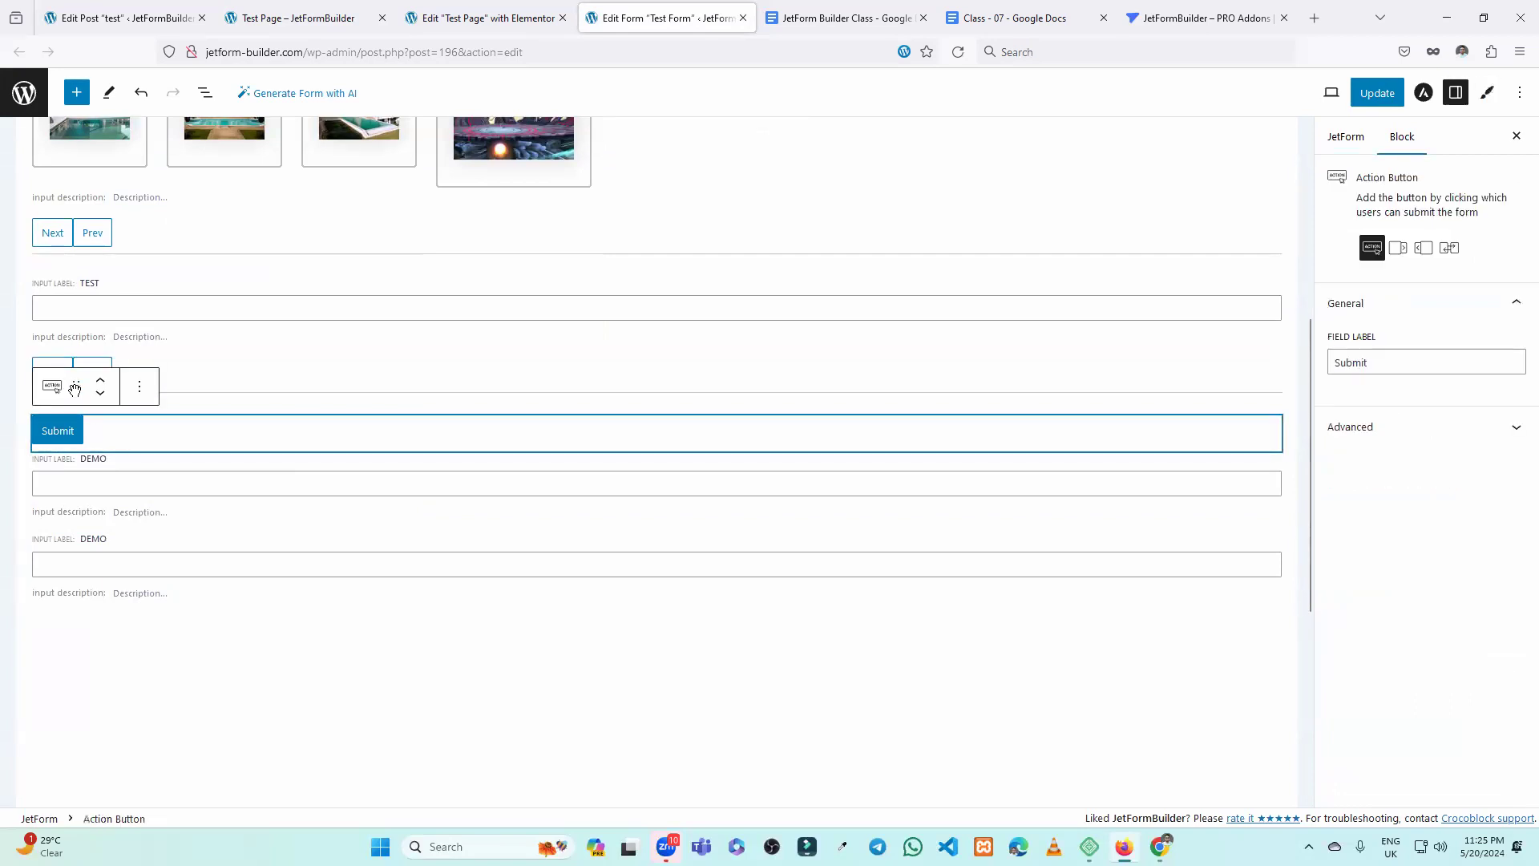
{"action": "left_click_drag", "start_coordinate": [76, 387], "coordinate": [192, 508]}
{"action": "scroll", "coordinate": [193, 505], "scroll_direction": "up", "scroll_amount": 3}
{"action": "left_click", "coordinate": [1378, 93]}
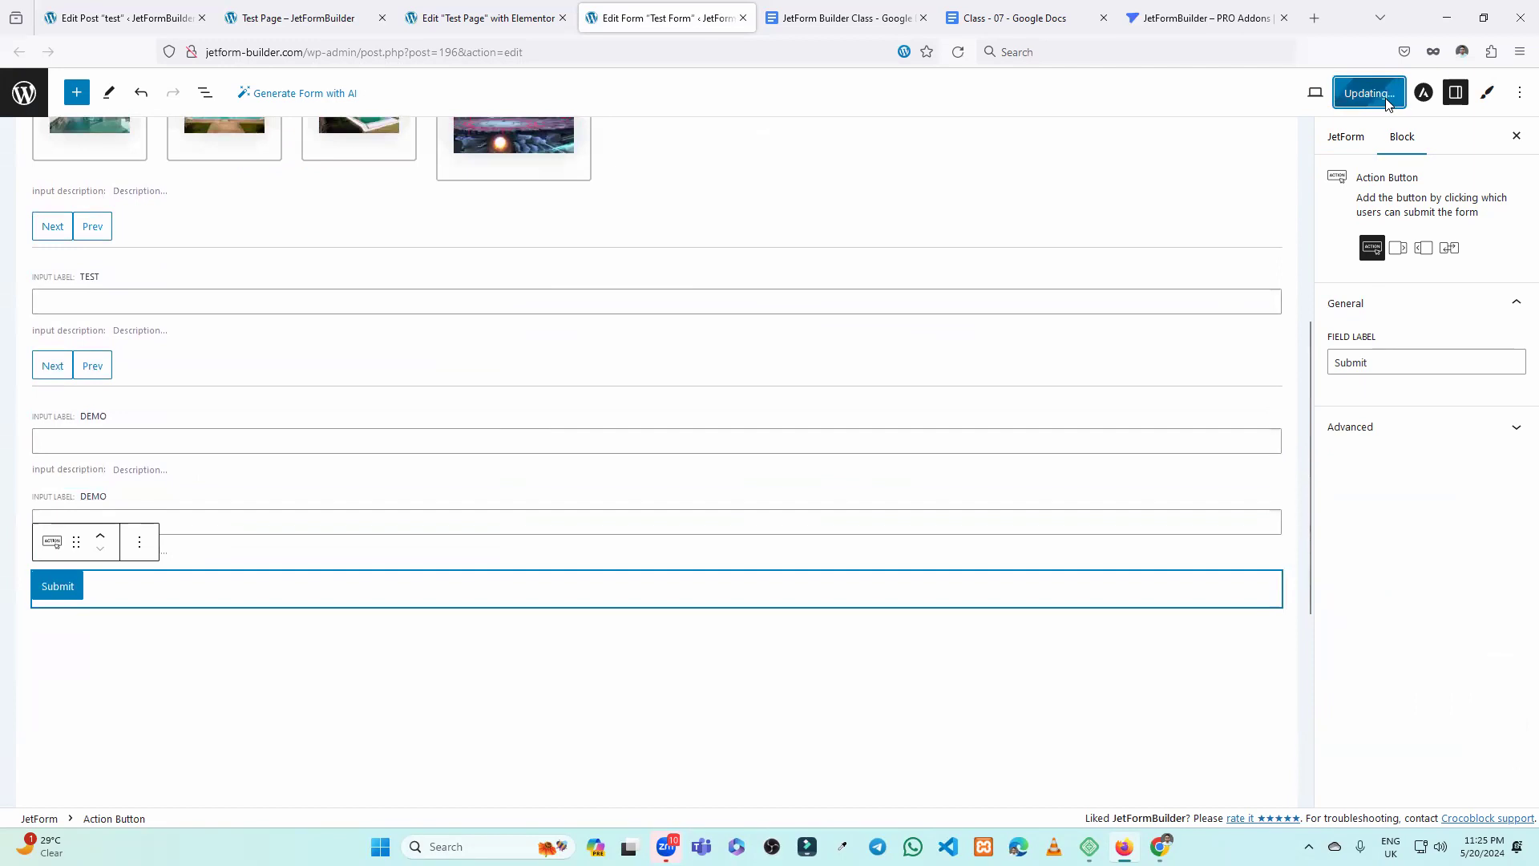
Check on the Test Page that the form advances through its Test page to the Demo fields.
{"action": "left_click", "coordinate": [297, 16]}
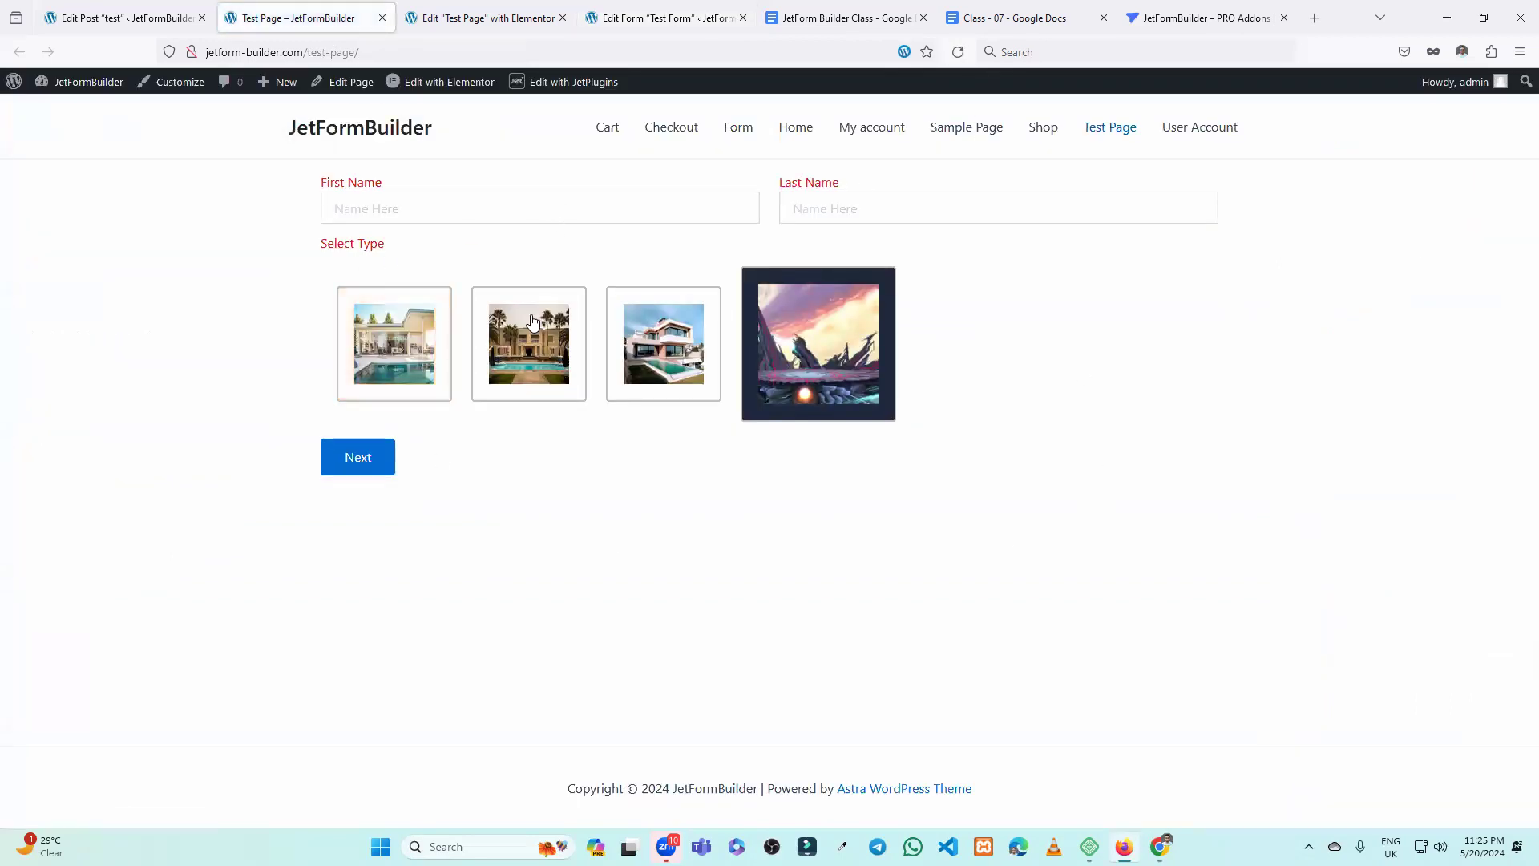
{"action": "left_click", "coordinate": [388, 457]}
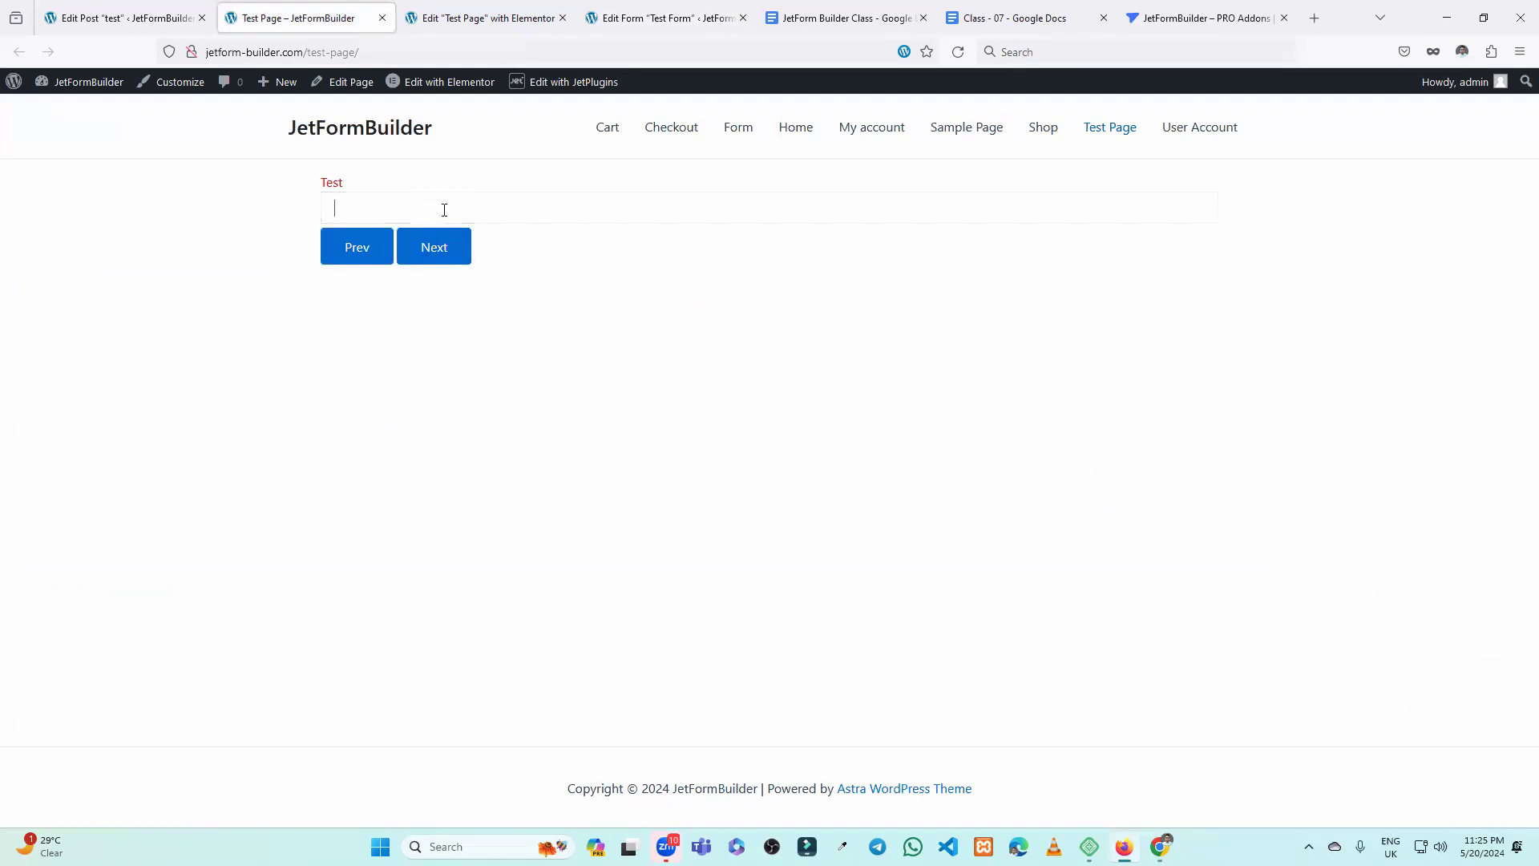
{"action": "left_click", "coordinate": [431, 251]}
{"action": "left_click", "coordinate": [402, 214]}
{"action": "left_click", "coordinate": [395, 271]}
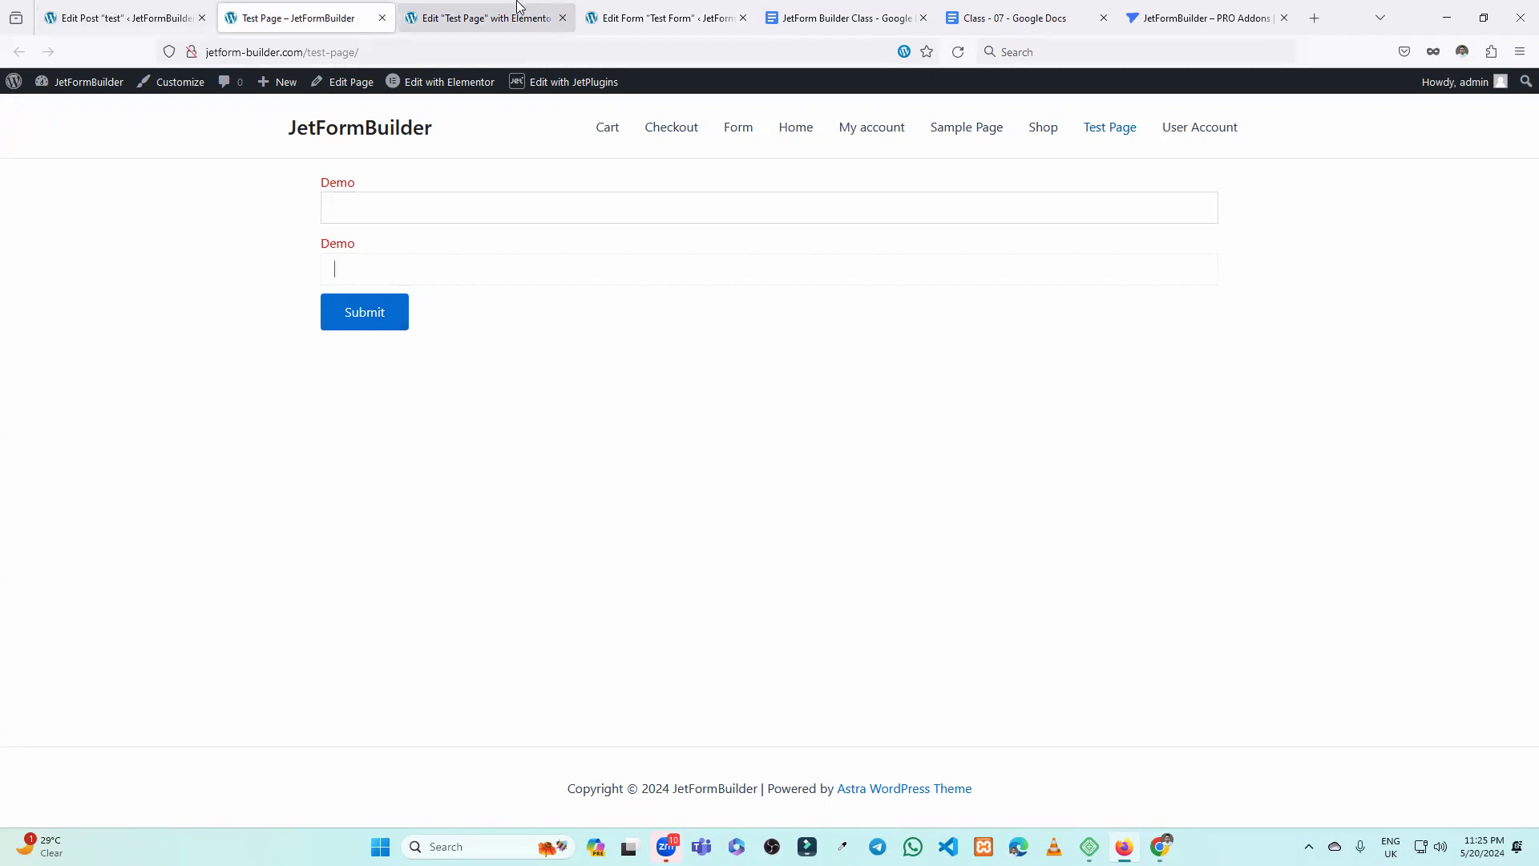
Enable form pages progress in the Test Form's settings and update the form.
{"action": "left_click", "coordinate": [629, 16]}
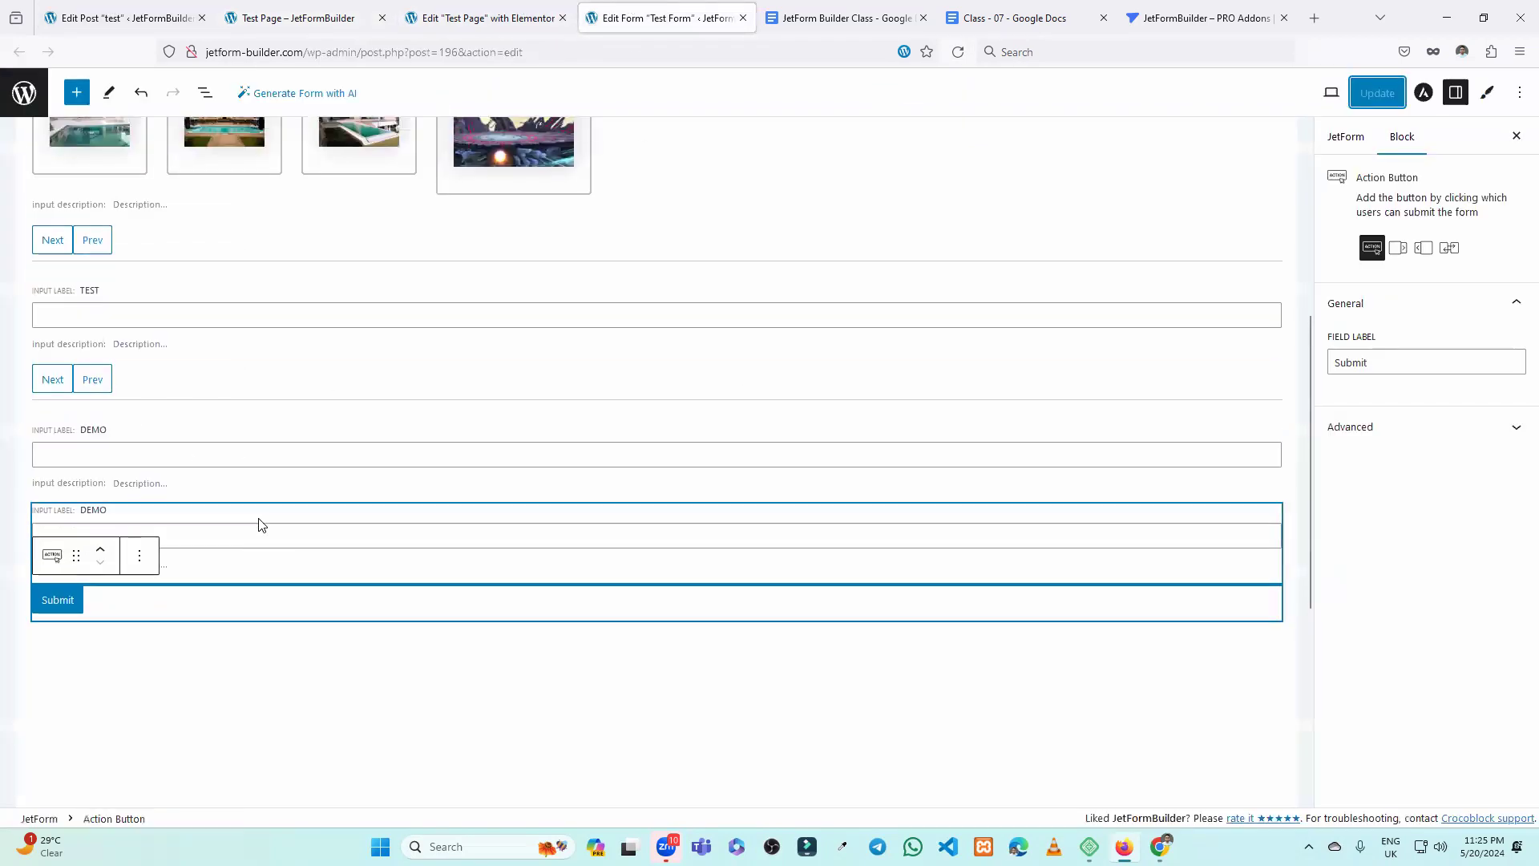
{"action": "left_click", "coordinate": [275, 697]}
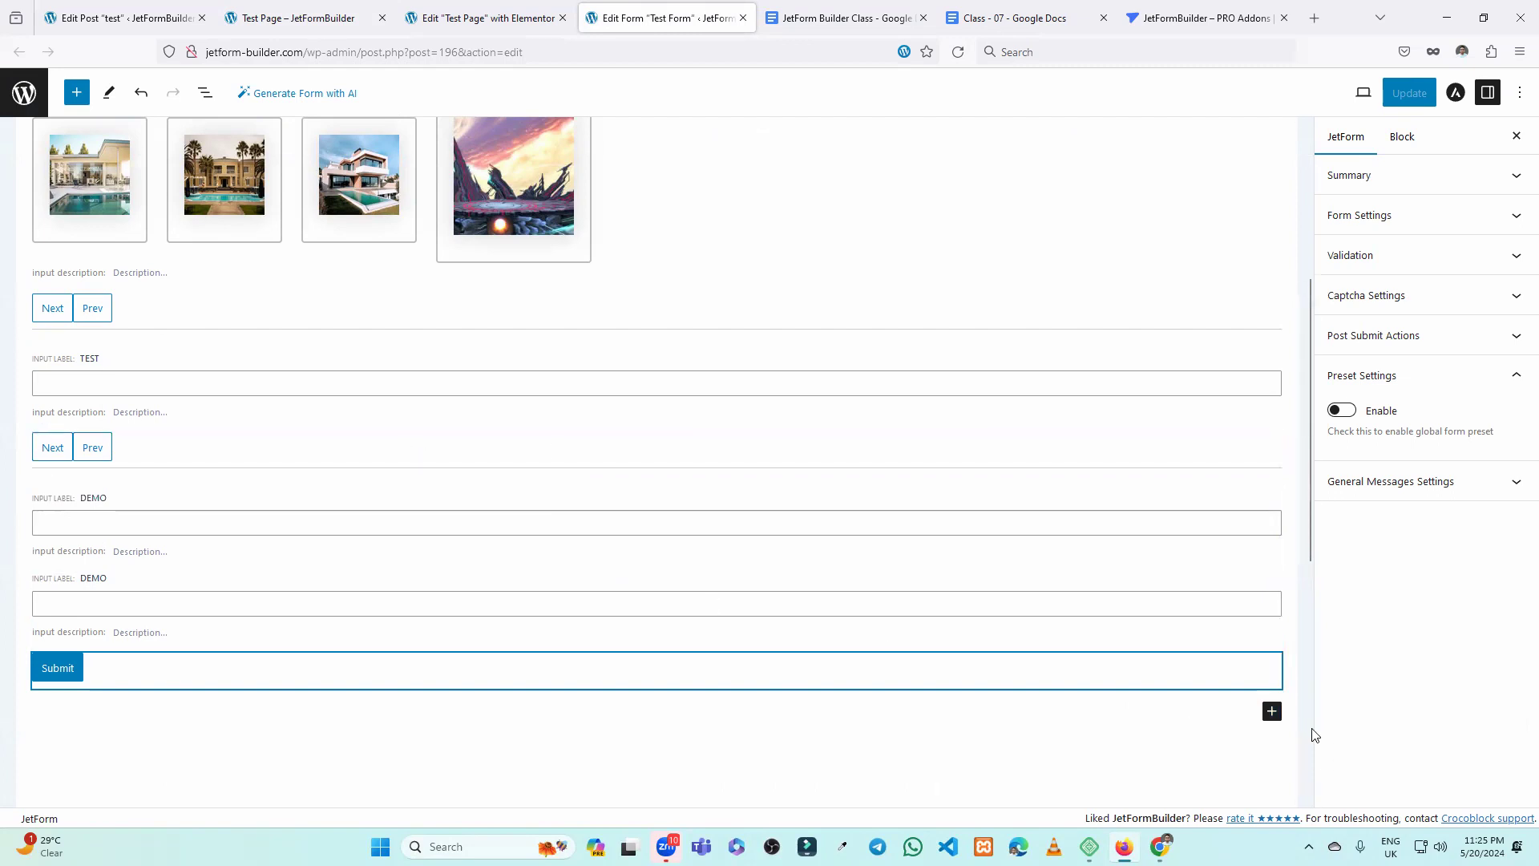
{"action": "scroll", "coordinate": [417, 477], "scroll_direction": "up", "scroll_amount": 3}
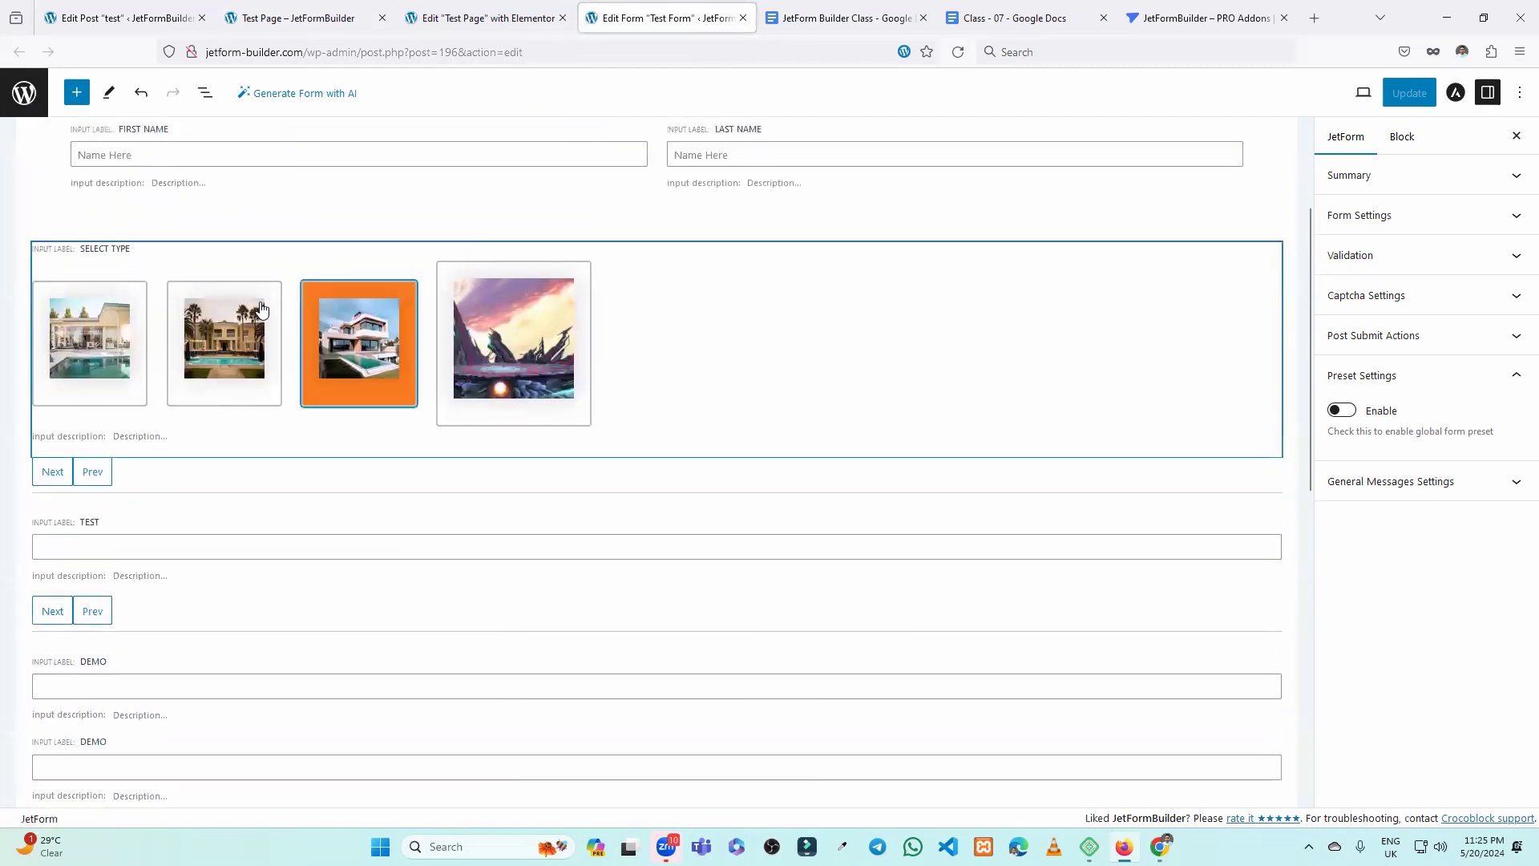
{"action": "scroll", "coordinate": [181, 500], "scroll_direction": "down", "scroll_amount": 4}
{"action": "scroll", "coordinate": [357, 474], "scroll_direction": "up", "scroll_amount": 7}
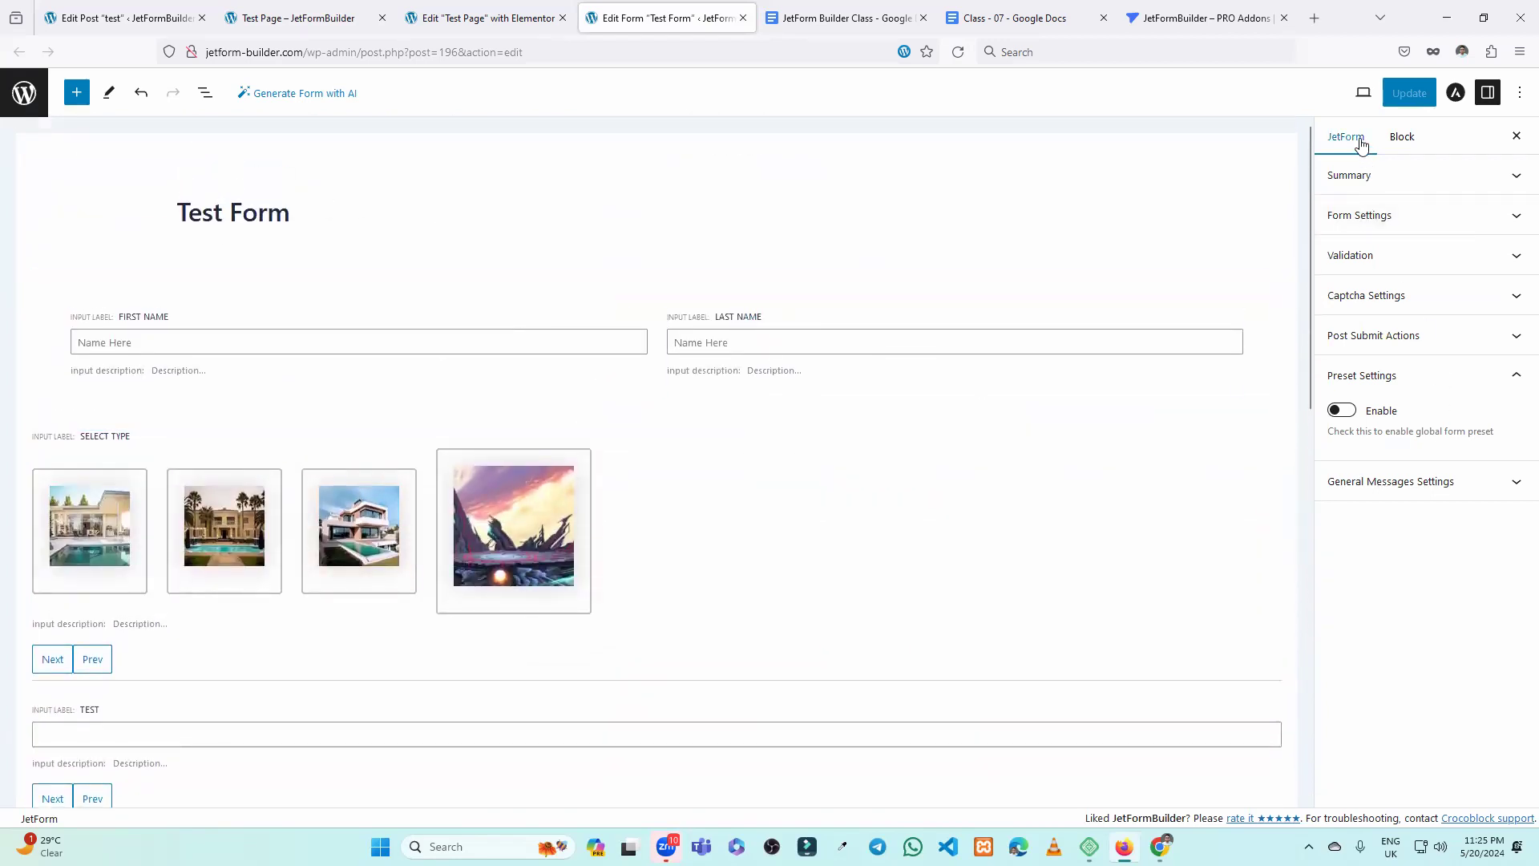
{"action": "left_click", "coordinate": [1362, 218]}
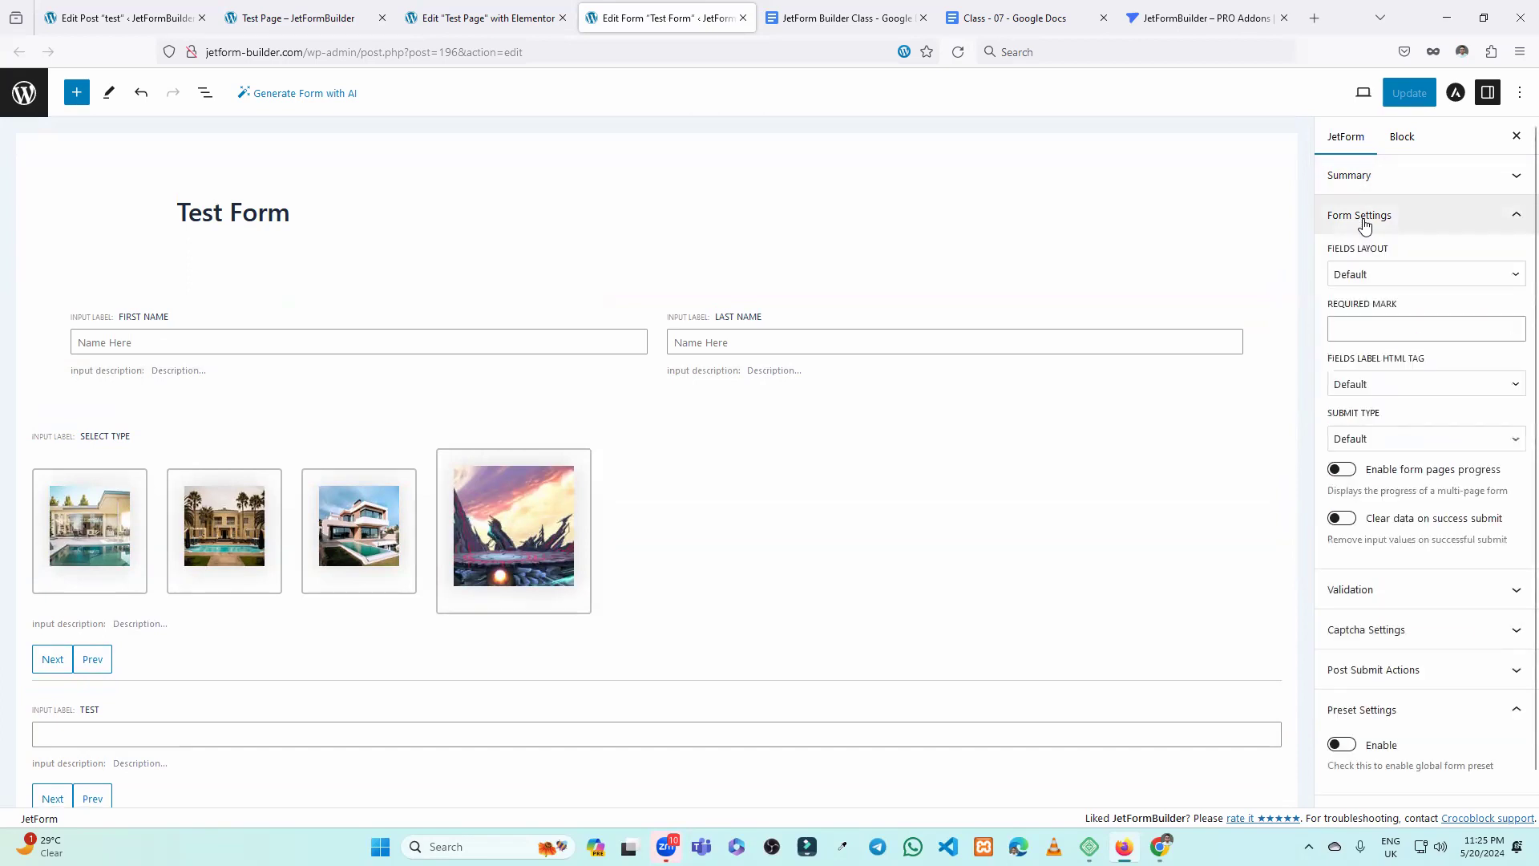
{"action": "left_click", "coordinate": [1350, 473]}
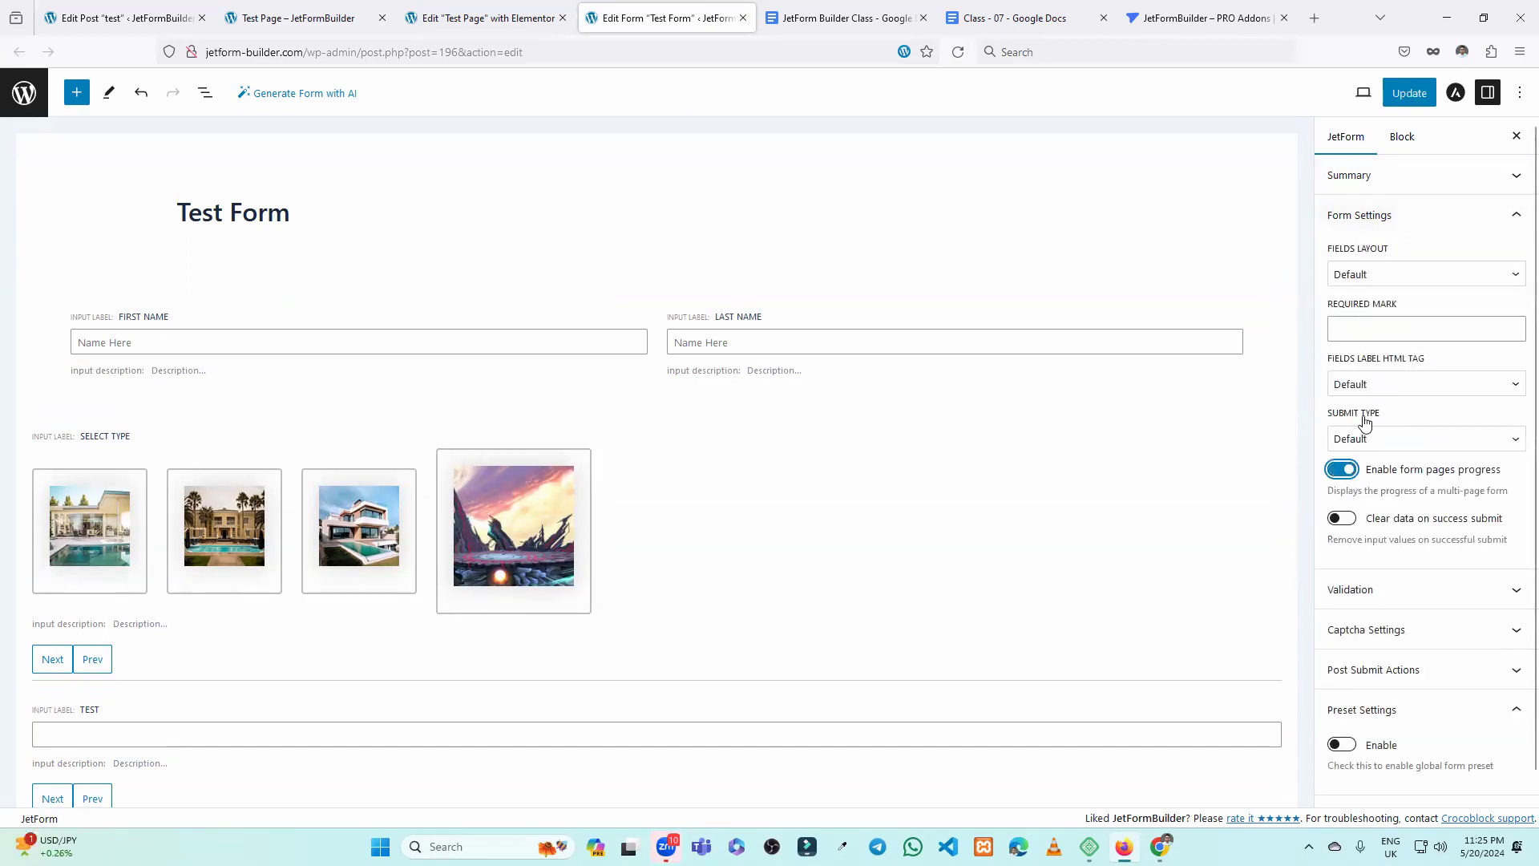
{"action": "left_click", "coordinate": [1404, 103]}
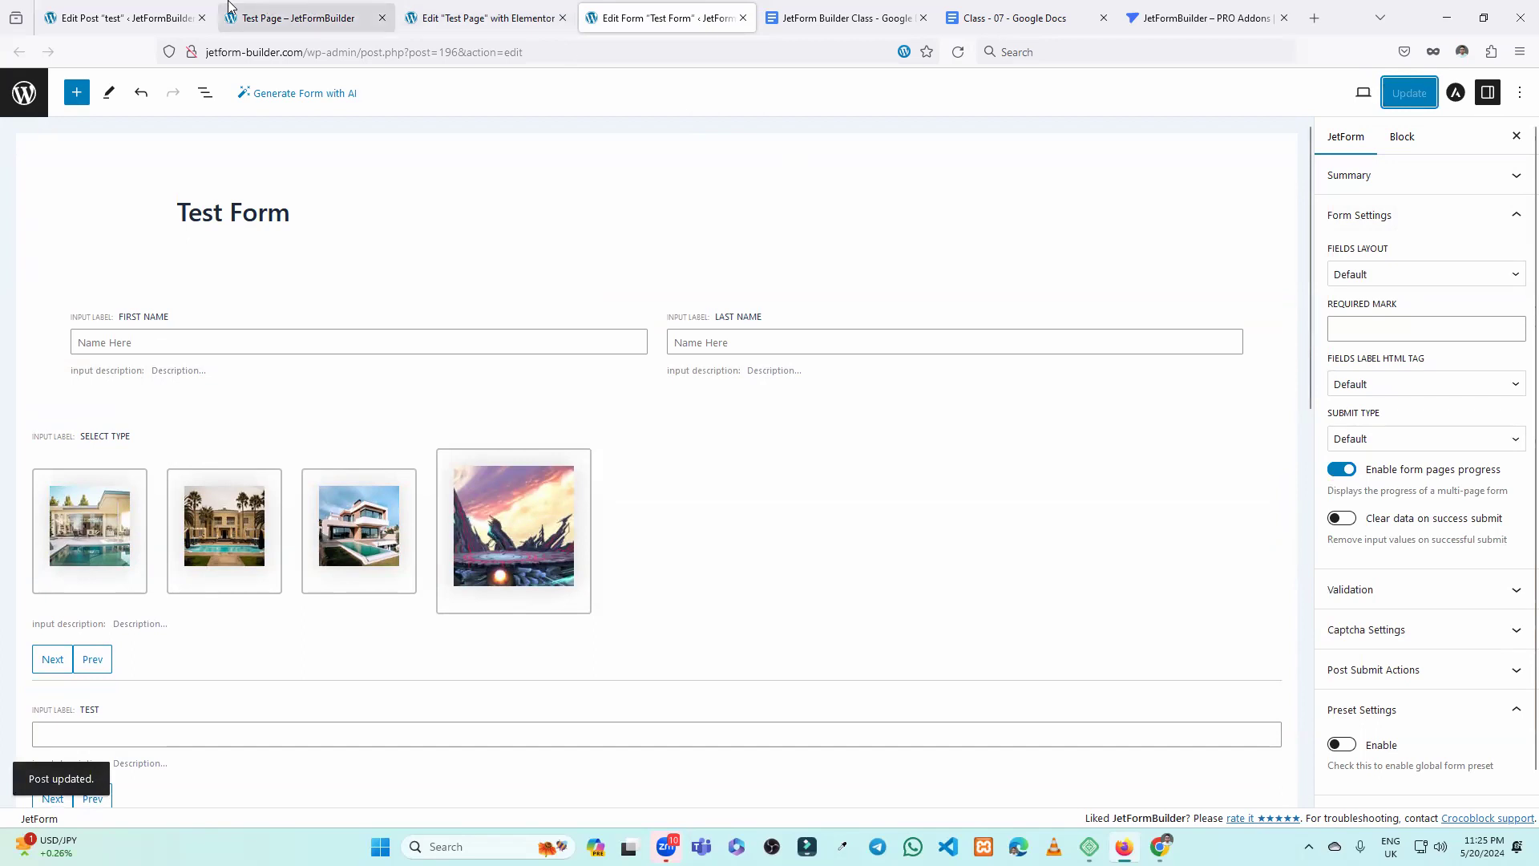
Reload the Test Page, examine the progress indicator on each of the three form pages, and return to the first.
{"action": "left_click", "coordinate": [302, 16]}
{"action": "left_click", "coordinate": [963, 55]}
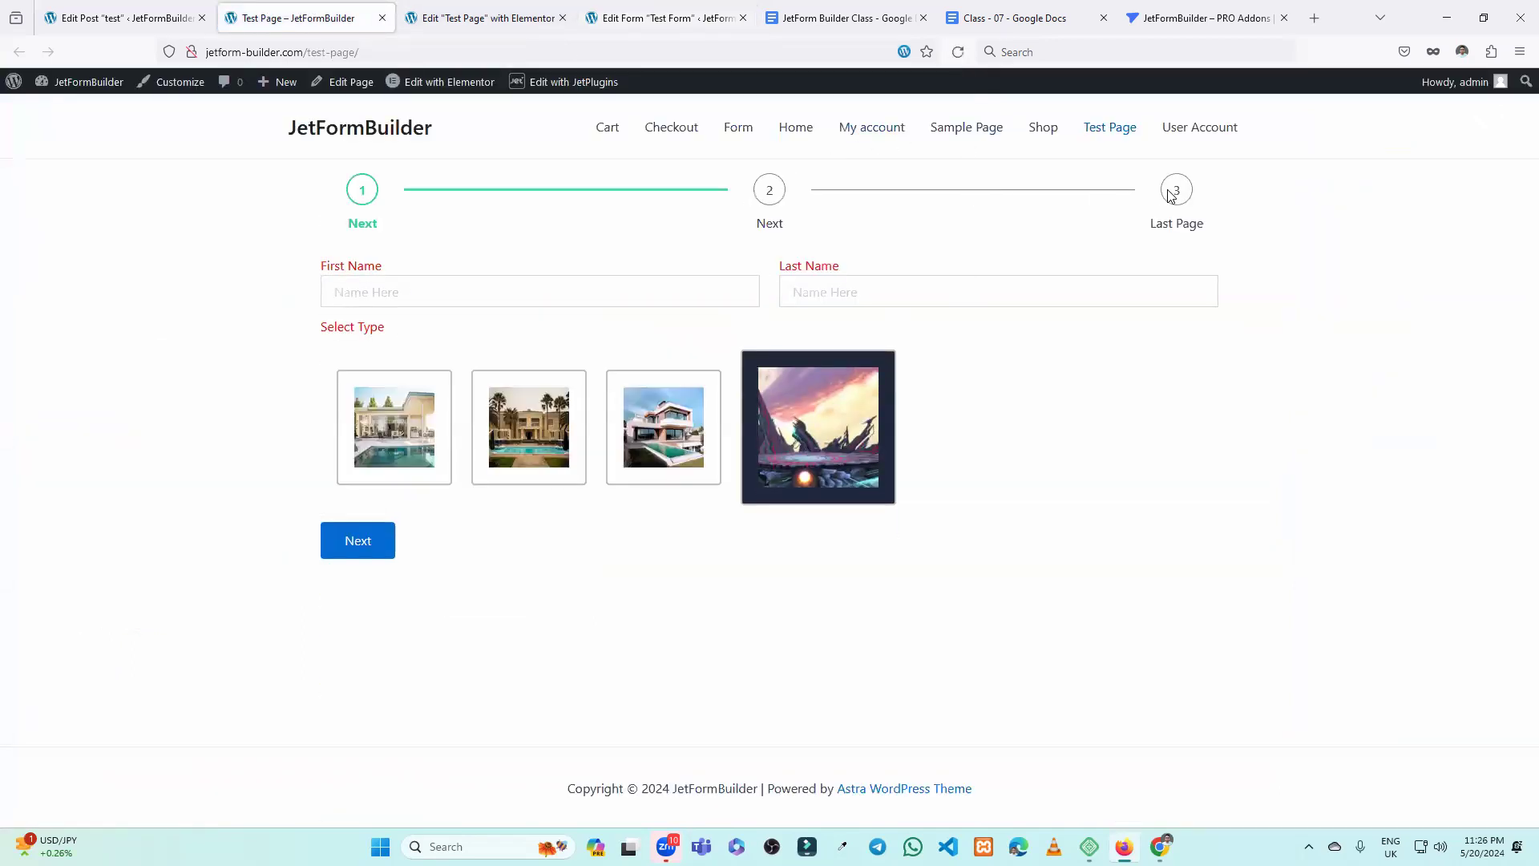
{"action": "left_click", "coordinate": [377, 550]}
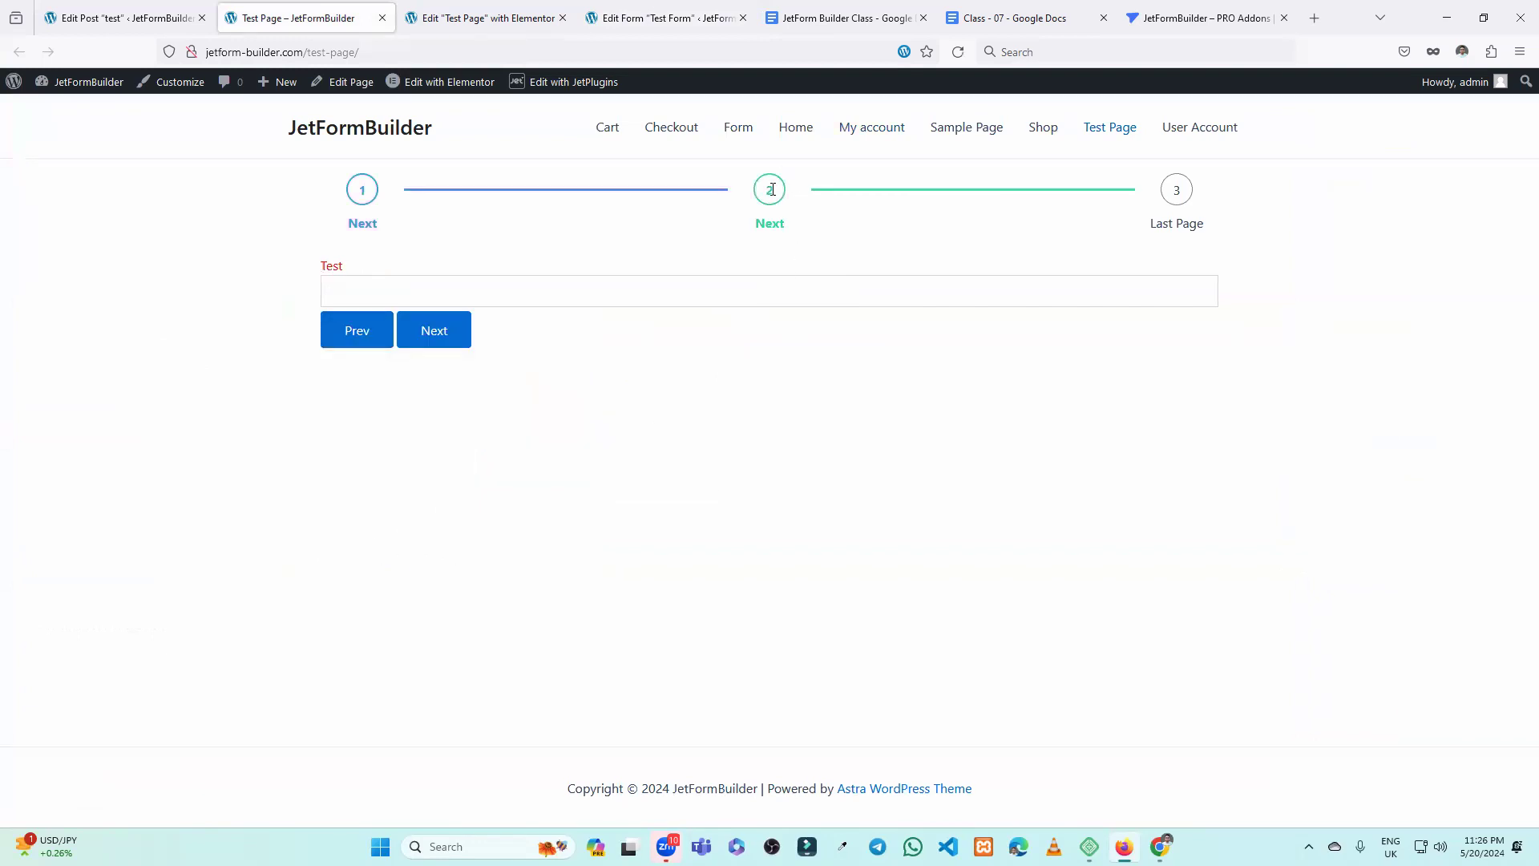
{"action": "left_click", "coordinate": [444, 336]}
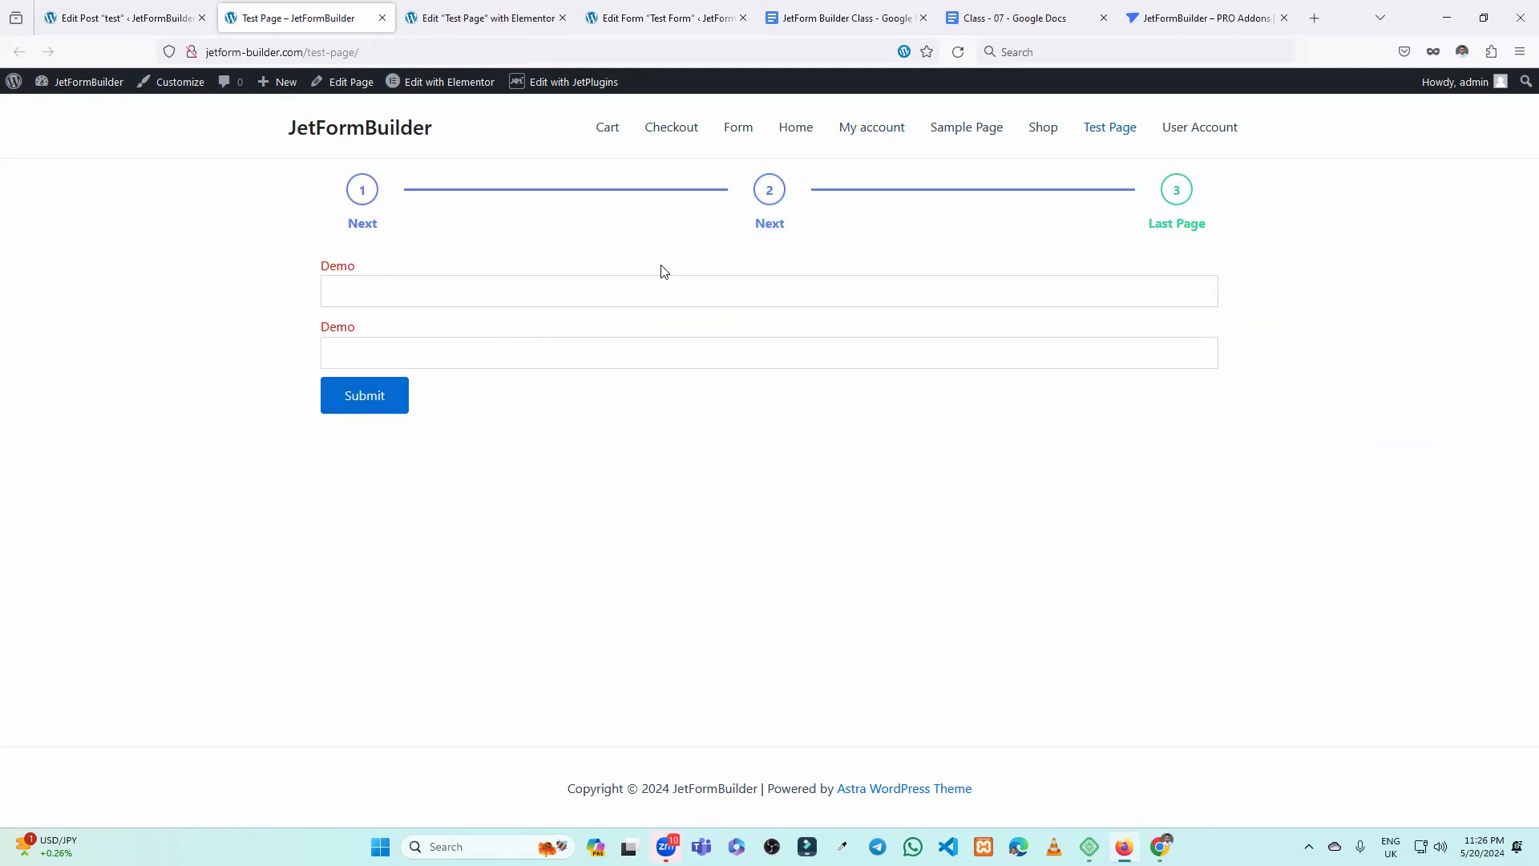
{"action": "left_click", "coordinate": [958, 52]}
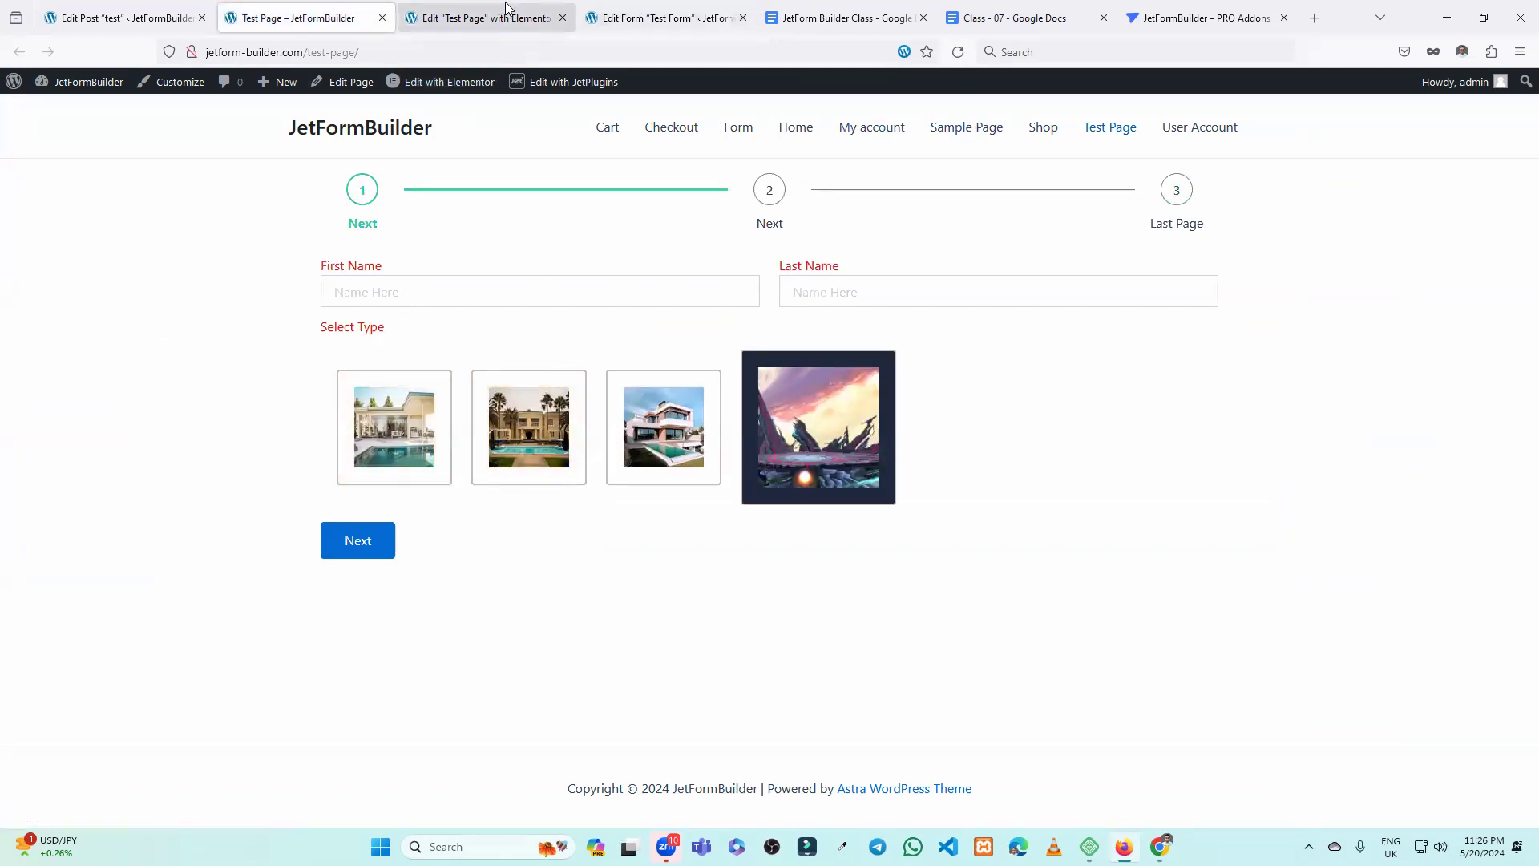
Add a Progress Bar block at the end of the Test Form, below the Submit button.
{"action": "left_click", "coordinate": [649, 8]}
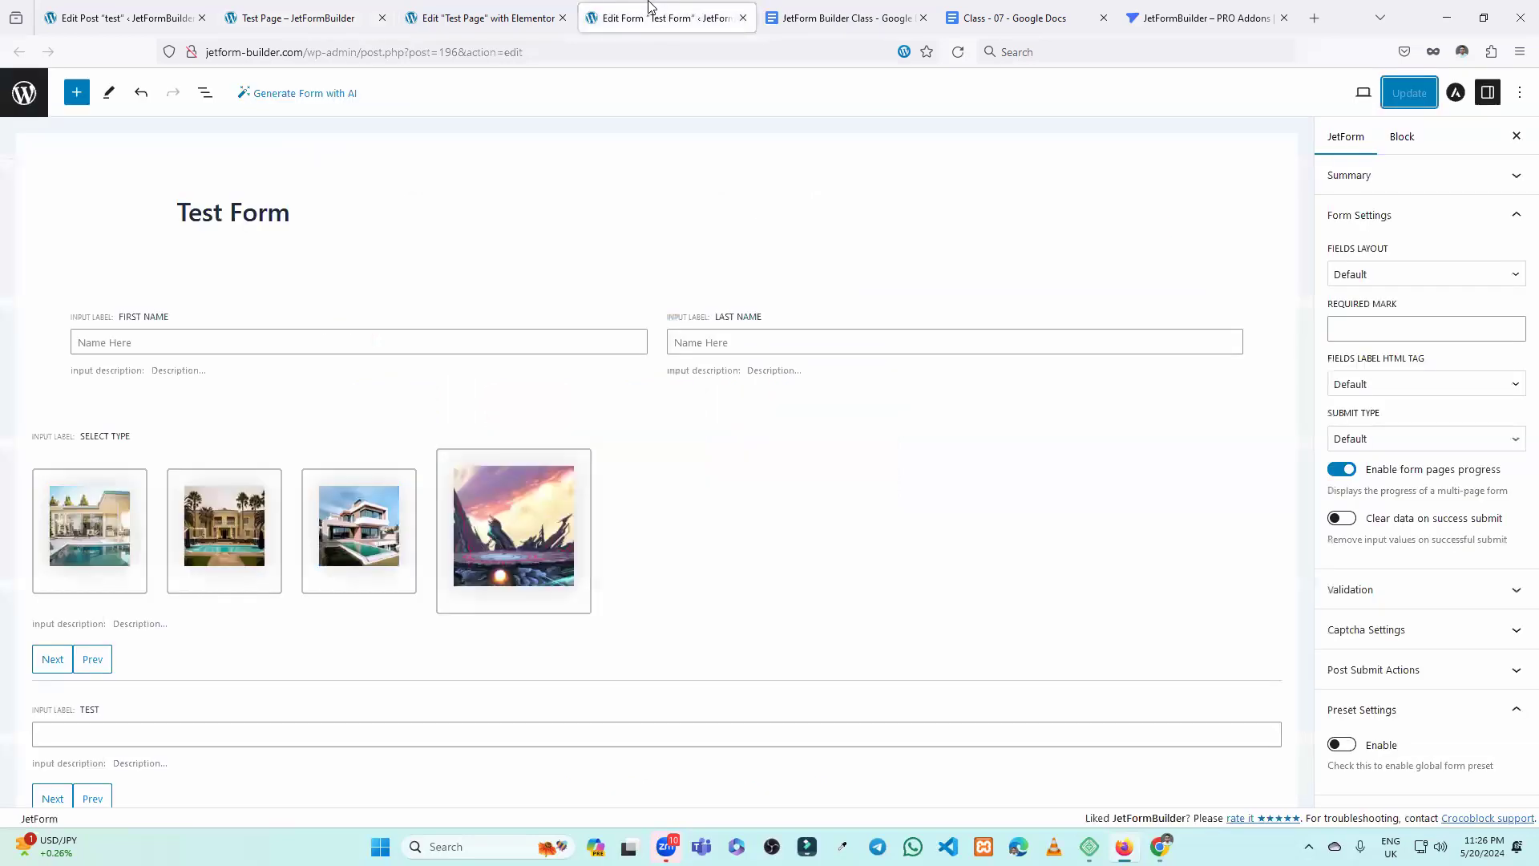
{"action": "left_click", "coordinate": [76, 92]}
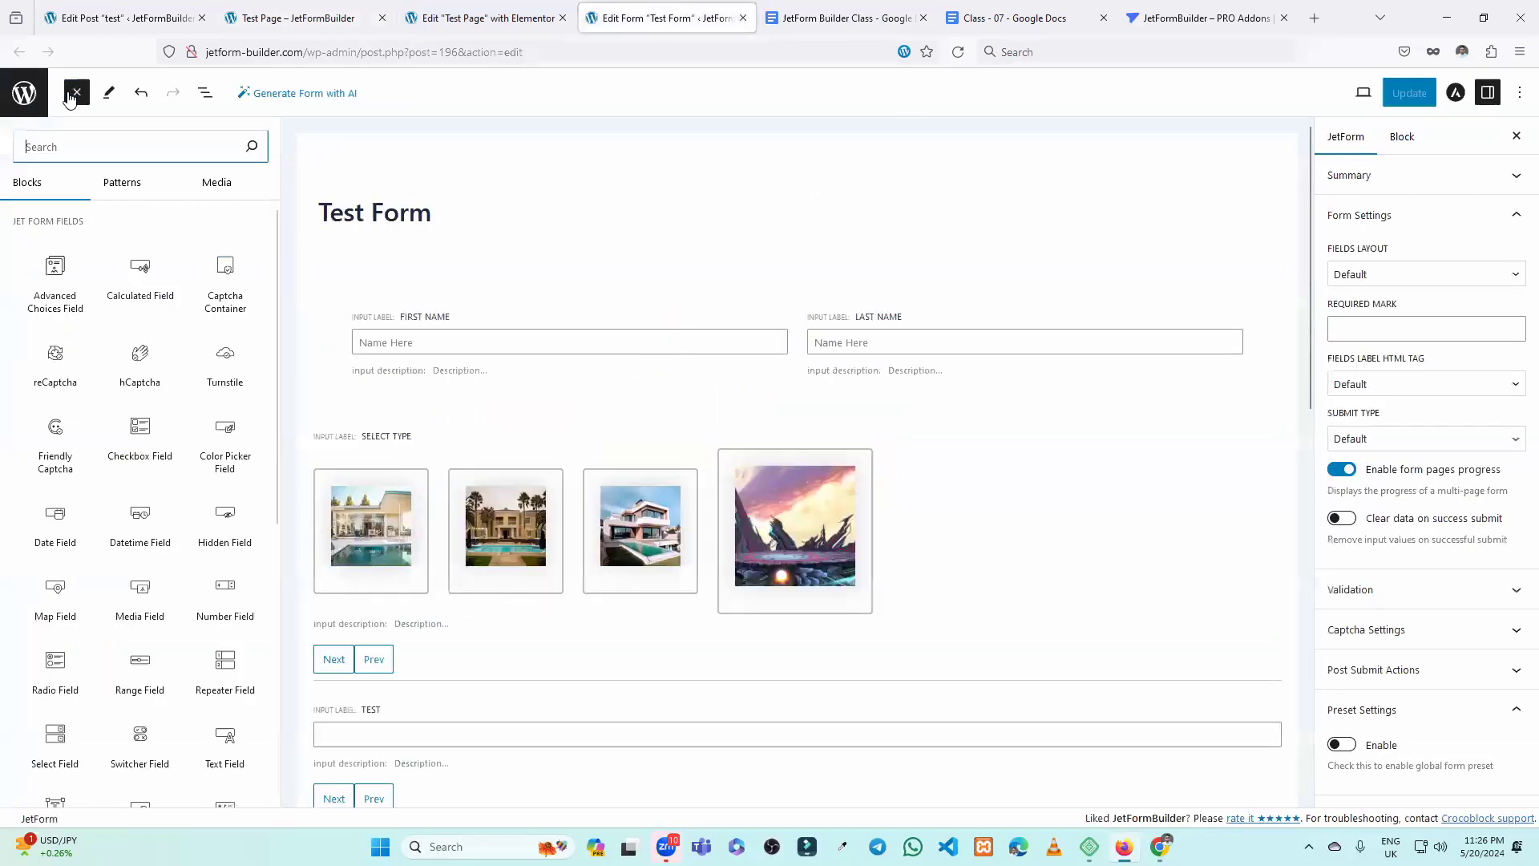
{"action": "scroll", "coordinate": [129, 521], "scroll_direction": "down", "scroll_amount": 5}
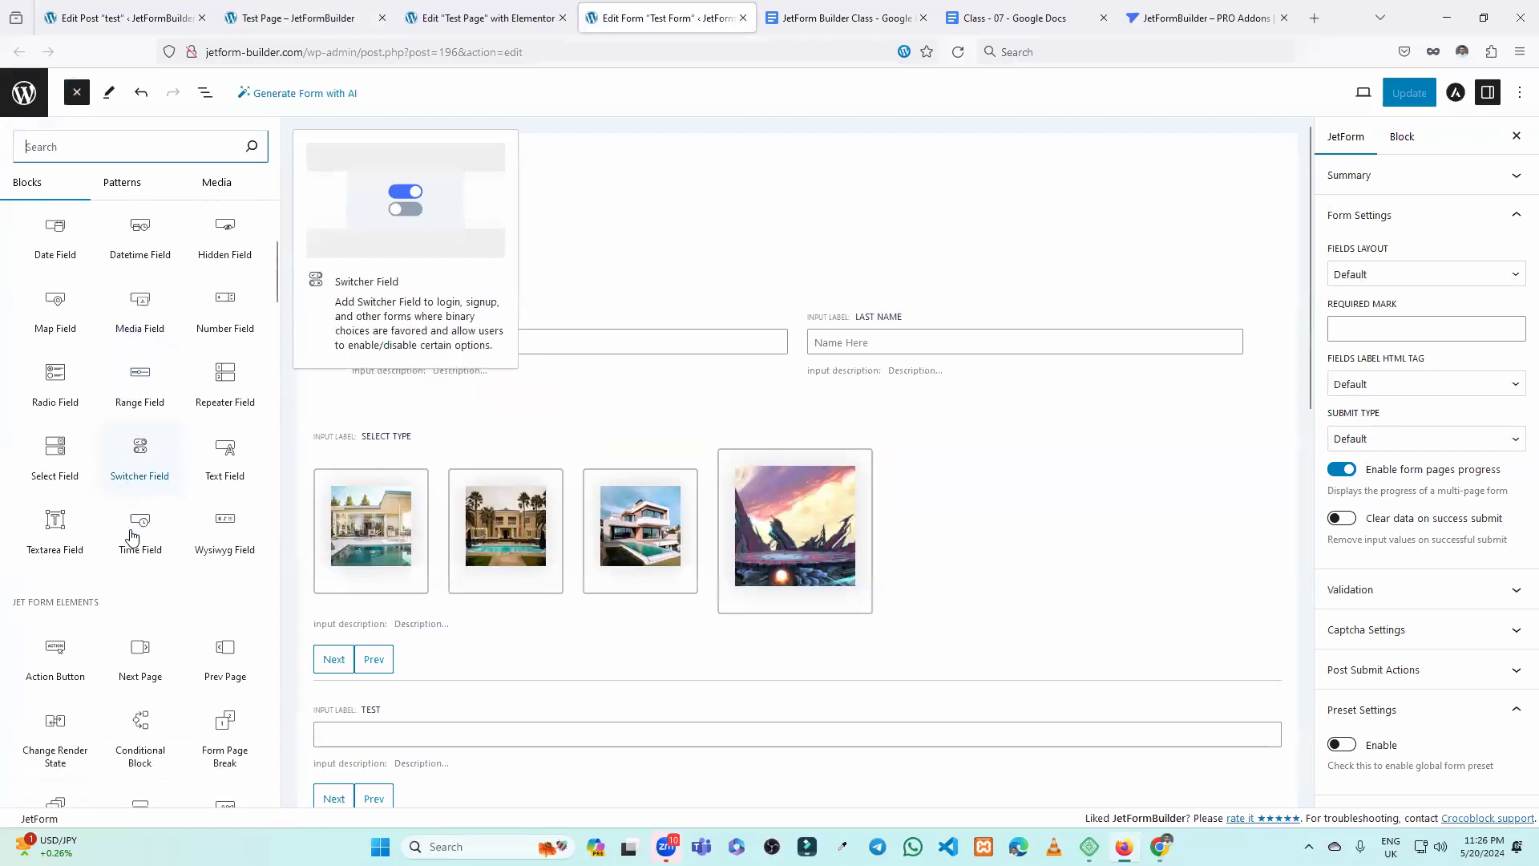
{"action": "scroll", "coordinate": [64, 497], "scroll_direction": "down", "scroll_amount": 1}
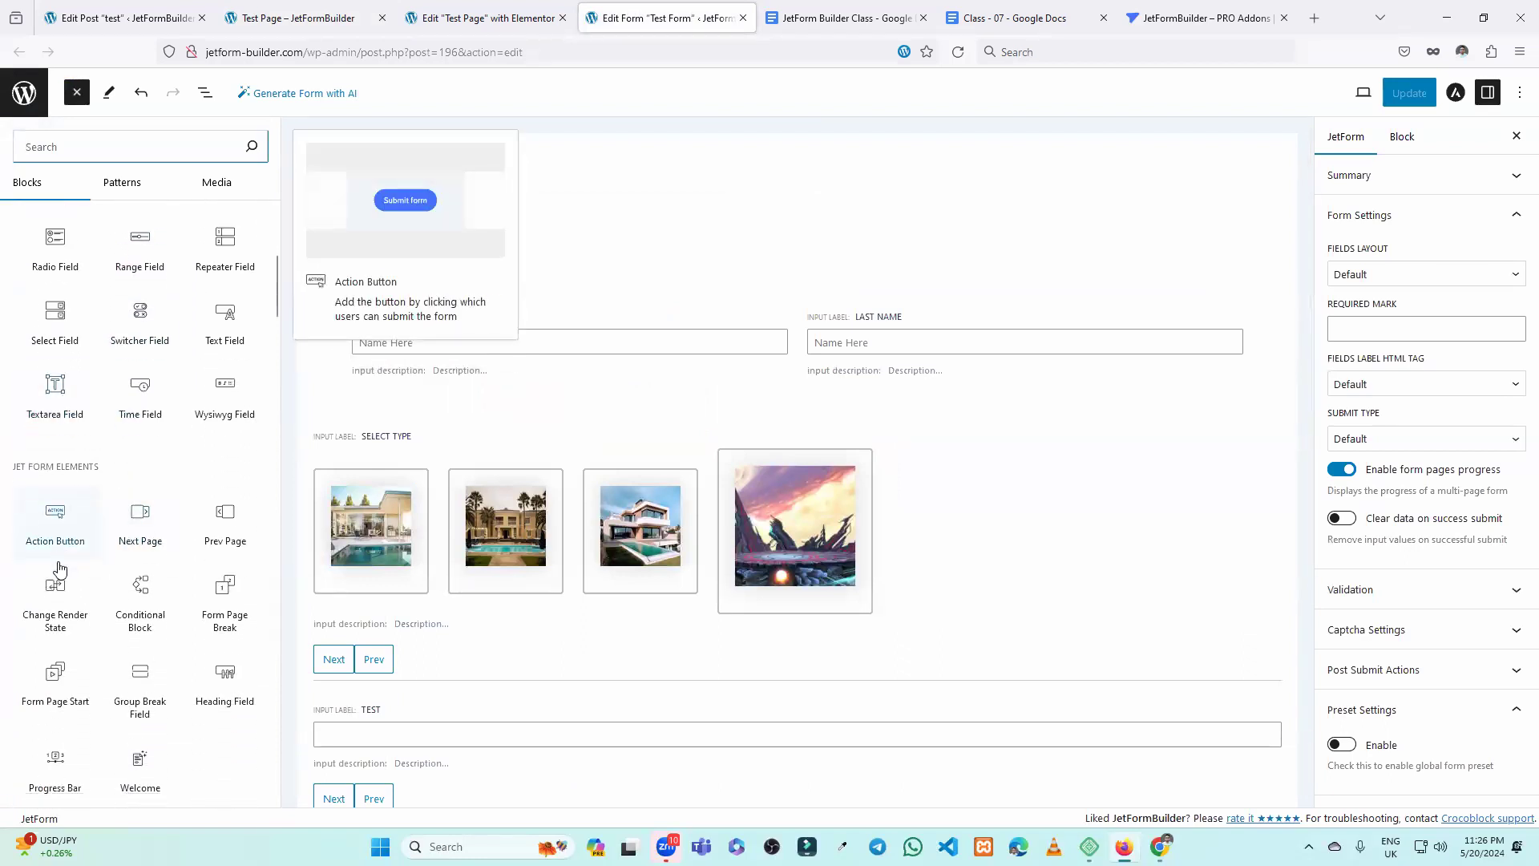
{"action": "scroll", "coordinate": [160, 441], "scroll_direction": "down", "scroll_amount": 2}
{"action": "scroll", "coordinate": [216, 401], "scroll_direction": "up", "scroll_amount": 1}
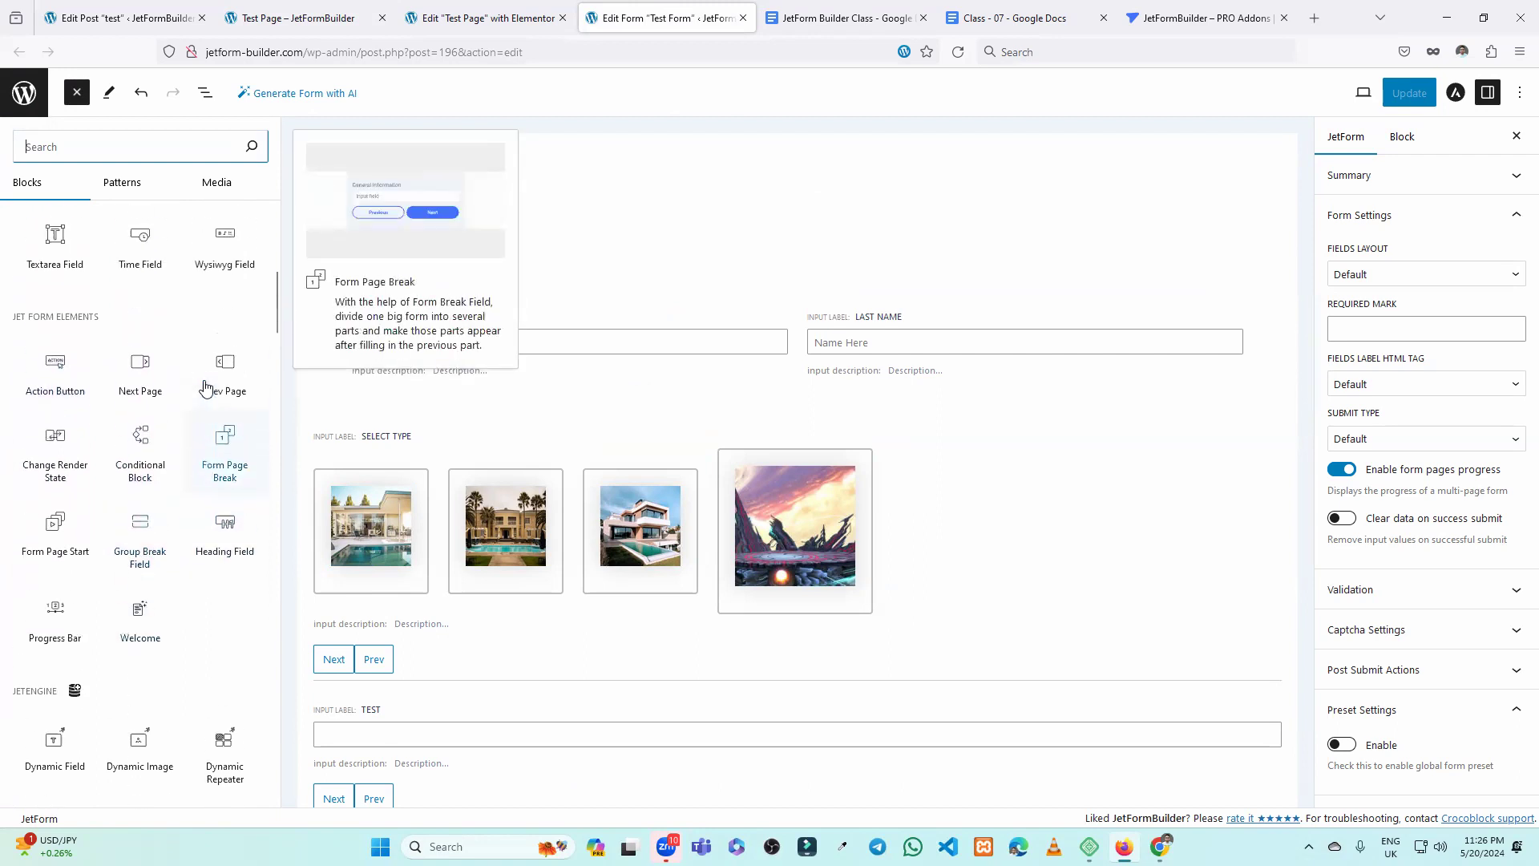
{"action": "scroll", "coordinate": [120, 481], "scroll_direction": "down", "scroll_amount": 1}
{"action": "left_click", "coordinate": [55, 533]}
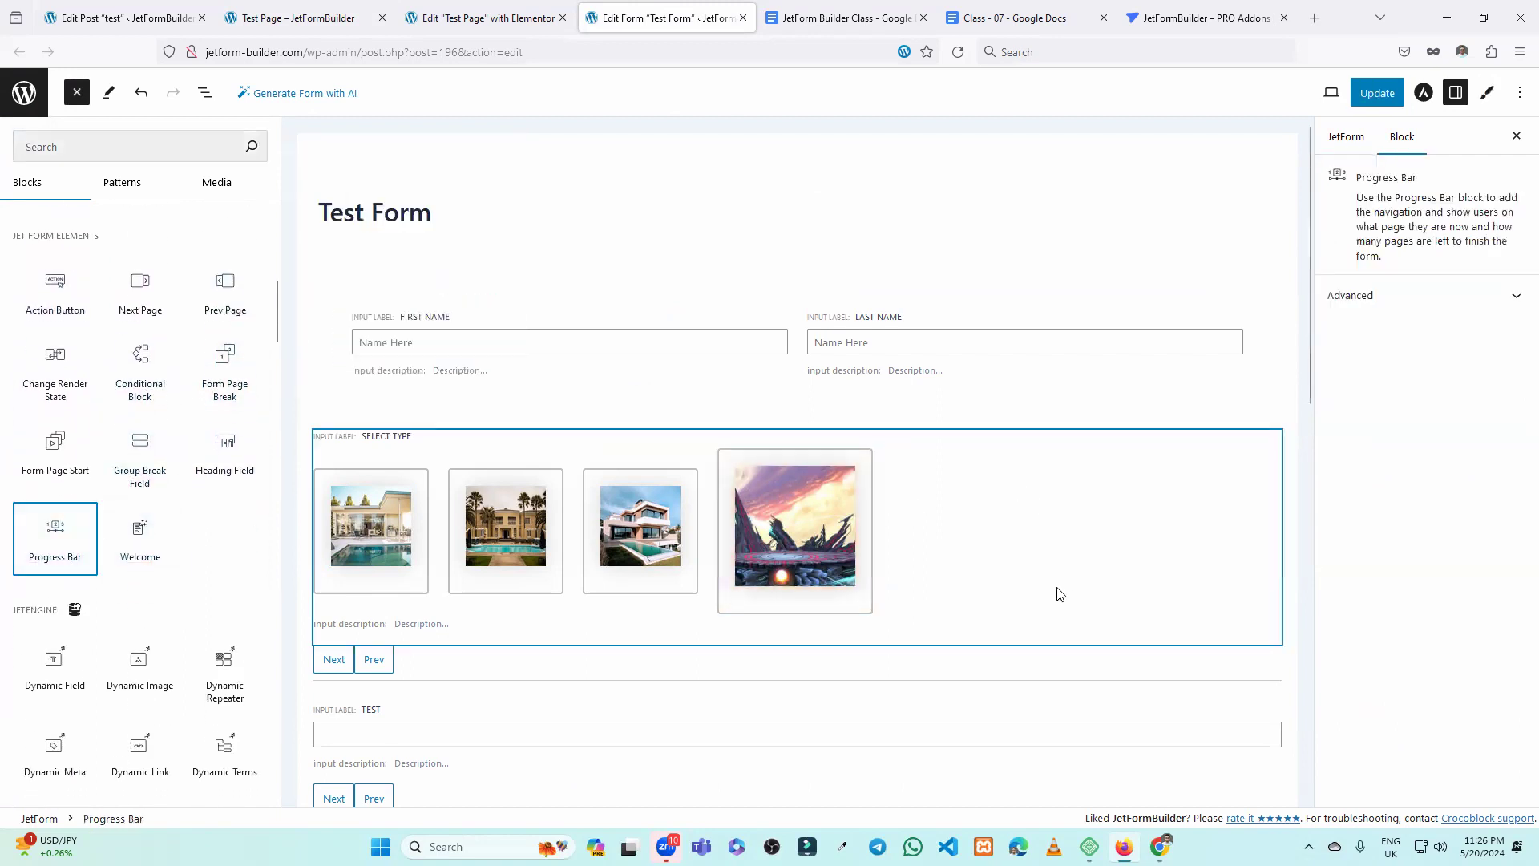
{"action": "scroll", "coordinate": [1054, 591], "scroll_direction": "down", "scroll_amount": 7}
{"action": "left_click", "coordinate": [866, 648]}
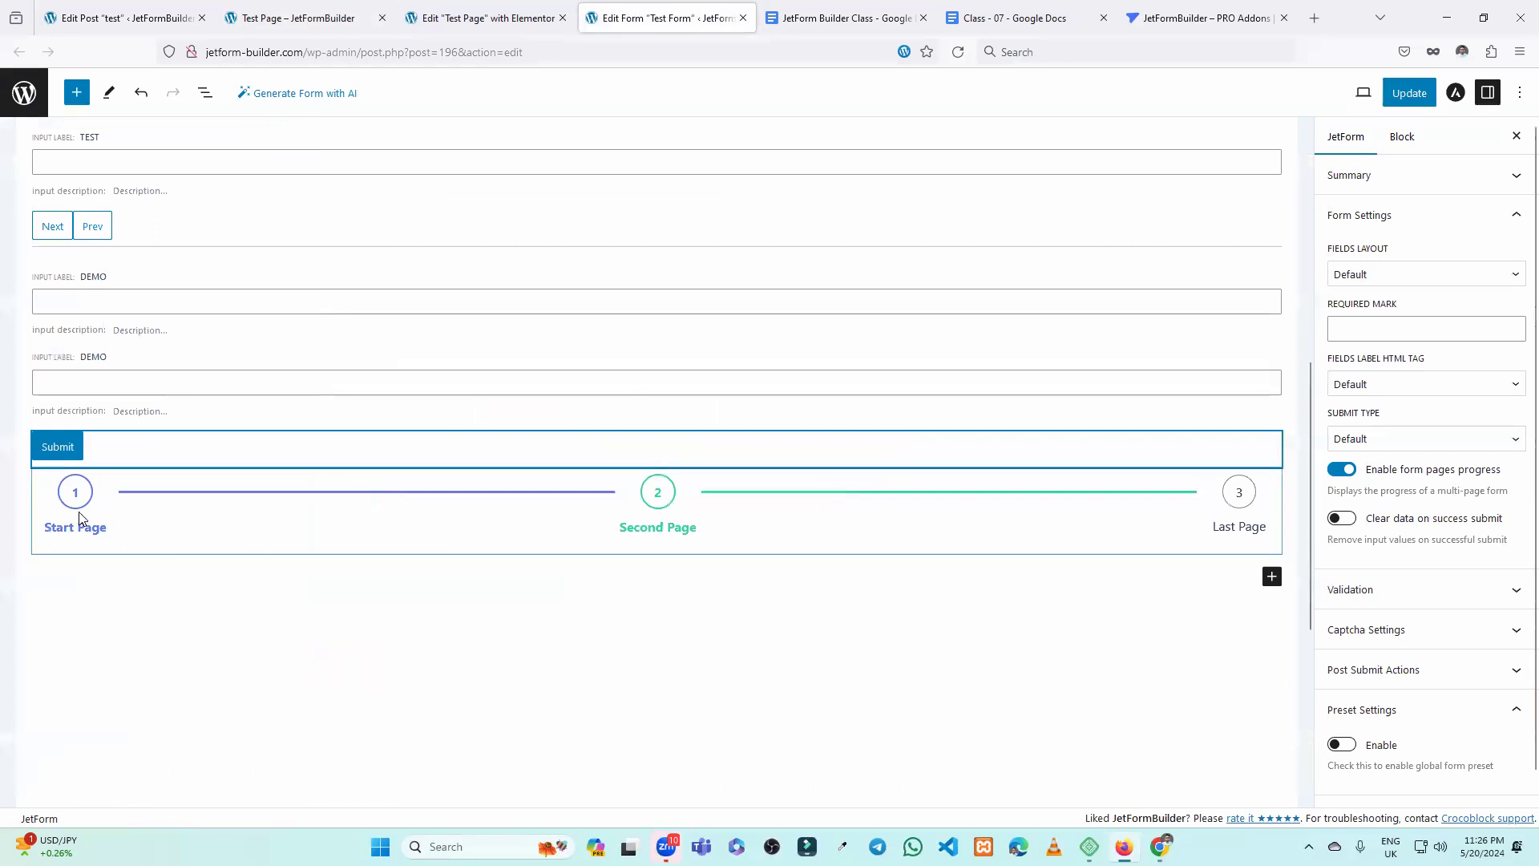
Move the progress bar between the name columns and the Select Type field and update the form.
{"action": "left_click", "coordinate": [160, 550]}
{"action": "left_click_drag", "start_coordinate": [69, 434], "coordinate": [352, 445]}
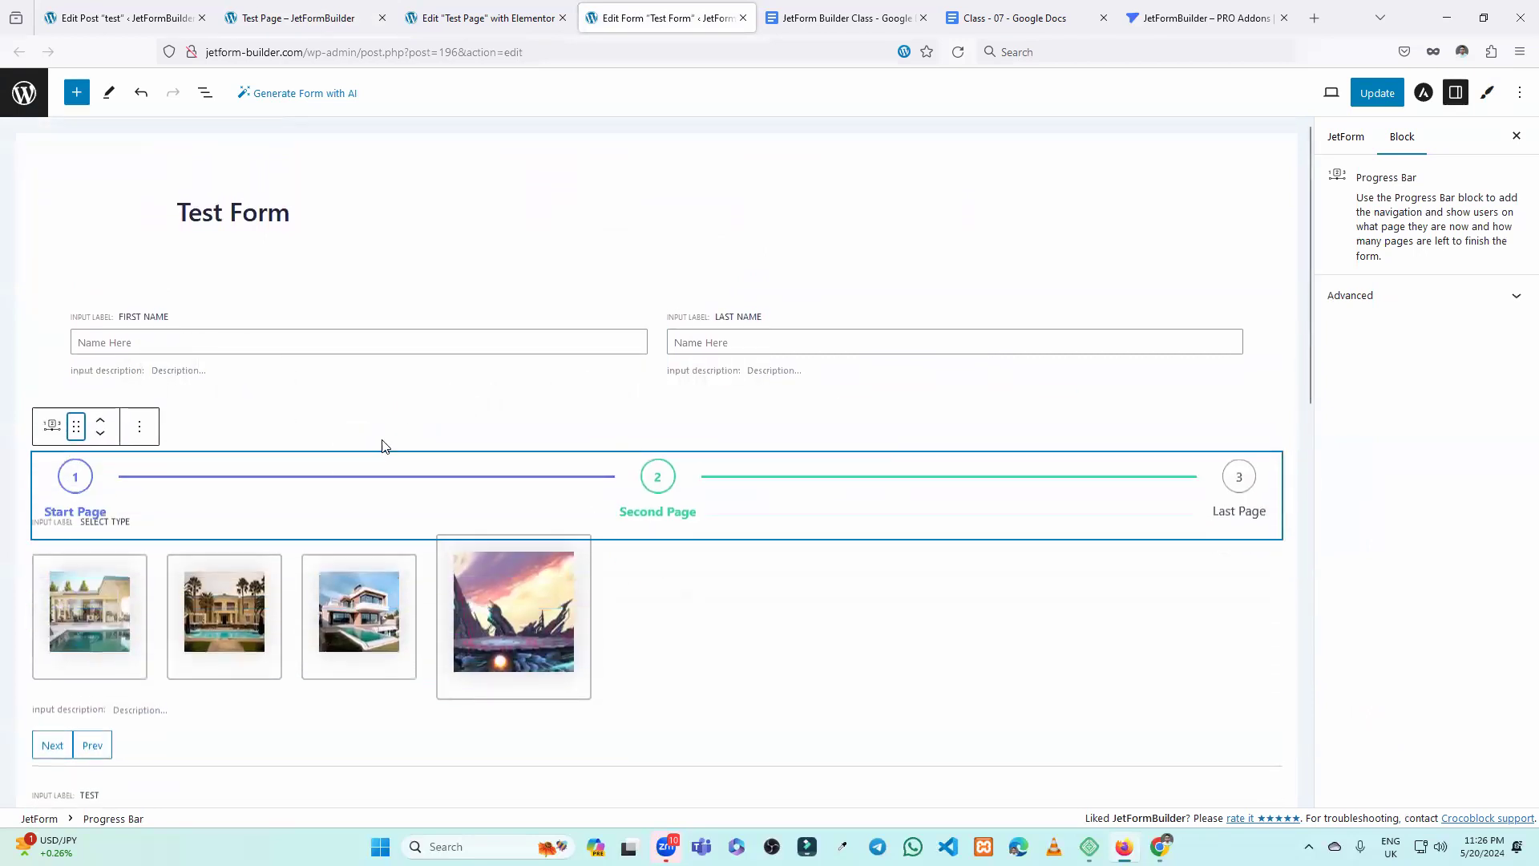
{"action": "left_click", "coordinate": [1386, 96]}
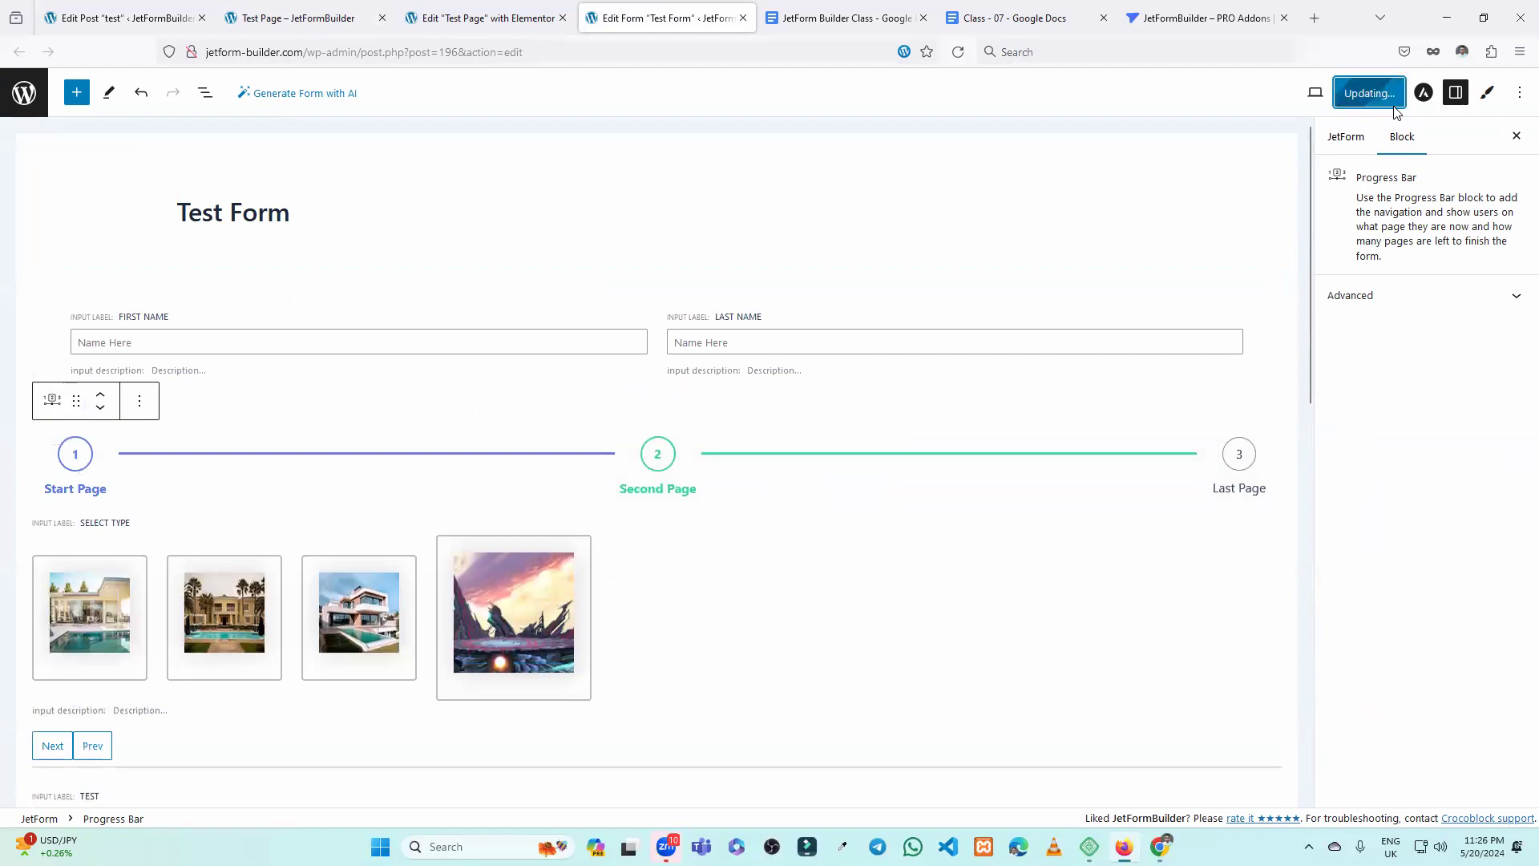
Reload the Test Page and advance to the second form page to check the added progress bar.
{"action": "left_click", "coordinate": [285, 17]}
{"action": "left_click", "coordinate": [959, 53]}
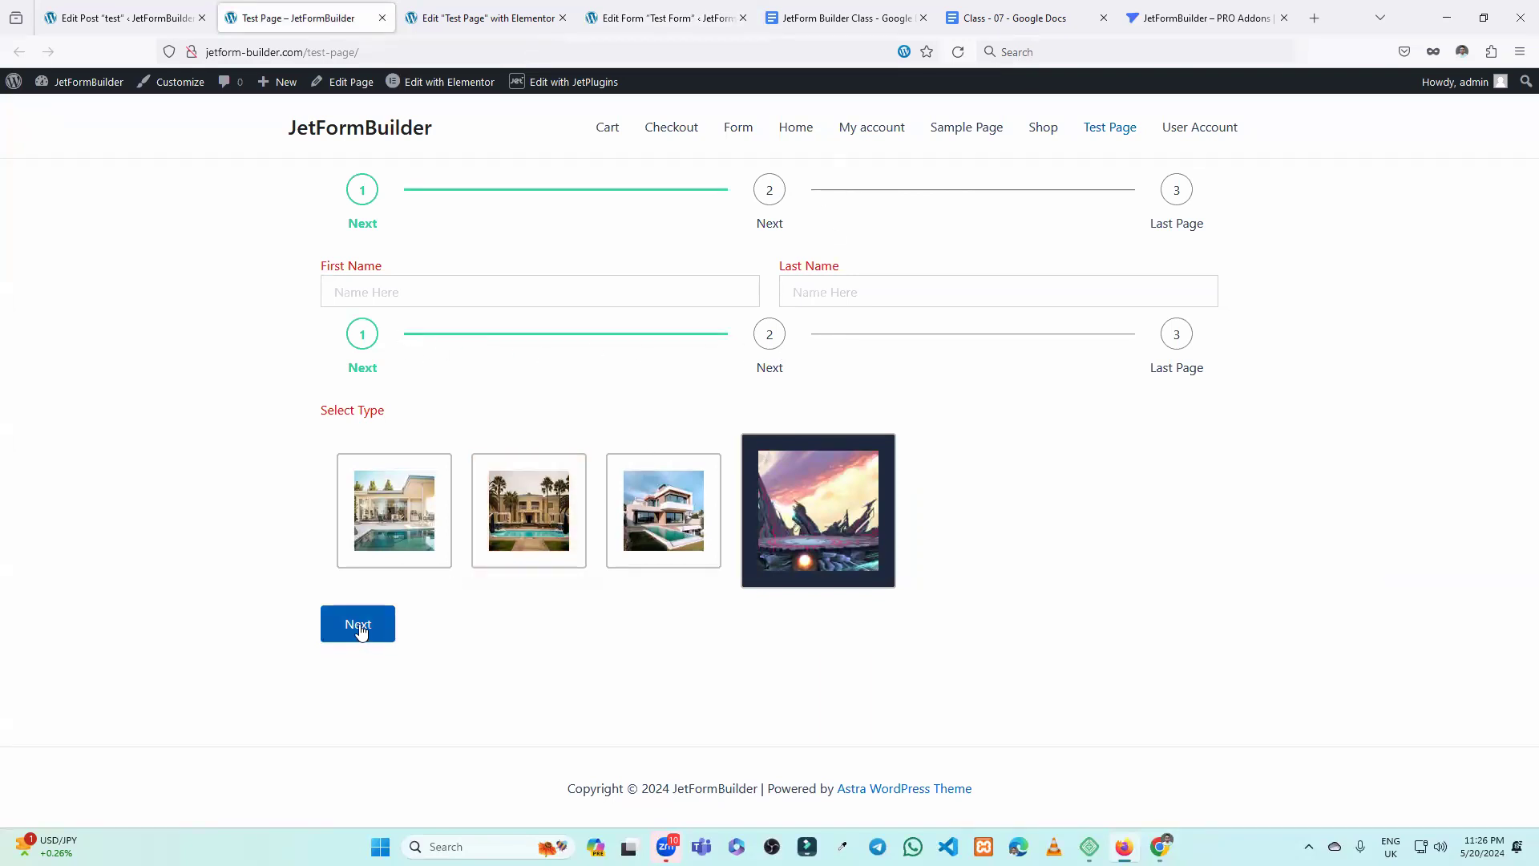
{"action": "left_click", "coordinate": [362, 633]}
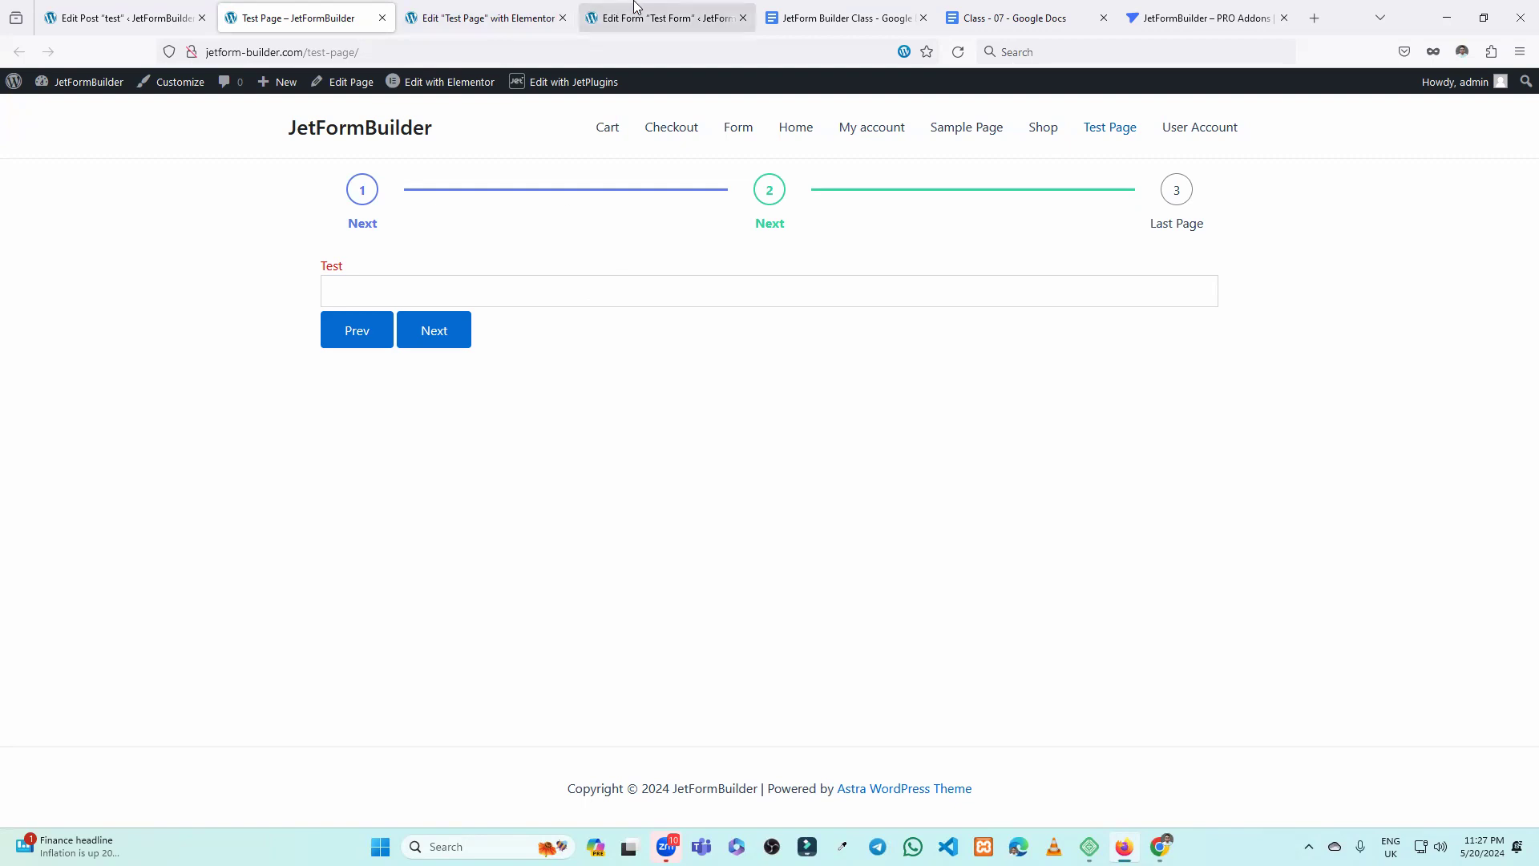
Make the First Name, Last Name and Select Type fields required in the Test Form.
{"action": "left_click", "coordinate": [593, 14]}
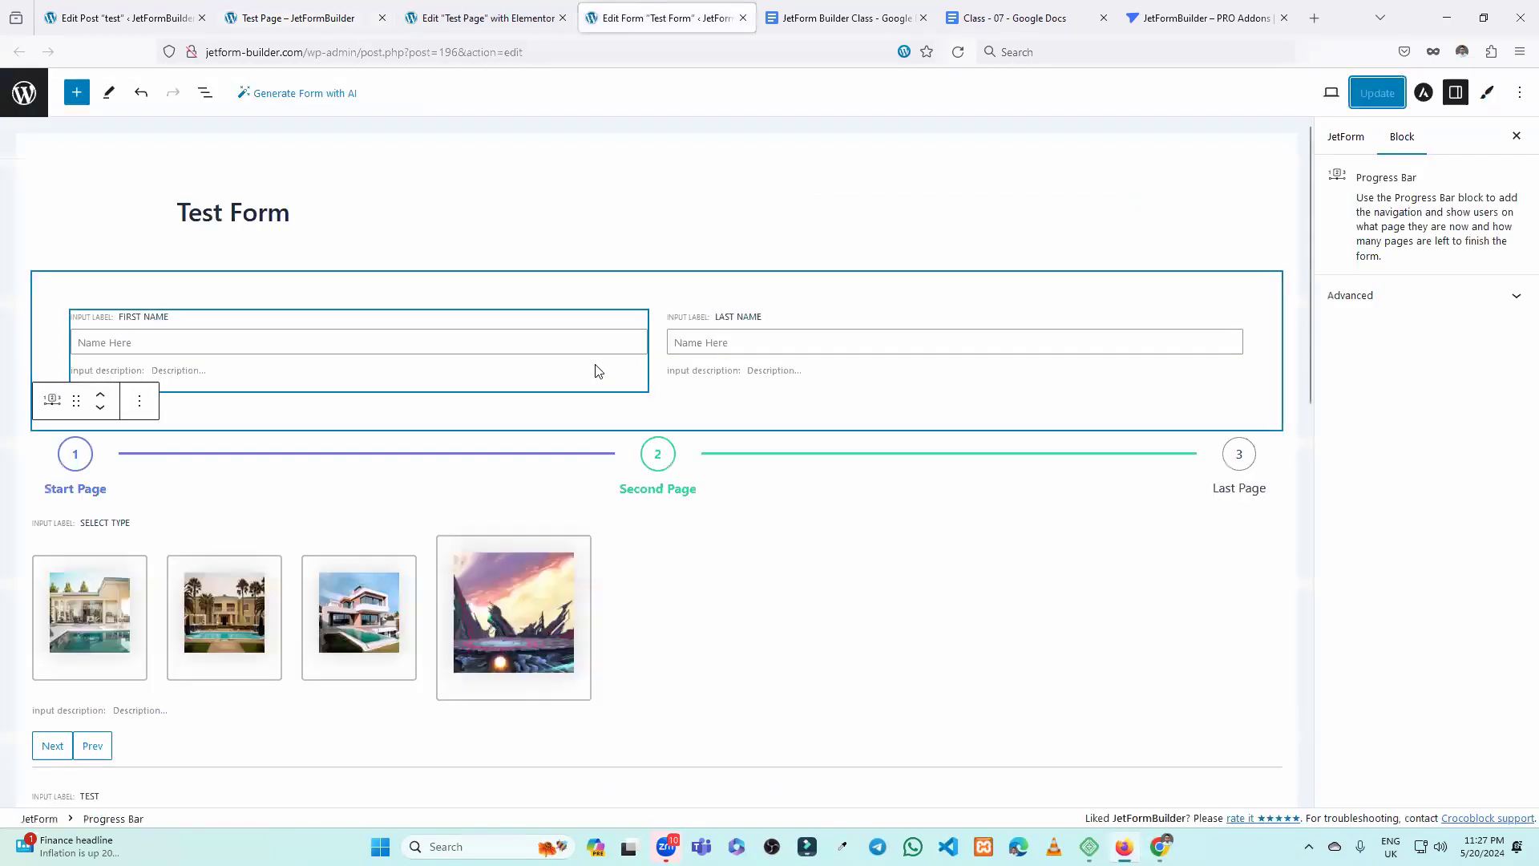
{"action": "left_click", "coordinate": [303, 370]}
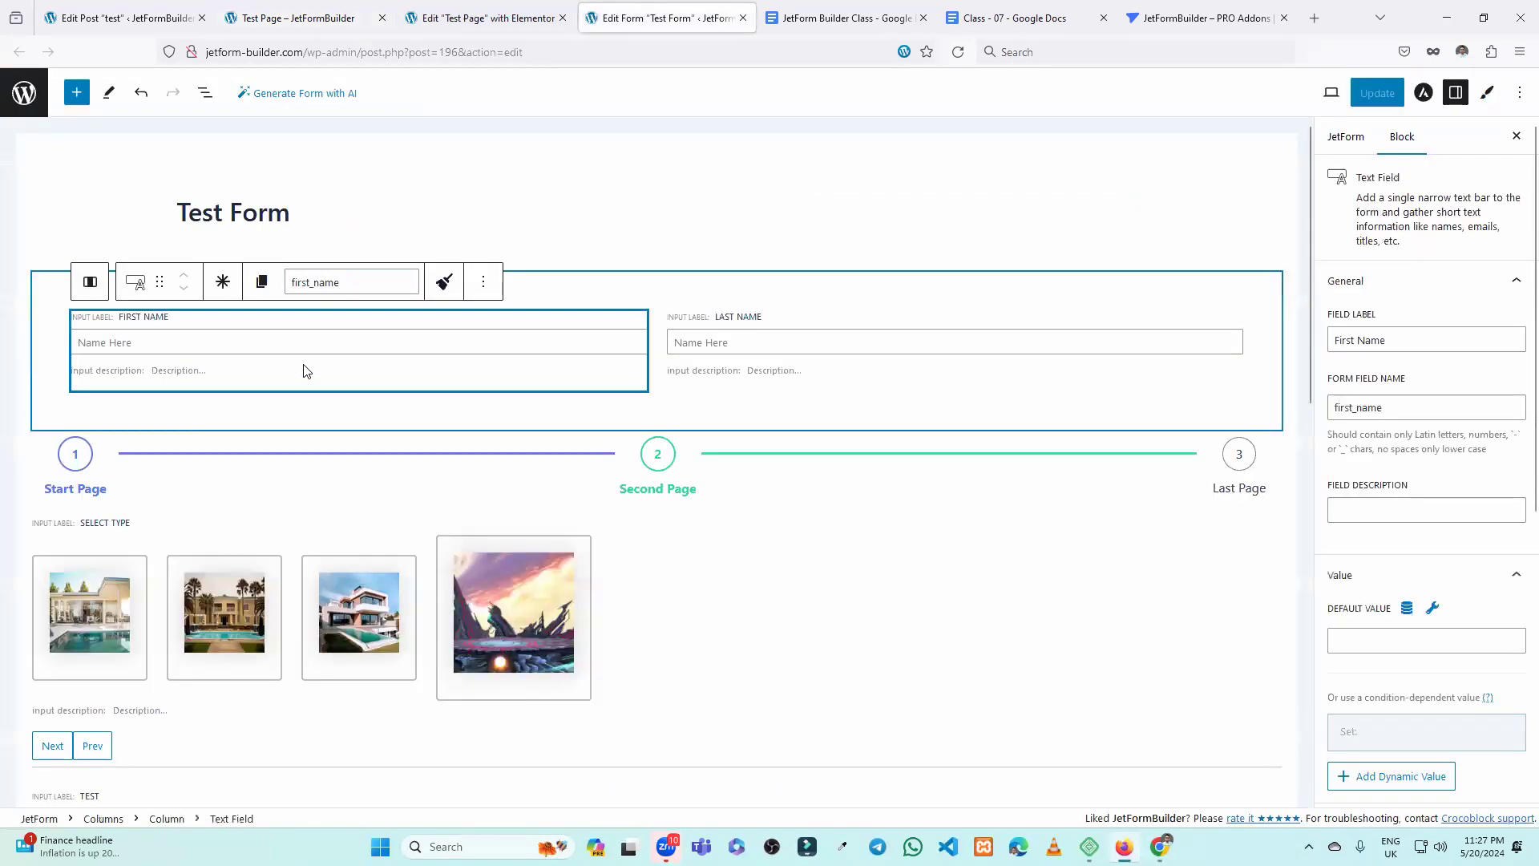
{"action": "left_click", "coordinate": [224, 283]}
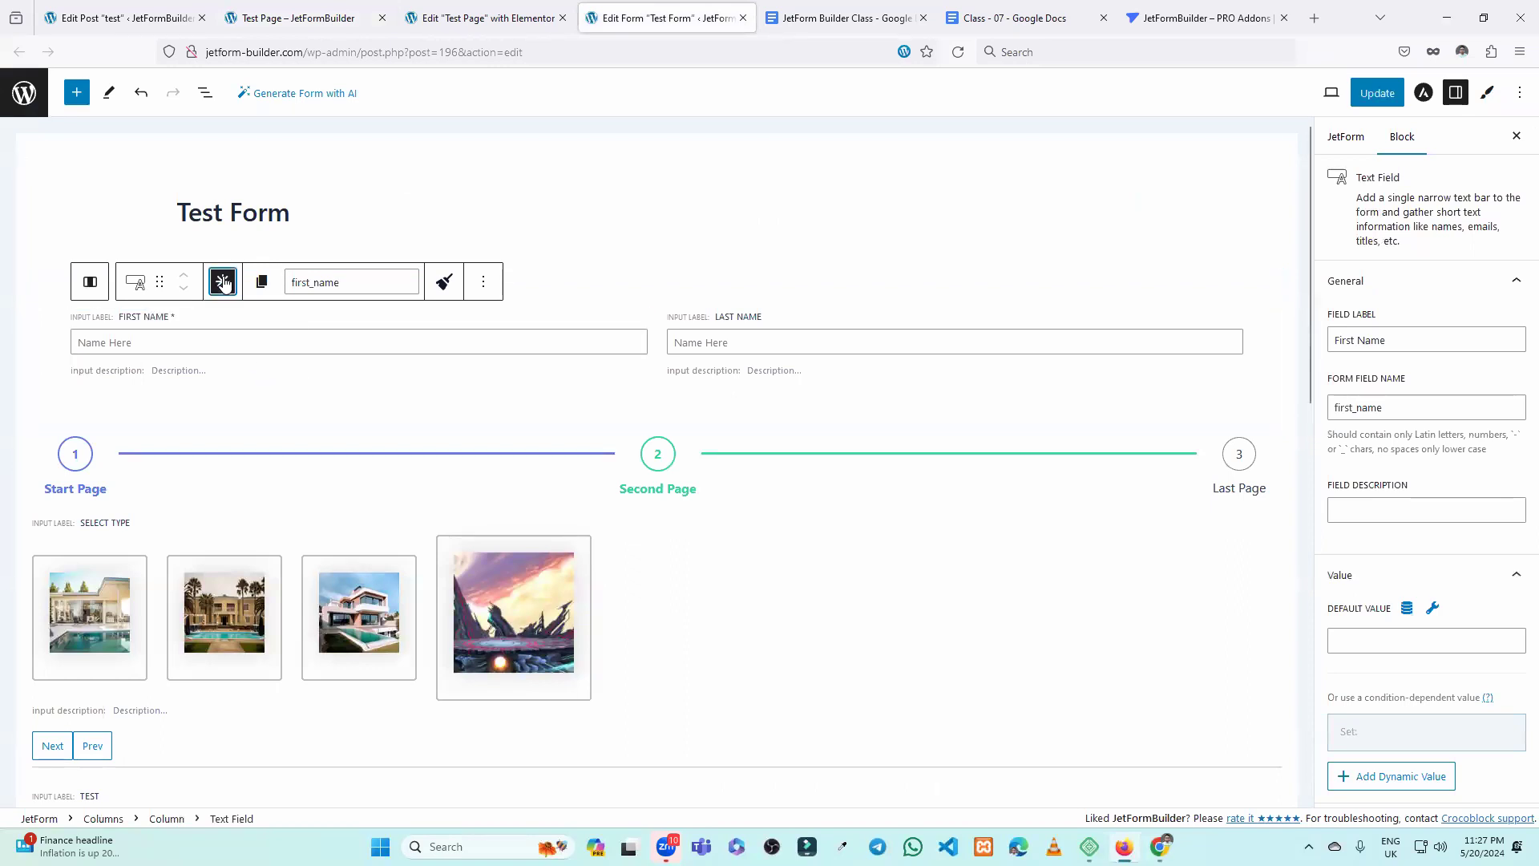
{"action": "left_click", "coordinate": [837, 322]}
{"action": "left_click", "coordinate": [819, 282]}
{"action": "scroll", "coordinate": [625, 382], "scroll_direction": "down", "scroll_amount": 3}
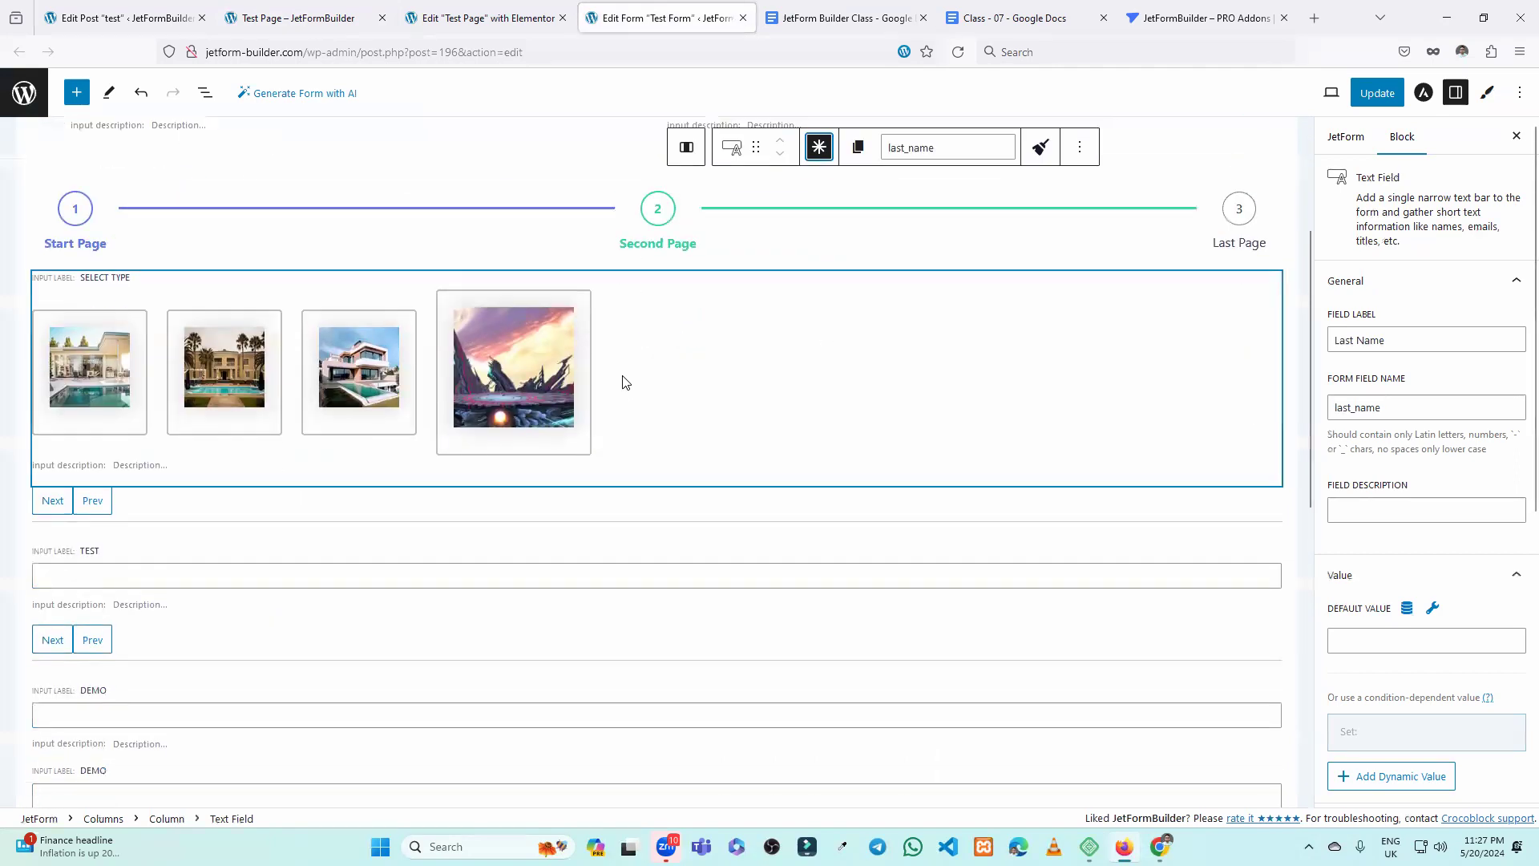
{"action": "left_click", "coordinate": [637, 382]}
{"action": "left_click", "coordinate": [166, 243]}
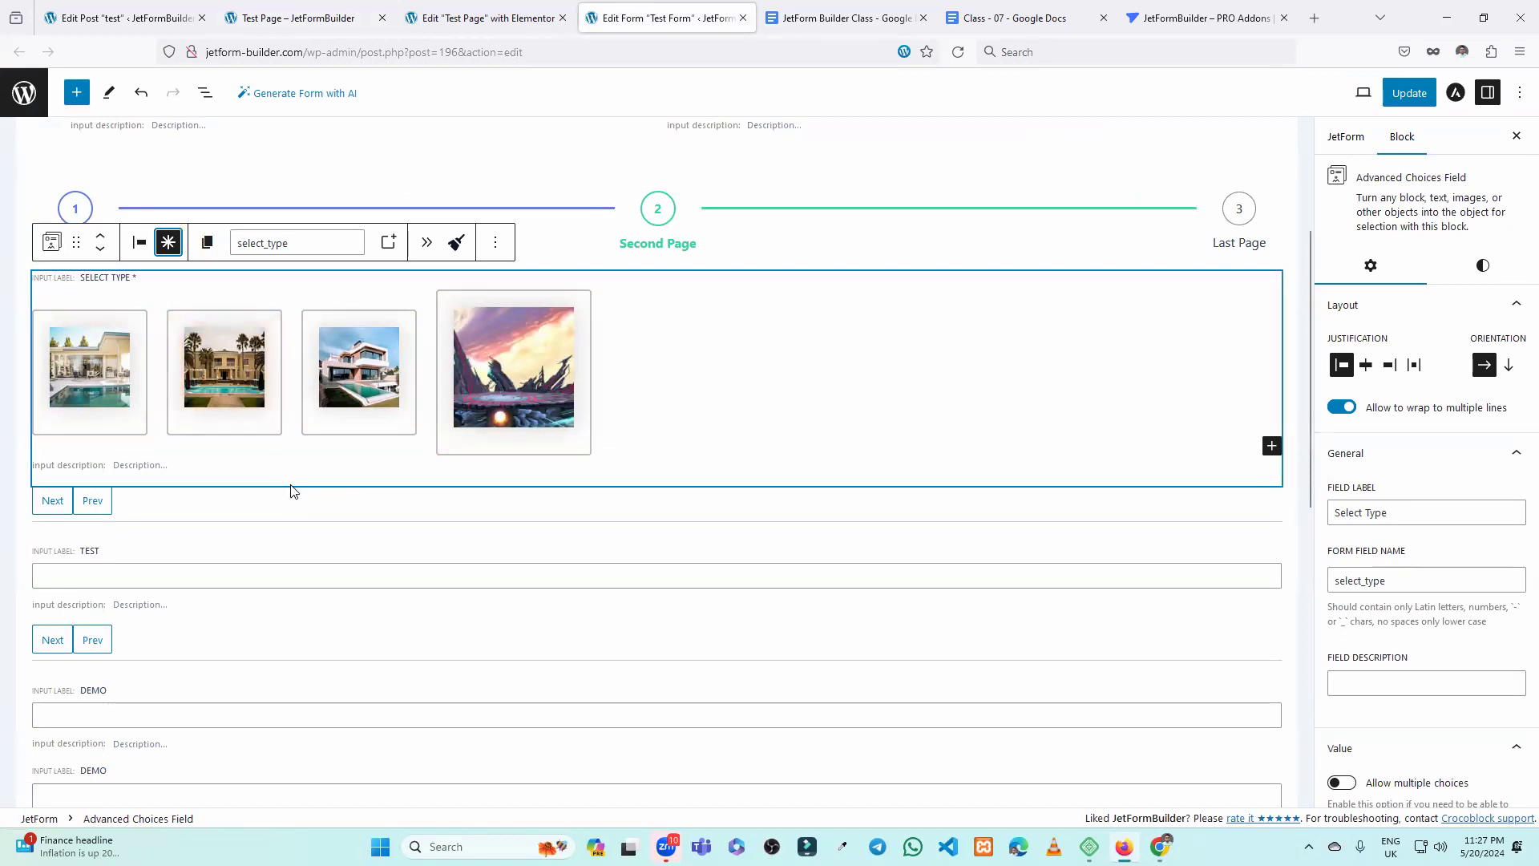
Delete the Select Type field and the progress bar block from the Test Form.
{"action": "scroll", "coordinate": [291, 493], "scroll_direction": "up", "scroll_amount": 3}
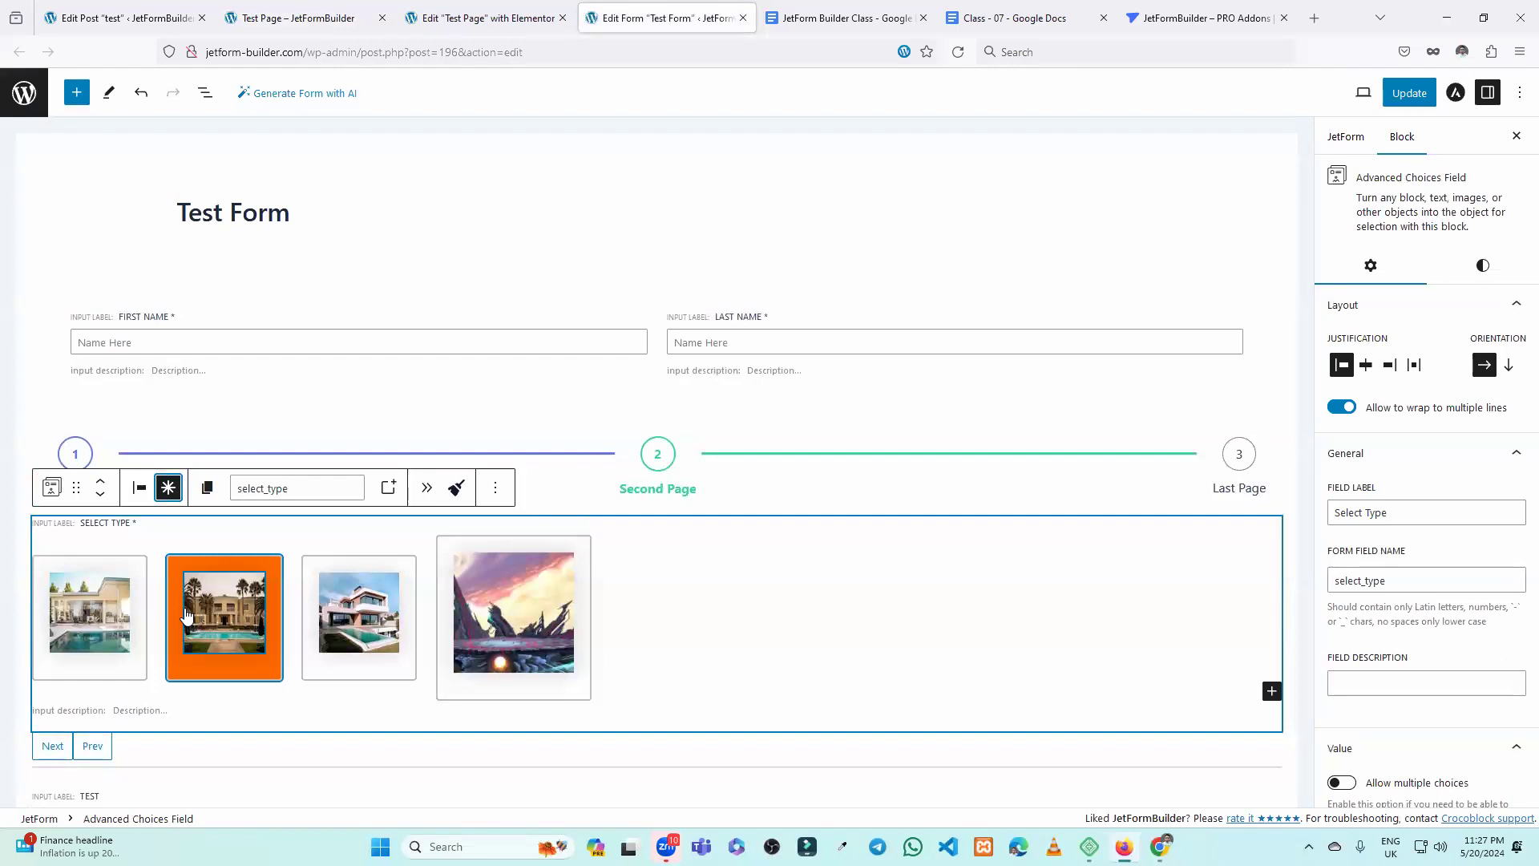
{"action": "left_click", "coordinate": [496, 490]}
{"action": "left_click", "coordinate": [513, 438]}
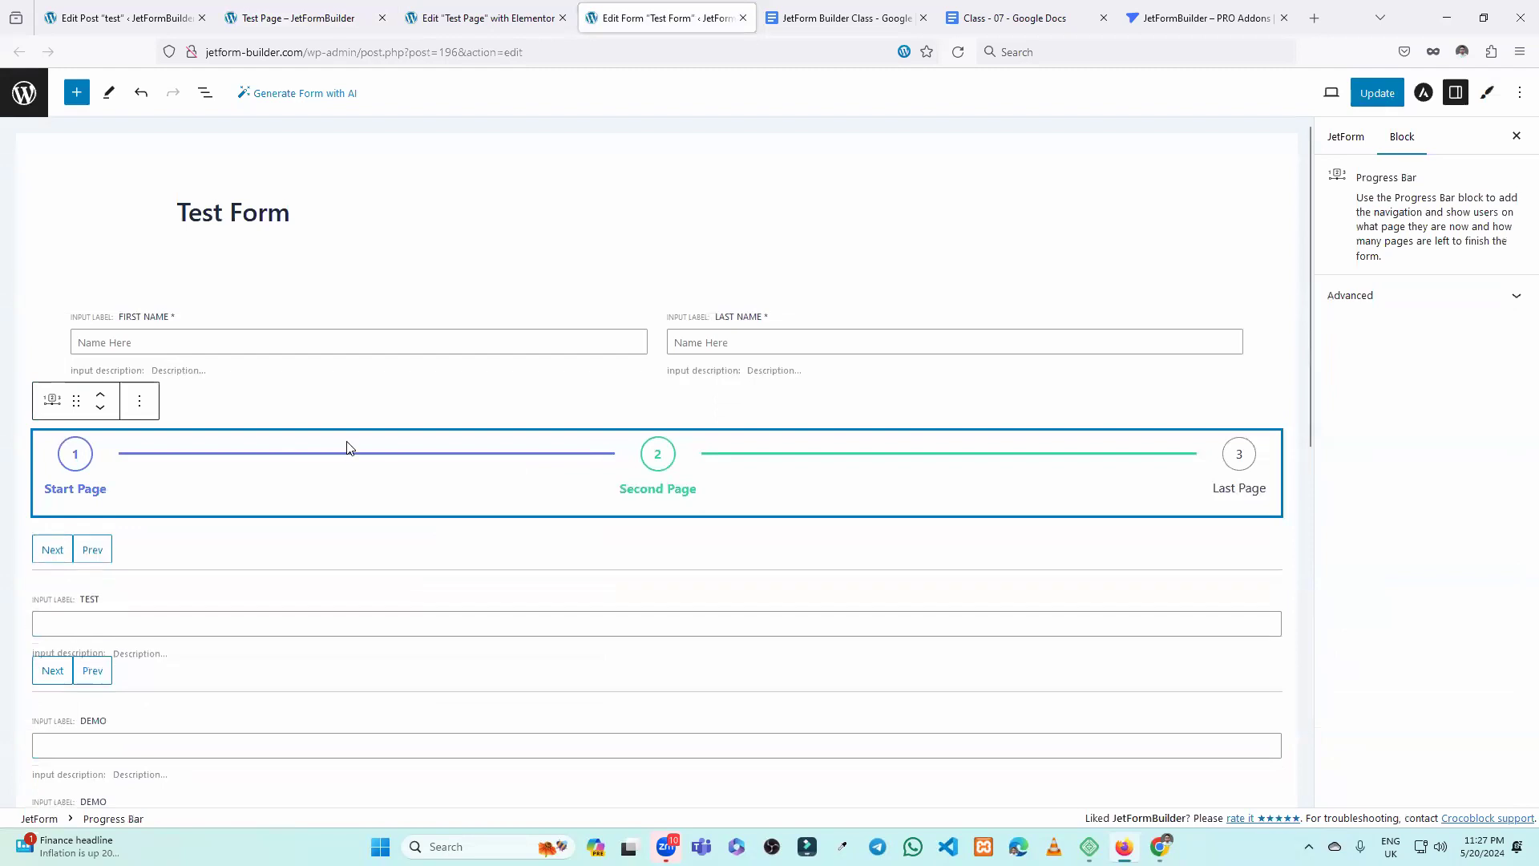
{"action": "left_click", "coordinate": [140, 400]}
{"action": "left_click", "coordinate": [186, 739]}
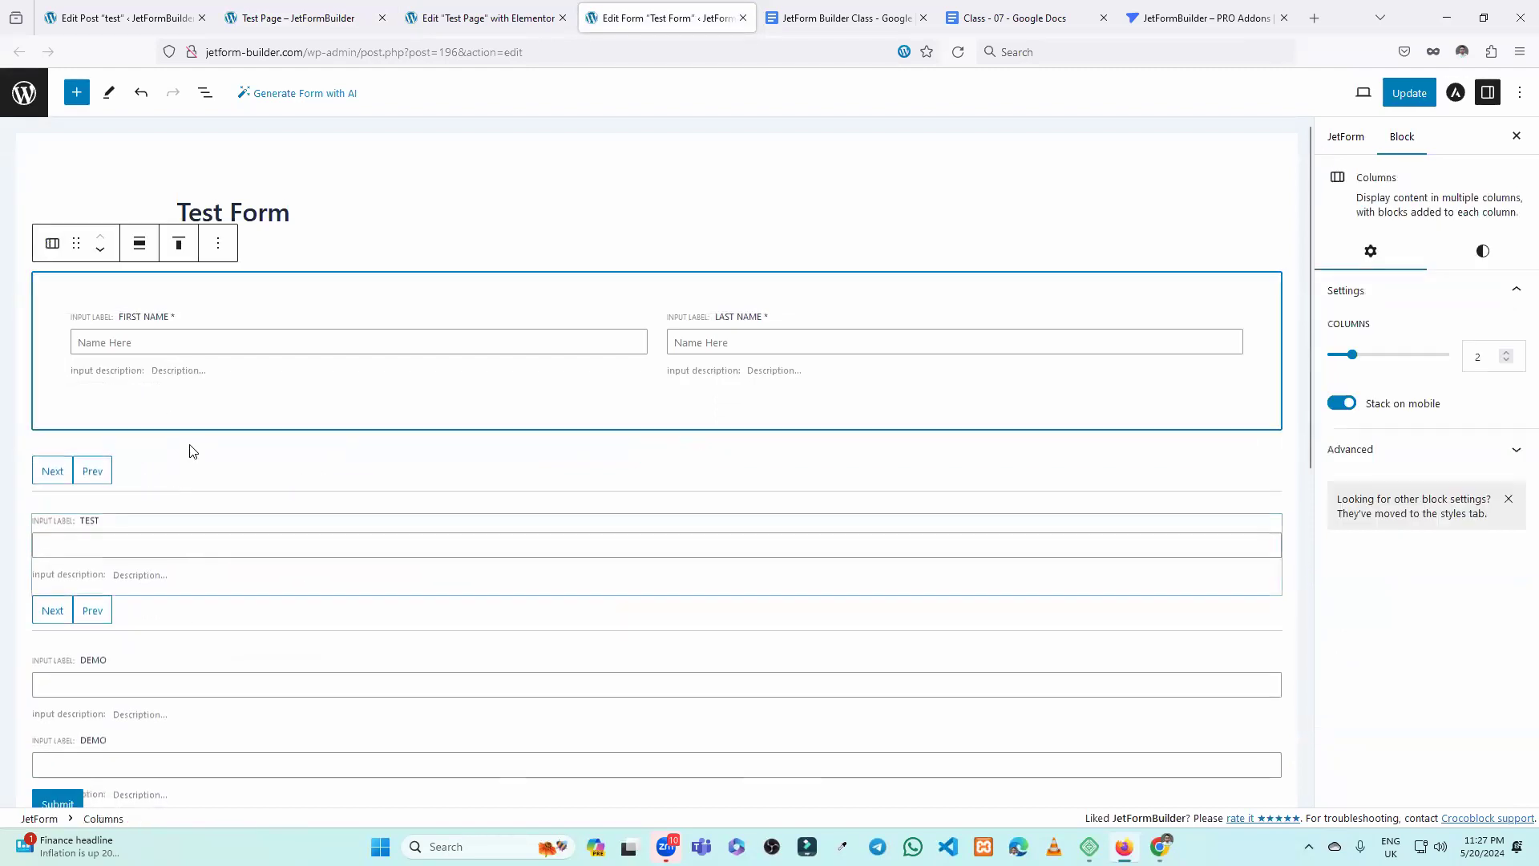
Delete the first page break and the Test text field from the form.
{"action": "left_click", "coordinate": [186, 462]}
{"action": "left_click", "coordinate": [141, 403]}
{"action": "left_click", "coordinate": [187, 739]}
{"action": "left_click", "coordinate": [176, 463]}
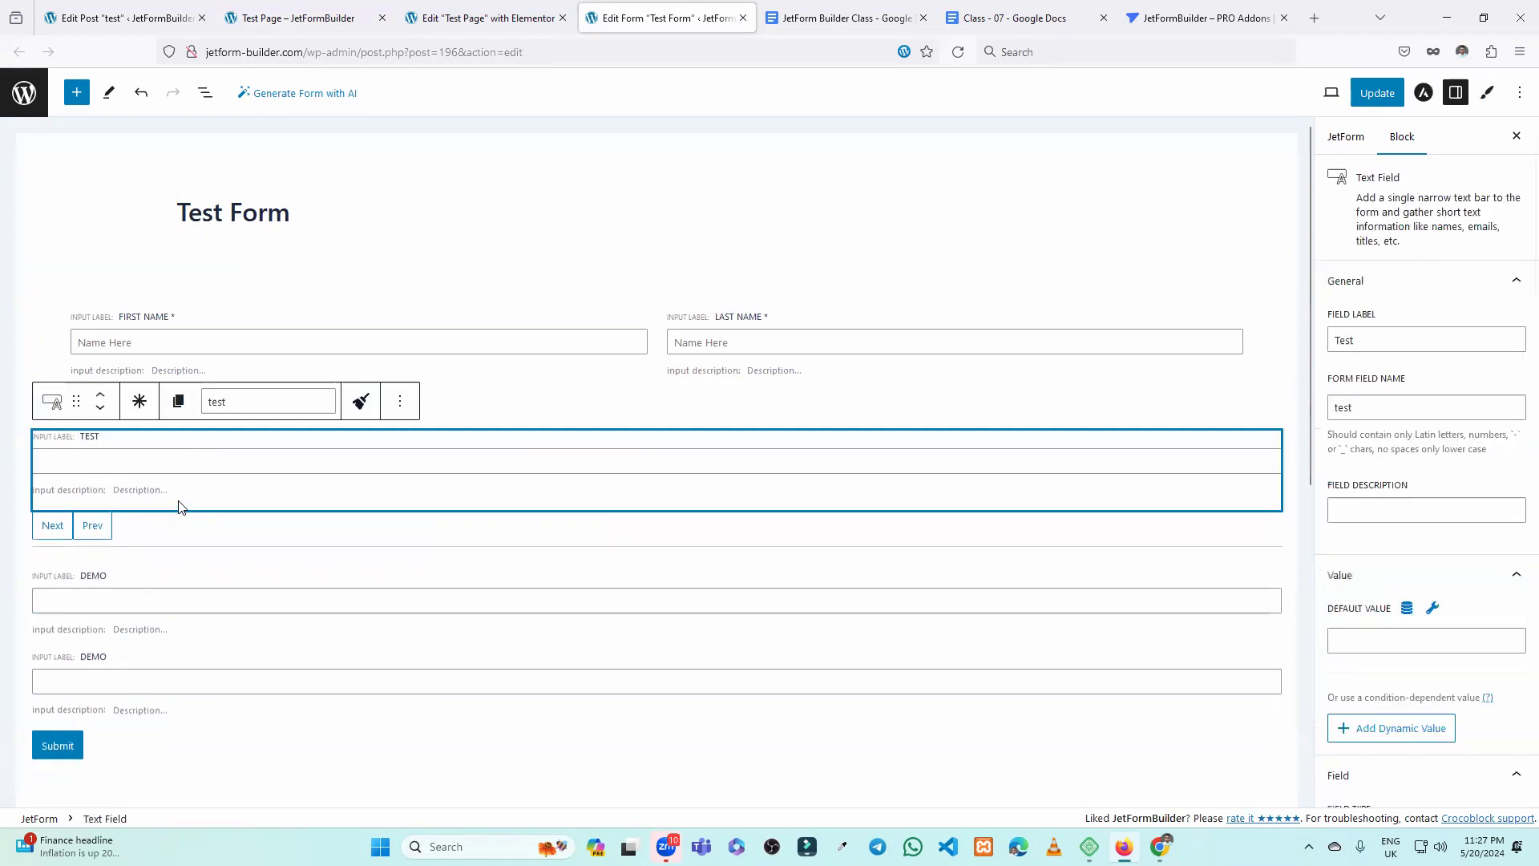
{"action": "left_click", "coordinate": [392, 410]}
{"action": "left_click", "coordinate": [425, 738]}
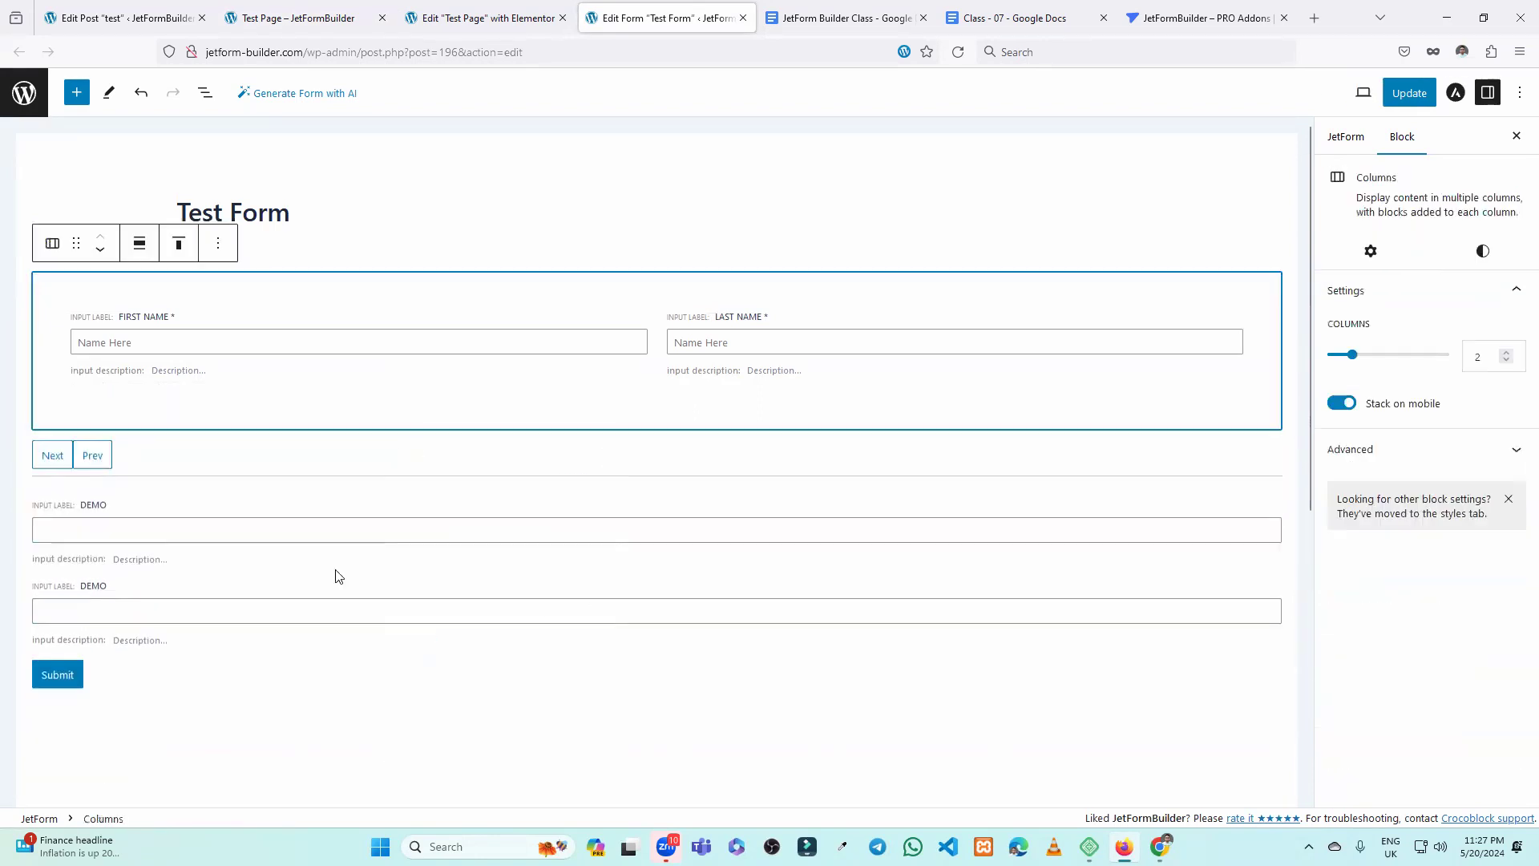
Delete the remaining page break above the Demo fields.
{"action": "left_click", "coordinate": [296, 461]}
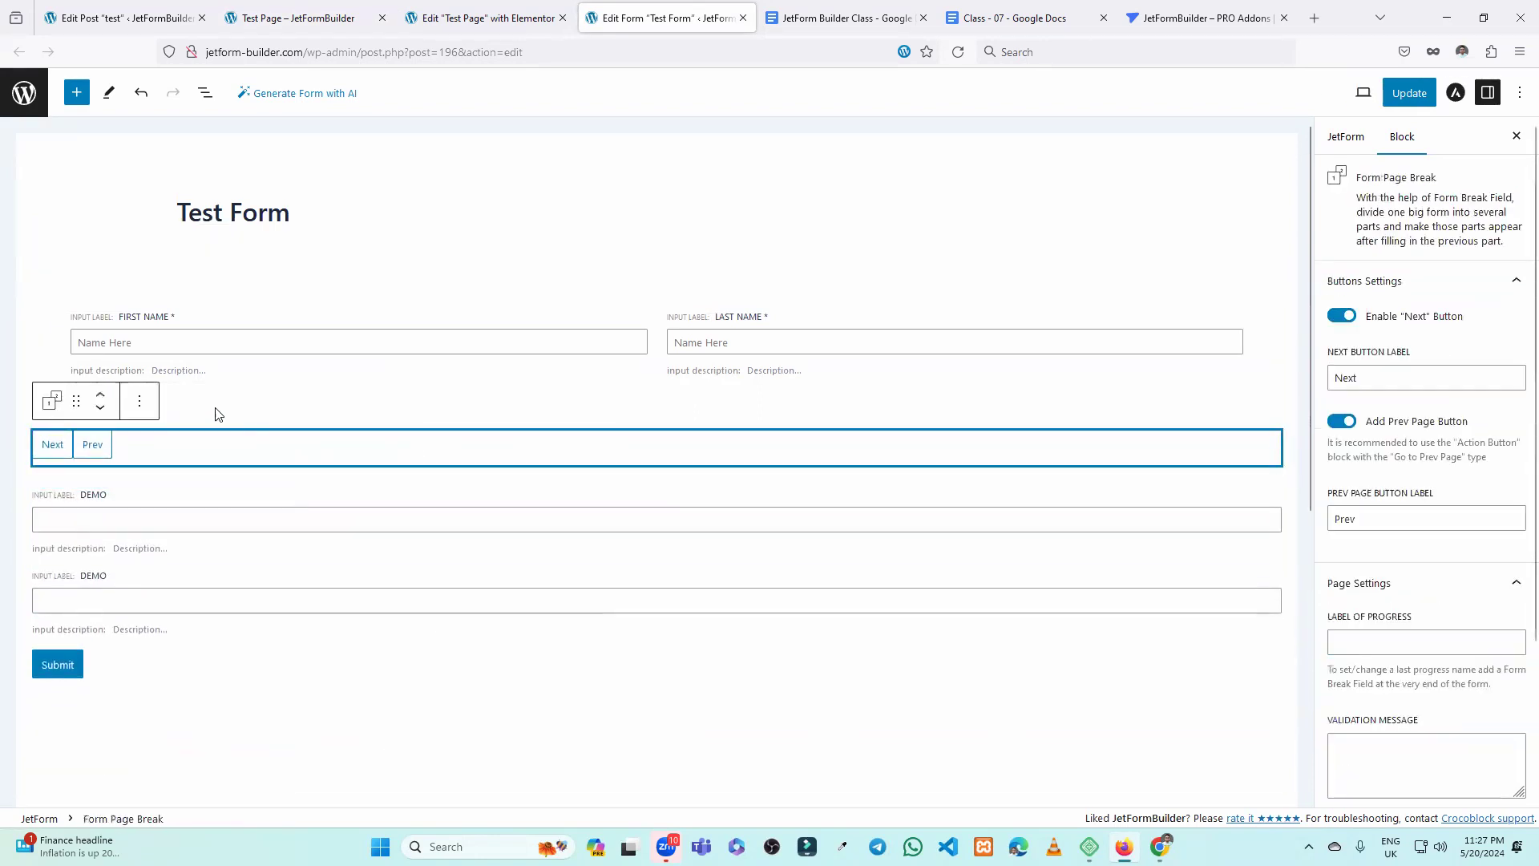
{"action": "left_click", "coordinate": [140, 400]}
{"action": "left_click", "coordinate": [152, 740]}
Delete both Demo text fields from the form.
{"action": "left_click", "coordinate": [242, 493]}
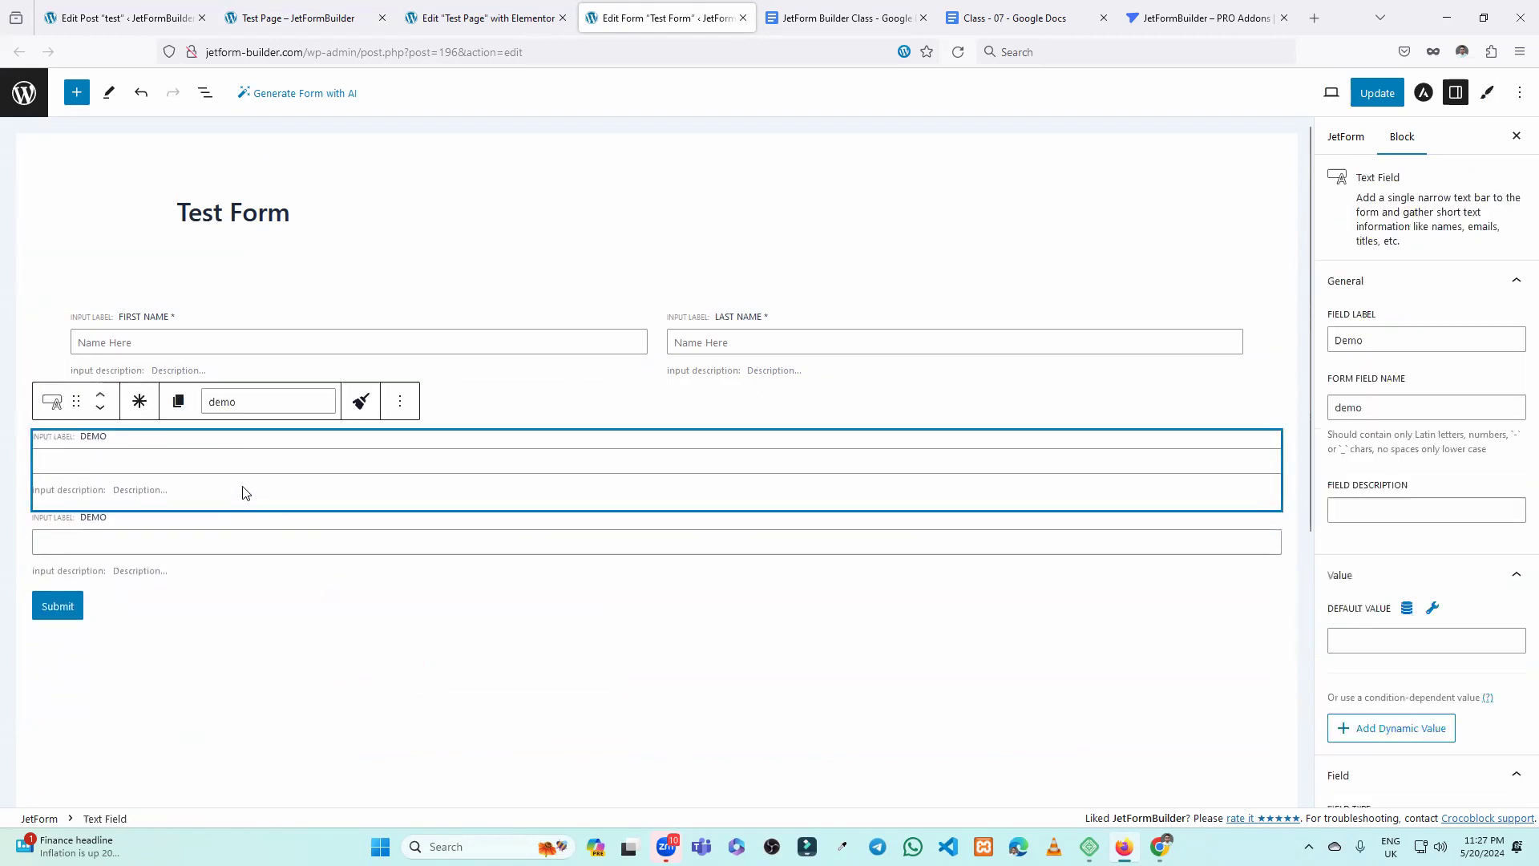
{"action": "left_click", "coordinate": [399, 401]}
{"action": "left_click", "coordinate": [405, 738]}
{"action": "left_click", "coordinate": [311, 463]}
{"action": "left_click", "coordinate": [399, 401]}
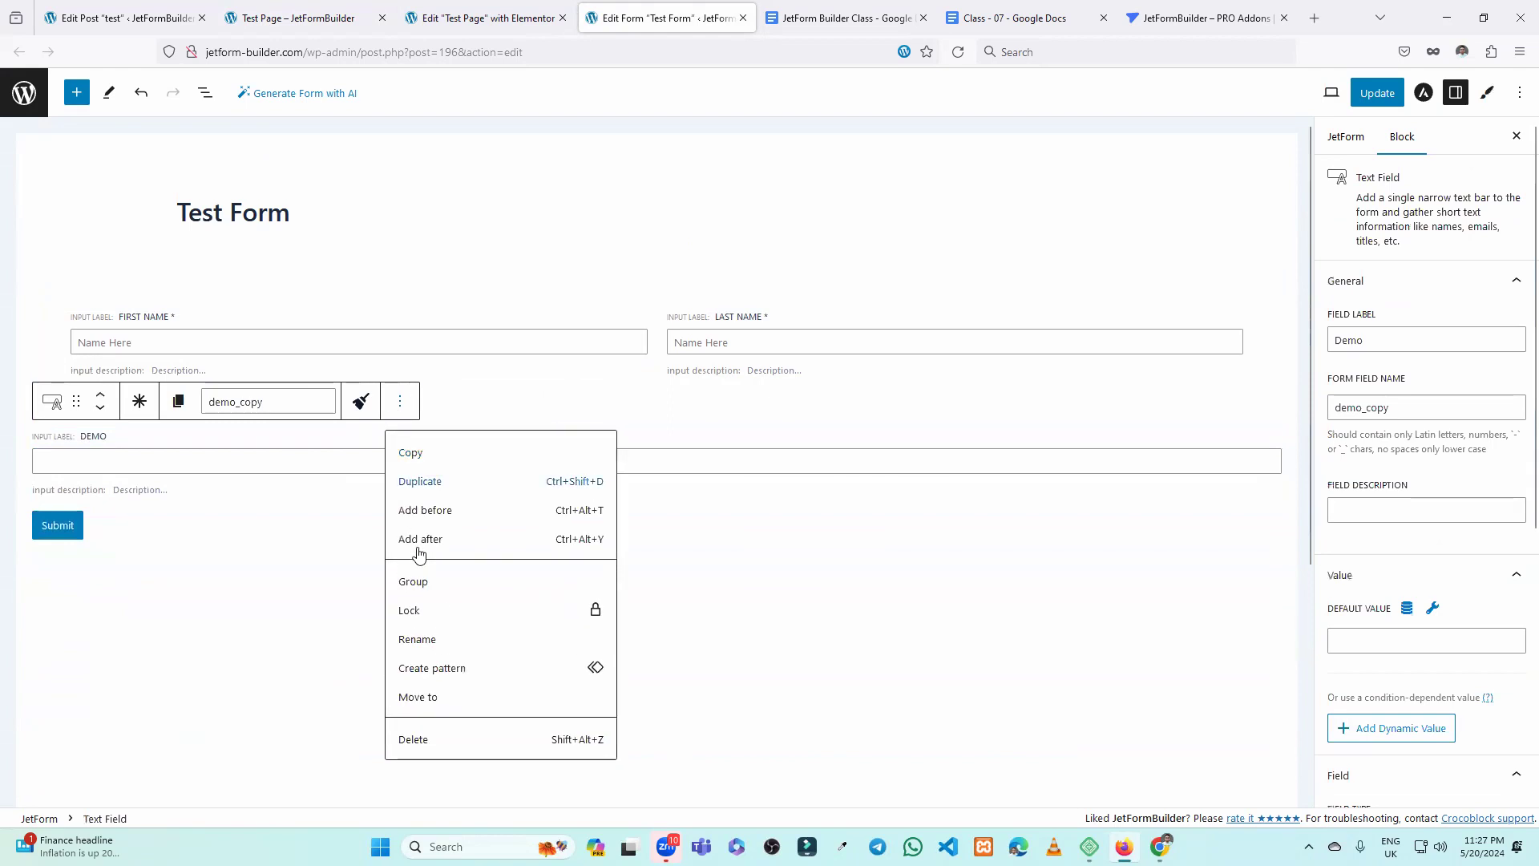
{"action": "left_click", "coordinate": [433, 736]}
Delete the columns holding the First Name and Last Name fields, along with the Submit button.
{"action": "left_click", "coordinate": [312, 325]}
{"action": "left_click", "coordinate": [299, 448]}
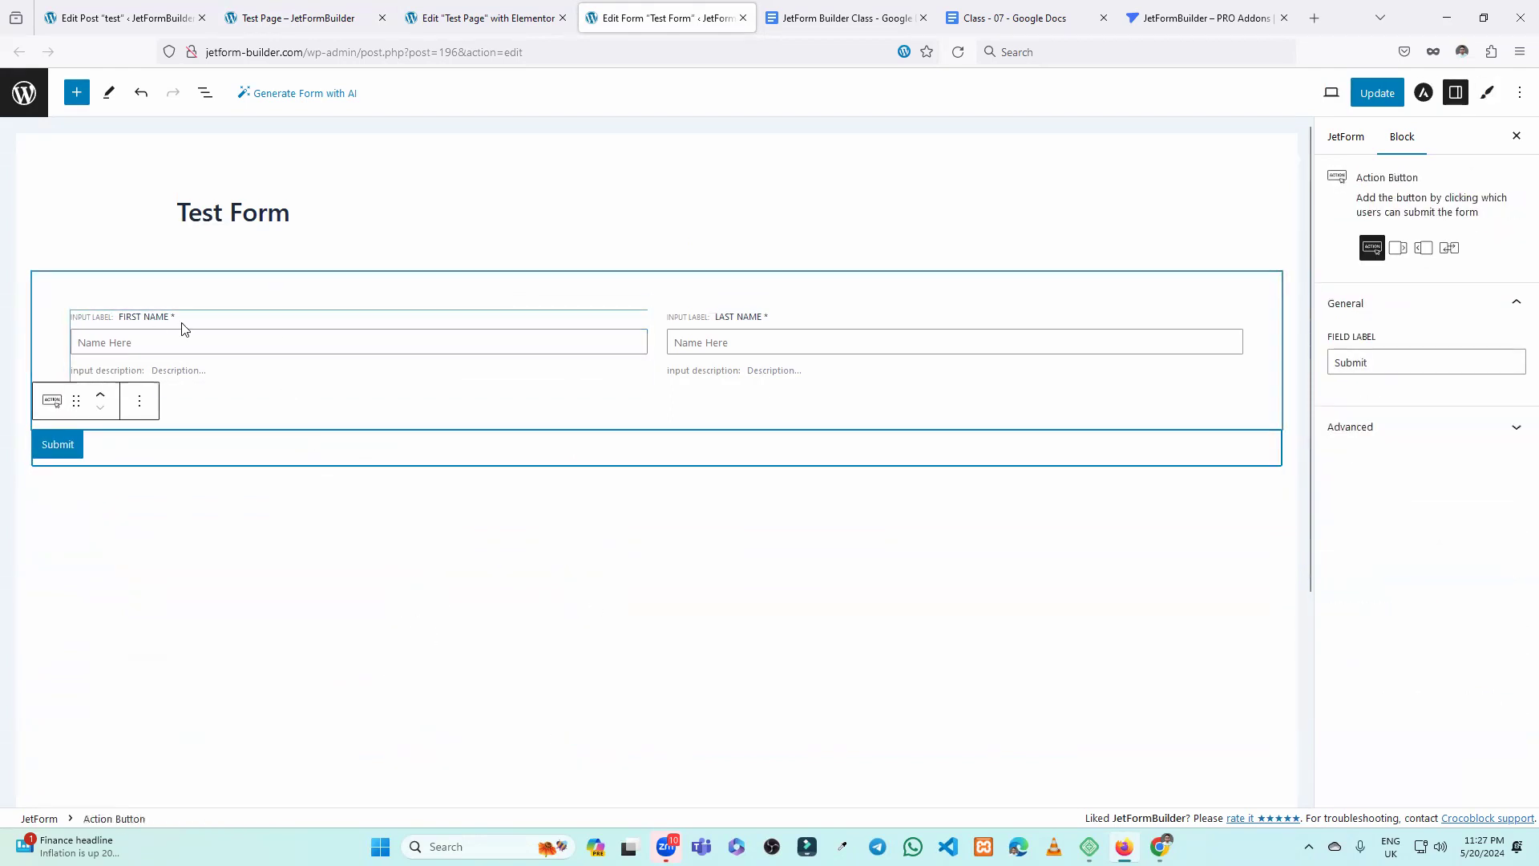
{"action": "left_click", "coordinate": [62, 296]}
{"action": "left_click", "coordinate": [222, 252]}
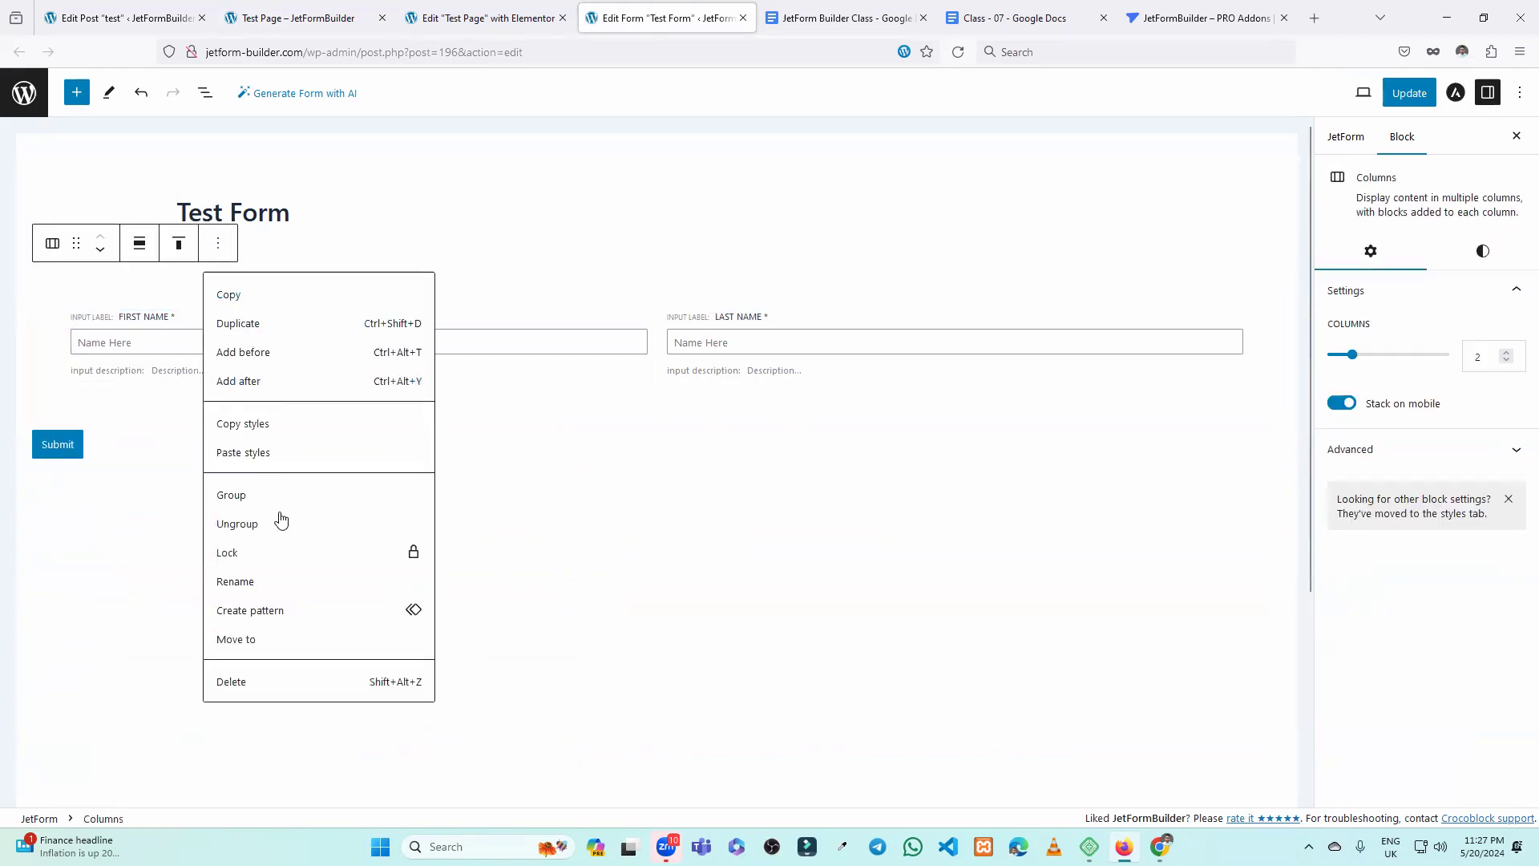
{"action": "left_click", "coordinate": [286, 678]}
{"action": "left_click", "coordinate": [137, 302]}
{"action": "left_click", "coordinate": [97, 246]}
{"action": "left_click", "coordinate": [148, 553]}
Add a Text Field block to the empty Test Form and set its field label to Name.
{"action": "left_click", "coordinate": [232, 284]}
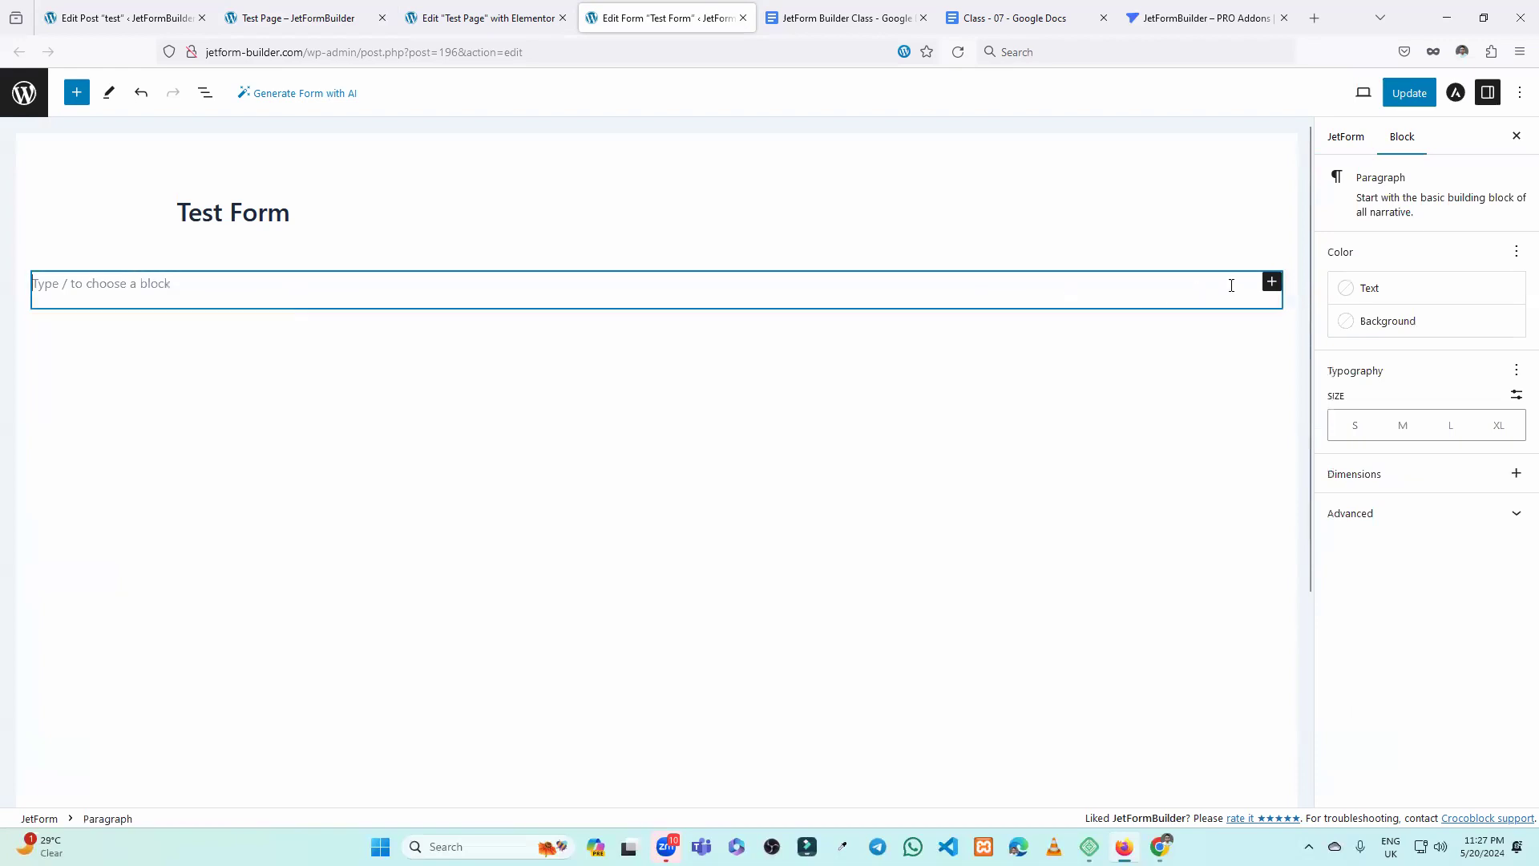
{"action": "left_click", "coordinate": [1272, 281]}
{"action": "left_click", "coordinate": [1058, 388]}
{"action": "left_click", "coordinate": [506, 466]}
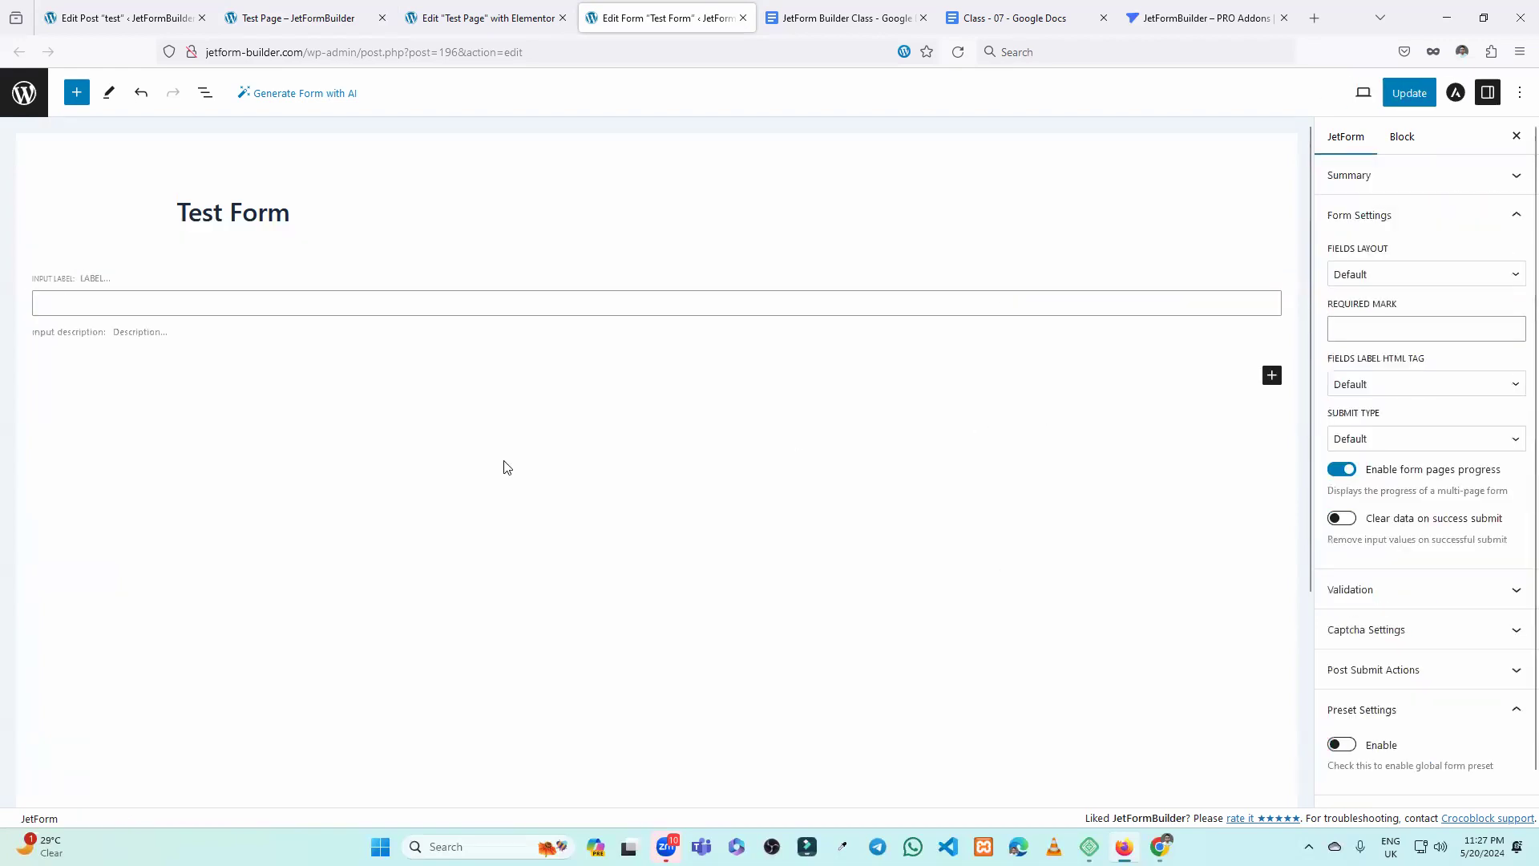
{"action": "left_click", "coordinate": [186, 290]}
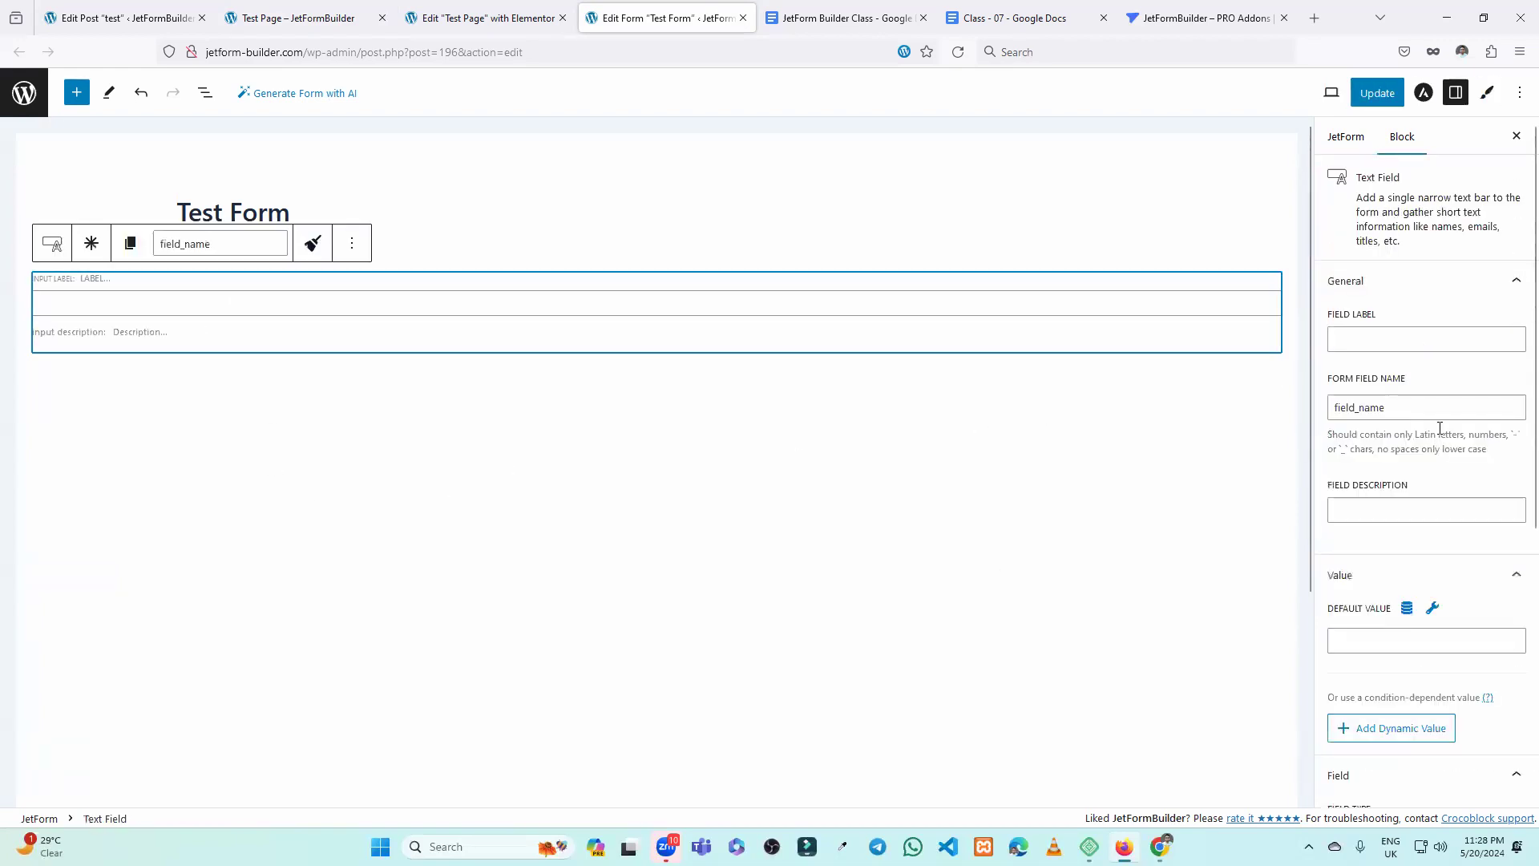
{"action": "left_click", "coordinate": [1377, 345]}
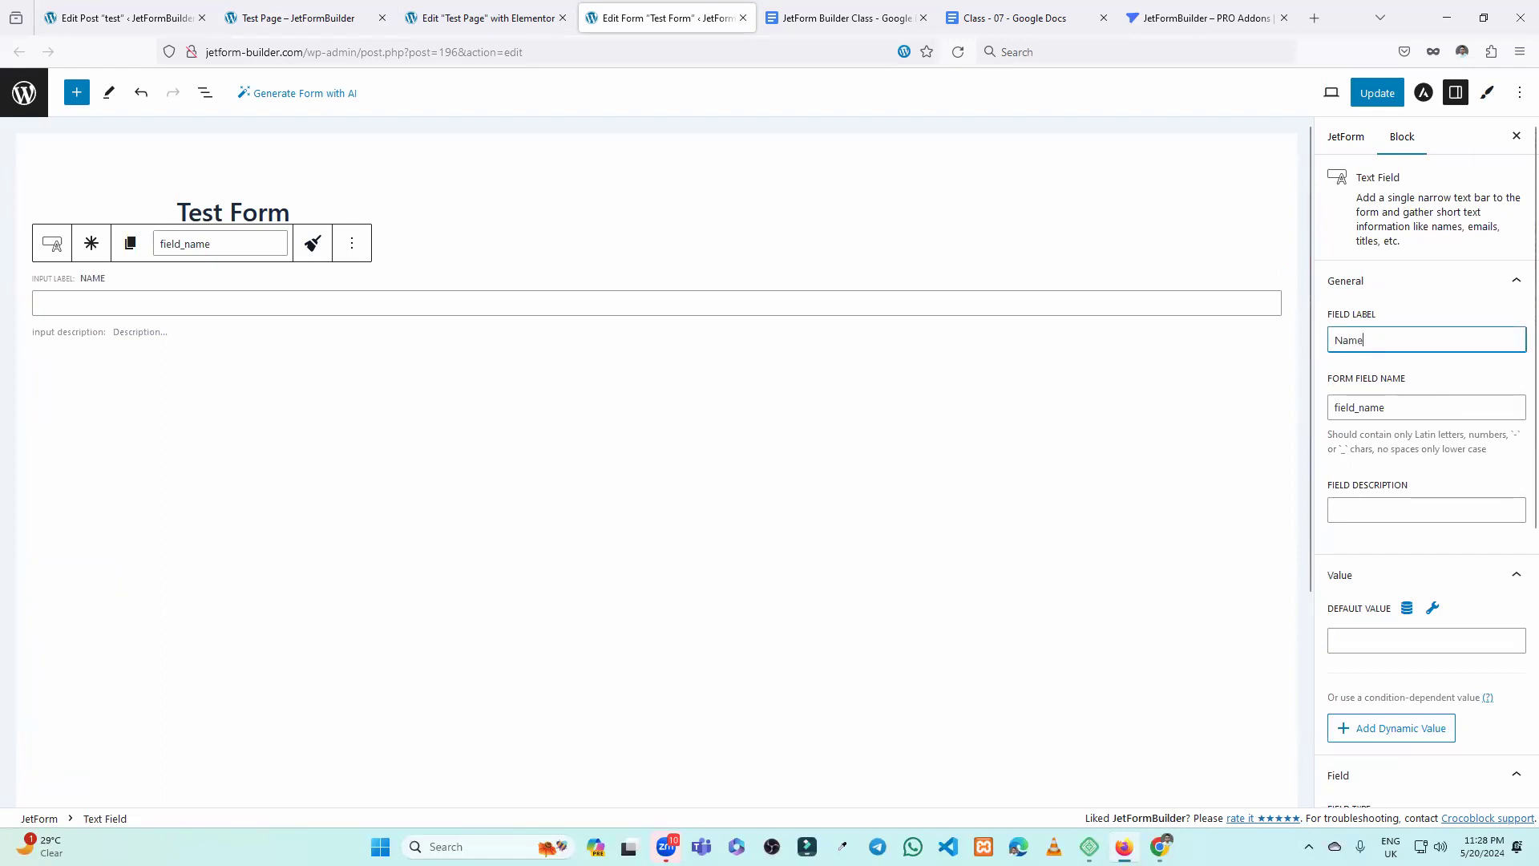
Set the text field's form field name to "name" and deselect the field.
{"action": "left_click", "coordinate": [1439, 407]}
{"action": "left_click", "coordinate": [1474, 371]}
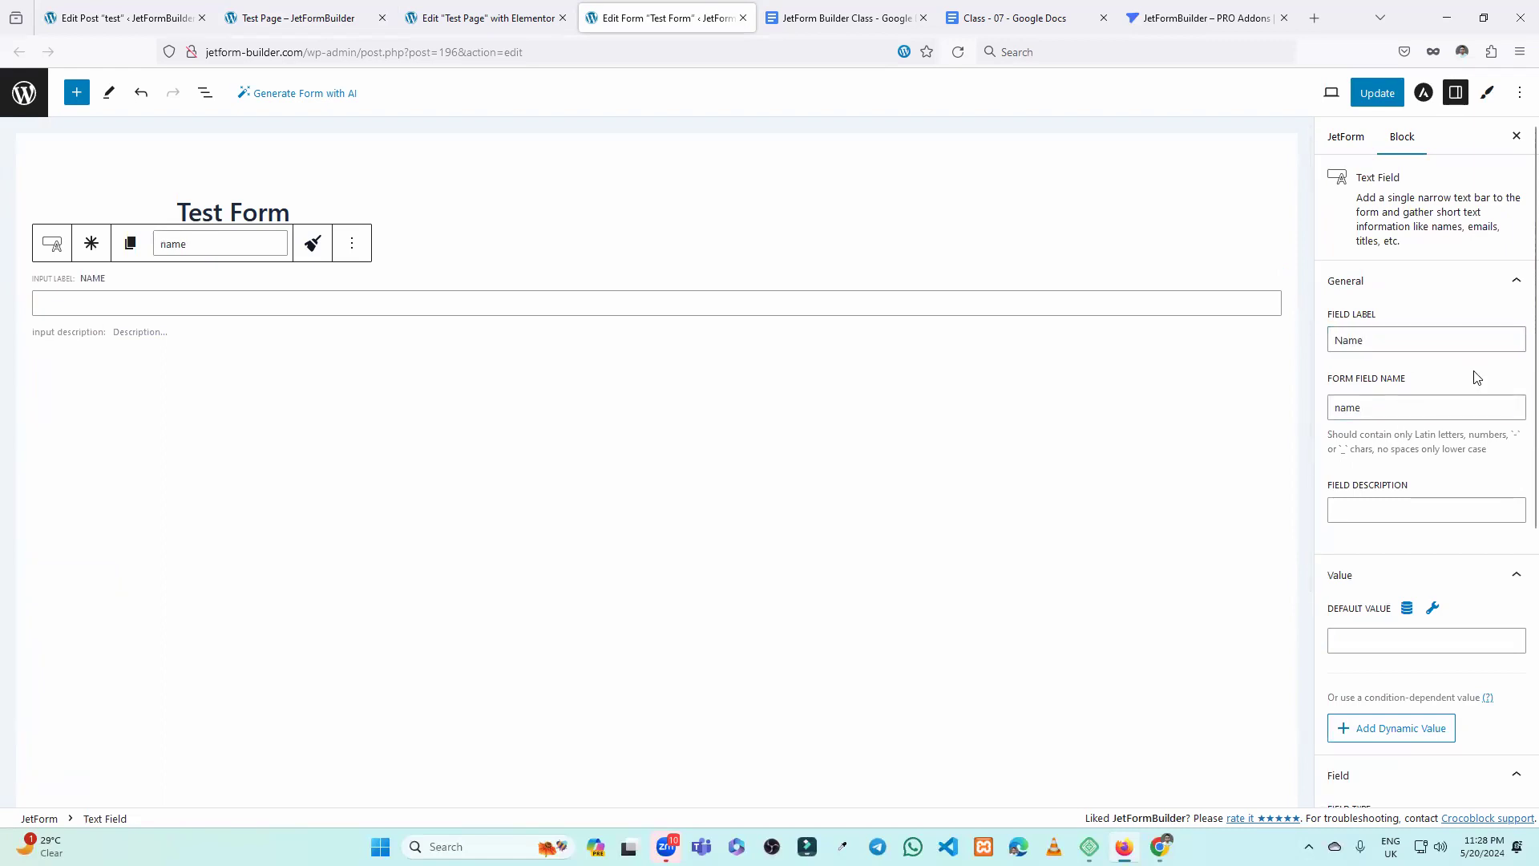
{"action": "left_click", "coordinate": [432, 509]}
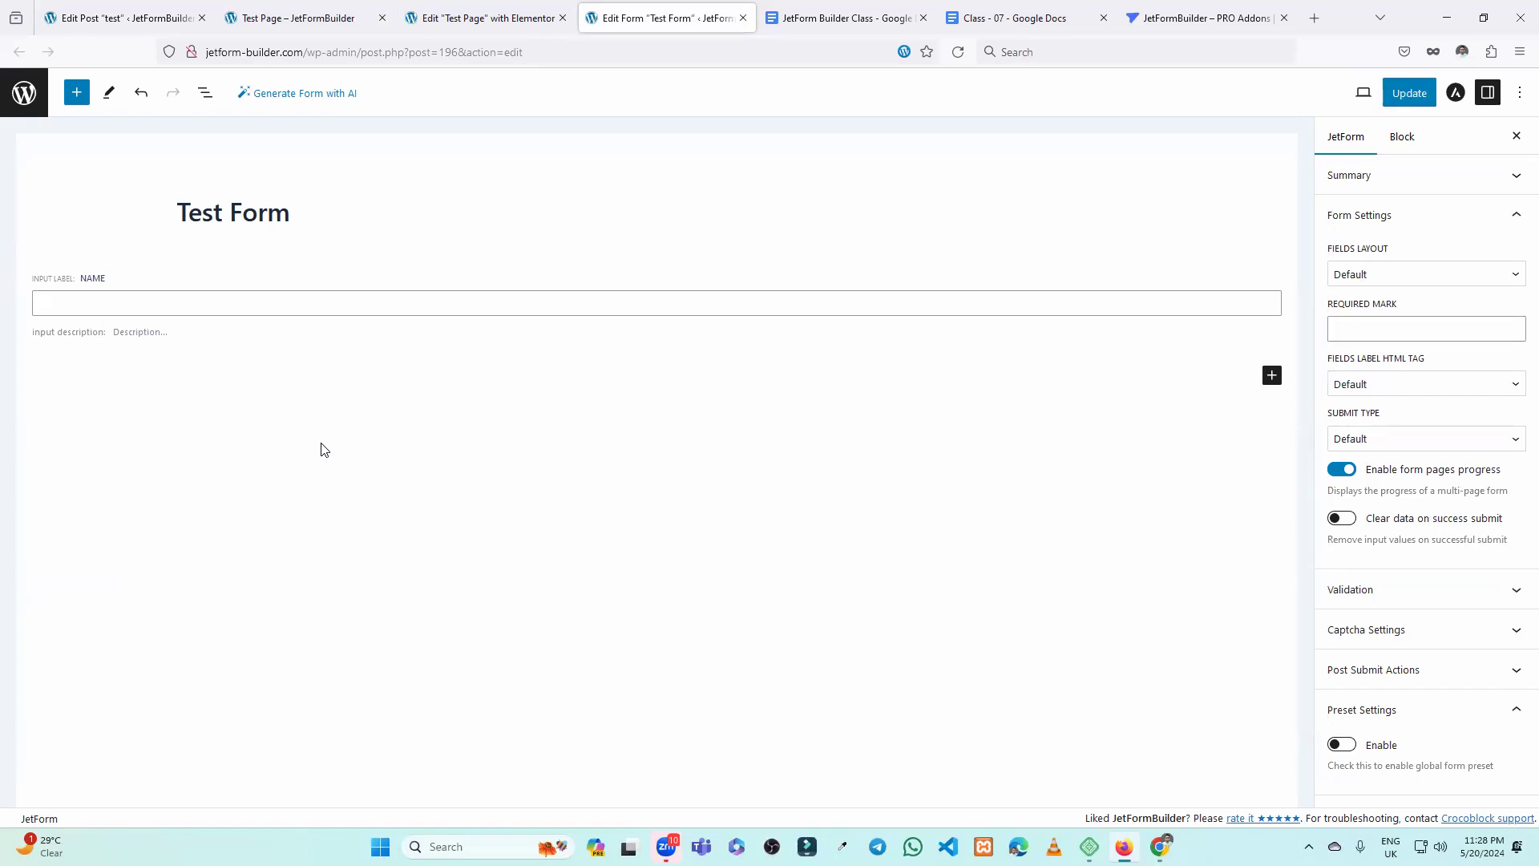
Open the WordPress admin of webgeniusbd.com in a new browser tab.
{"action": "left_click", "coordinate": [1314, 17]}
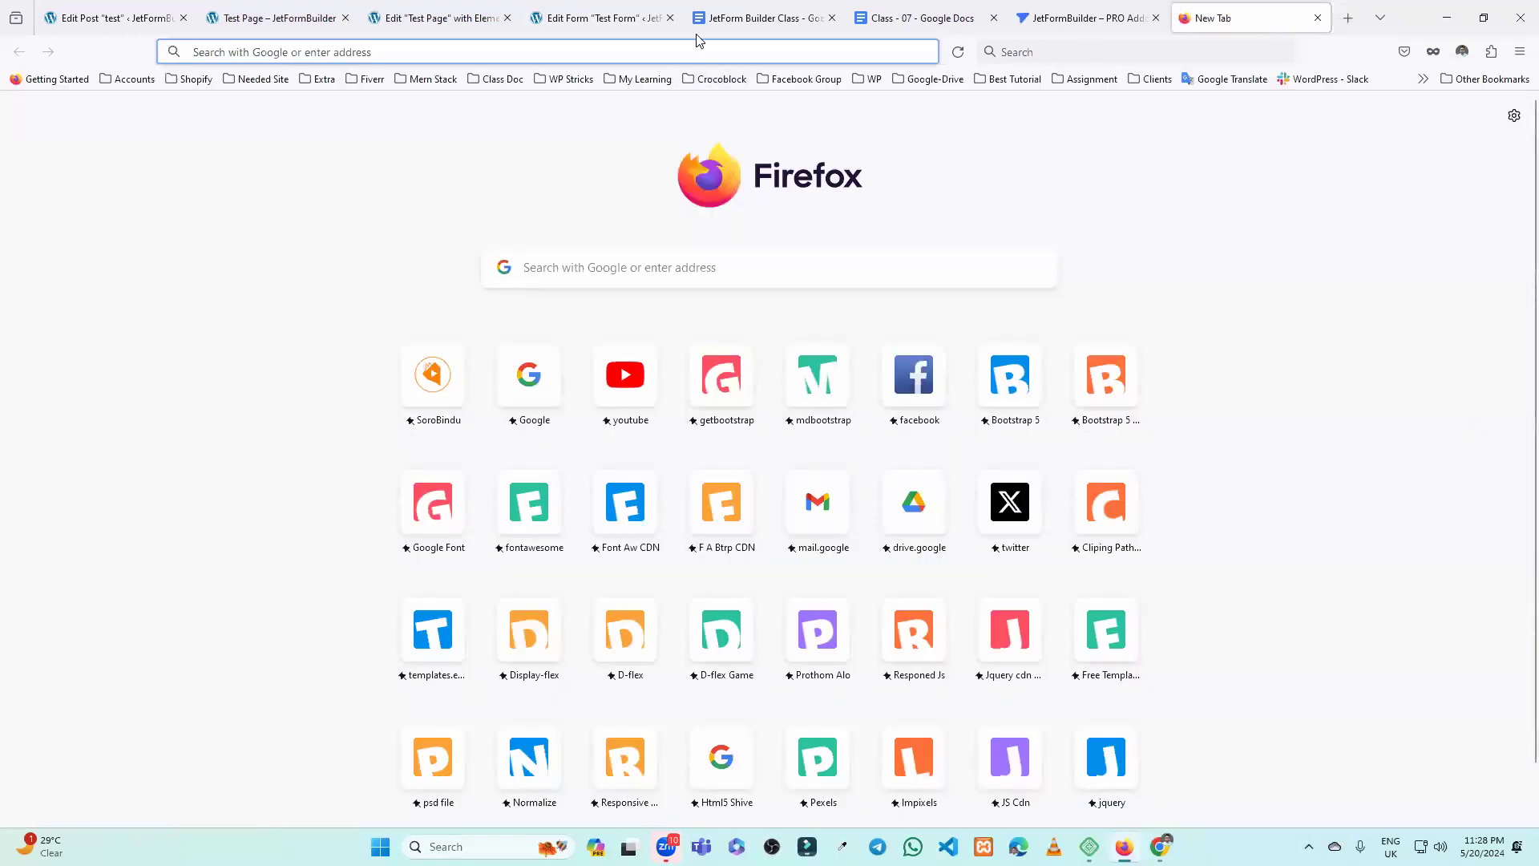
{"action": "left_click", "coordinate": [699, 21]}
{"action": "left_click", "coordinate": [1214, 17]}
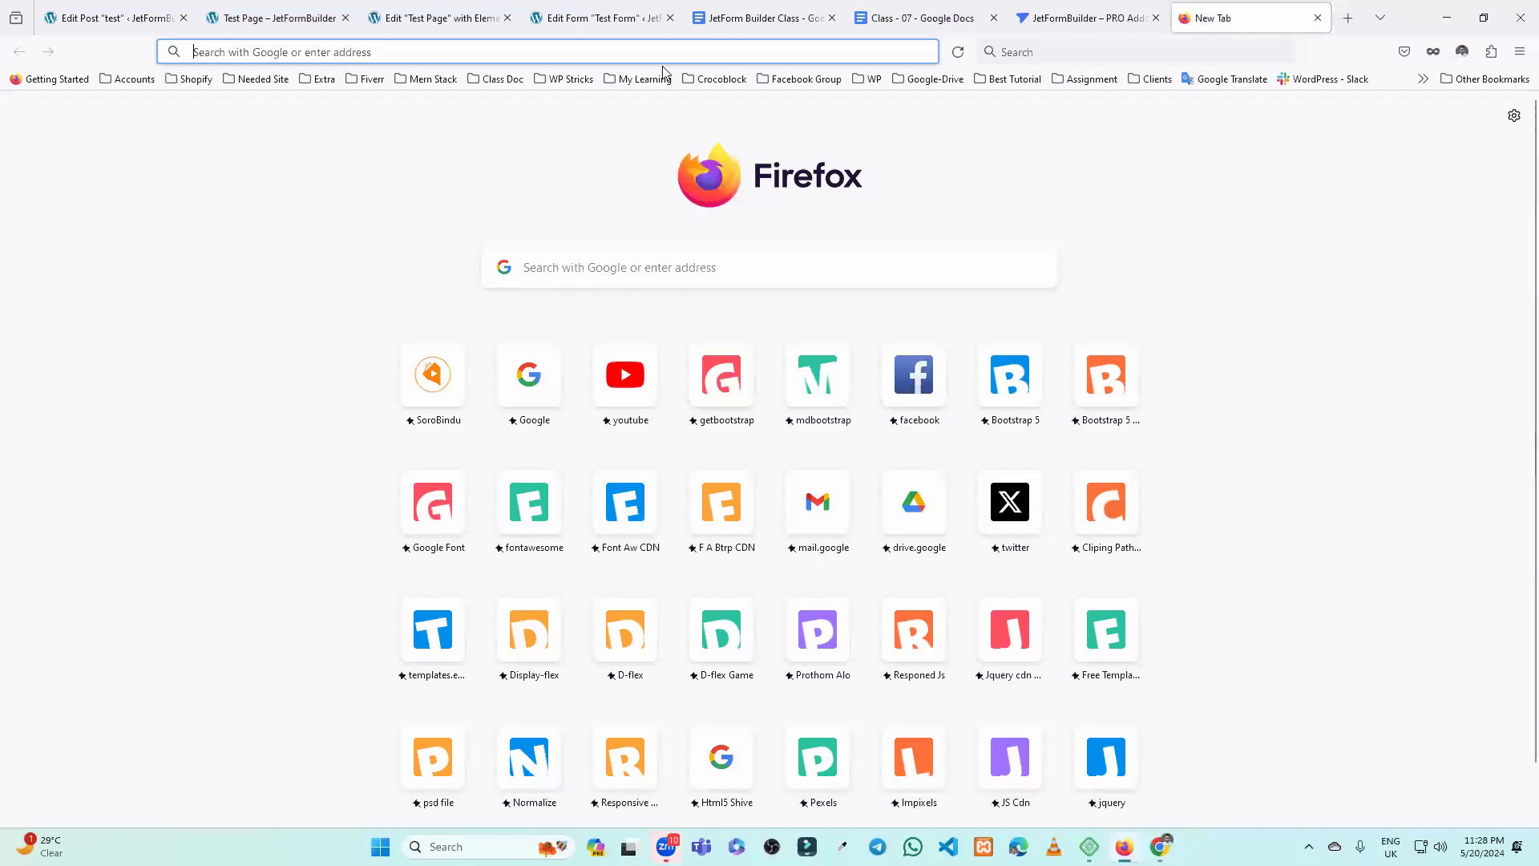
{"action": "left_click", "coordinate": [598, 54]}
{"action": "type", "text": "webgeniusbd.com/"}
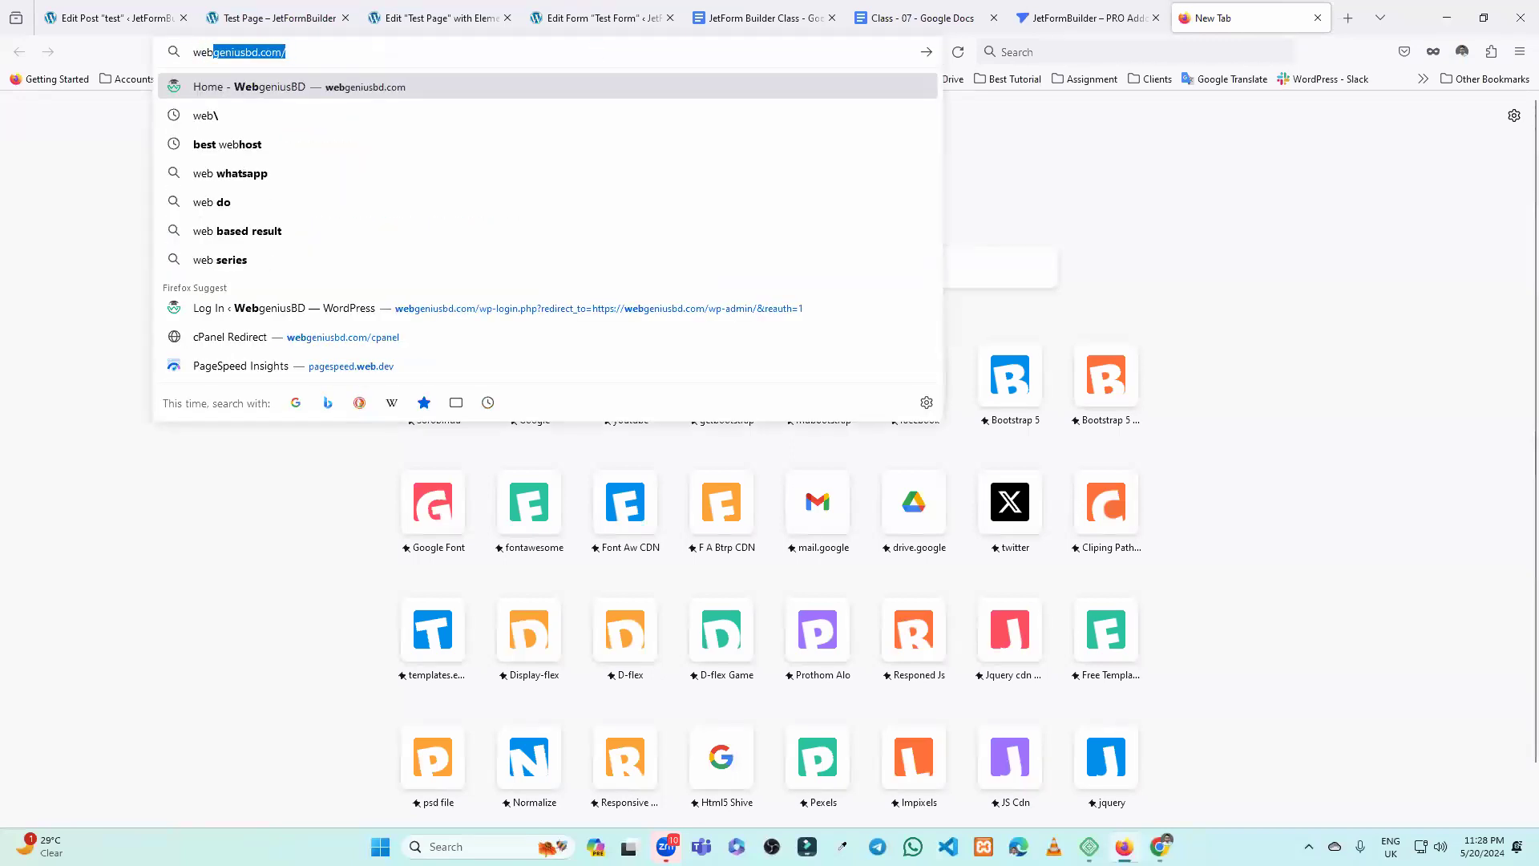
{"action": "key", "text": "Right"}
{"action": "type", "text": "w"}
{"action": "key", "text": "Return"}
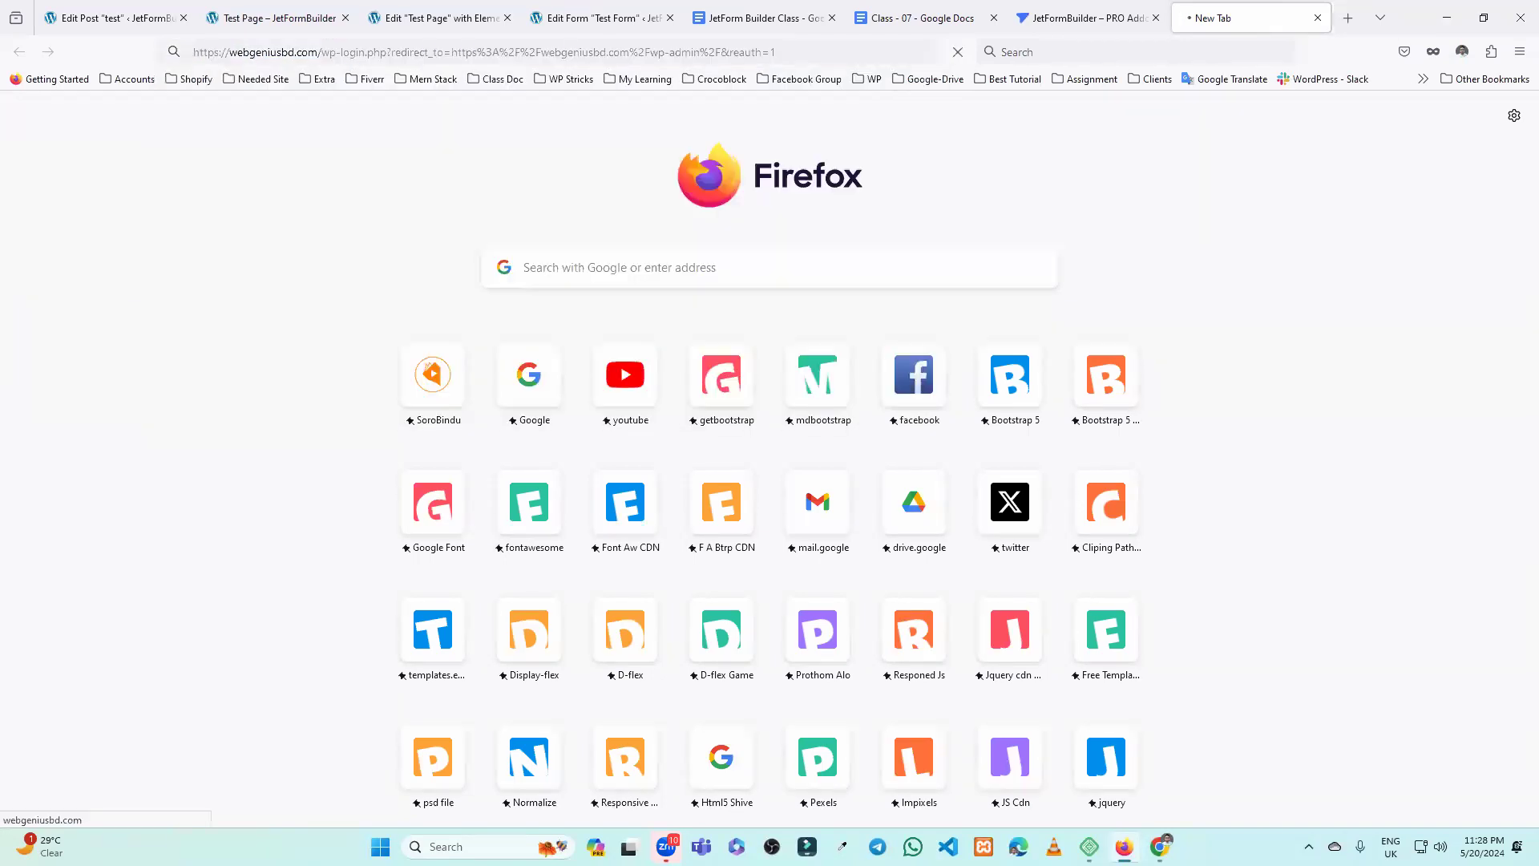
Log in to the WebgeniusBD site with the prefilled credentials and the displayed security code.
{"action": "left_click", "coordinate": [291, 7]}
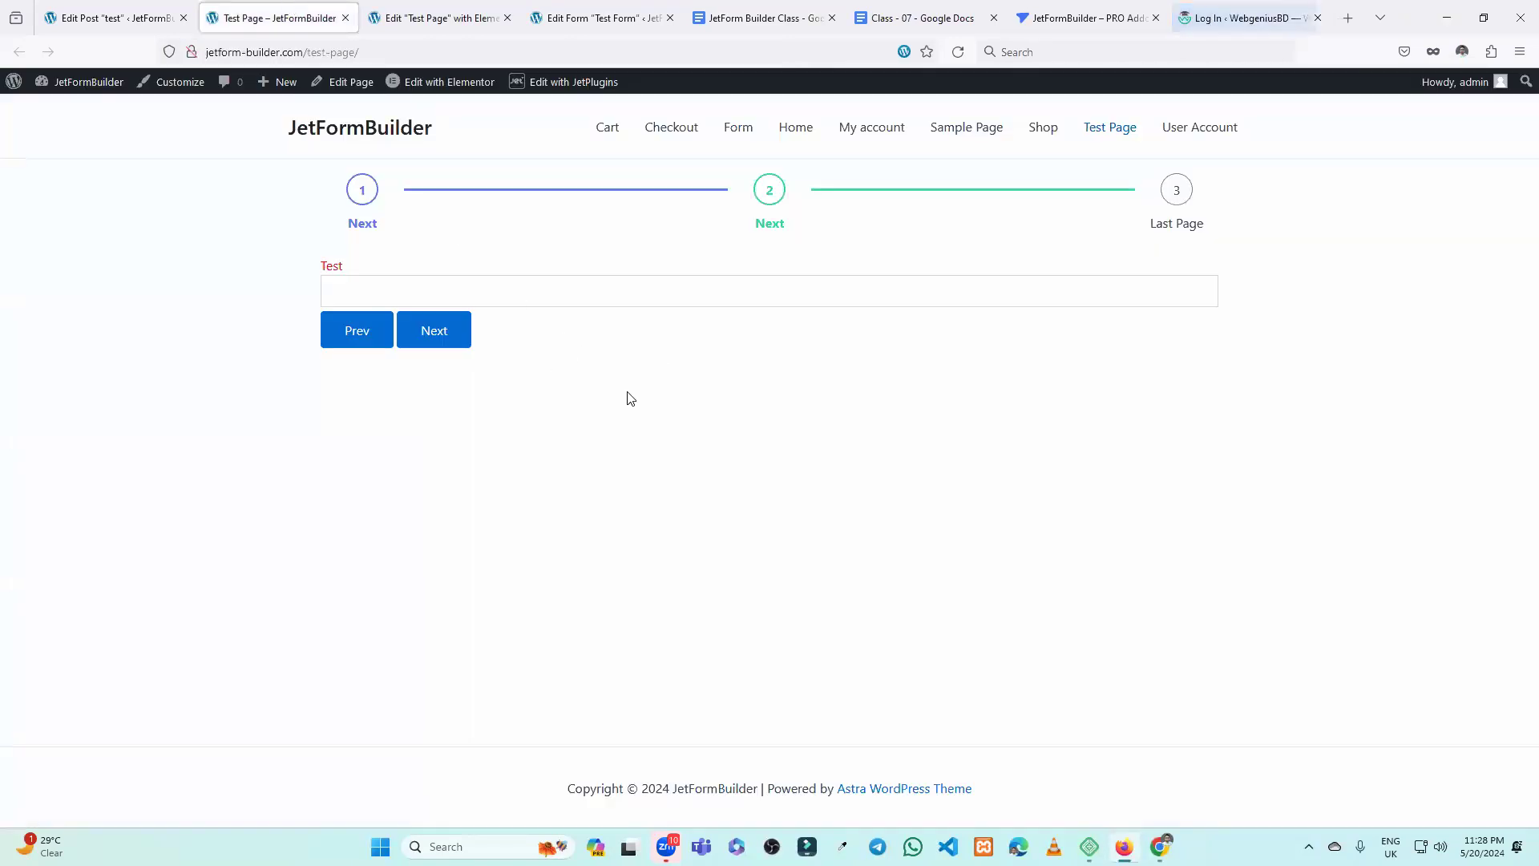
{"action": "left_click", "coordinate": [1226, 6]}
{"action": "left_click", "coordinate": [779, 479]}
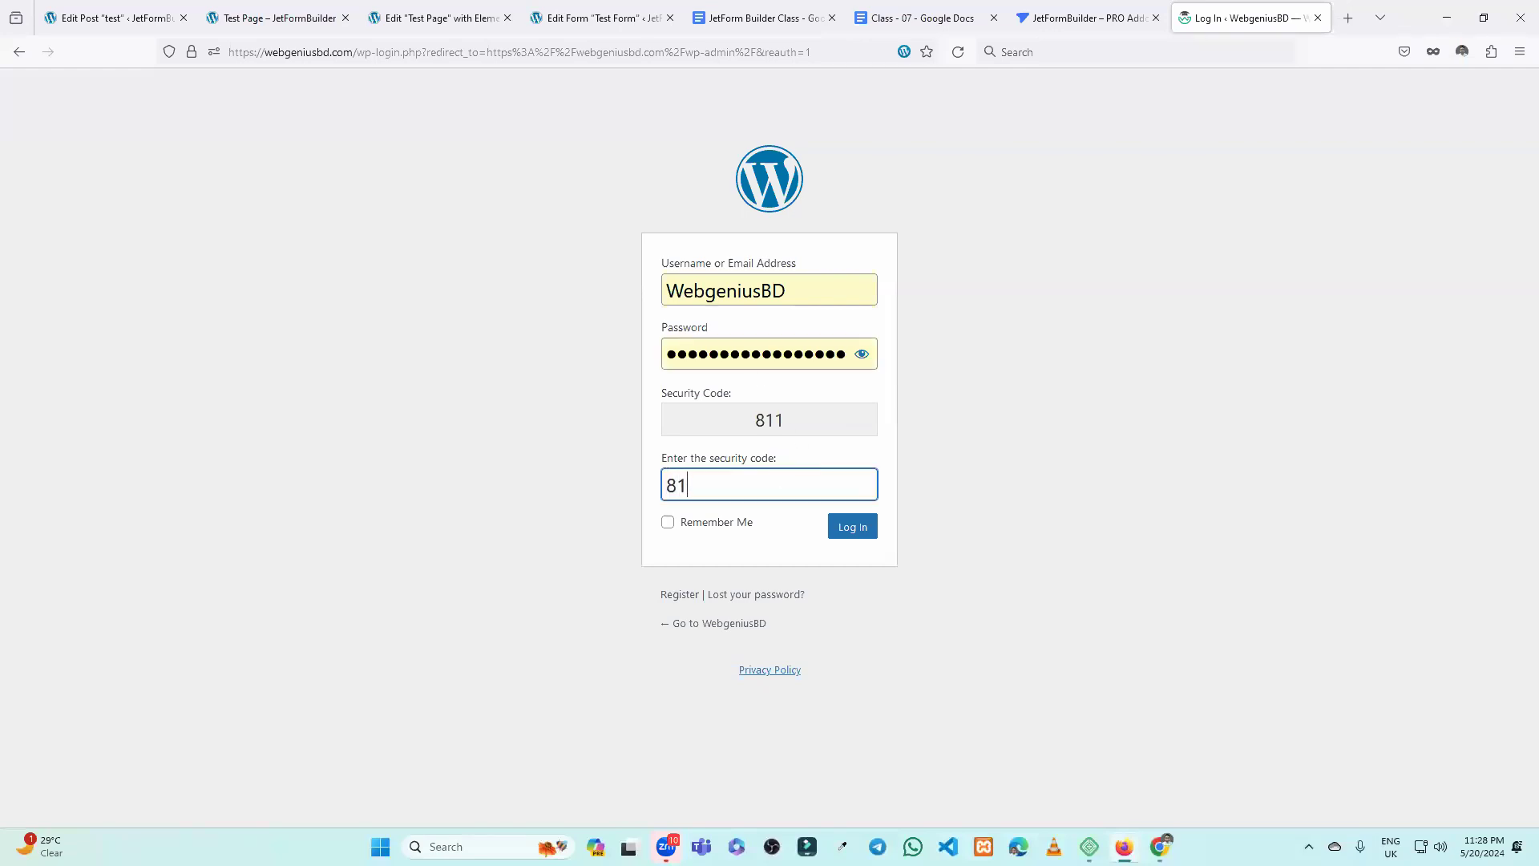
{"action": "left_click", "coordinate": [852, 529]}
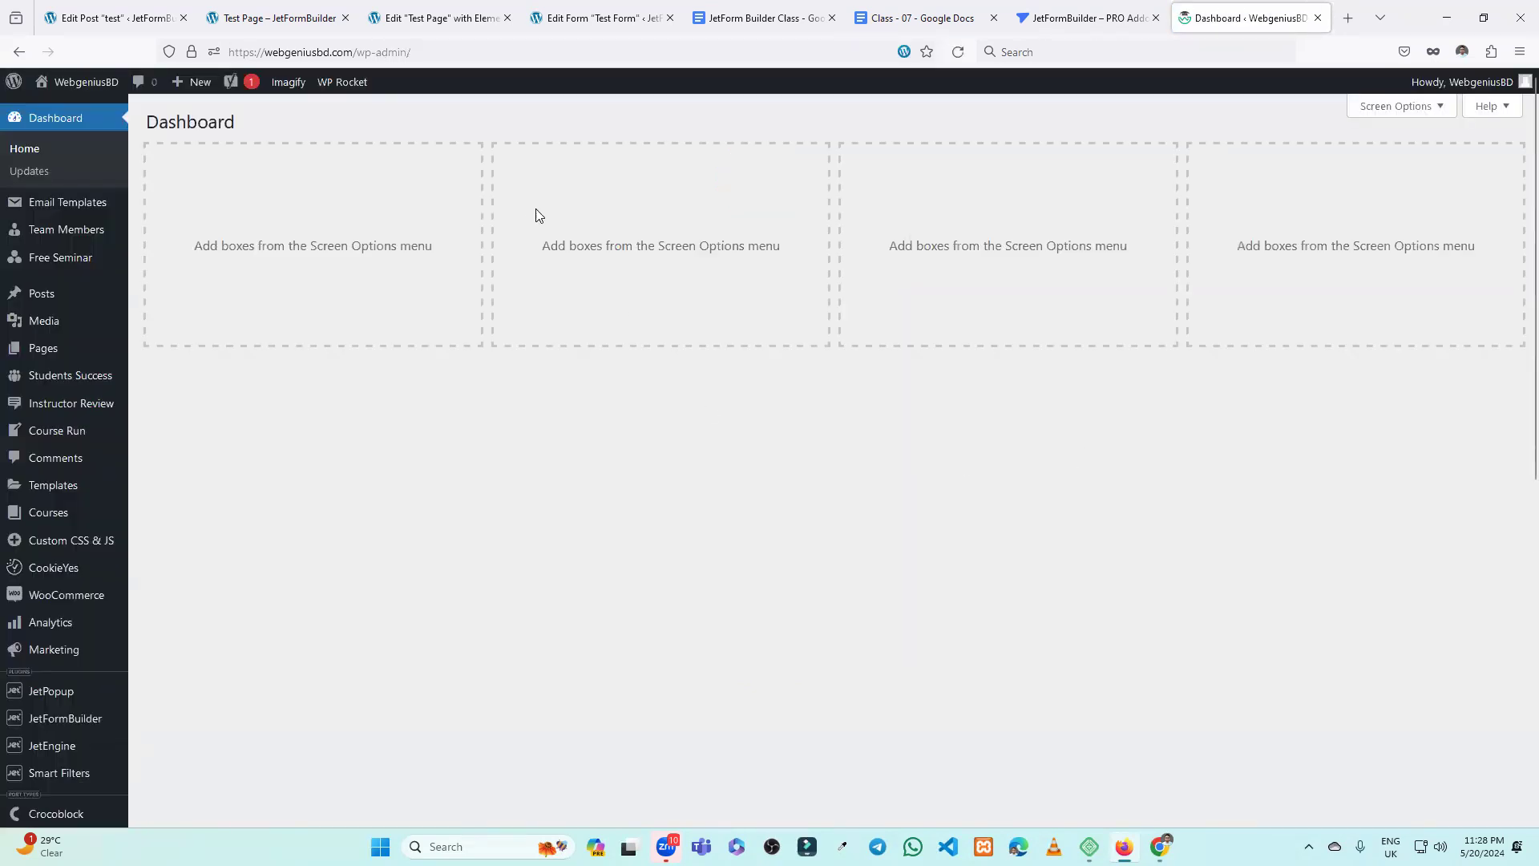
Open the JetFormBuilder form "Jet Form Builder Free Live Seminar" for editing on the WebgeniusBD site.
{"action": "left_click", "coordinate": [584, 10]}
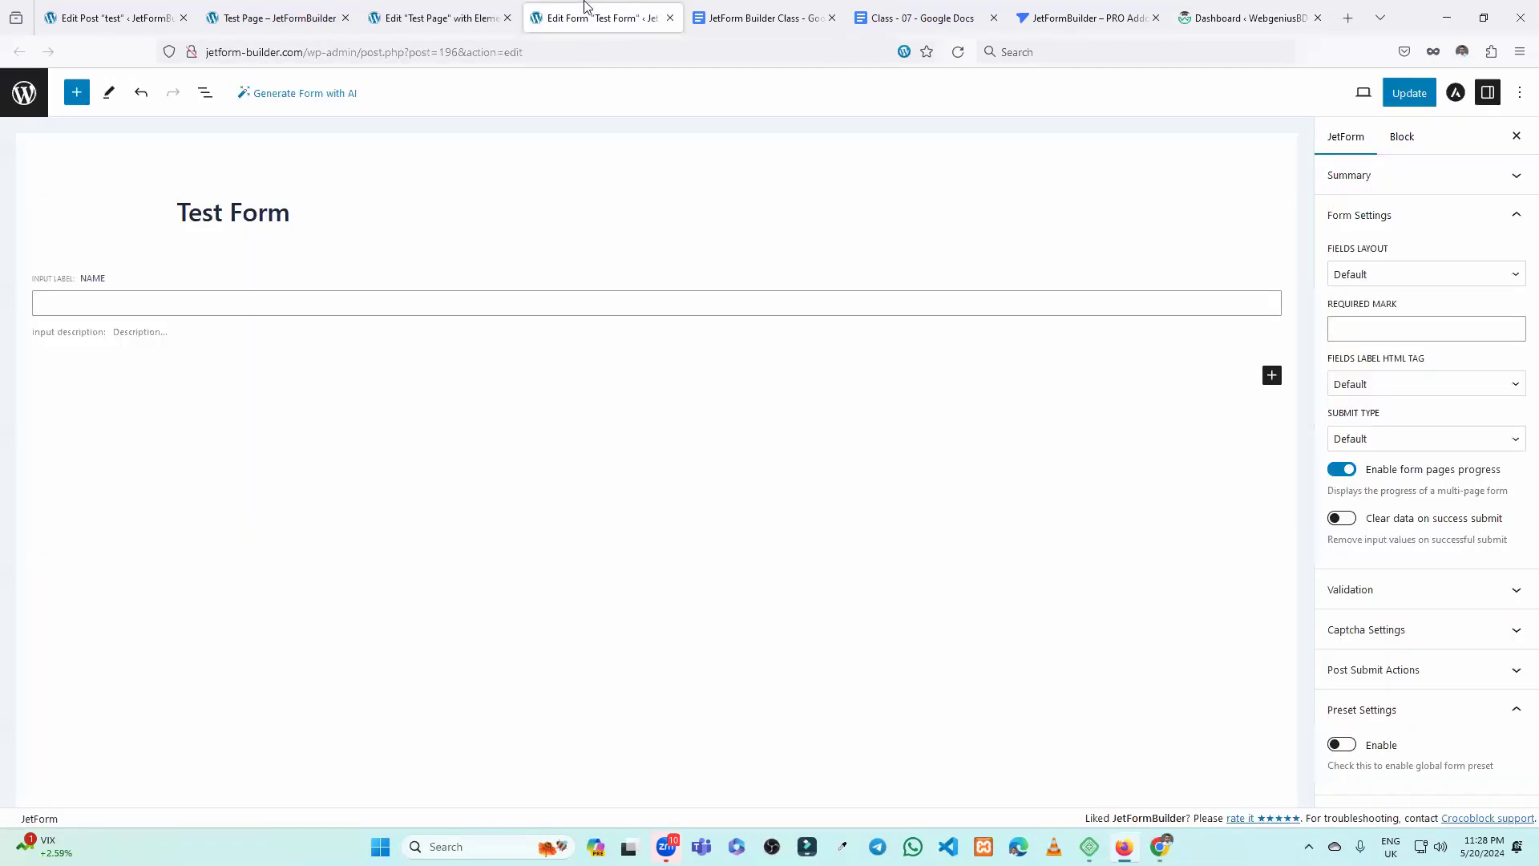
{"action": "left_click", "coordinate": [1265, 9]}
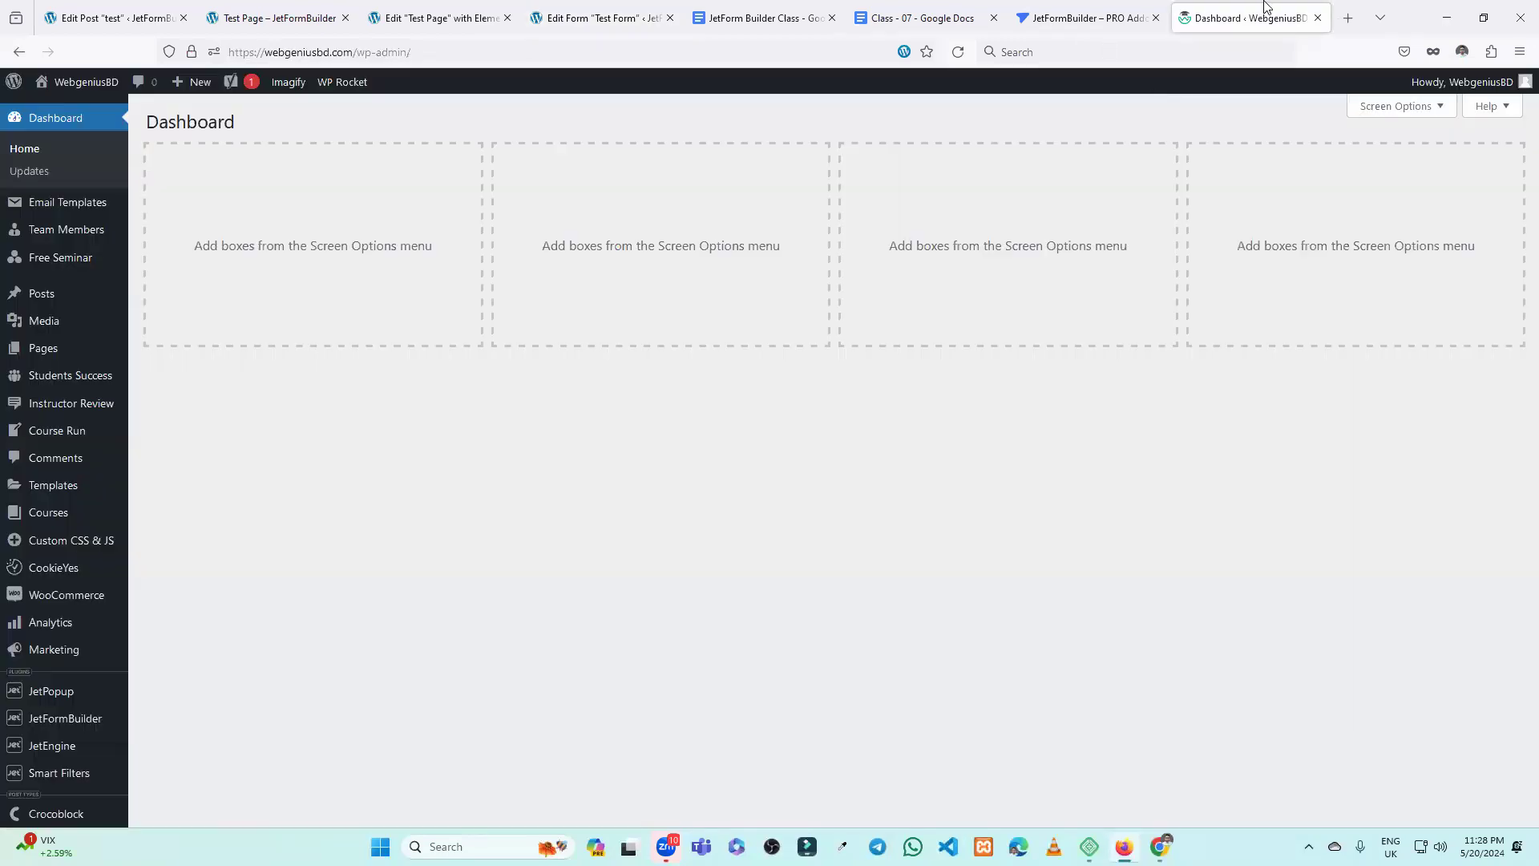
{"action": "scroll", "coordinate": [51, 484], "scroll_direction": "down", "scroll_amount": 3}
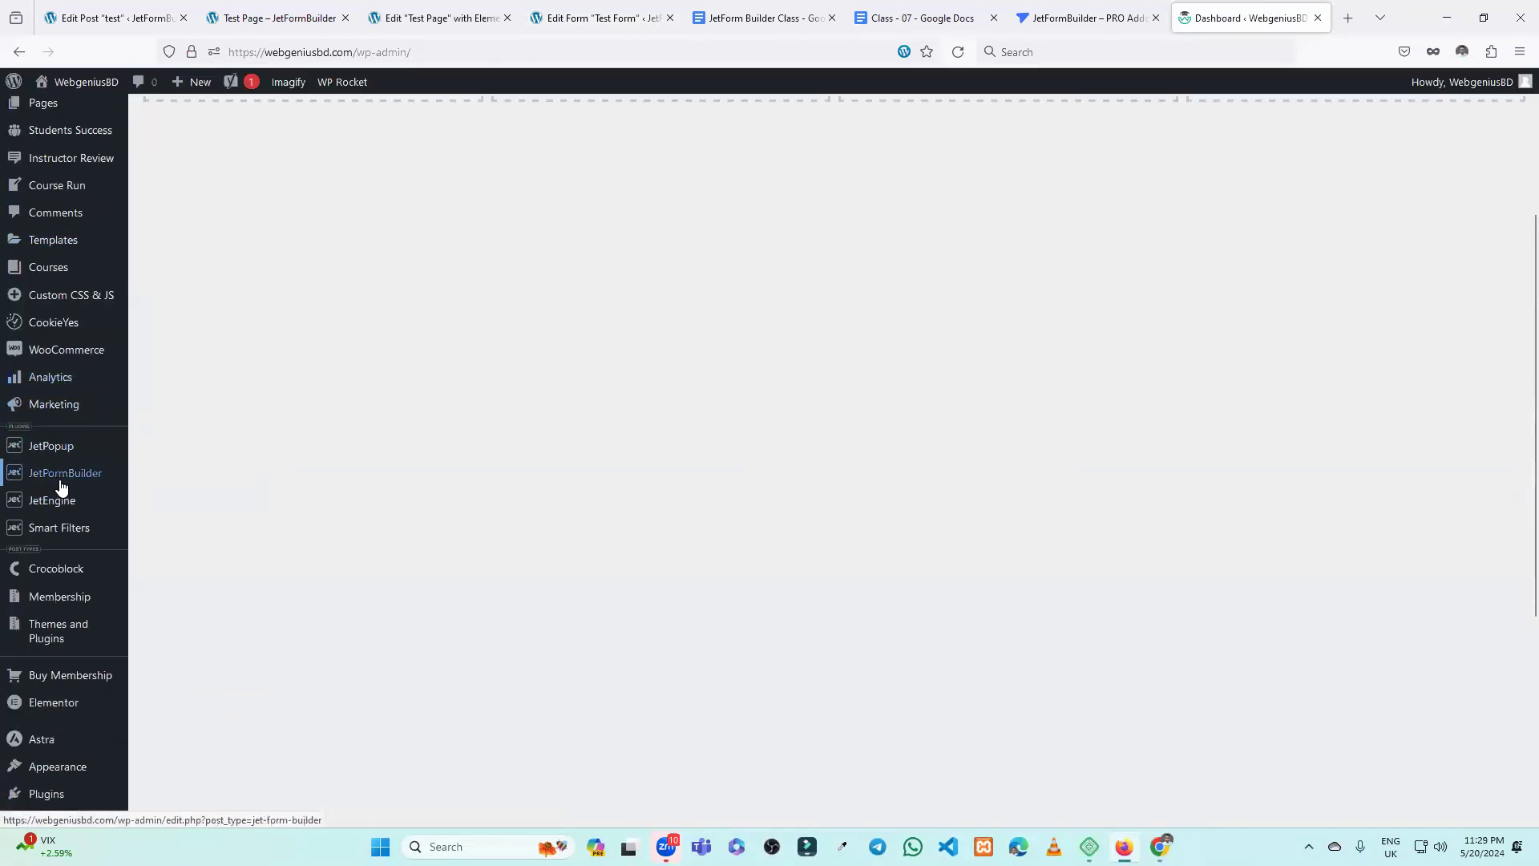
{"action": "mouse_move", "coordinate": [60, 481]}
{"action": "left_click", "coordinate": [159, 481]}
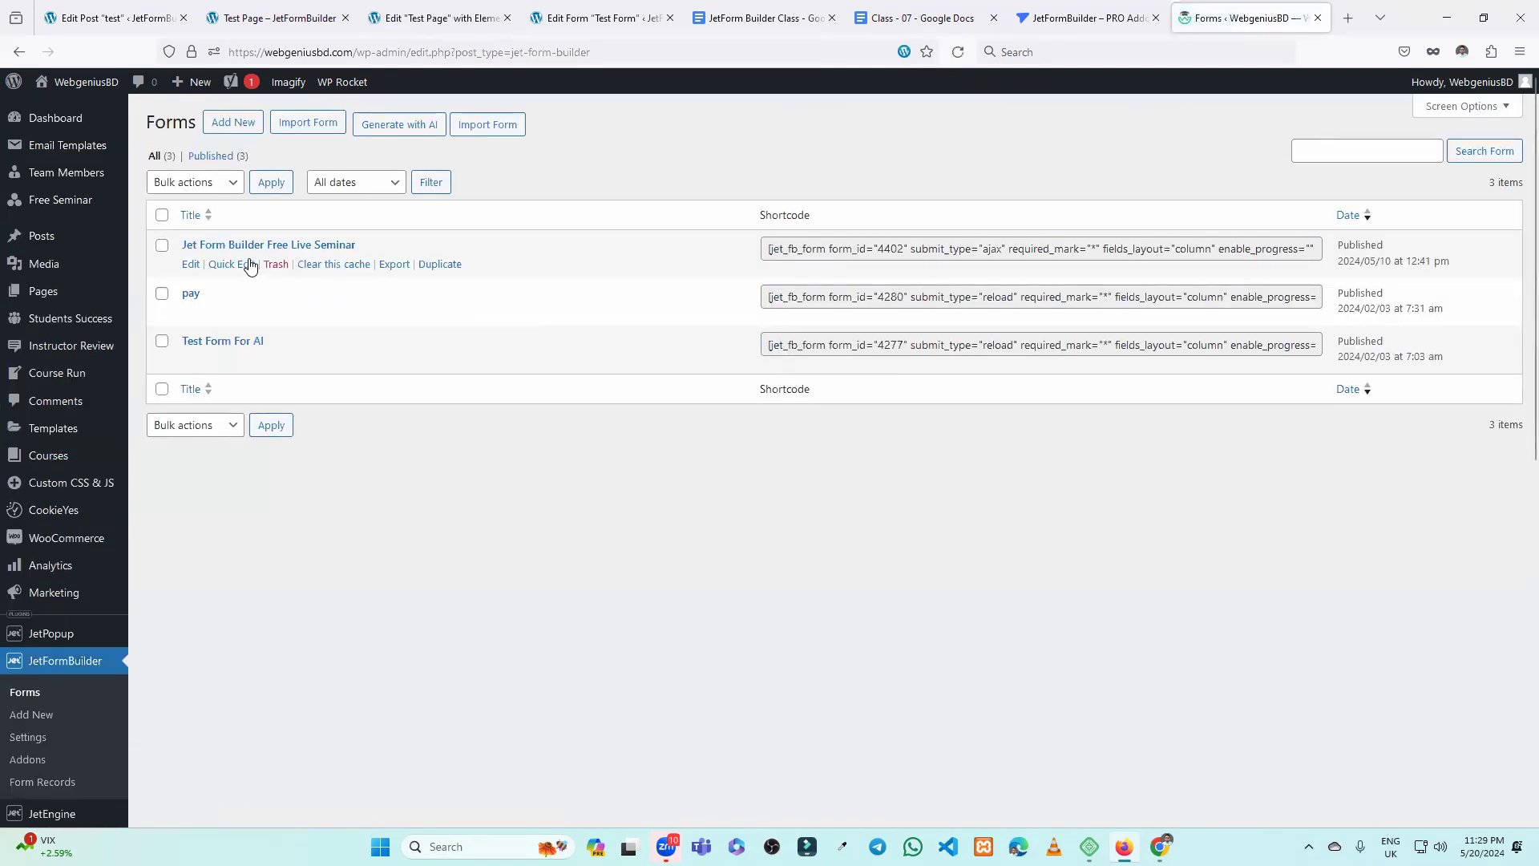
{"action": "left_click", "coordinate": [190, 265]}
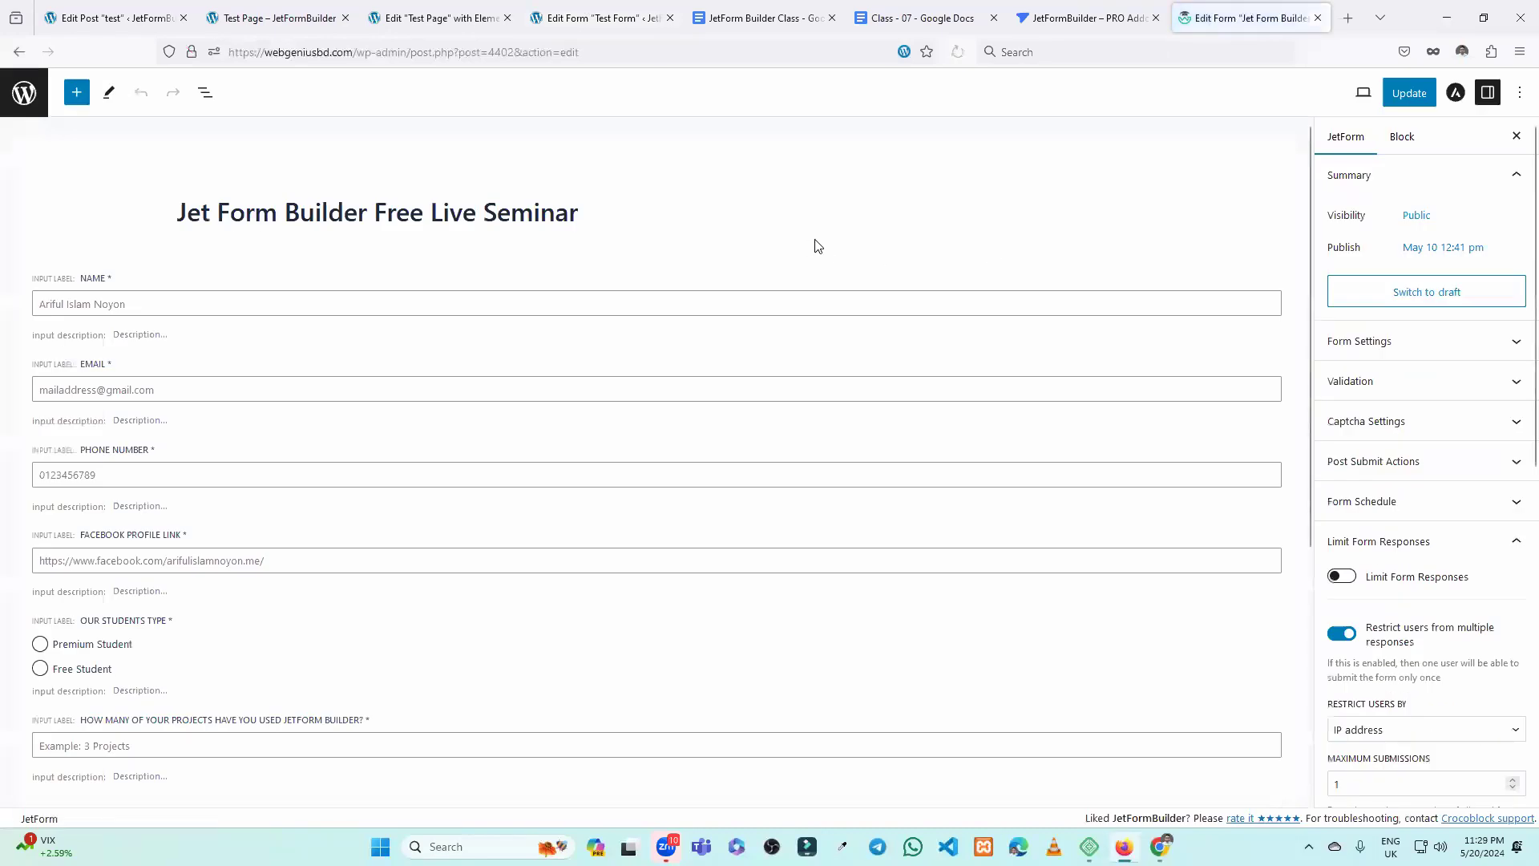
Disable the Form Schedule of the seminar form and update the form.
{"action": "scroll", "coordinate": [1411, 545], "scroll_direction": "down", "scroll_amount": 5}
{"action": "scroll", "coordinate": [1404, 505], "scroll_direction": "down", "scroll_amount": 3}
{"action": "scroll", "coordinate": [1402, 529], "scroll_direction": "up", "scroll_amount": 3}
{"action": "scroll", "coordinate": [1402, 571], "scroll_direction": "up", "scroll_amount": 3}
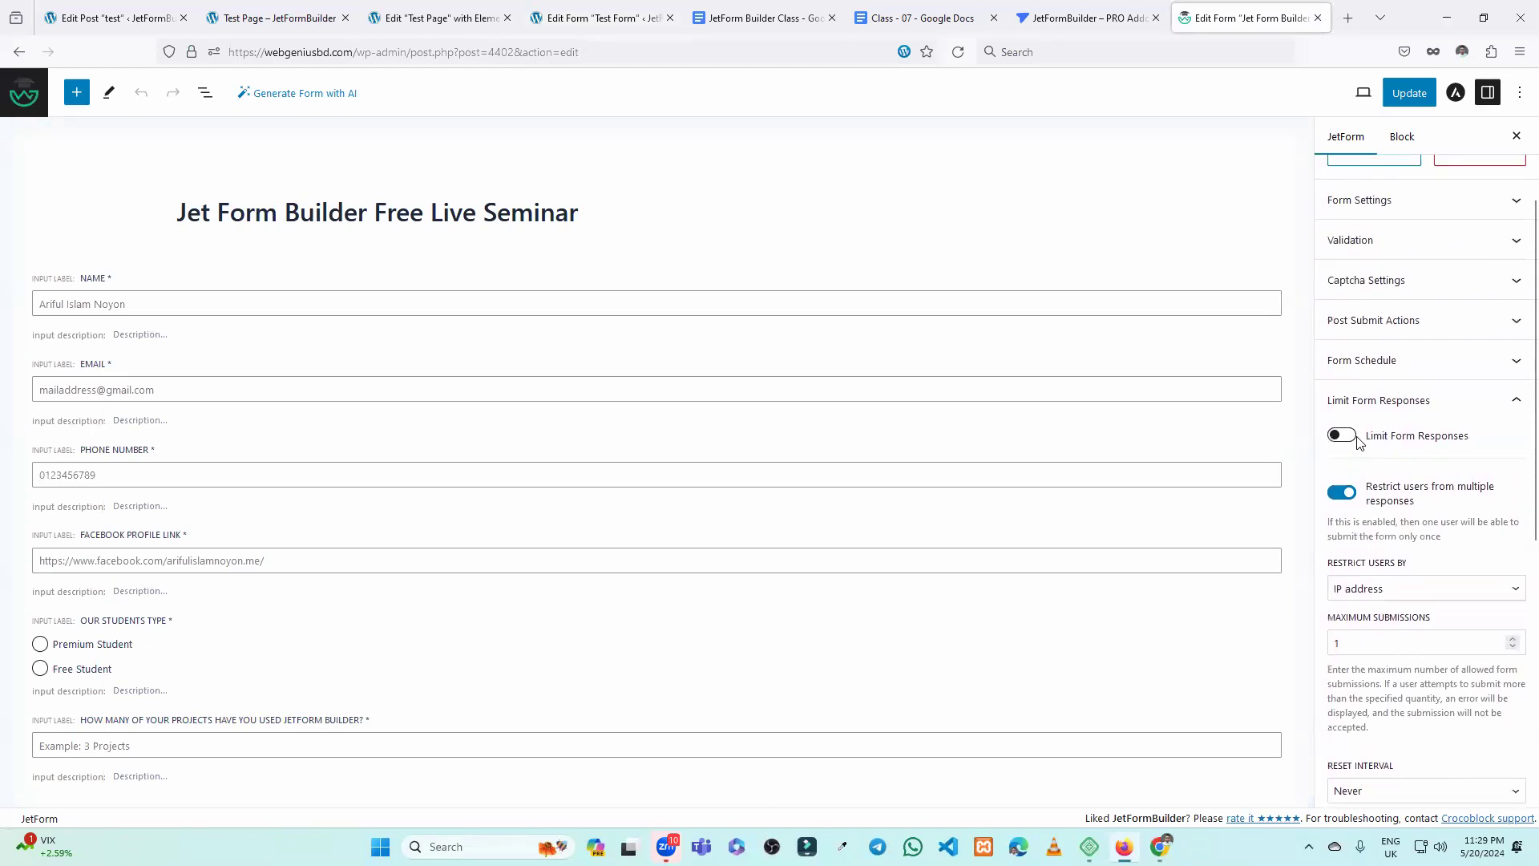
{"action": "left_click", "coordinate": [1372, 362]}
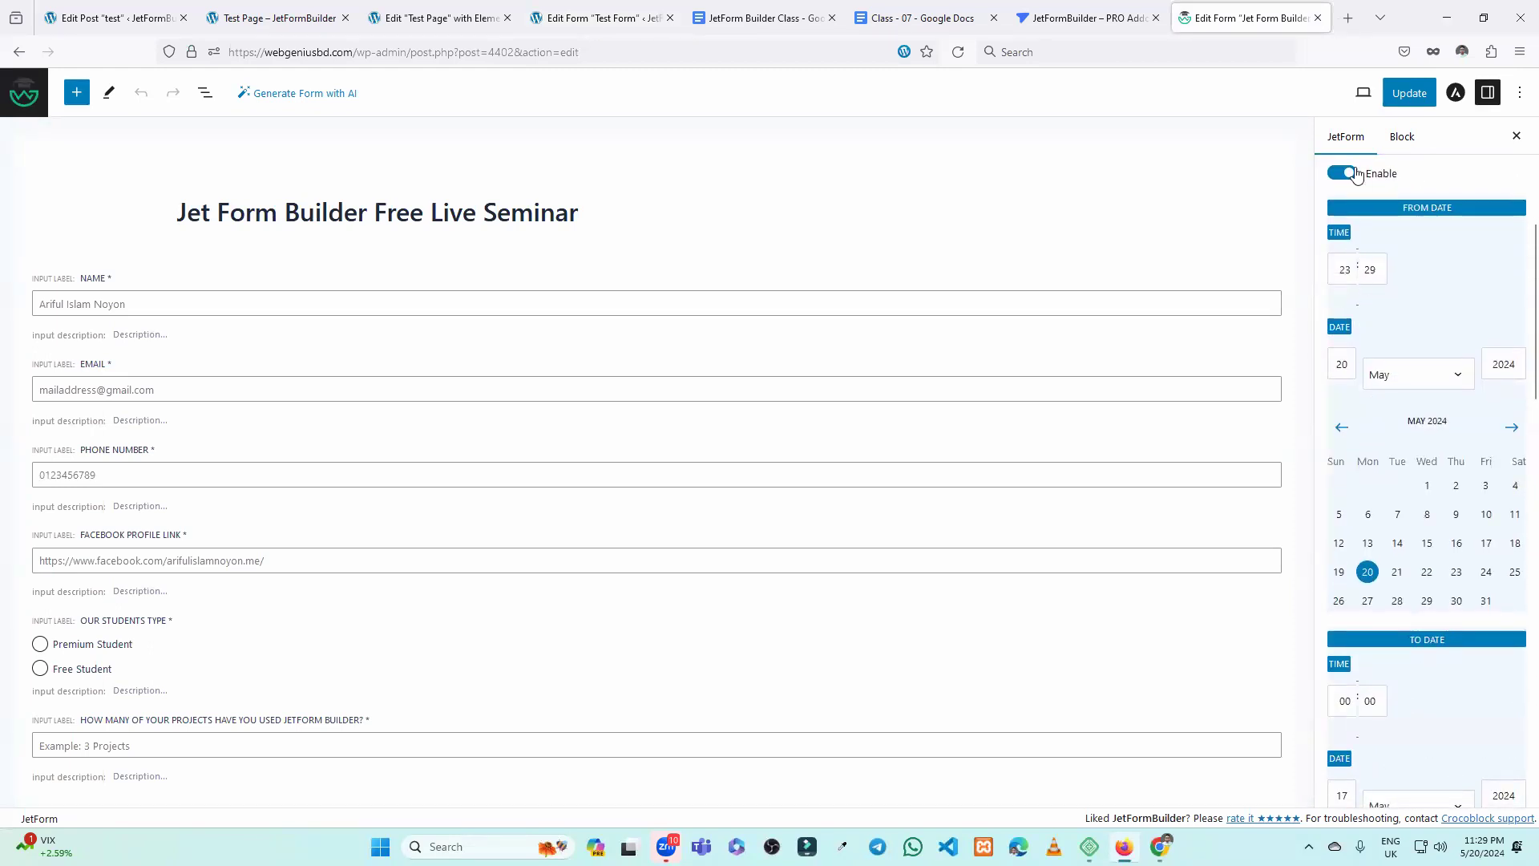
{"action": "left_click", "coordinate": [1354, 174]}
{"action": "left_click", "coordinate": [1403, 94]}
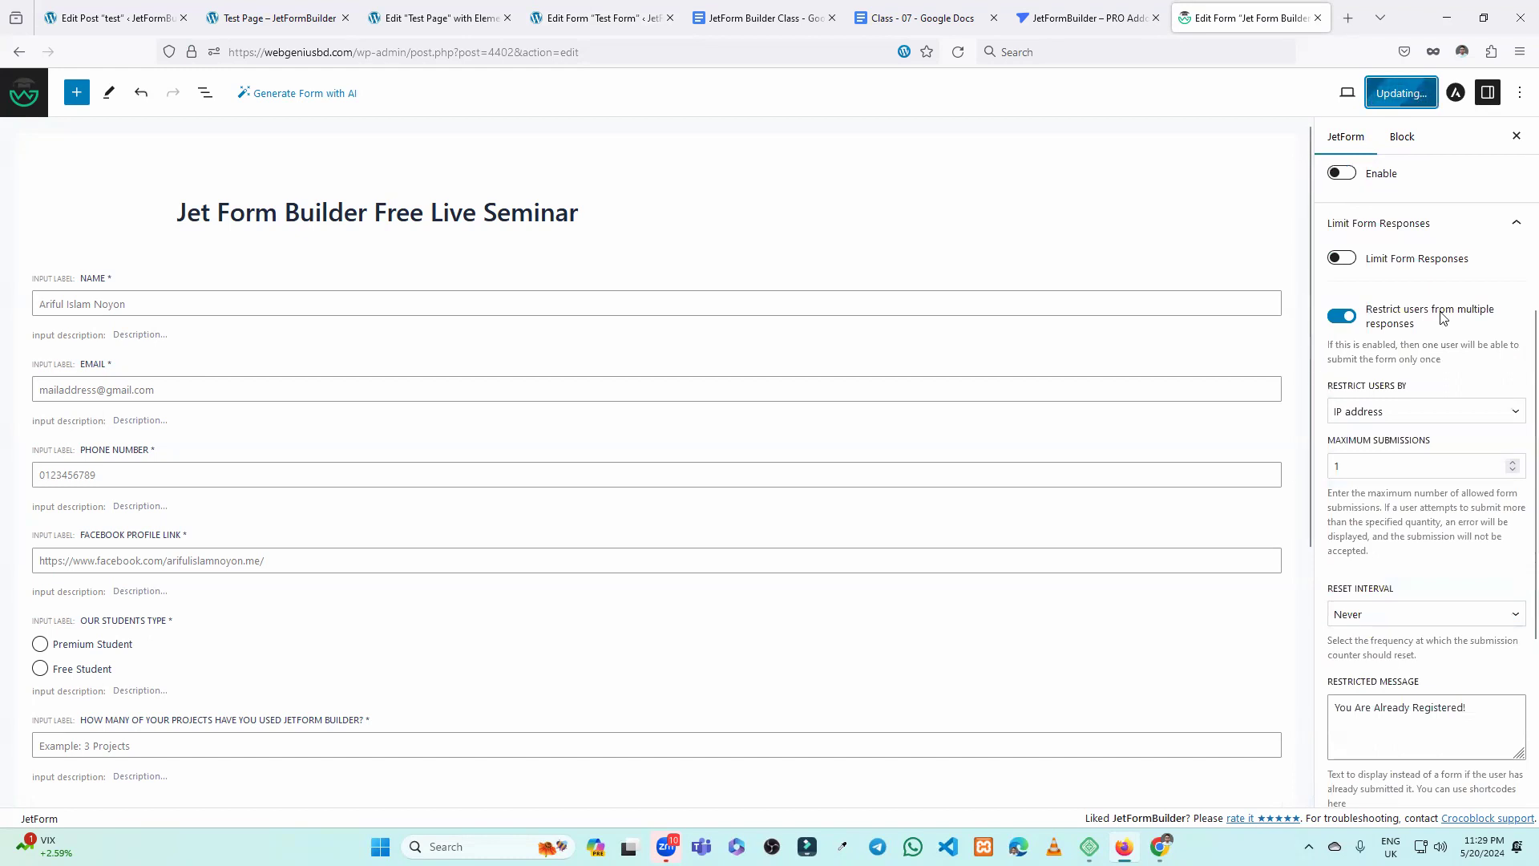
{"action": "scroll", "coordinate": [1447, 320], "scroll_direction": "up", "scroll_amount": 5}
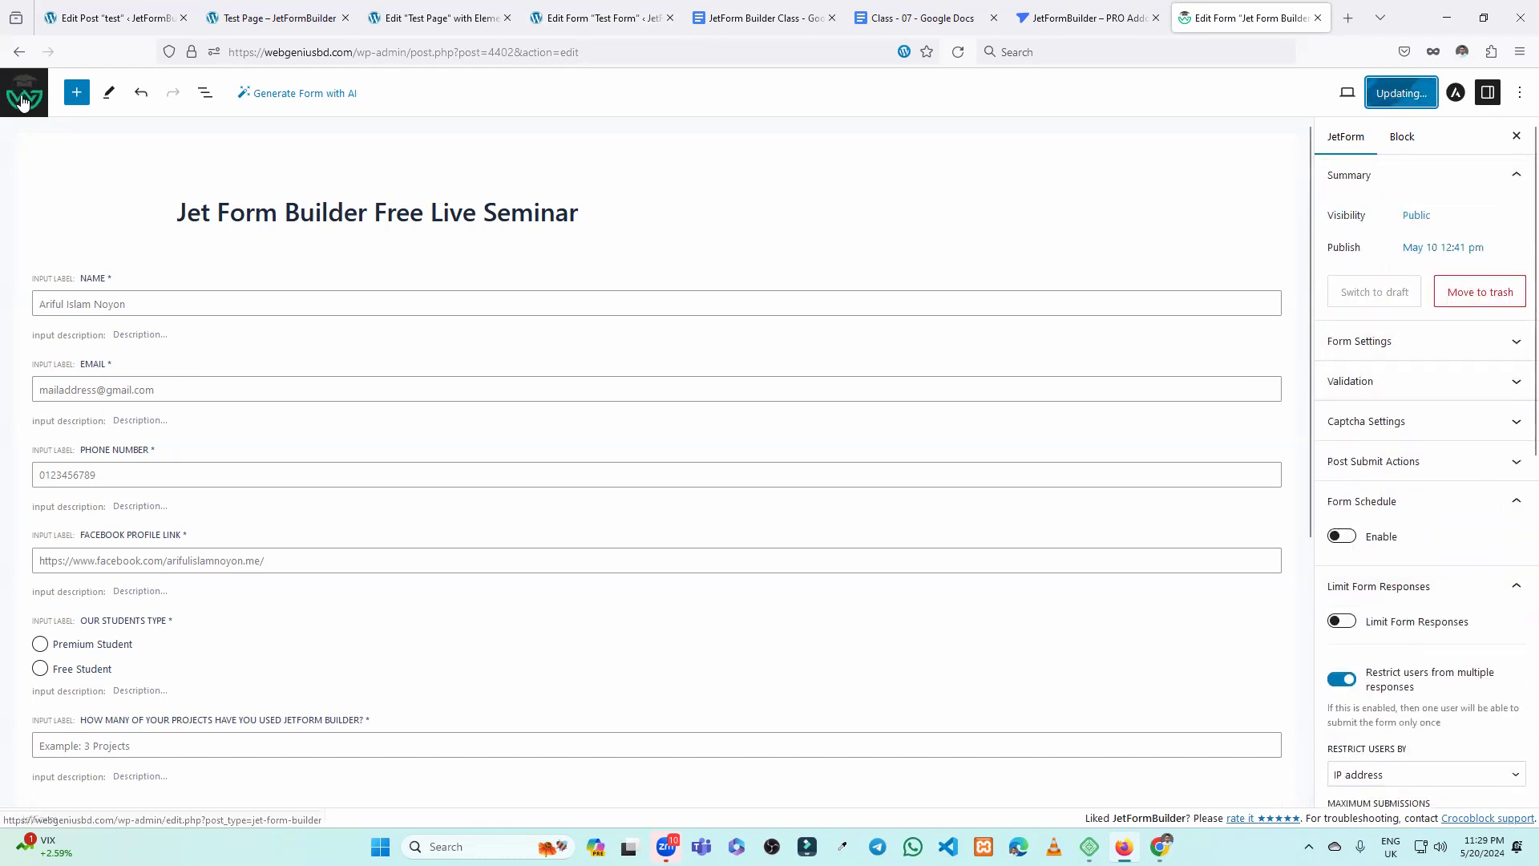
Open the registration page webgeniusbd.com/jetform-builder/ in a new browser tab.
{"action": "left_click", "coordinate": [1348, 18]}
{"action": "type", "text": "web"}
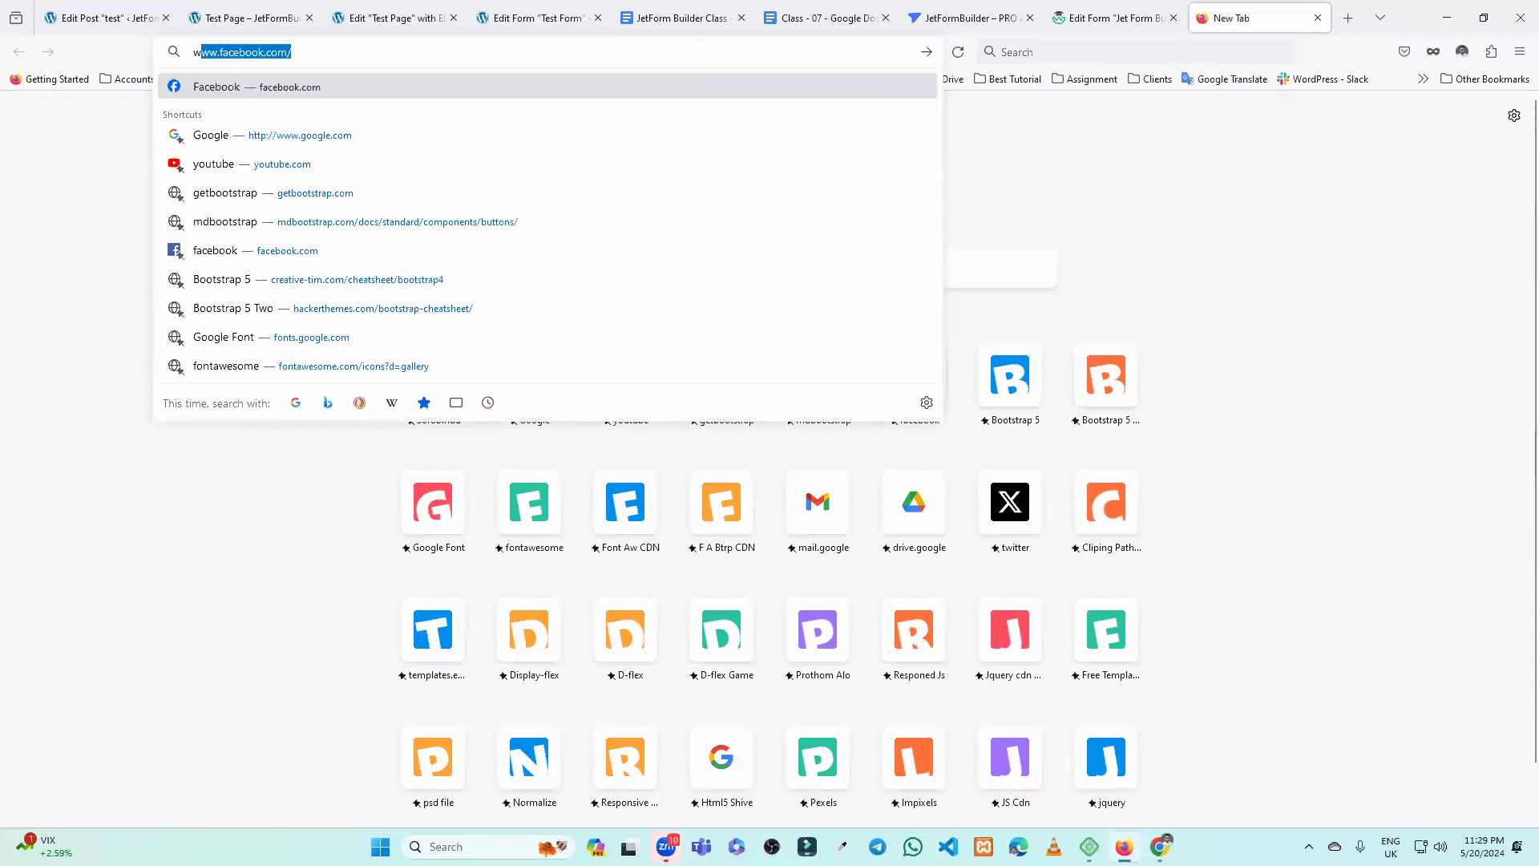
{"action": "key", "text": "Right"}
{"action": "type", "text": "jetform-builder/"}
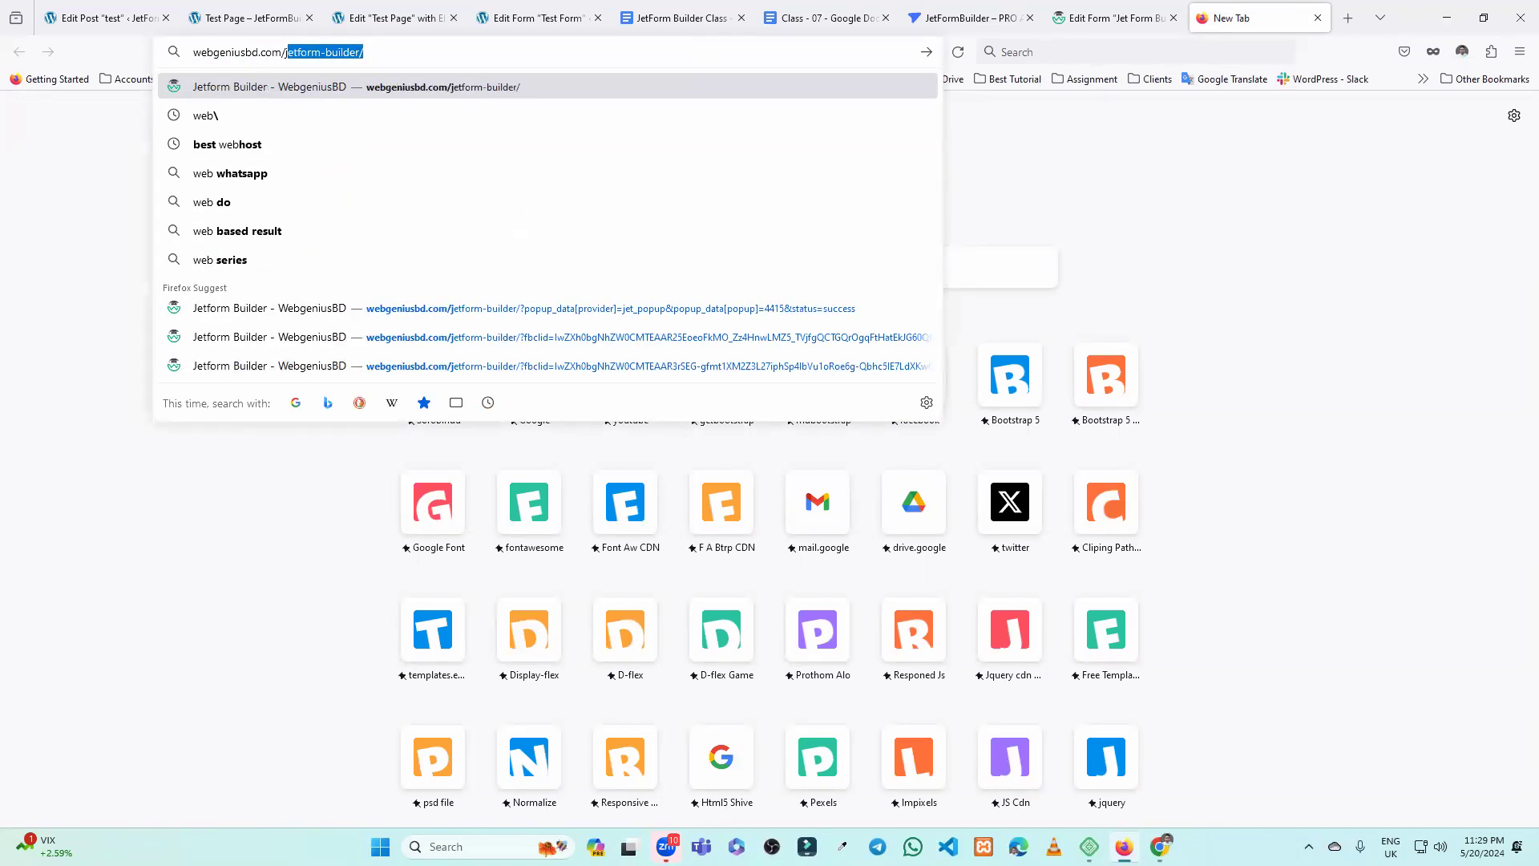
{"action": "key", "text": "Return"}
Leave the form editor for the forms list and reload the live registration page.
{"action": "left_click", "coordinate": [1122, 17]}
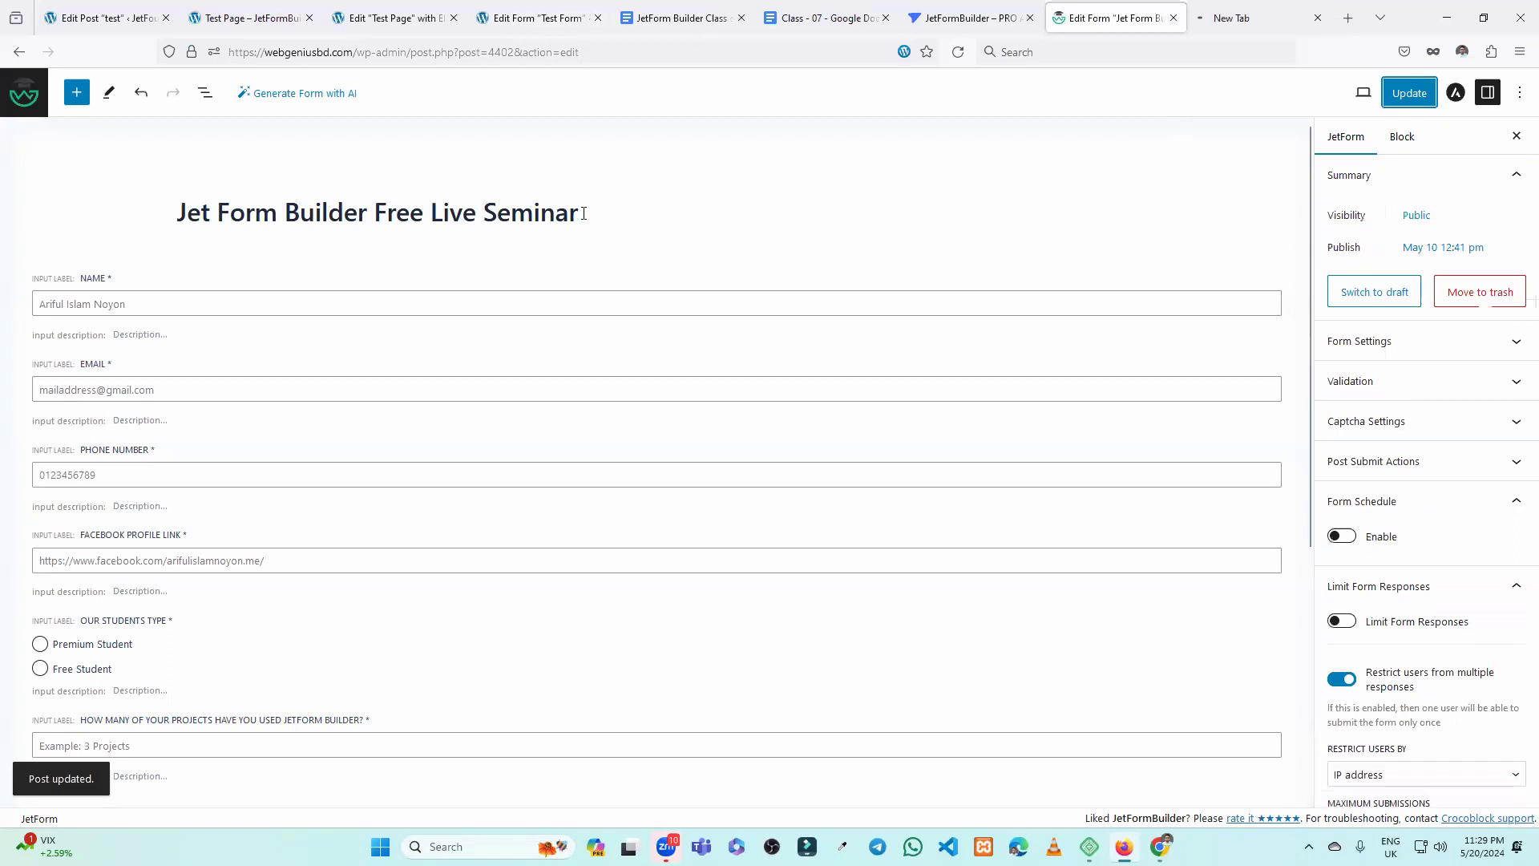
{"action": "left_click", "coordinate": [47, 99]}
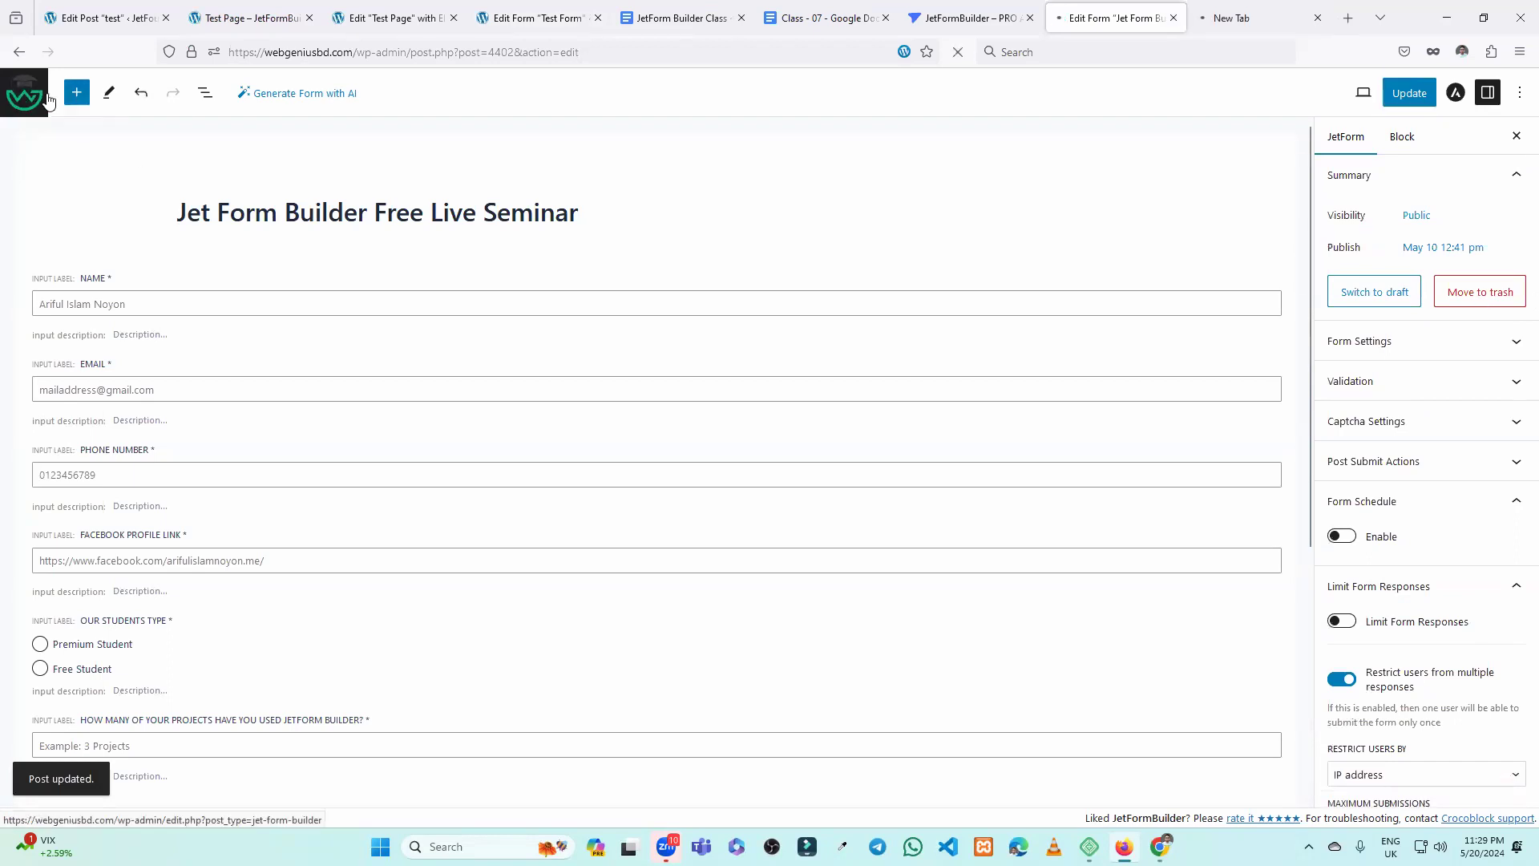
{"action": "left_click", "coordinate": [1245, 16]}
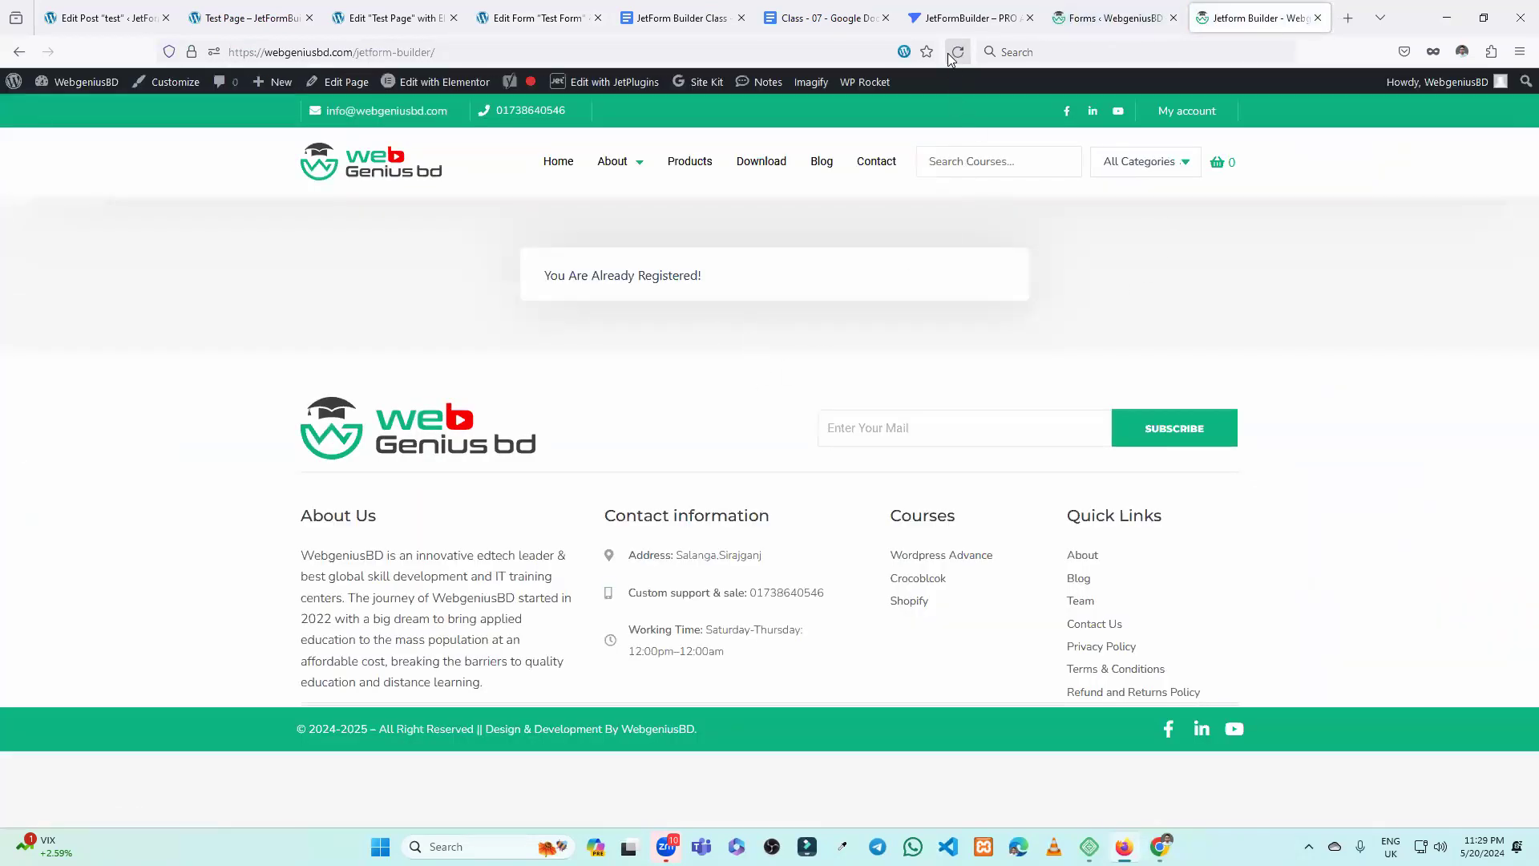
{"action": "left_click", "coordinate": [954, 53]}
Reopen the "Jet Form Builder Free Live Seminar" form in a new tab, update it and reload the registration page.
{"action": "left_click", "coordinate": [1091, 16]}
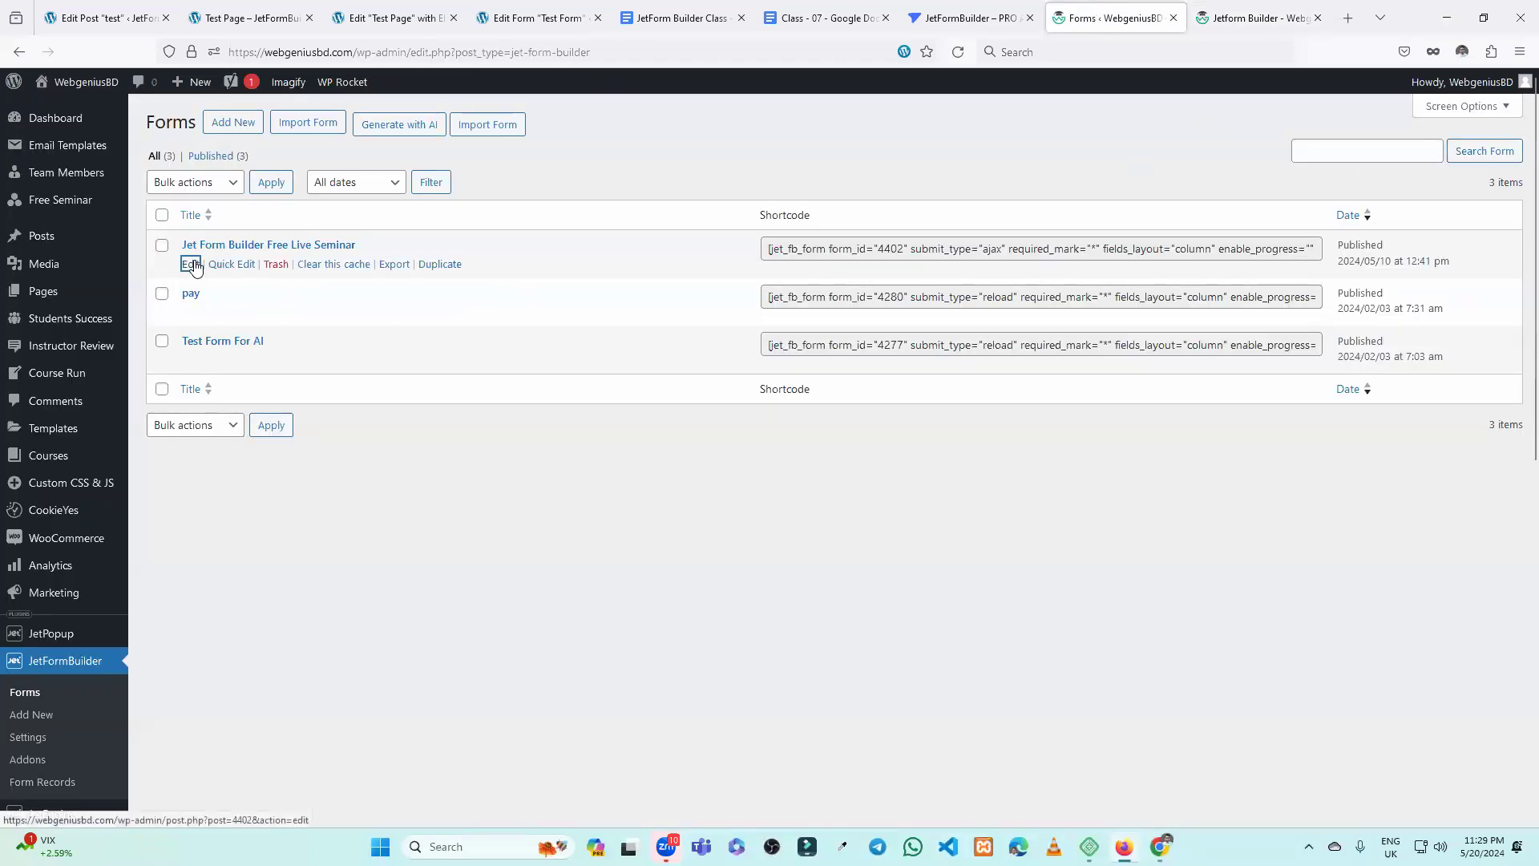
{"action": "middle_click", "coordinate": [190, 263]}
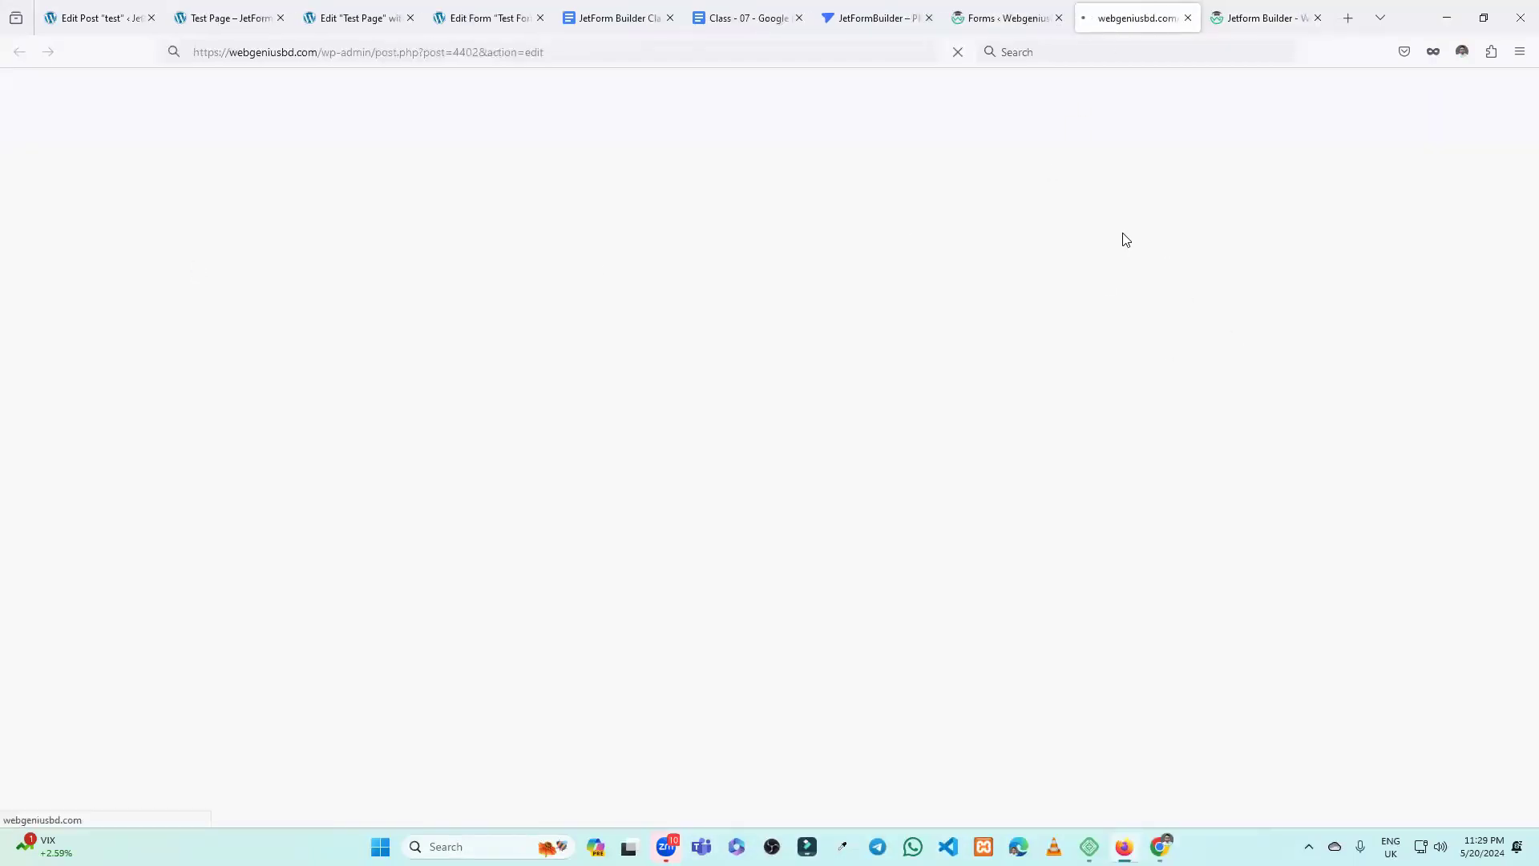
{"action": "left_click", "coordinate": [1275, 11]}
{"action": "left_click", "coordinate": [1125, 8]}
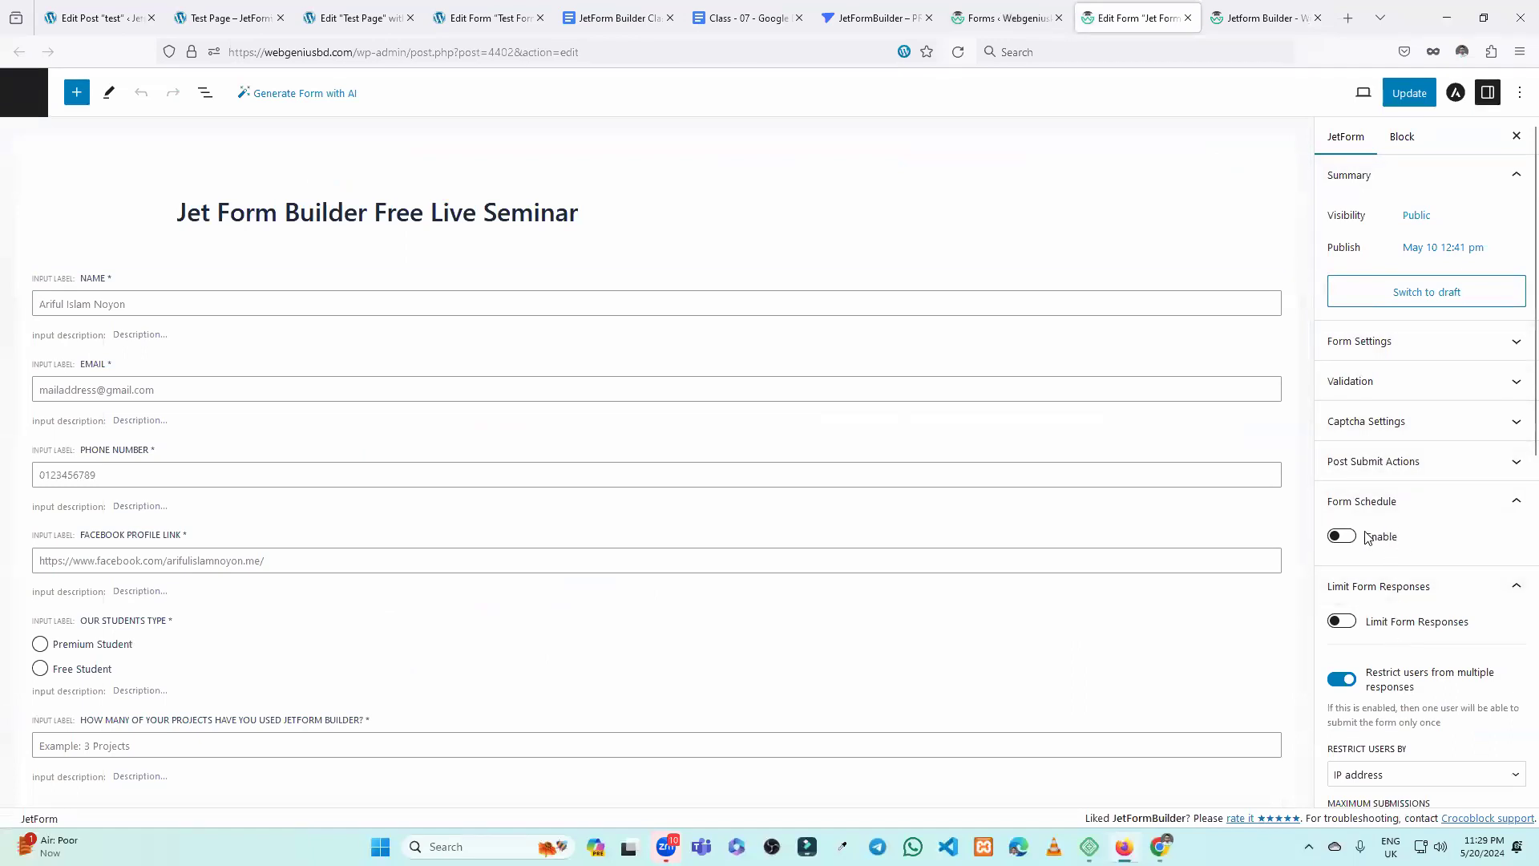
{"action": "left_click", "coordinate": [1414, 107]}
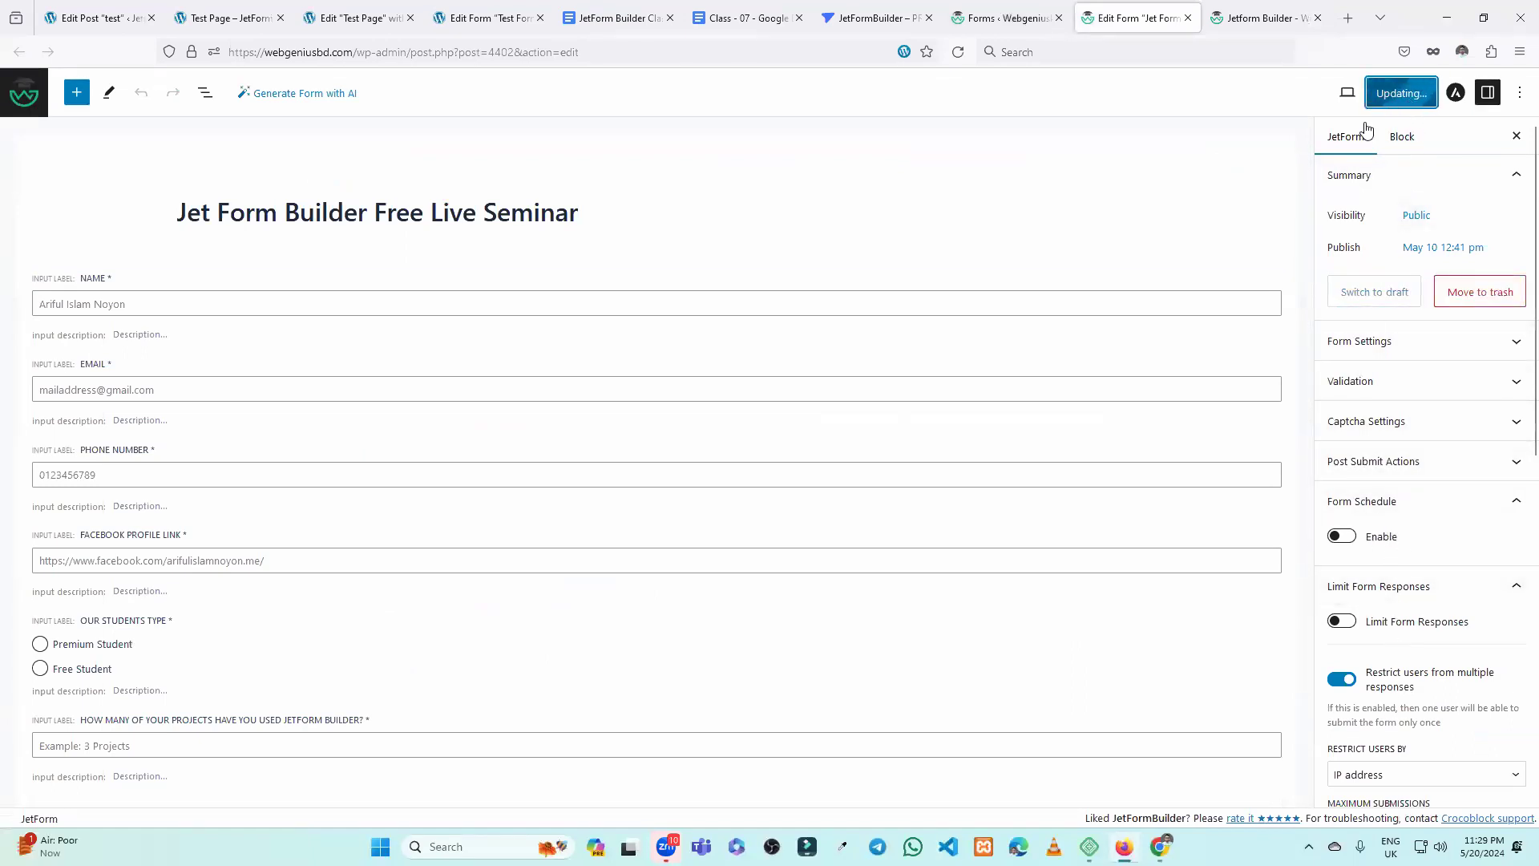
{"action": "left_click", "coordinate": [1247, 10]}
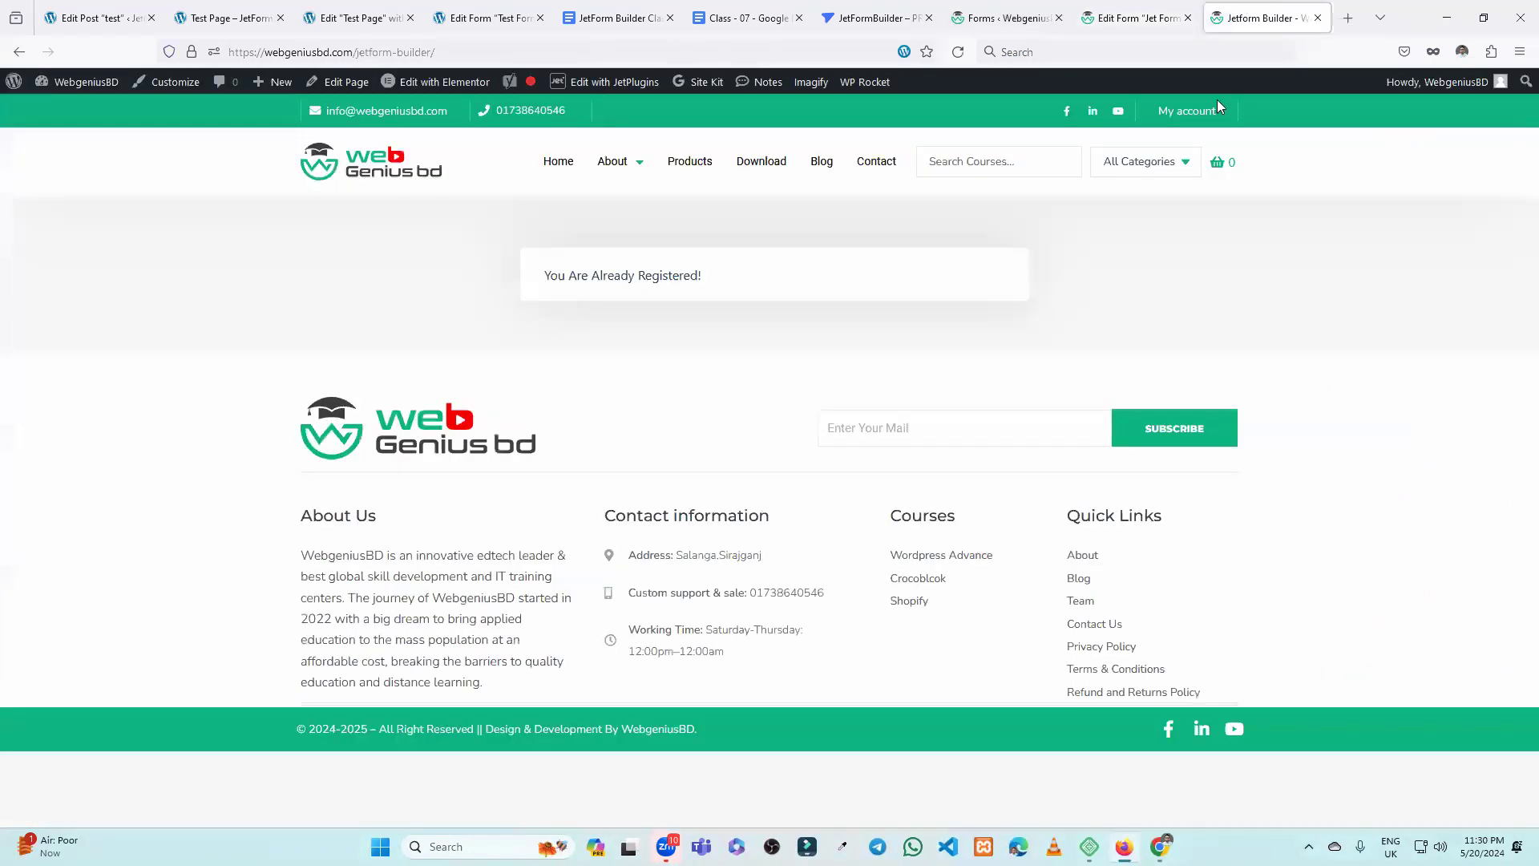
{"action": "left_click", "coordinate": [965, 60]}
Turn off "Restrict users from multiple responses" for the seminar form and update it.
{"action": "left_click", "coordinate": [1125, 8]}
{"action": "left_click", "coordinate": [1342, 679]}
{"action": "left_click", "coordinate": [1409, 93]}
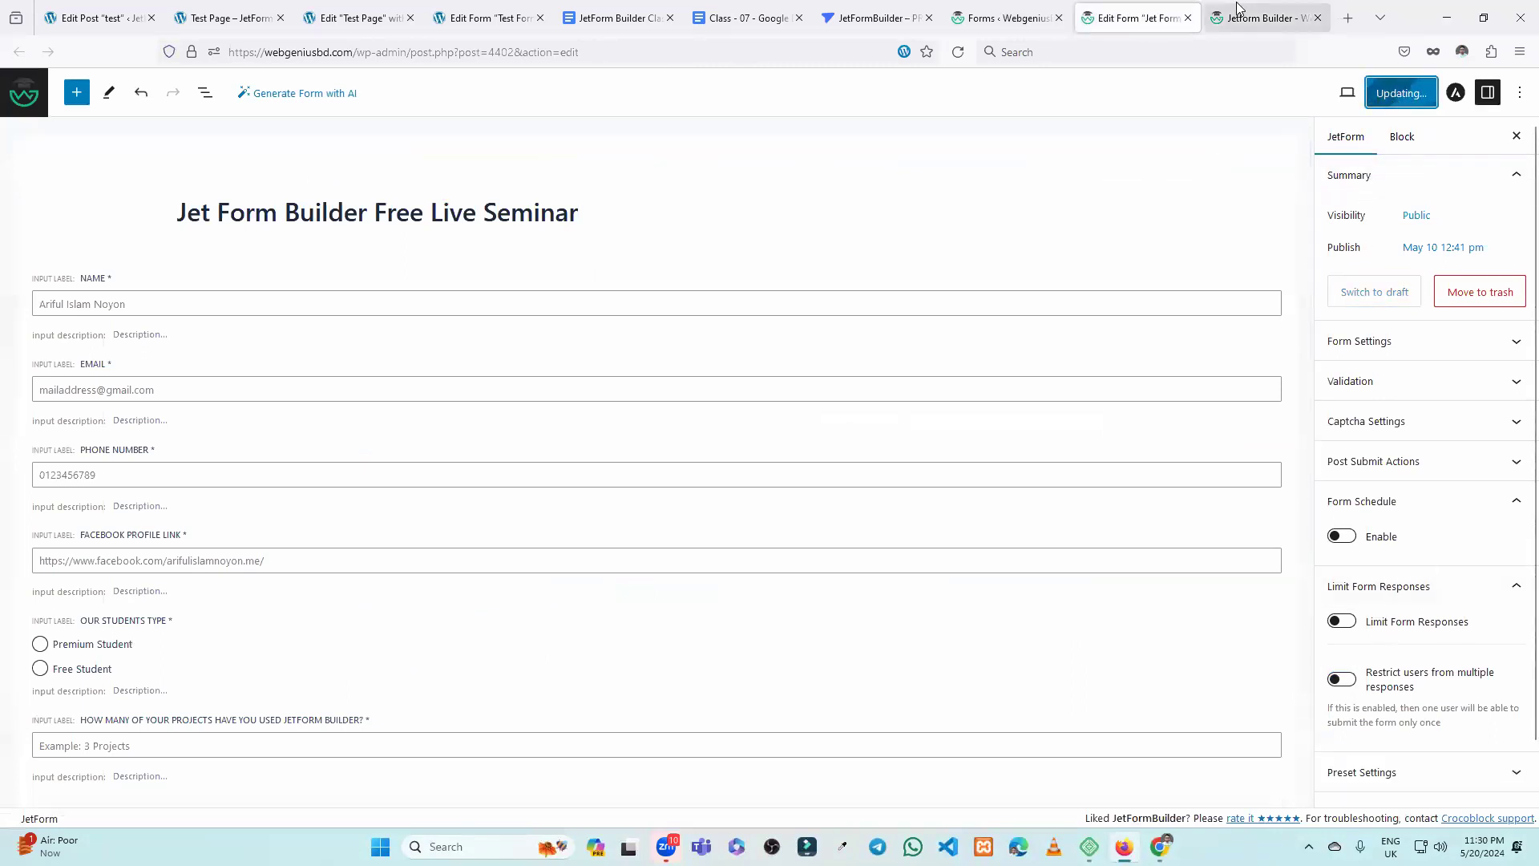
Clear and preload the WP Rocket cache from the live registration page.
{"action": "left_click", "coordinate": [1254, 18]}
{"action": "mouse_move", "coordinate": [847, 91]}
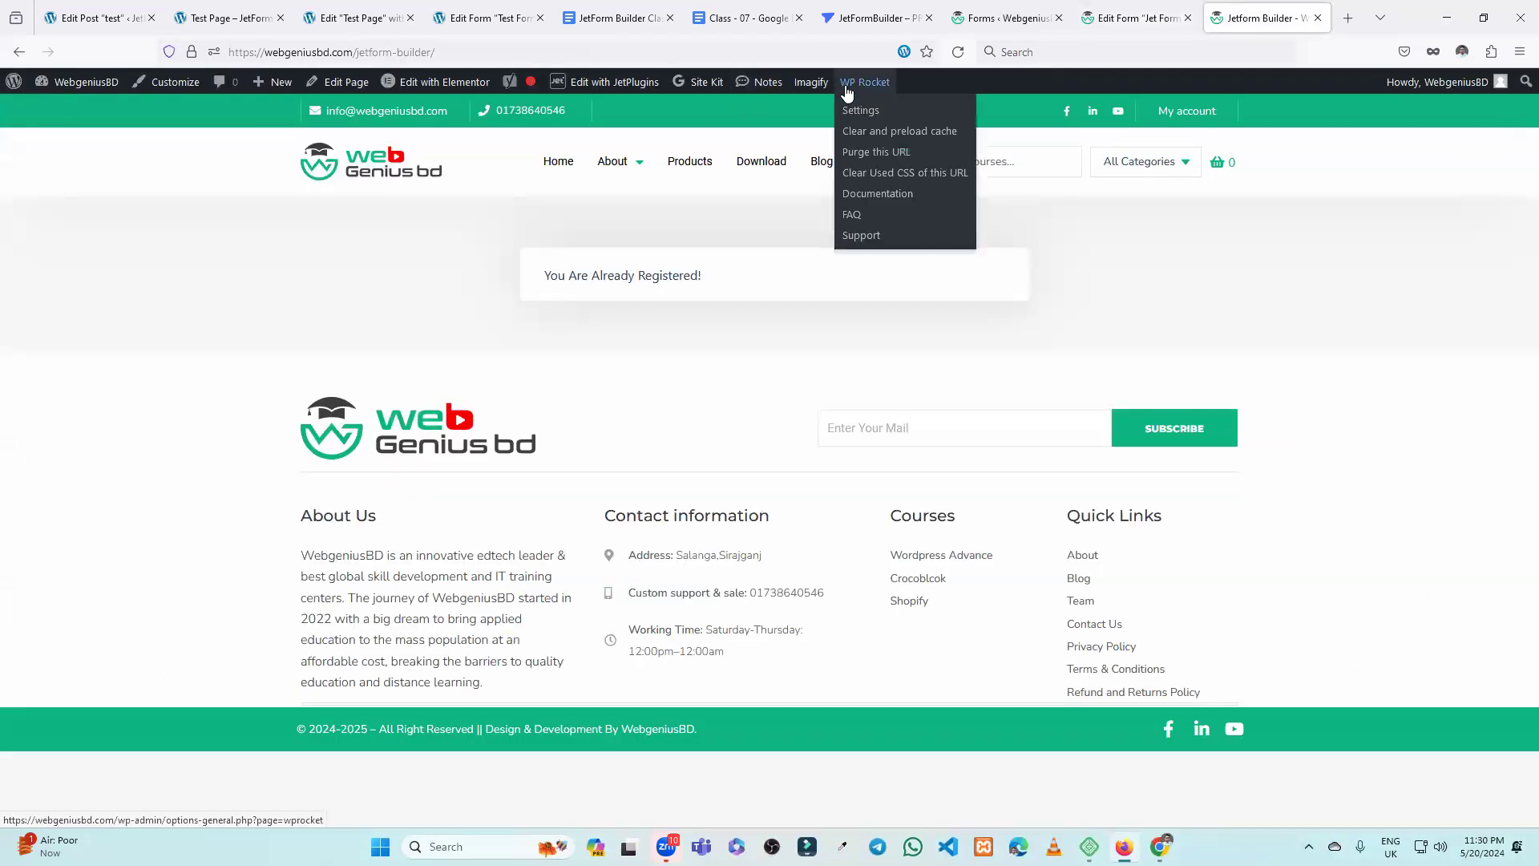
{"action": "left_click", "coordinate": [870, 135]}
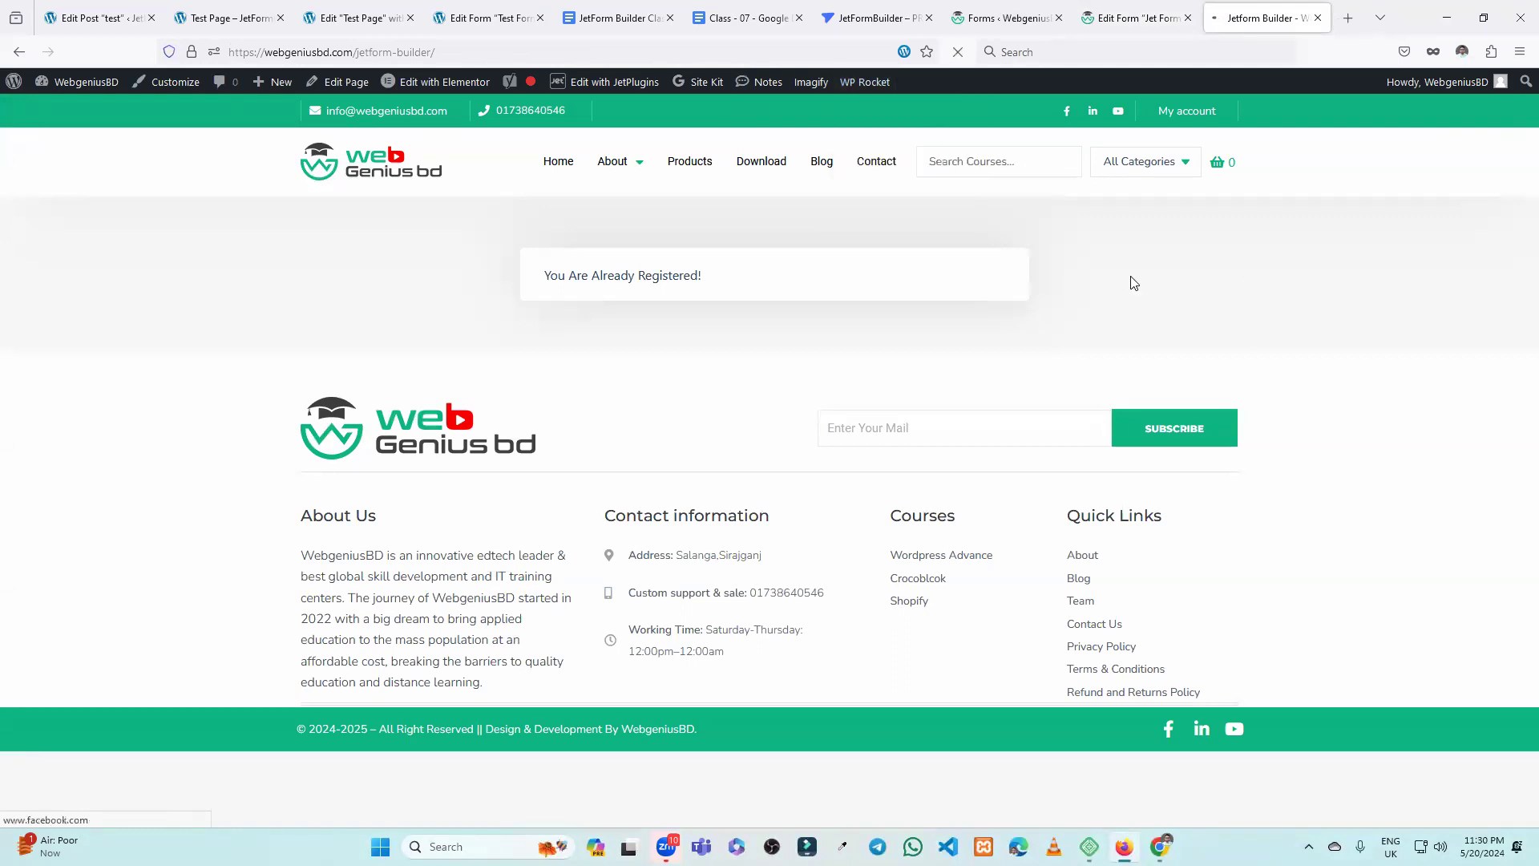
{"action": "mouse_move", "coordinate": [854, 90]}
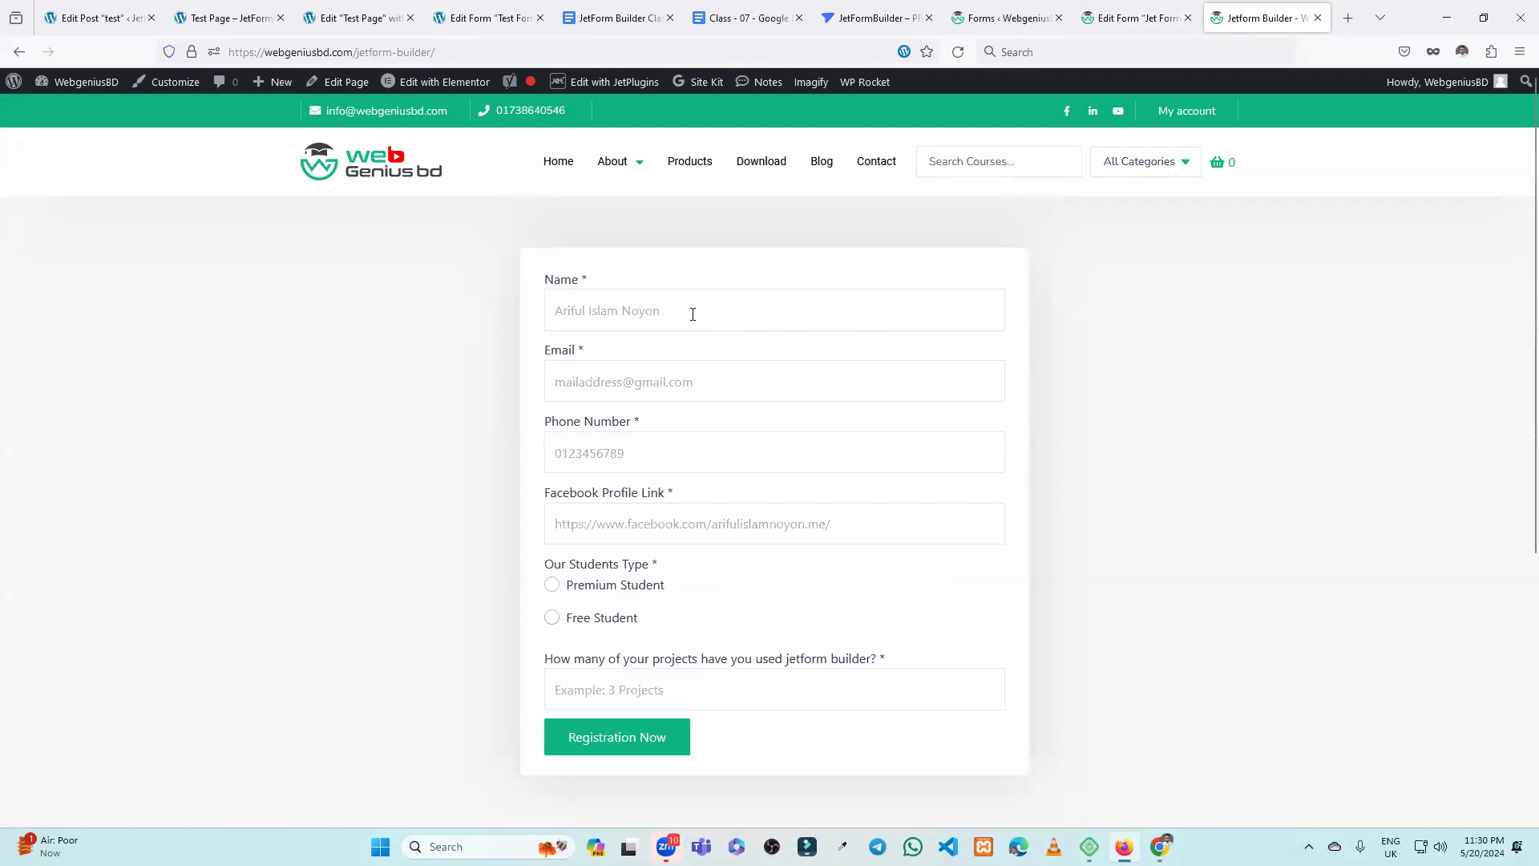
Select Free Student and then Premium Student on the registration form to compare the fields each type shows.
{"action": "scroll", "coordinate": [693, 313], "scroll_direction": "down", "scroll_amount": 1}
{"action": "left_click", "coordinate": [570, 540]}
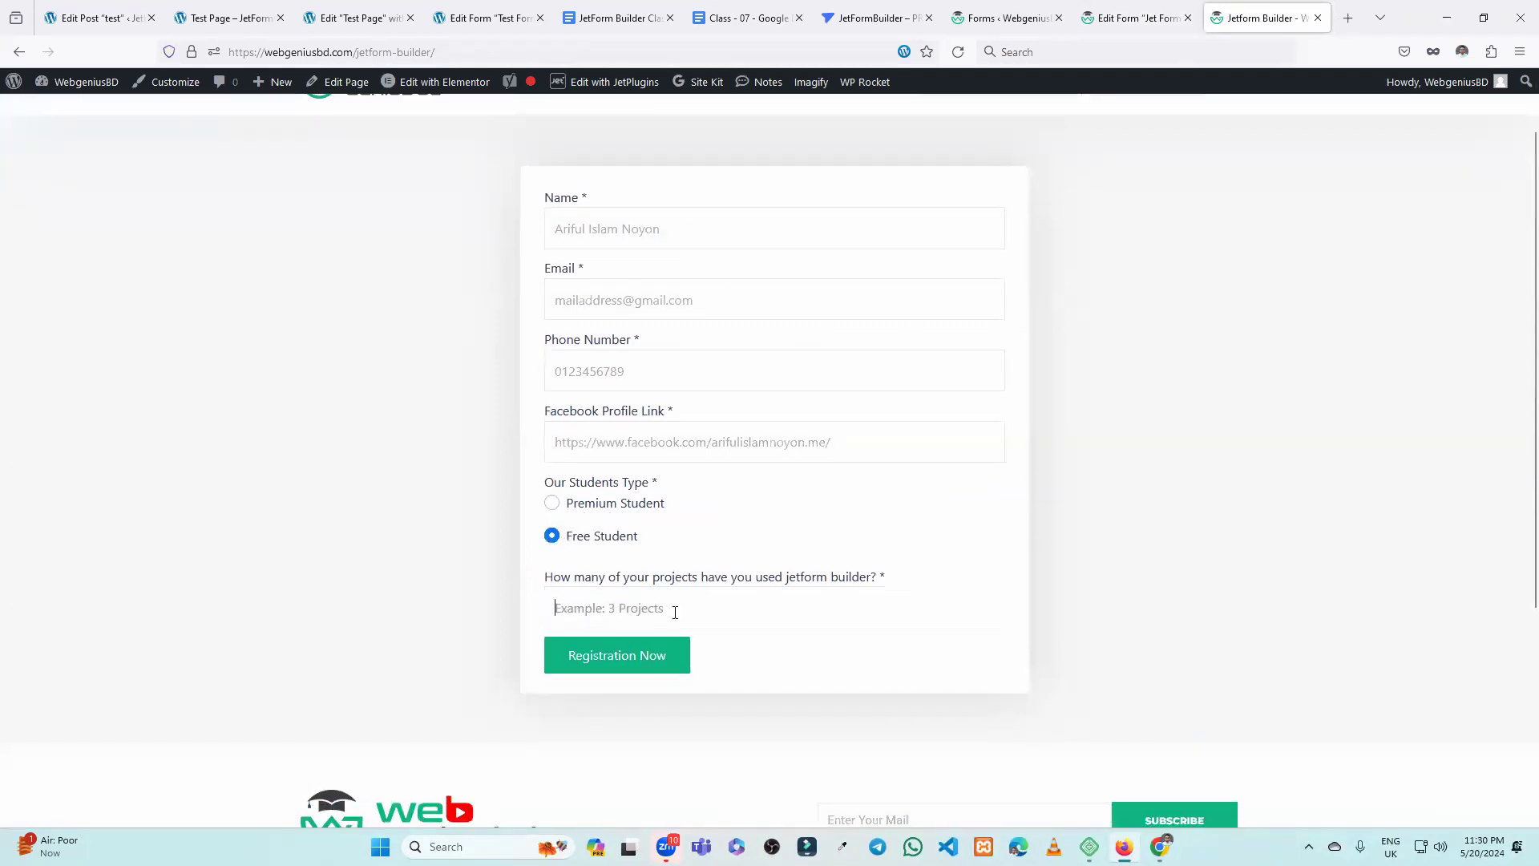
{"action": "left_click", "coordinate": [582, 503]}
{"action": "scroll", "coordinate": [737, 489], "scroll_direction": "down", "scroll_amount": 2}
{"action": "scroll", "coordinate": [738, 489], "scroll_direction": "down", "scroll_amount": 2}
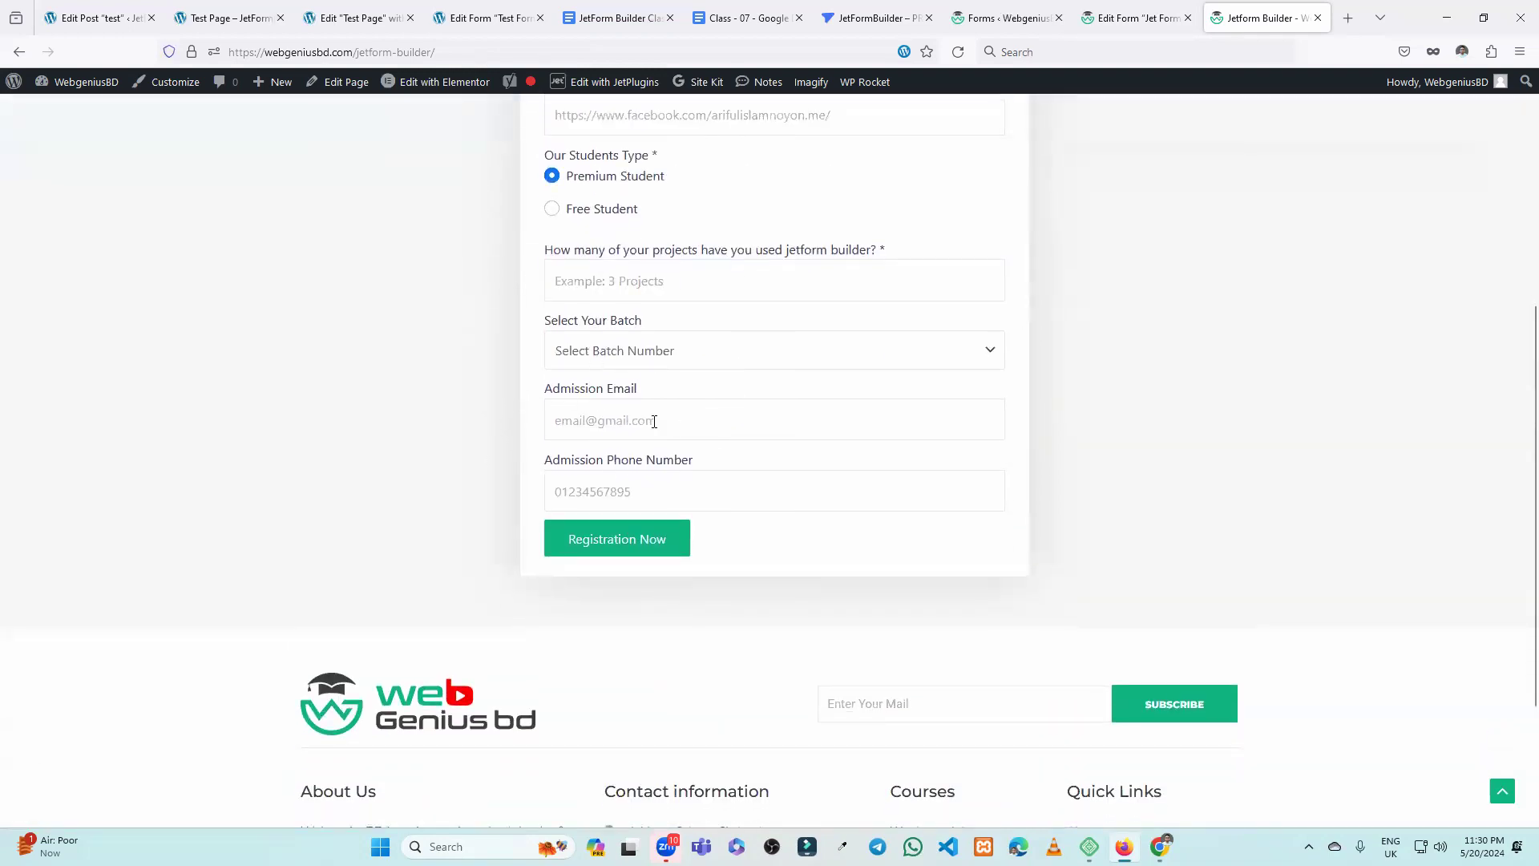
Examine the batch number choices offered to premium students and return to the student type options.
{"action": "left_click", "coordinate": [609, 358]}
{"action": "left_click", "coordinate": [609, 355]}
{"action": "left_click", "coordinate": [607, 353]}
{"action": "left_click", "coordinate": [560, 347]}
{"action": "scroll", "coordinate": [649, 334], "scroll_direction": "up", "scroll_amount": 2}
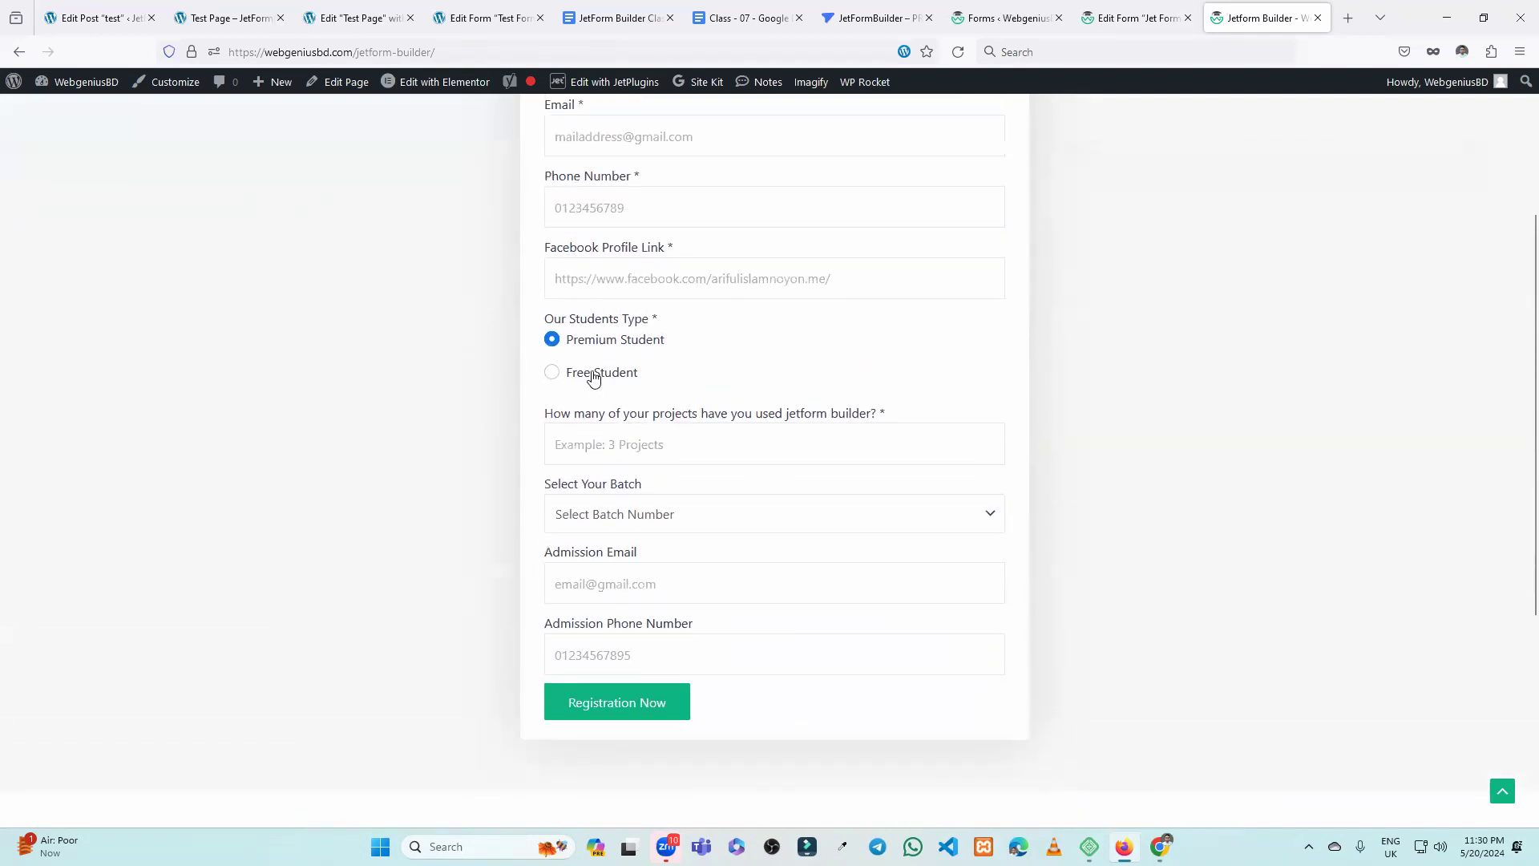
Switch the student type to Free Student and back to Premium Student to compare which registration fields each one shows.
{"action": "left_click", "coordinate": [592, 375]}
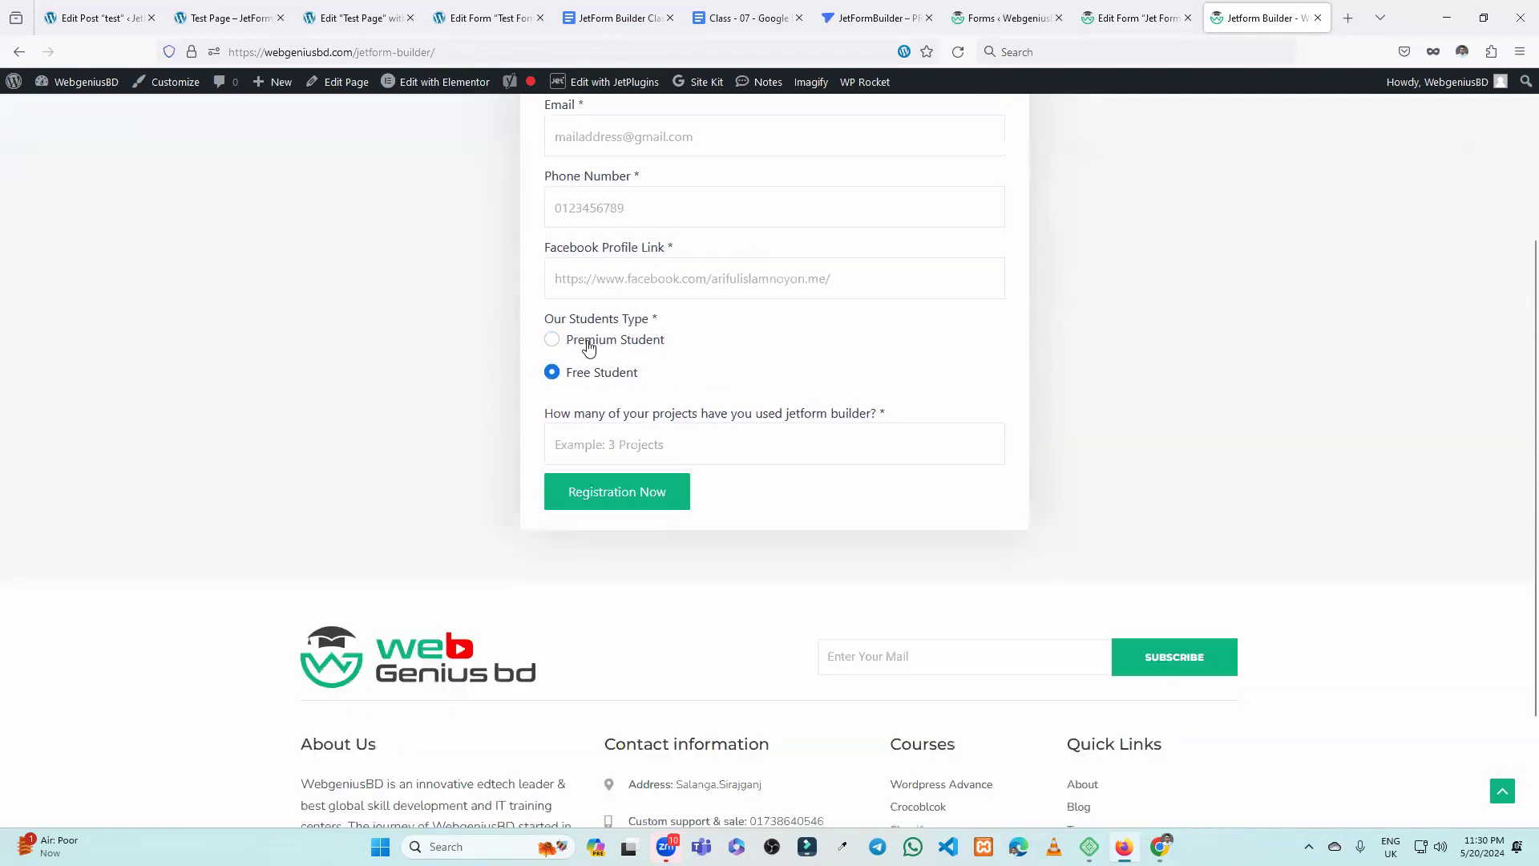
{"action": "left_click", "coordinate": [589, 346]}
{"action": "scroll", "coordinate": [646, 481], "scroll_direction": "down", "scroll_amount": 2}
{"action": "scroll", "coordinate": [704, 476], "scroll_direction": "up", "scroll_amount": 1}
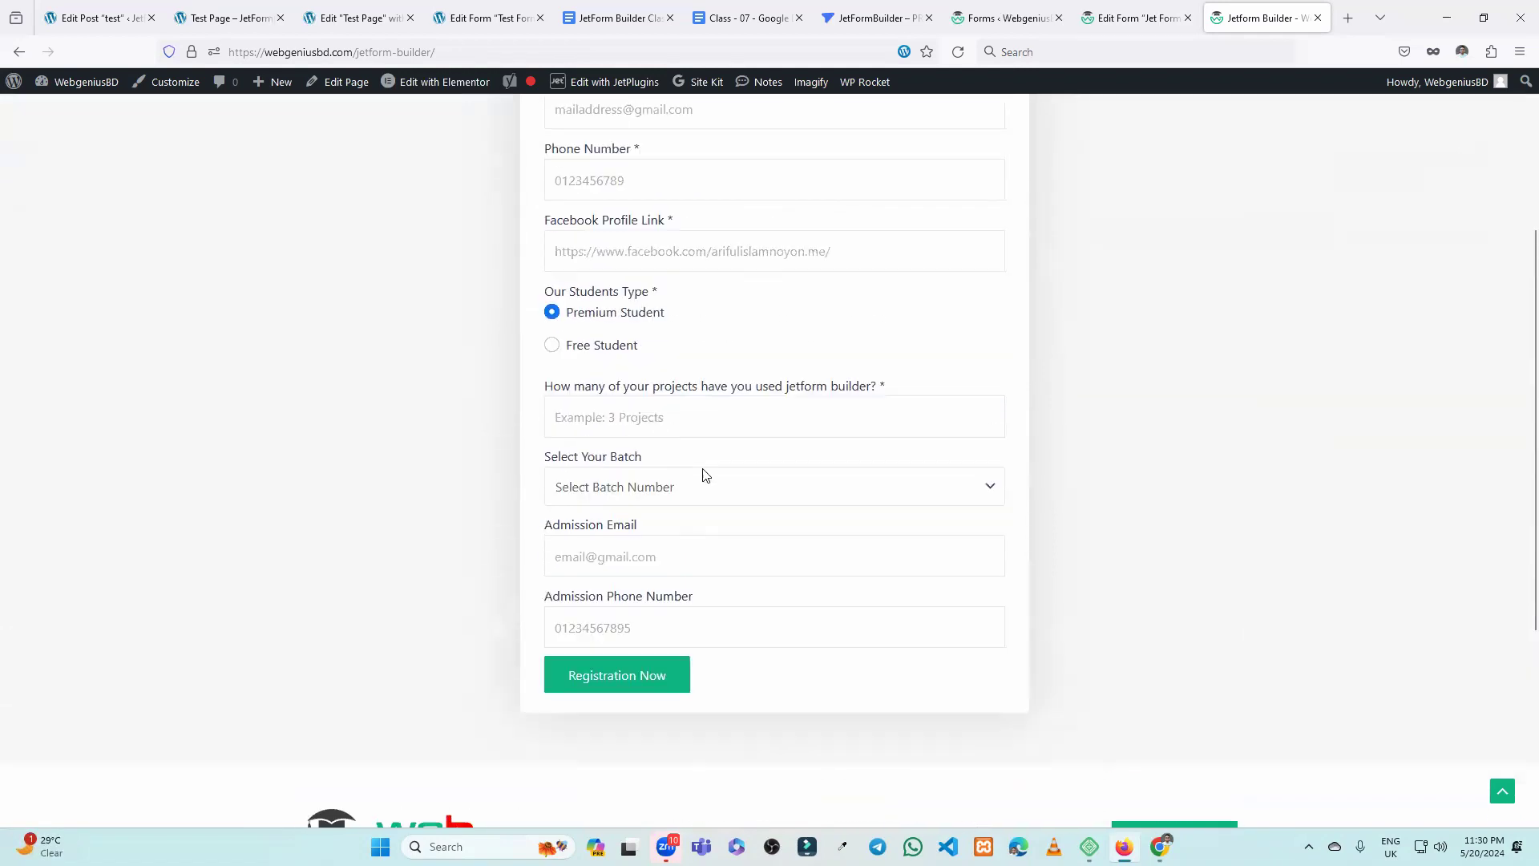
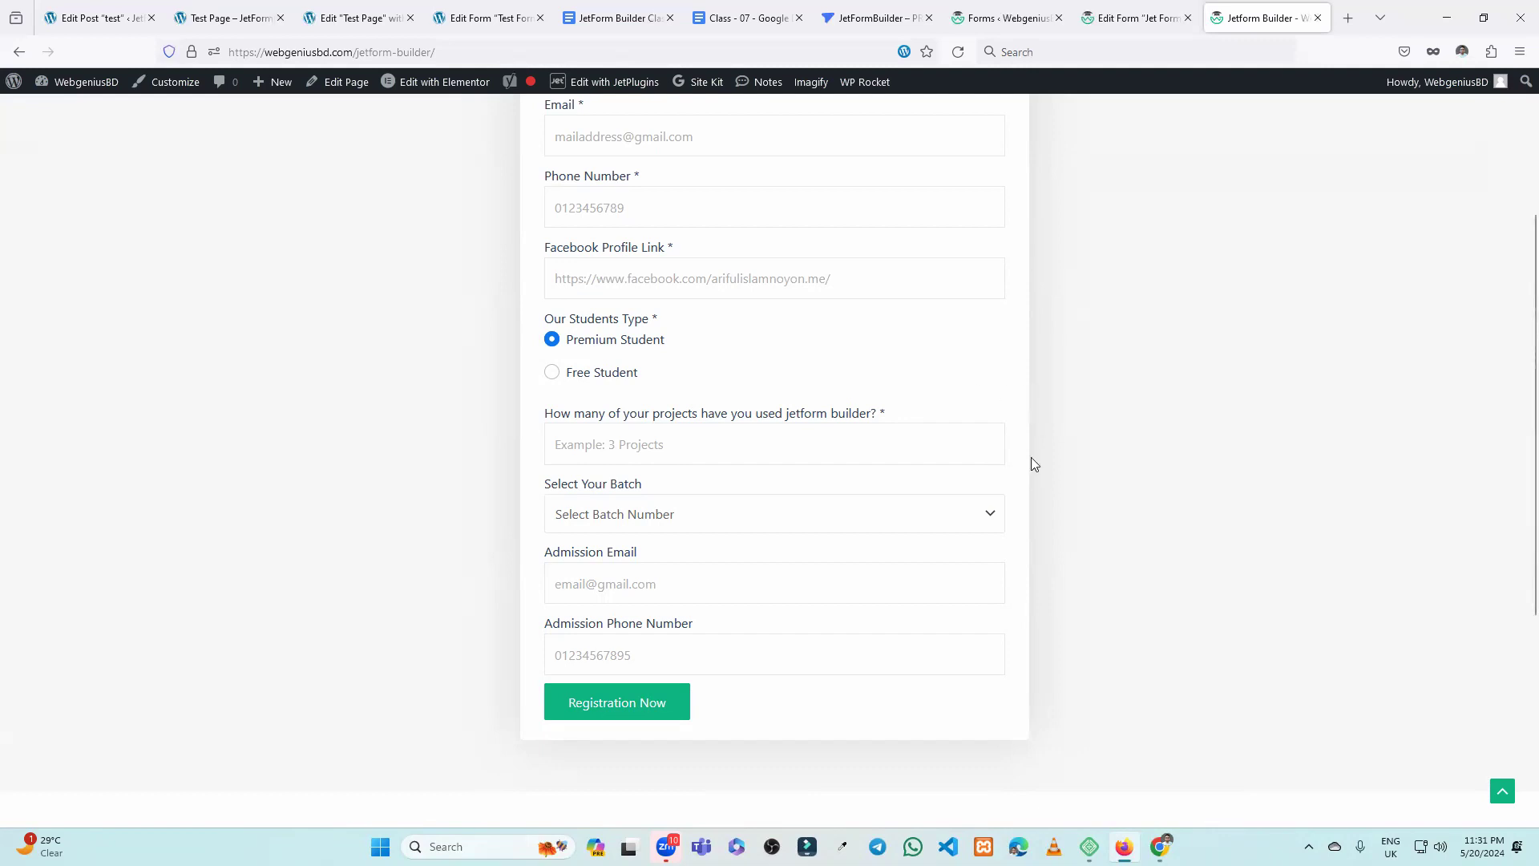
Open the Free Seminar entries list in the WebgeniusBD dashboard.
{"action": "scroll", "coordinate": [696, 343], "scroll_direction": "up", "scroll_amount": 1}
{"action": "scroll", "coordinate": [696, 343], "scroll_direction": "up", "scroll_amount": 3}
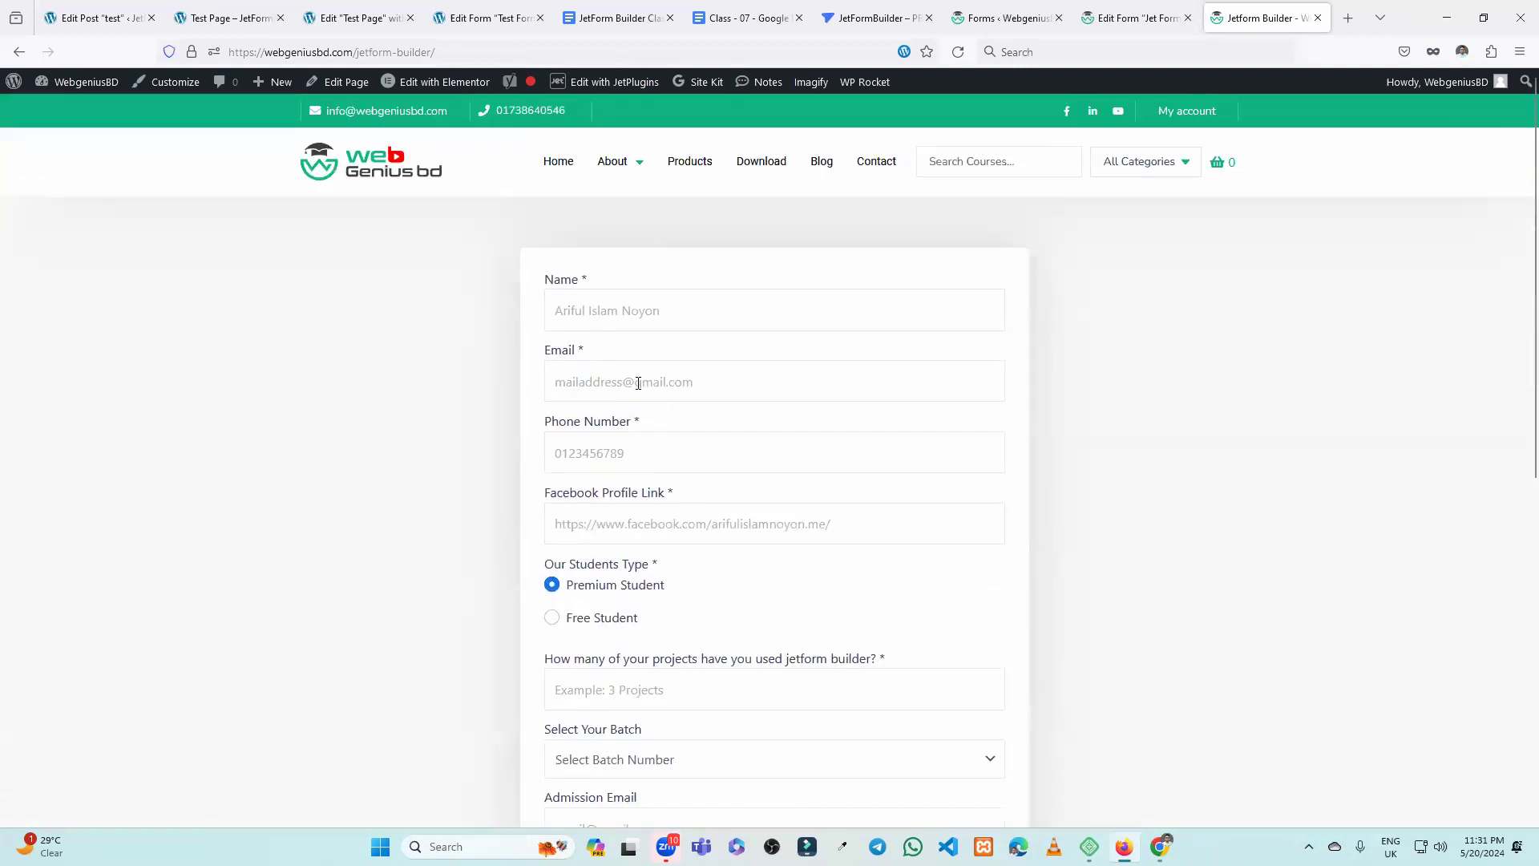
{"action": "left_click", "coordinate": [1006, 17]}
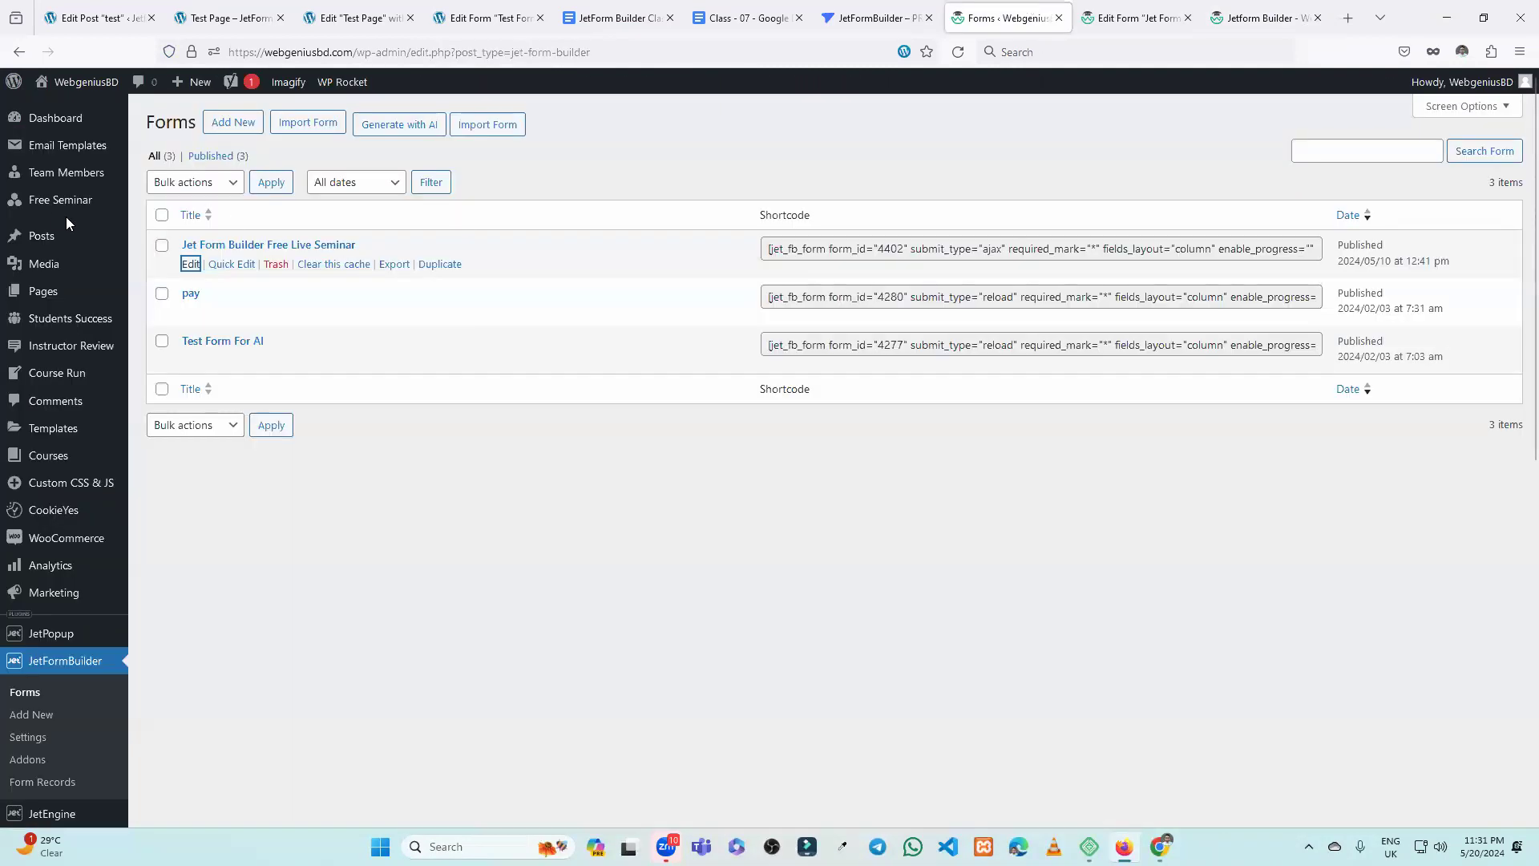
{"action": "left_click", "coordinate": [54, 202]}
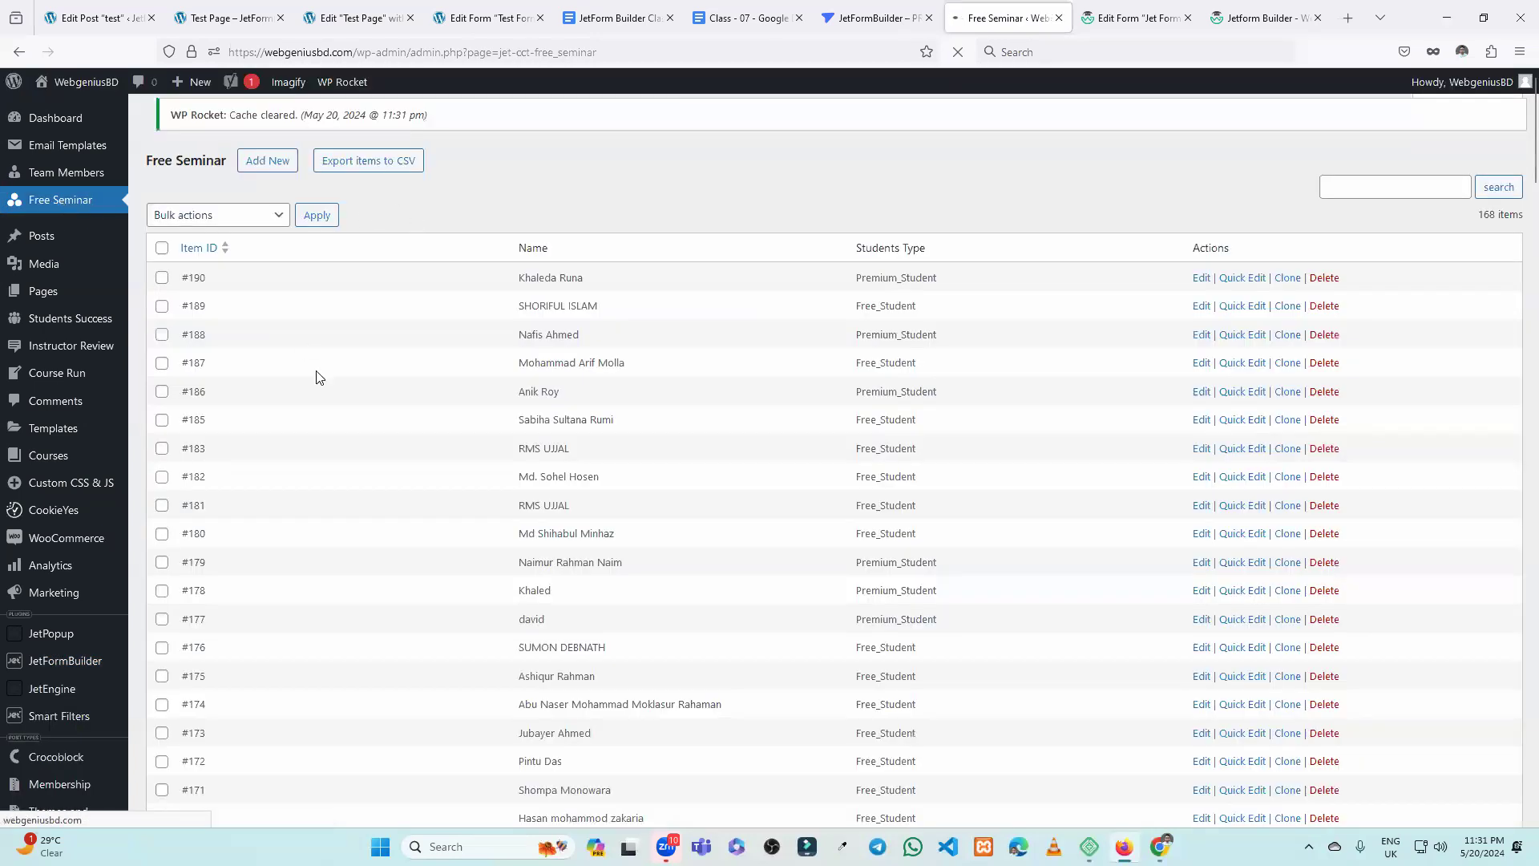
Close the three WebgeniusBD pages and return to the Test Form editor.
{"action": "left_click", "coordinate": [1317, 18]}
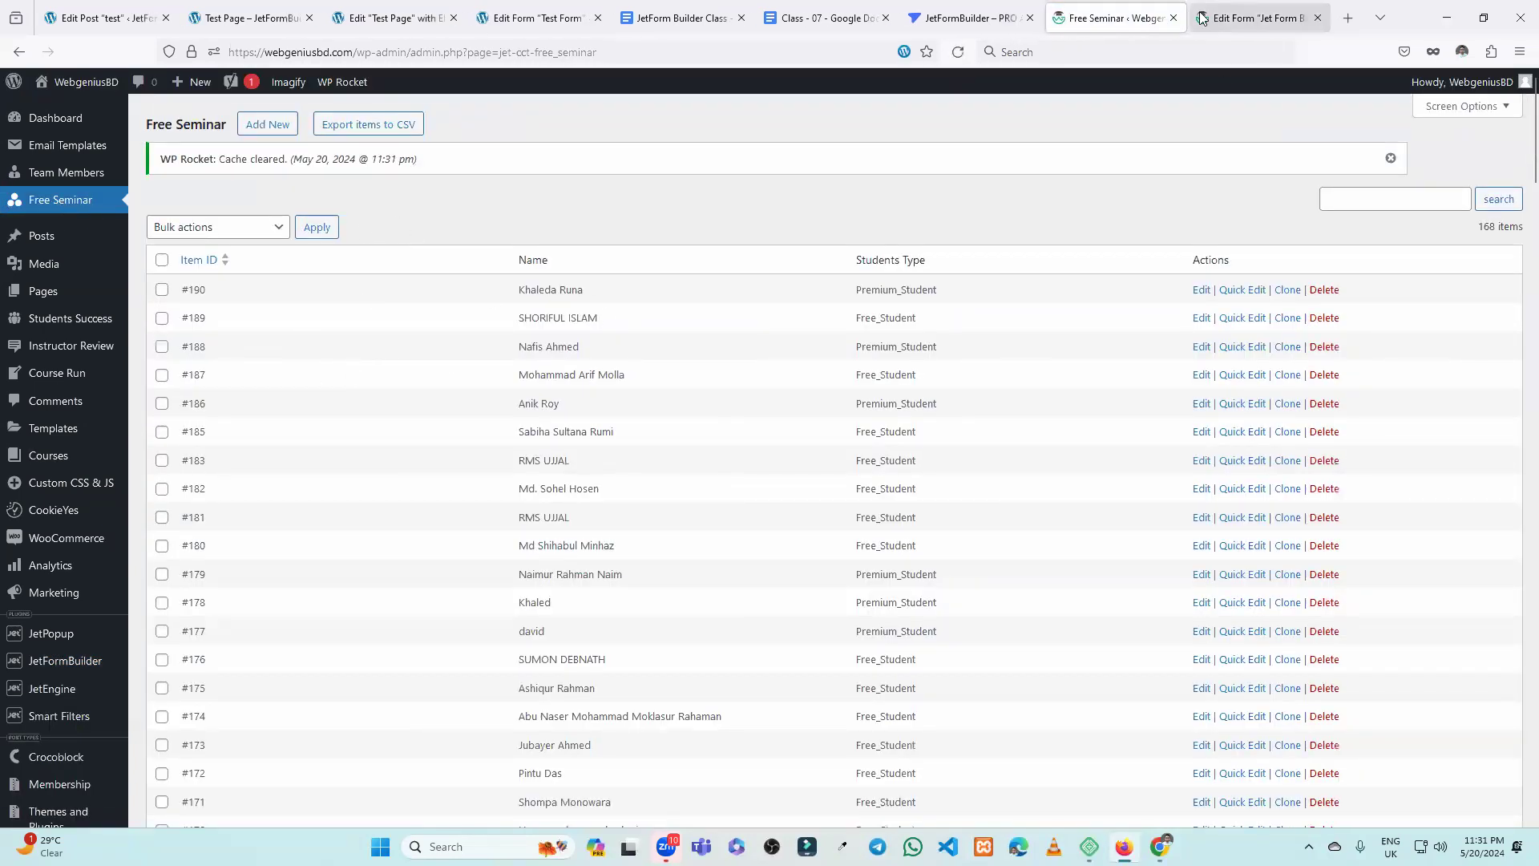
{"action": "left_click", "coordinate": [1316, 19]}
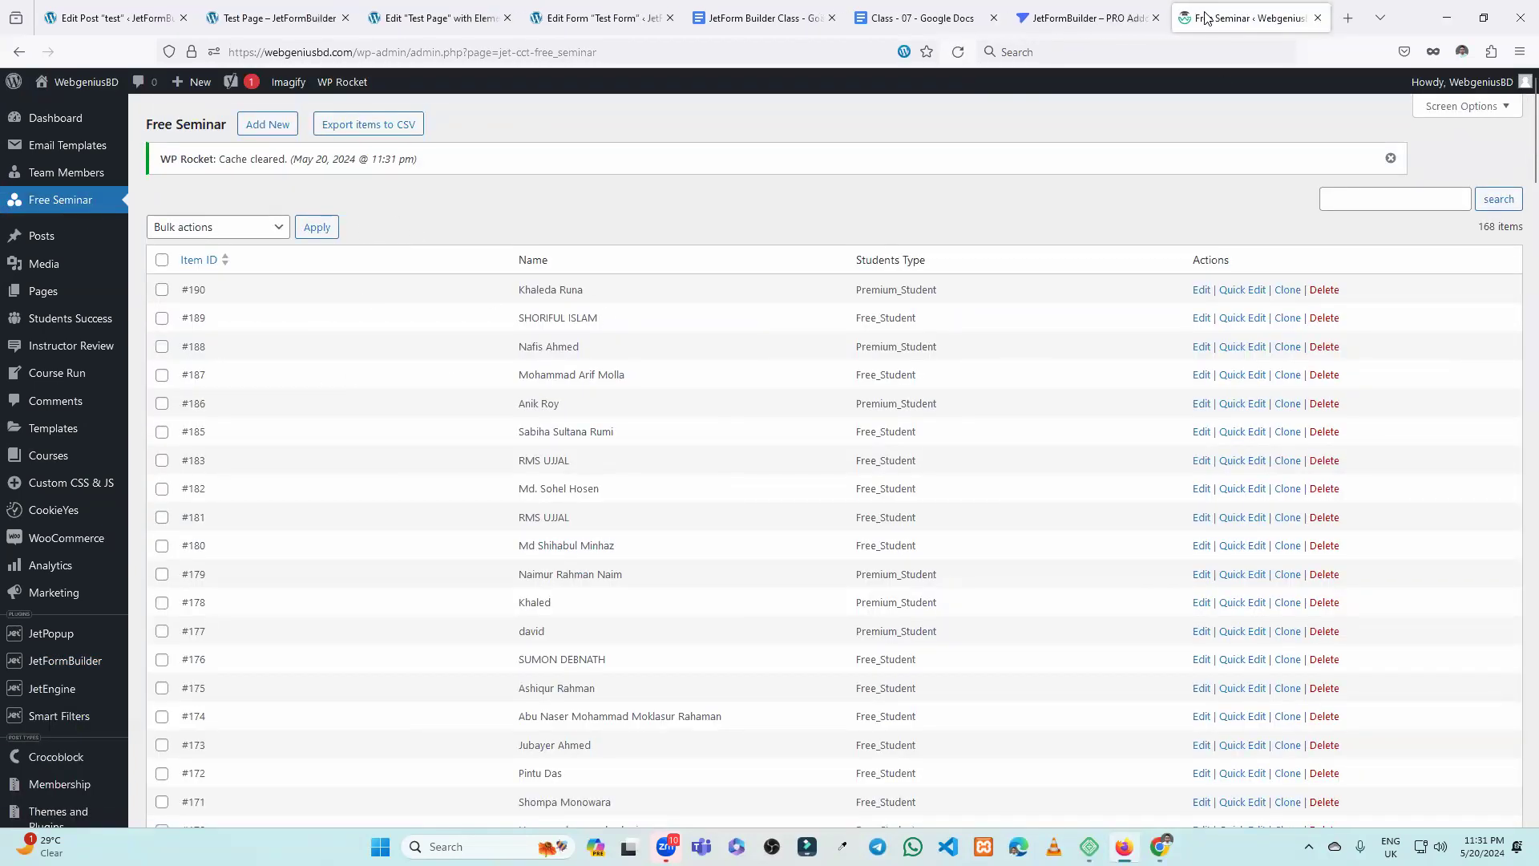
{"action": "left_click", "coordinate": [1317, 18]}
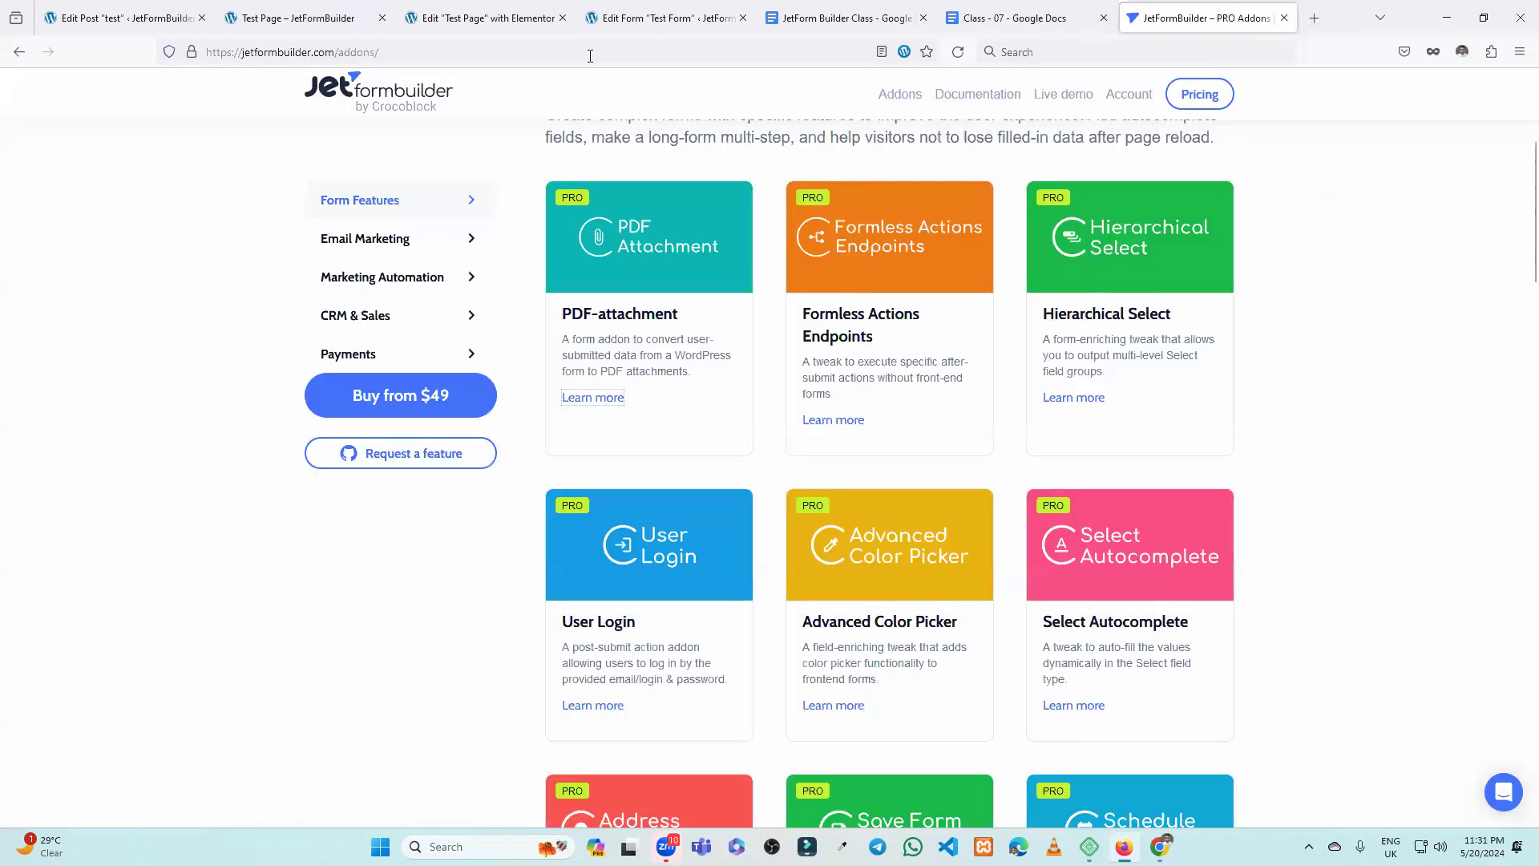
{"action": "left_click", "coordinate": [481, 11]}
{"action": "left_click", "coordinate": [665, 17]}
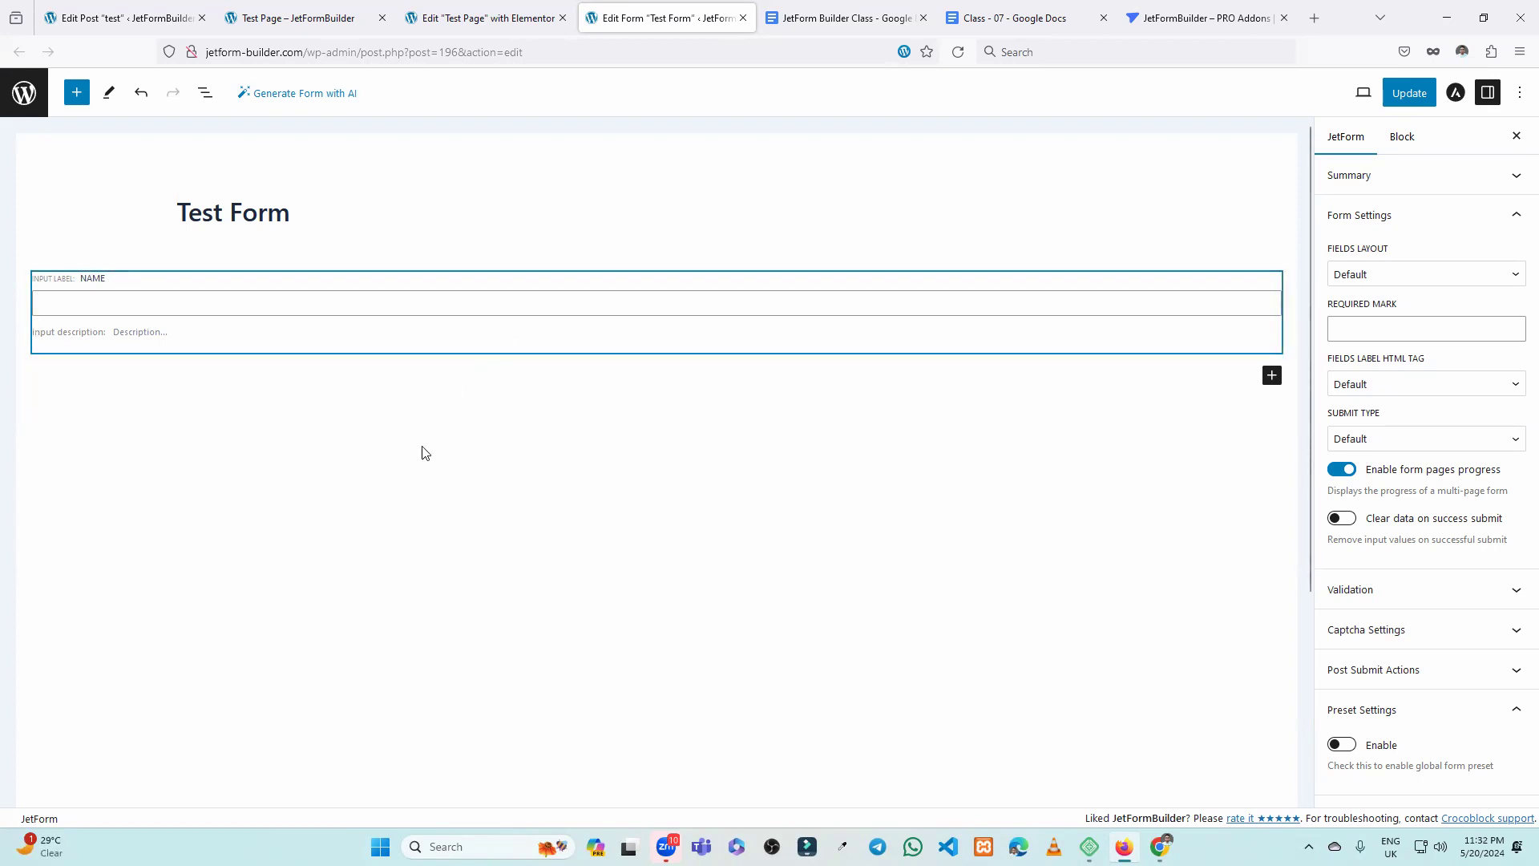
{"action": "left_click", "coordinate": [393, 343]}
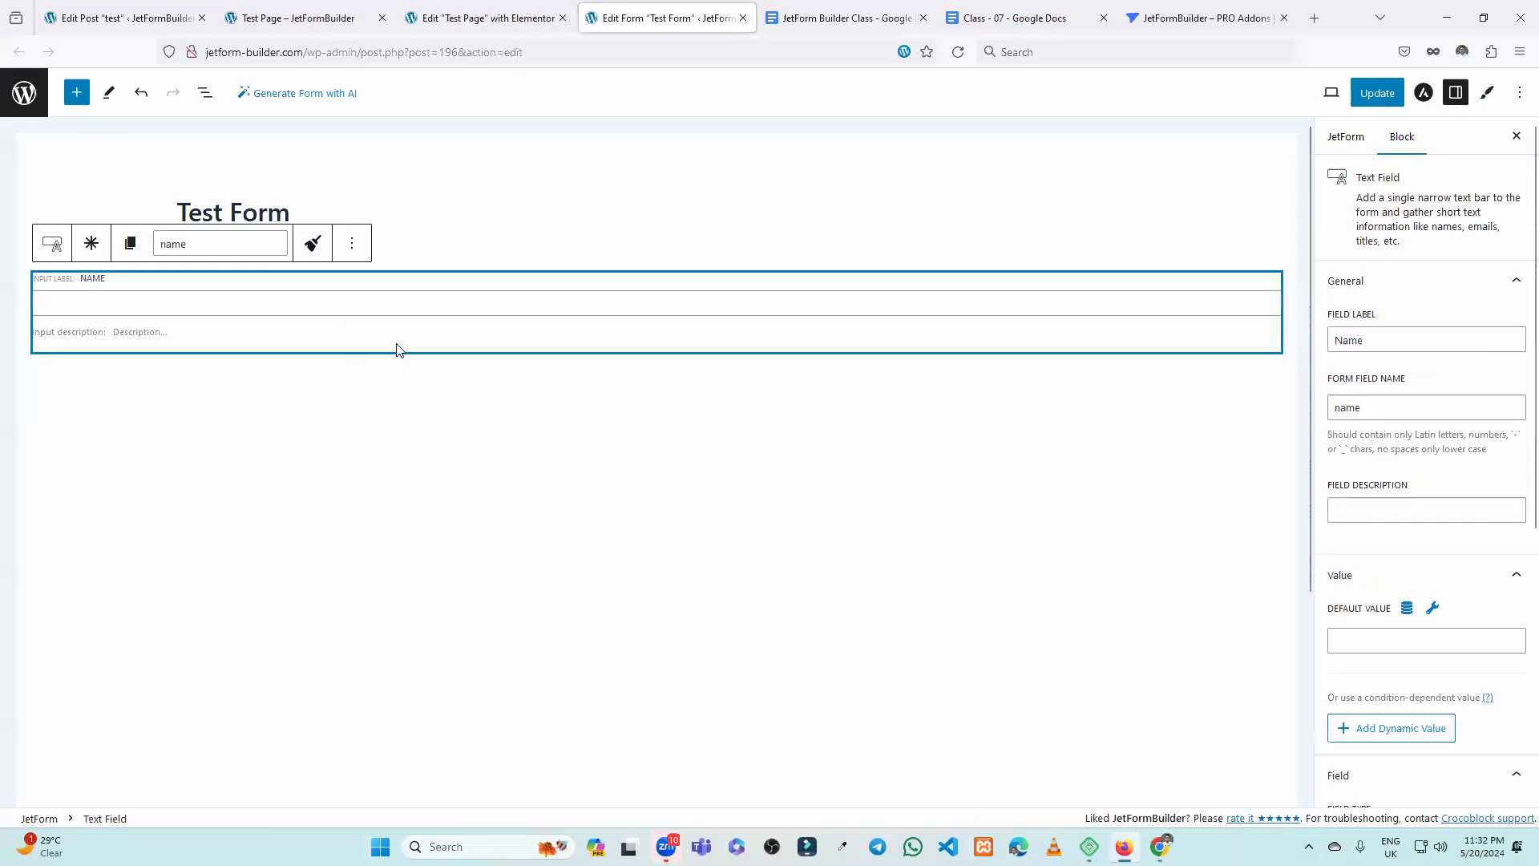
{"action": "left_click", "coordinate": [339, 306]}
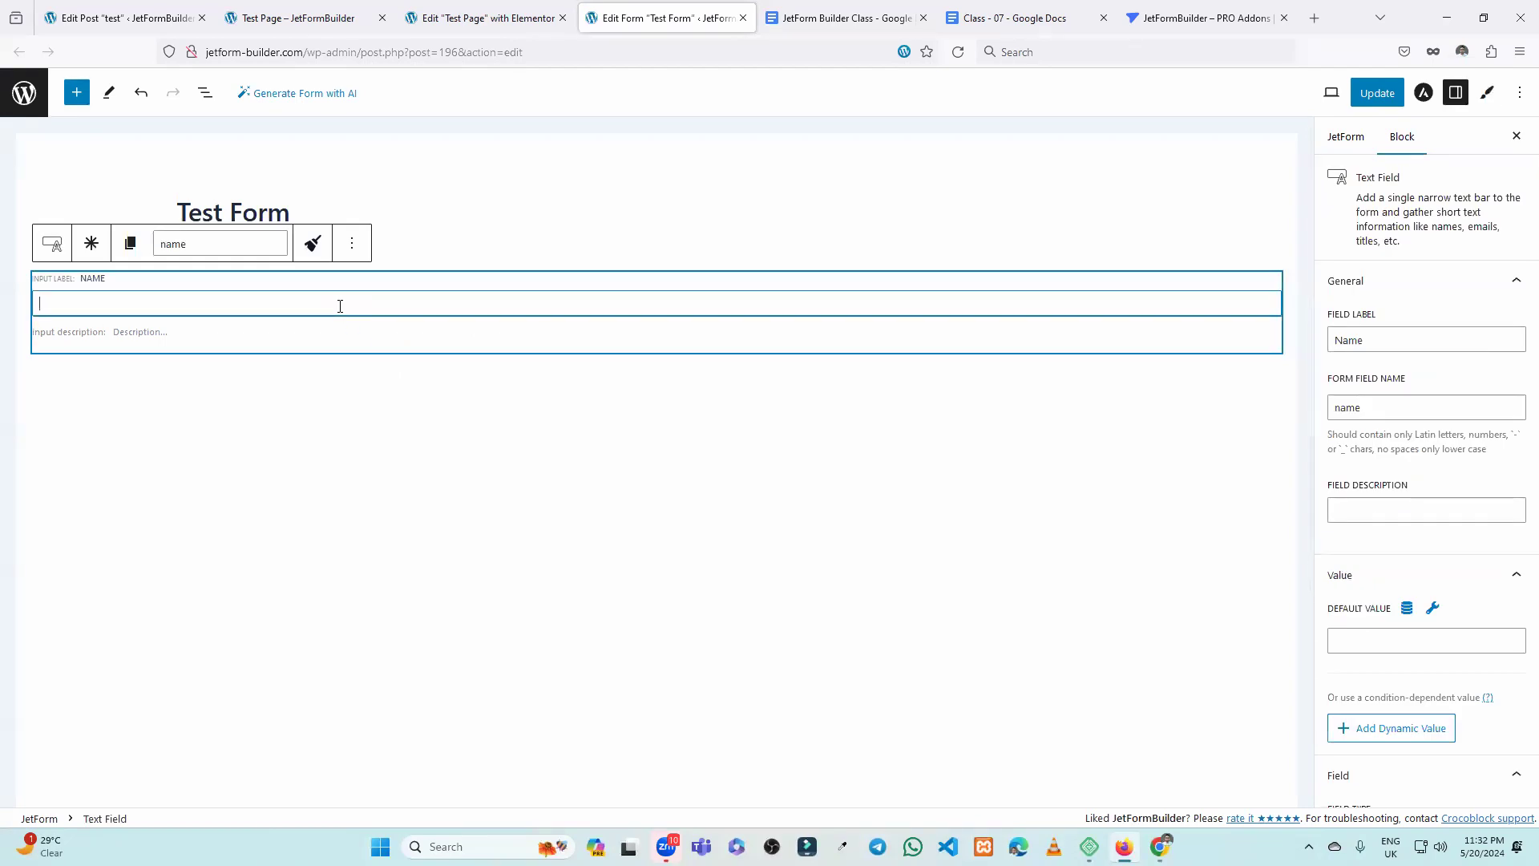
{"action": "left_click", "coordinate": [389, 435]}
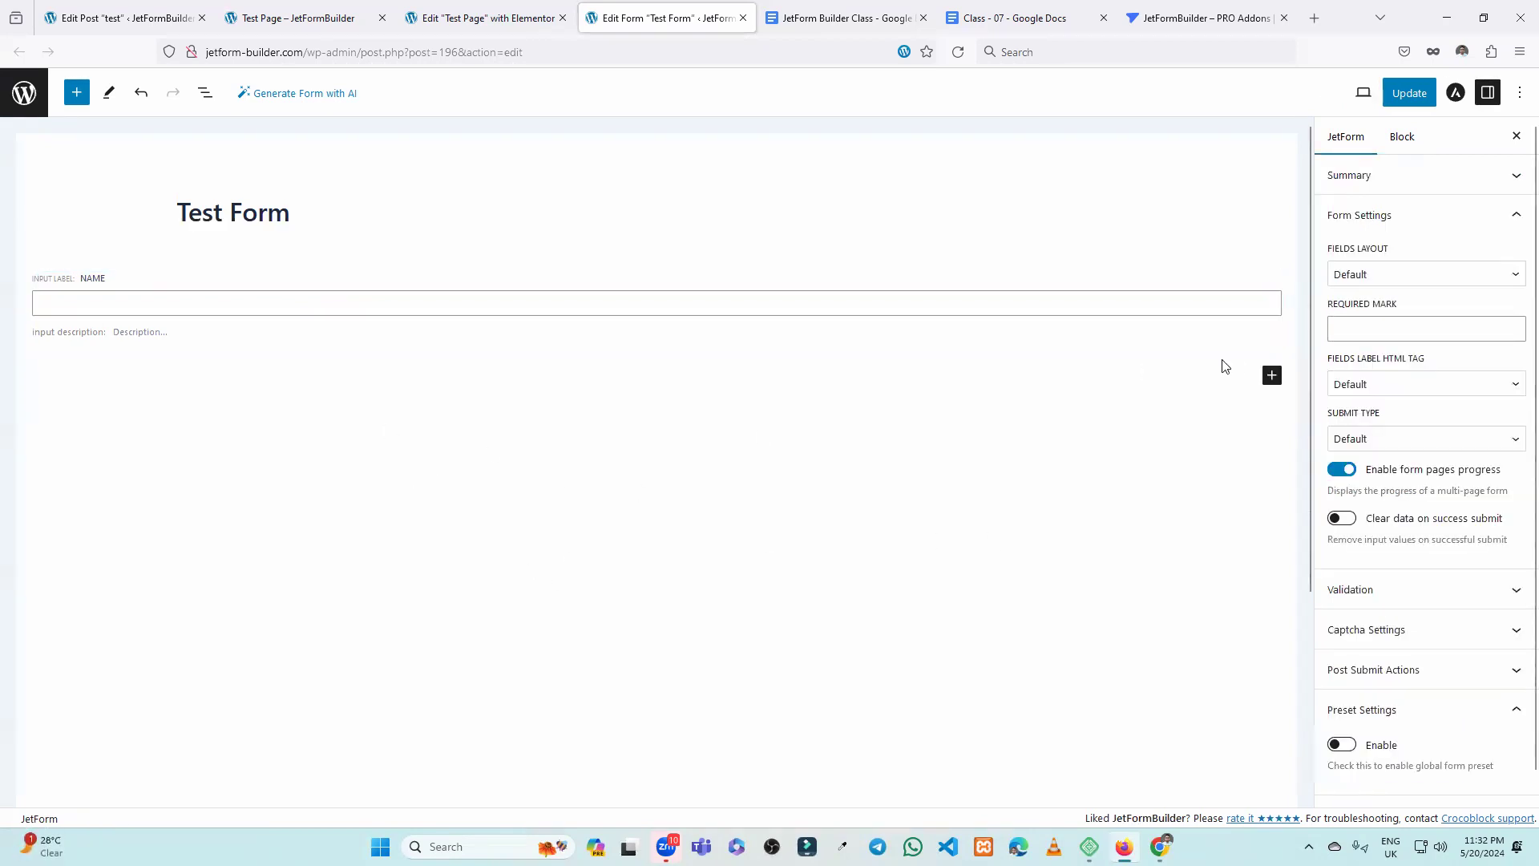
{"action": "left_click", "coordinate": [1271, 375]}
{"action": "left_click", "coordinate": [1041, 517]}
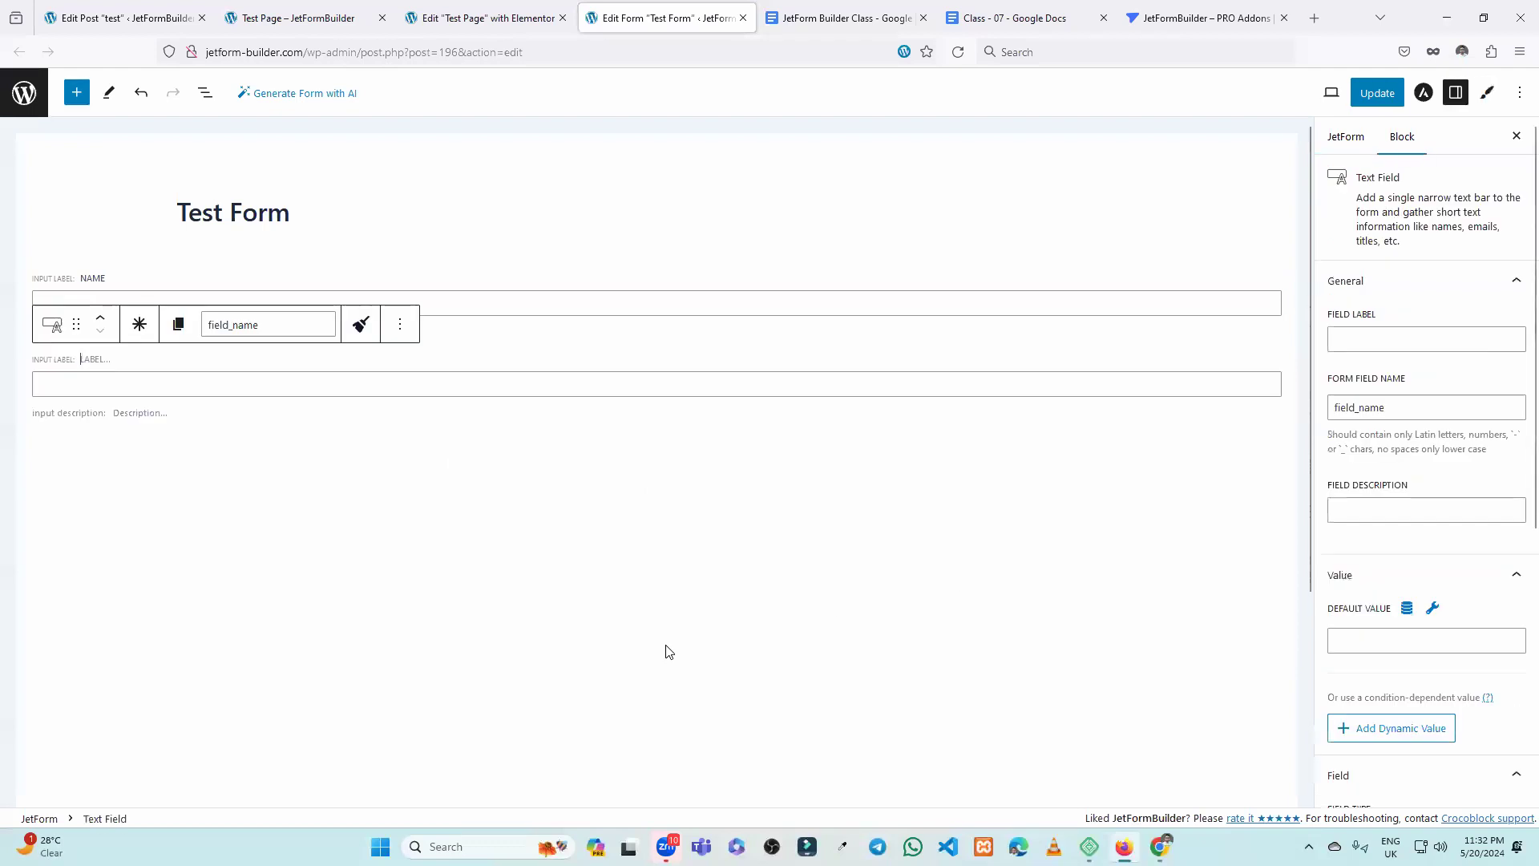
{"action": "left_click", "coordinate": [212, 525]}
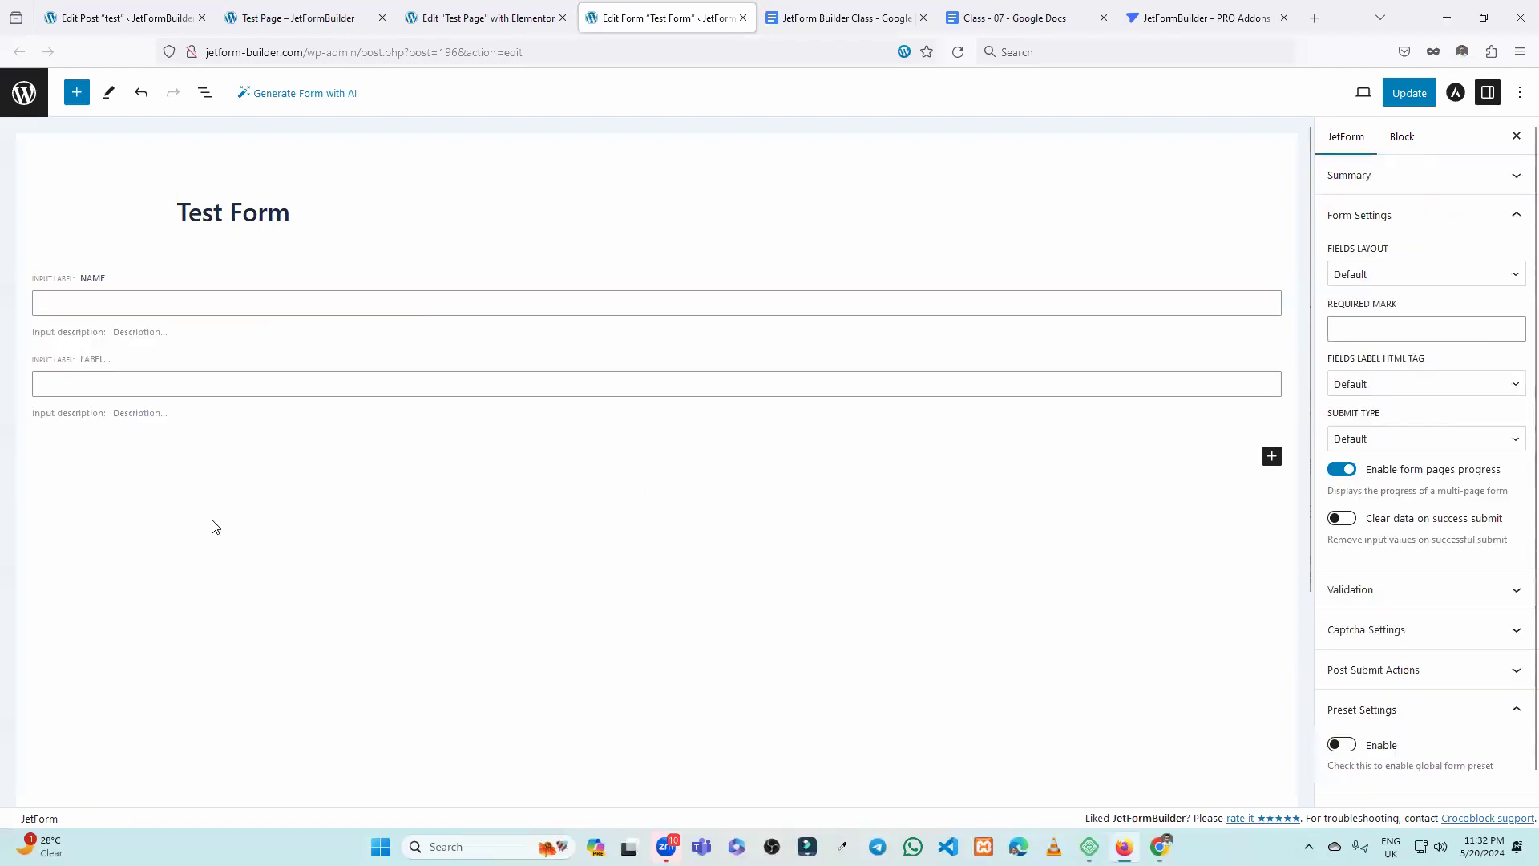
{"action": "left_click", "coordinate": [213, 423]}
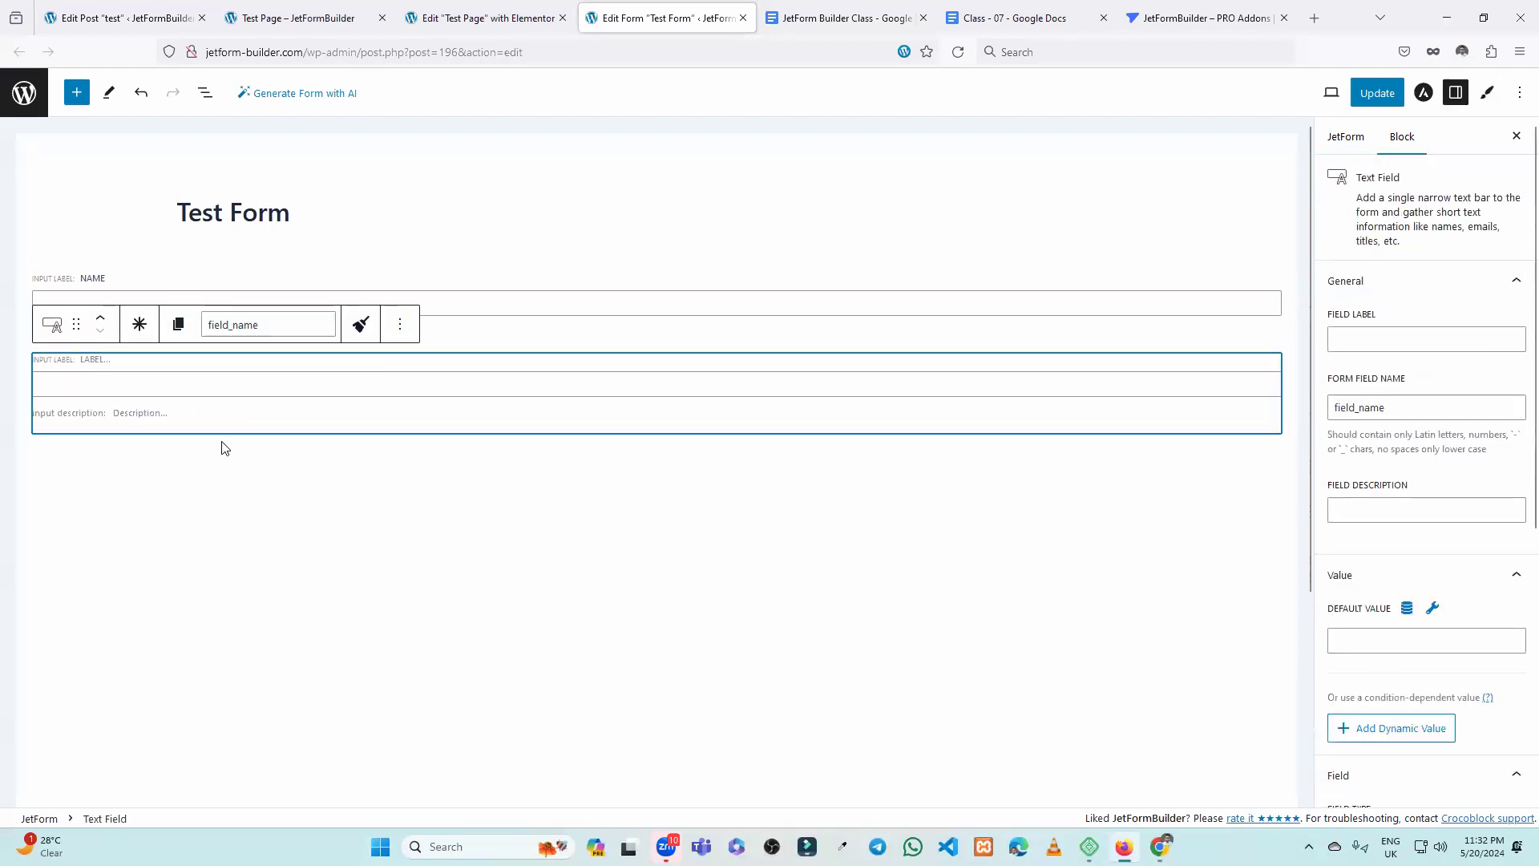
{"action": "left_click", "coordinate": [401, 325]}
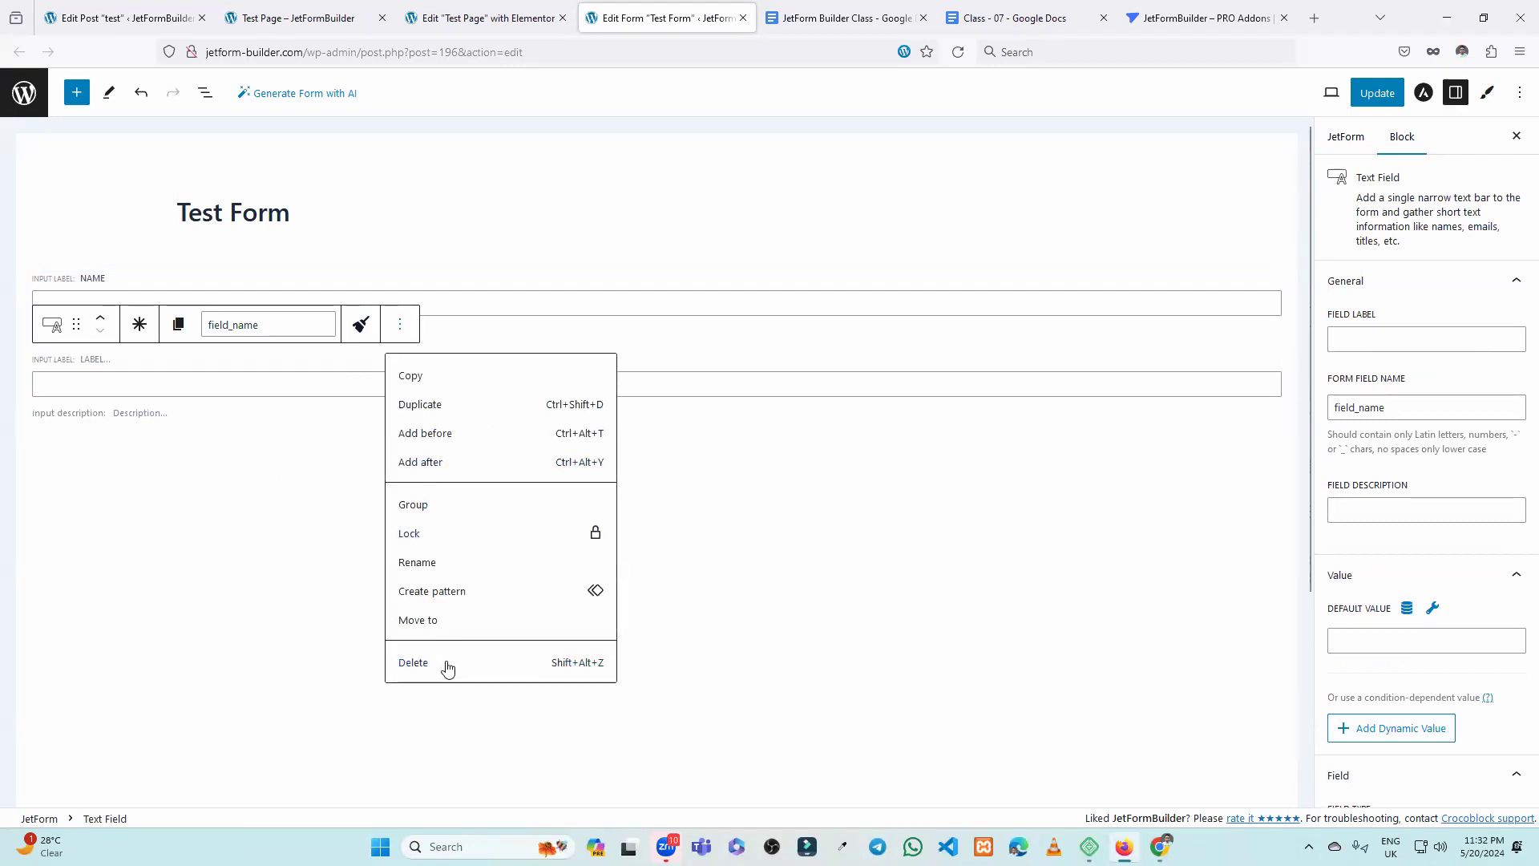
{"action": "left_click", "coordinate": [447, 662]}
{"action": "left_click", "coordinate": [176, 372]}
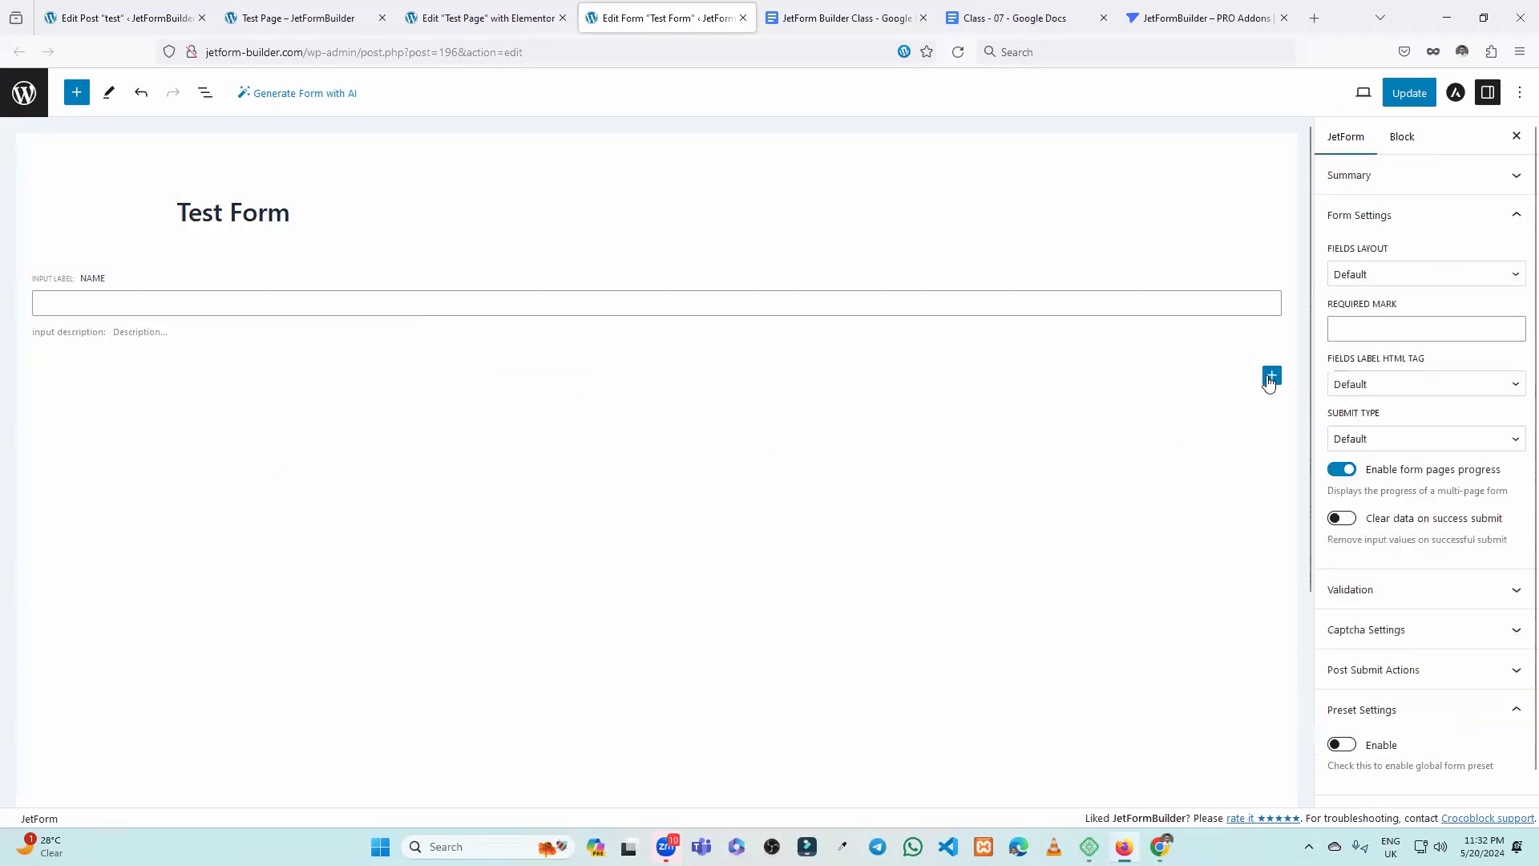
Insert a Conditional Block below the Name field and select it.
{"action": "left_click", "coordinate": [1271, 376]}
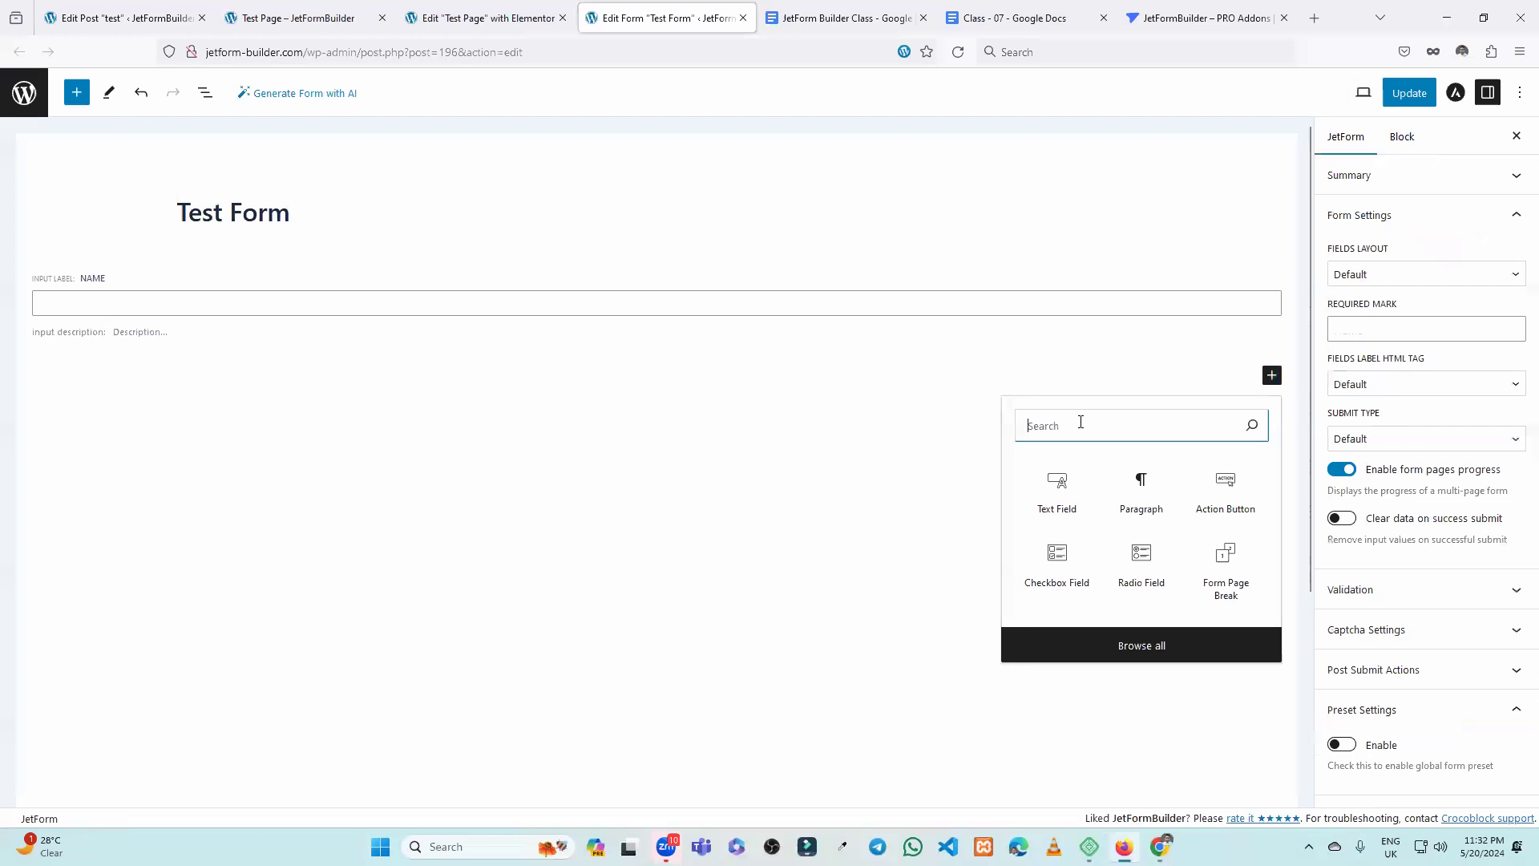
{"action": "type", "text": "con"}
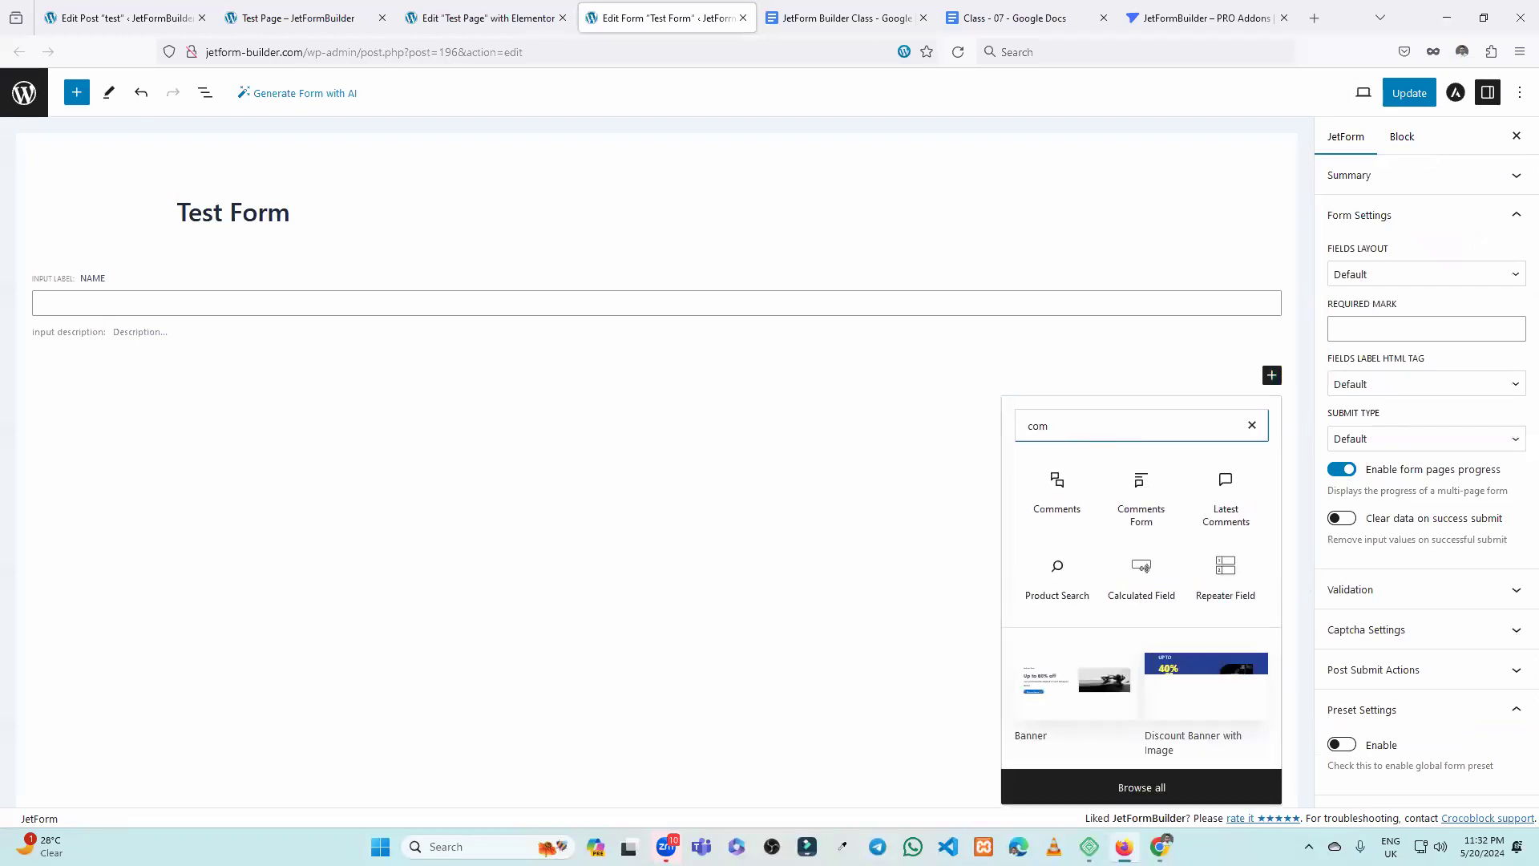
{"action": "left_click", "coordinate": [1074, 501]}
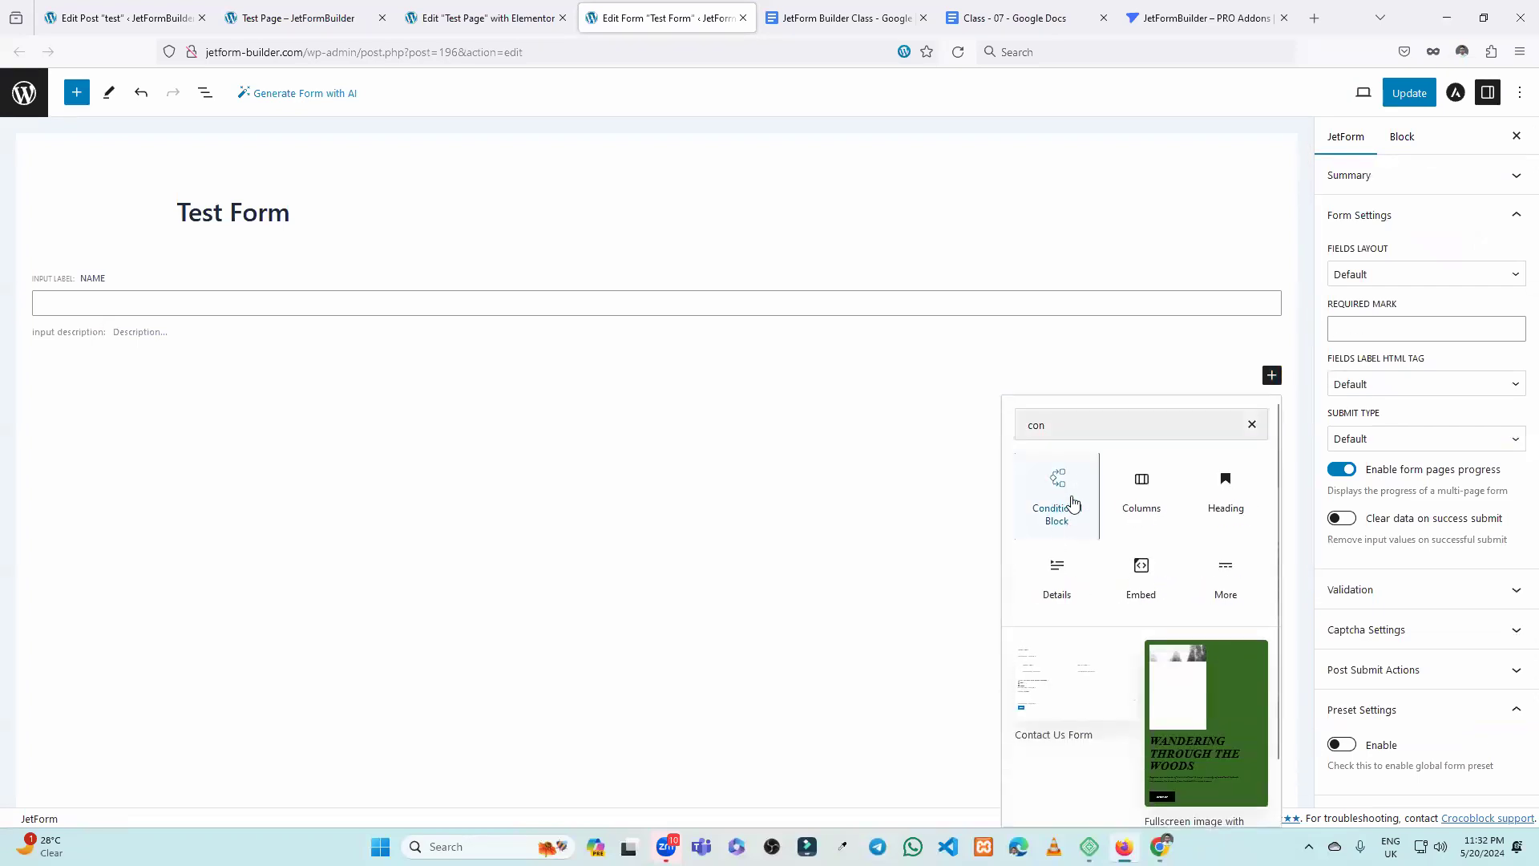
{"action": "left_click", "coordinate": [430, 469]}
{"action": "left_click", "coordinate": [320, 407]}
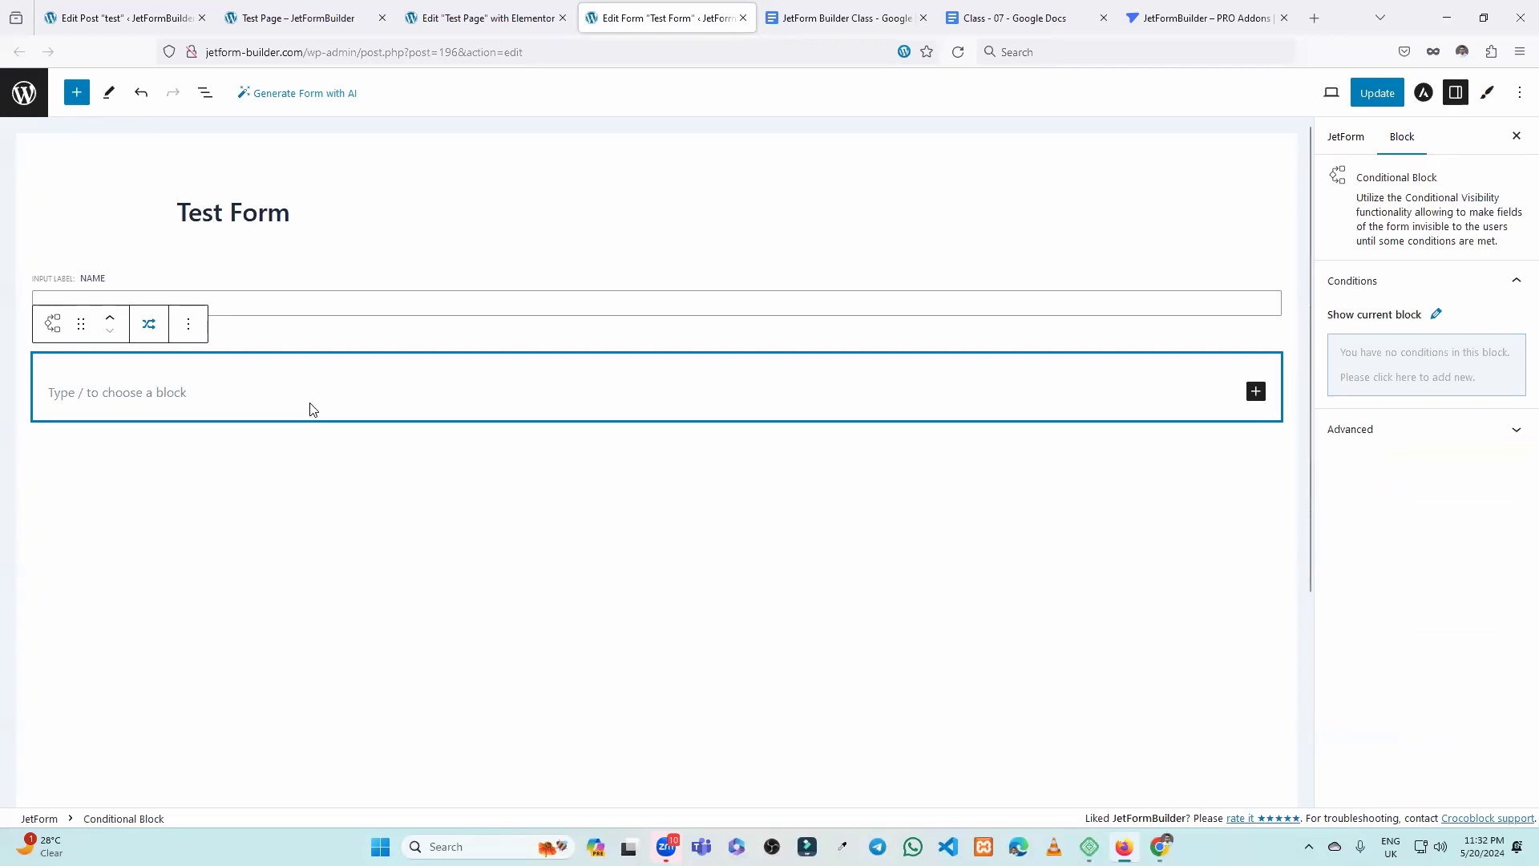
Add a text field inside the conditional block and label it "last Name".
{"action": "left_click", "coordinate": [230, 392]}
{"action": "left_click", "coordinate": [1256, 393]}
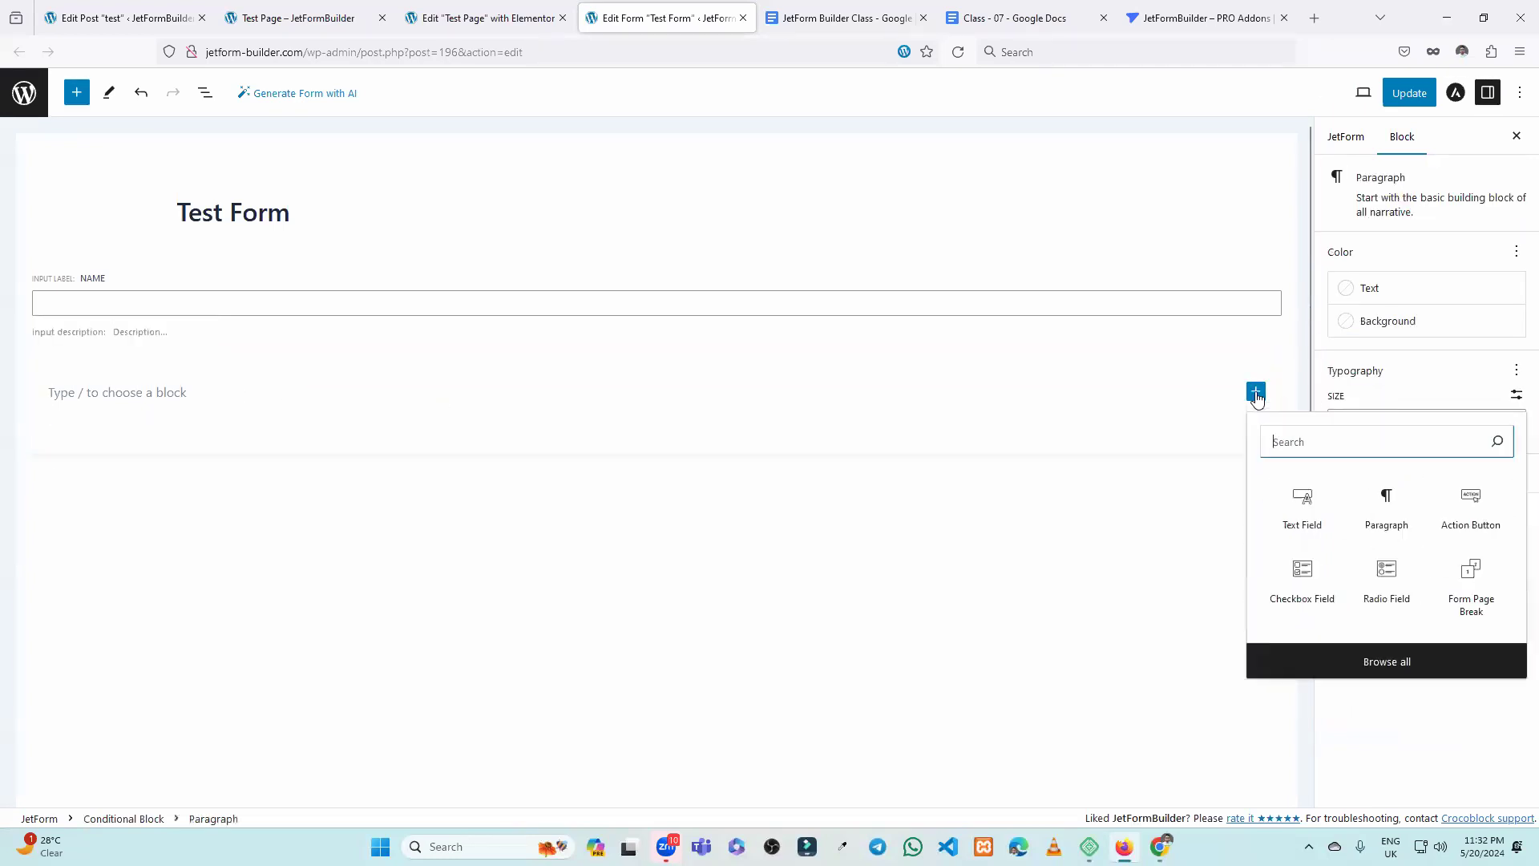
{"action": "left_click", "coordinate": [1307, 513]}
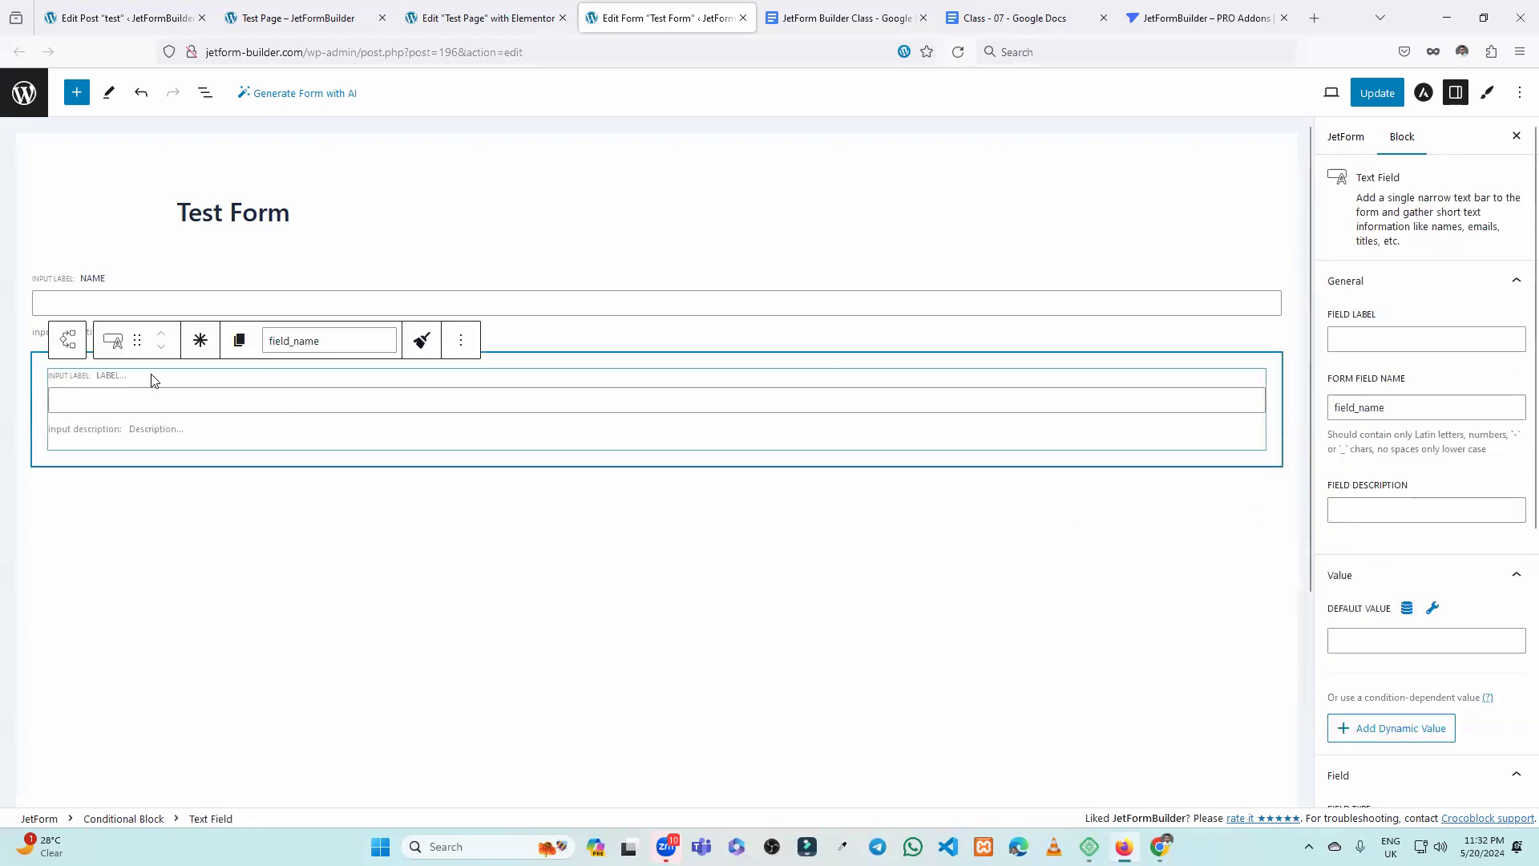
{"action": "left_click", "coordinate": [1376, 335]}
{"action": "type", "text": "last Name"}
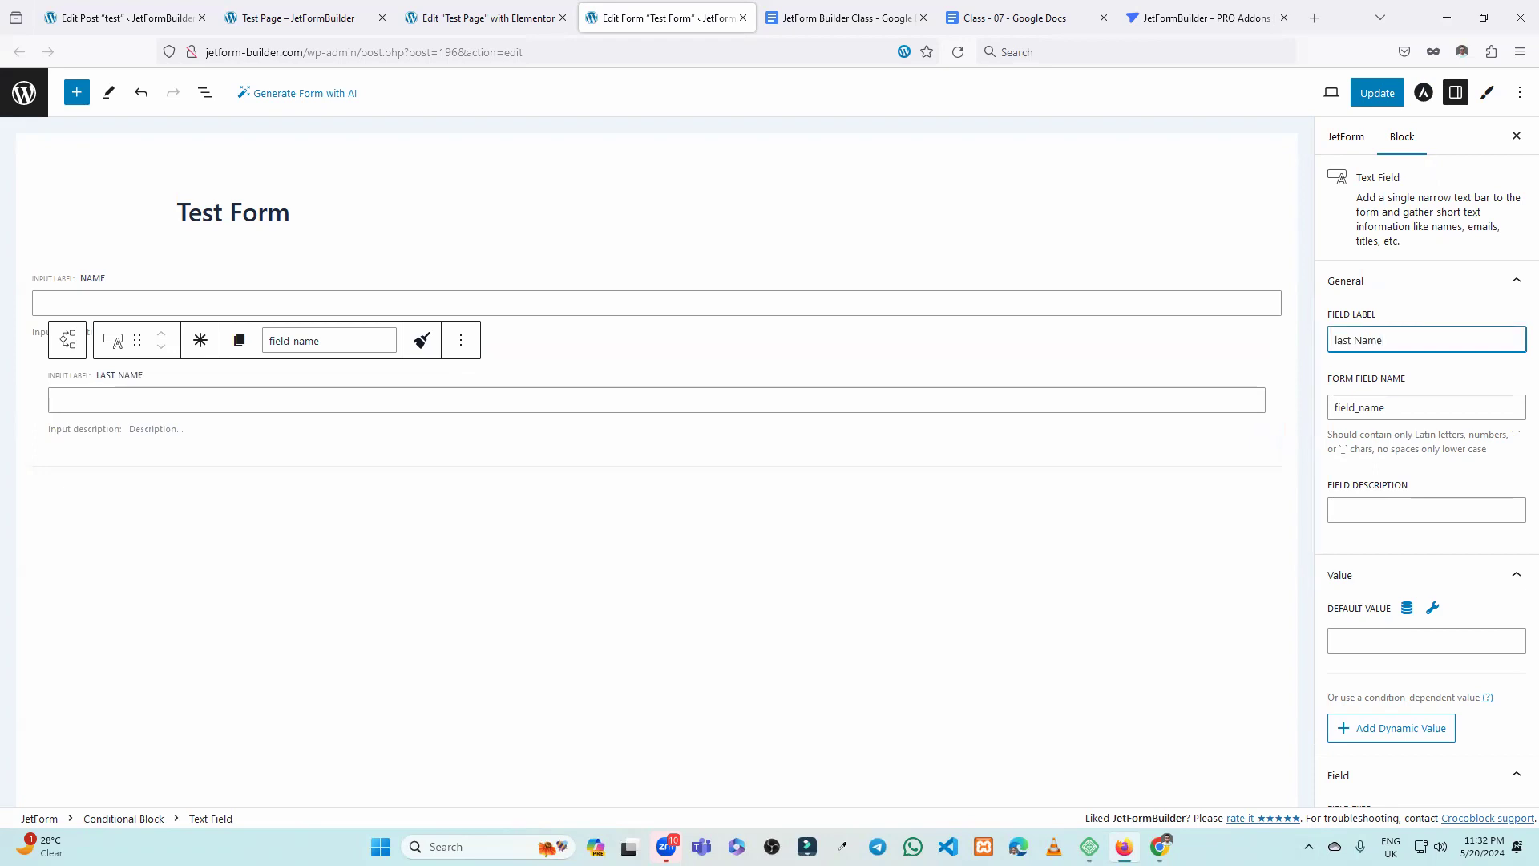
{"action": "left_click", "coordinate": [1443, 429]}
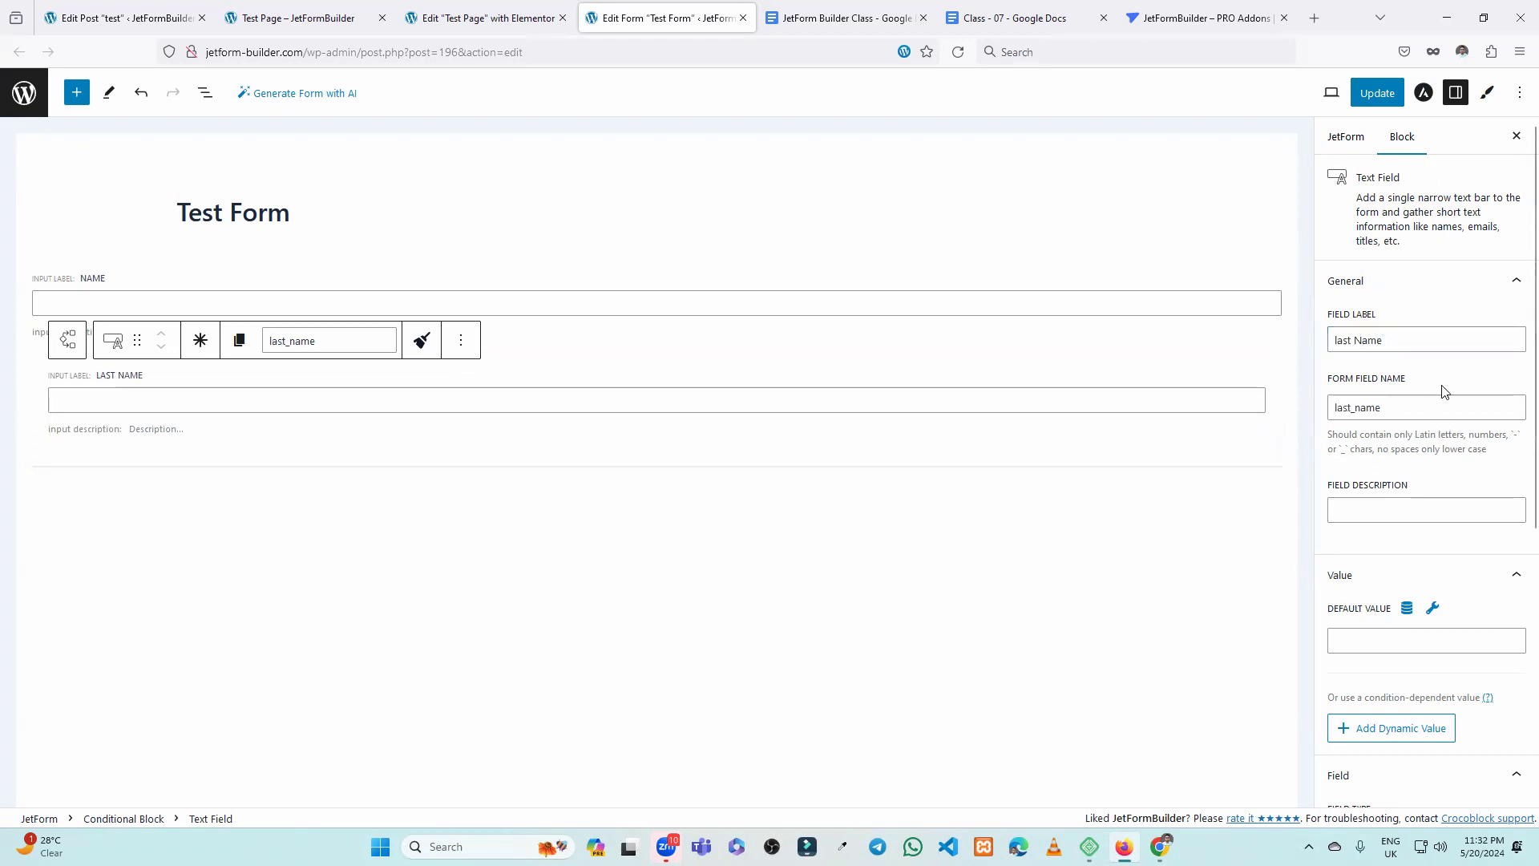
Add an action button for submitting the form below the conditional block.
{"action": "left_click", "coordinate": [325, 298]}
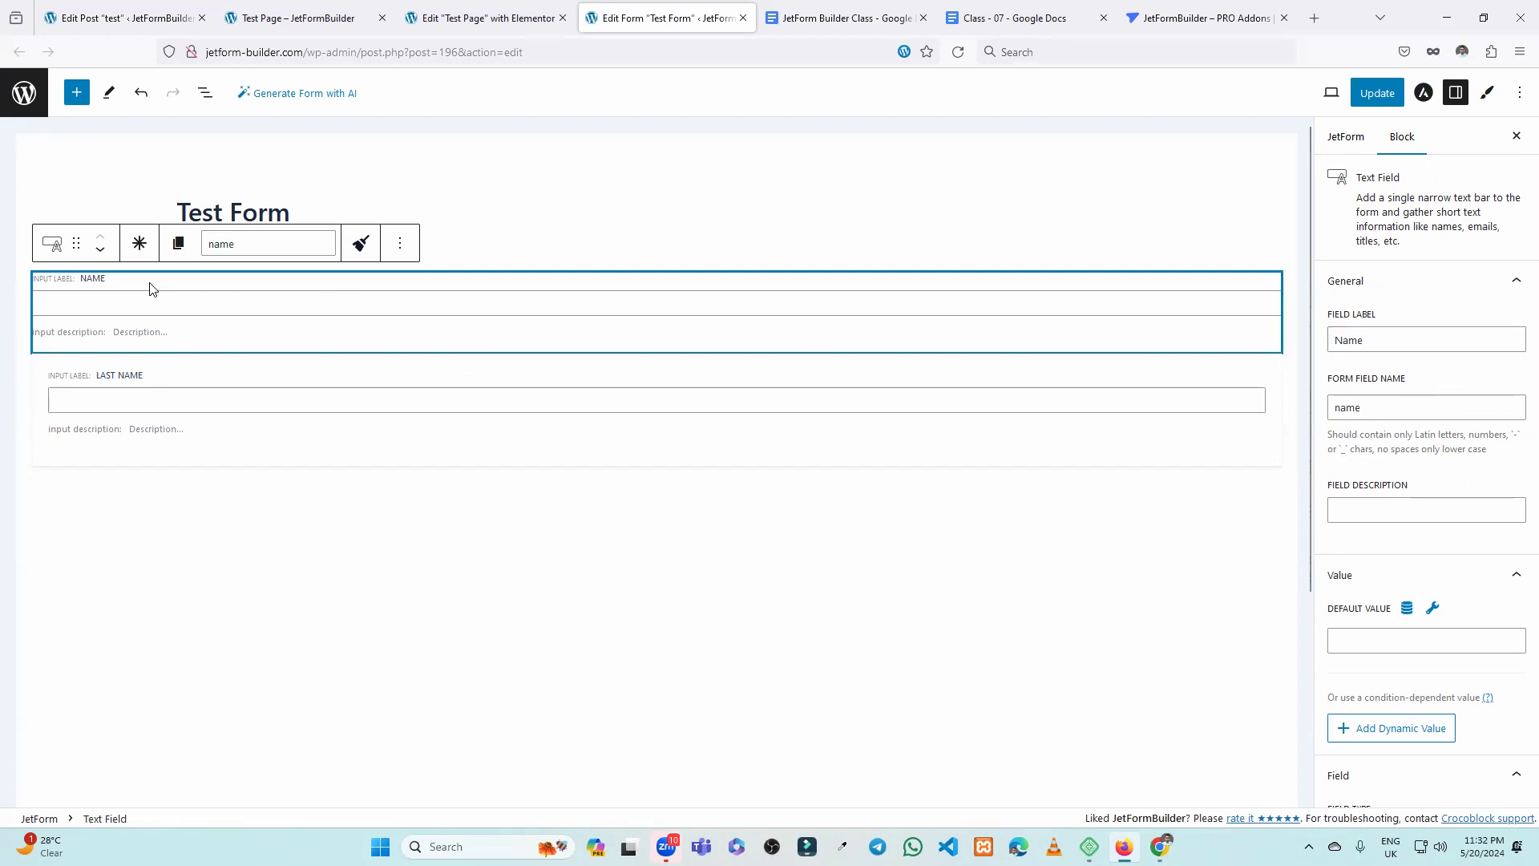
{"action": "left_click", "coordinate": [208, 449]}
{"action": "left_click", "coordinate": [239, 553]}
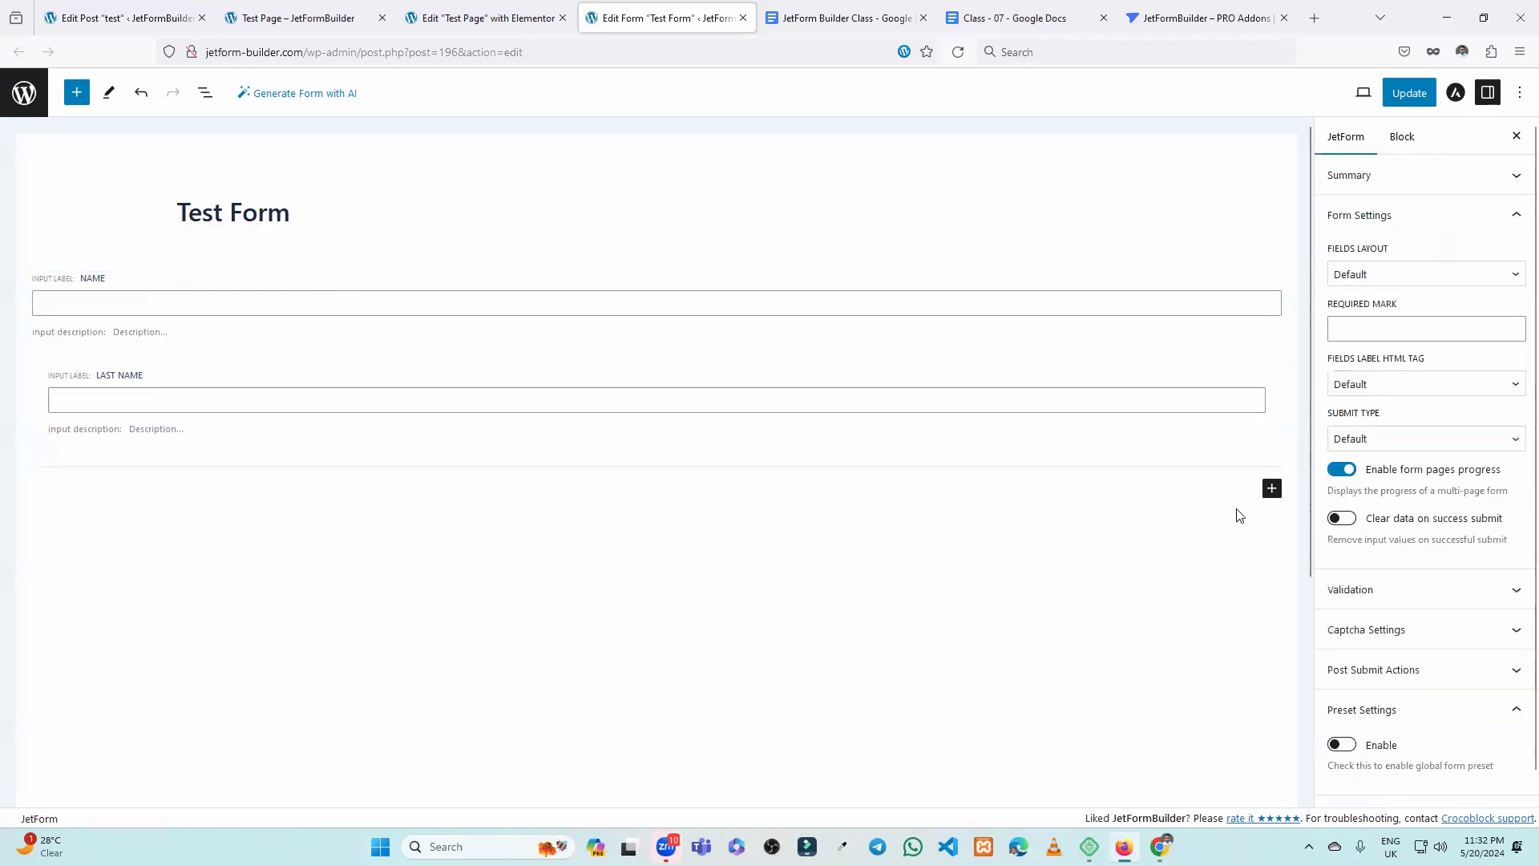
{"action": "left_click", "coordinate": [1273, 488]}
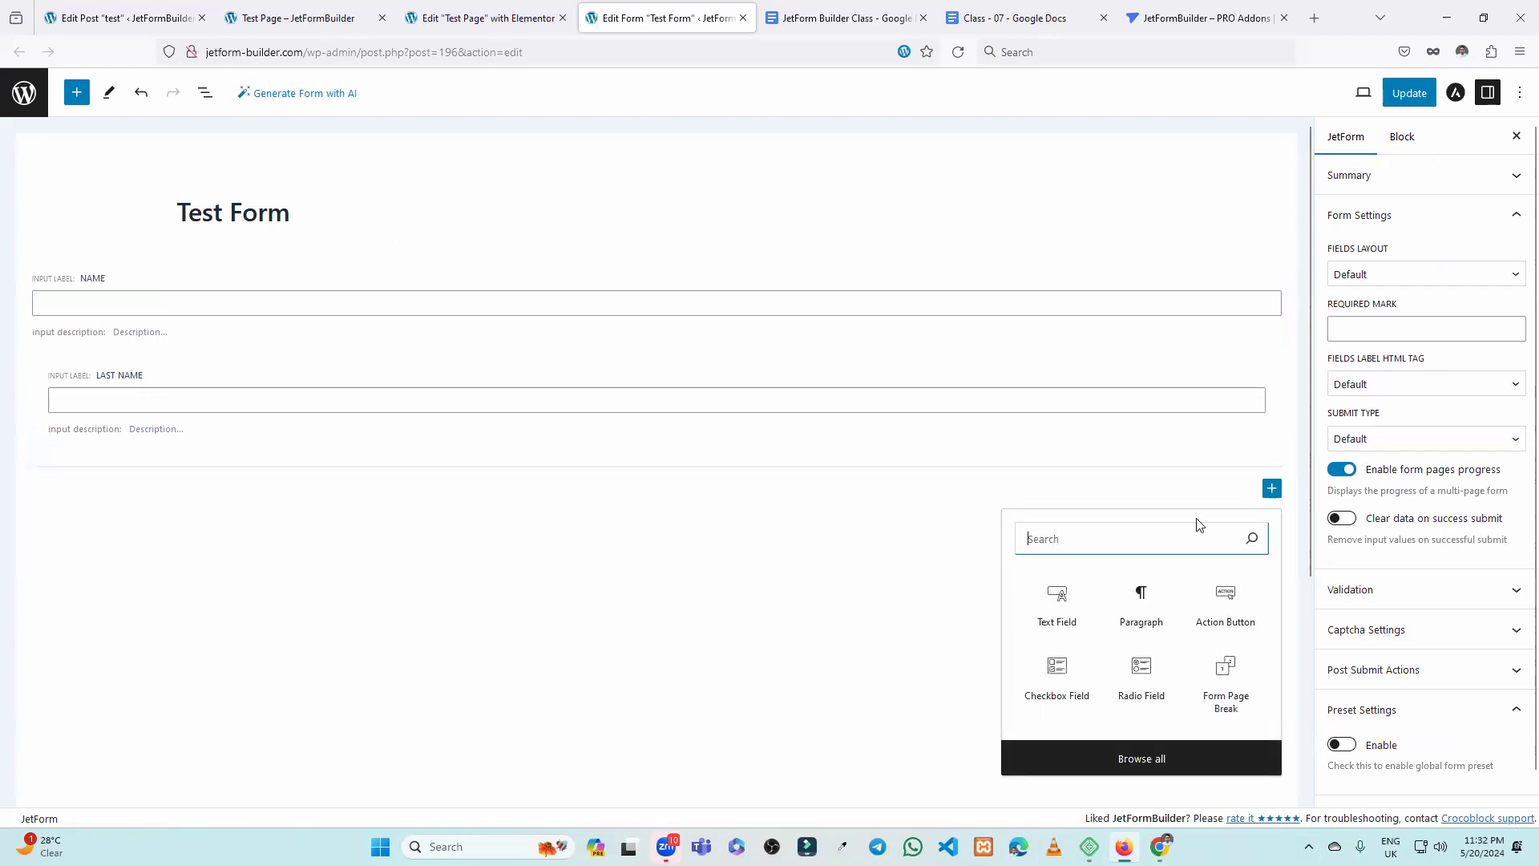
{"action": "left_click", "coordinate": [1211, 613]}
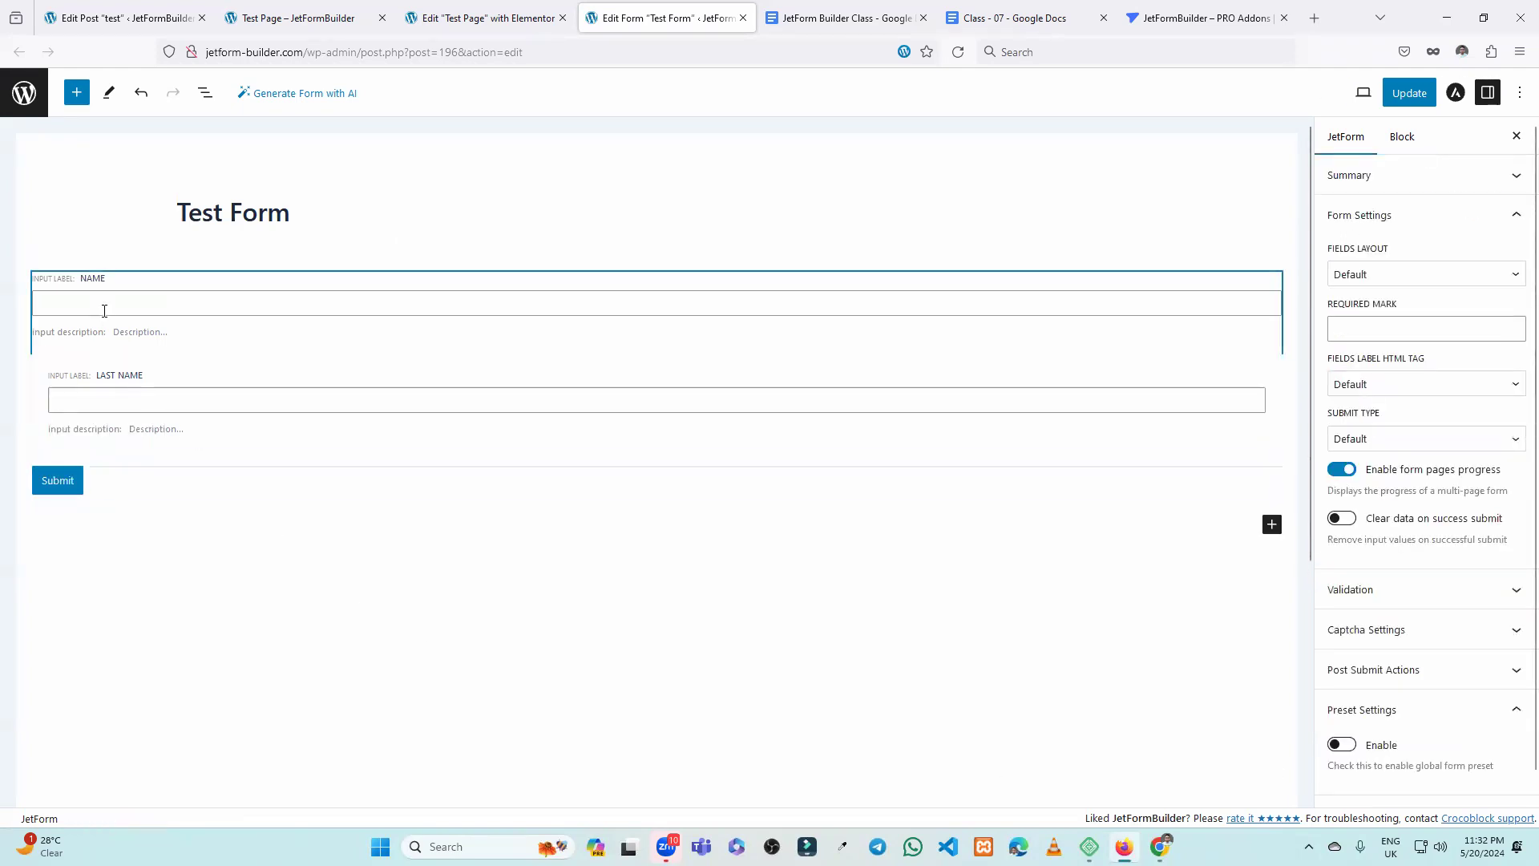
{"action": "left_click", "coordinate": [122, 286]}
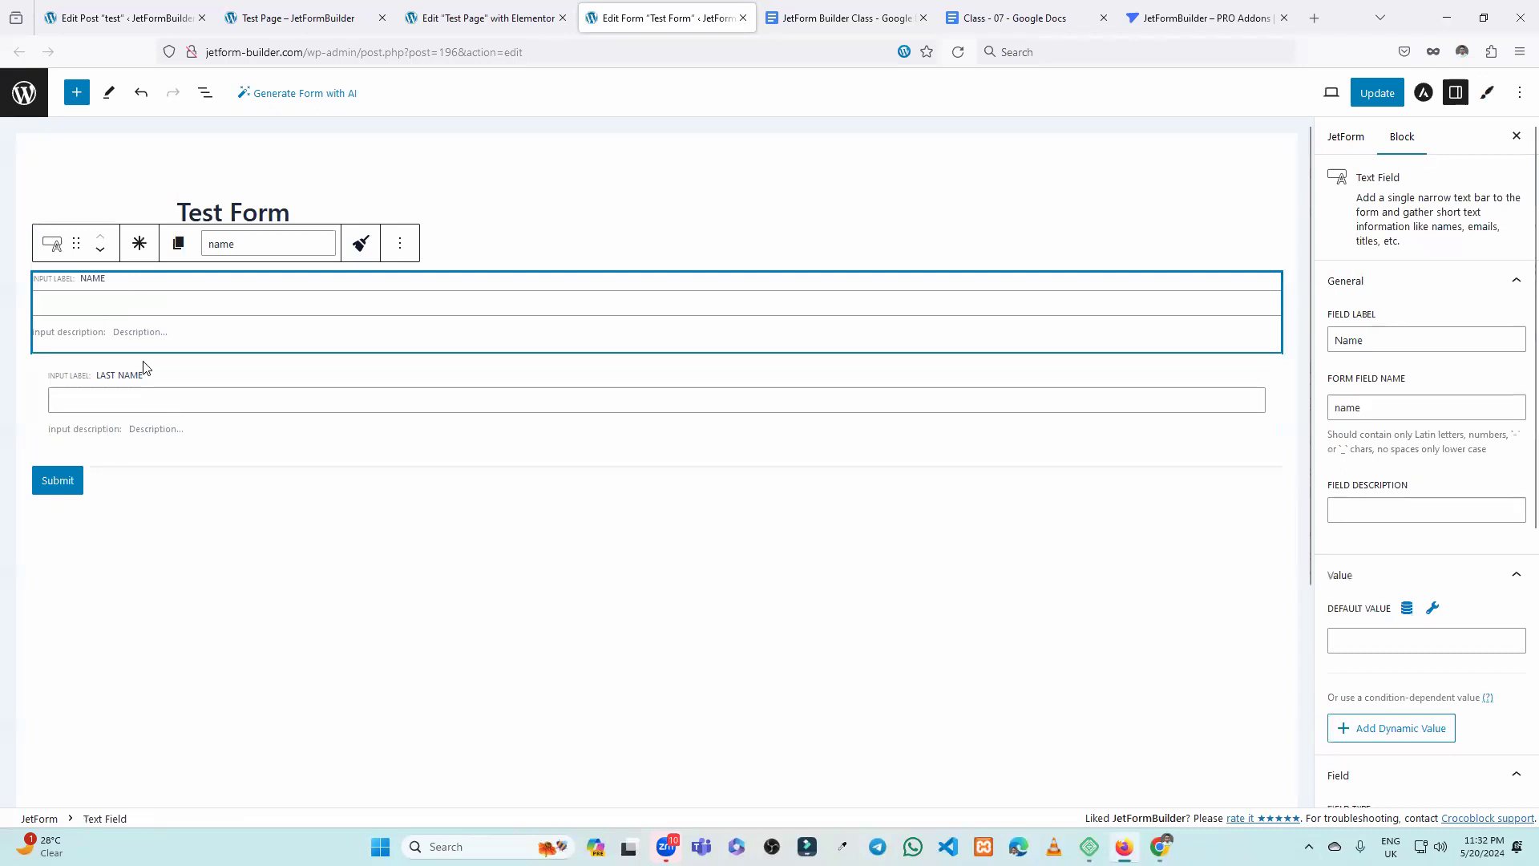
{"action": "left_click", "coordinate": [160, 387]}
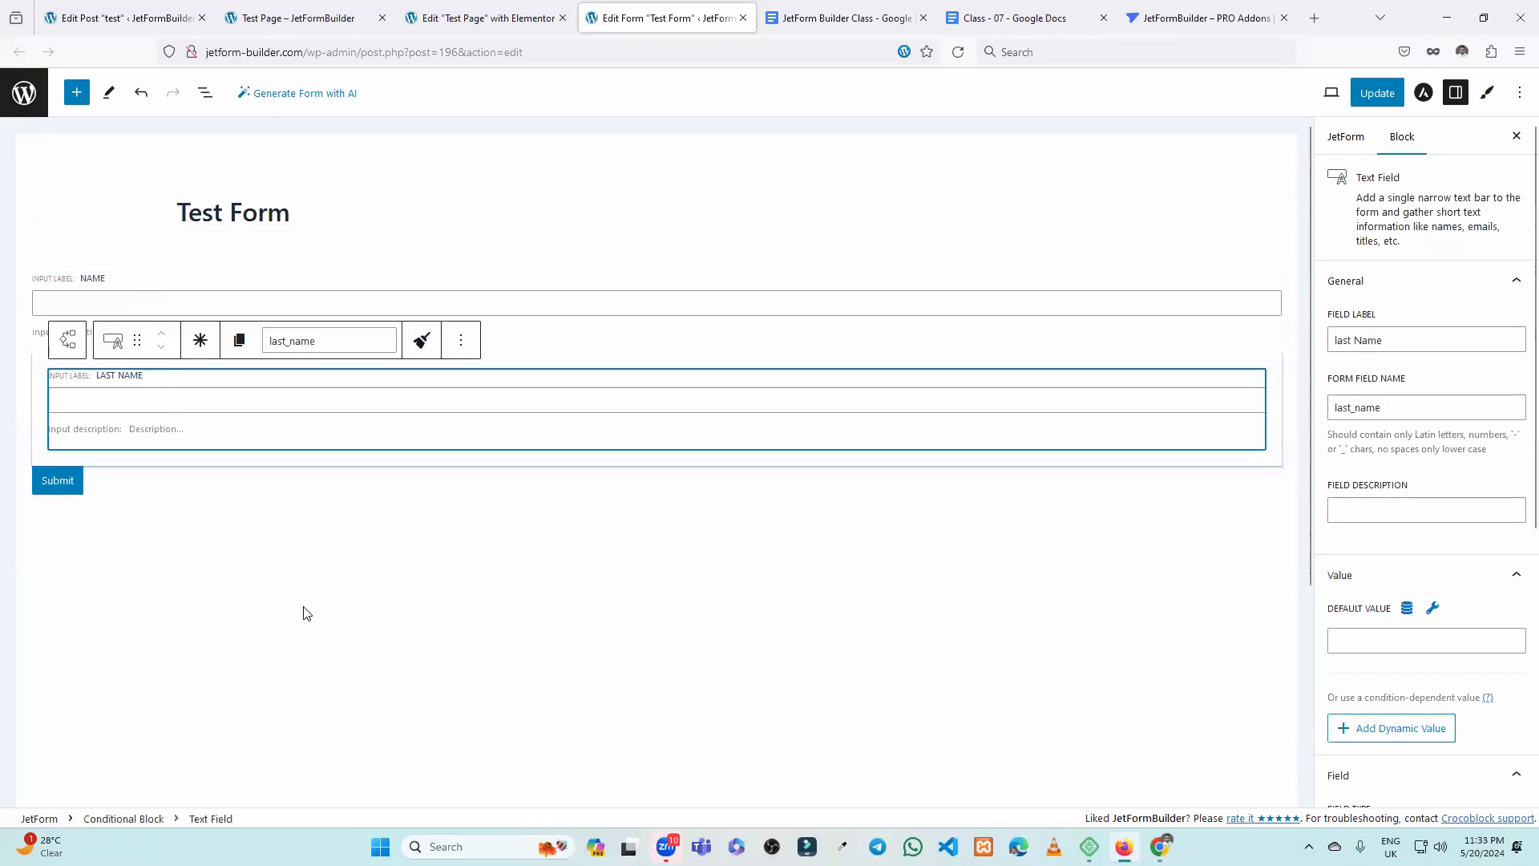
{"action": "left_click", "coordinate": [302, 612]}
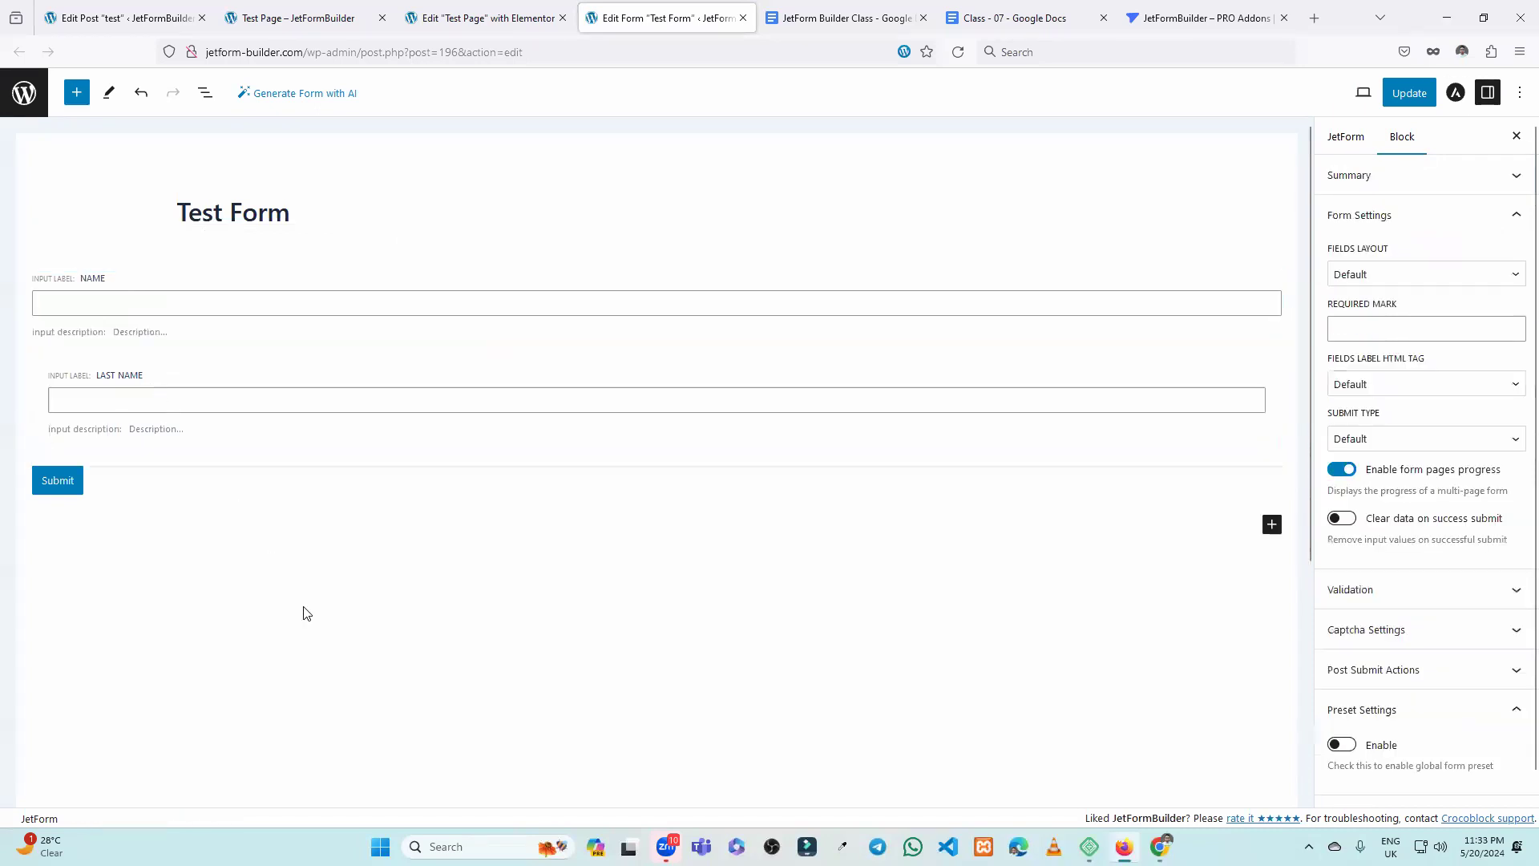
{"action": "left_click", "coordinate": [229, 388]}
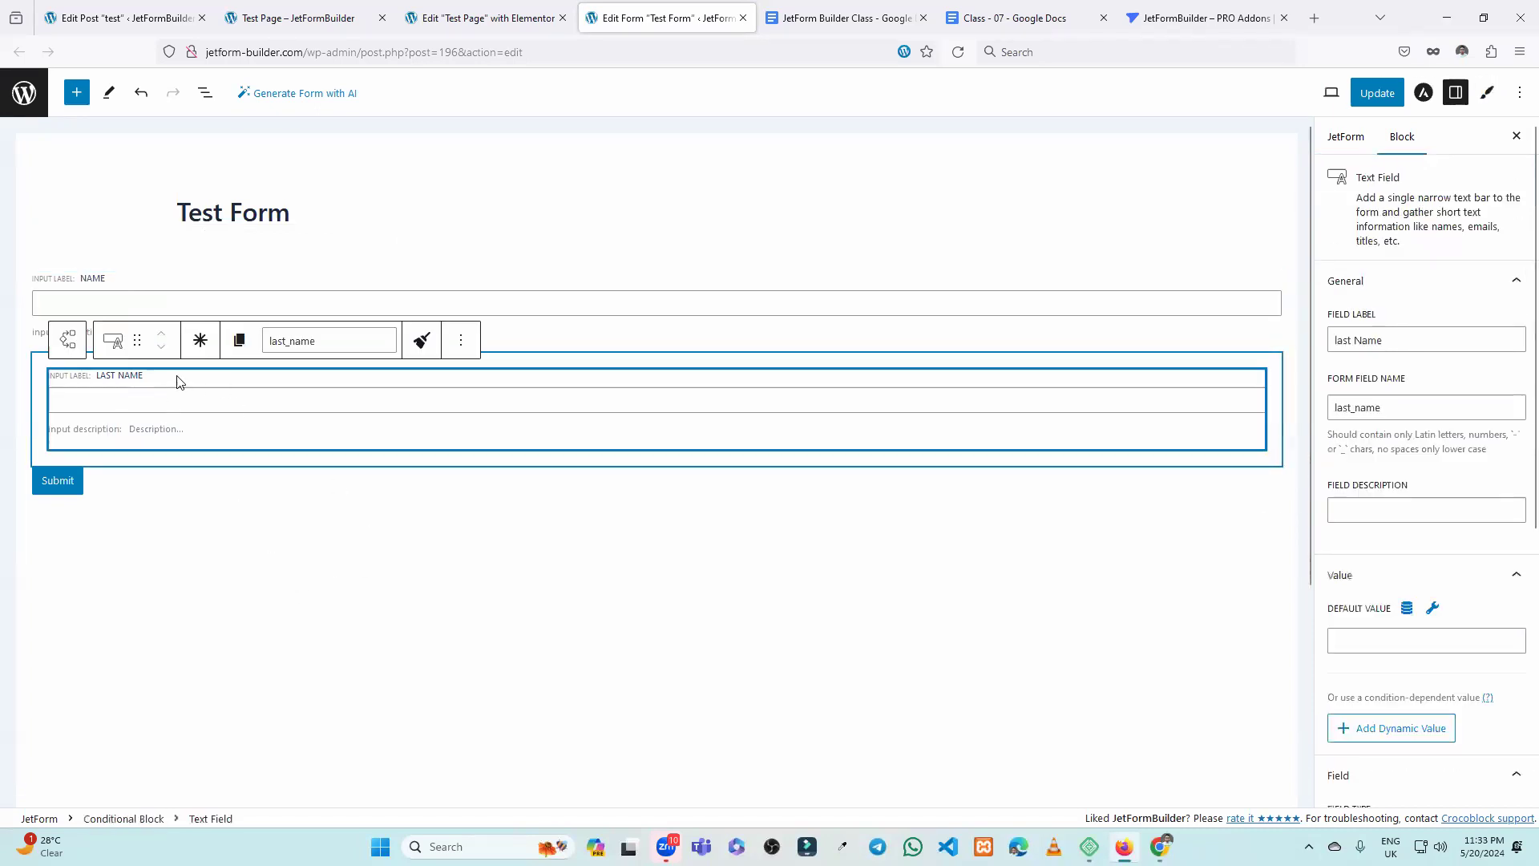
Open the conditional logic of the block around the last Name field and set its function to "Show if...".
{"action": "left_click", "coordinate": [39, 369]}
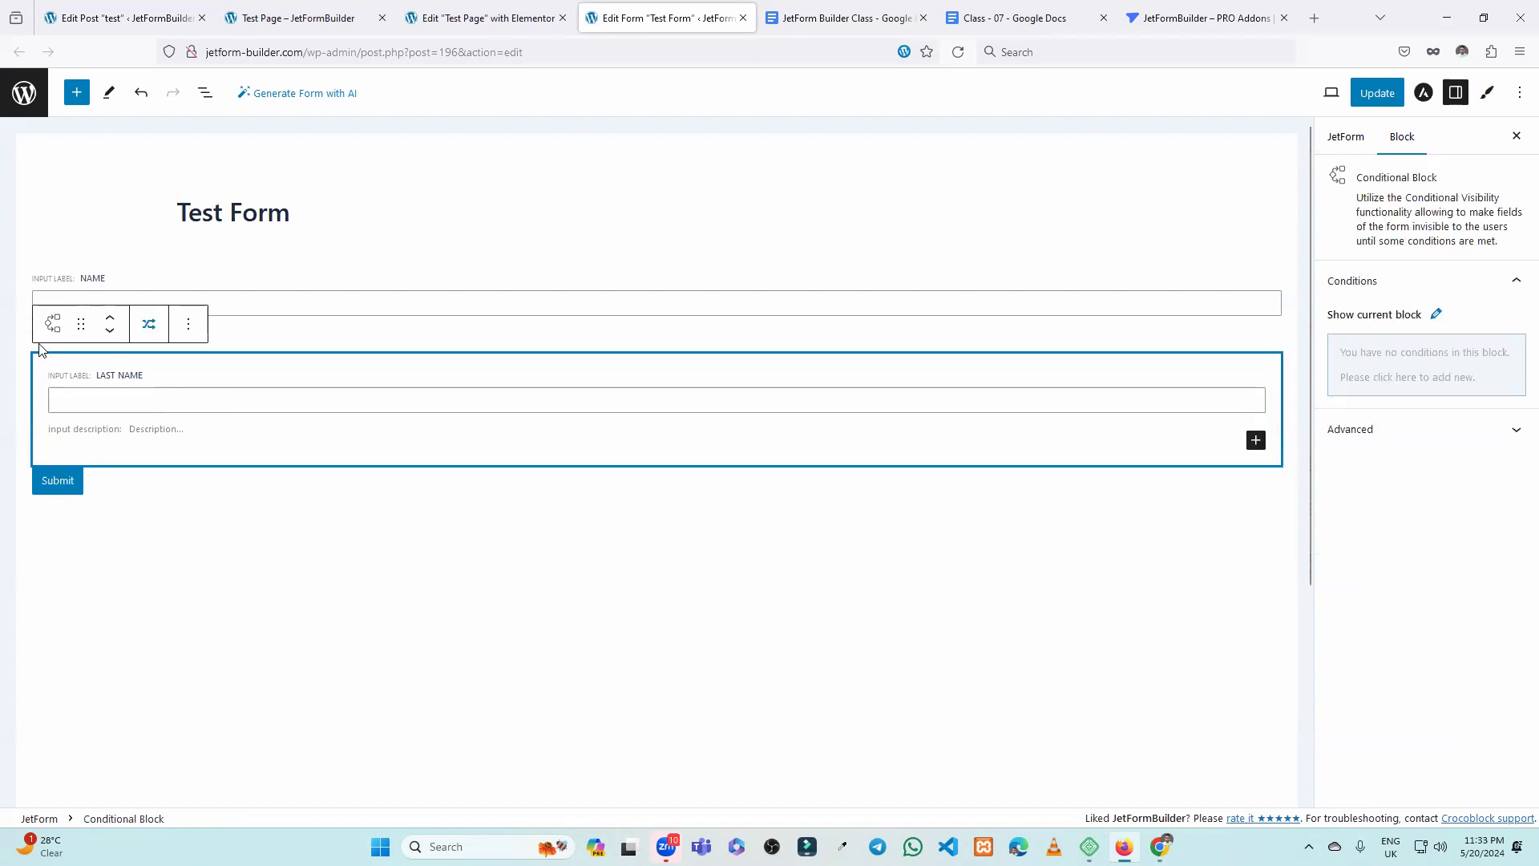
{"action": "left_click", "coordinate": [145, 326]}
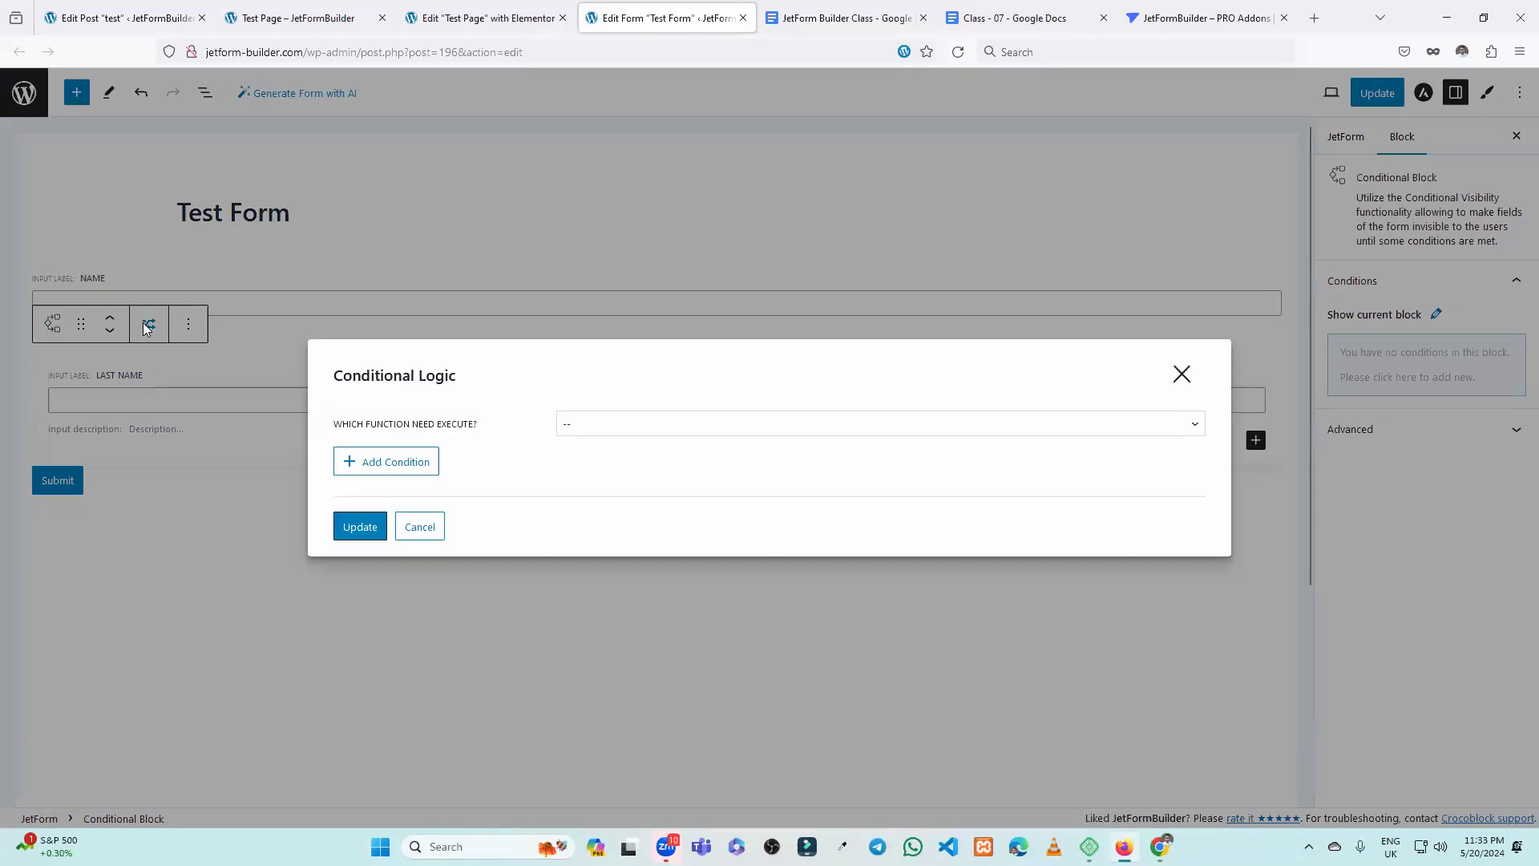
{"action": "left_click", "coordinate": [633, 426]}
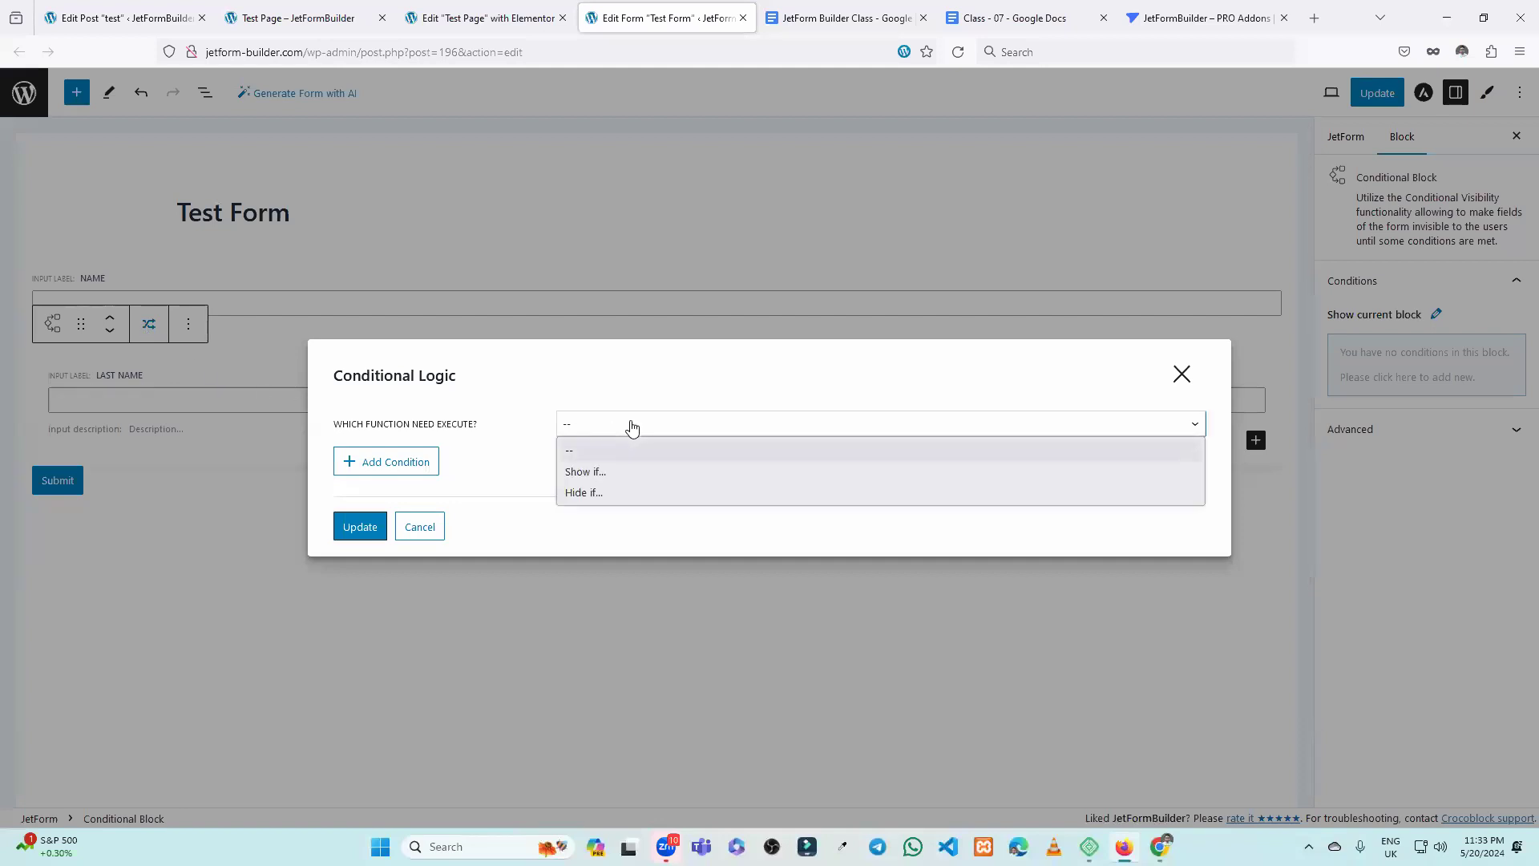
{"action": "left_click", "coordinate": [603, 474]}
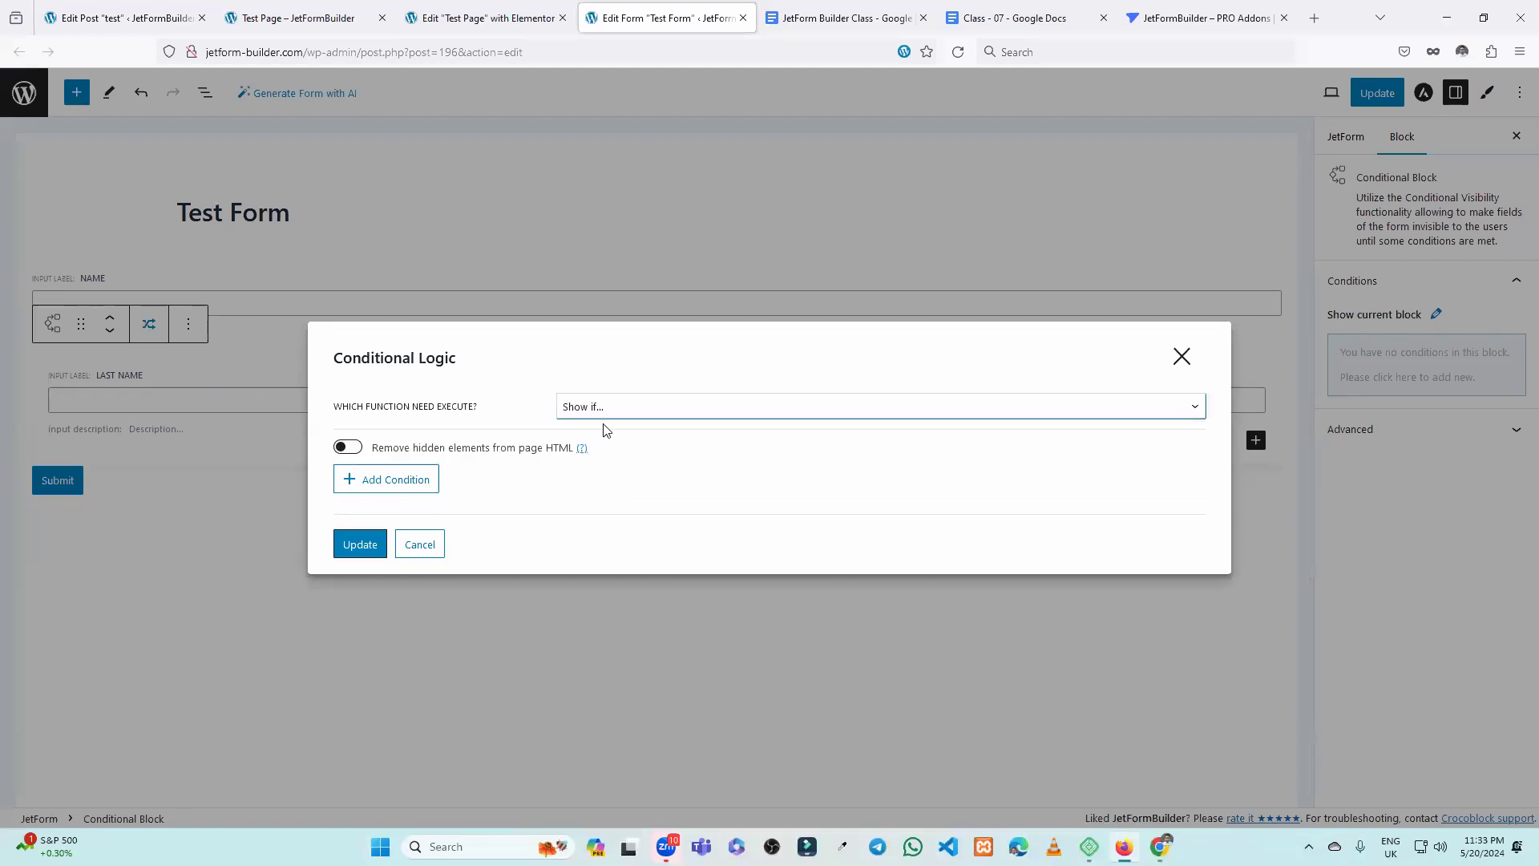
Add a condition with field Name and operator Empty to the conditional block, apply it and update the form.
{"action": "left_click", "coordinate": [404, 480]}
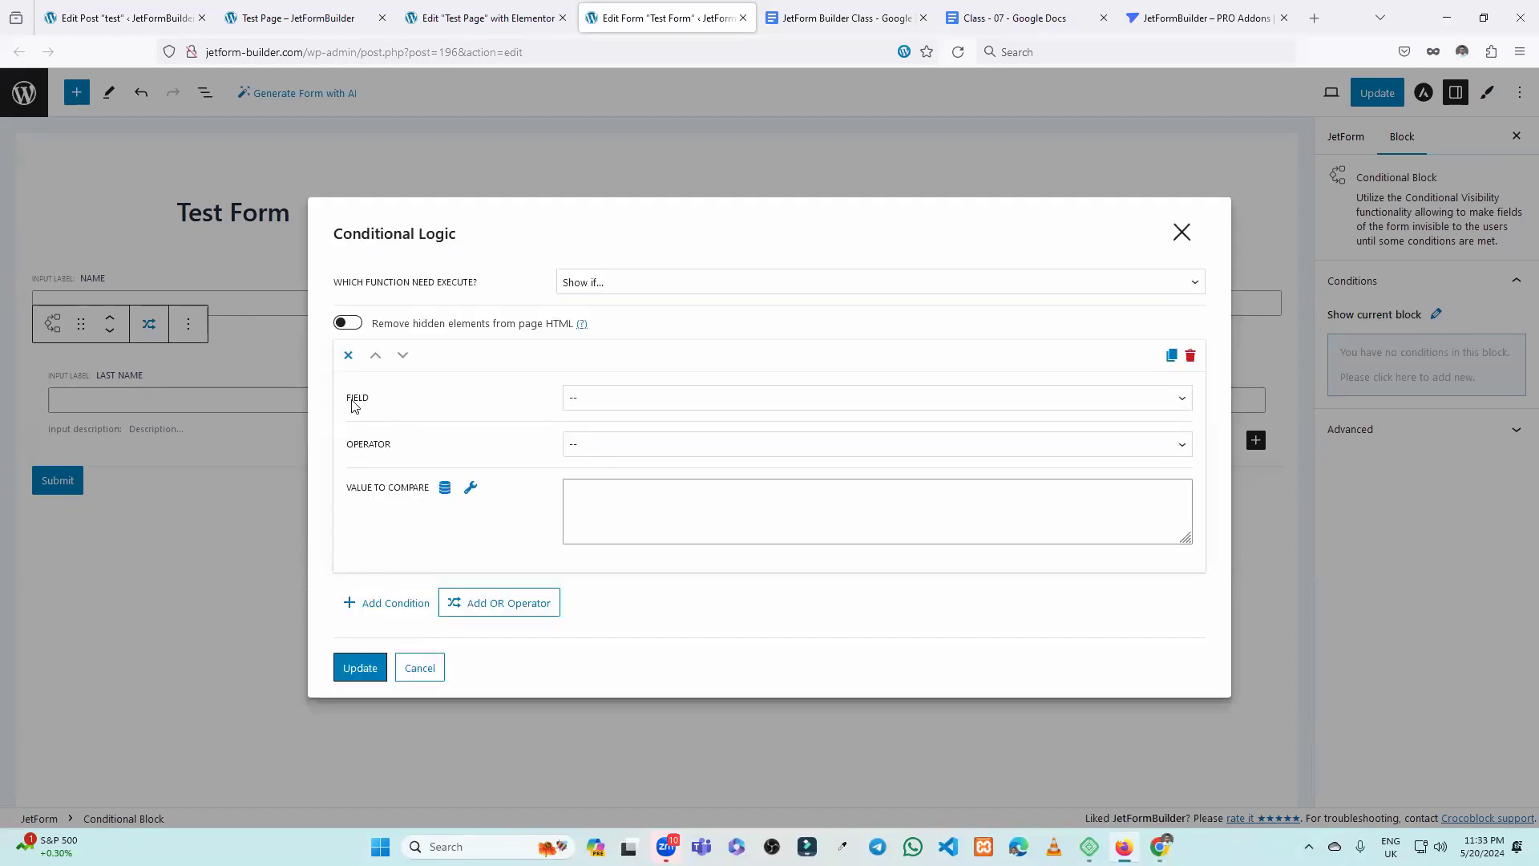
{"action": "left_click", "coordinate": [641, 405]}
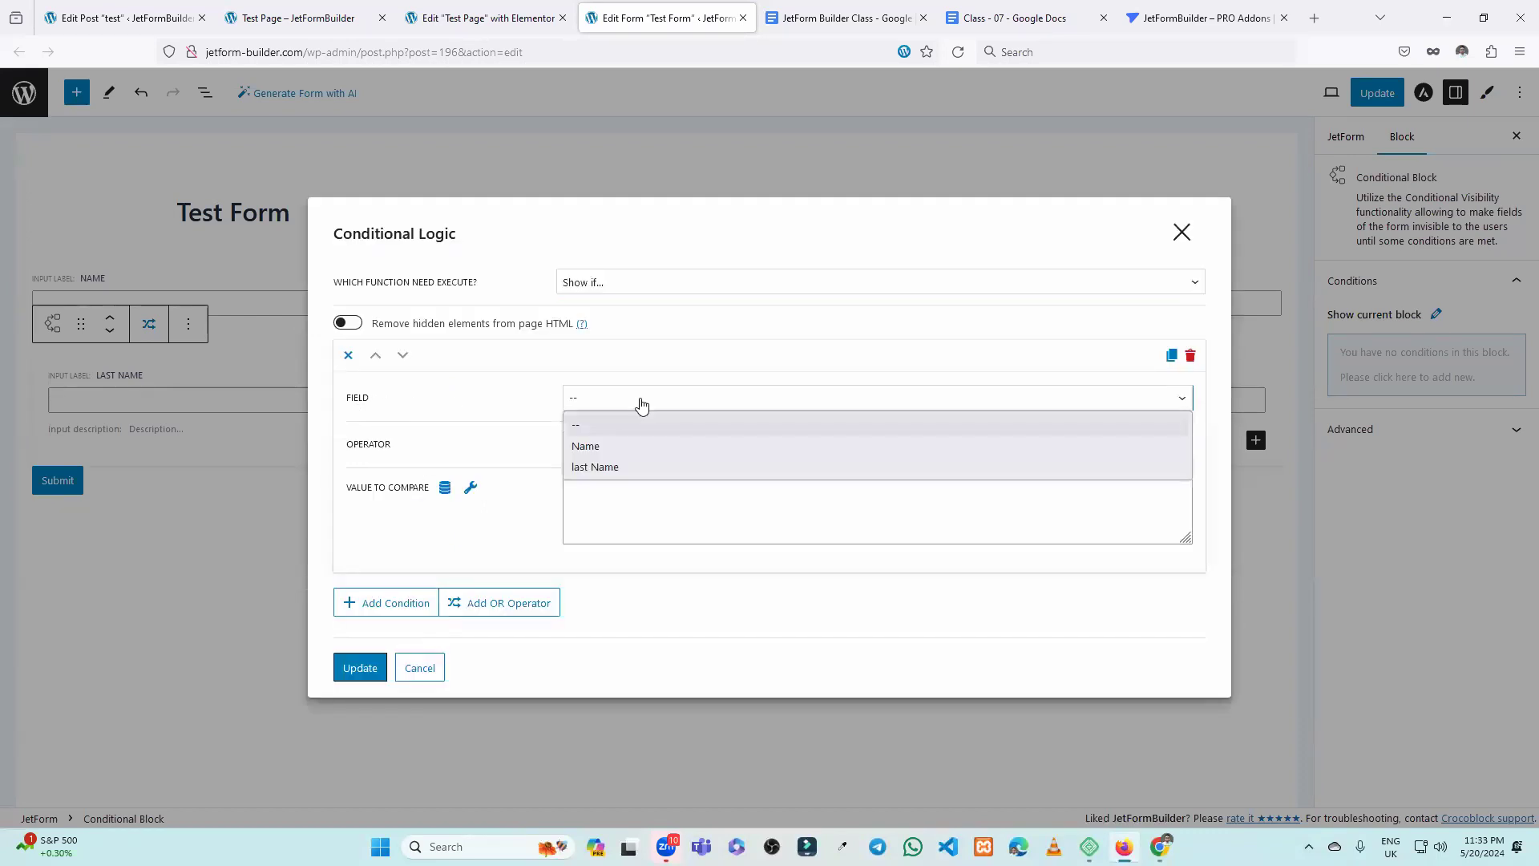
{"action": "left_click", "coordinate": [638, 445]}
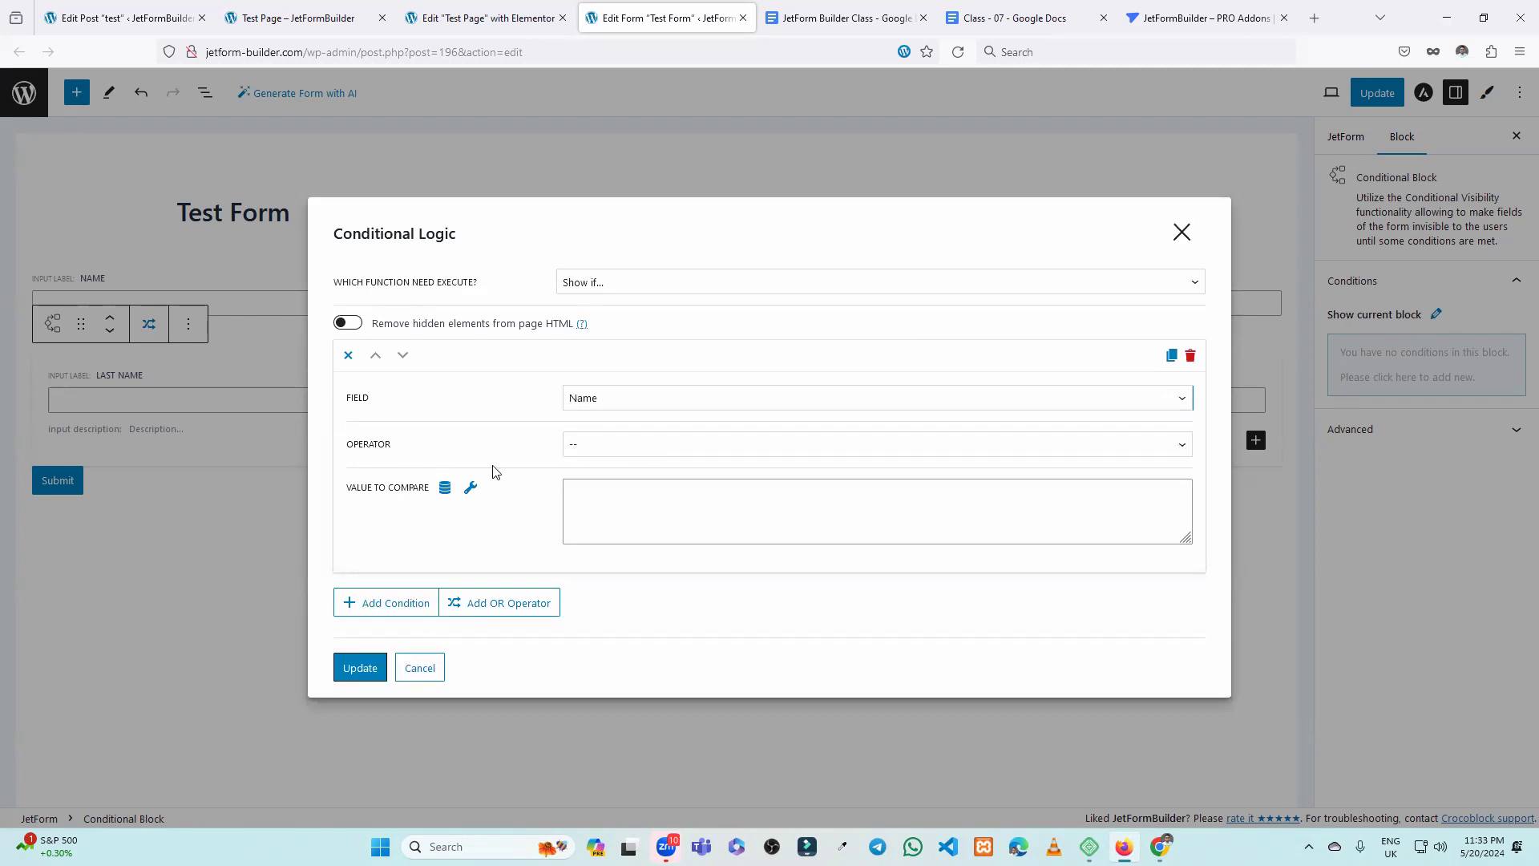
{"action": "left_click", "coordinate": [597, 448]}
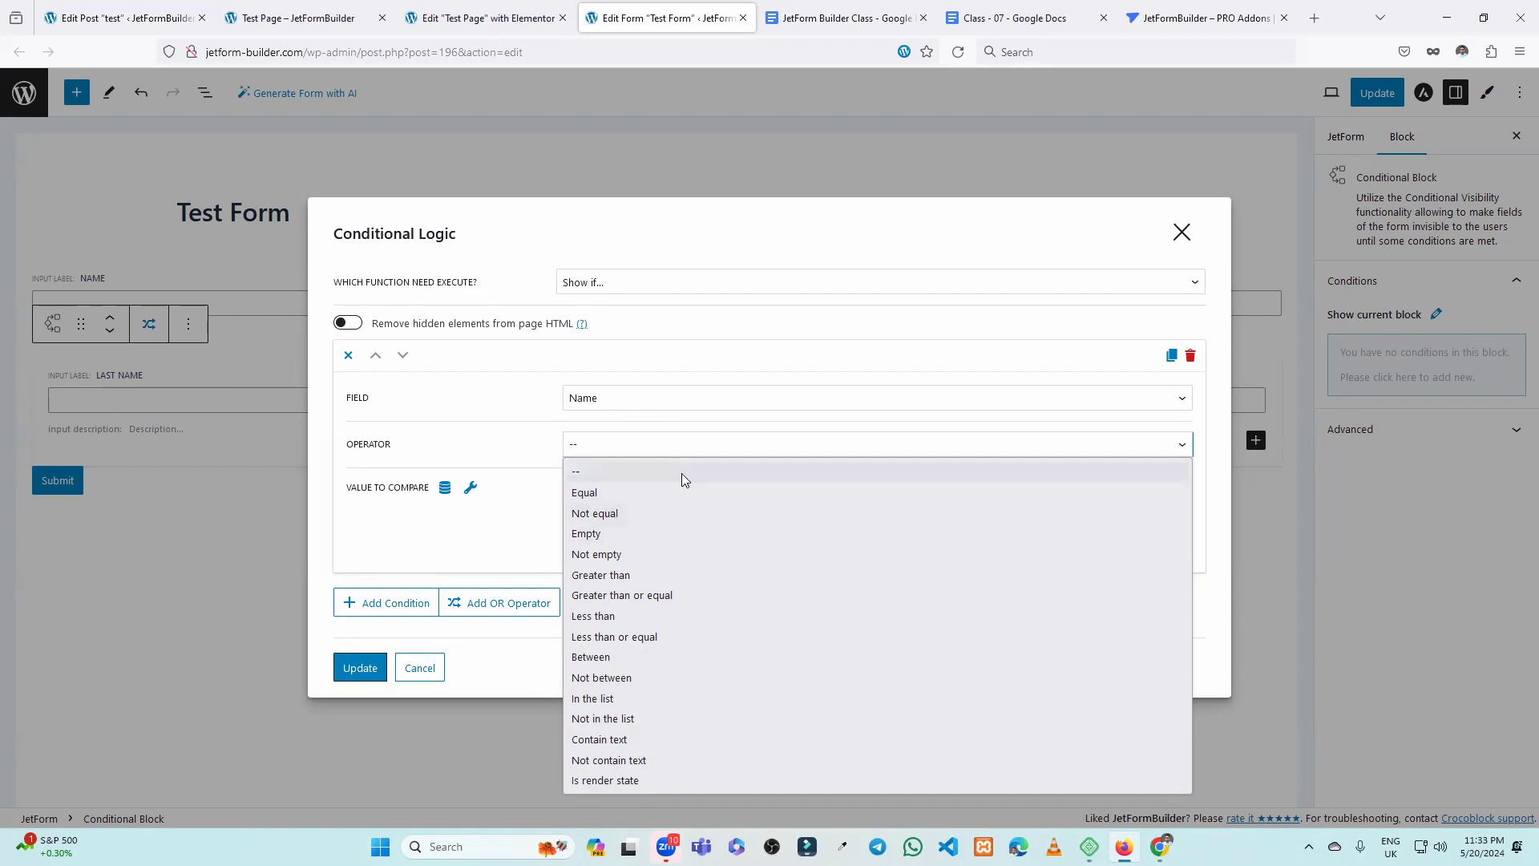
{"action": "left_click", "coordinate": [624, 532]}
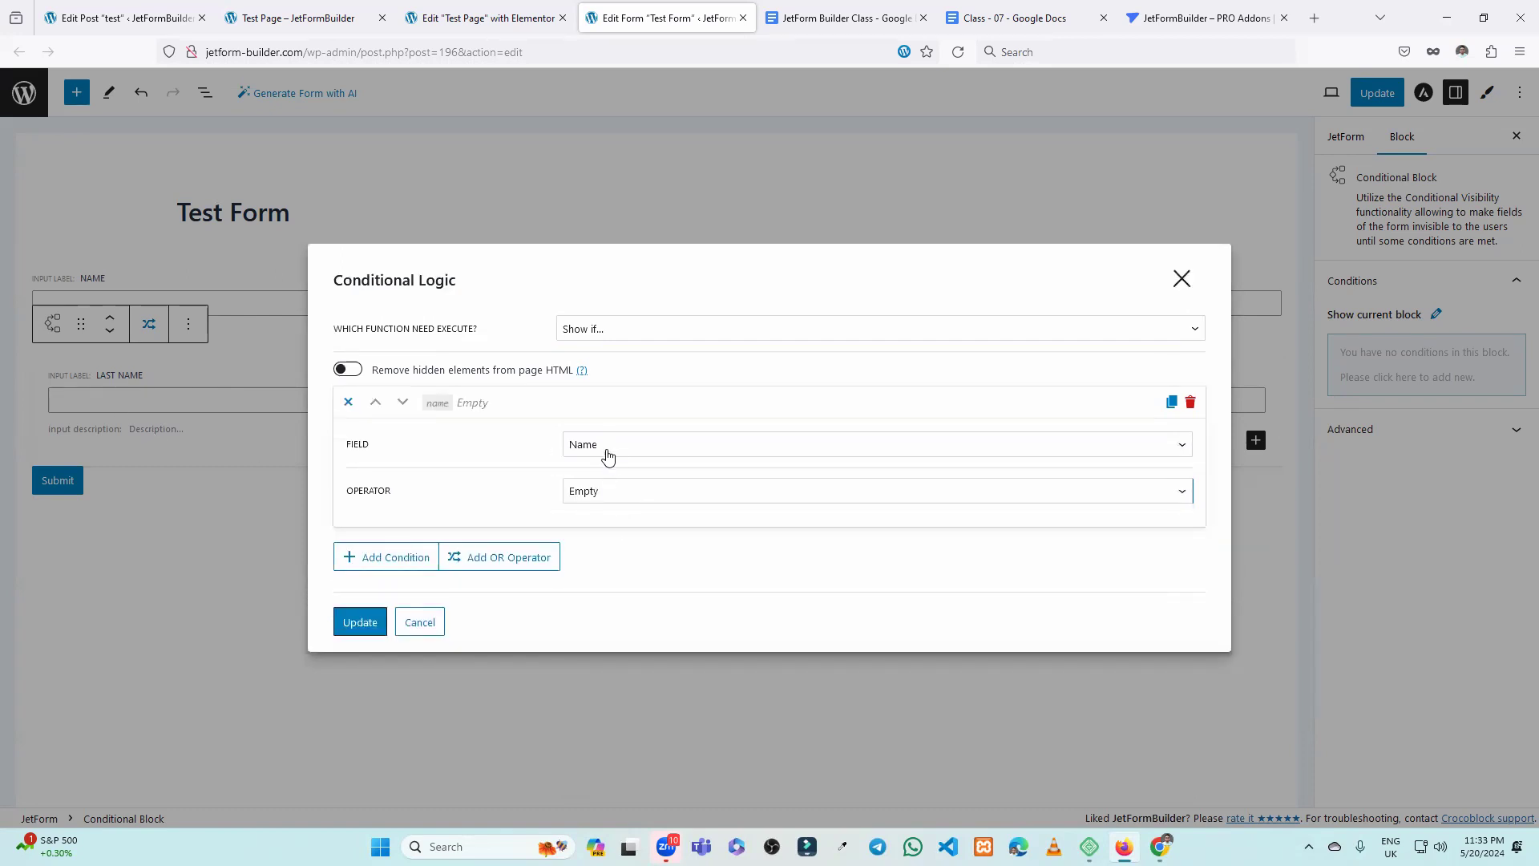
{"action": "left_click", "coordinate": [350, 623]}
{"action": "left_click", "coordinate": [1379, 94]}
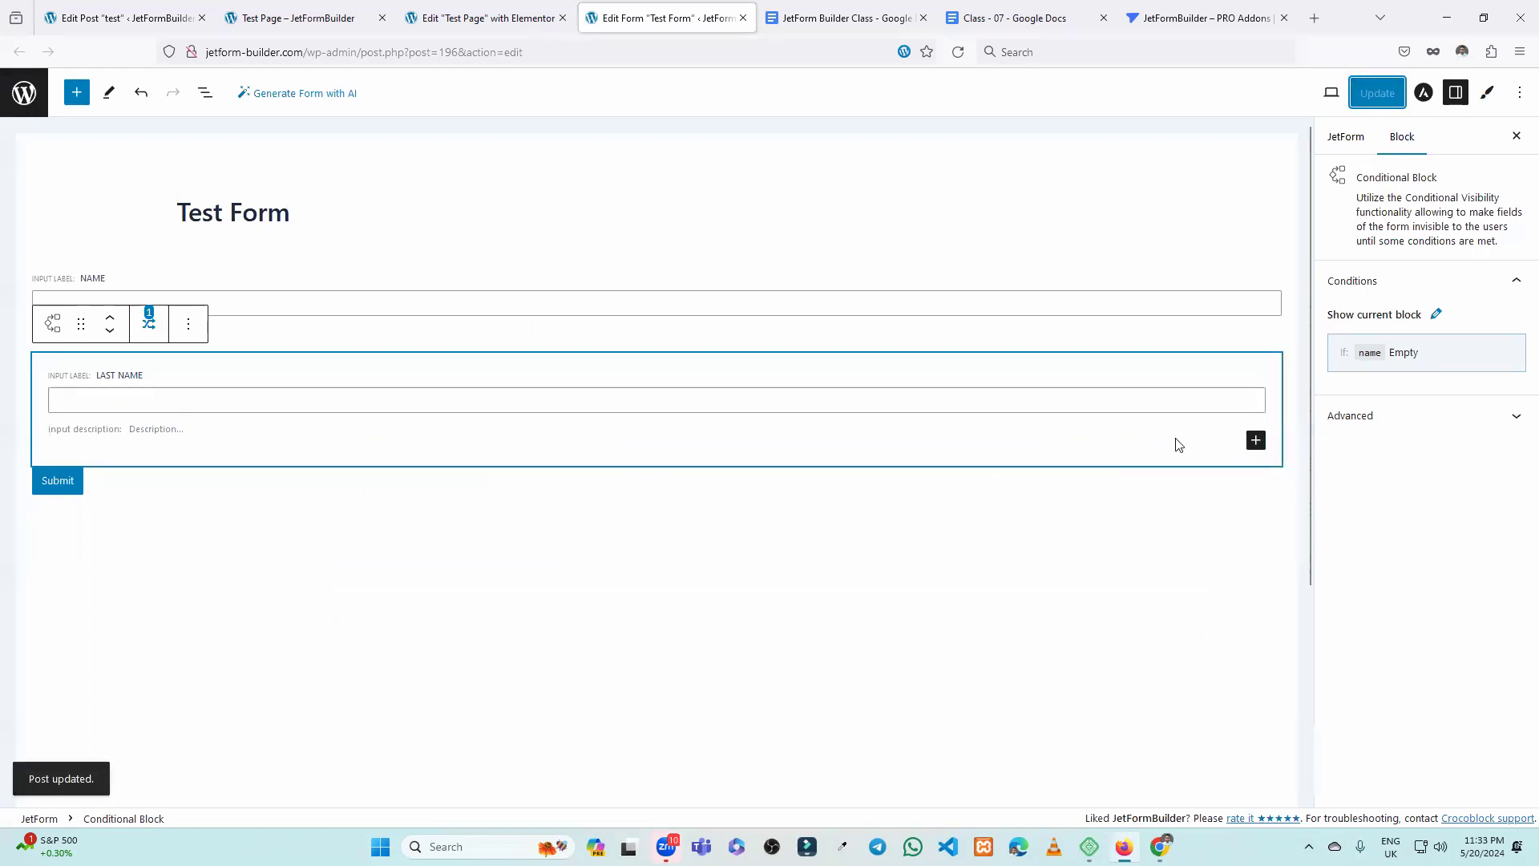
Add an unlabelled text field to the form and move it into the conditional block below the last Name field.
{"action": "left_click", "coordinate": [1258, 493]}
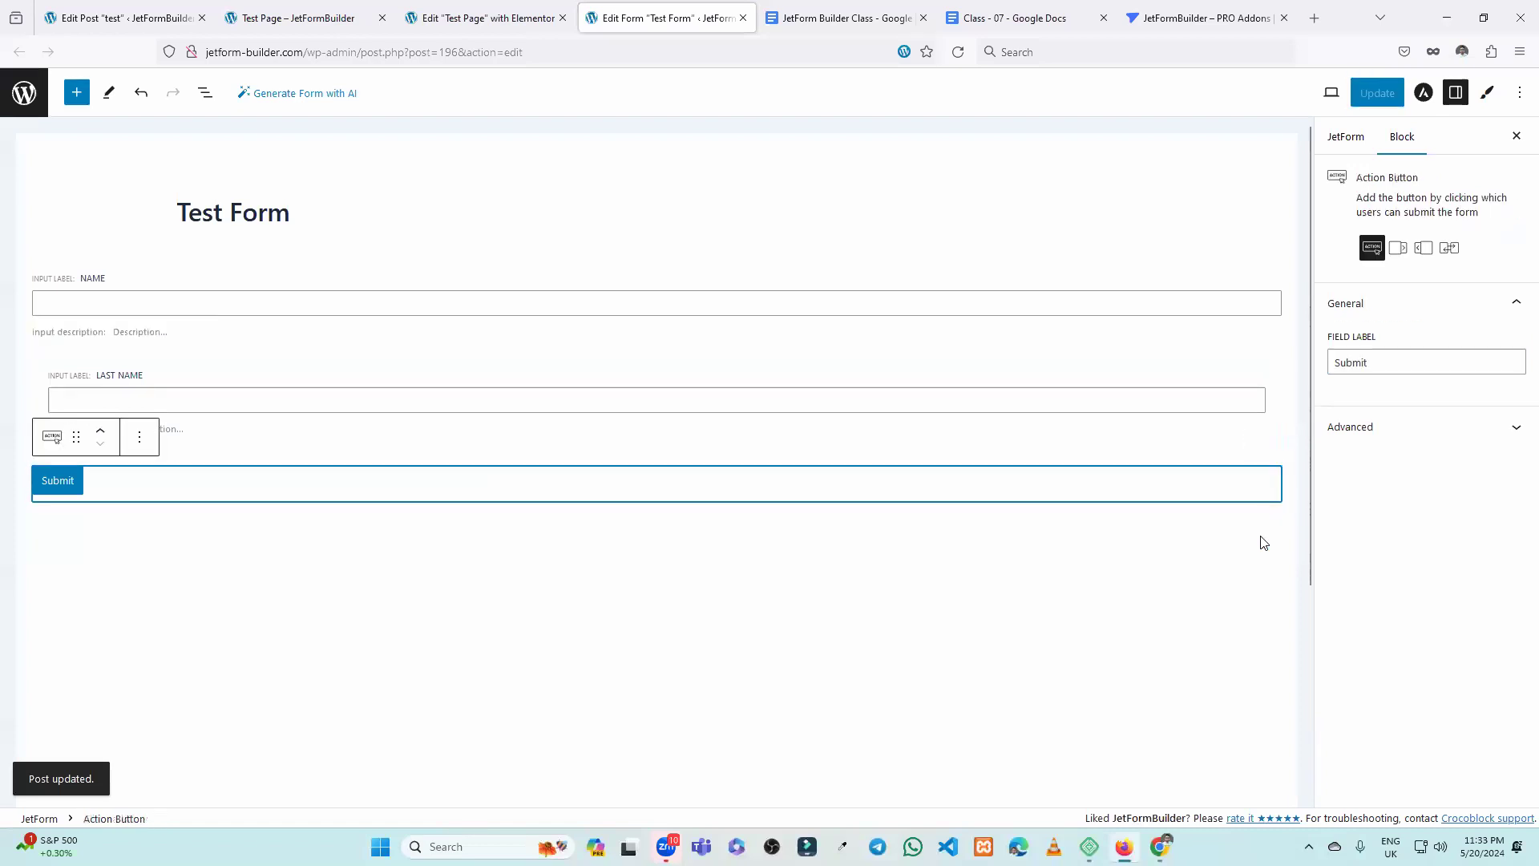
{"action": "left_click", "coordinate": [1257, 538]}
{"action": "left_click", "coordinate": [1268, 526]}
{"action": "left_click", "coordinate": [1057, 633]}
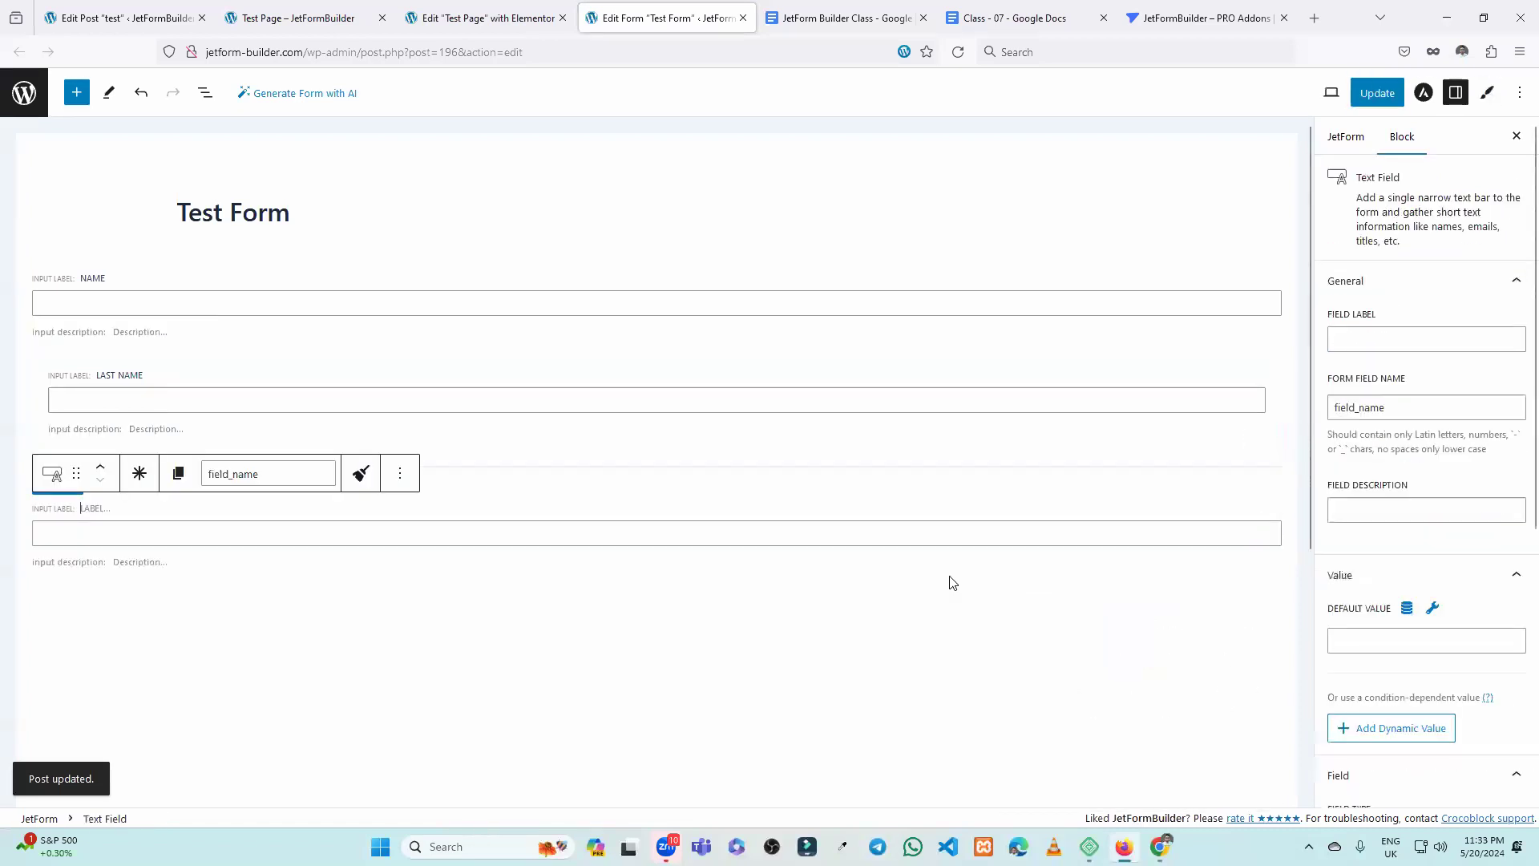
{"action": "left_click_drag", "start_coordinate": [76, 473], "coordinate": [142, 525]}
{"action": "left_click", "coordinate": [251, 670]}
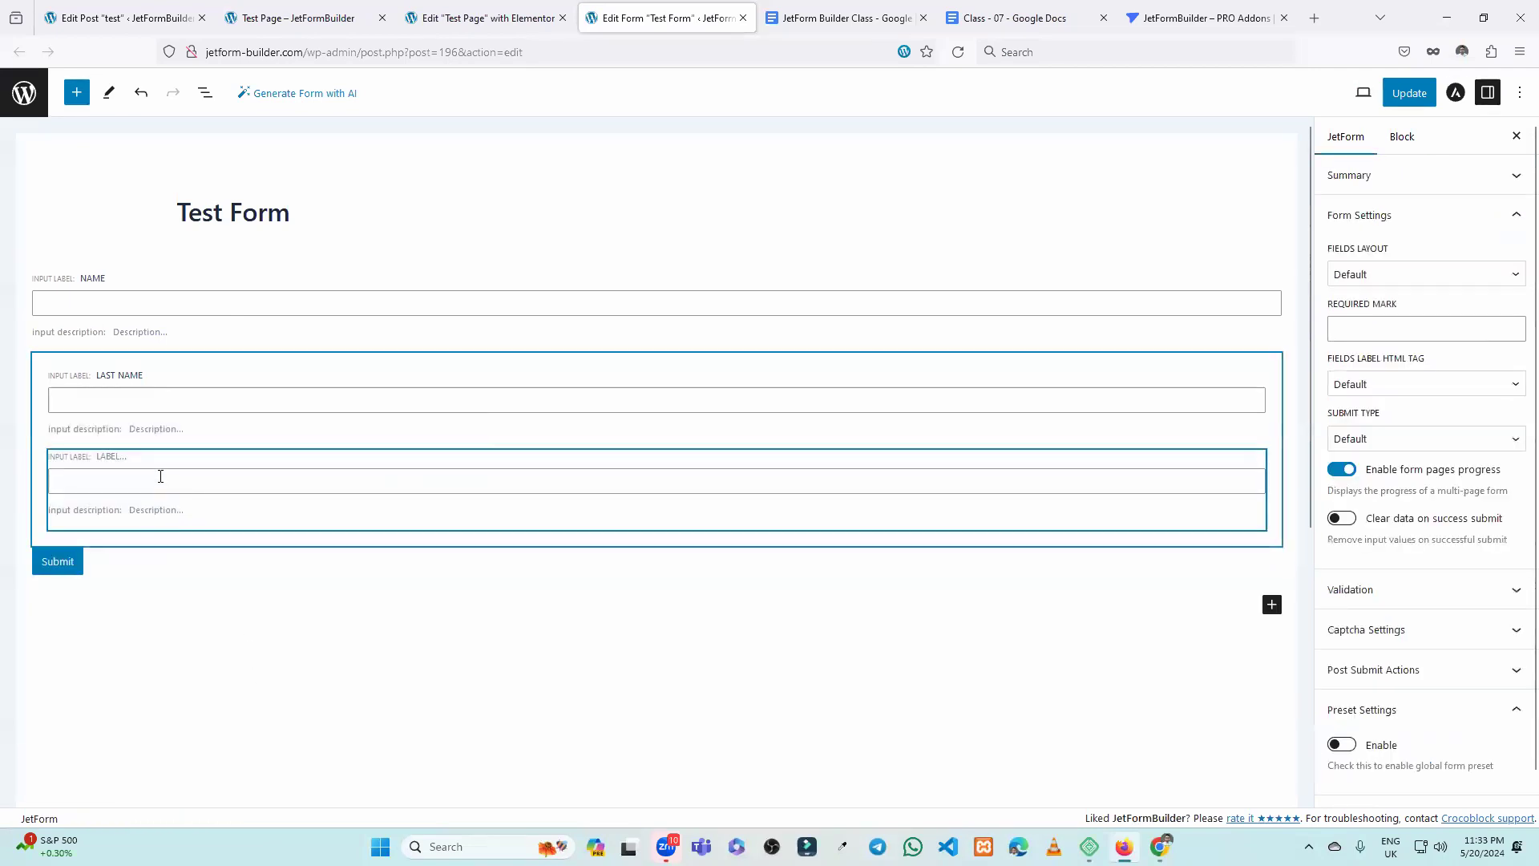
Add another unlabelled text field and place it outside the conditional block, directly above the Submit button.
{"action": "left_click", "coordinate": [1272, 604]}
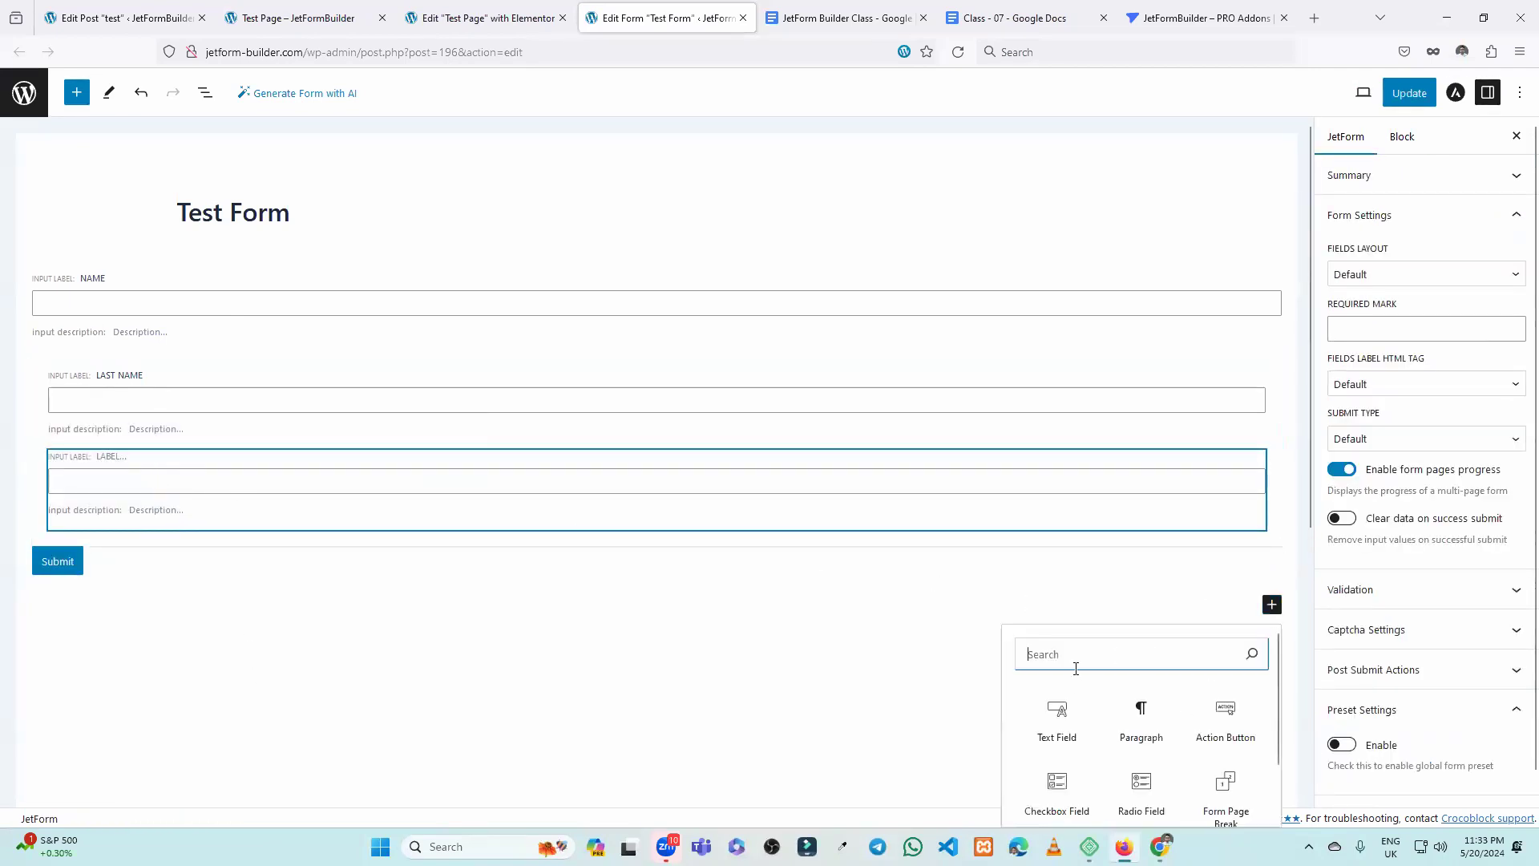
{"action": "left_click", "coordinate": [1056, 715]}
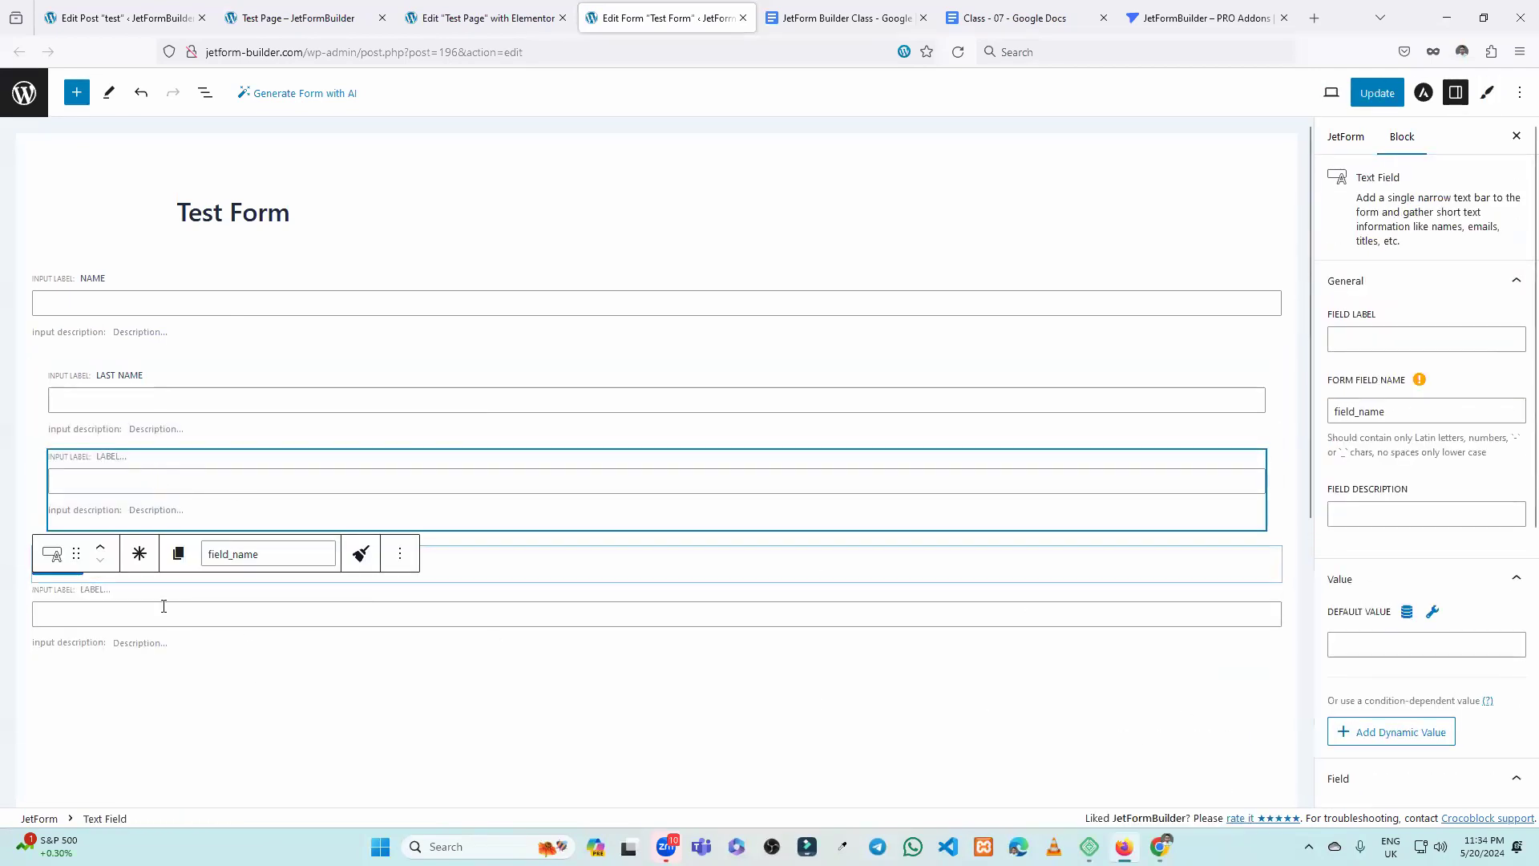
{"action": "left_click", "coordinate": [101, 550]}
{"action": "left_click", "coordinate": [176, 719]}
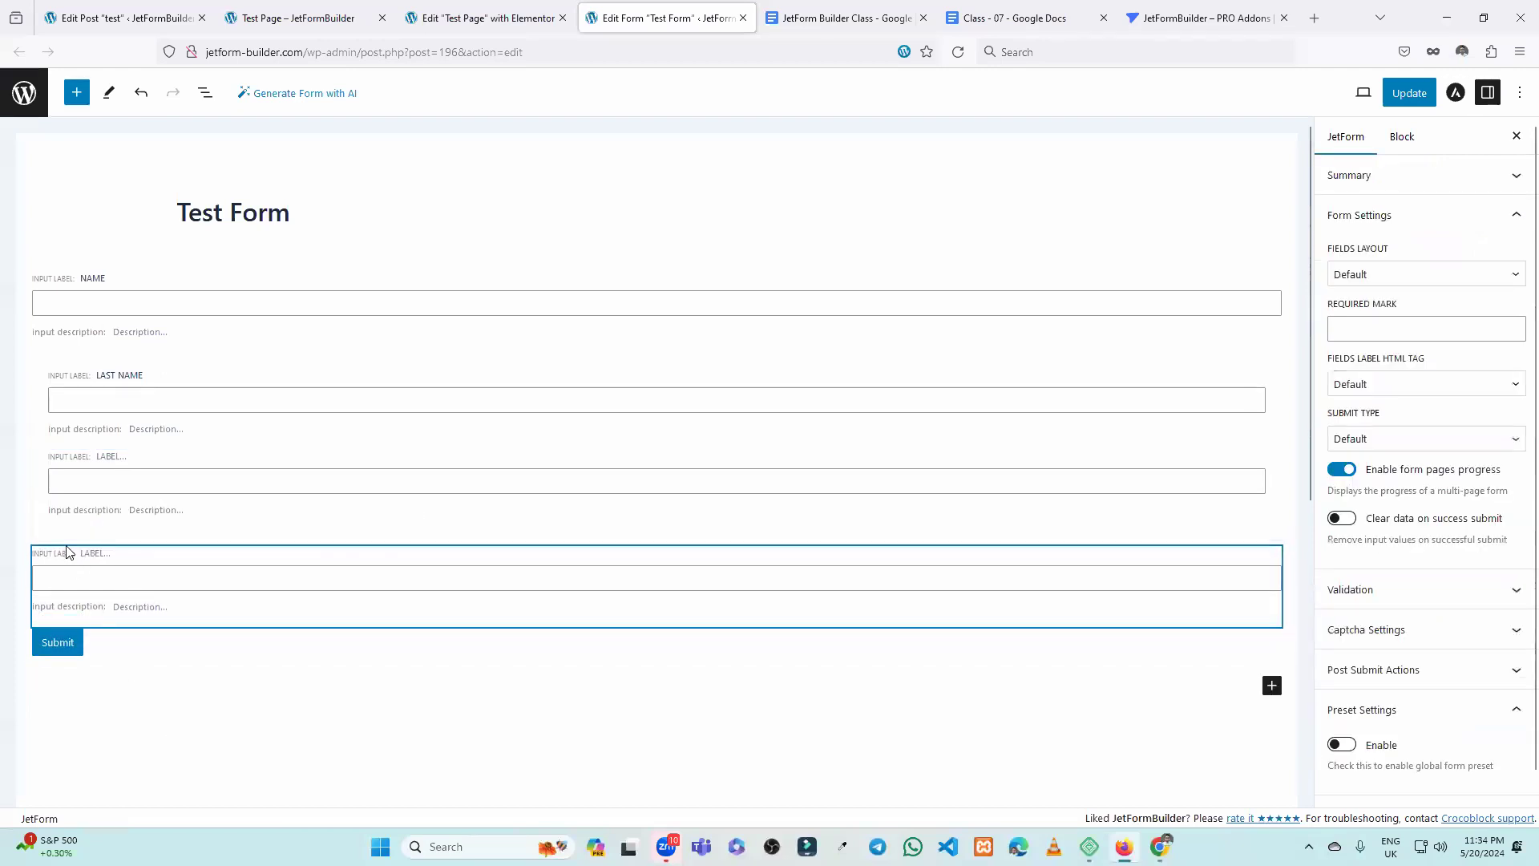
Review and reapply the conditional block's "Show if" logic for the Name field, and save the form.
{"action": "left_click", "coordinate": [44, 372]}
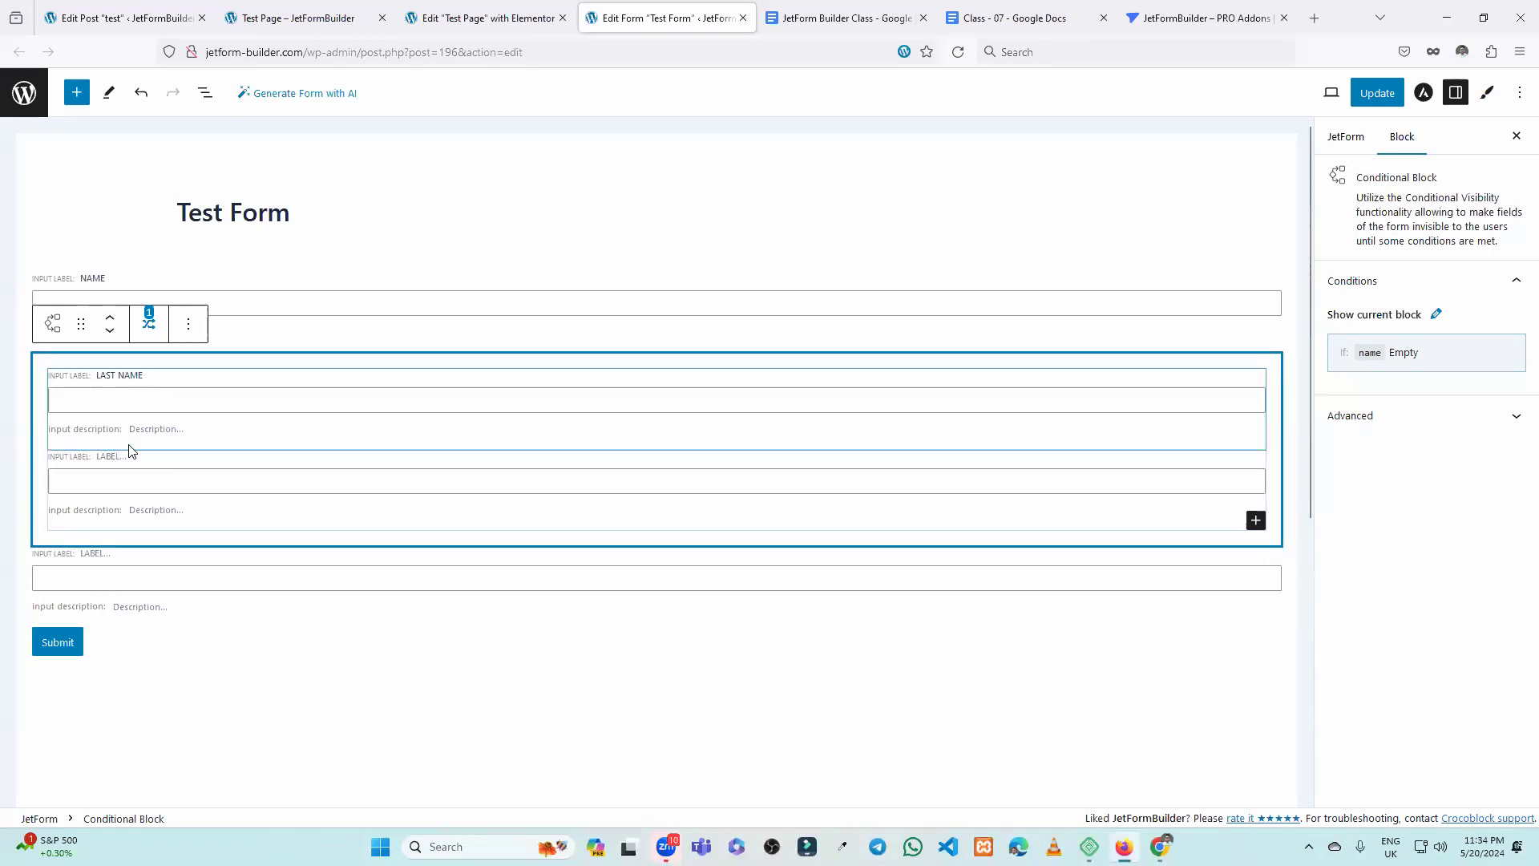
{"action": "left_click", "coordinate": [151, 325]}
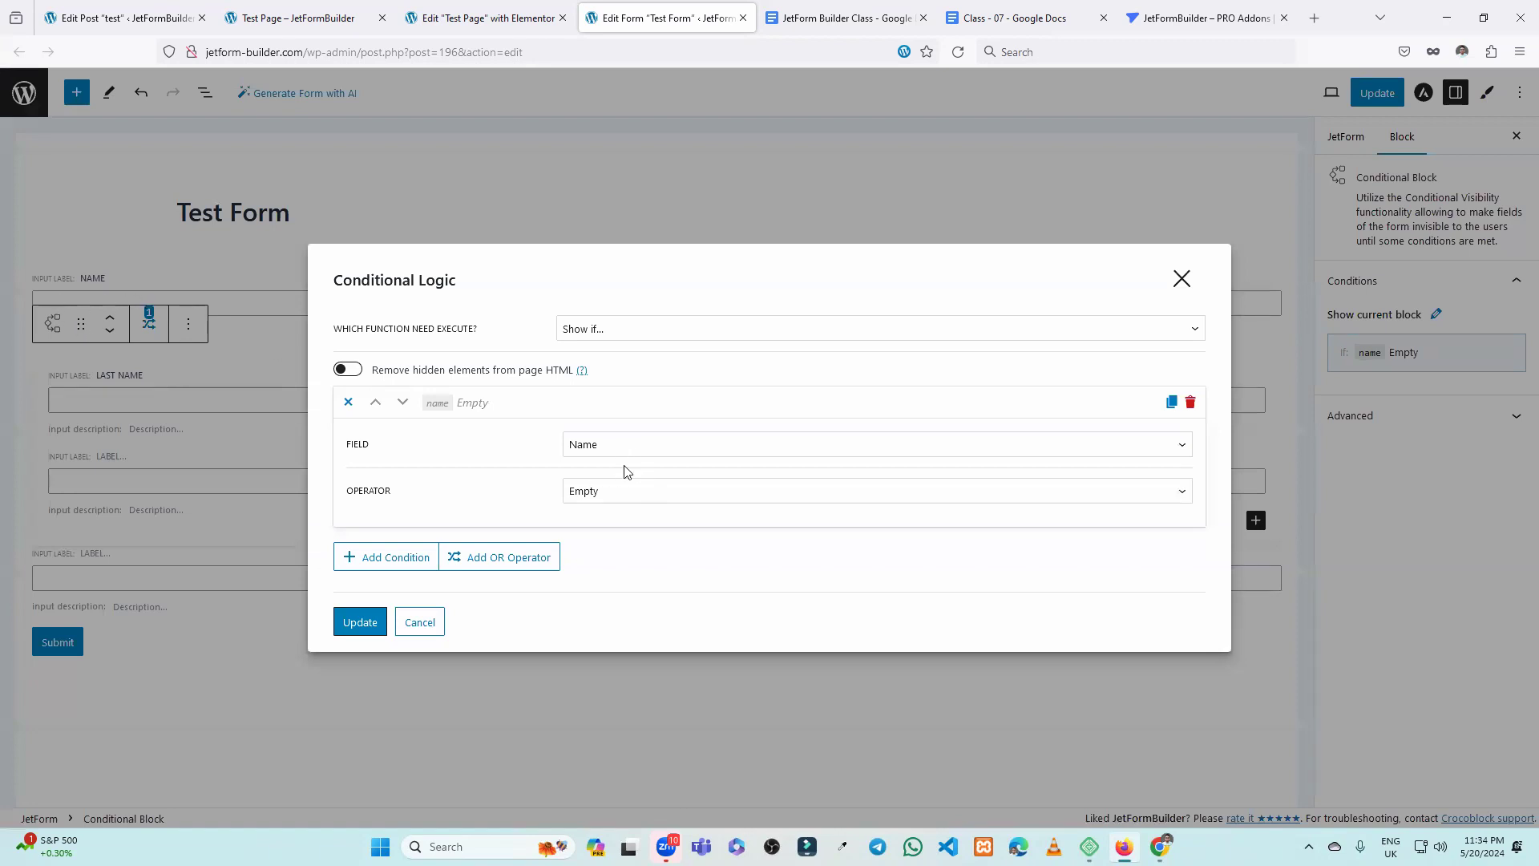
{"action": "left_click", "coordinate": [360, 623]}
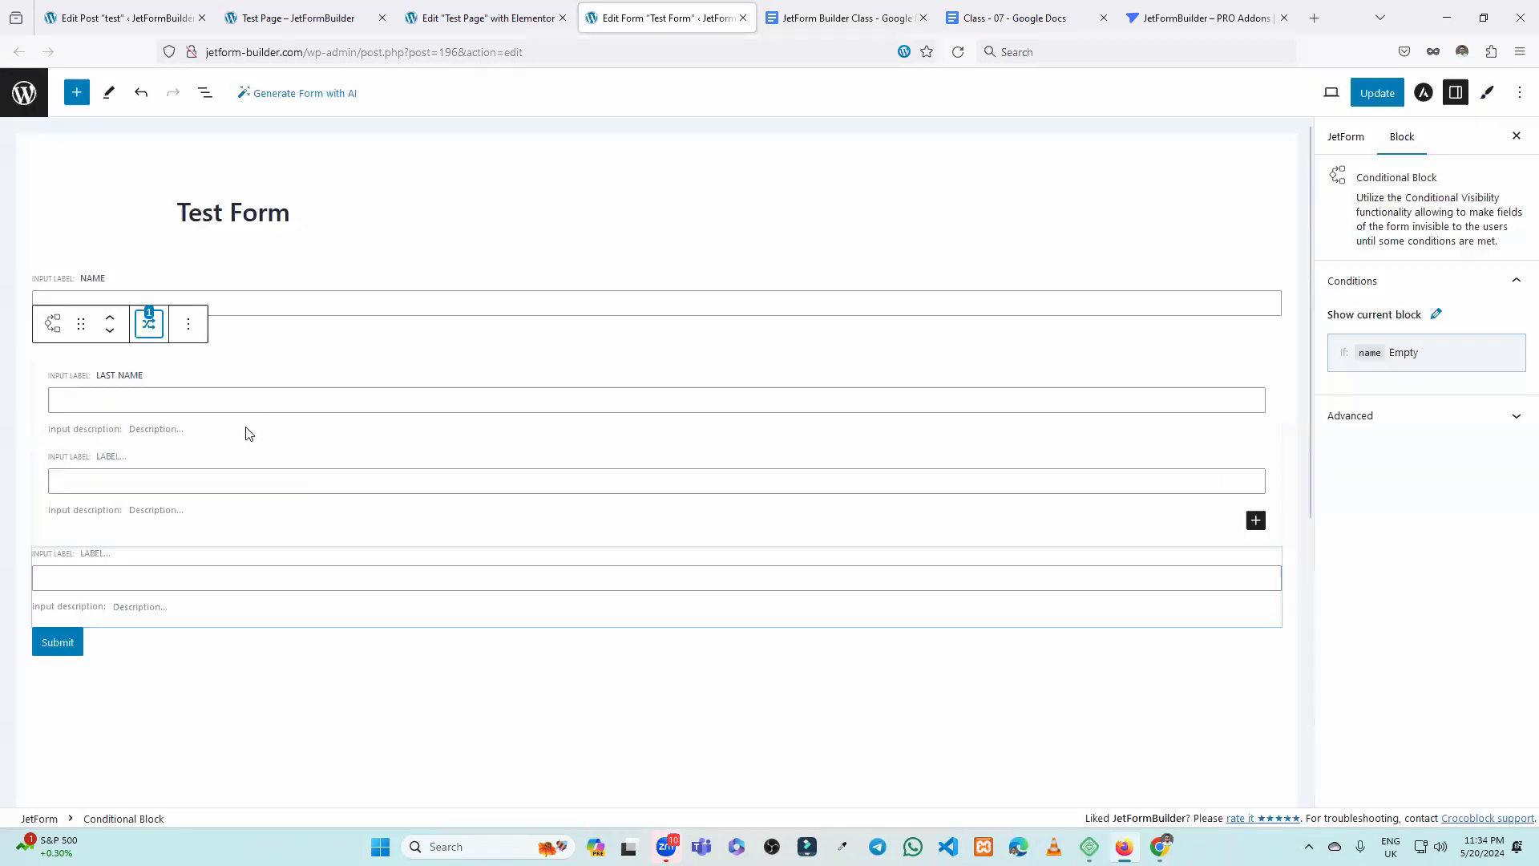
{"action": "left_click", "coordinate": [1378, 93]}
Reload the published Test Page and go through each field of the form, ending in the Name field.
{"action": "left_click", "coordinate": [298, 18]}
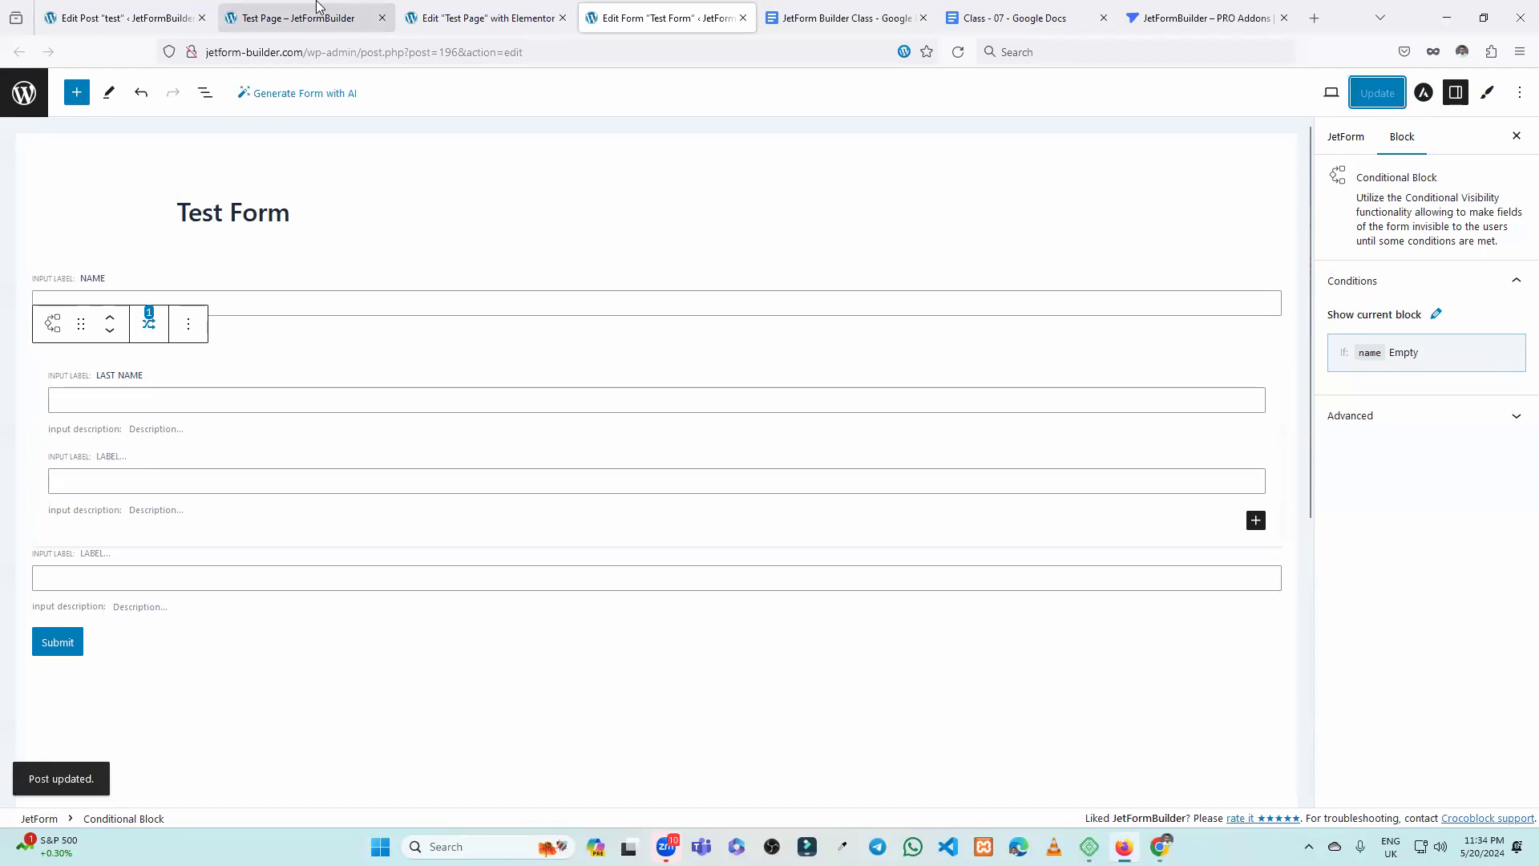
{"action": "left_click", "coordinate": [957, 51]}
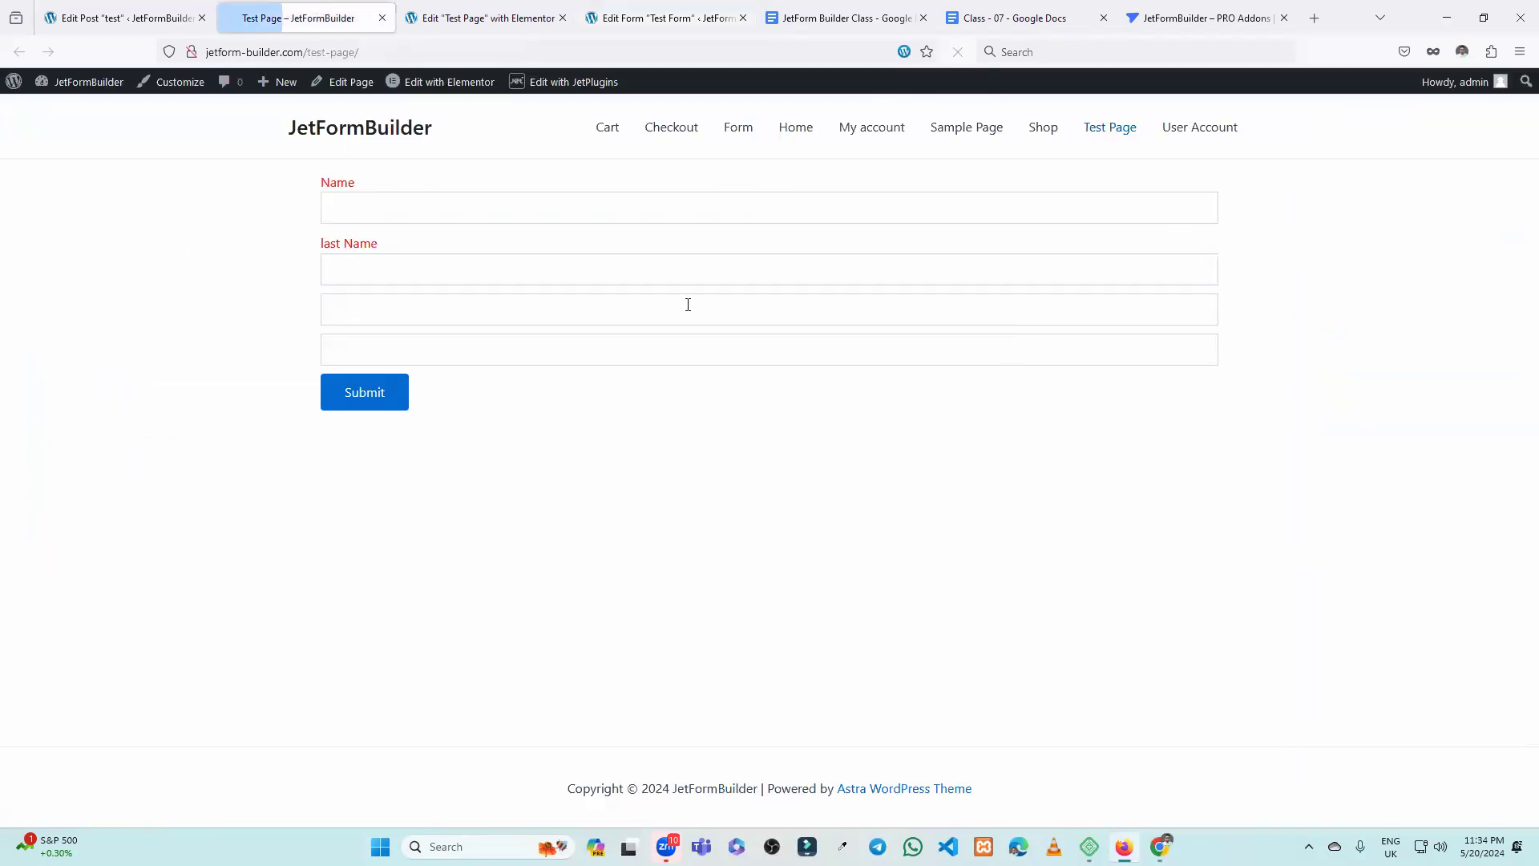
{"action": "left_click", "coordinate": [380, 205]}
{"action": "left_click", "coordinate": [382, 277]}
{"action": "left_click", "coordinate": [372, 315]}
{"action": "left_click", "coordinate": [368, 352]}
{"action": "left_click", "coordinate": [381, 274]}
{"action": "left_click", "coordinate": [377, 209]}
Test the Empty condition by entering "gh" in the Name field, clearing it, and entering "ghfgh".
{"action": "type", "text": "gh"}
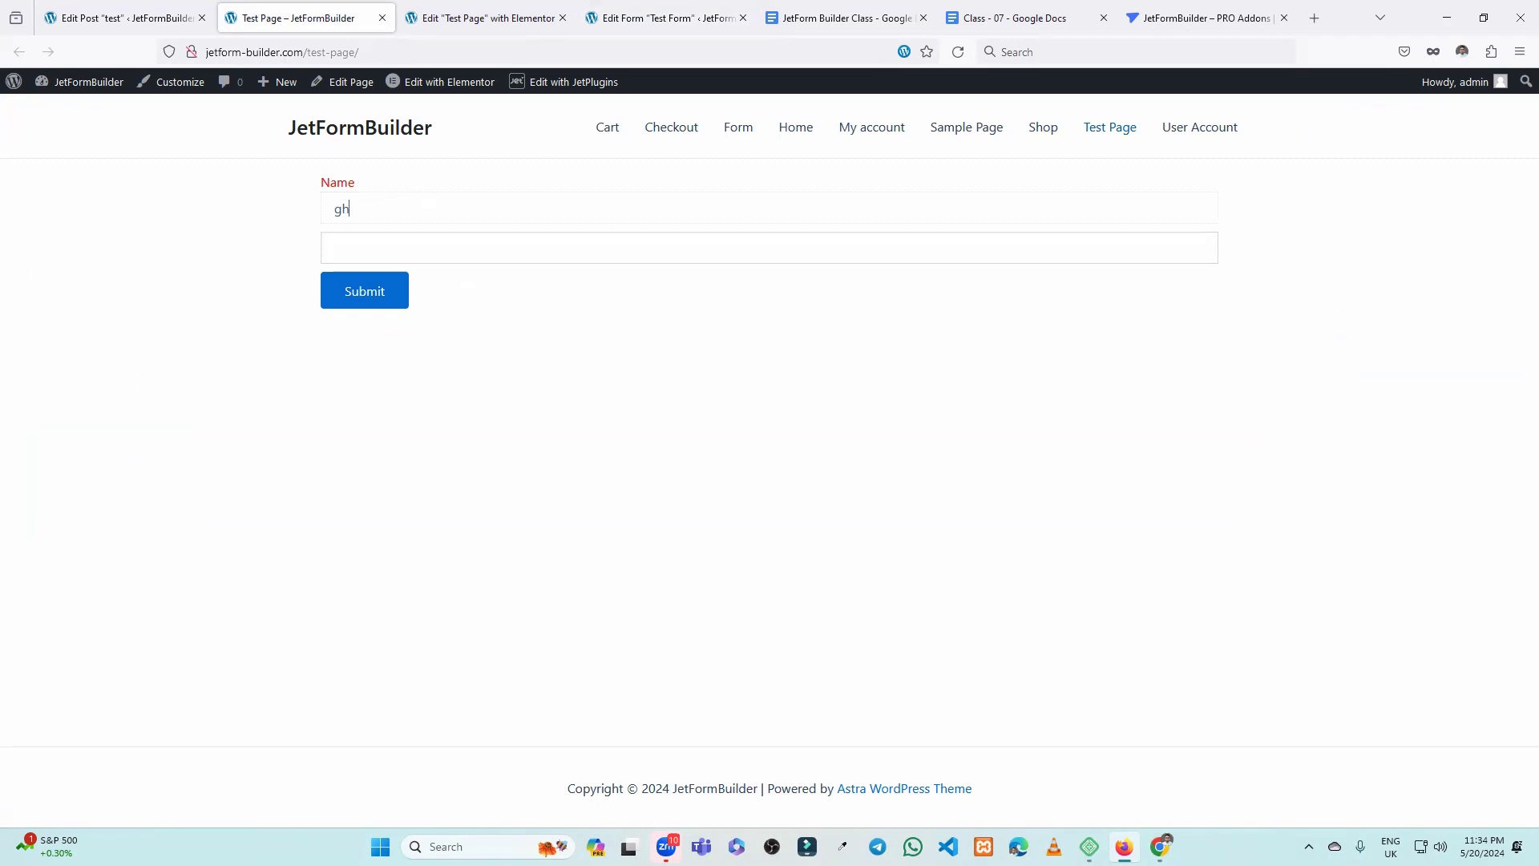
{"action": "key", "text": "BackSpace"}
{"action": "key", "text": "BackSpace"}
{"action": "left_click", "coordinate": [454, 218]}
{"action": "type", "text": "ghfgh"}
{"action": "key", "text": "BackSpace"}
In the Test Form editor, change the conditional block's operator to Not empty, apply it and update the form.
{"action": "left_click", "coordinate": [490, 16]}
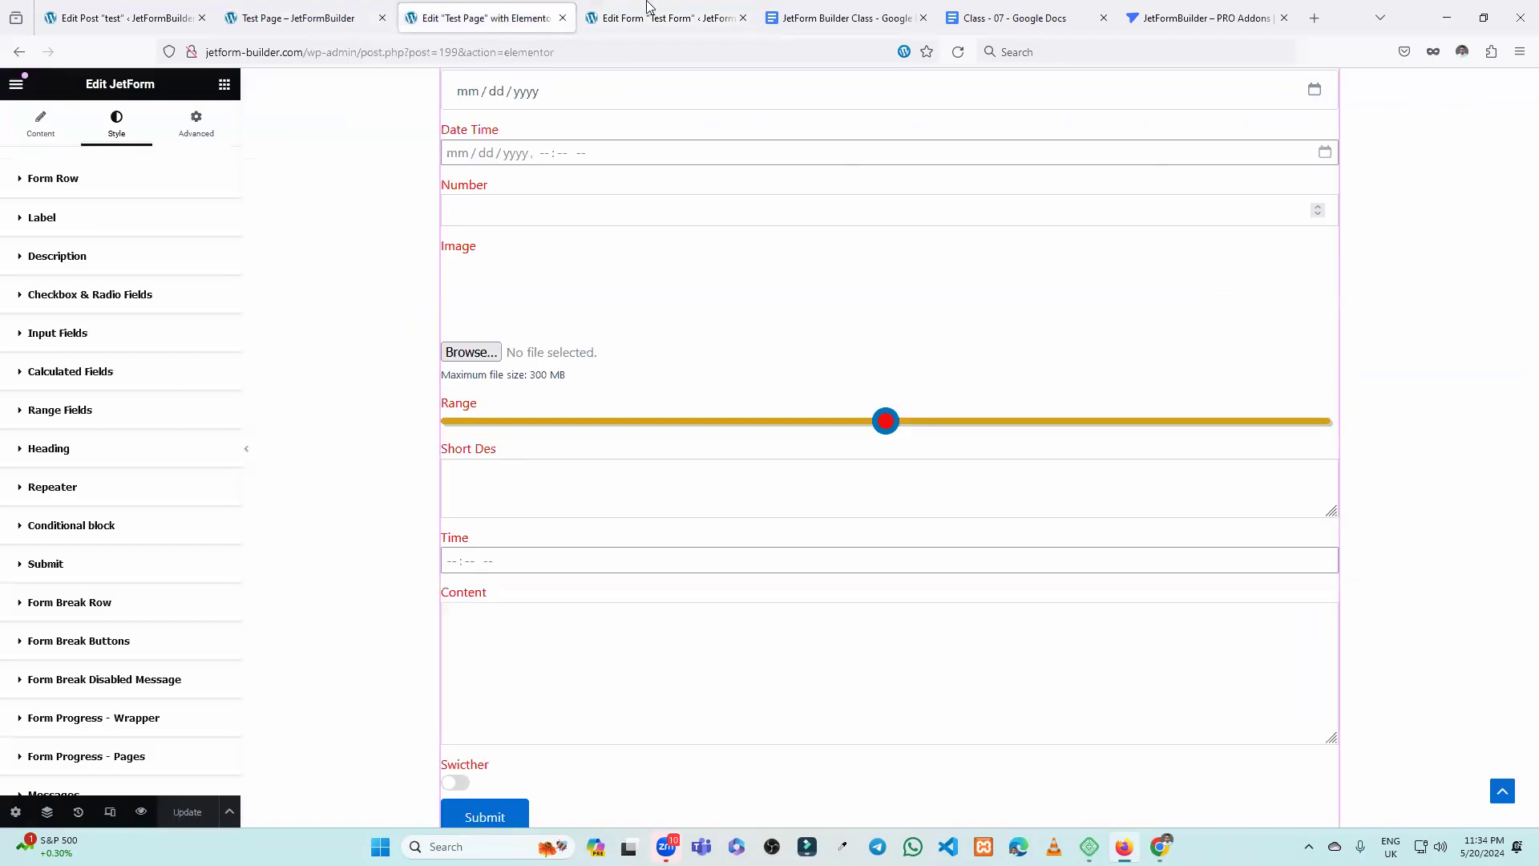
{"action": "left_click", "coordinate": [650, 10]}
{"action": "left_click", "coordinate": [148, 323]}
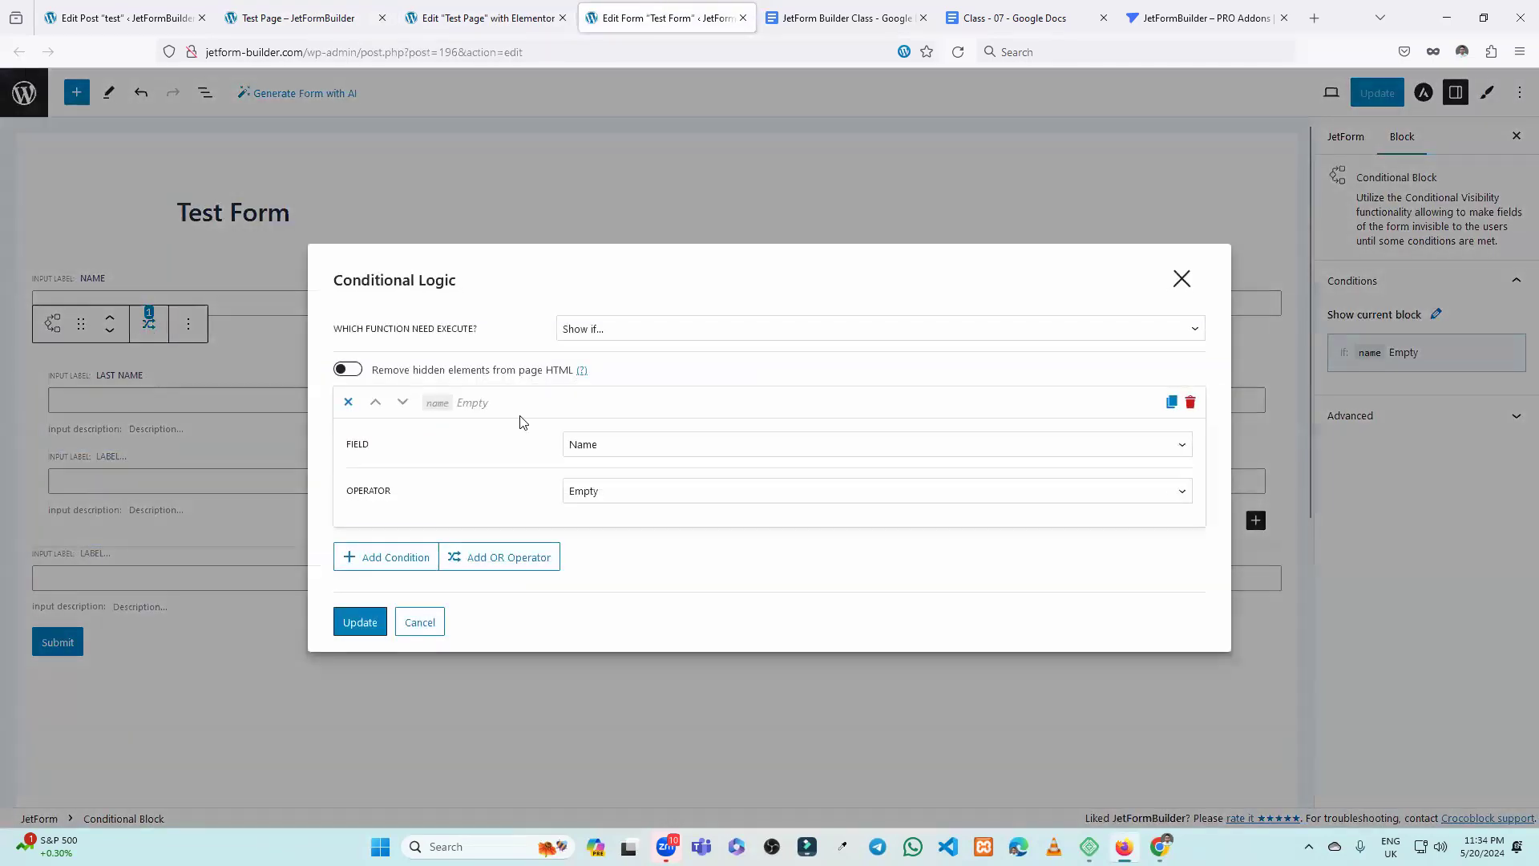
{"action": "left_click", "coordinate": [589, 490]}
{"action": "left_click", "coordinate": [602, 238]}
{"action": "left_click", "coordinate": [357, 625]}
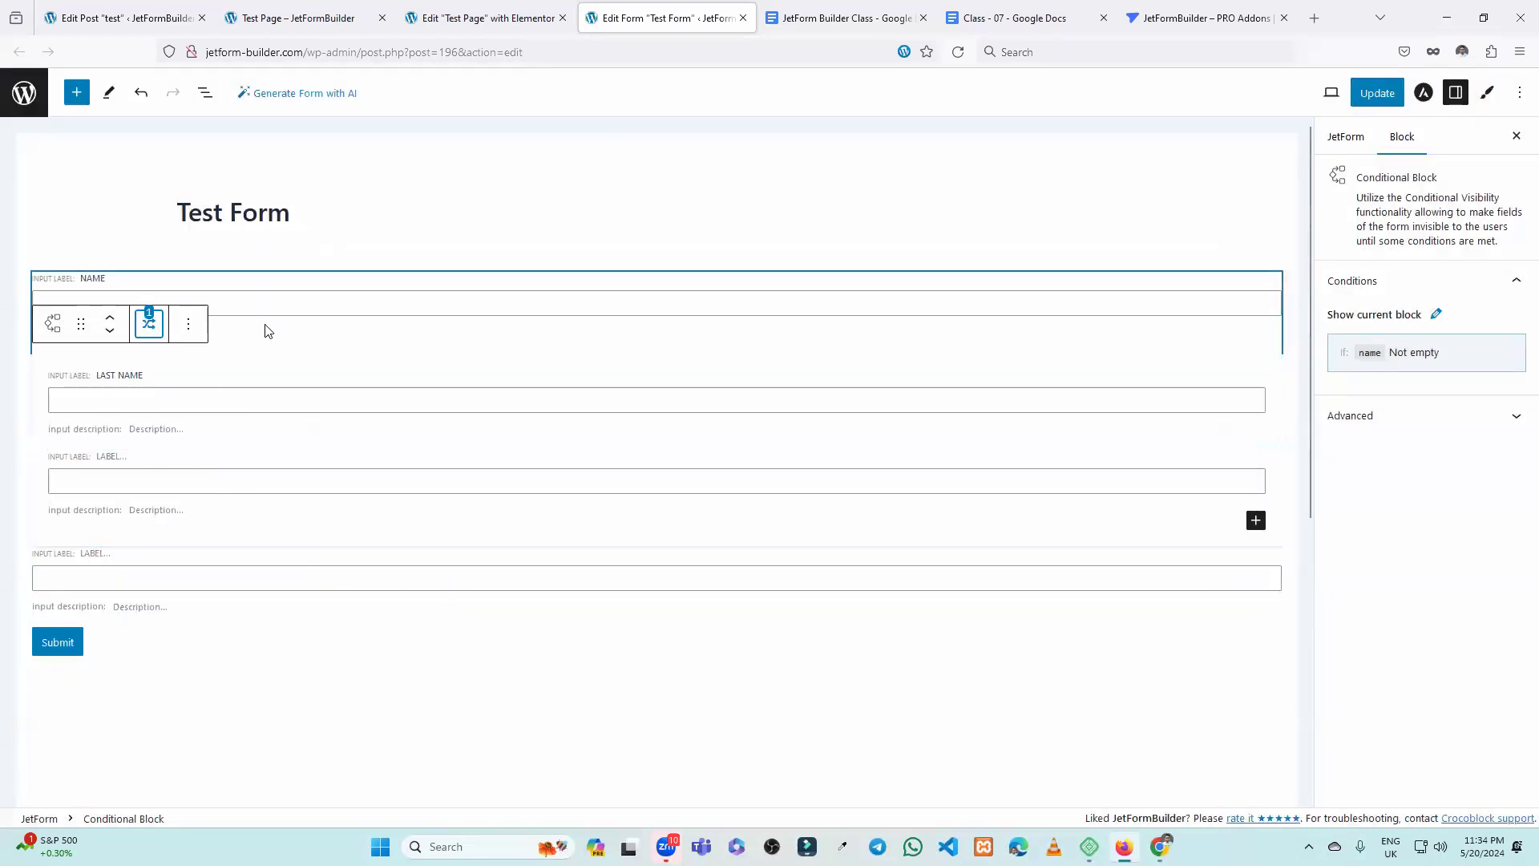
{"action": "left_click", "coordinate": [1377, 93]}
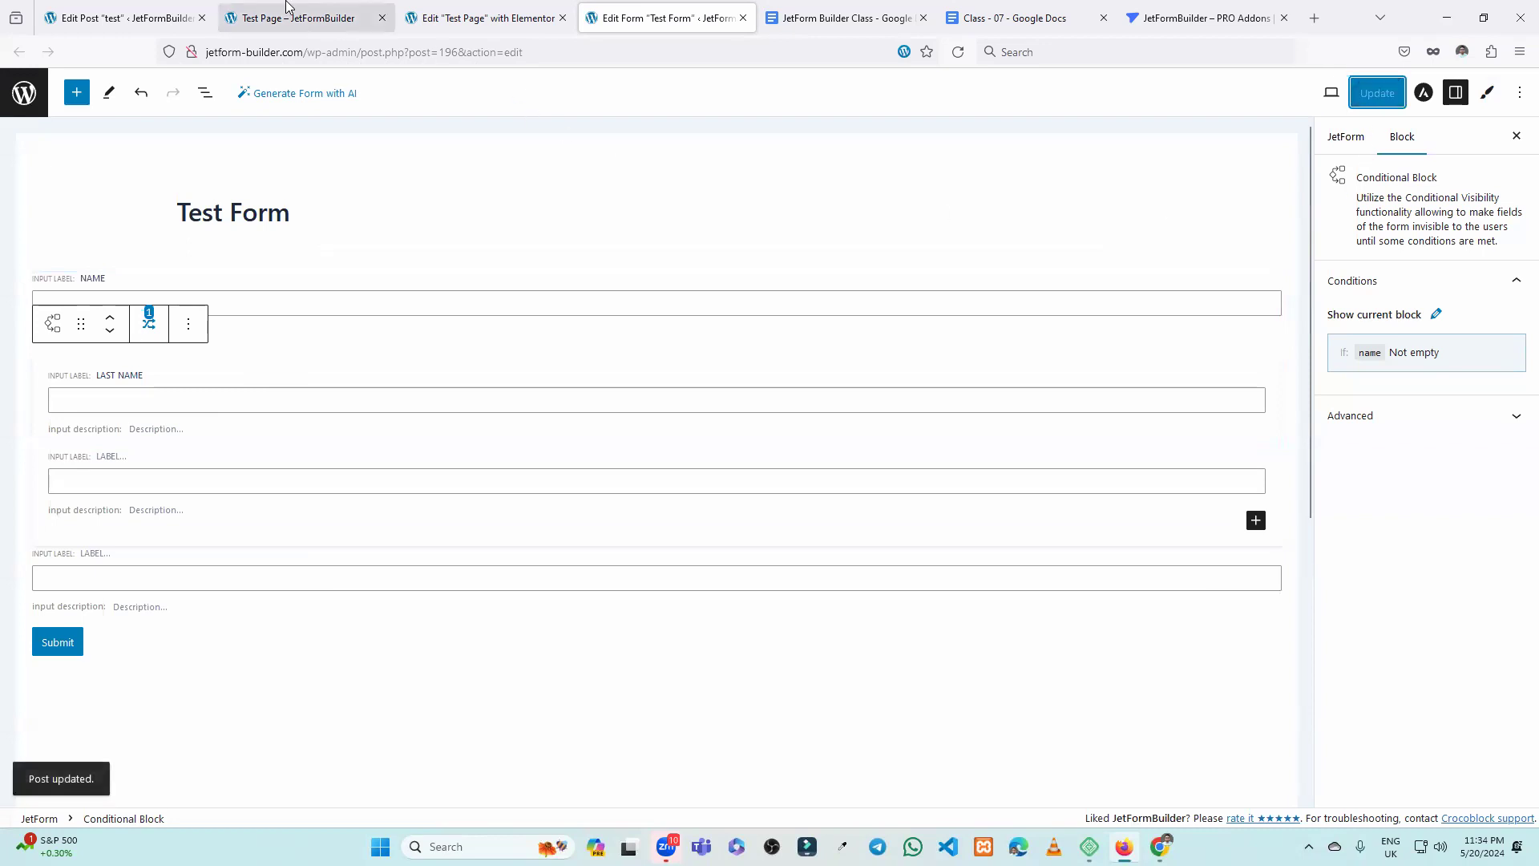
Reload the Test Page, test the condition by entering ";lk;" in the Name field and clearing it, and return to the form editor.
{"action": "left_click", "coordinate": [286, 11]}
{"action": "left_click", "coordinate": [959, 53]}
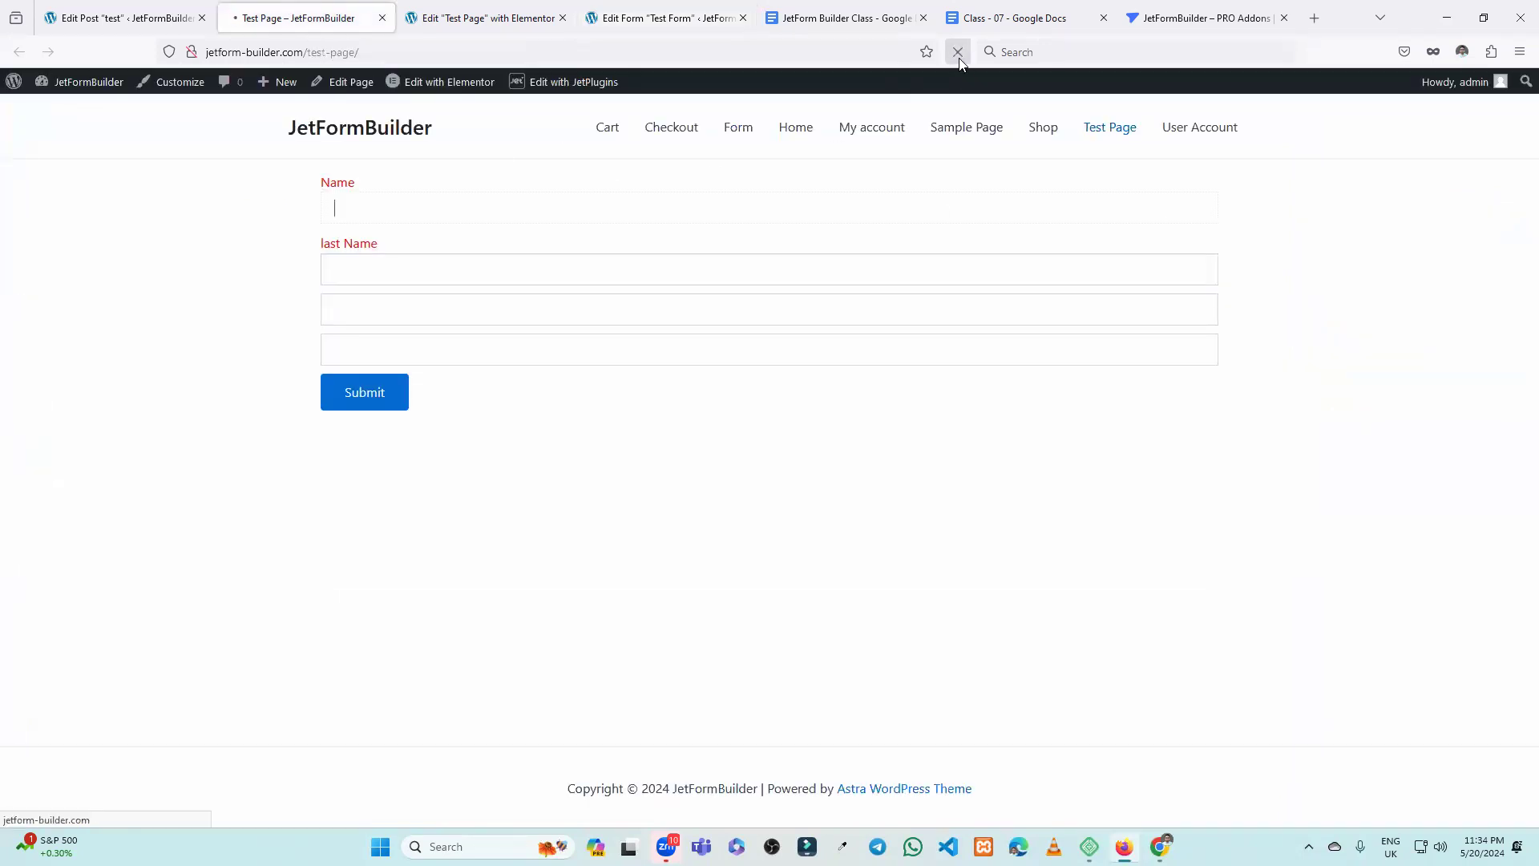
{"action": "left_click", "coordinate": [420, 206]}
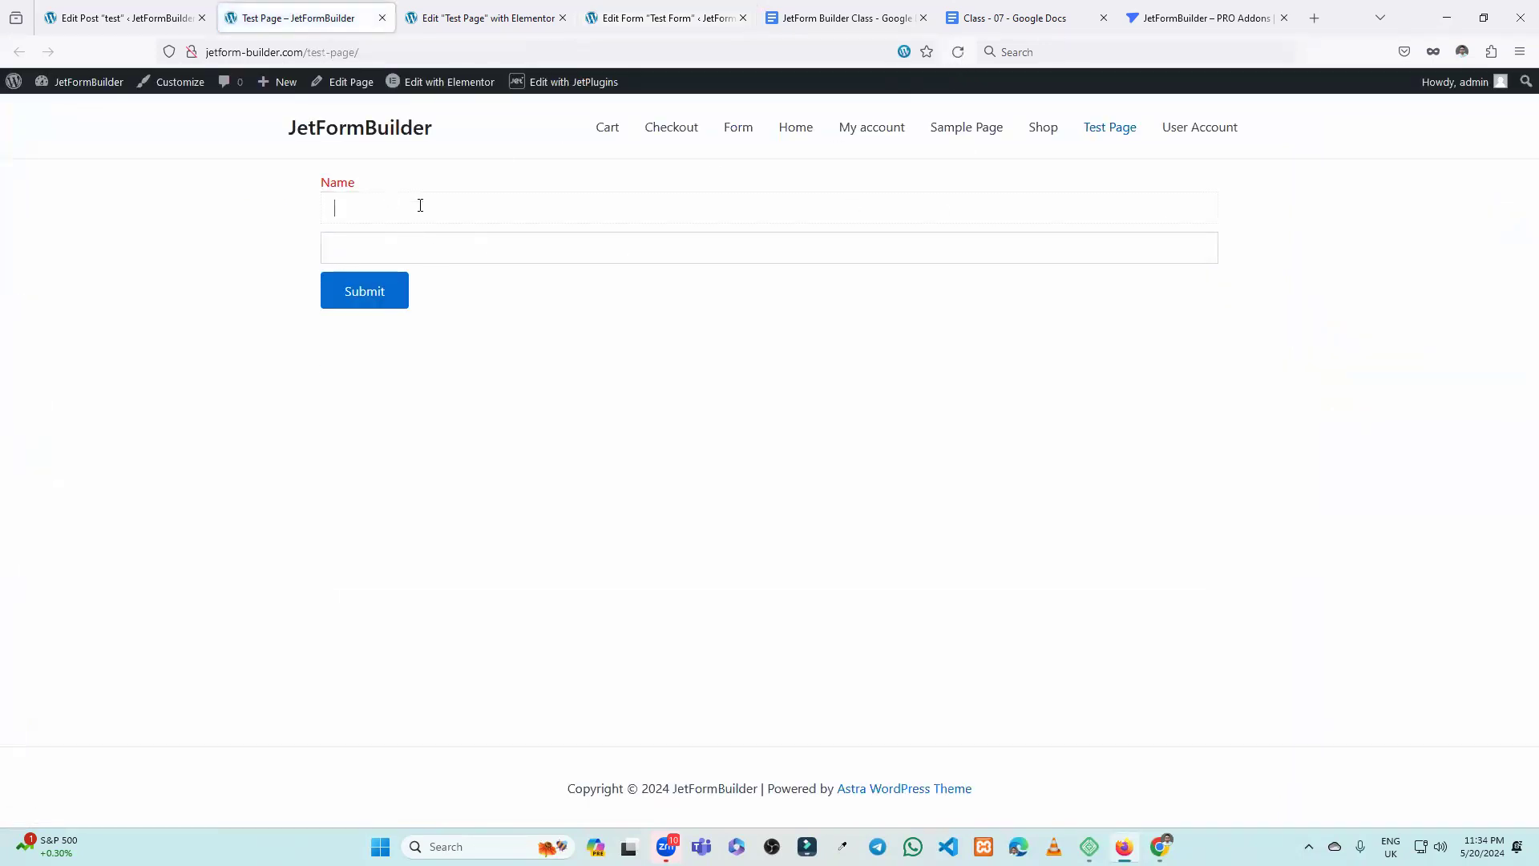
{"action": "type", "text": ";lk;"}
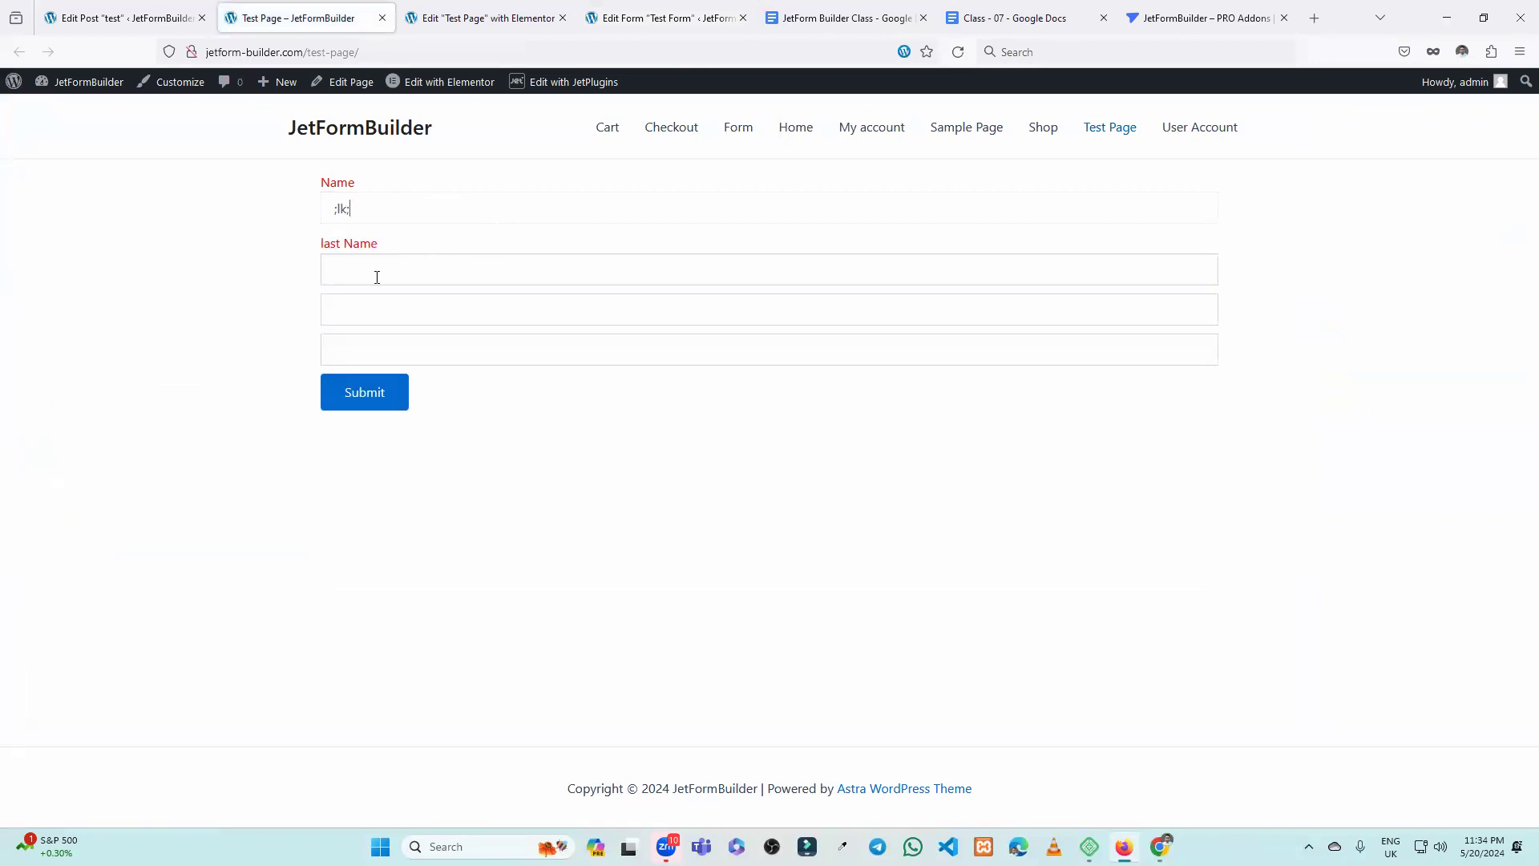
{"action": "key", "text": "BackSpace"}
{"action": "key", "text": "BackSpace"}
{"action": "key", "text": "BackSpace"}
{"action": "key", "text": "BackSpace"}
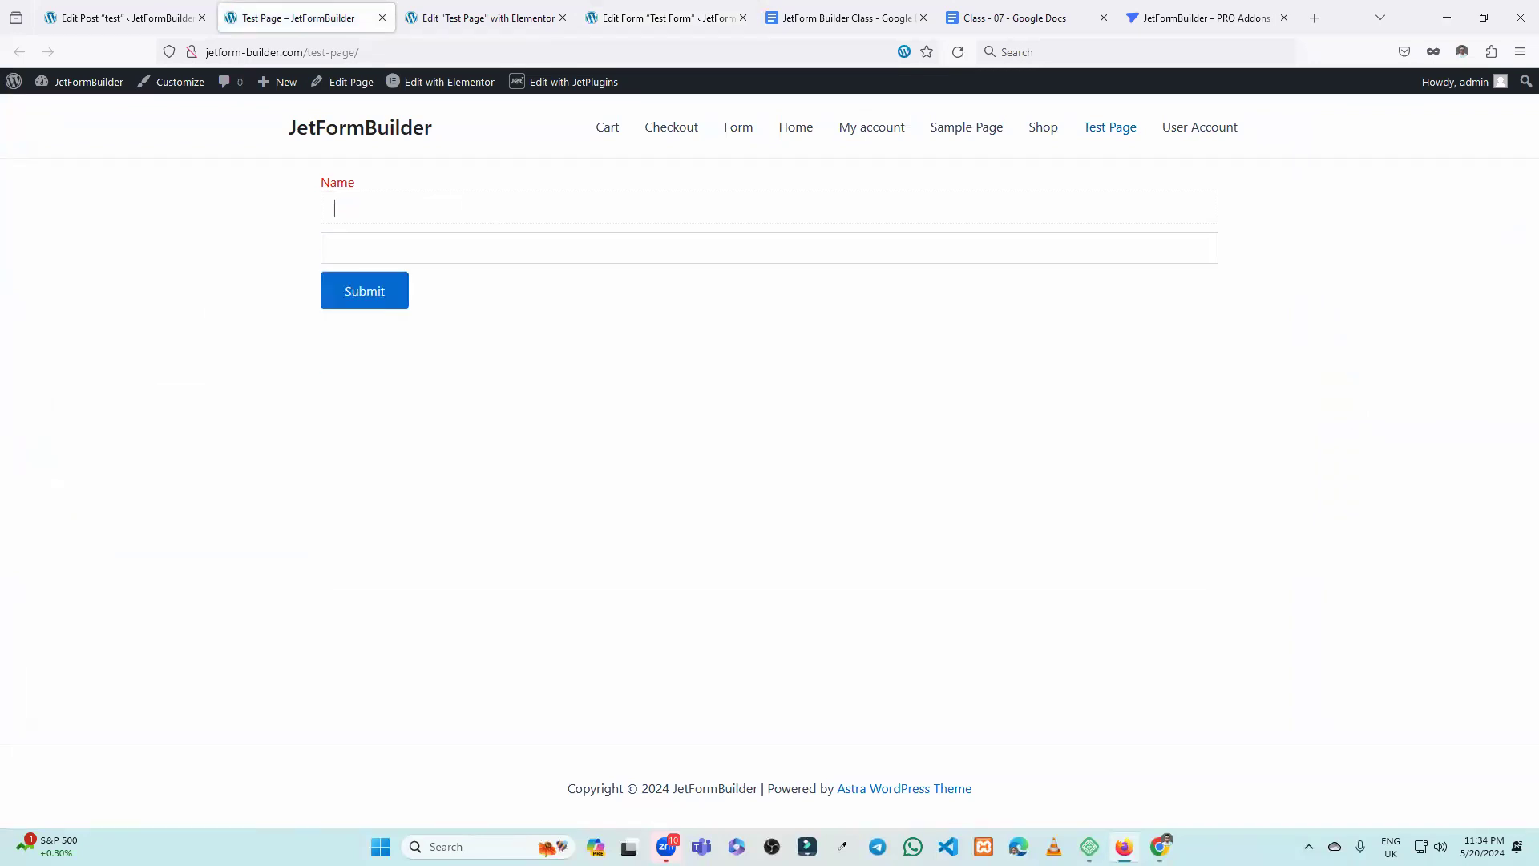
{"action": "left_click", "coordinate": [656, 8]}
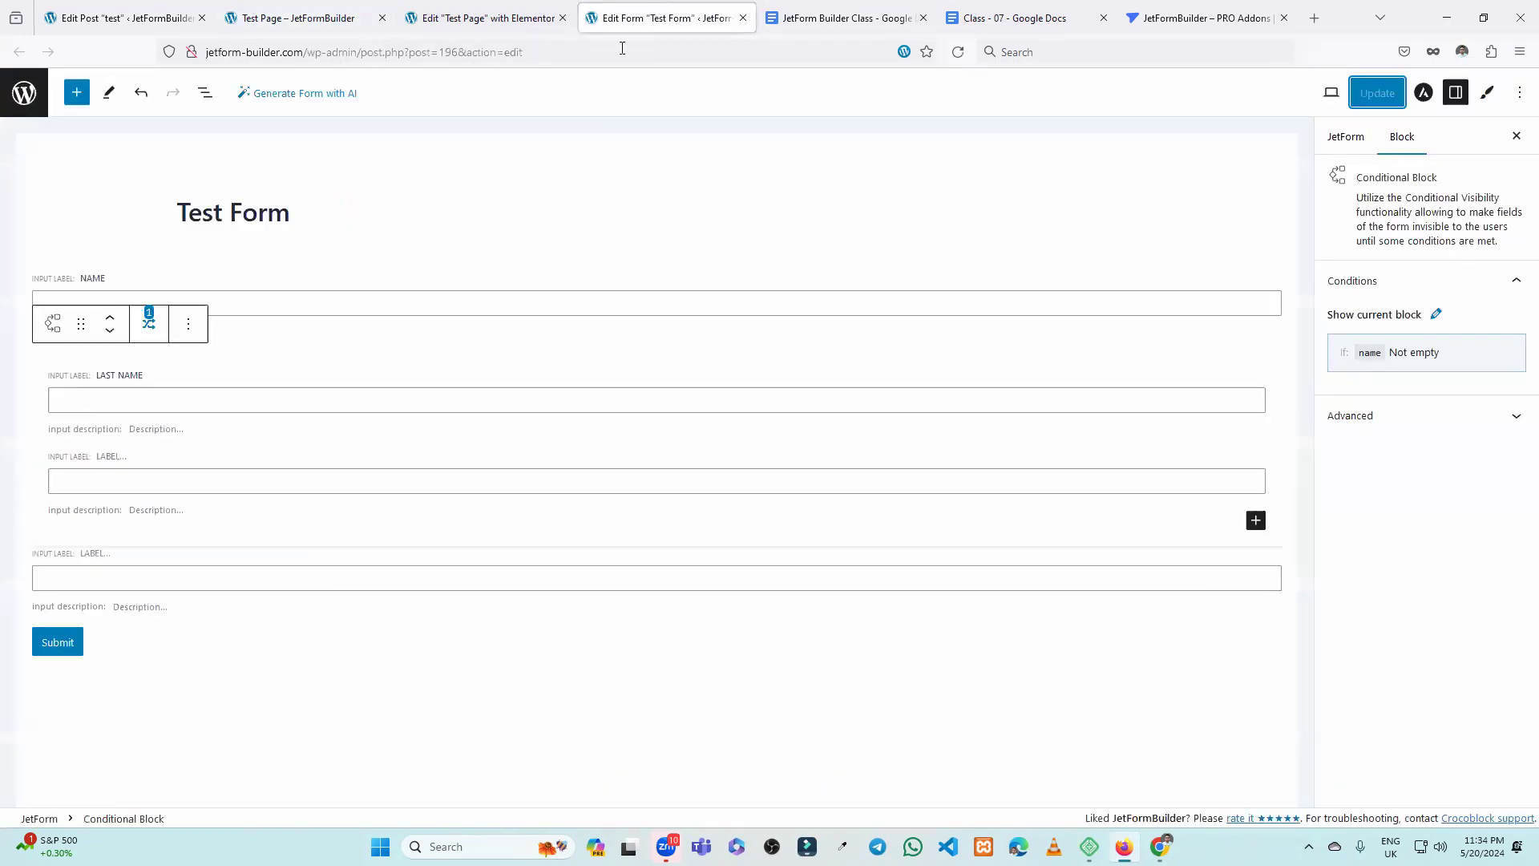
Change the conditional block's operator to Equal with comparison value 2, apply it and update the form.
{"action": "left_click", "coordinate": [148, 322]}
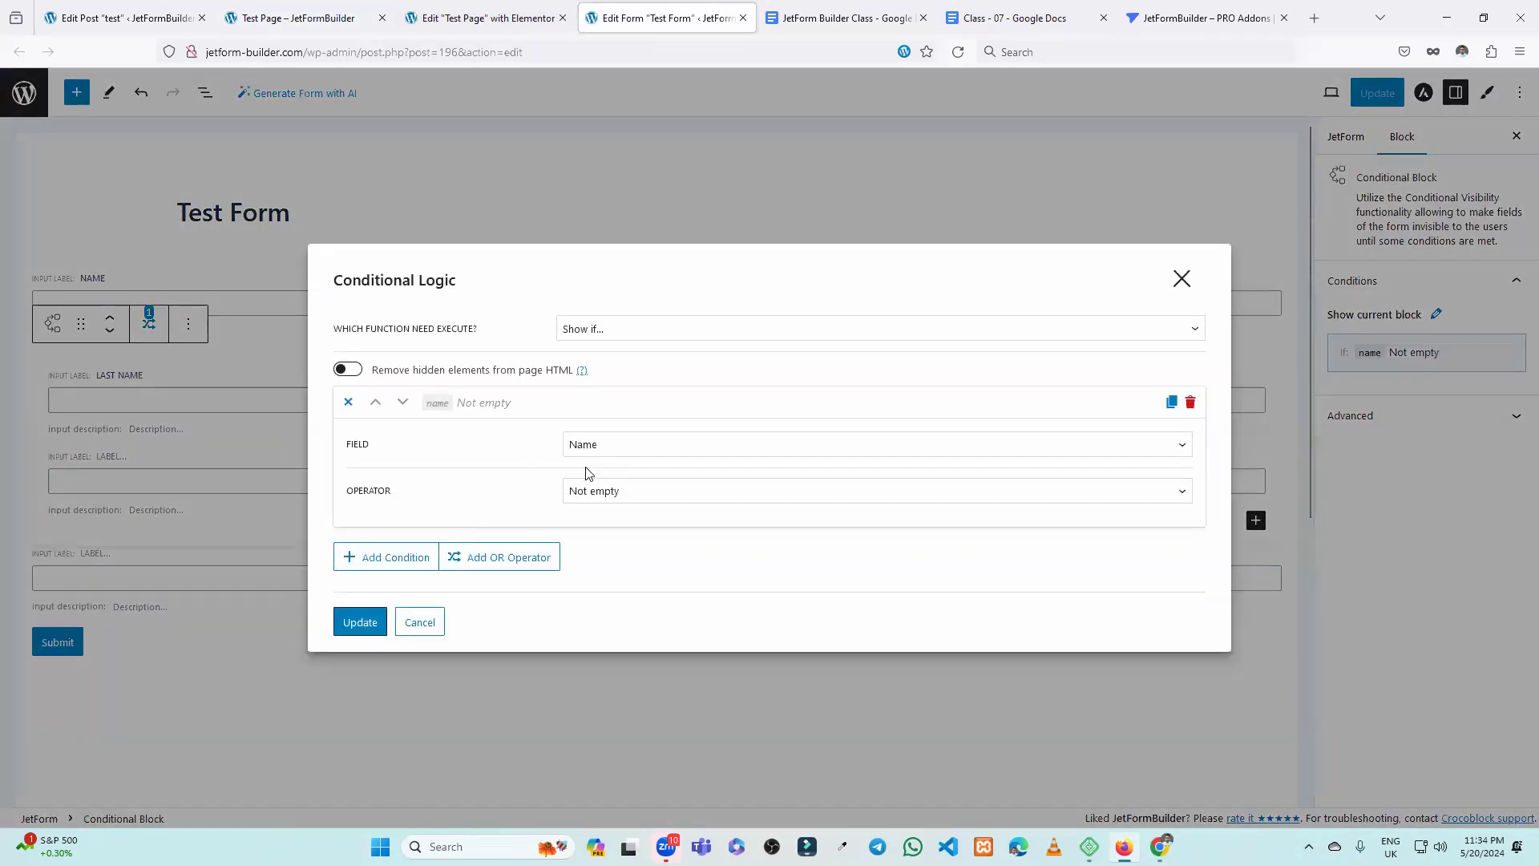
{"action": "left_click", "coordinate": [591, 492]}
{"action": "left_click", "coordinate": [630, 182]}
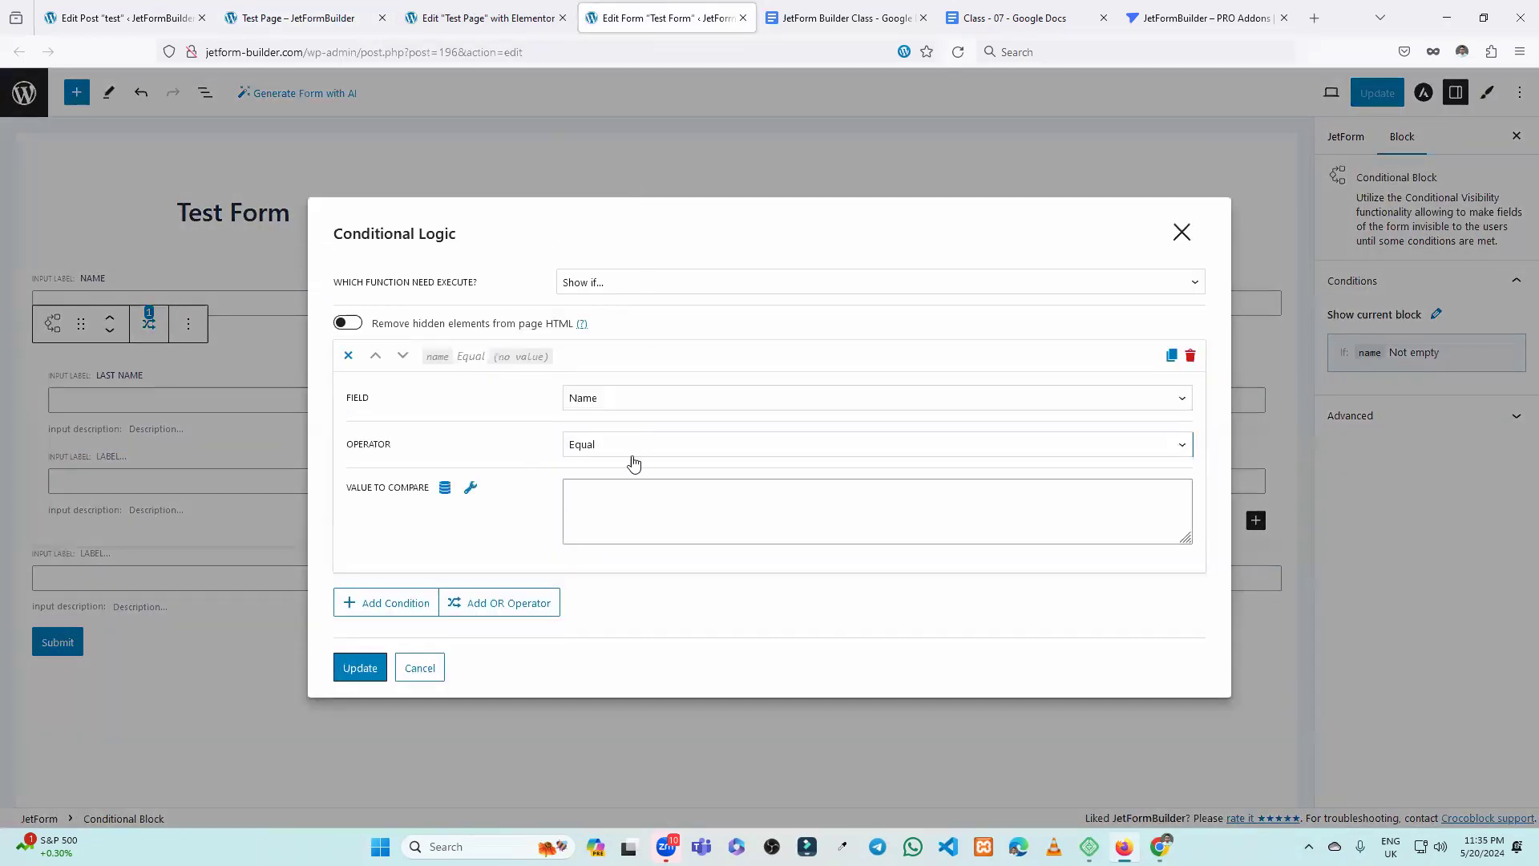
{"action": "left_click", "coordinate": [616, 503]}
{"action": "type", "text": "2"}
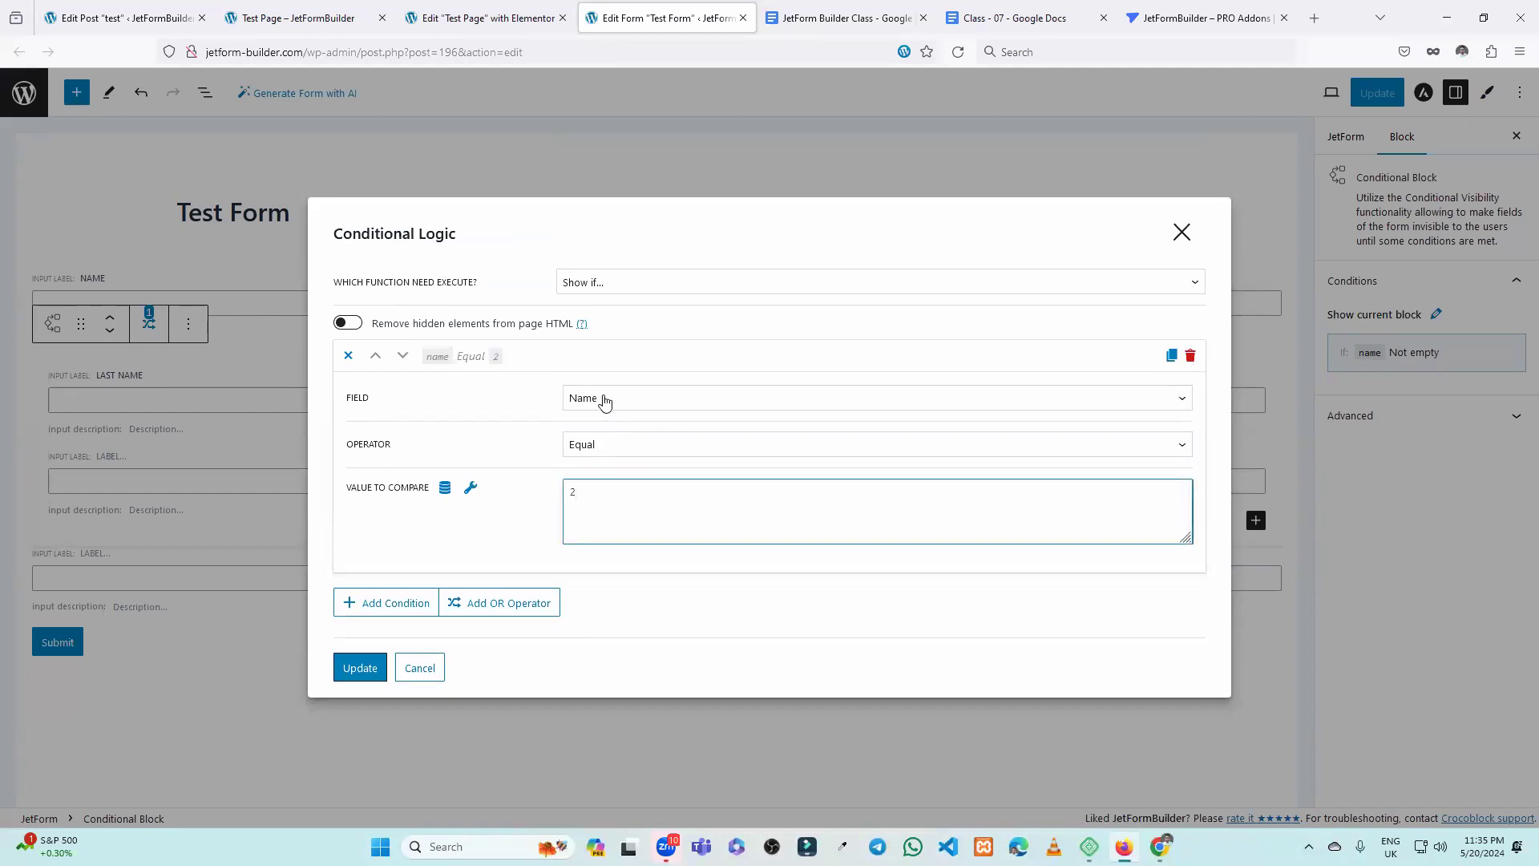
{"action": "left_click", "coordinate": [360, 668]}
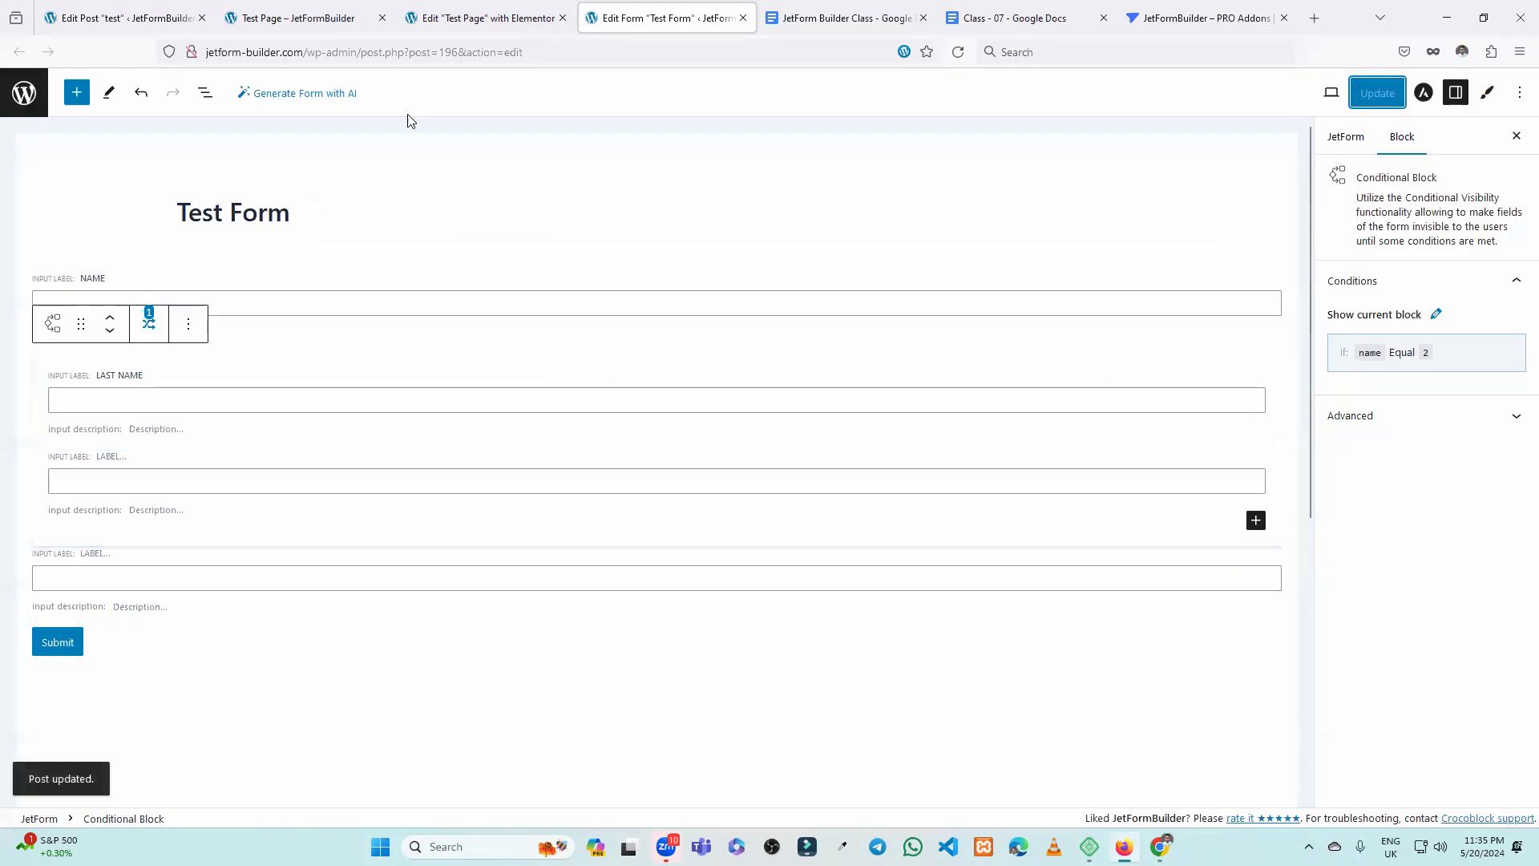
Reload the Test Page and test the Equal condition by entering "ghgf" in the Name field, replacing it with 2, and clearing it.
{"action": "left_click", "coordinate": [306, 18]}
{"action": "left_click", "coordinate": [958, 52]}
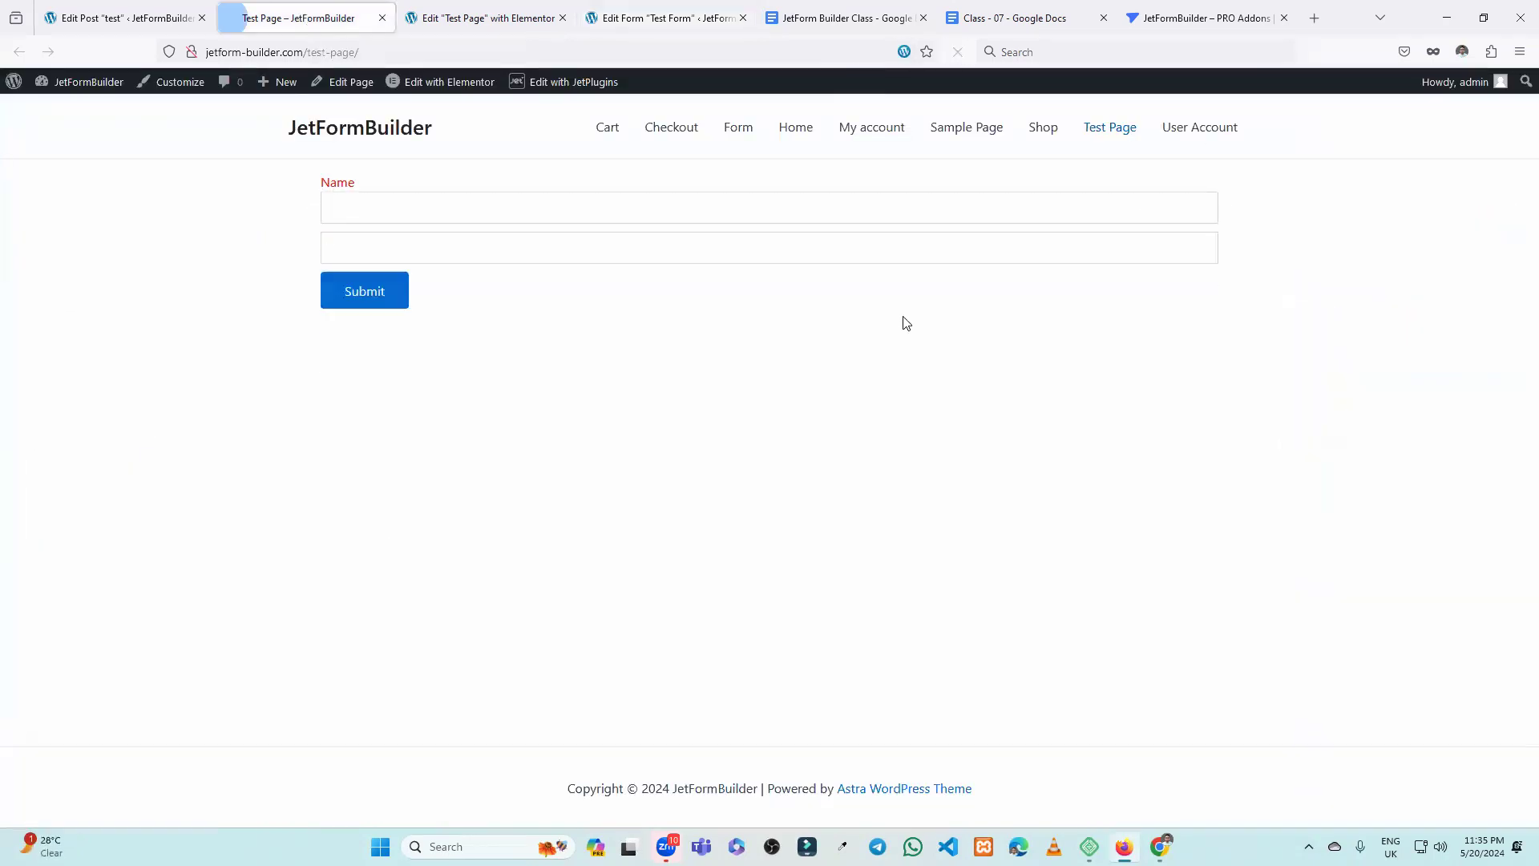
{"action": "left_click", "coordinate": [460, 202]}
{"action": "type", "text": "ghdf"}
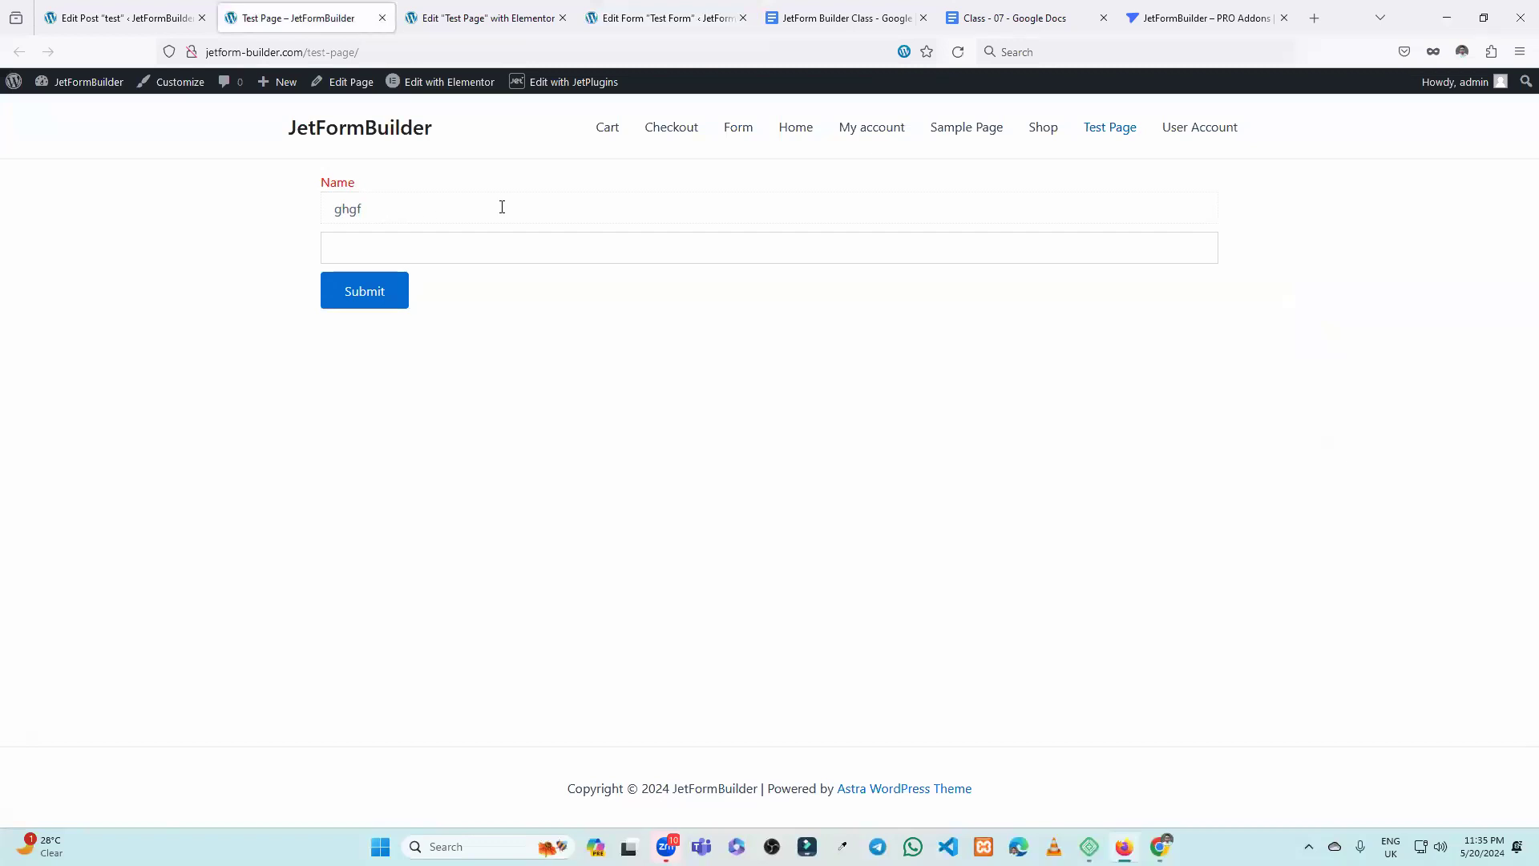
{"action": "key", "text": "BackSpace"}
{"action": "key", "text": "BackSpace"}
{"action": "key", "text": "BackSpace"}
{"action": "key", "text": "BackSpace"}
{"action": "type", "text": "2"}
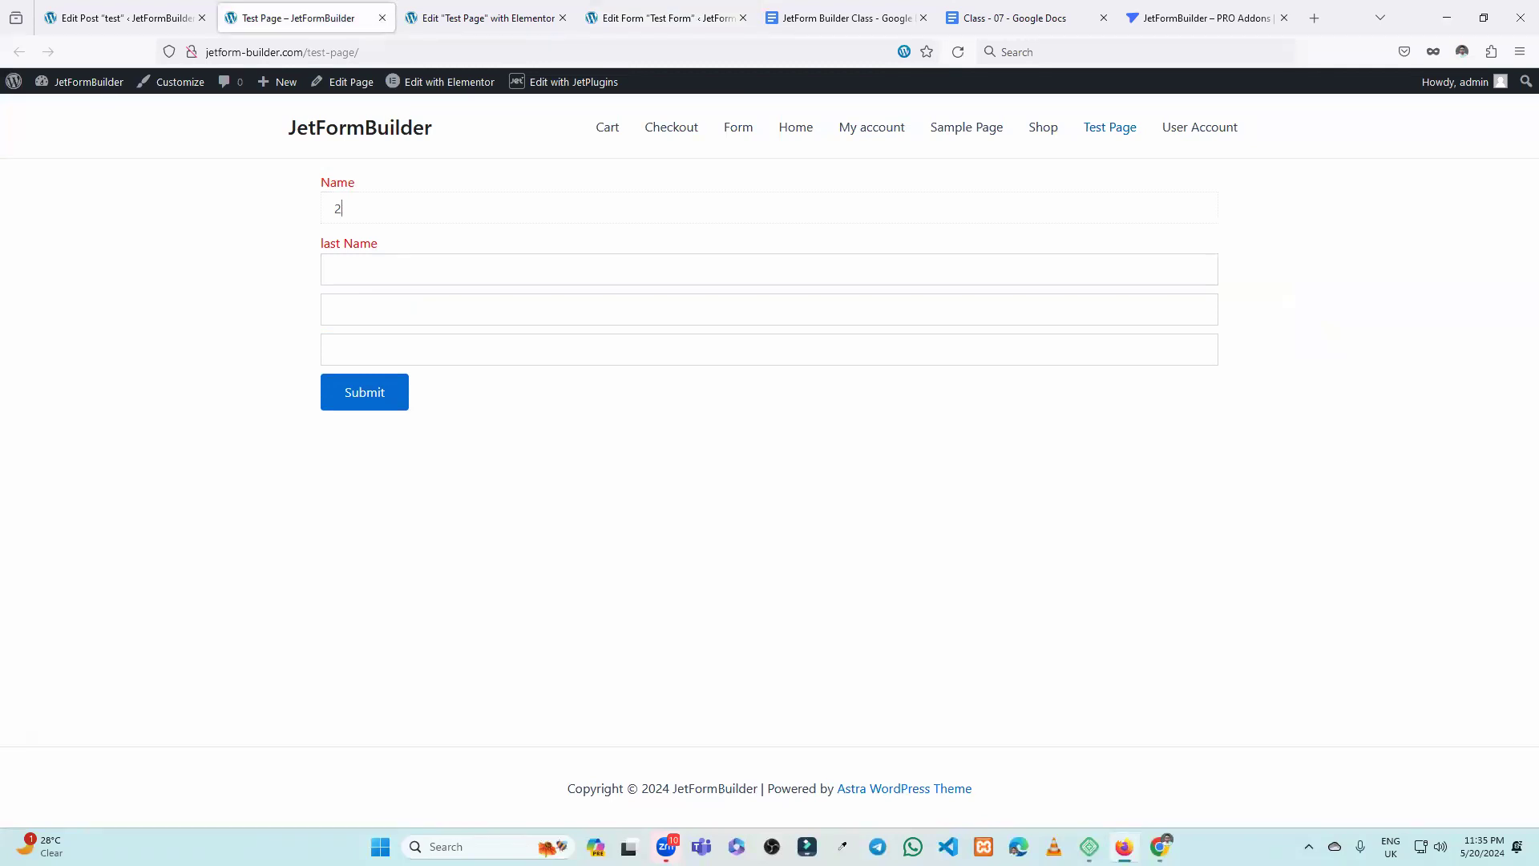
{"action": "key", "text": "BackSpace"}
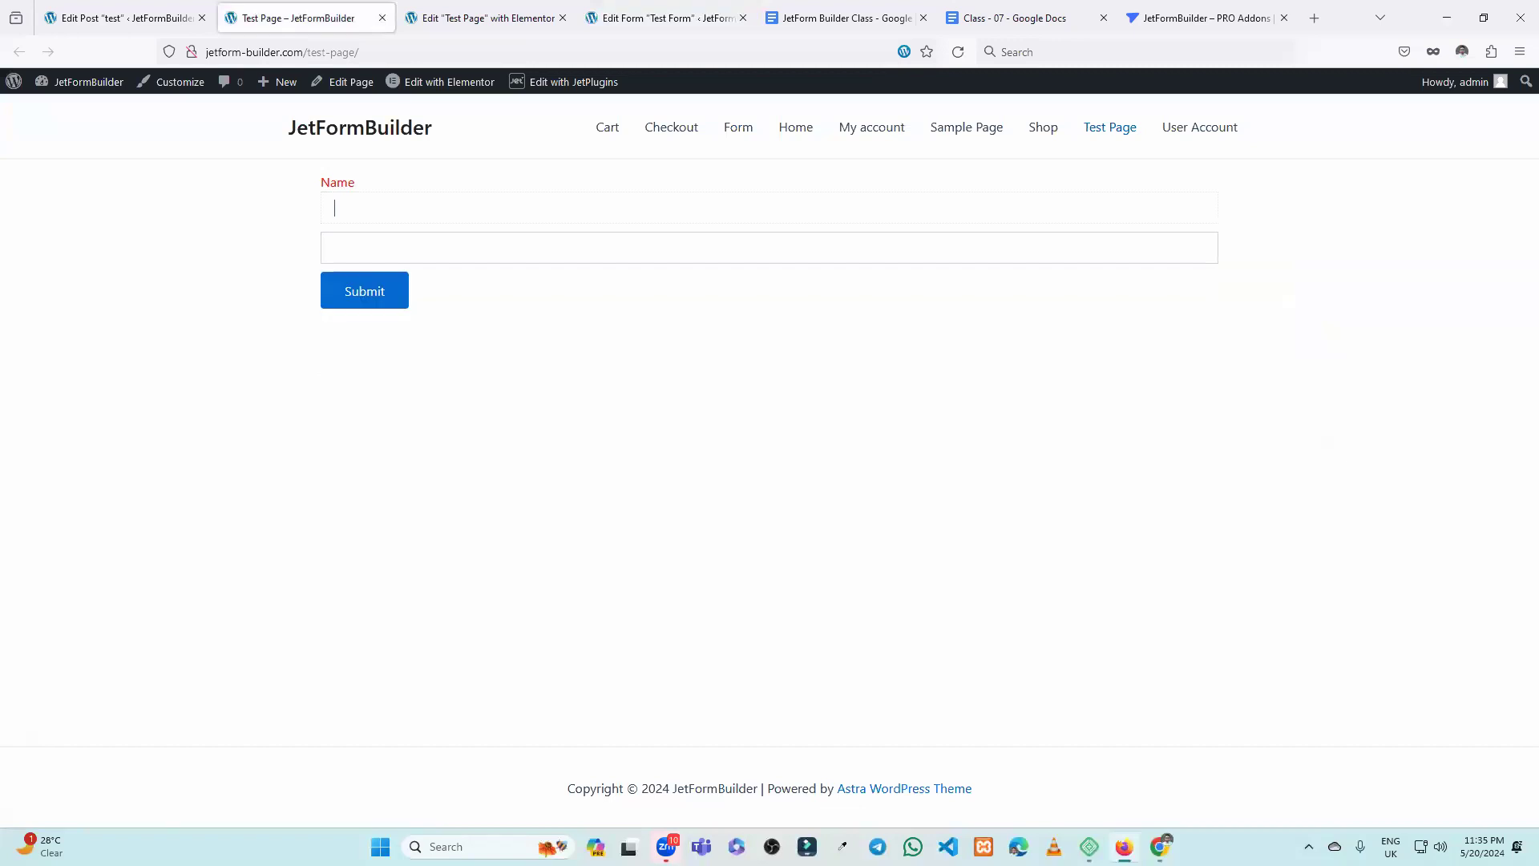
Back in the Test Form editor, try the Contain text operator in the block's conditional logic and close it without applying.
{"action": "left_click", "coordinate": [659, 11]}
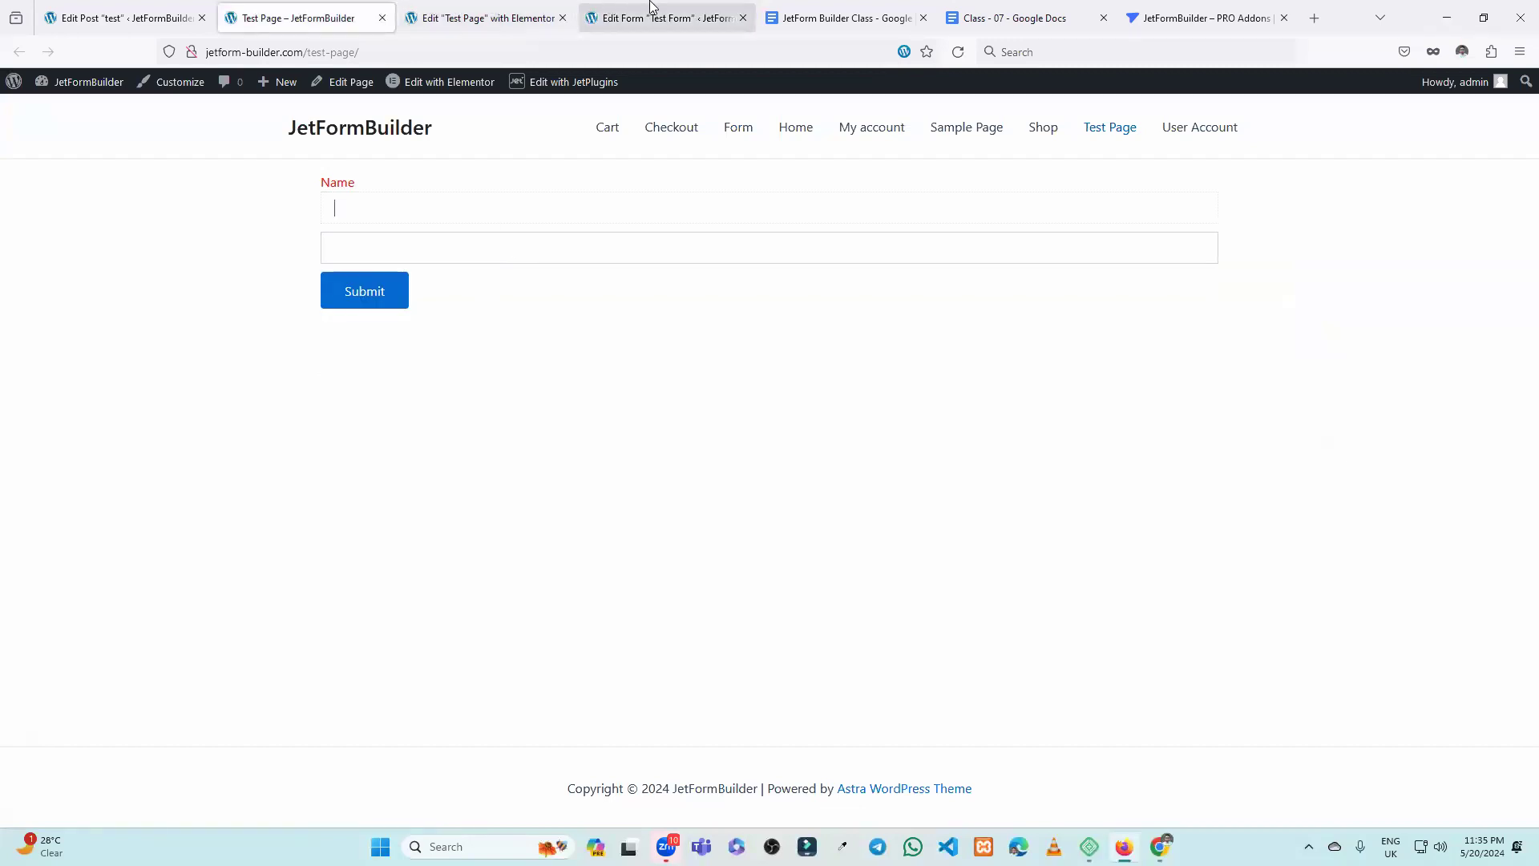
{"action": "left_click", "coordinate": [148, 331]}
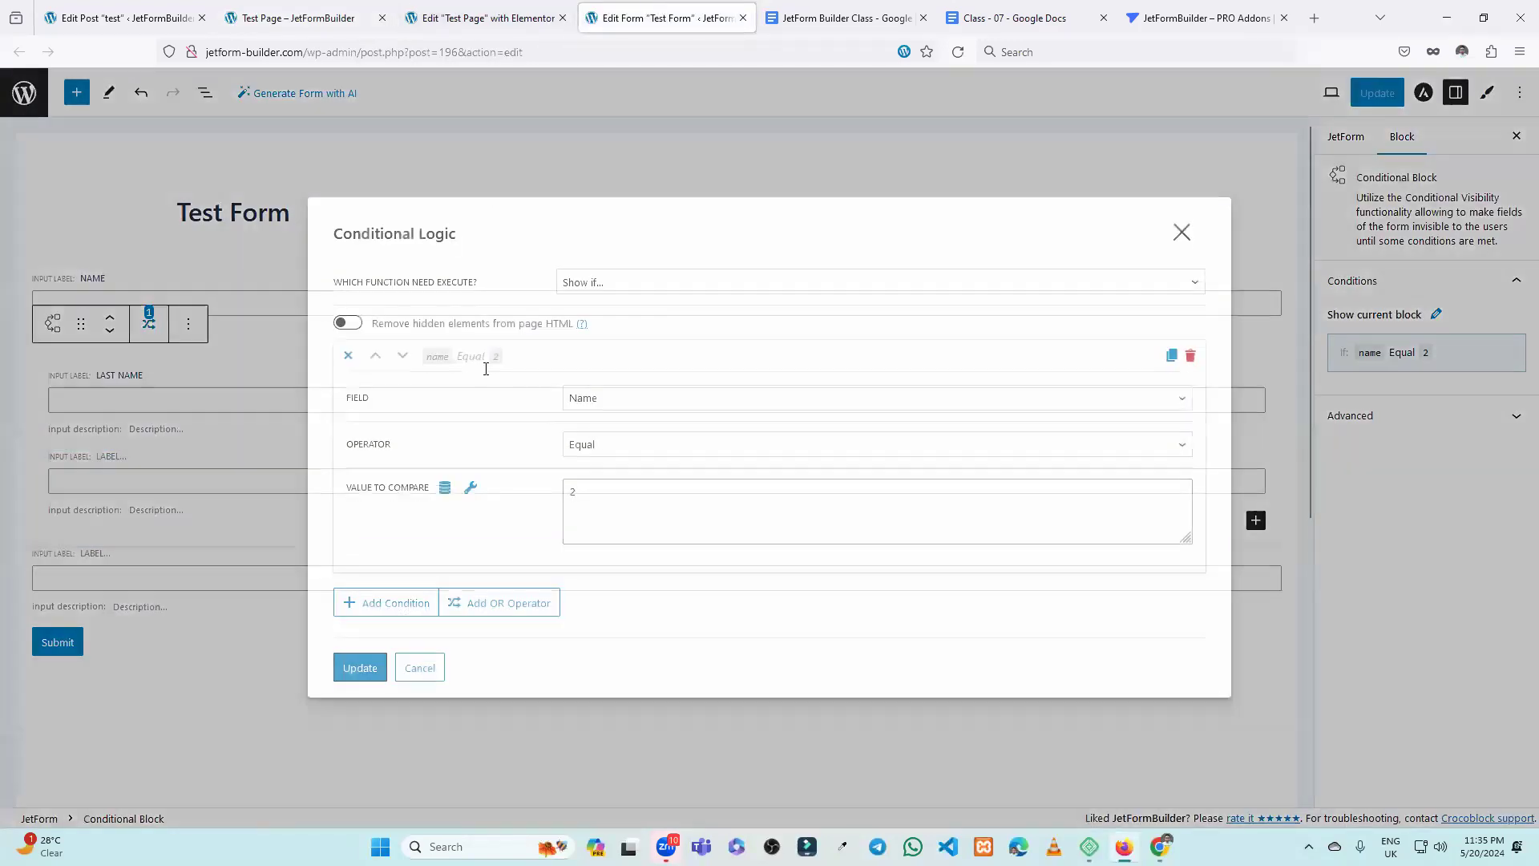
{"action": "left_click", "coordinate": [622, 448]}
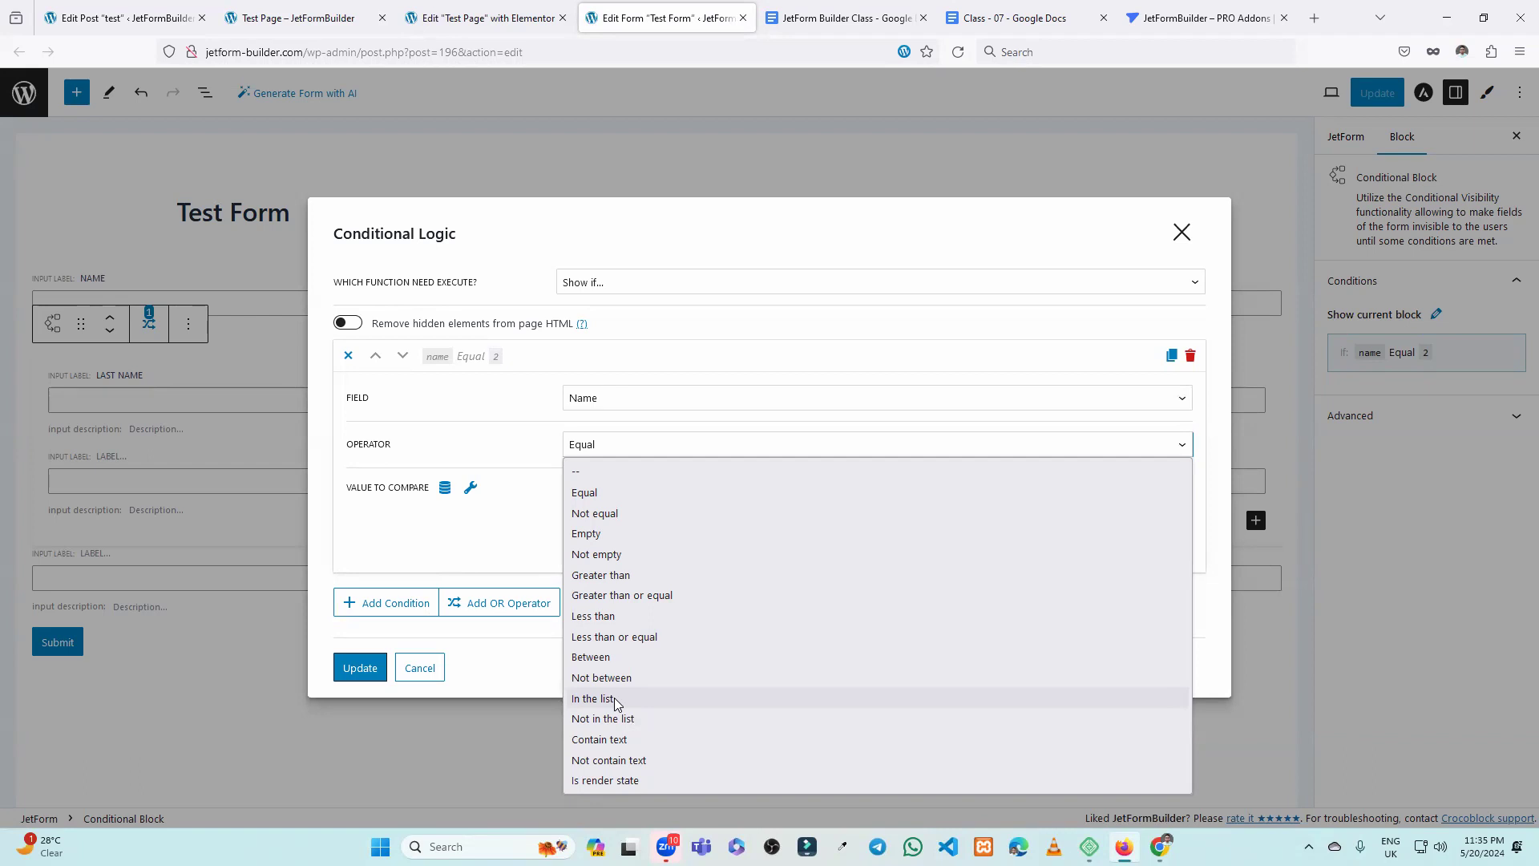
{"action": "left_click", "coordinate": [616, 739]}
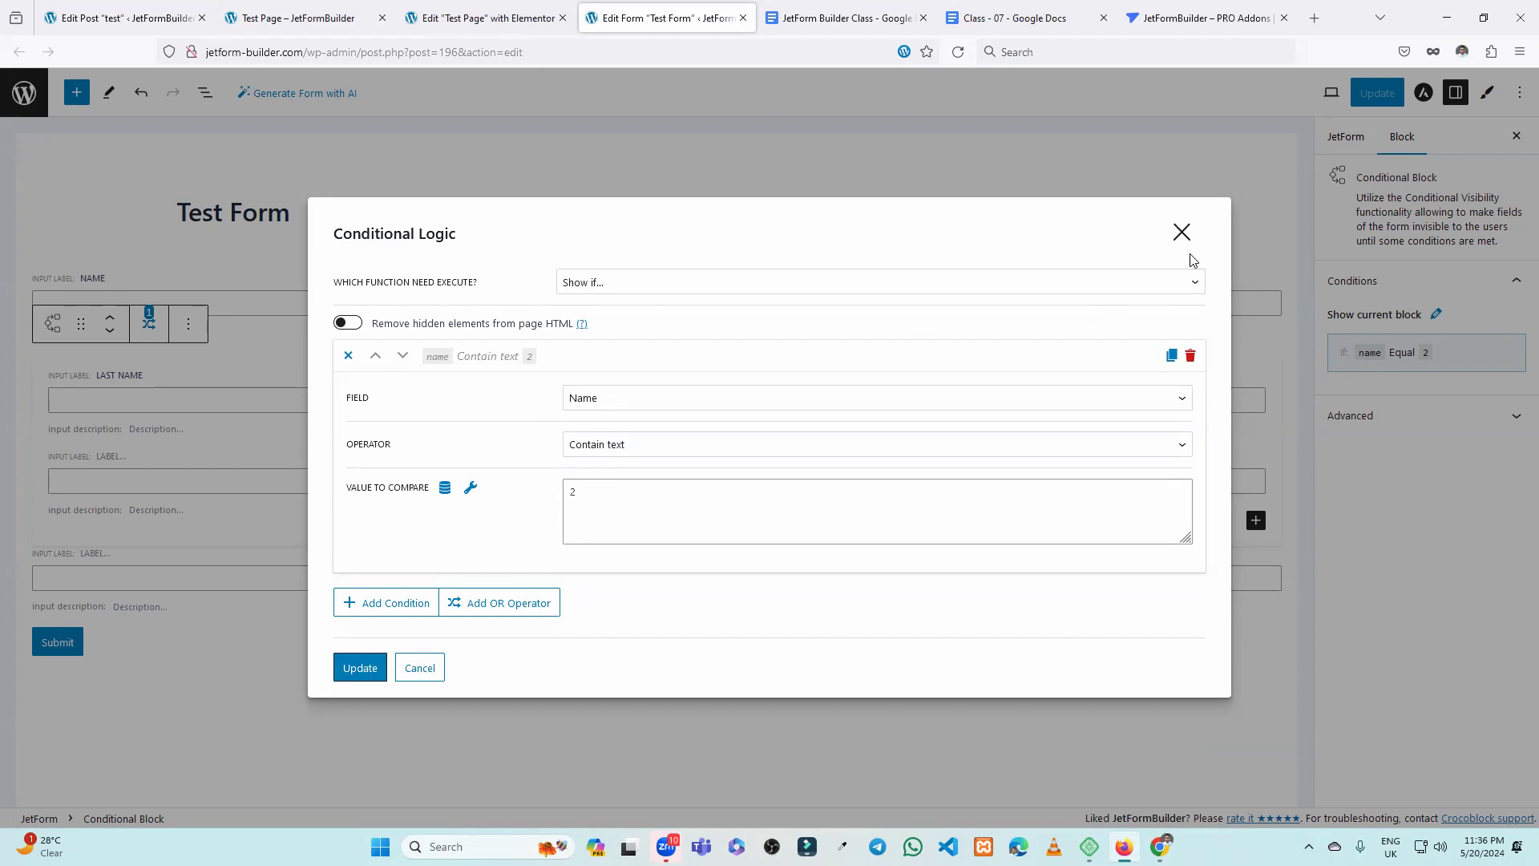
{"action": "left_click", "coordinate": [1182, 232]}
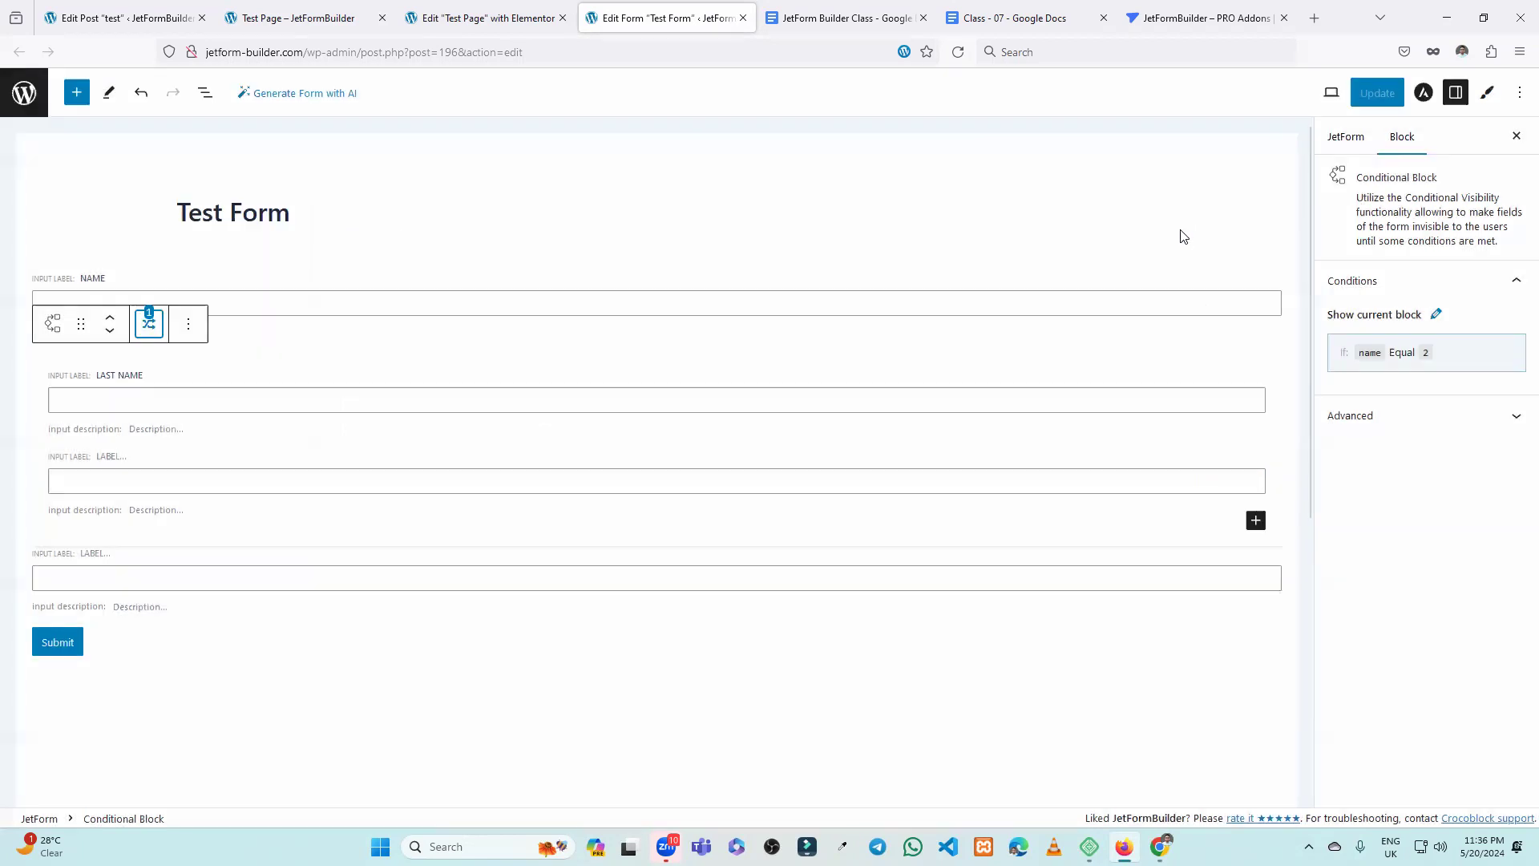
Try the Is render state operator with DEFAULT.STATE, remove the state, and close the conditional logic without applying.
{"action": "left_click", "coordinate": [149, 323]}
{"action": "left_click", "coordinate": [609, 446]}
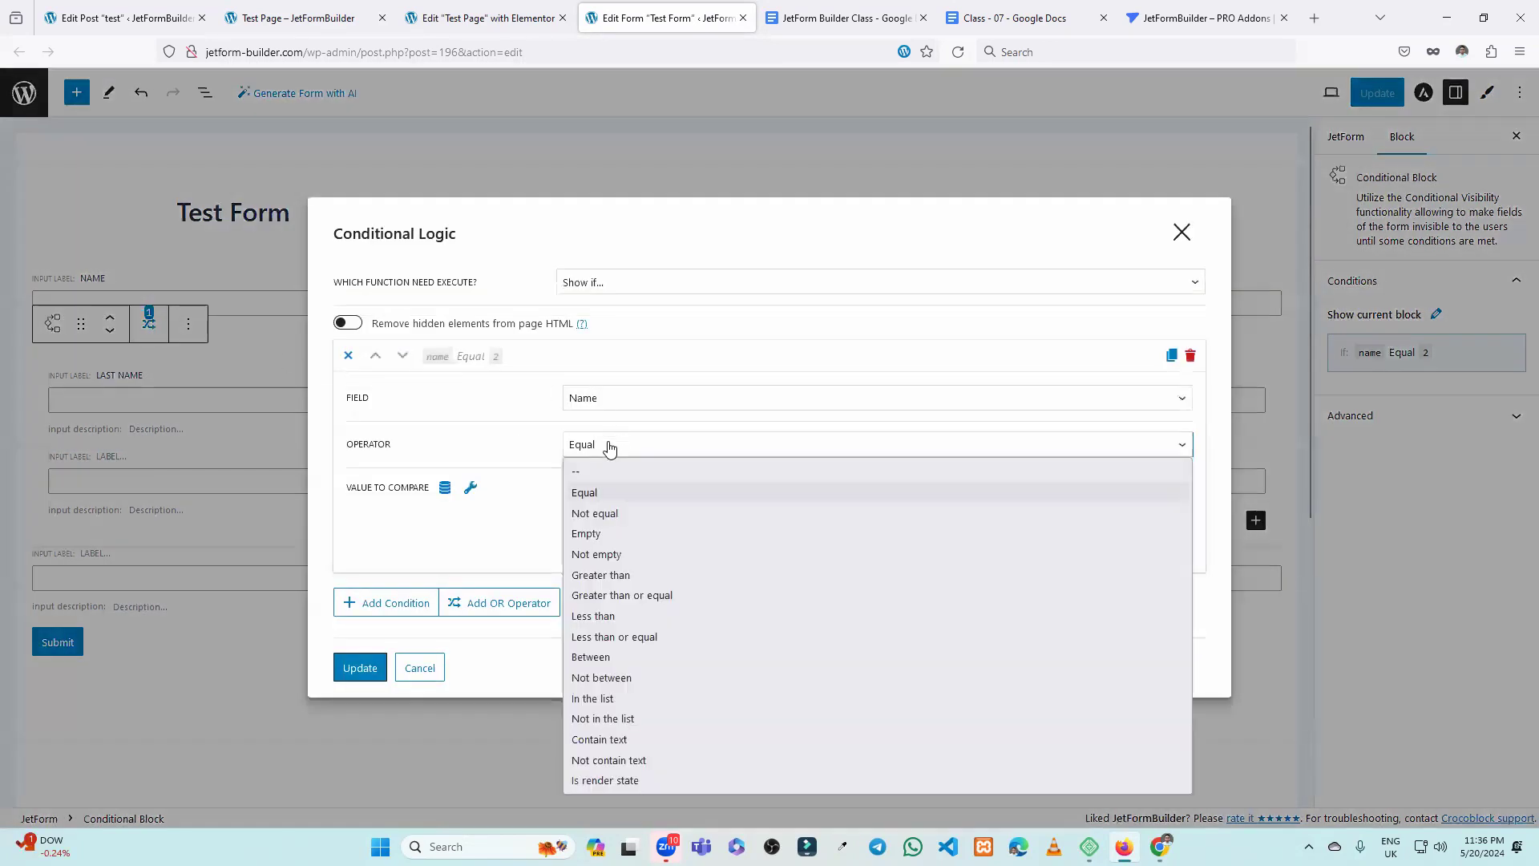
{"action": "left_click", "coordinate": [625, 781]}
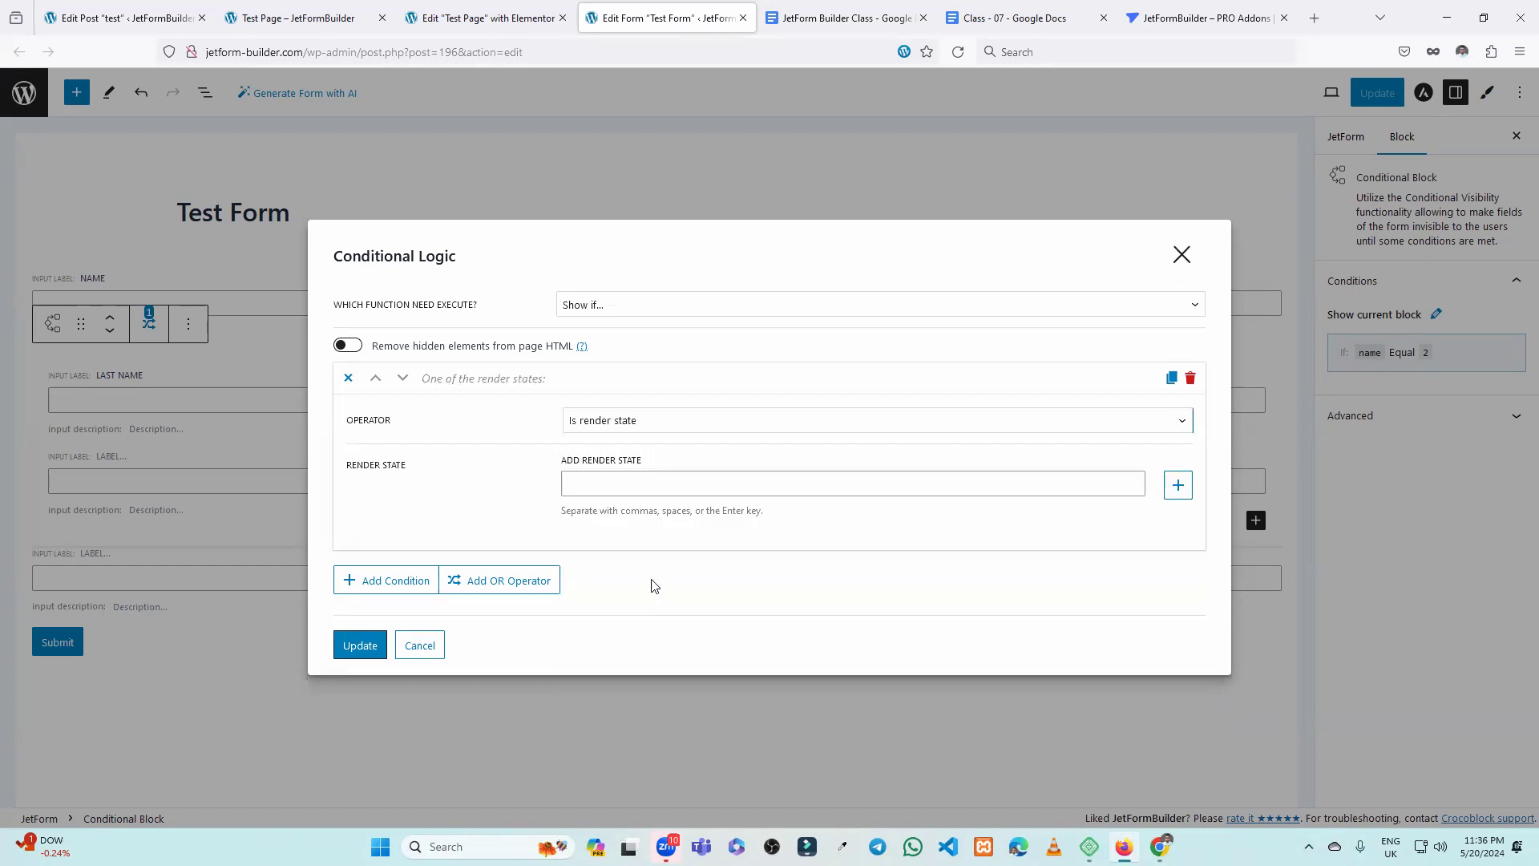
{"action": "left_click", "coordinate": [602, 481]}
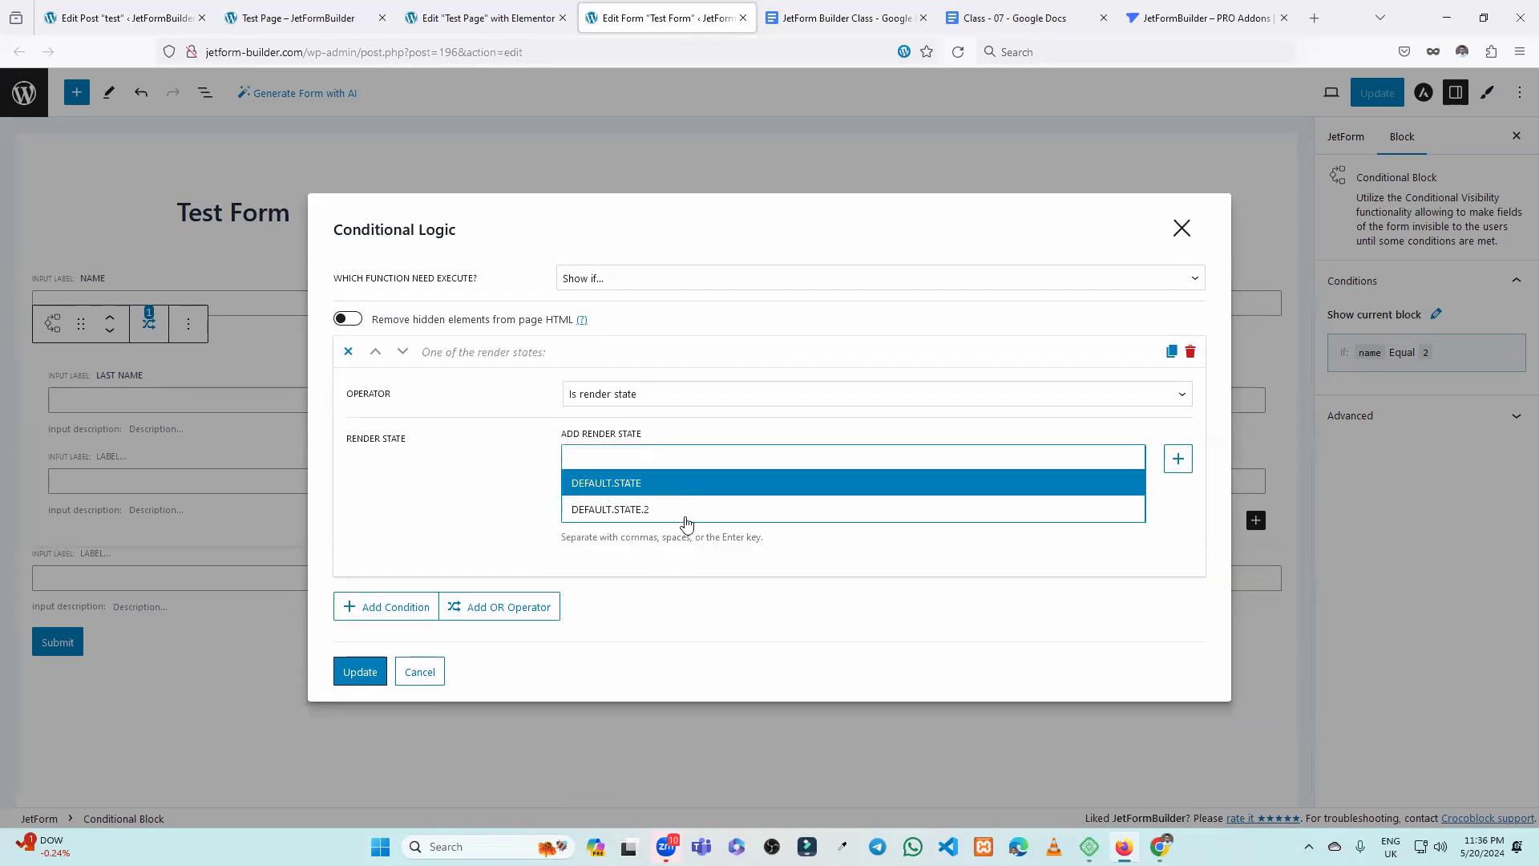
{"action": "left_click", "coordinate": [467, 513]}
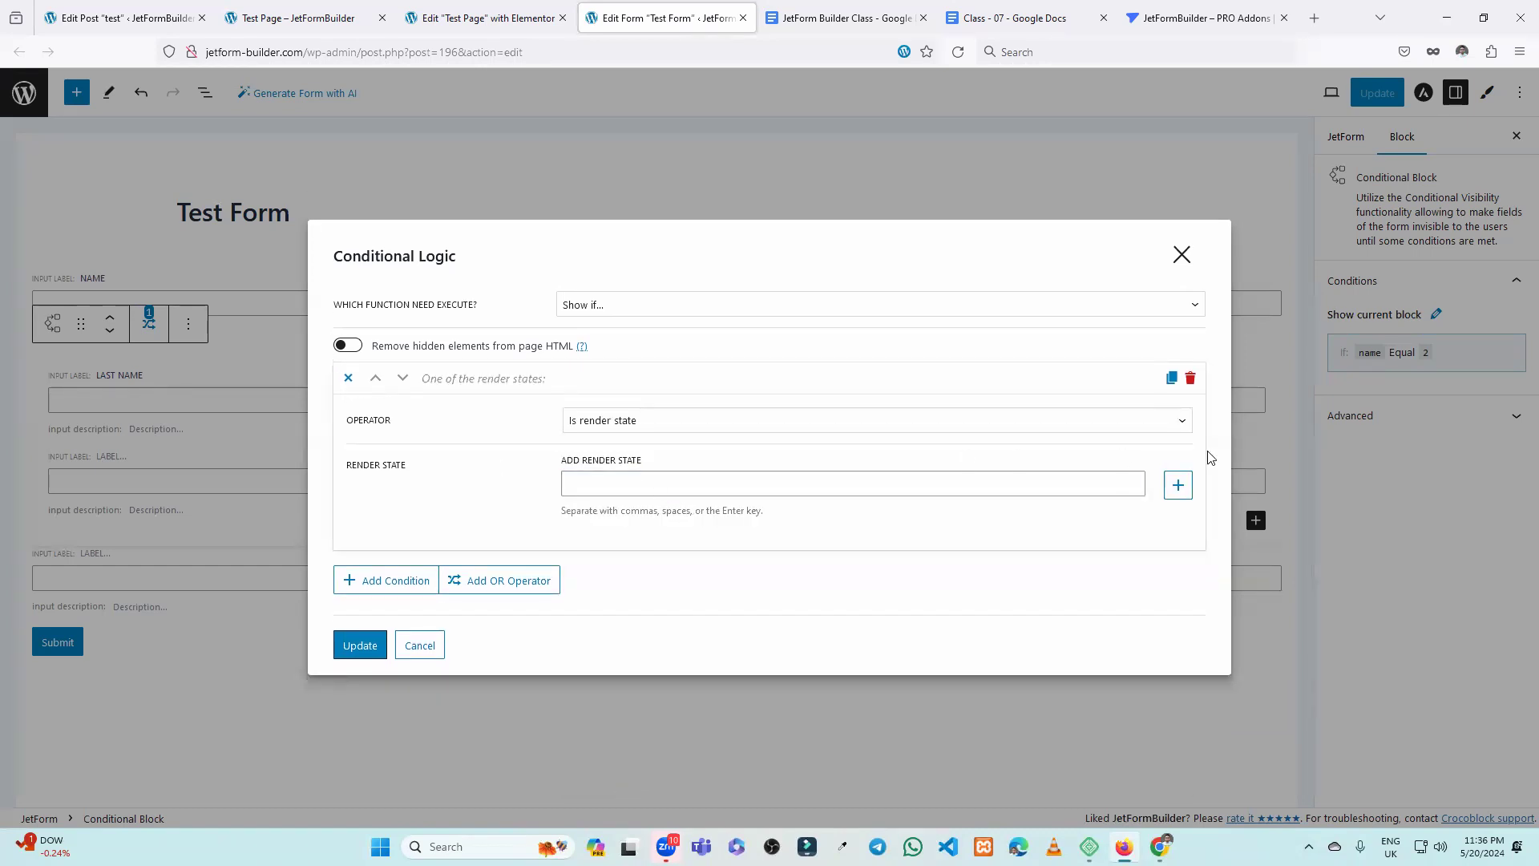
{"action": "left_click", "coordinate": [665, 483]}
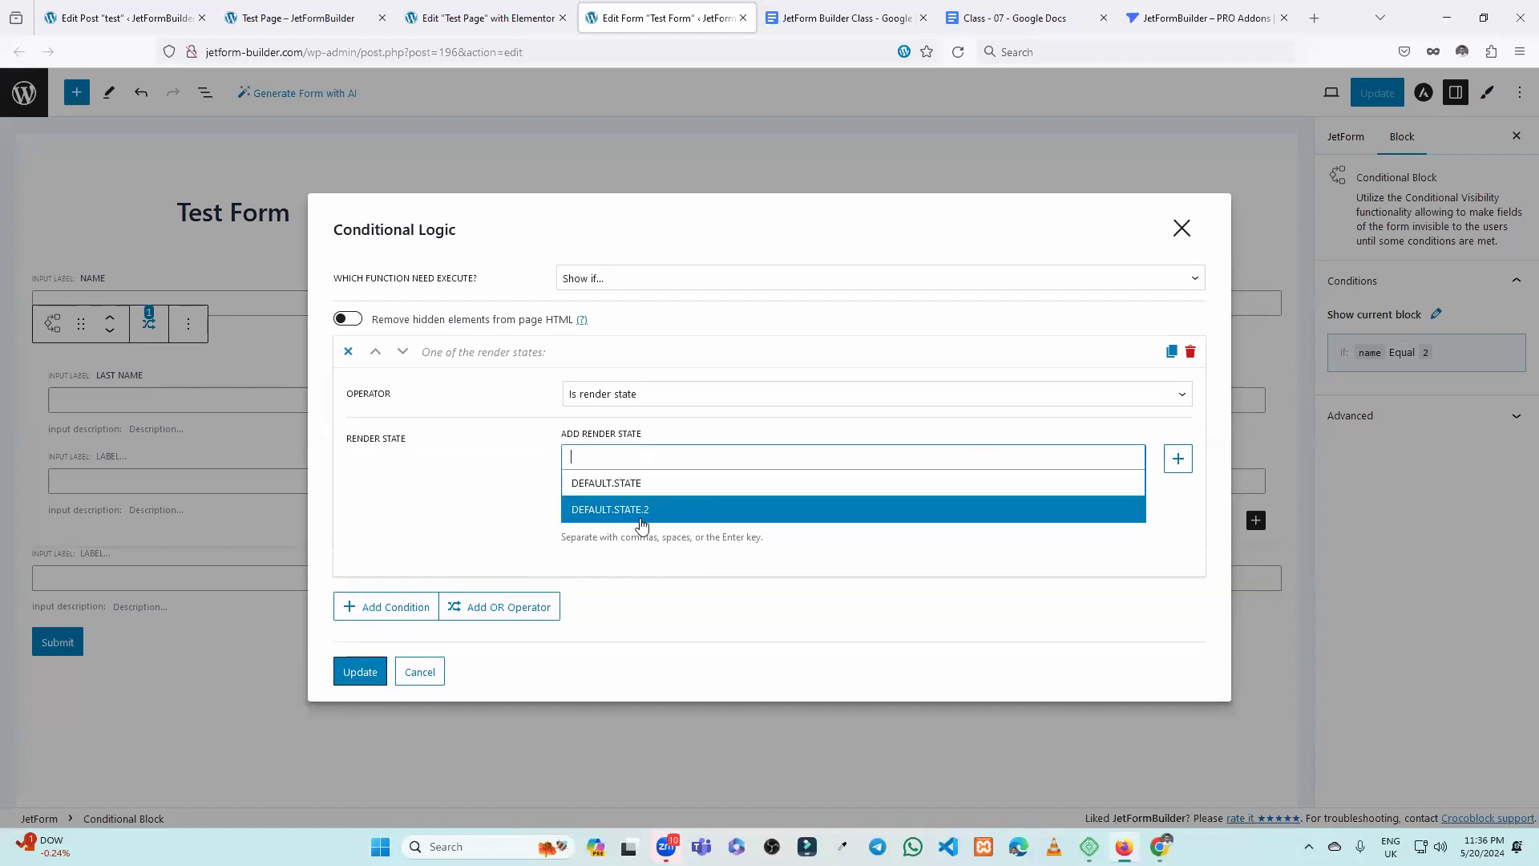
{"action": "left_click", "coordinate": [645, 485]}
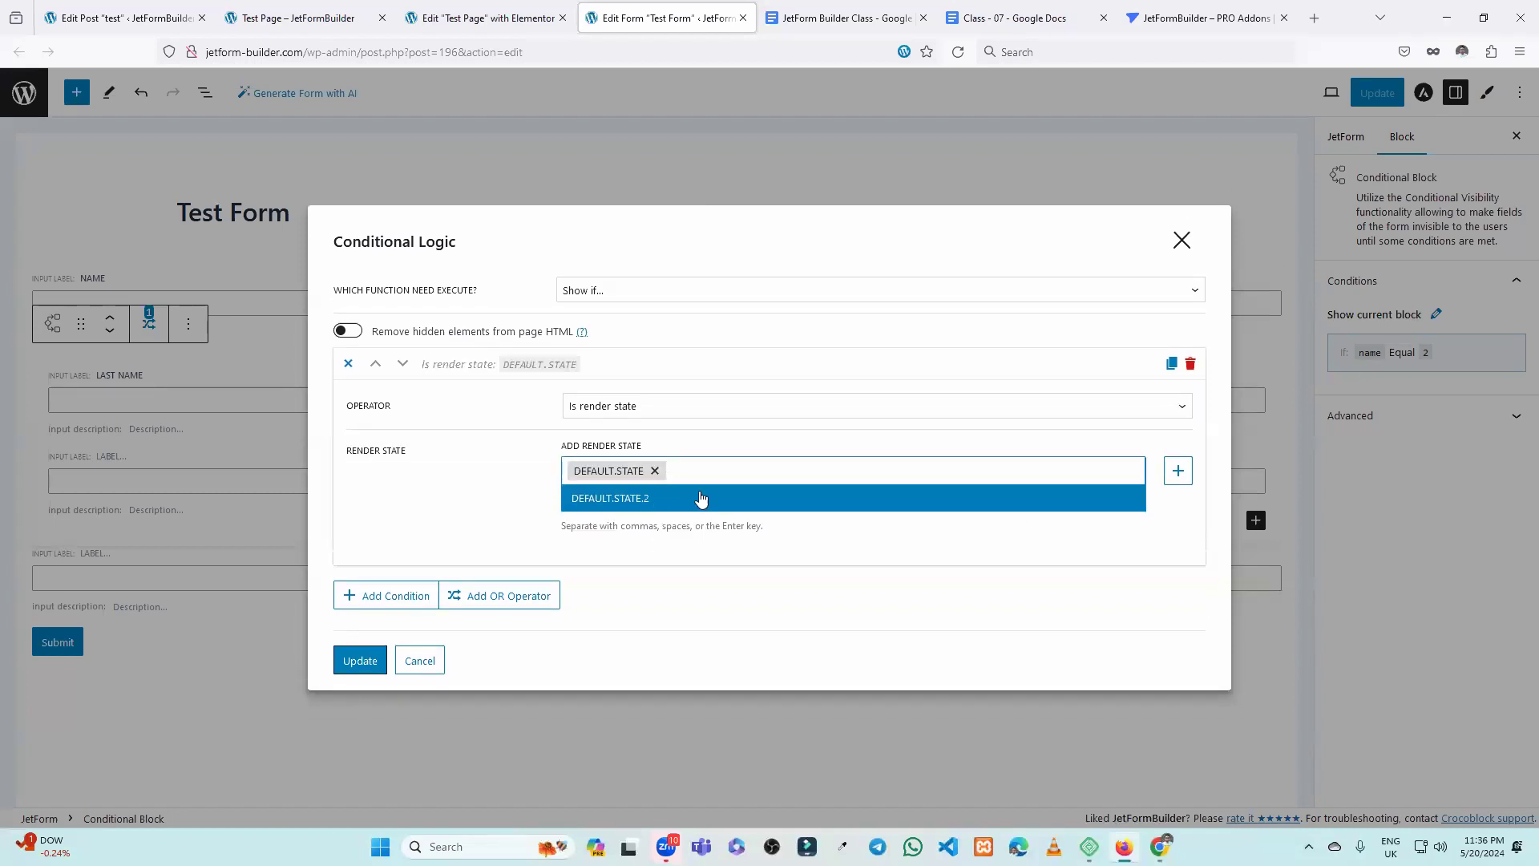
{"action": "left_click", "coordinate": [1178, 471]}
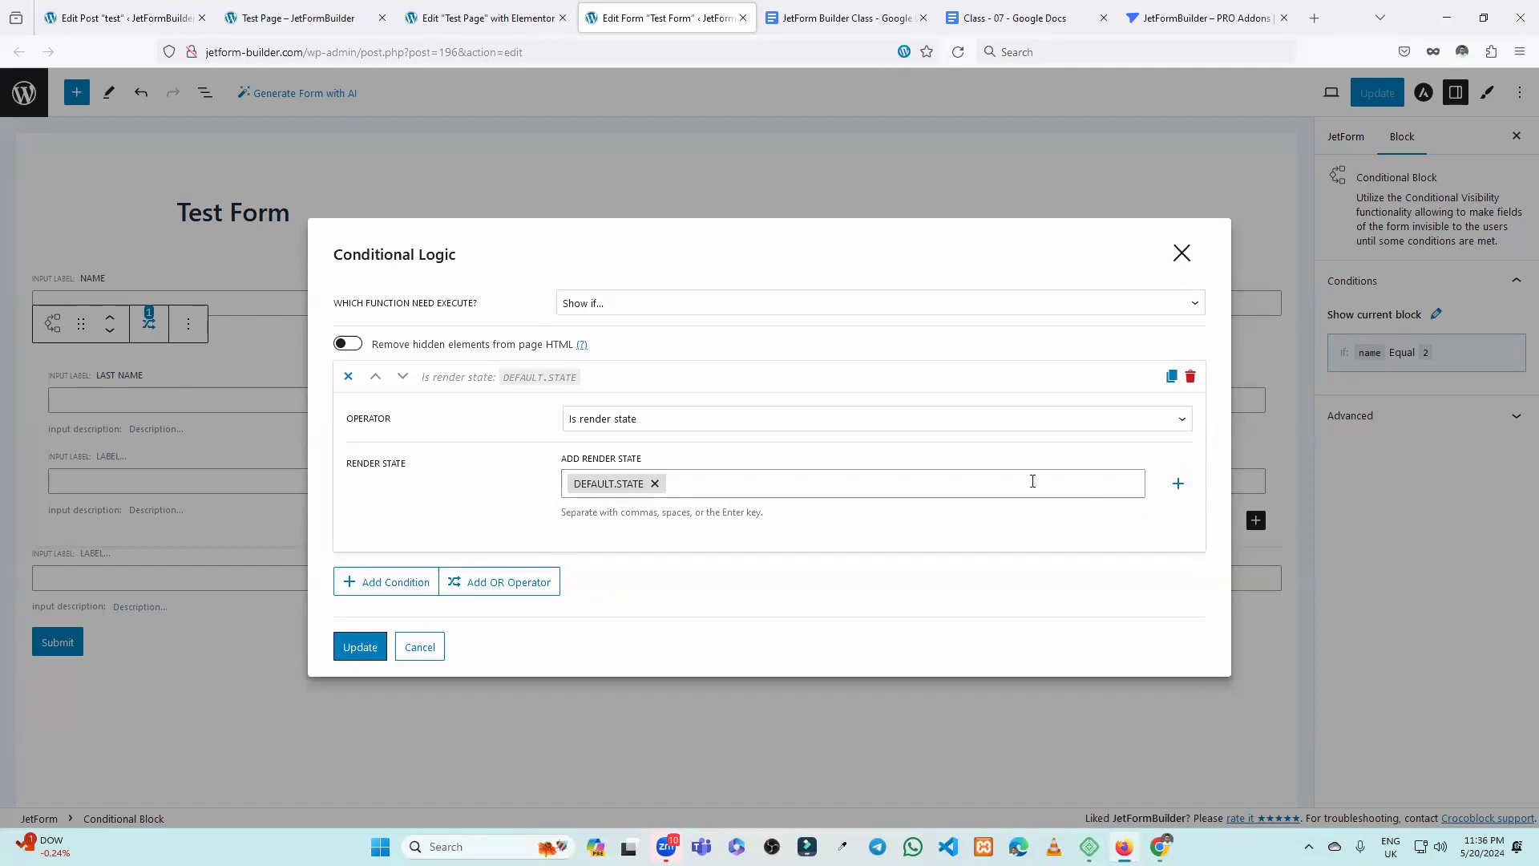
{"action": "left_click", "coordinate": [654, 485]}
{"action": "left_click", "coordinate": [484, 499]}
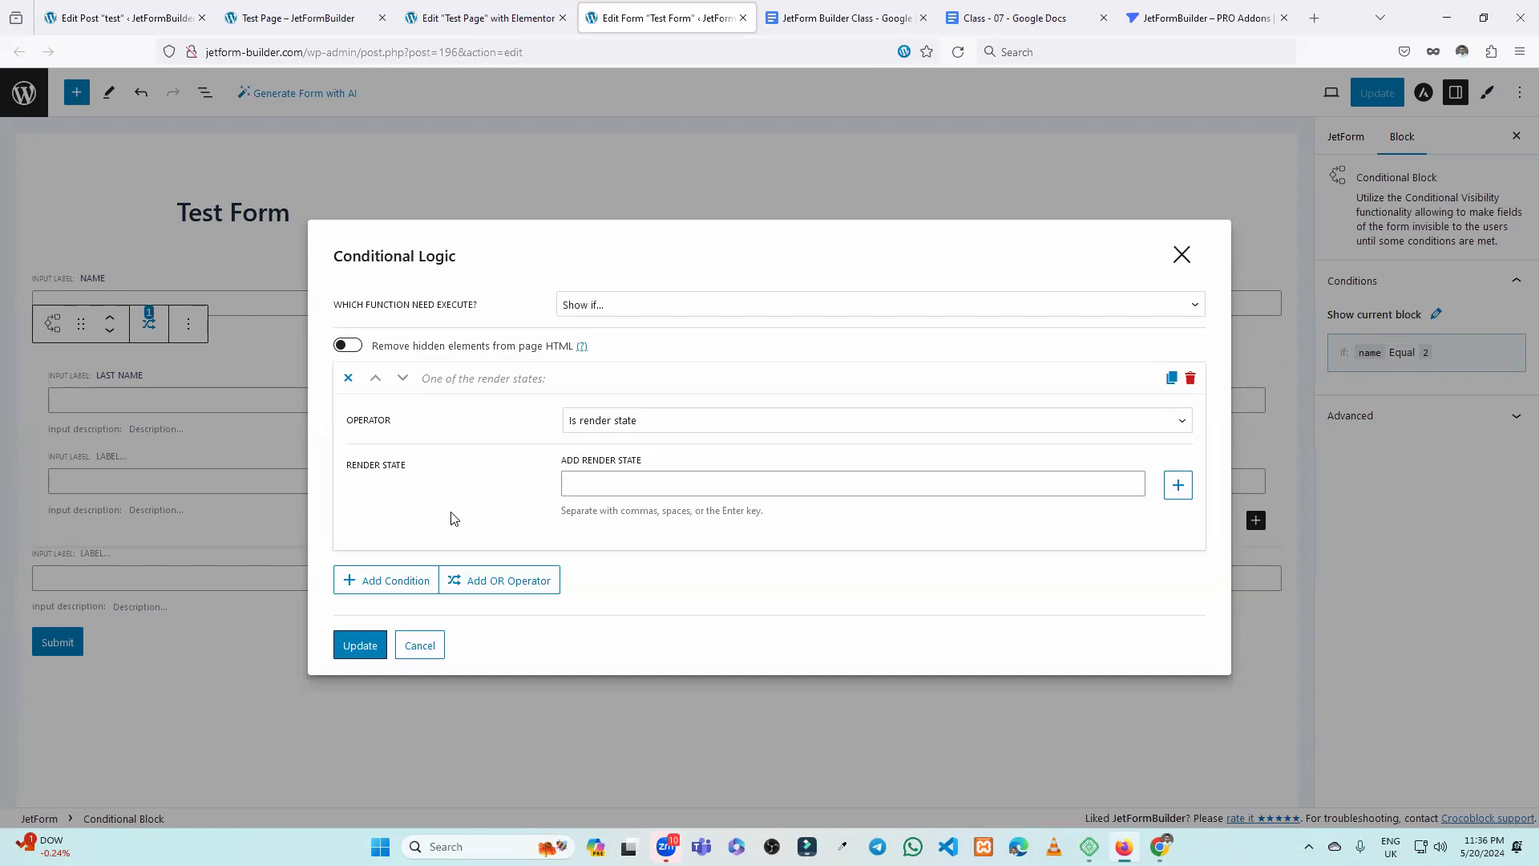
{"action": "left_click", "coordinate": [1182, 254]}
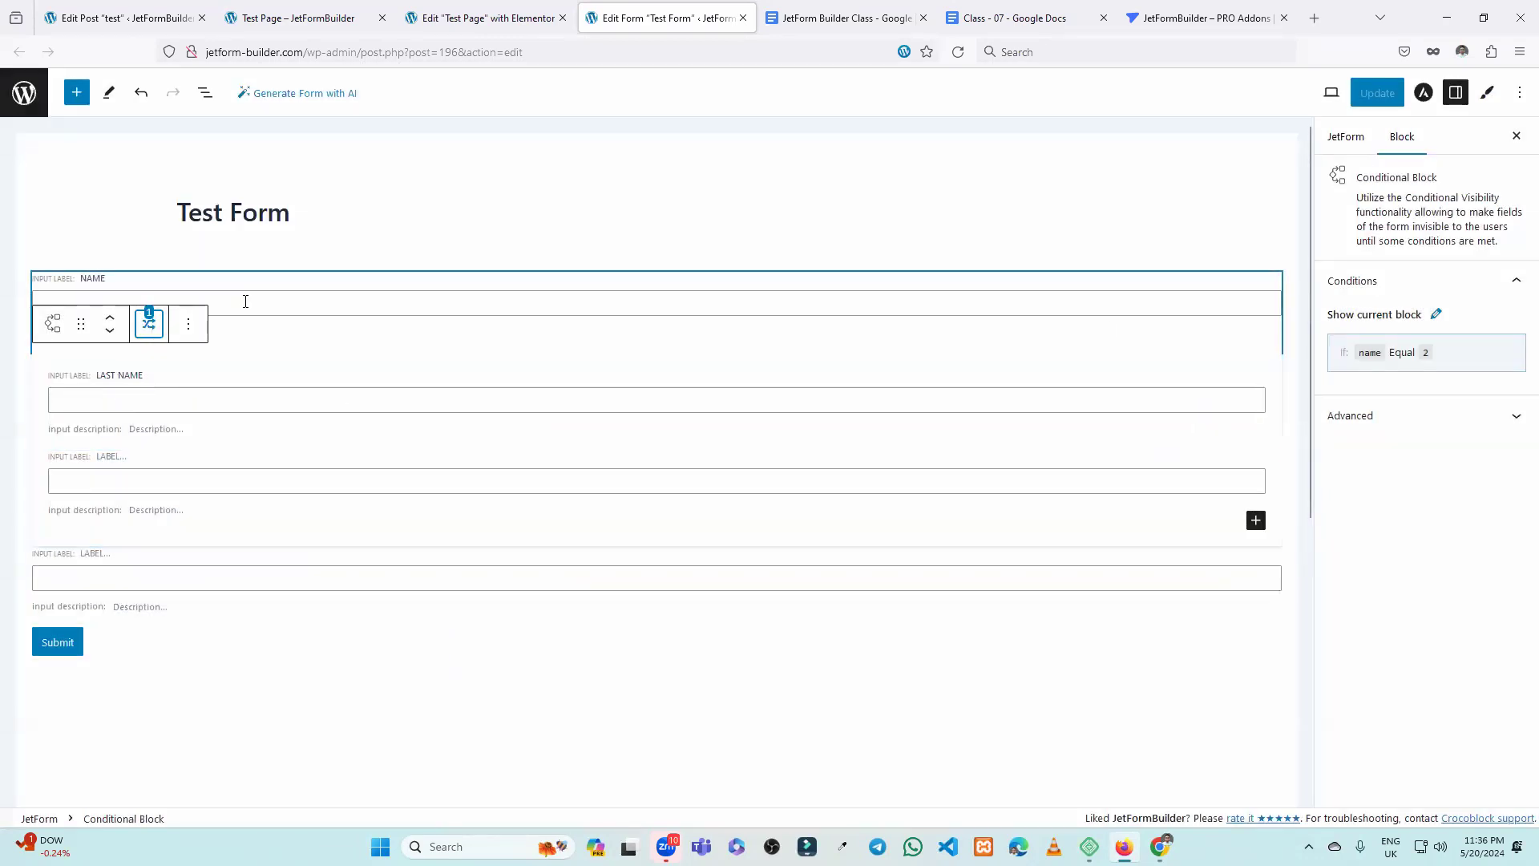
Add a Radio Field at the end of the form, below the Submit button.
{"action": "left_click", "coordinate": [268, 311]}
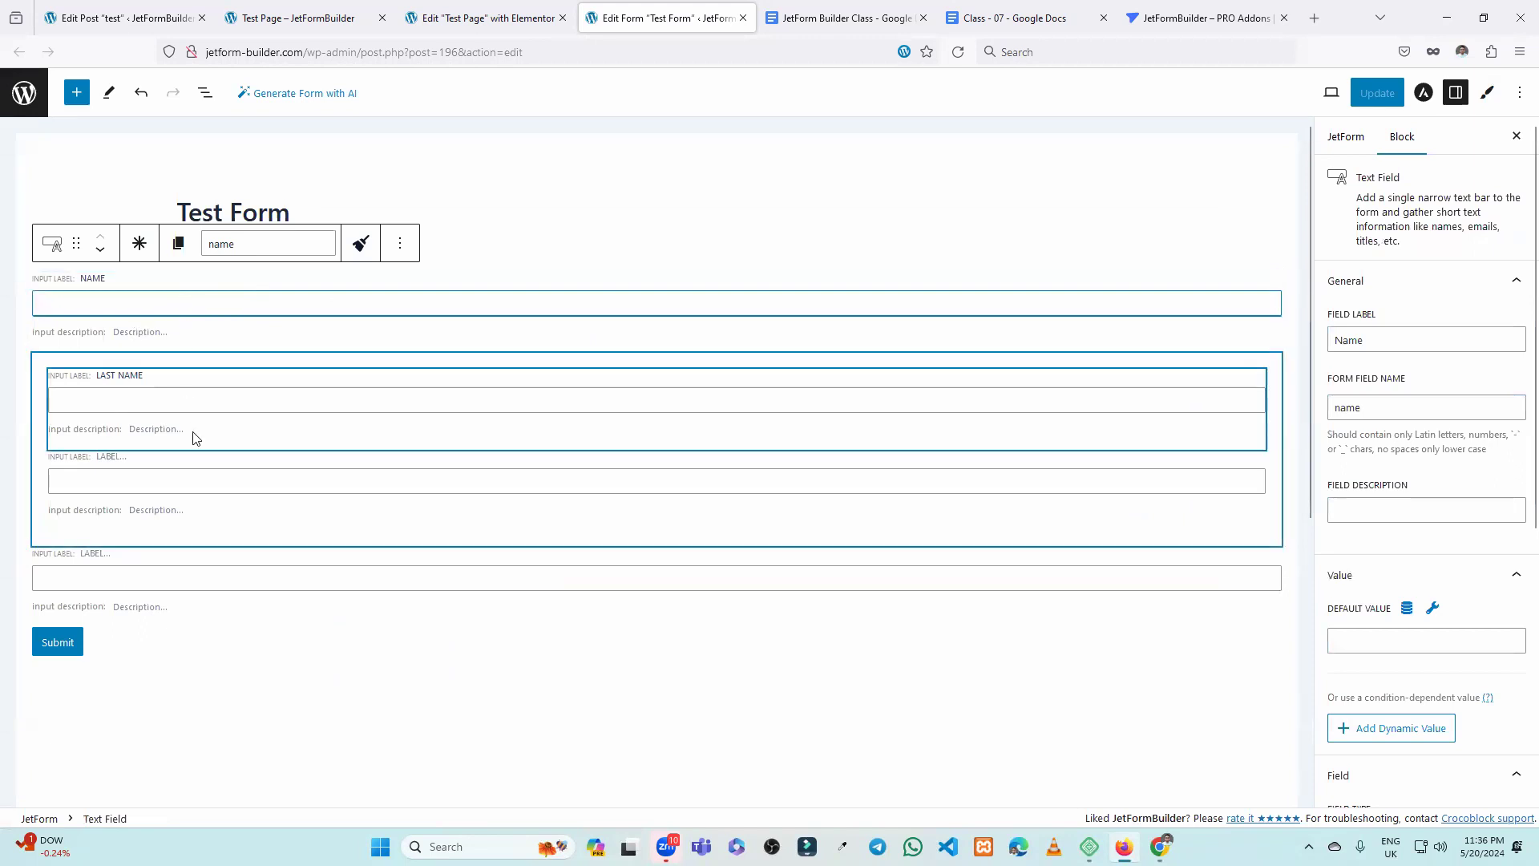
{"action": "left_click", "coordinate": [326, 772]}
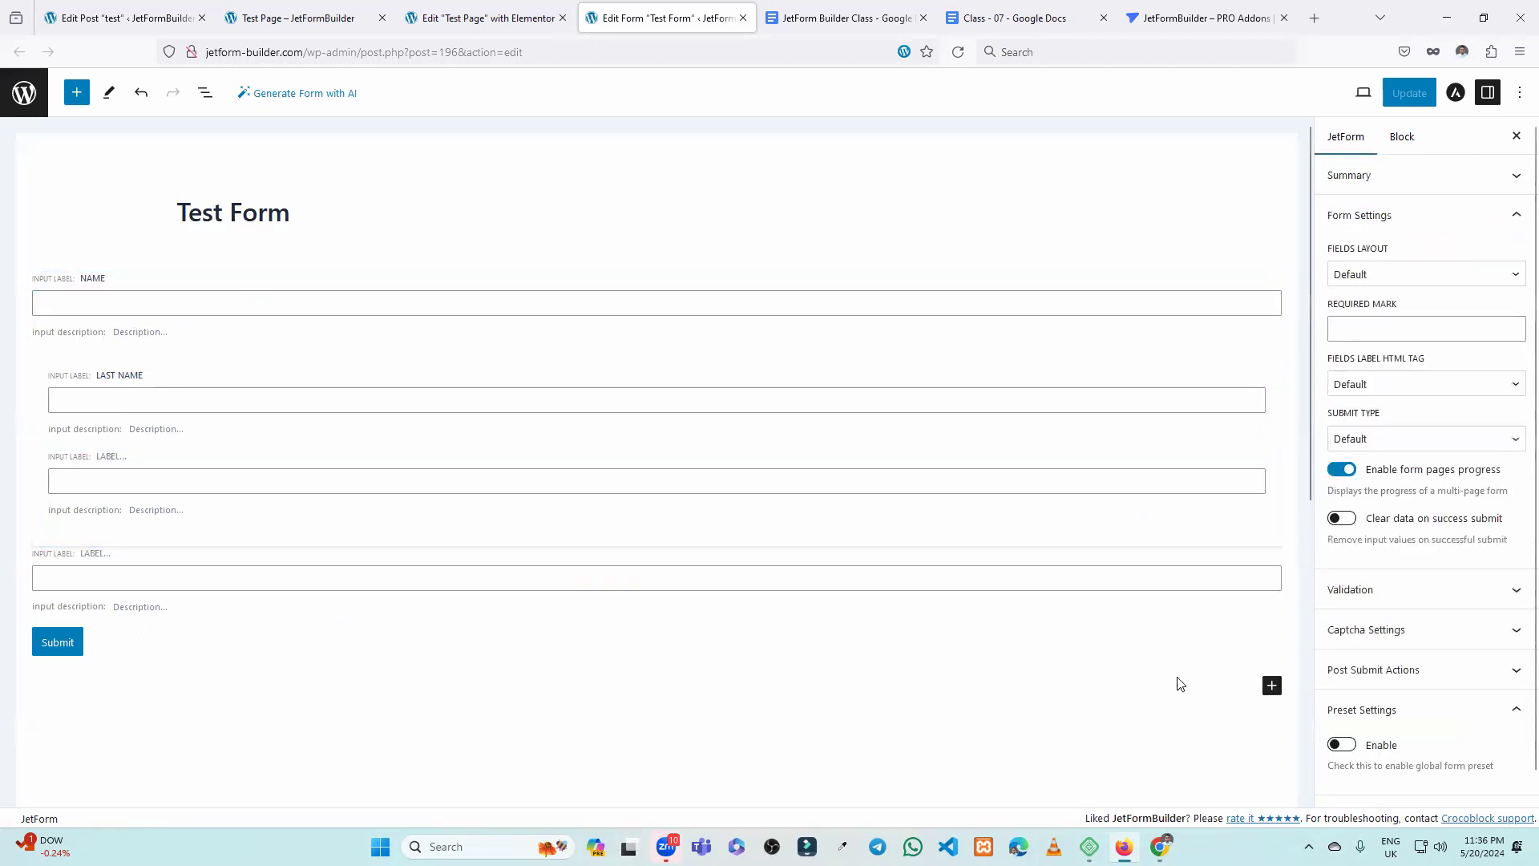
{"action": "left_click", "coordinate": [1272, 687]}
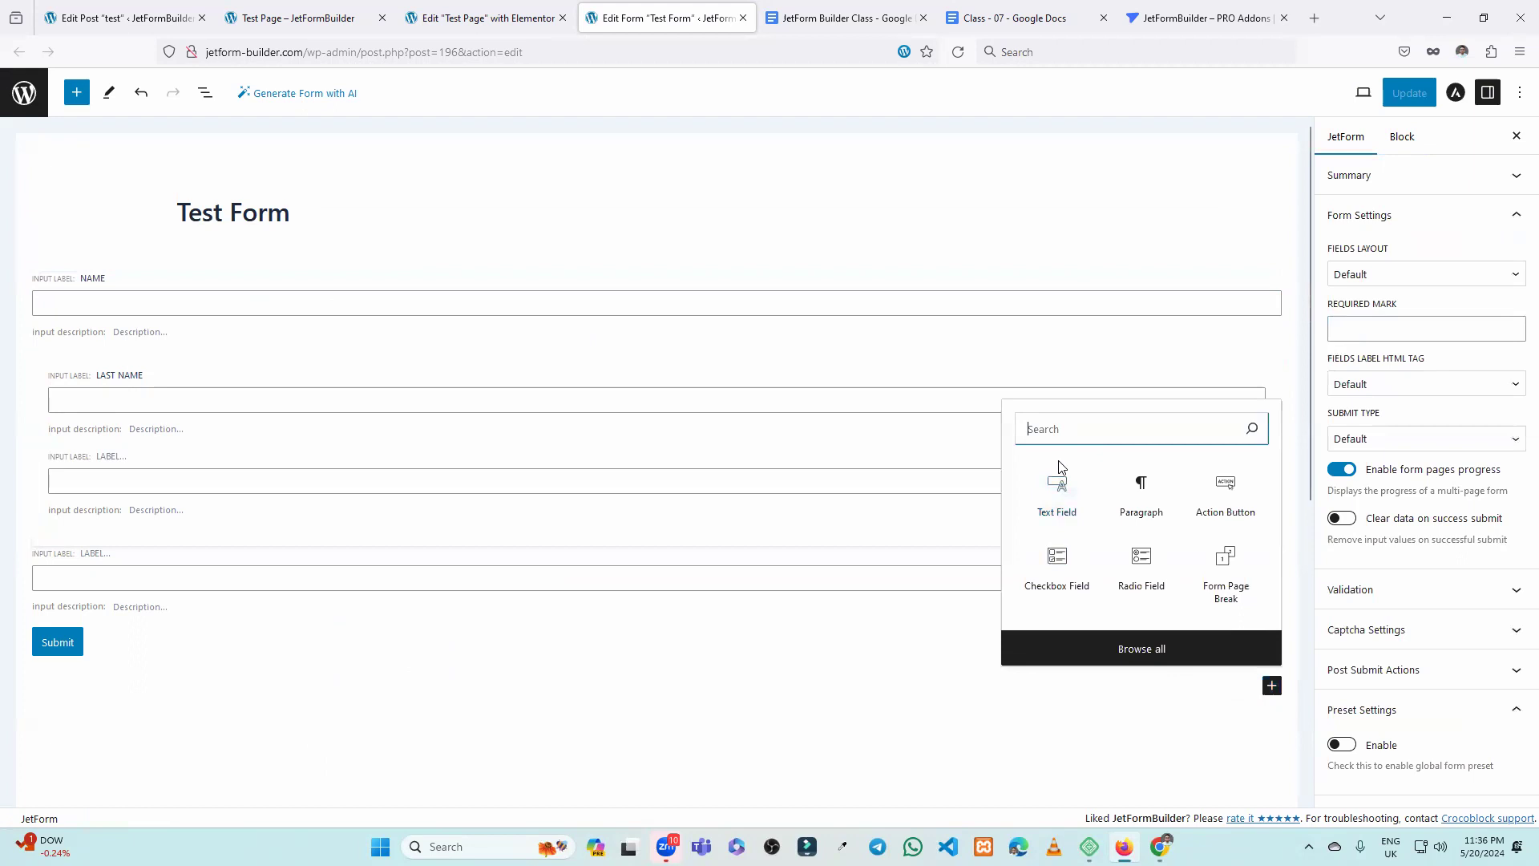
{"action": "left_click", "coordinate": [1154, 553]}
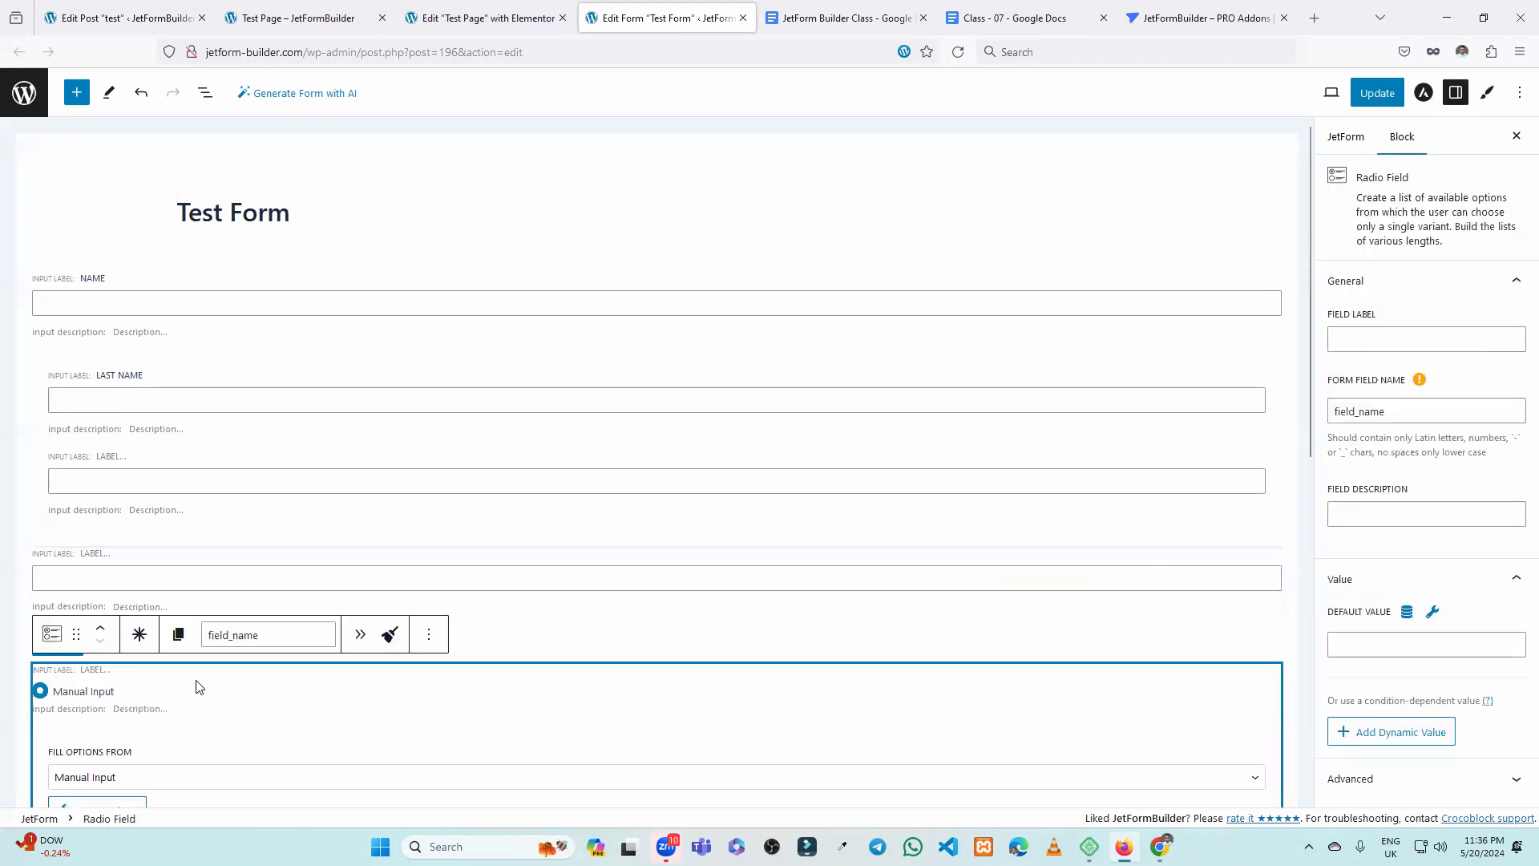
{"action": "left_click", "coordinate": [1391, 342]}
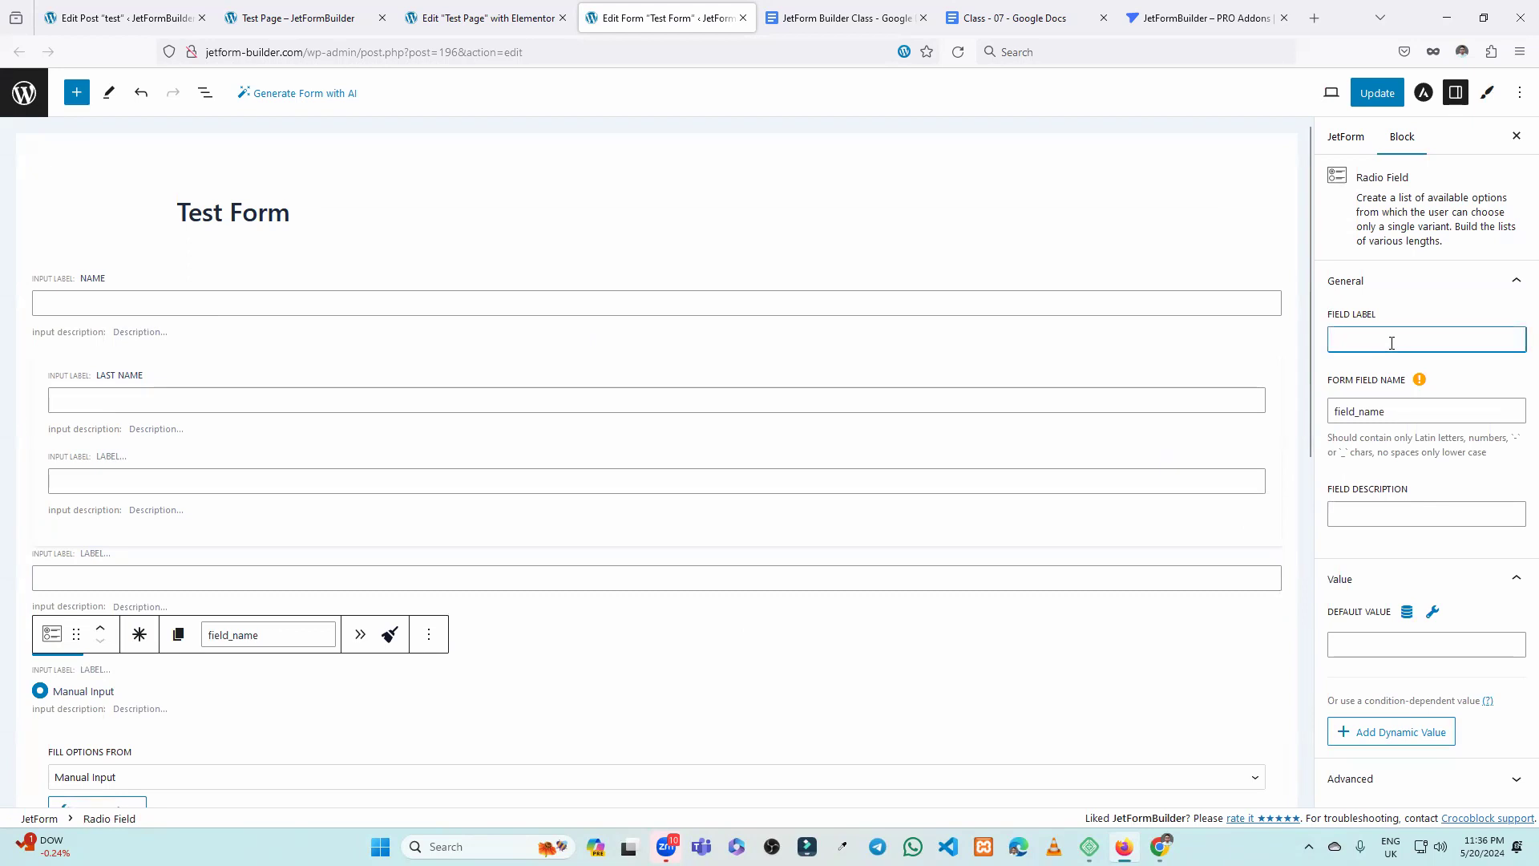
{"action": "type", "text": "free"}
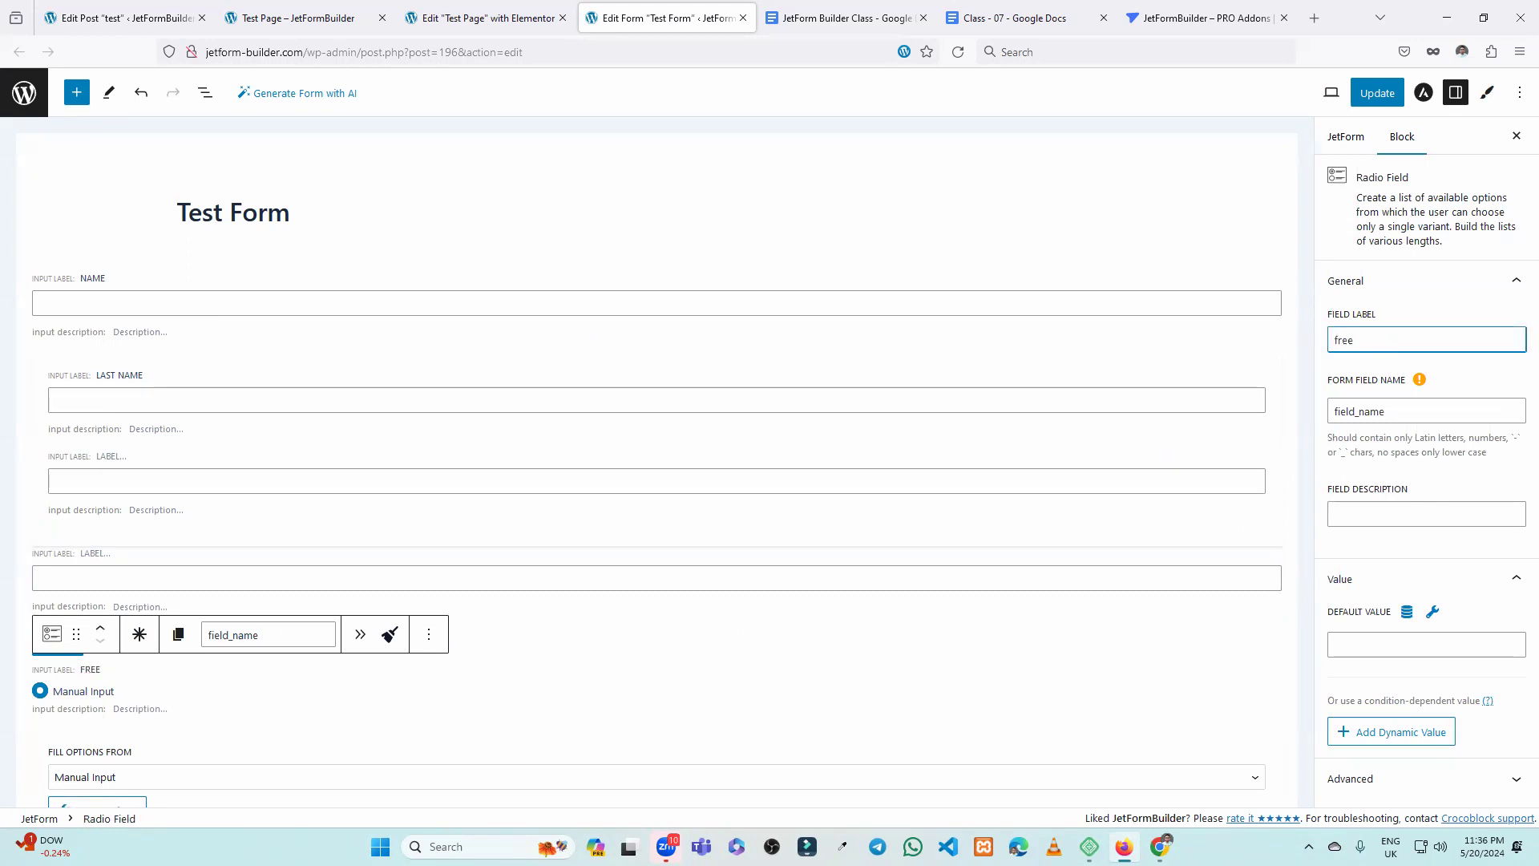
{"action": "left_click", "coordinate": [1426, 409]}
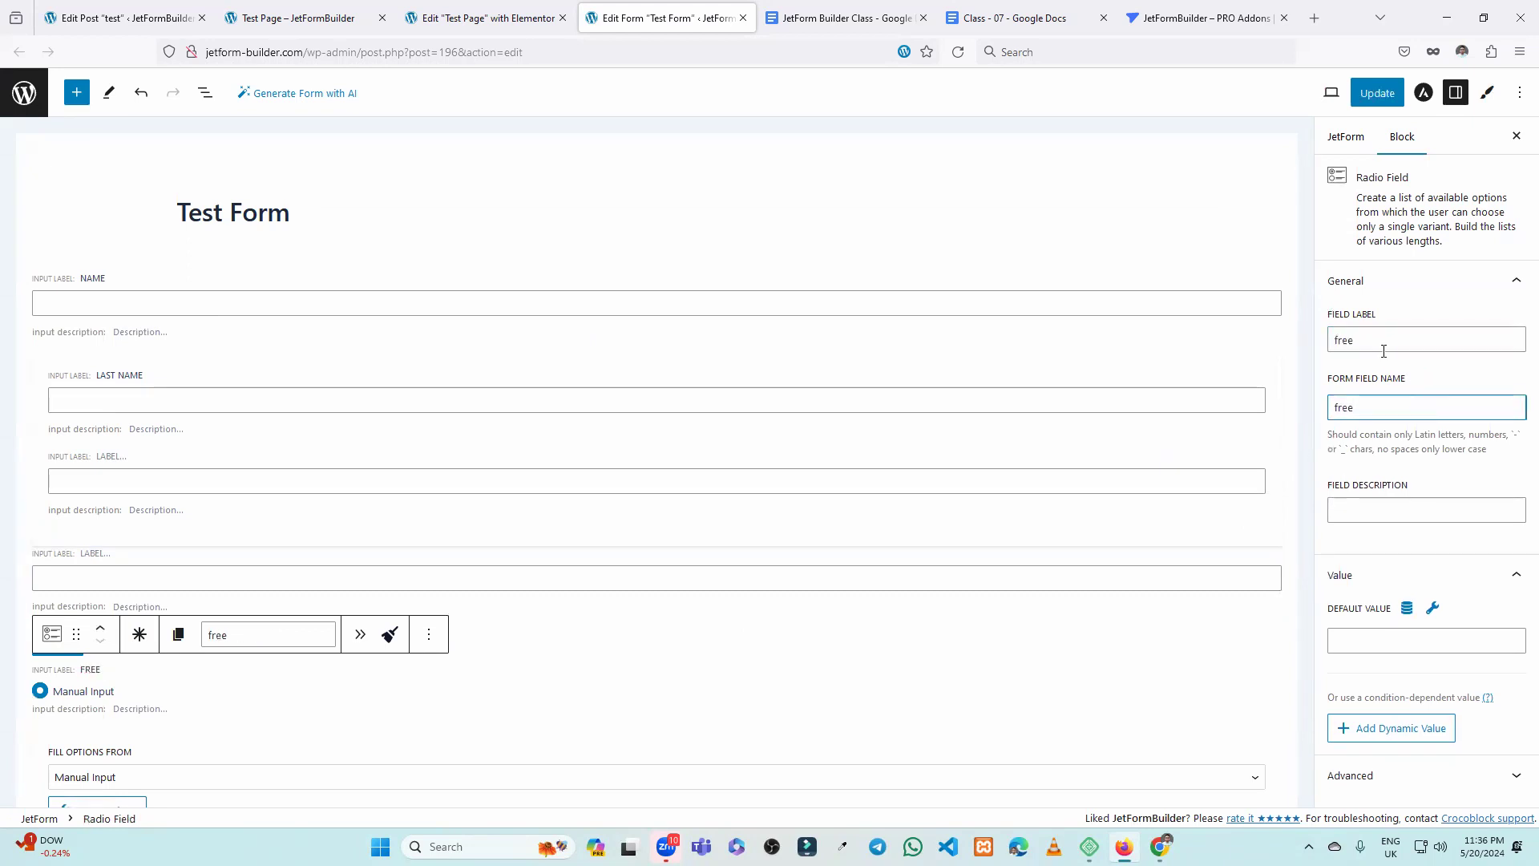
Set the radio field's label to Status and its form field name to status.
{"action": "double_click", "coordinate": [1427, 339]}
{"action": "type", "text": "S"}
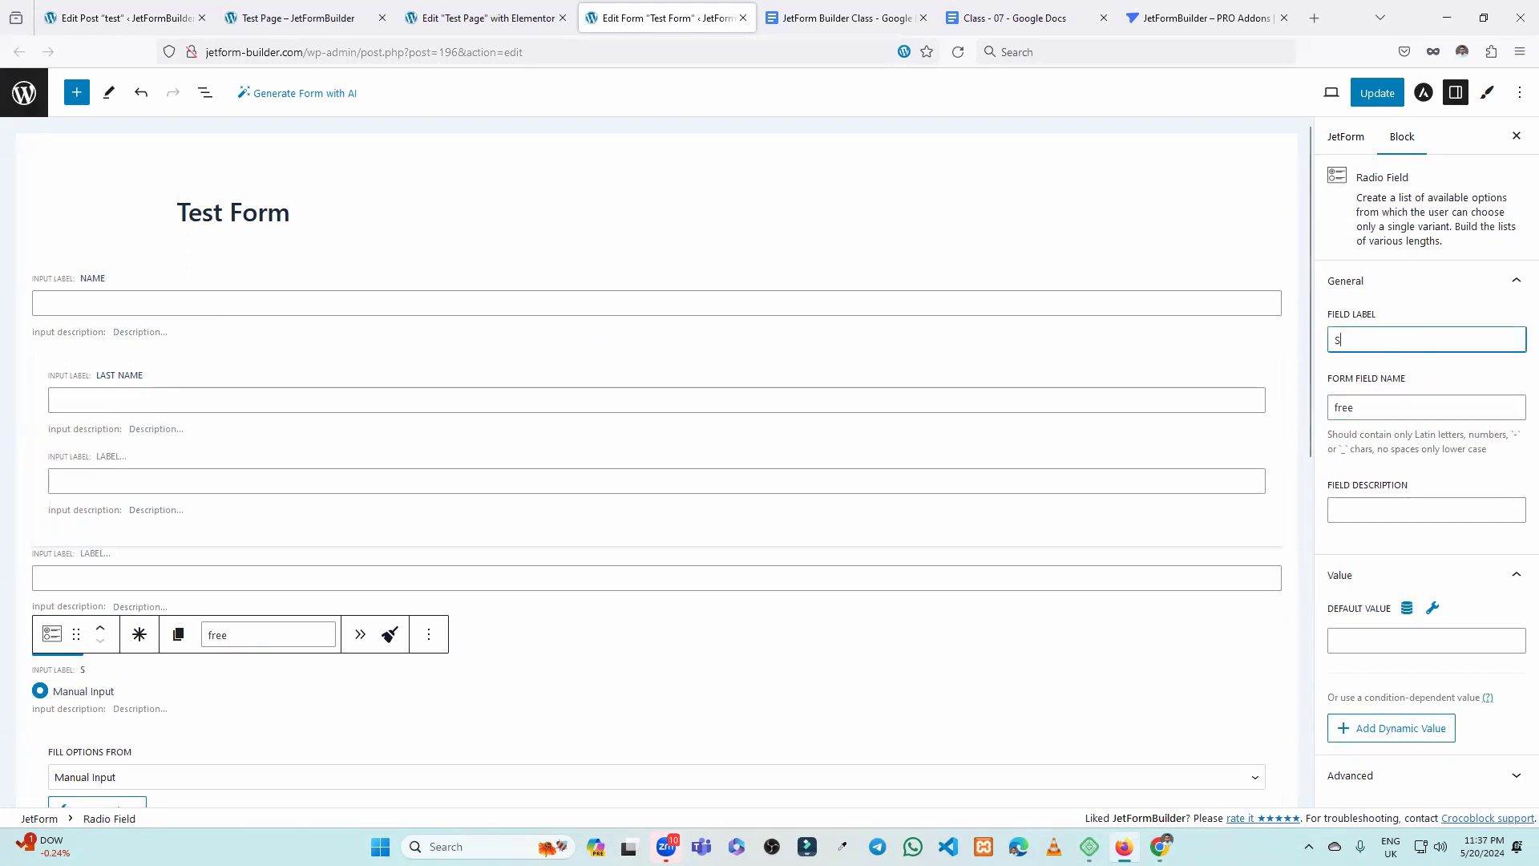
{"action": "type", "text": "tutus"}
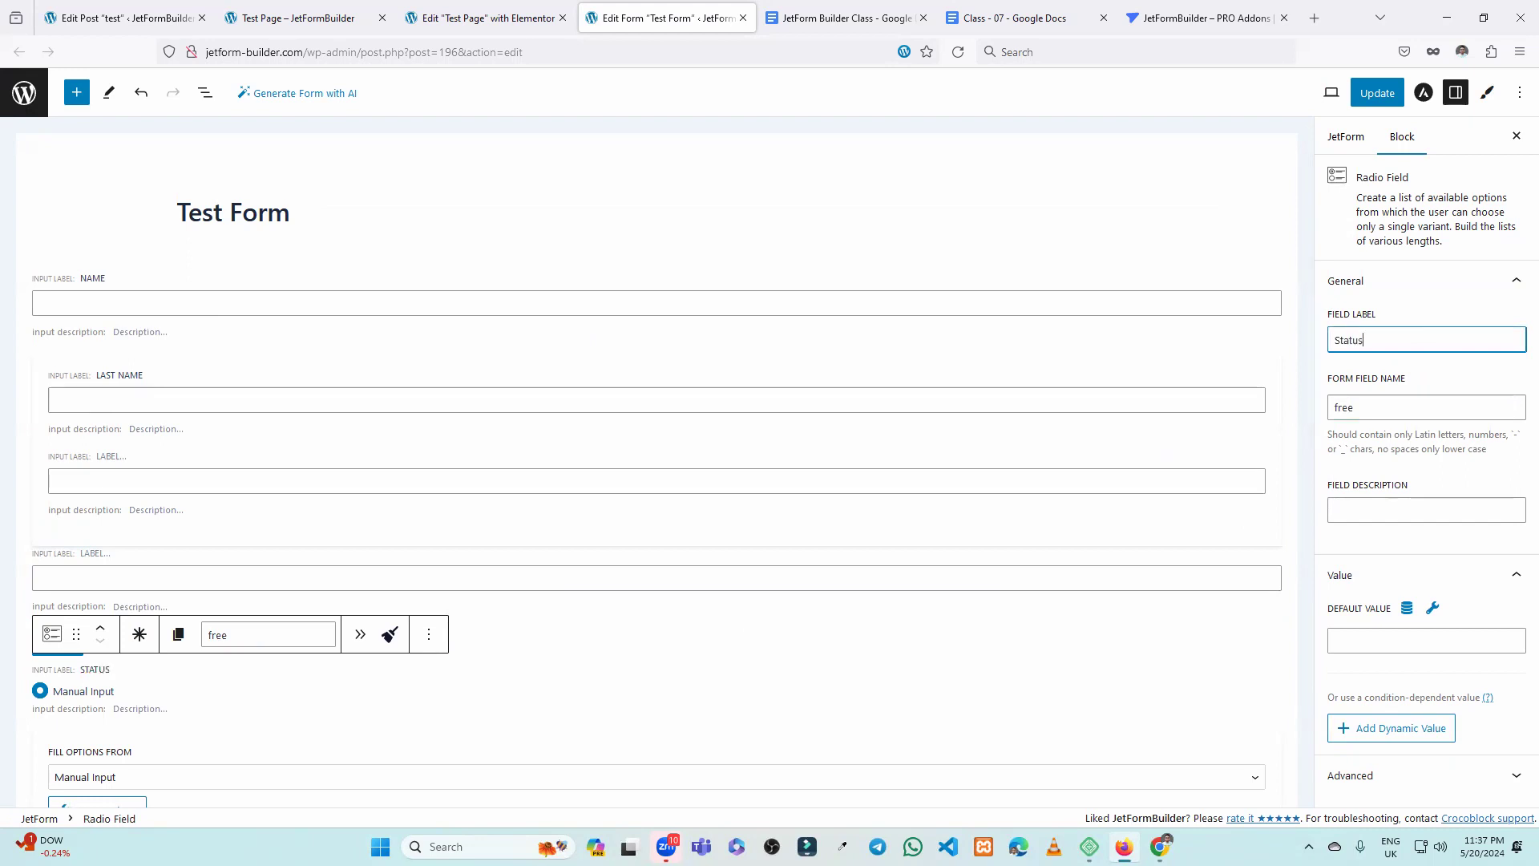
{"action": "left_click", "coordinate": [1491, 375]}
{"action": "scroll", "coordinate": [1189, 409], "scroll_direction": "down", "scroll_amount": 3}
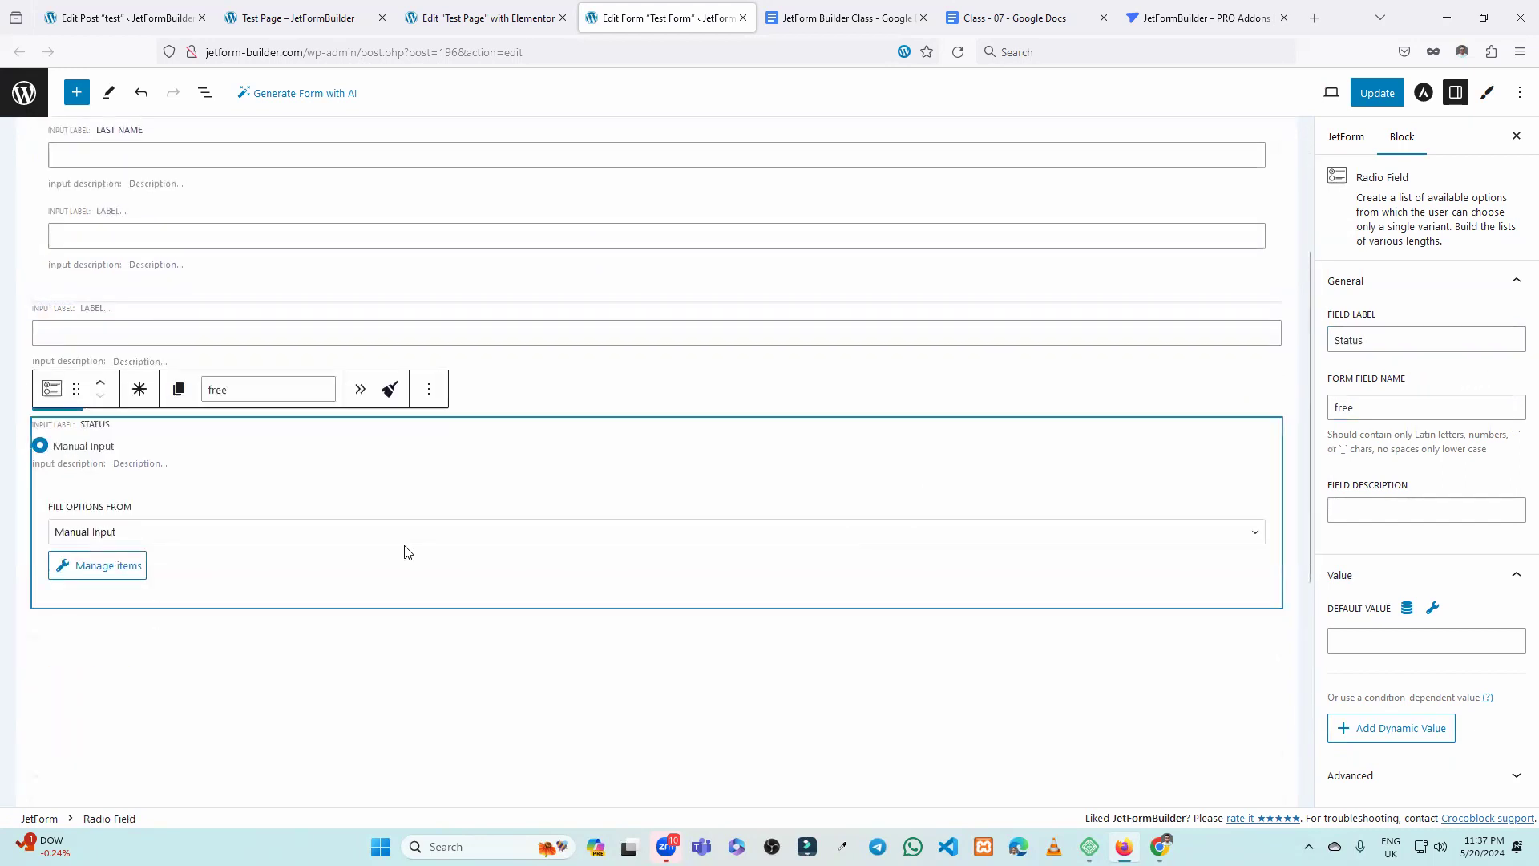
{"action": "left_click_drag", "start_coordinate": [1396, 417], "coordinate": [1305, 414]}
{"action": "key", "text": "BackSpace"}
{"action": "type", "text": "status"}
Add a manual option to the Status radio field with label free and value free.
{"action": "left_click", "coordinate": [97, 566]}
{"action": "left_click", "coordinate": [410, 449]}
{"action": "left_click", "coordinate": [590, 391]}
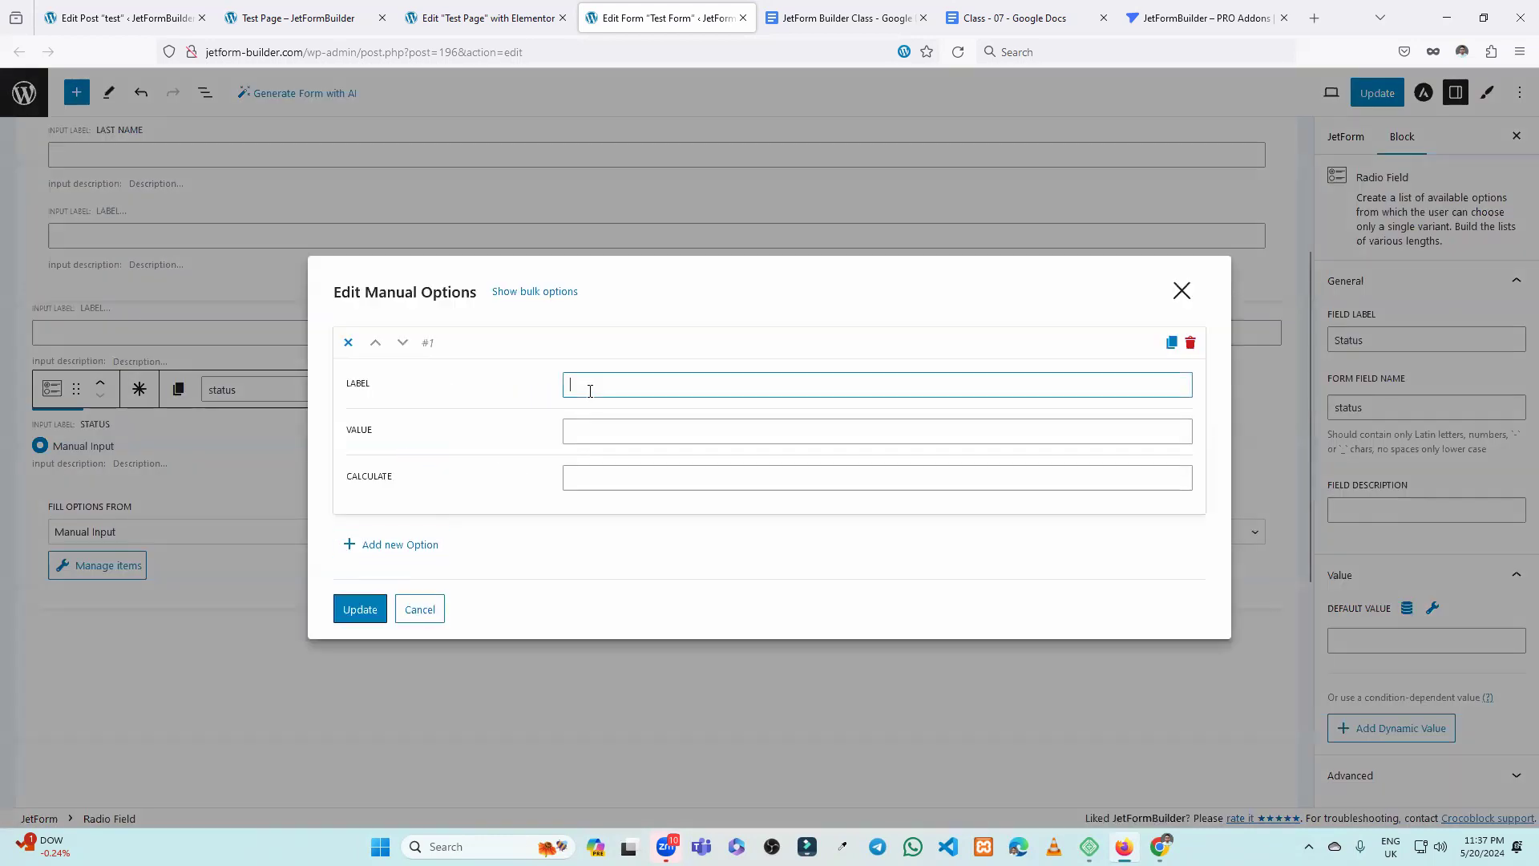
{"action": "type", "text": "free"}
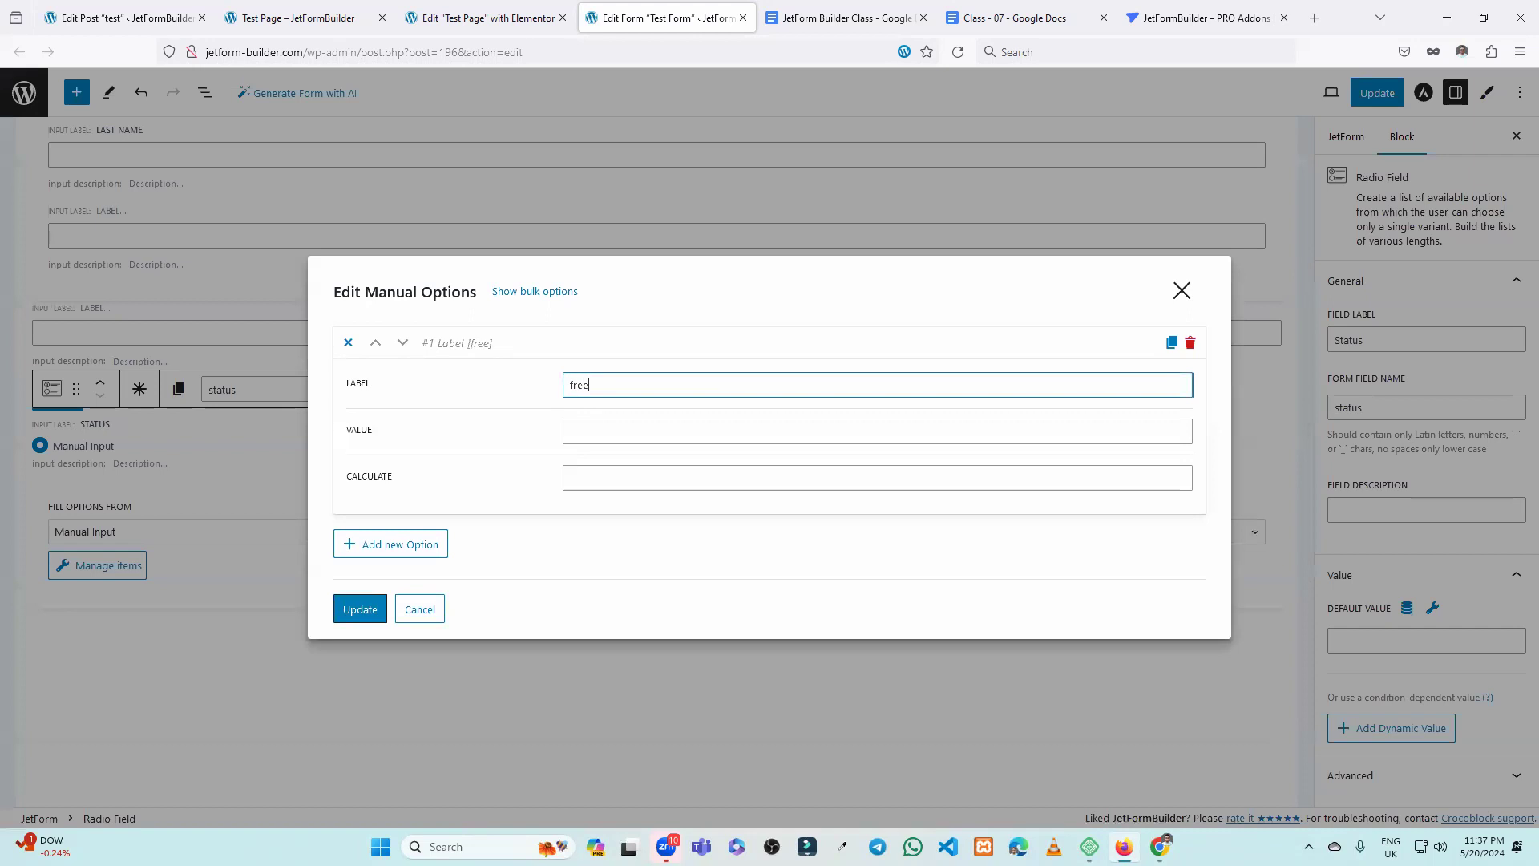
{"action": "left_click", "coordinate": [601, 423]}
{"action": "type", "text": "free"}
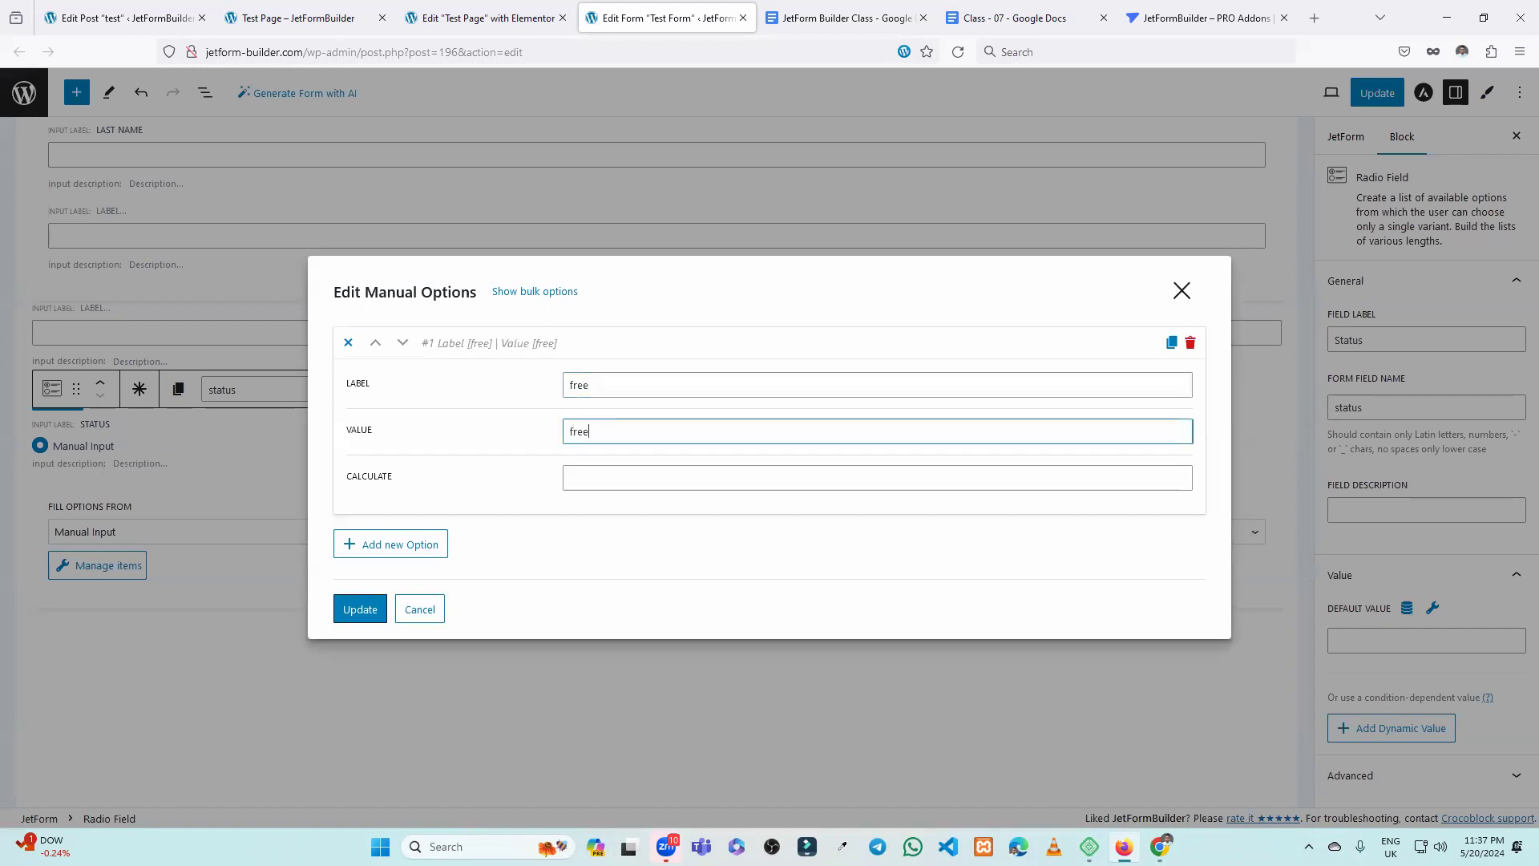
Add a second manual option to the Status radio field with label premium and value premium, and apply the options.
{"action": "left_click", "coordinate": [369, 545]}
{"action": "scroll", "coordinate": [697, 470], "scroll_direction": "down", "scroll_amount": 1}
{"action": "left_click", "coordinate": [625, 465]}
{"action": "type", "text": "premium"}
{"action": "left_click", "coordinate": [627, 494]}
{"action": "type", "text": "premium"}
{"action": "left_click", "coordinate": [362, 683]}
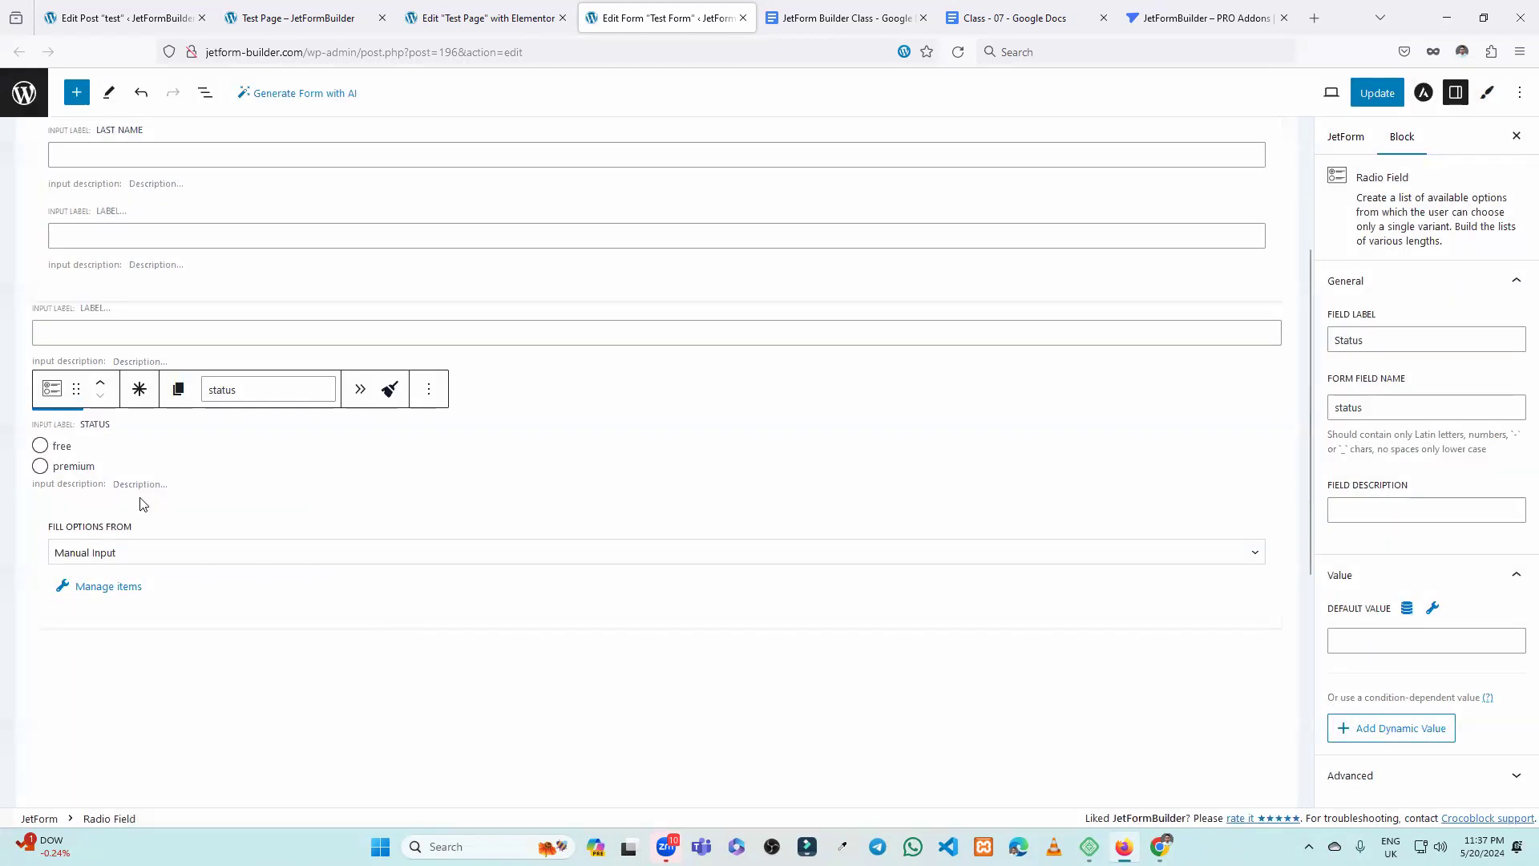
Move the Status radio field up so it sits directly below the Name field, above the conditional block.
{"action": "left_click", "coordinate": [101, 384]}
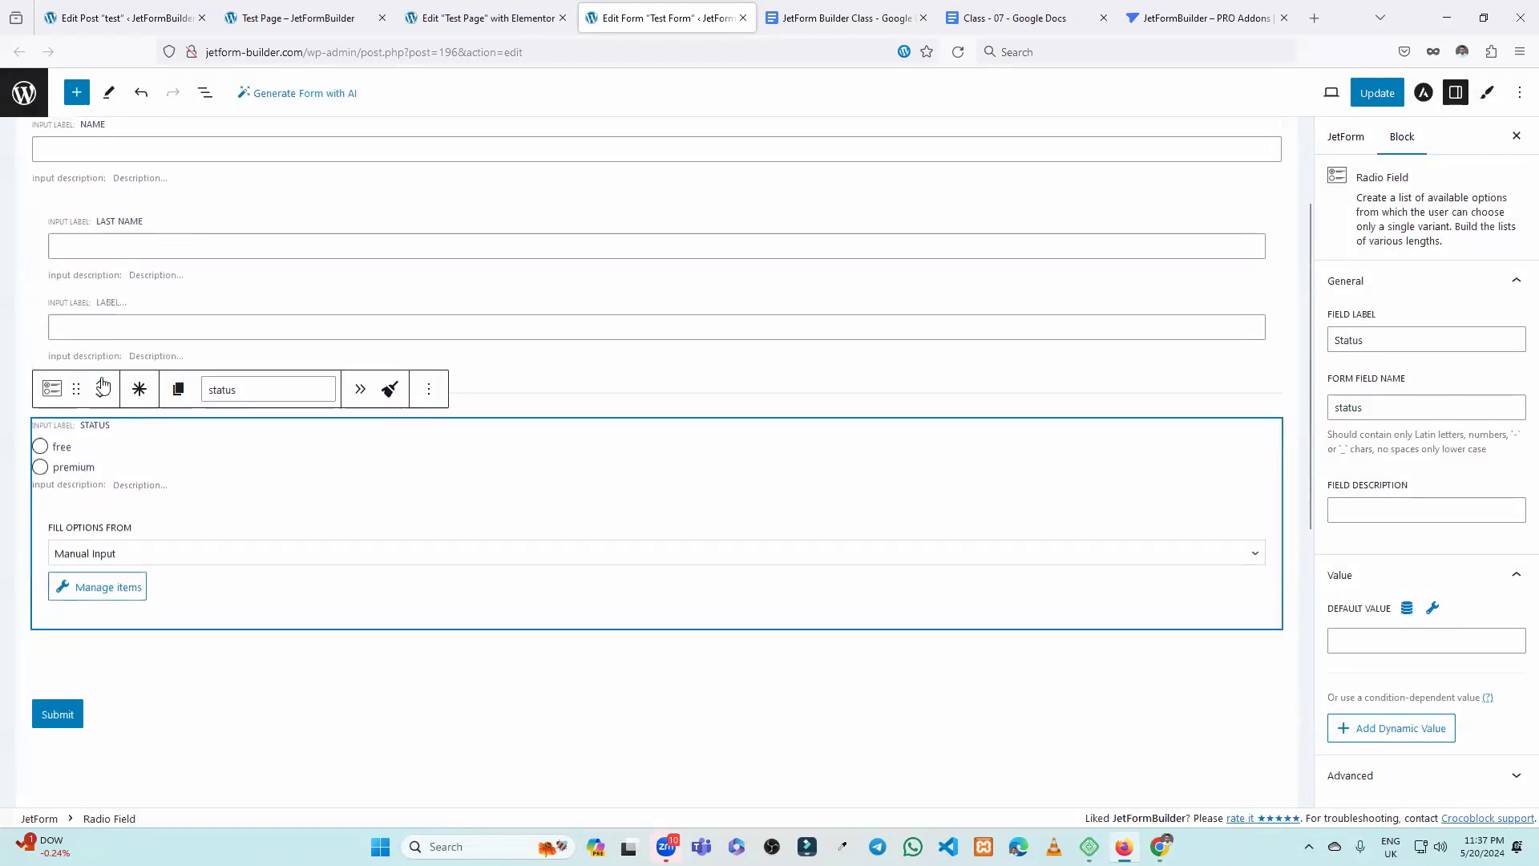
{"action": "left_click", "coordinate": [101, 384]}
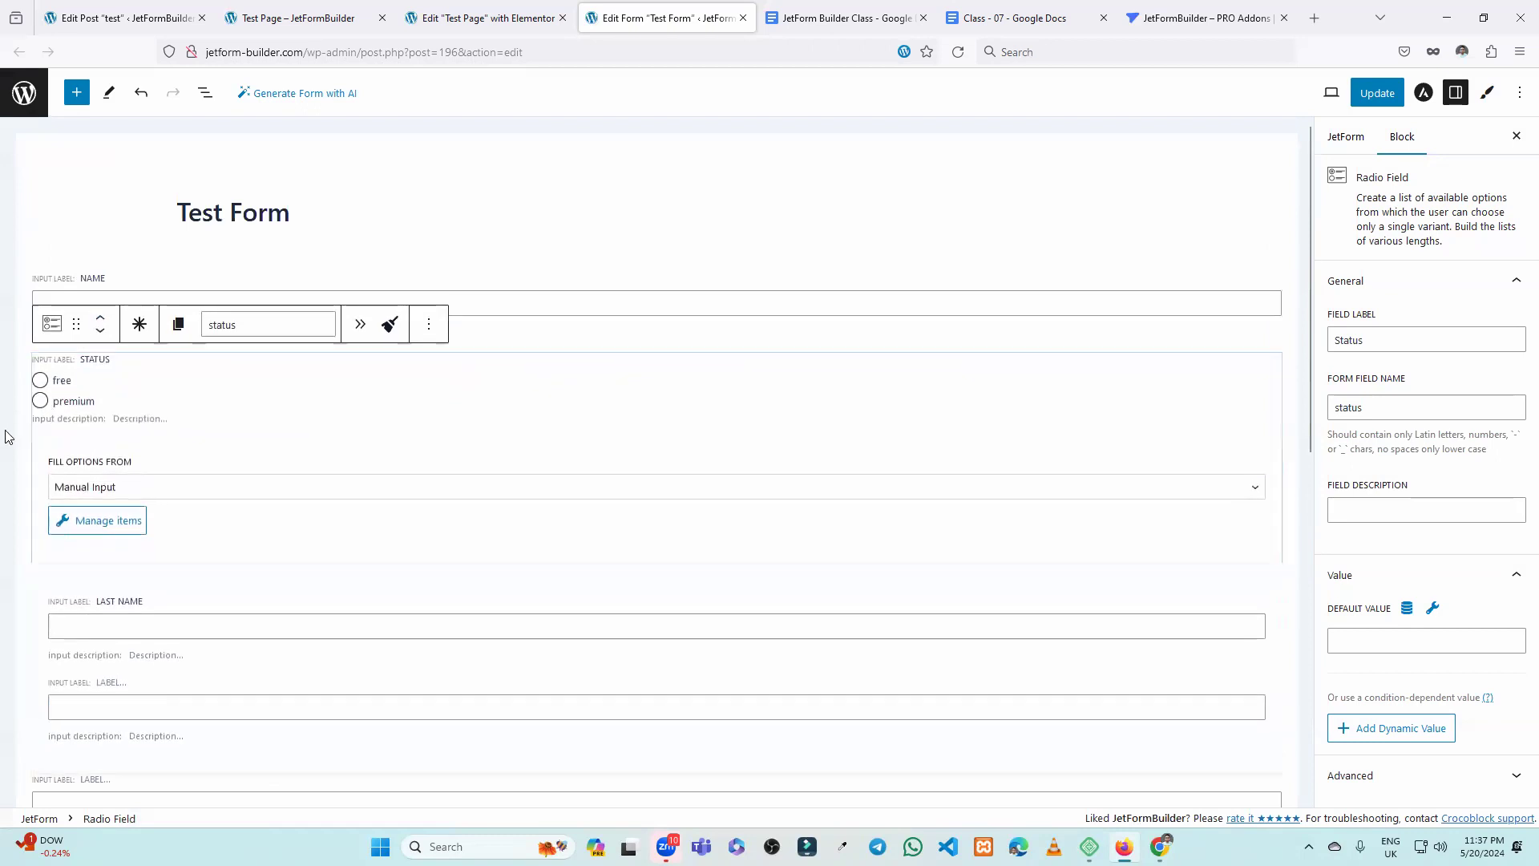
{"action": "scroll", "coordinate": [28, 537], "scroll_direction": "down", "scroll_amount": 2}
{"action": "left_click", "coordinate": [27, 536]}
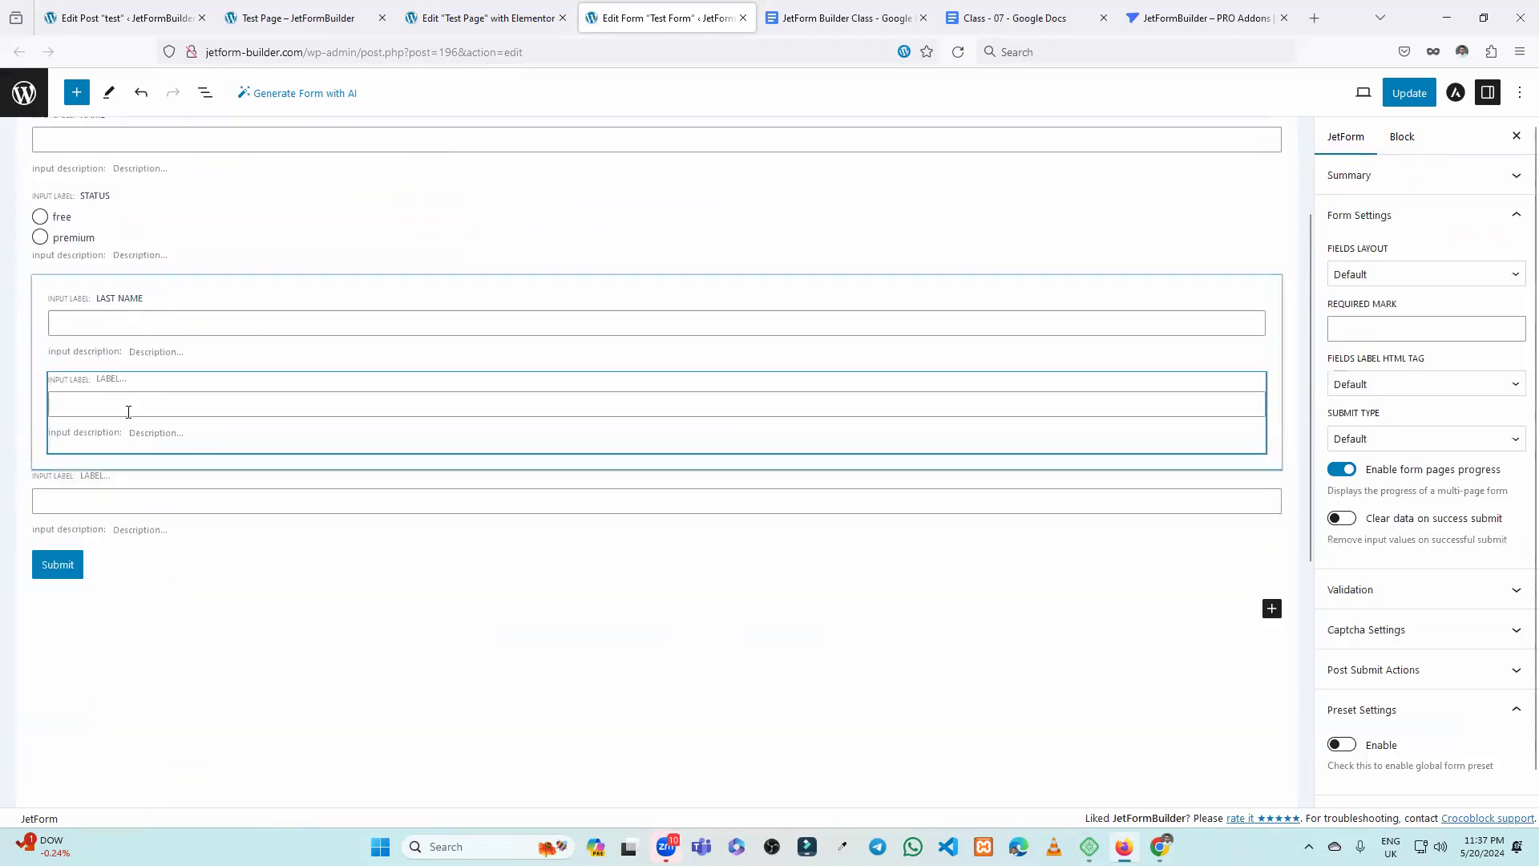
{"action": "scroll", "coordinate": [124, 392], "scroll_direction": "up", "scroll_amount": 2}
{"action": "left_click", "coordinate": [125, 374]}
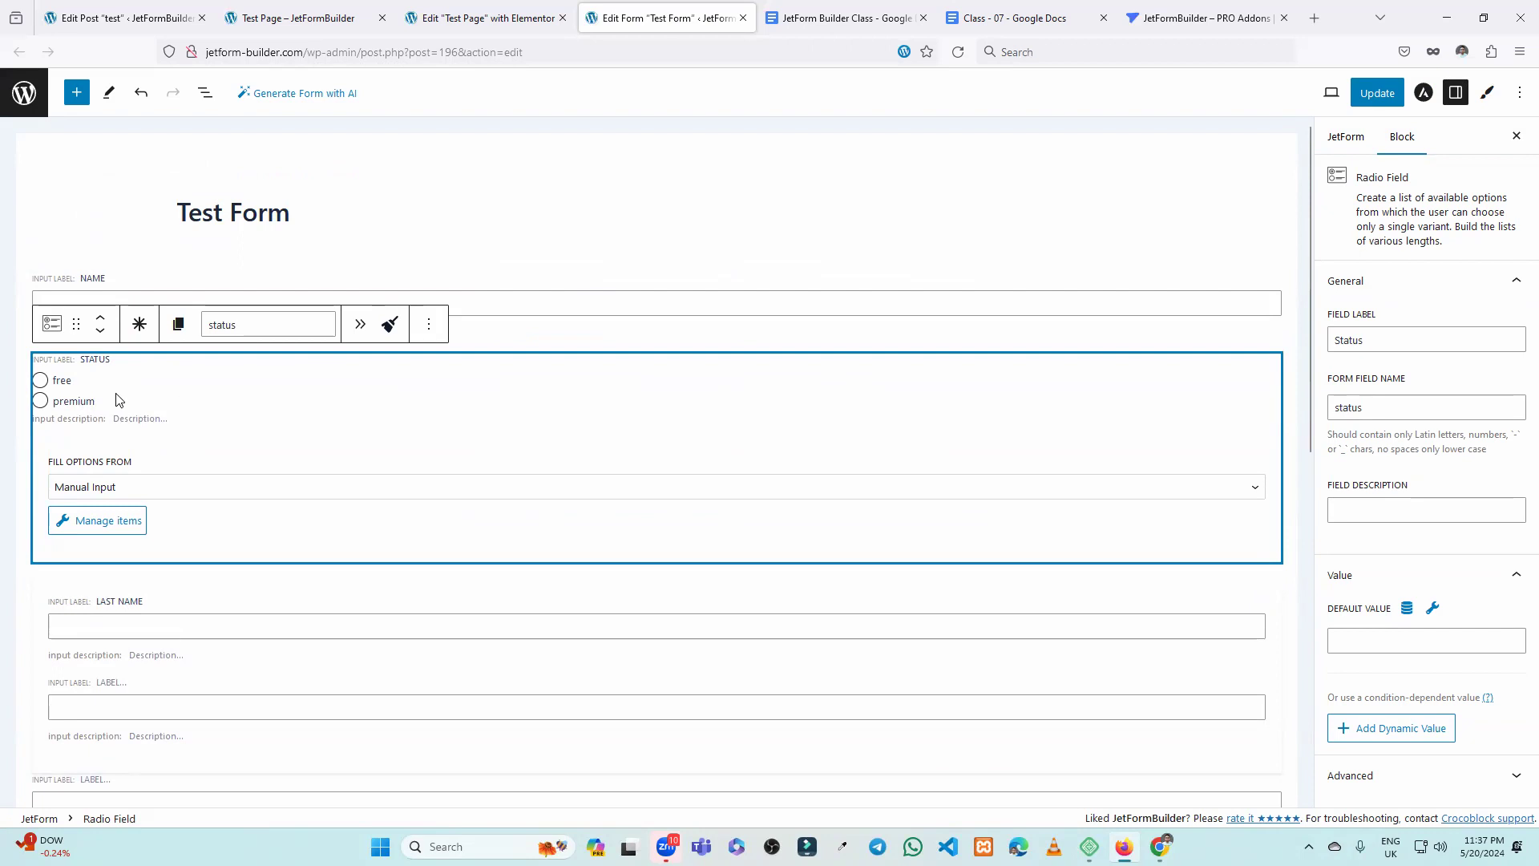
{"action": "scroll", "coordinate": [137, 402], "scroll_direction": "down", "scroll_amount": 1}
{"action": "left_click", "coordinate": [36, 517]}
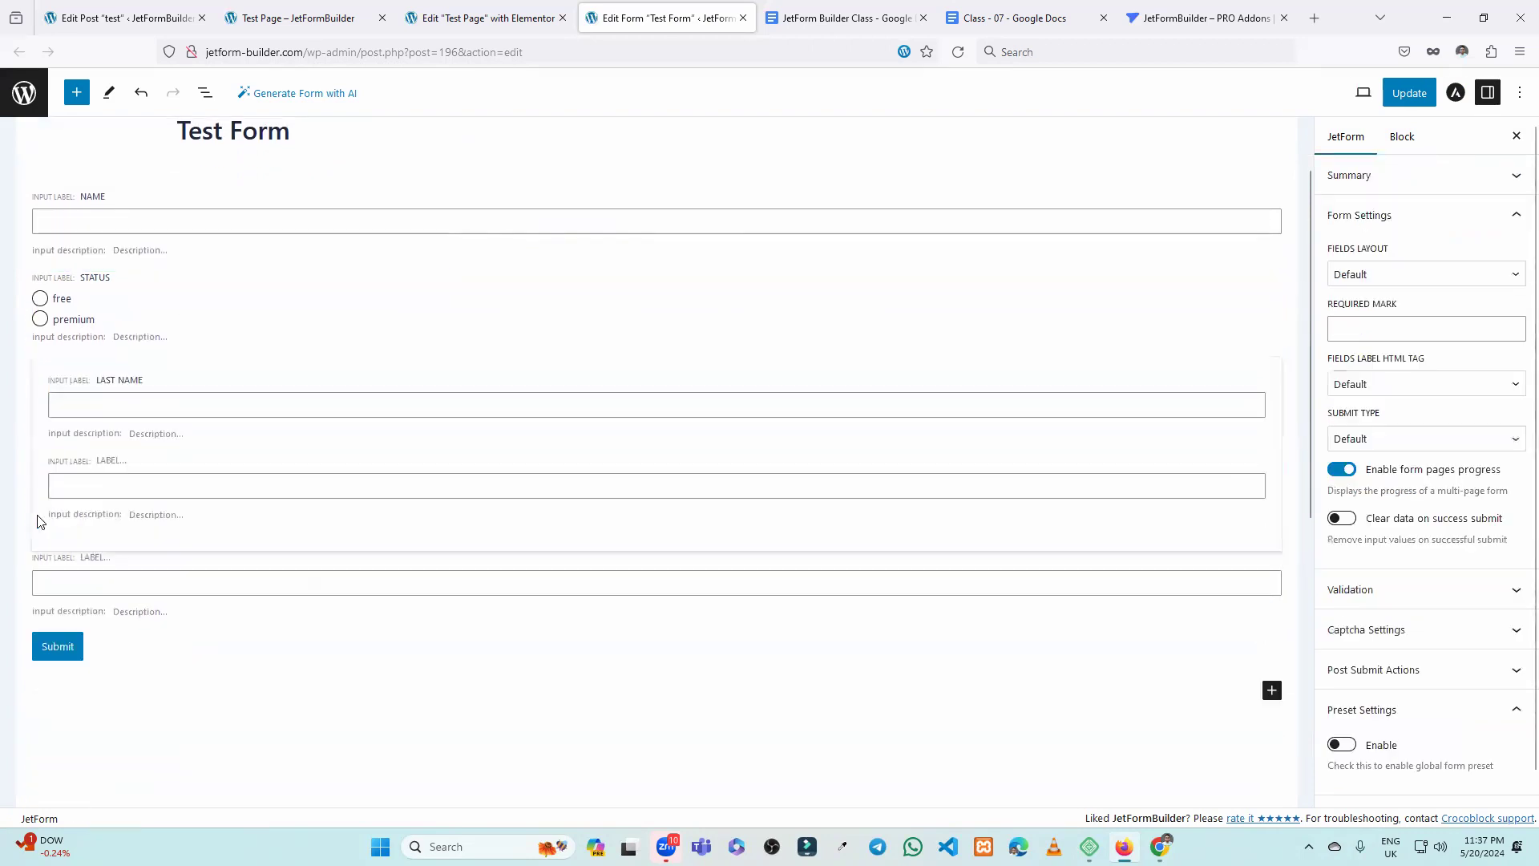
Change the Last Name conditional block's rule to show when the Status field is Equal to premium.
{"action": "left_click", "coordinate": [43, 378]}
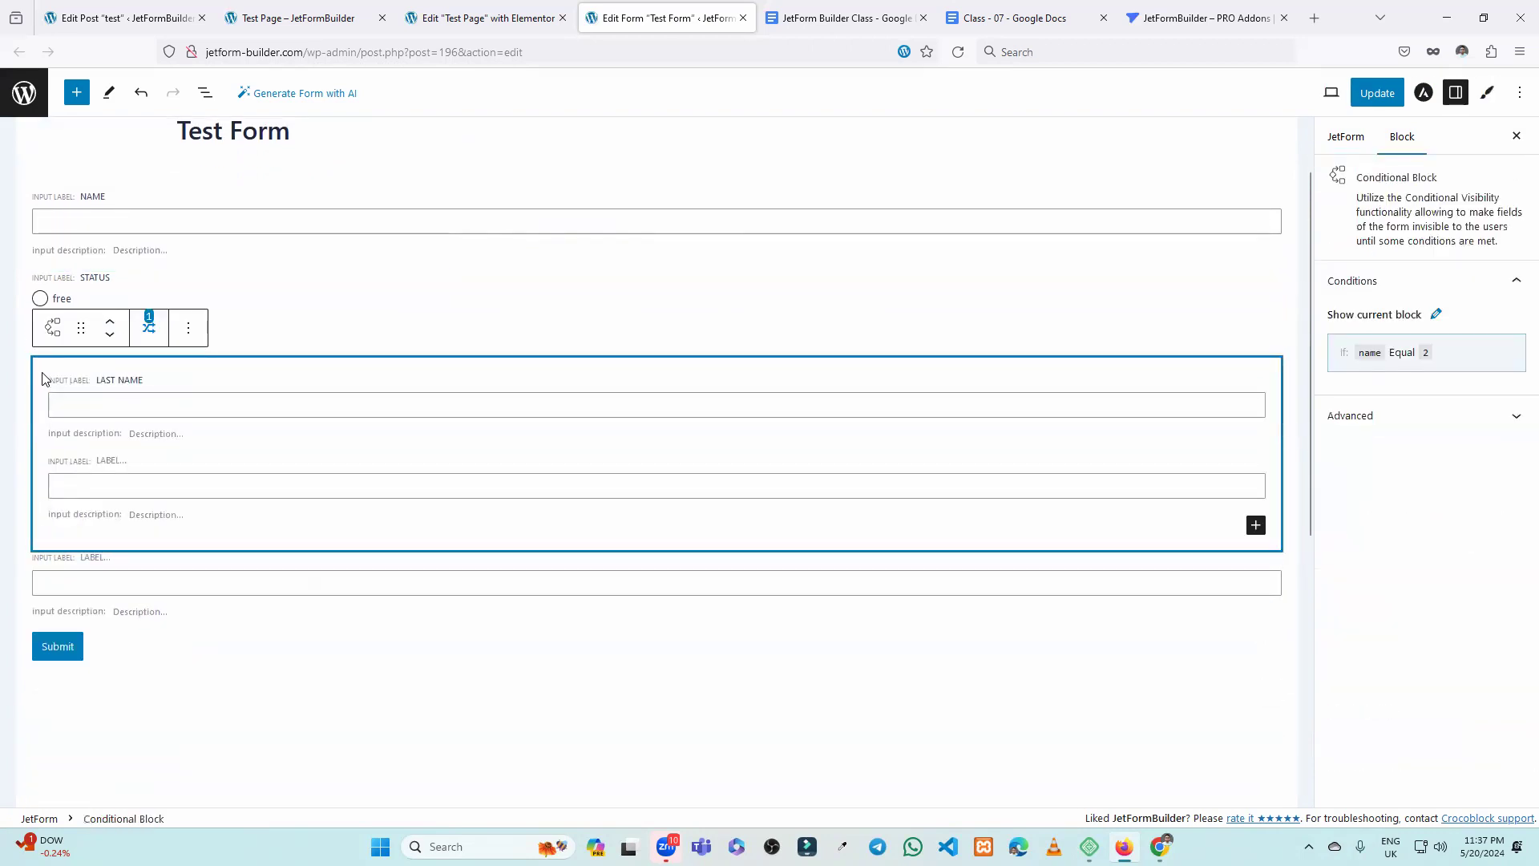
{"action": "left_click", "coordinate": [149, 327]}
{"action": "left_click", "coordinate": [594, 400]}
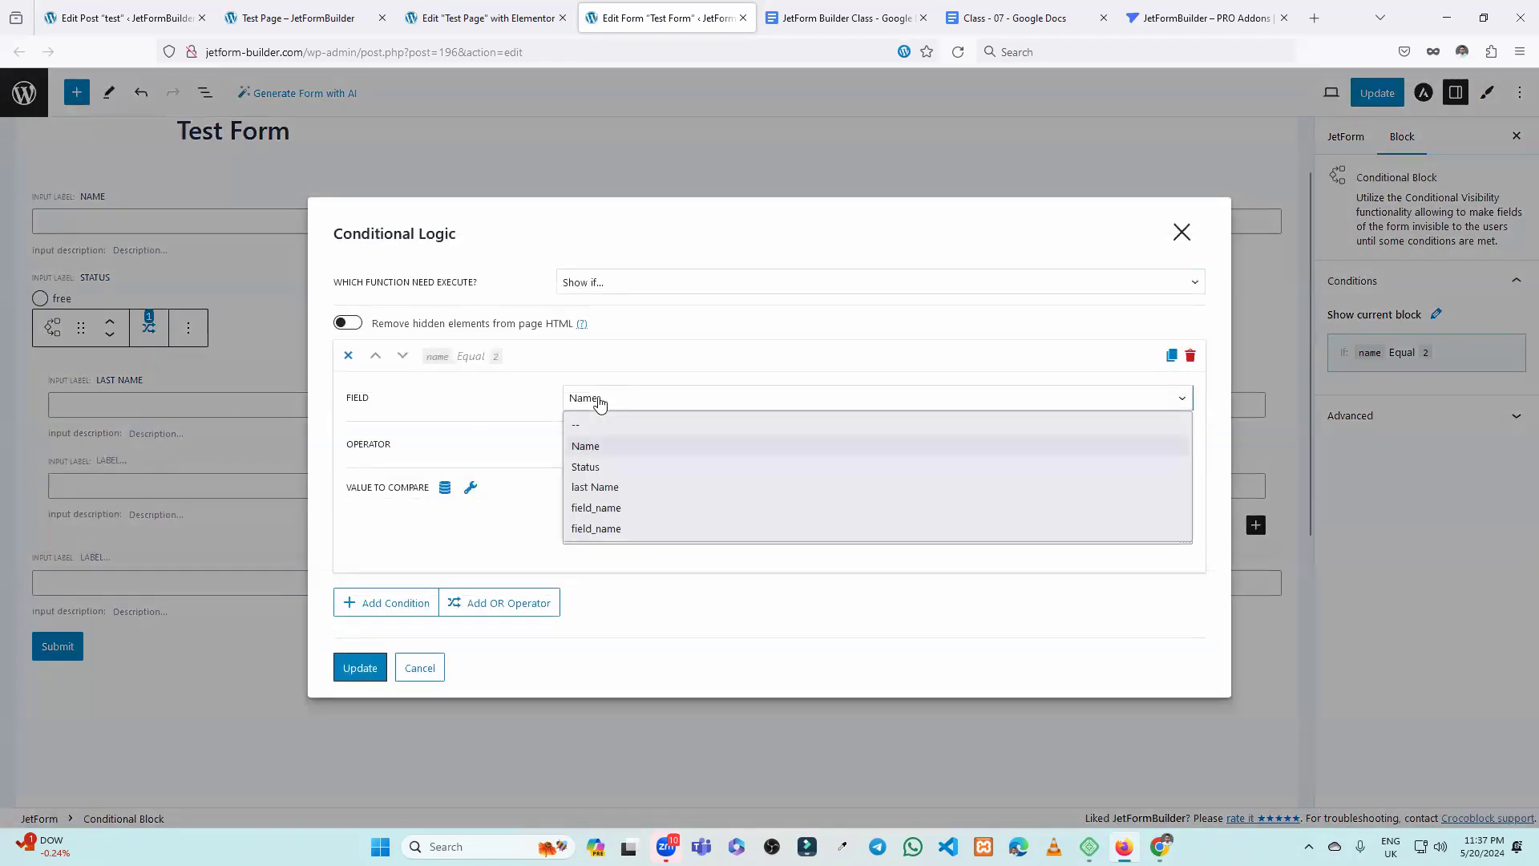
{"action": "left_click", "coordinate": [615, 463]}
{"action": "left_click", "coordinate": [610, 453]}
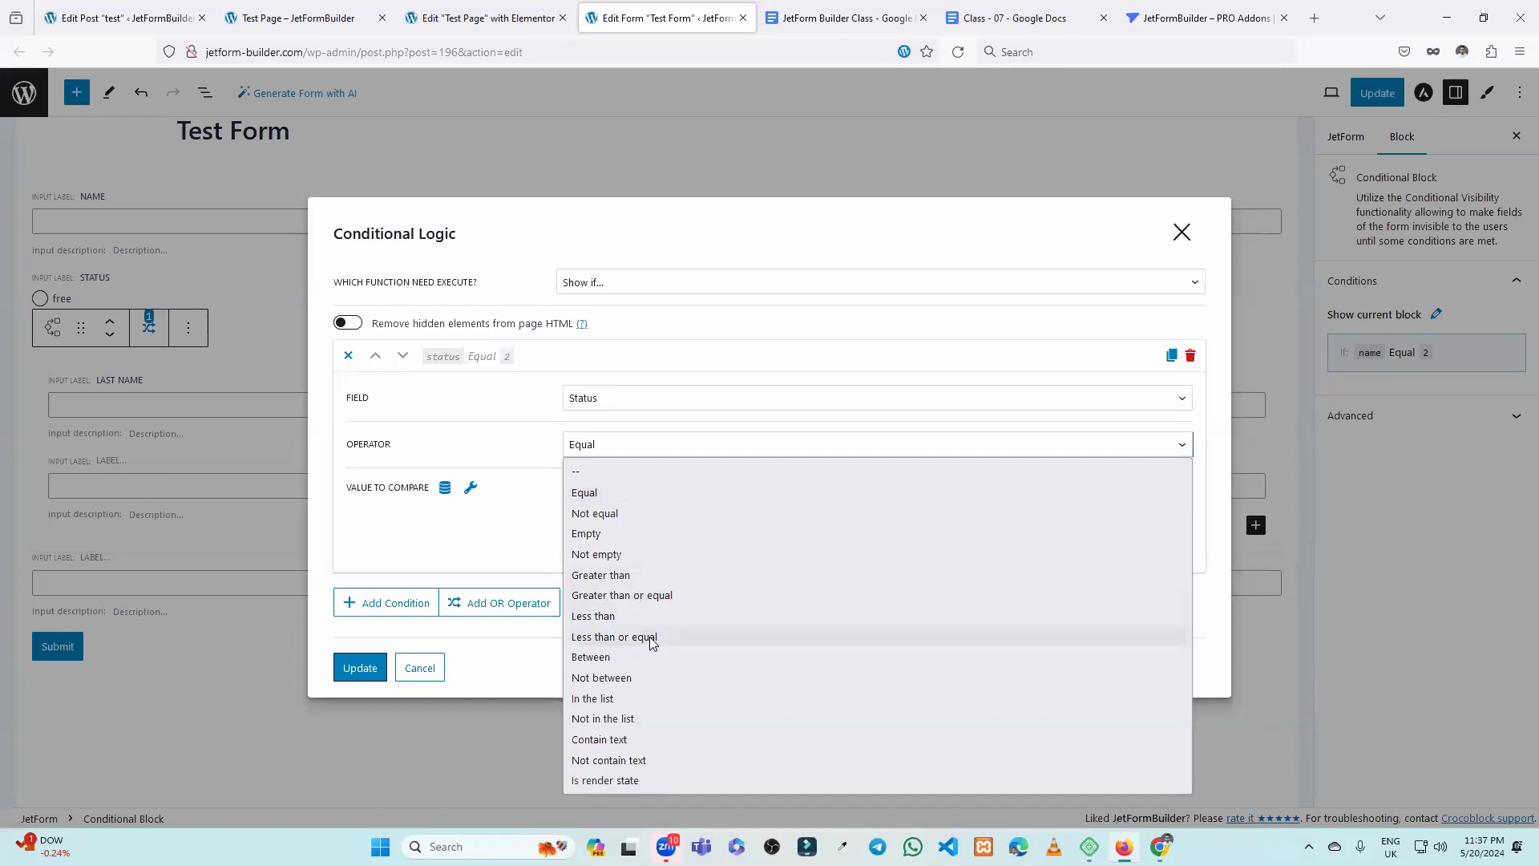
{"action": "left_click", "coordinate": [628, 502]}
{"action": "double_click", "coordinate": [731, 517]}
{"action": "type", "text": "f"}
{"action": "key", "text": "BackSpace"}
{"action": "type", "text": "premium"}
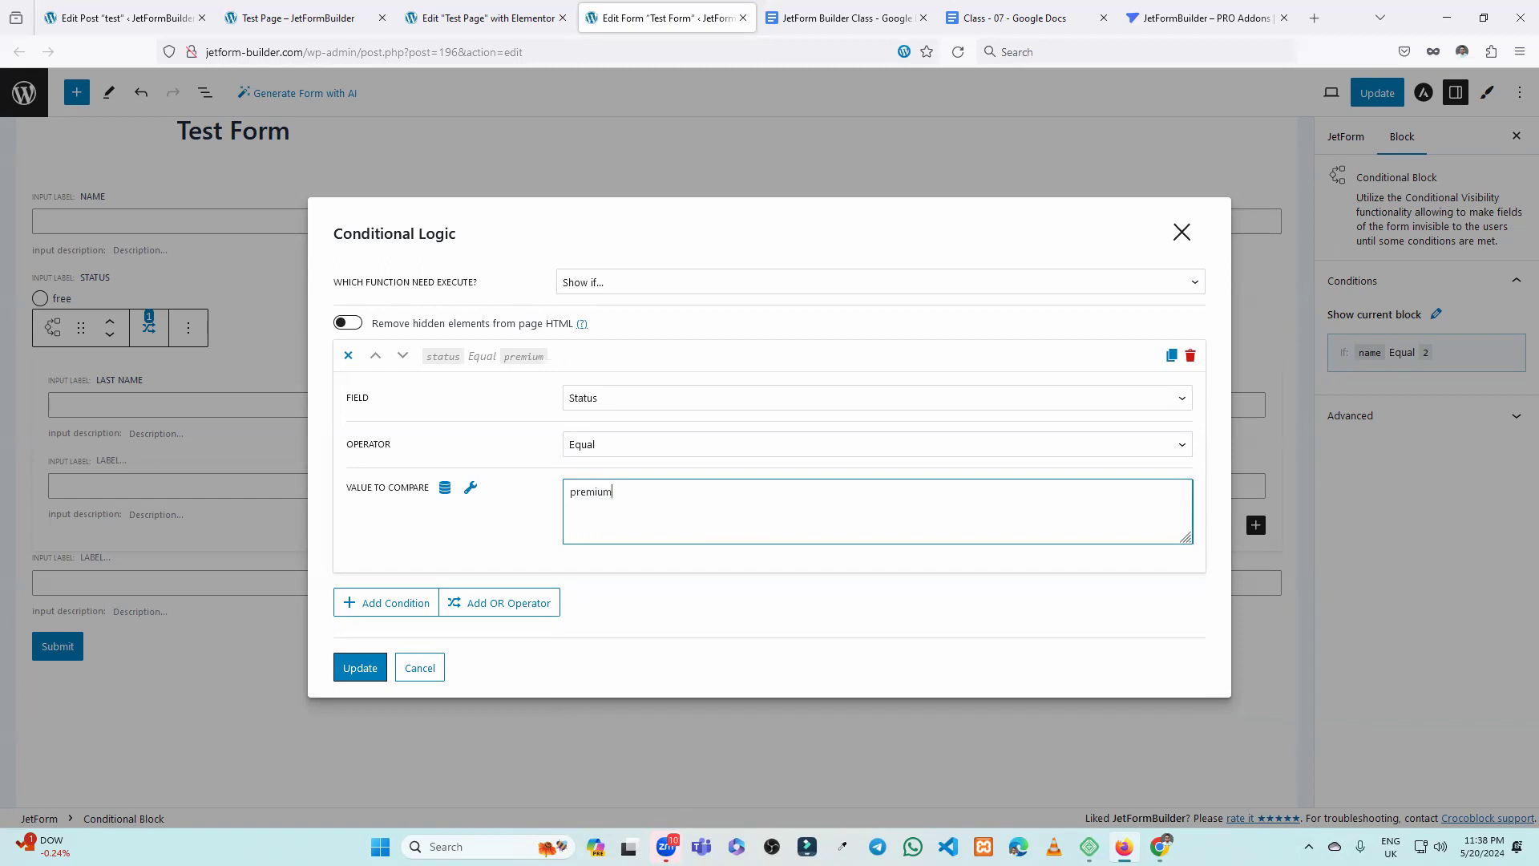
{"action": "left_click", "coordinate": [517, 545]}
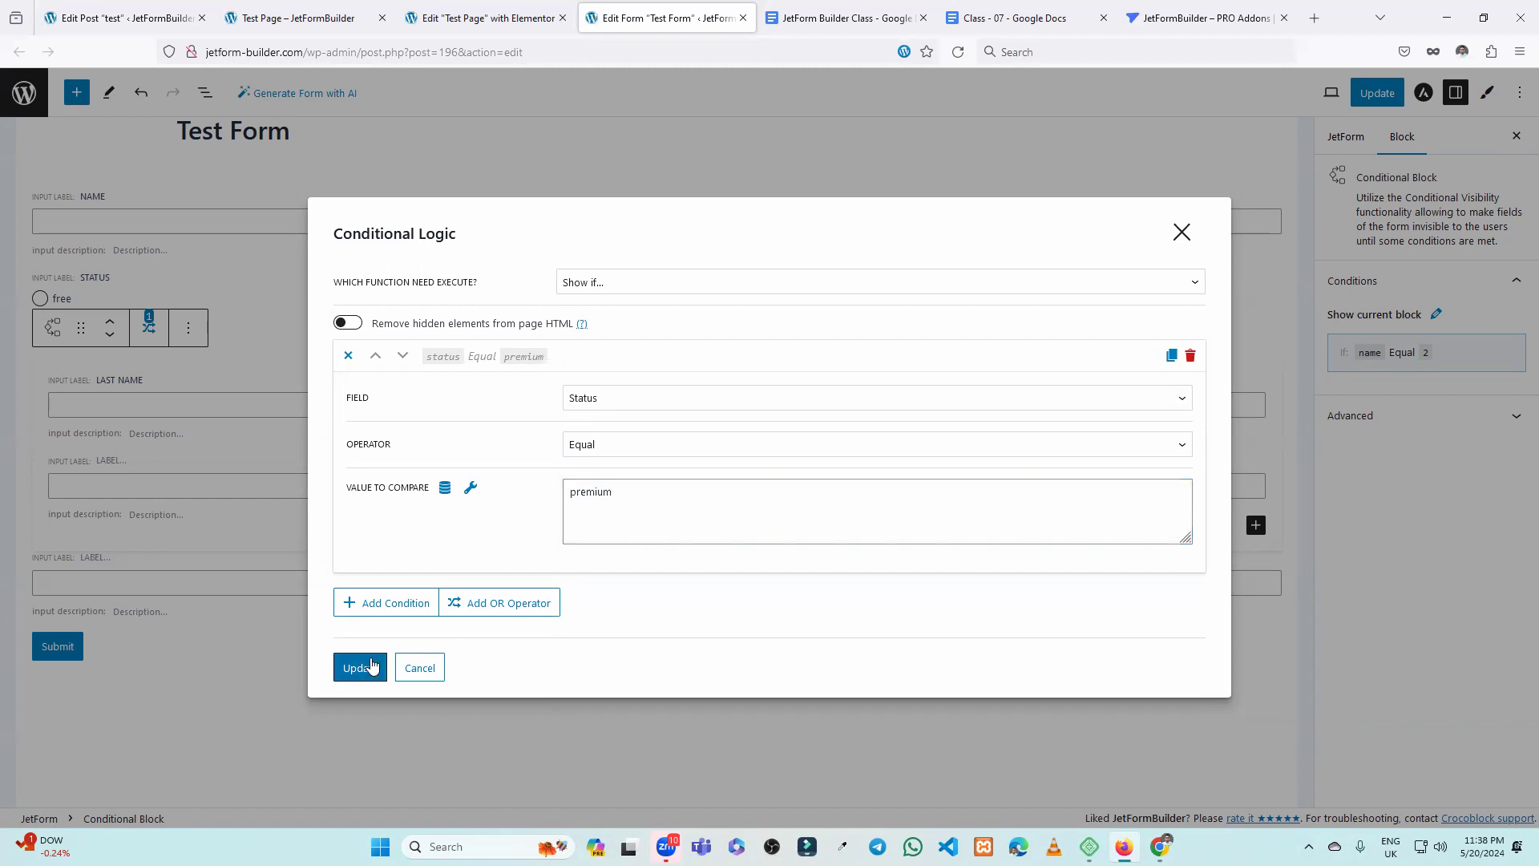
Try adding std and an underscore to the condition's comparison value, and restore it to premium.
{"action": "left_click", "coordinate": [639, 484]}
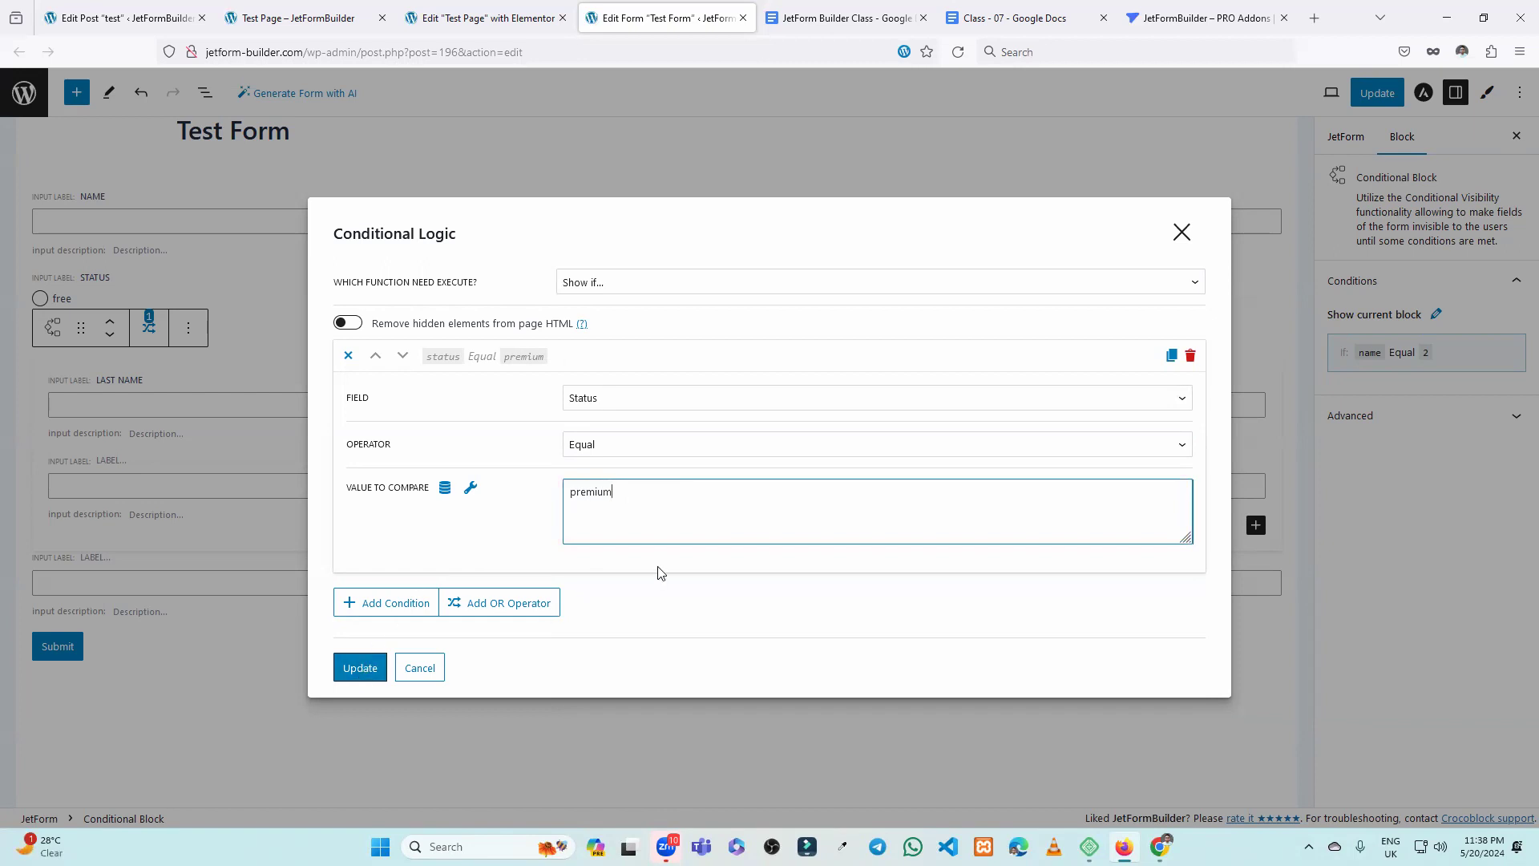
{"action": "type", "text": "std"}
{"action": "left_click", "coordinate": [618, 492]}
{"action": "key", "text": "BackSpace"}
{"action": "type", "text": "_"}
{"action": "left_click_drag", "start_coordinate": [683, 491], "coordinate": [427, 490]}
{"action": "left_click", "coordinate": [586, 493]}
{"action": "double_click", "coordinate": [568, 493]}
{"action": "left_click", "coordinate": [650, 497]}
{"action": "left_click", "coordinate": [618, 493]}
{"action": "key", "text": "BackSpace"}
{"action": "left_click_drag", "start_coordinate": [636, 493], "coordinate": [615, 494]}
{"action": "key", "text": "BackSpace"}
Apply the conditional logic to the block and save the form.
{"action": "left_click", "coordinate": [368, 666]}
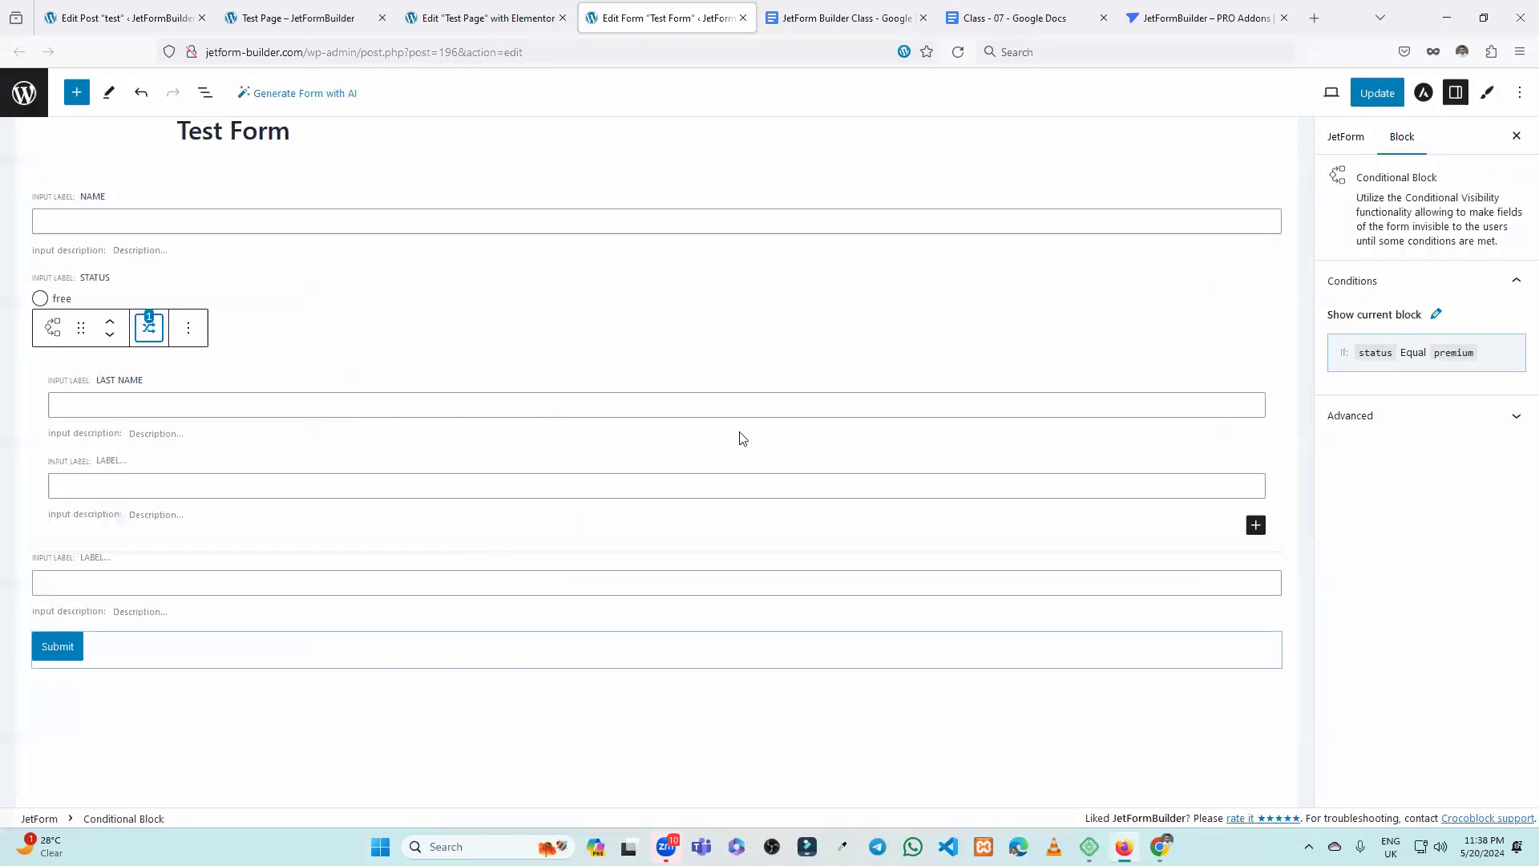
{"action": "left_click", "coordinate": [1357, 98]}
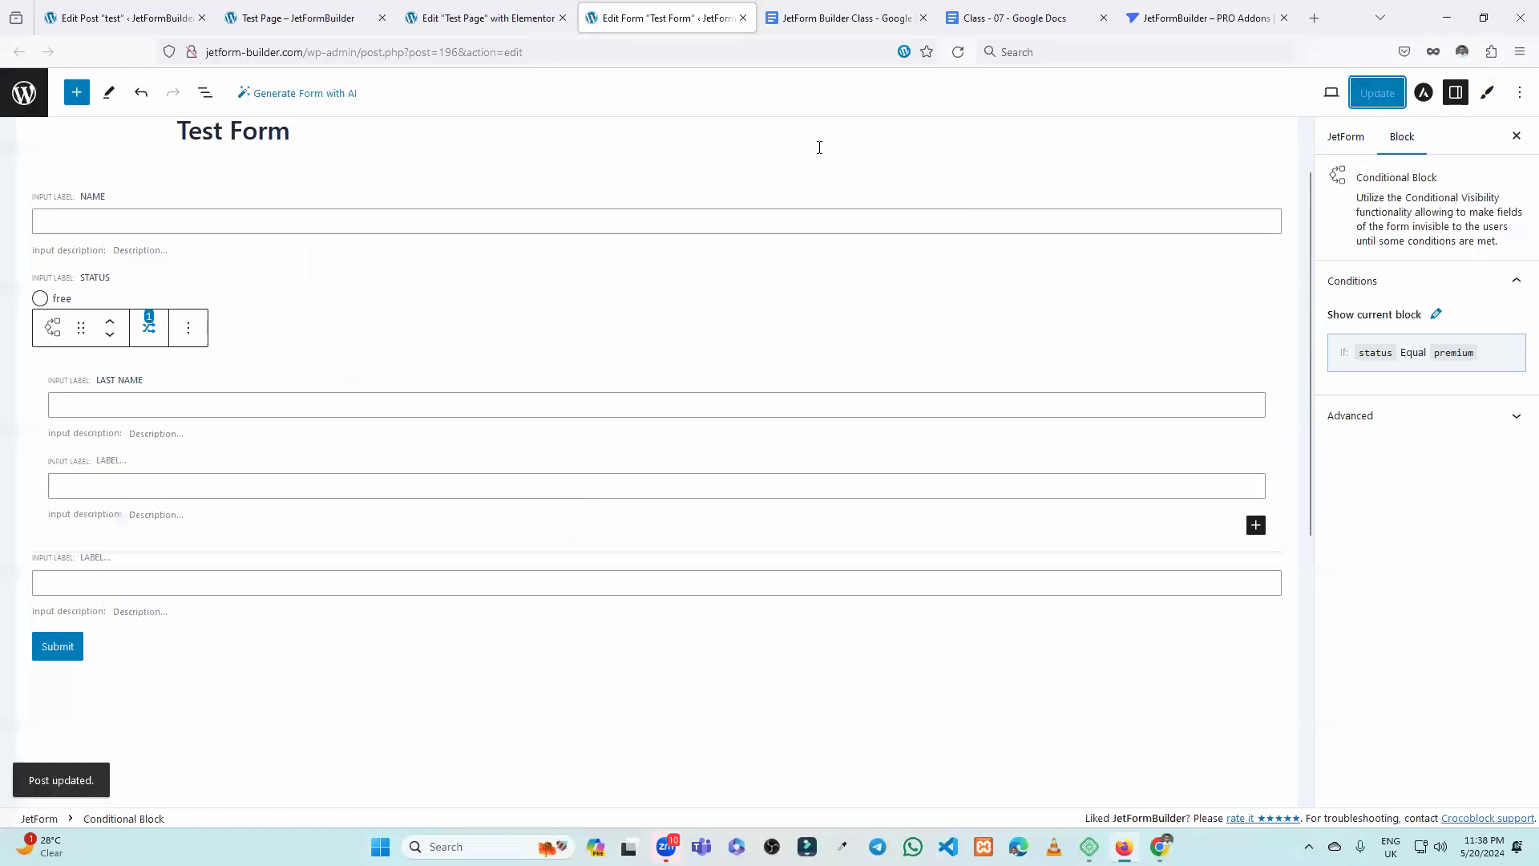
Test the condition on the published Test Page by alternating the Status choice between free and premium.
{"action": "left_click", "coordinate": [278, 7]}
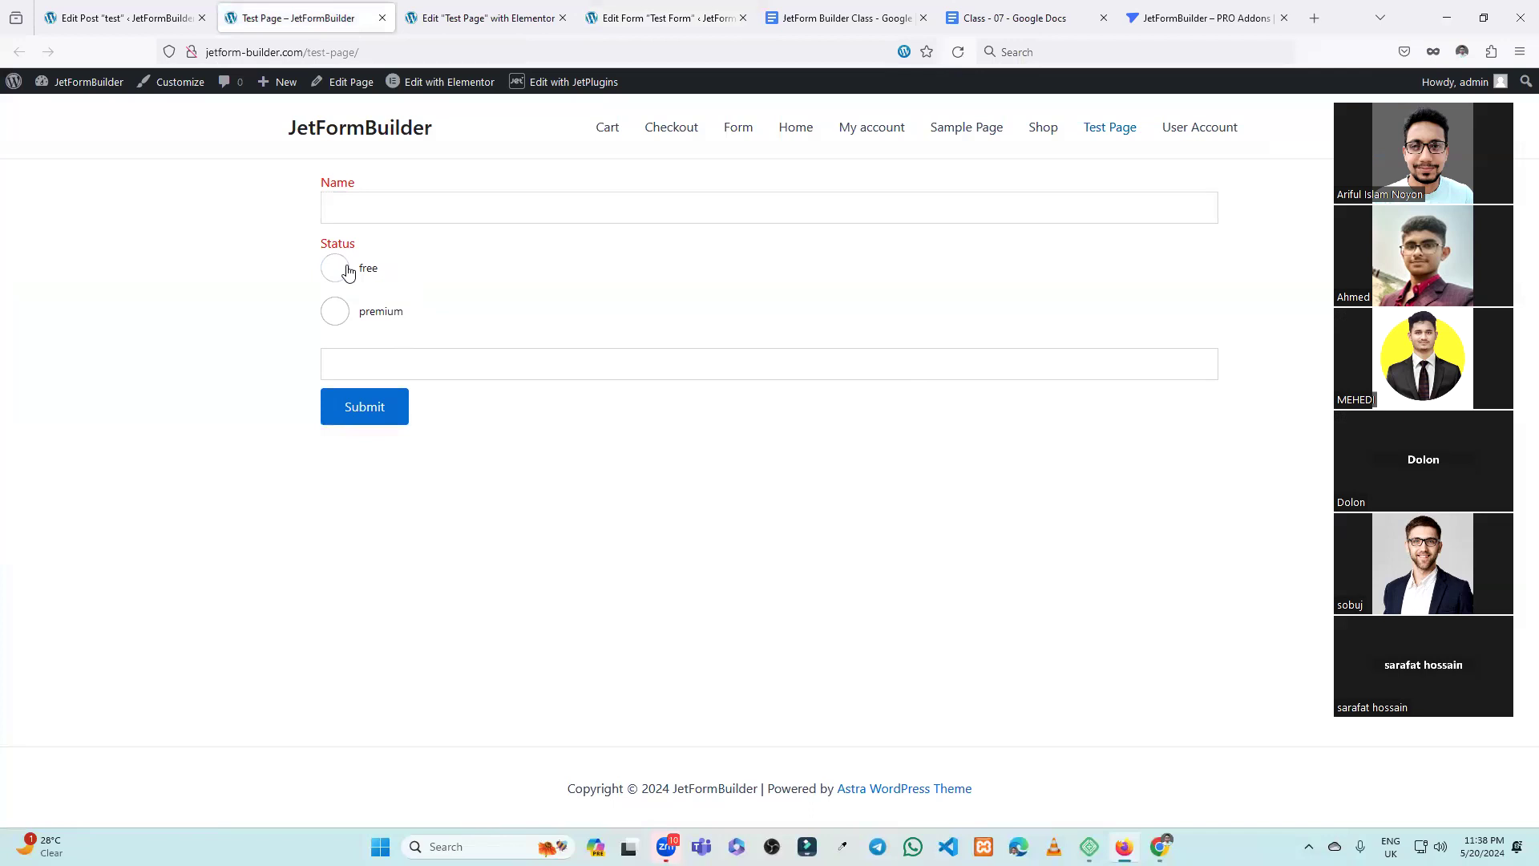
{"action": "left_click", "coordinate": [342, 271]}
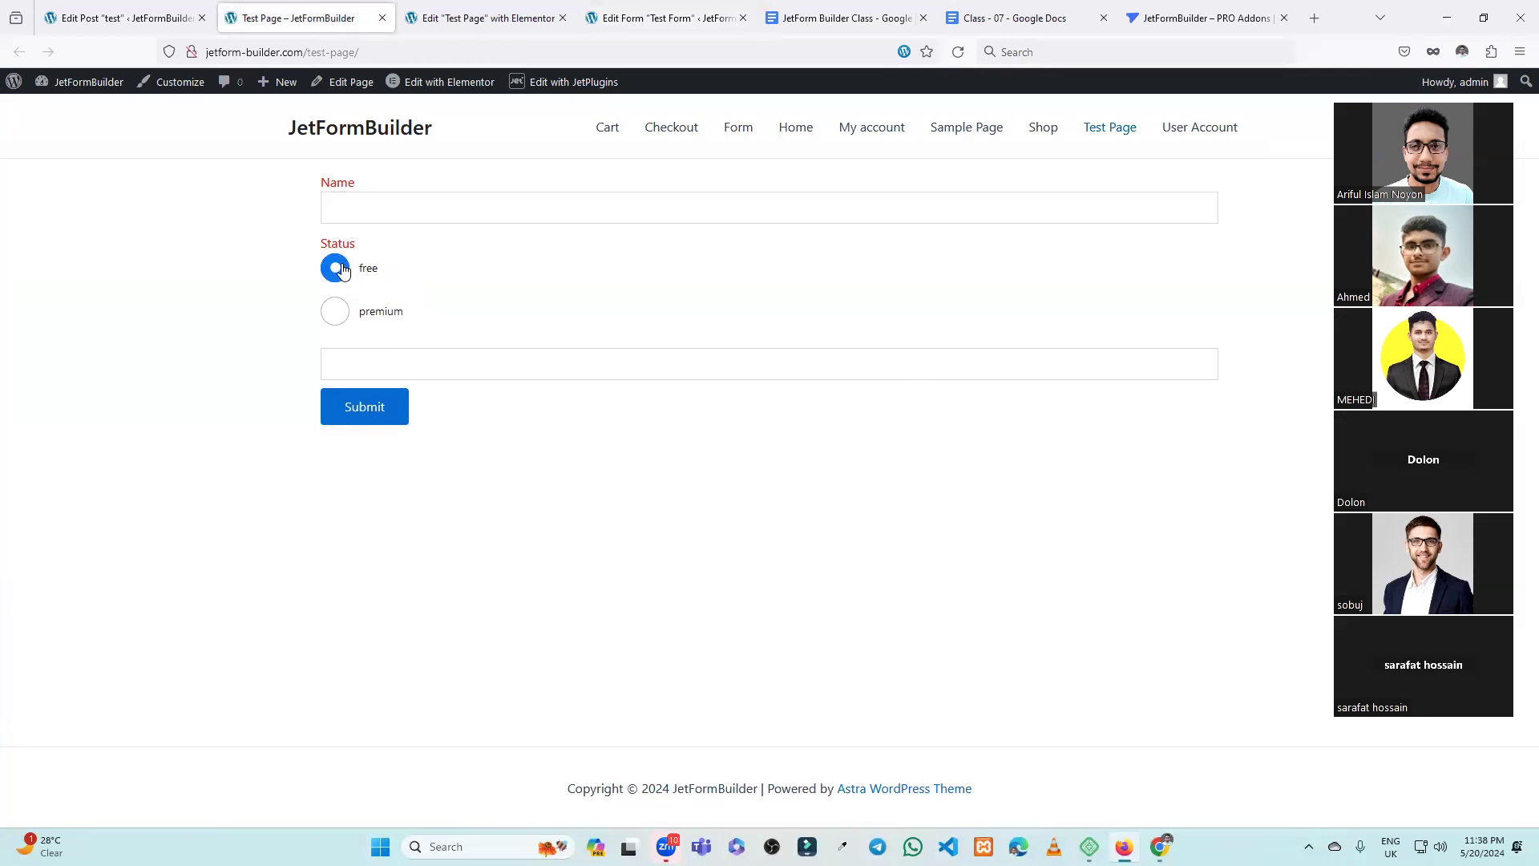
{"action": "left_click", "coordinate": [334, 312]}
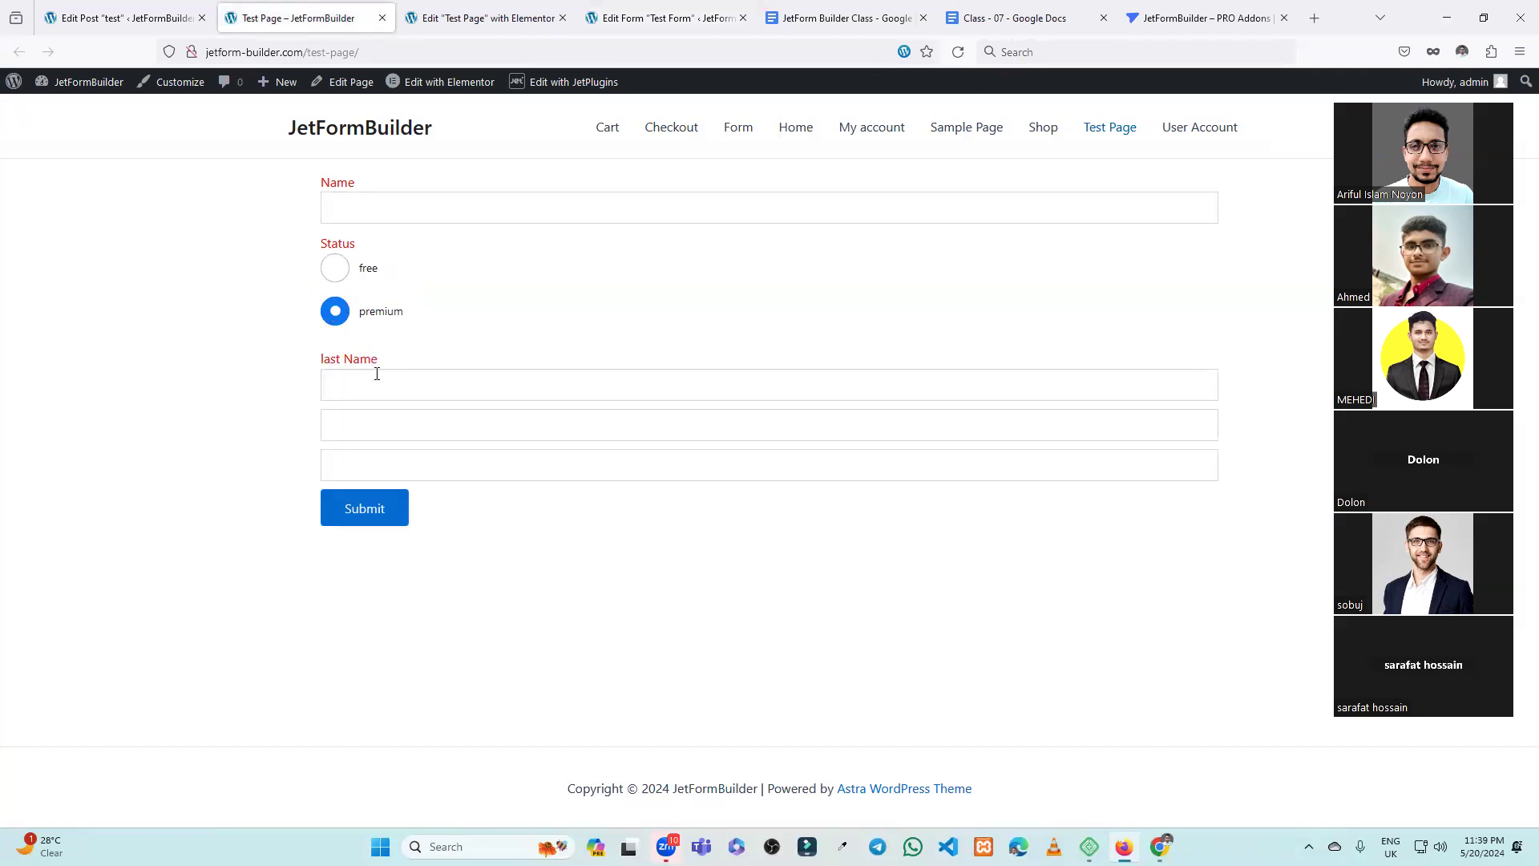
{"action": "left_click", "coordinate": [337, 269]}
{"action": "left_click", "coordinate": [340, 314]}
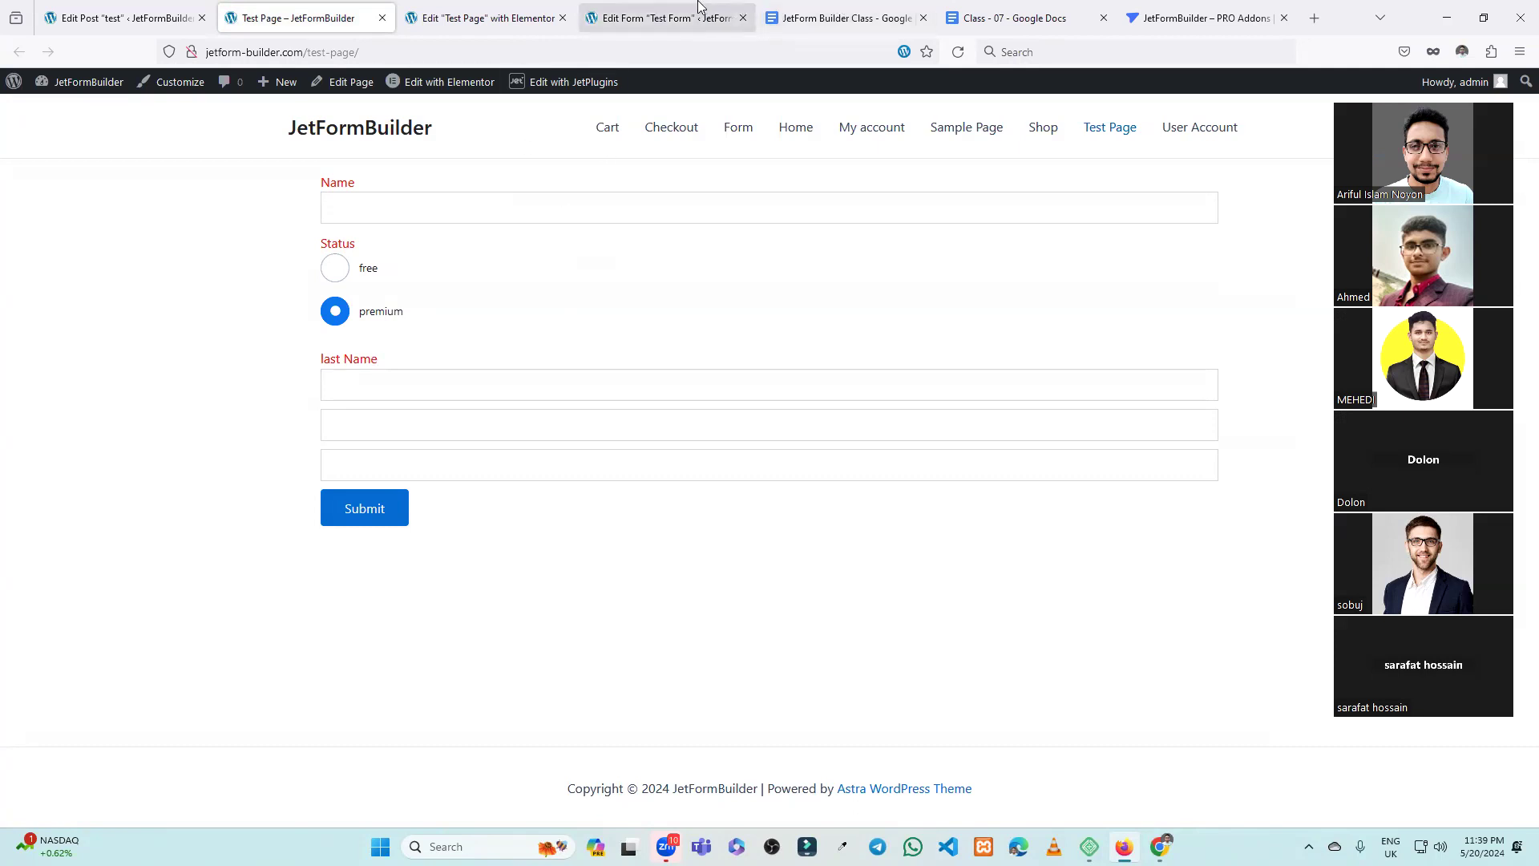
Return to the Test Form editor and review its Name field, conditional block and the unlabelled text field above Submit.
{"action": "left_click", "coordinate": [665, 17]}
{"action": "left_click", "coordinate": [497, 18]}
{"action": "left_click", "coordinate": [304, 17]}
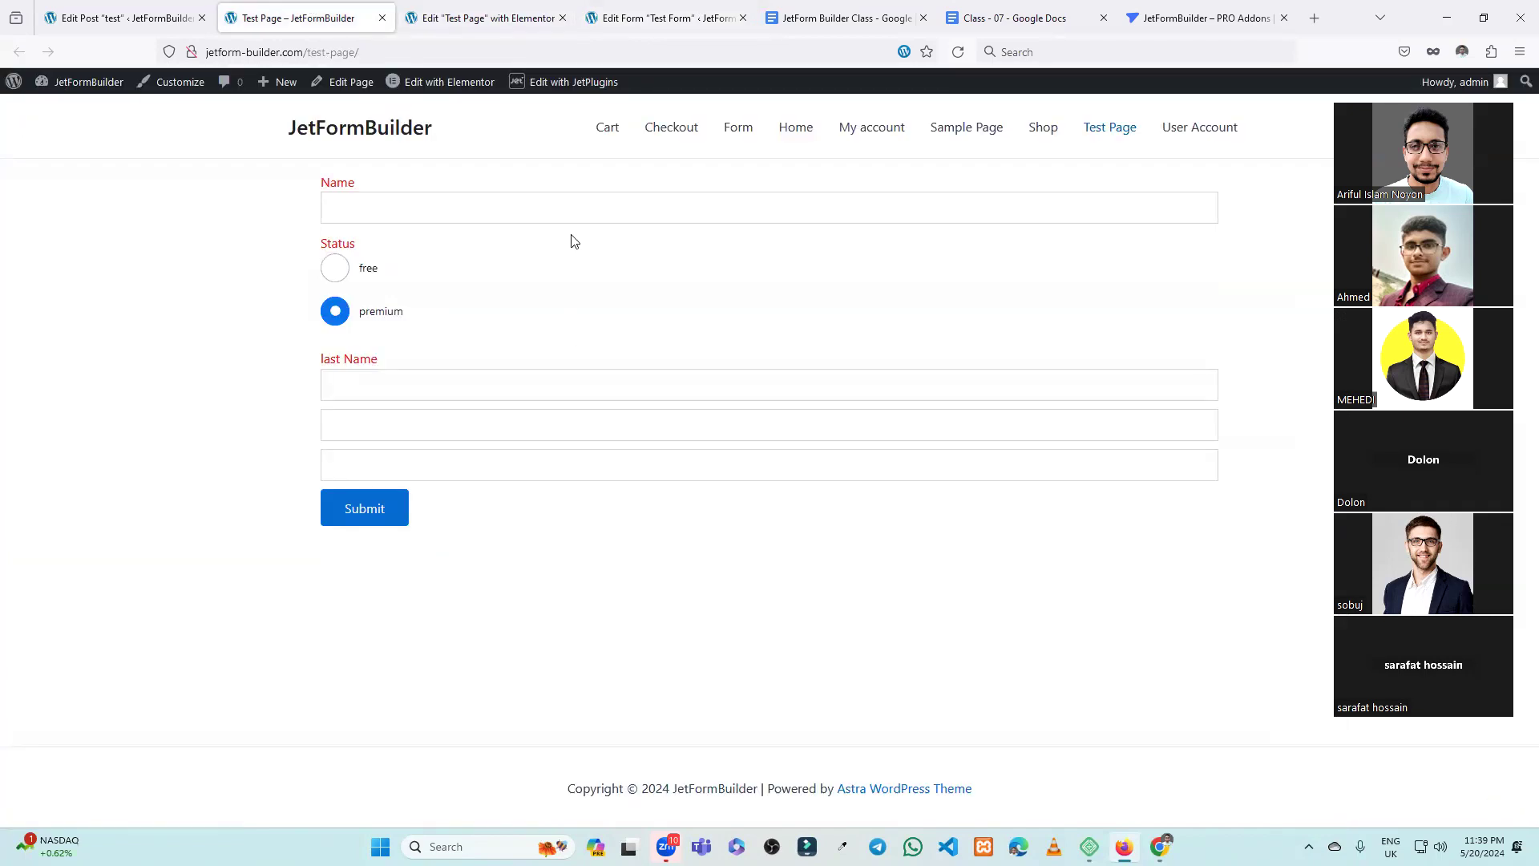
{"action": "left_click", "coordinate": [665, 18]}
{"action": "scroll", "coordinate": [529, 505], "scroll_direction": "down", "scroll_amount": 4}
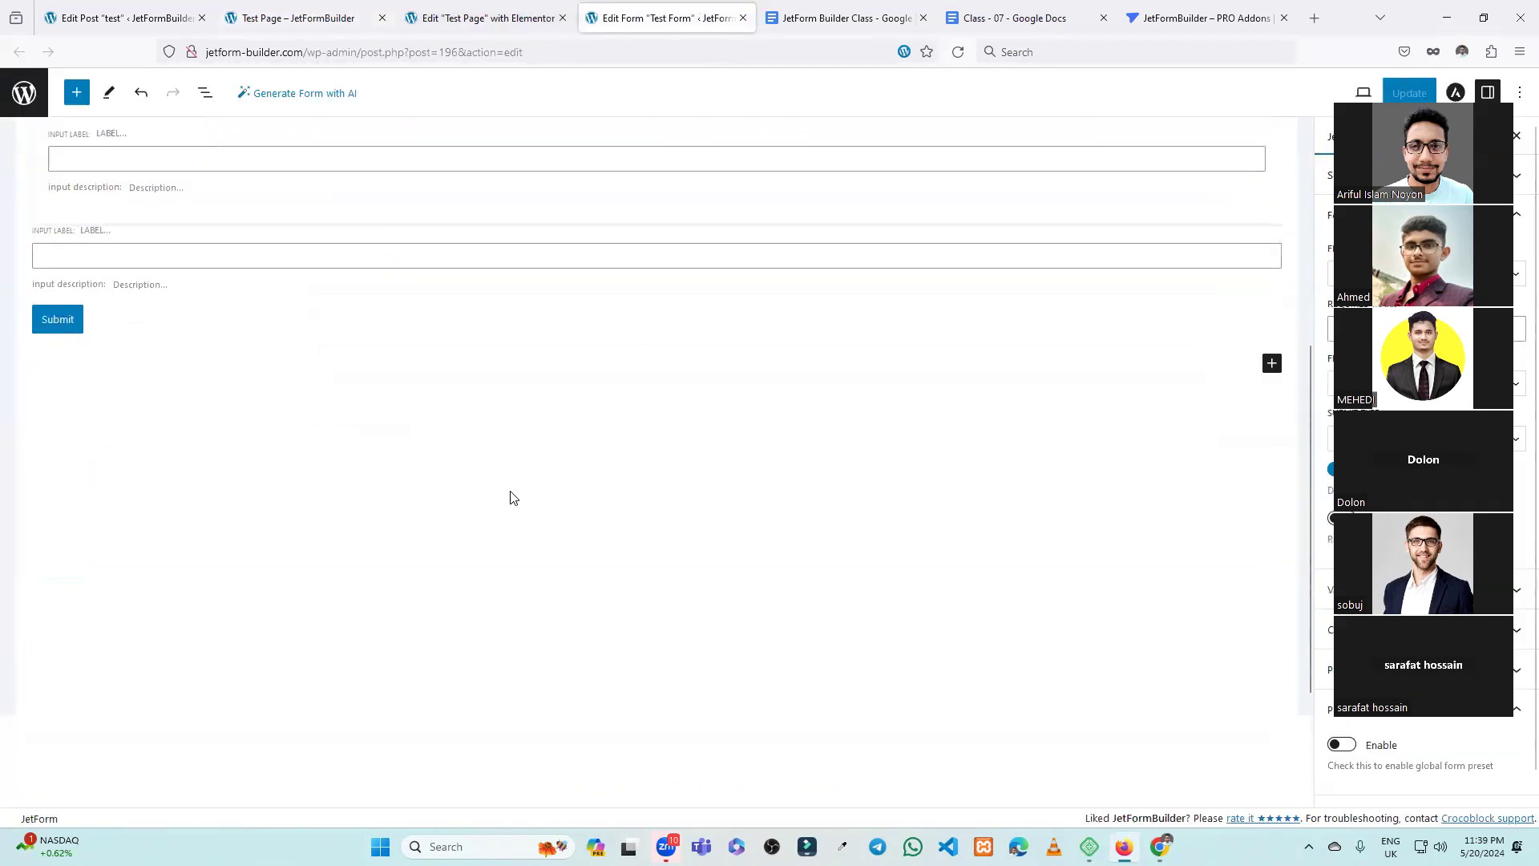
{"action": "scroll", "coordinate": [662, 391], "scroll_direction": "up", "scroll_amount": 3}
{"action": "scroll", "coordinate": [412, 378], "scroll_direction": "down", "scroll_amount": 2}
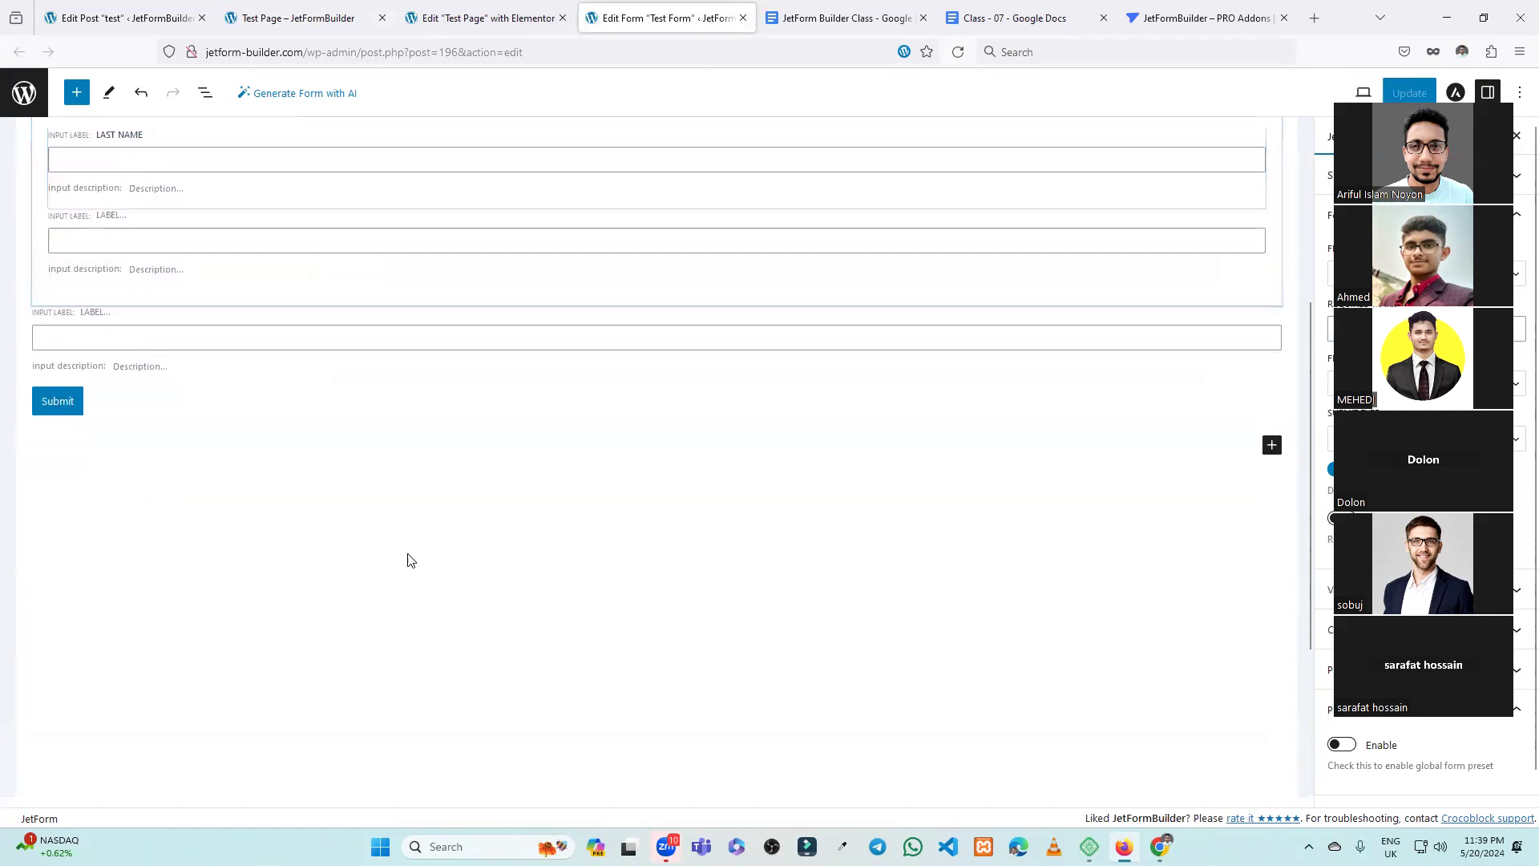
{"action": "scroll", "coordinate": [474, 546], "scroll_direction": "up", "scroll_amount": 4}
{"action": "left_click", "coordinate": [103, 303]}
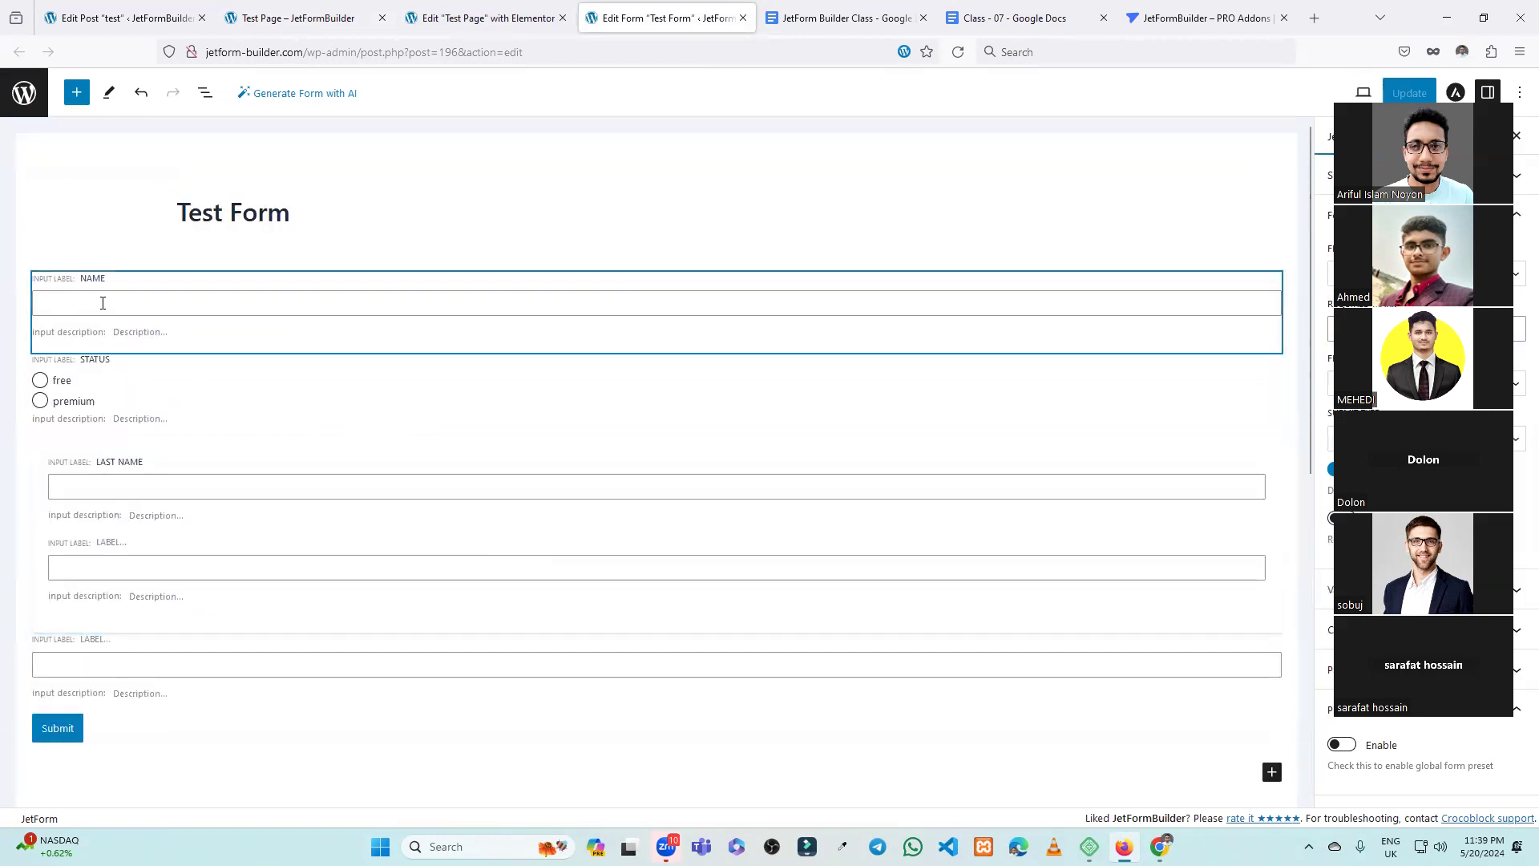
{"action": "left_click", "coordinate": [127, 303]}
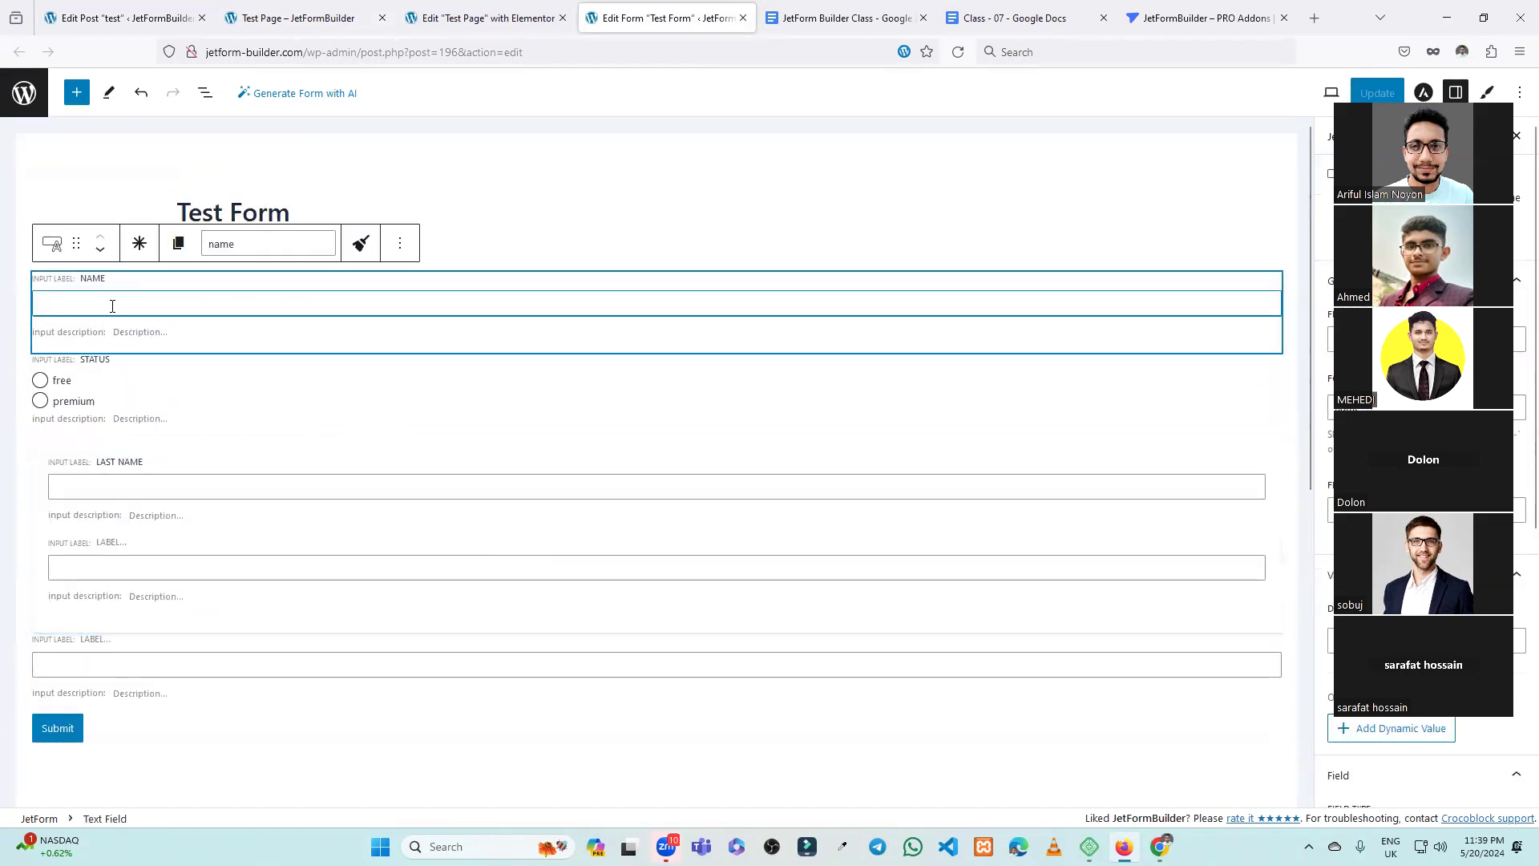
{"action": "scroll", "coordinate": [161, 564], "scroll_direction": "down", "scroll_amount": 2}
{"action": "left_click", "coordinate": [153, 499]}
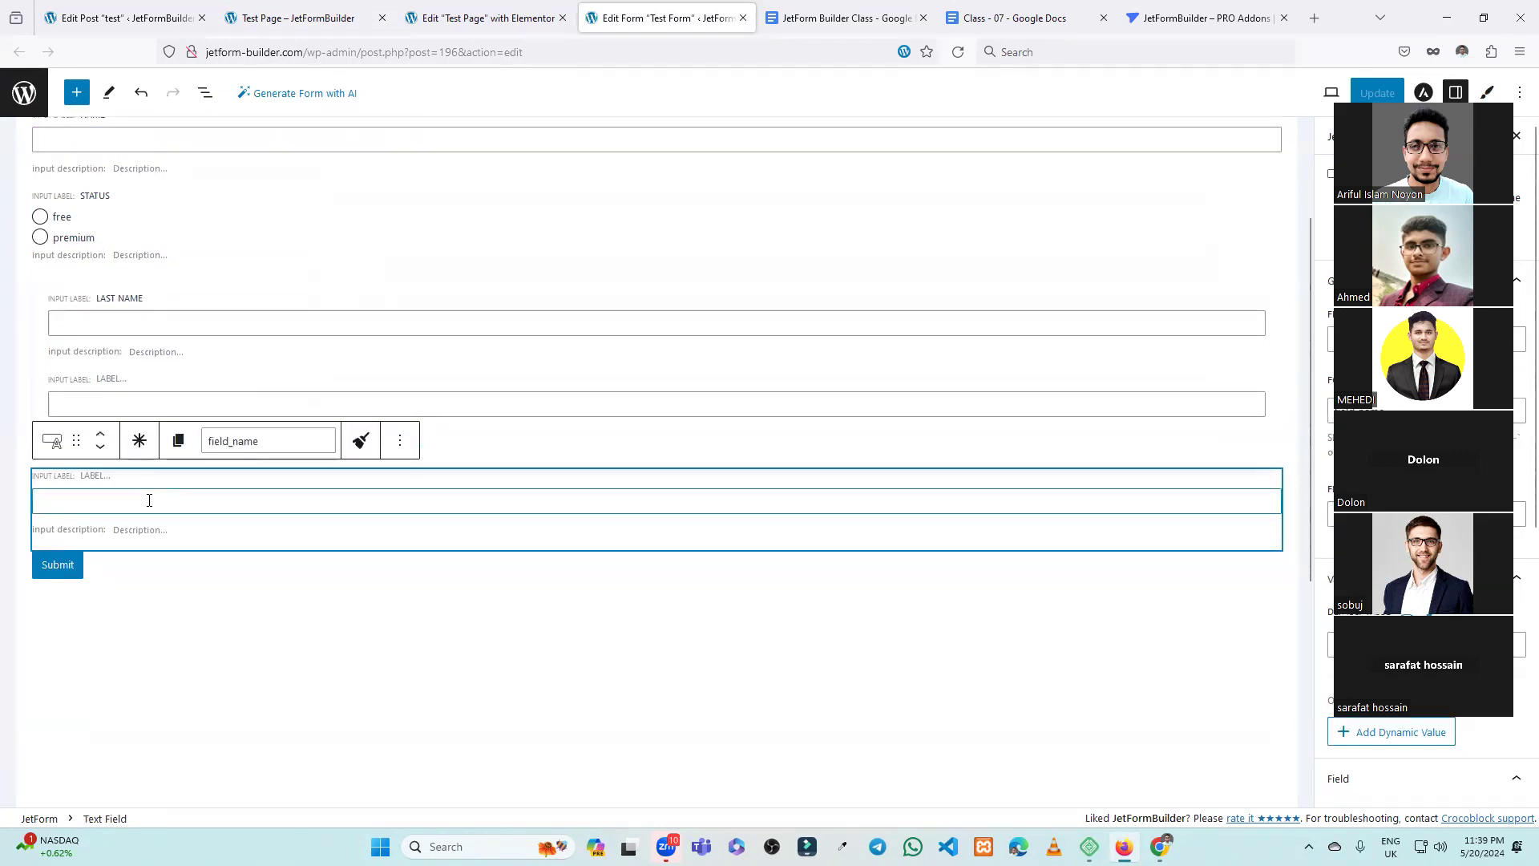
{"action": "scroll", "coordinate": [96, 481], "scroll_direction": "up", "scroll_amount": 2}
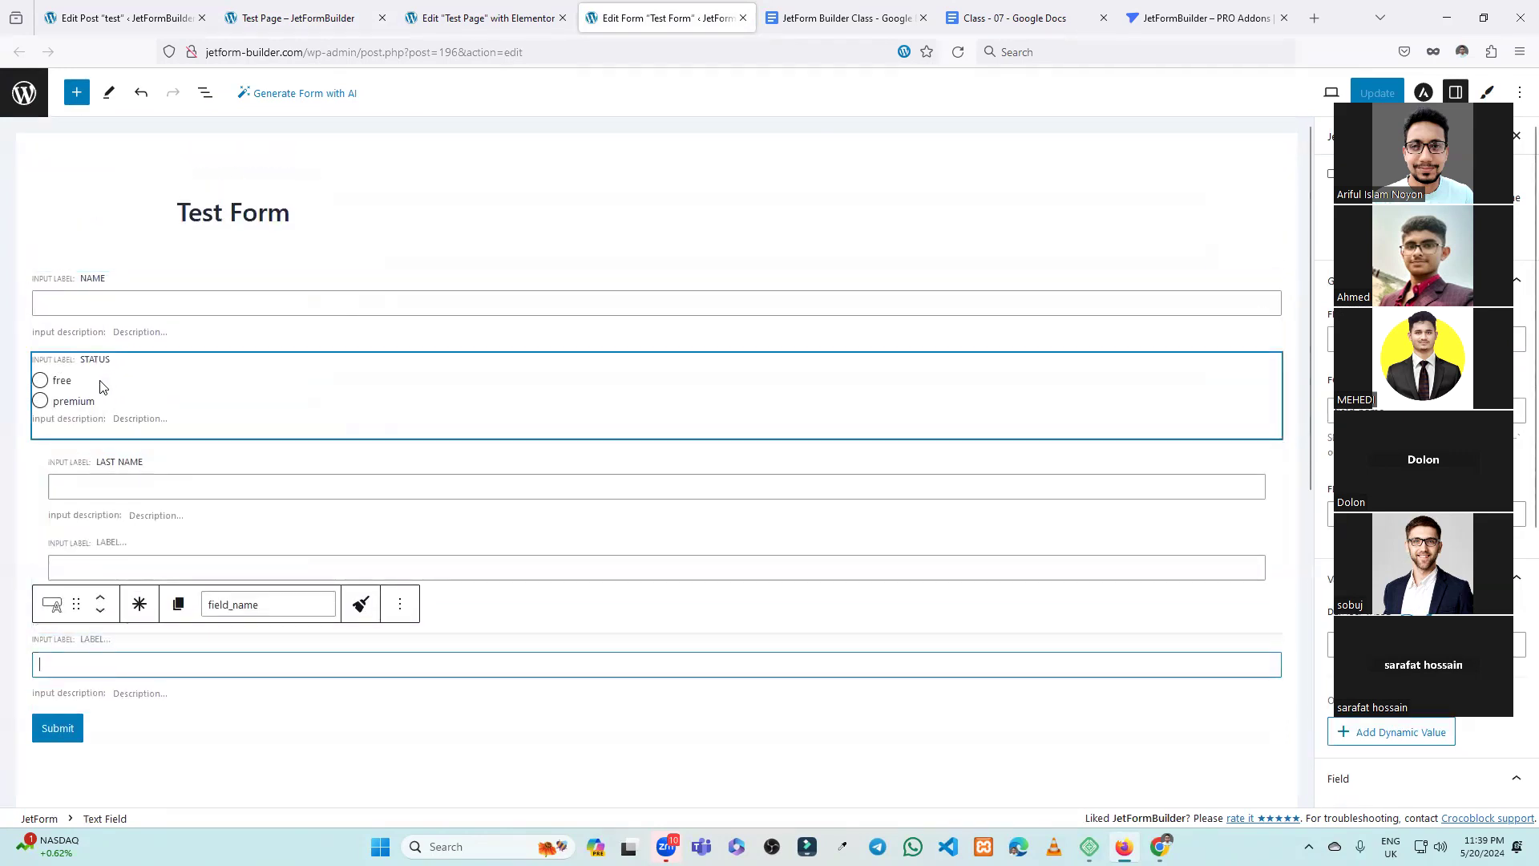
Set the Status options' calculate values to 10 for free and 2 for premium, and apply the options.
{"action": "left_click", "coordinate": [102, 388]}
{"action": "left_click", "coordinate": [119, 519]}
{"action": "left_click", "coordinate": [589, 402]}
{"action": "type", "text": "10"}
{"action": "left_click", "coordinate": [588, 606]}
{"action": "type", "text": "10"}
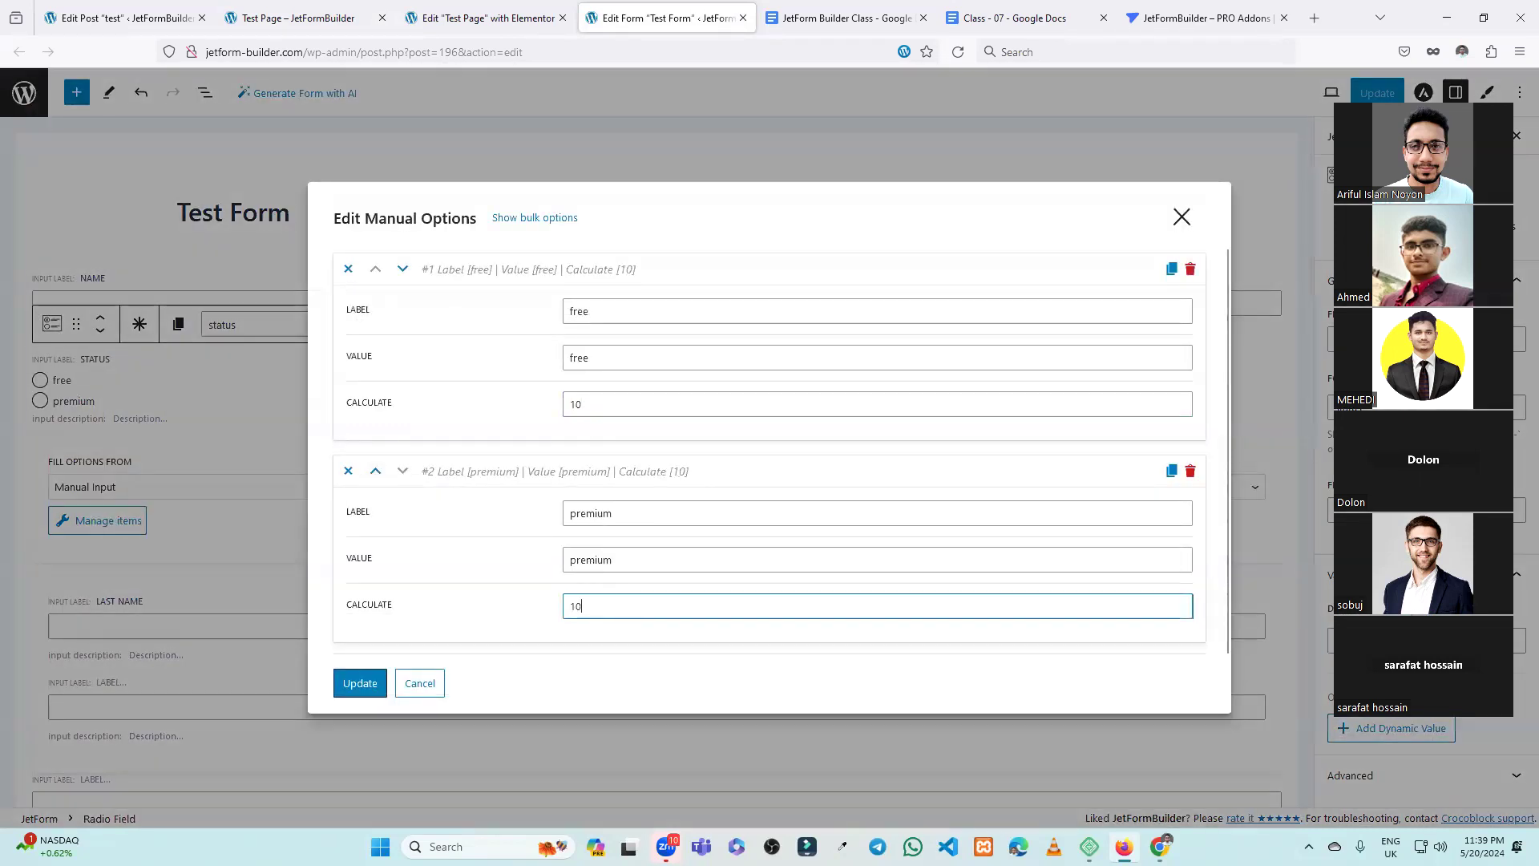
{"action": "left_click_drag", "start_coordinate": [605, 606], "coordinate": [559, 608]}
{"action": "type", "text": "2"}
{"action": "left_click", "coordinate": [360, 683]}
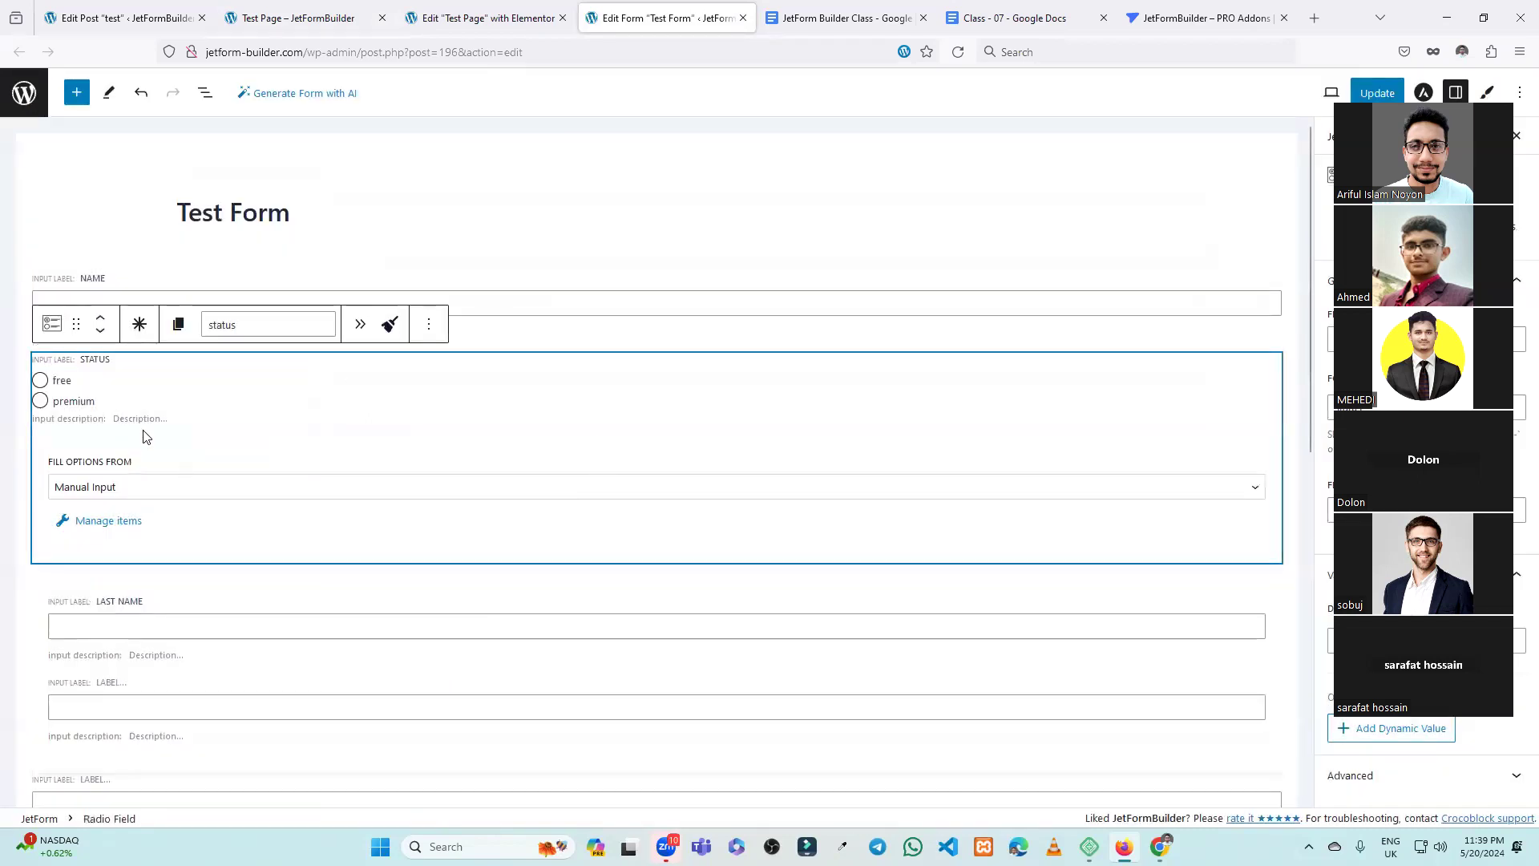
Examine the Name text field's block settings and the form's overall field layout.
{"action": "left_click", "coordinate": [181, 273]}
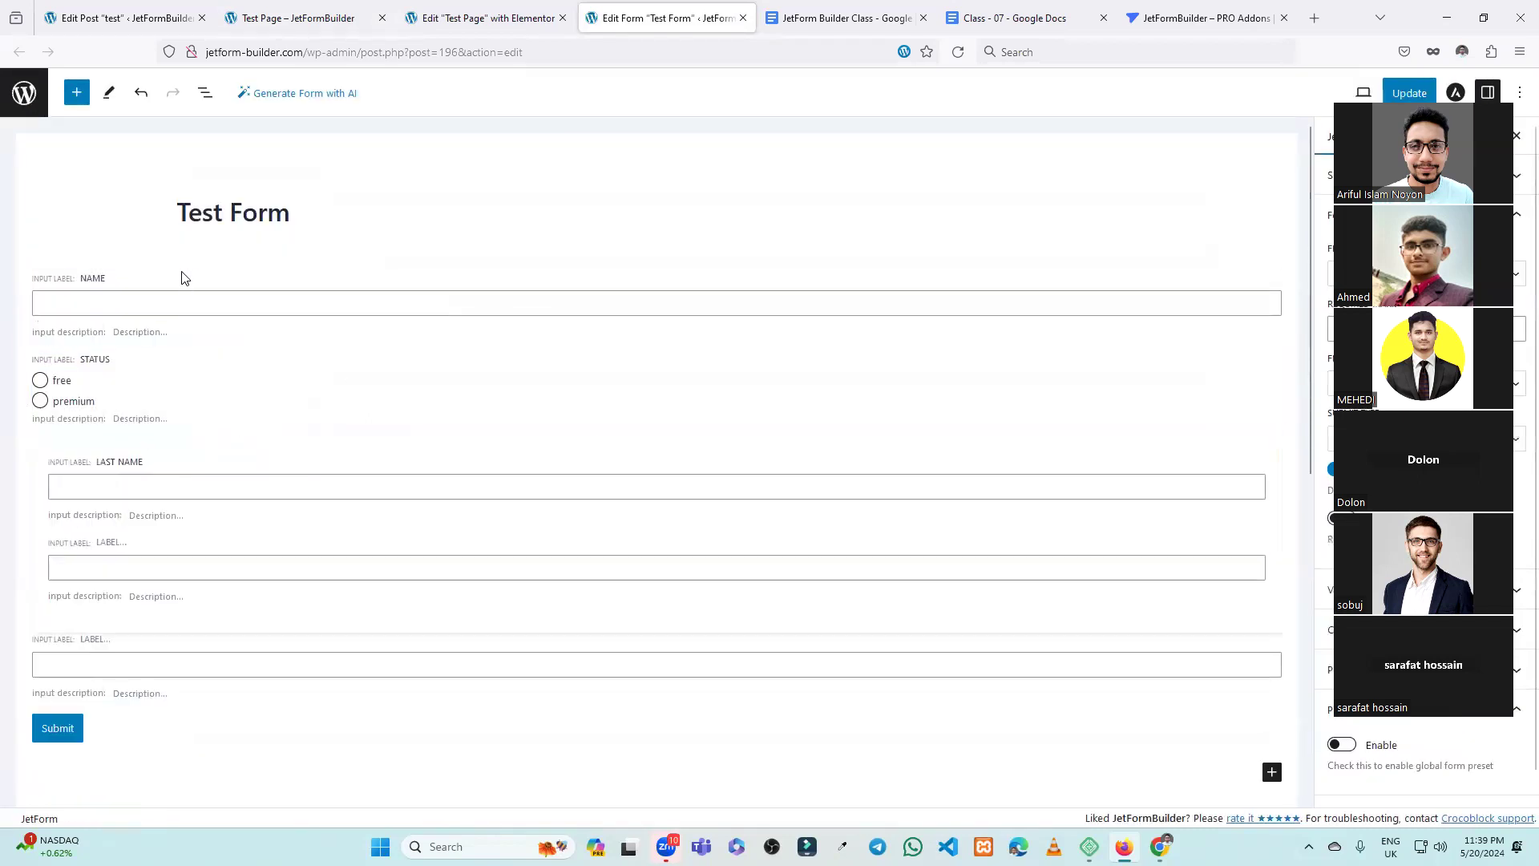
{"action": "left_click", "coordinate": [173, 284]}
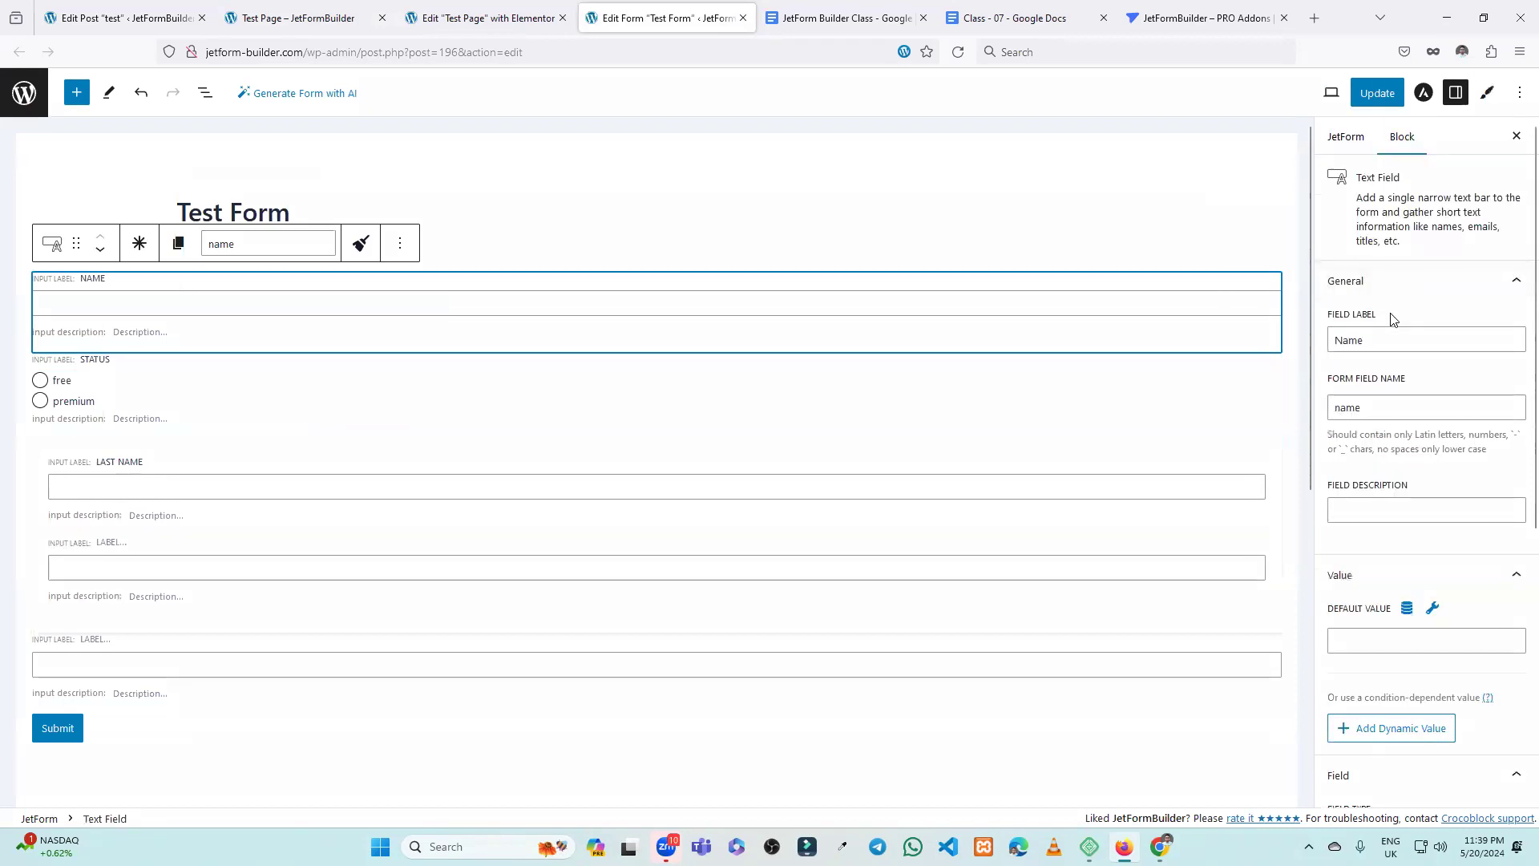
{"action": "scroll", "coordinate": [1395, 316], "scroll_direction": "down", "scroll_amount": 2}
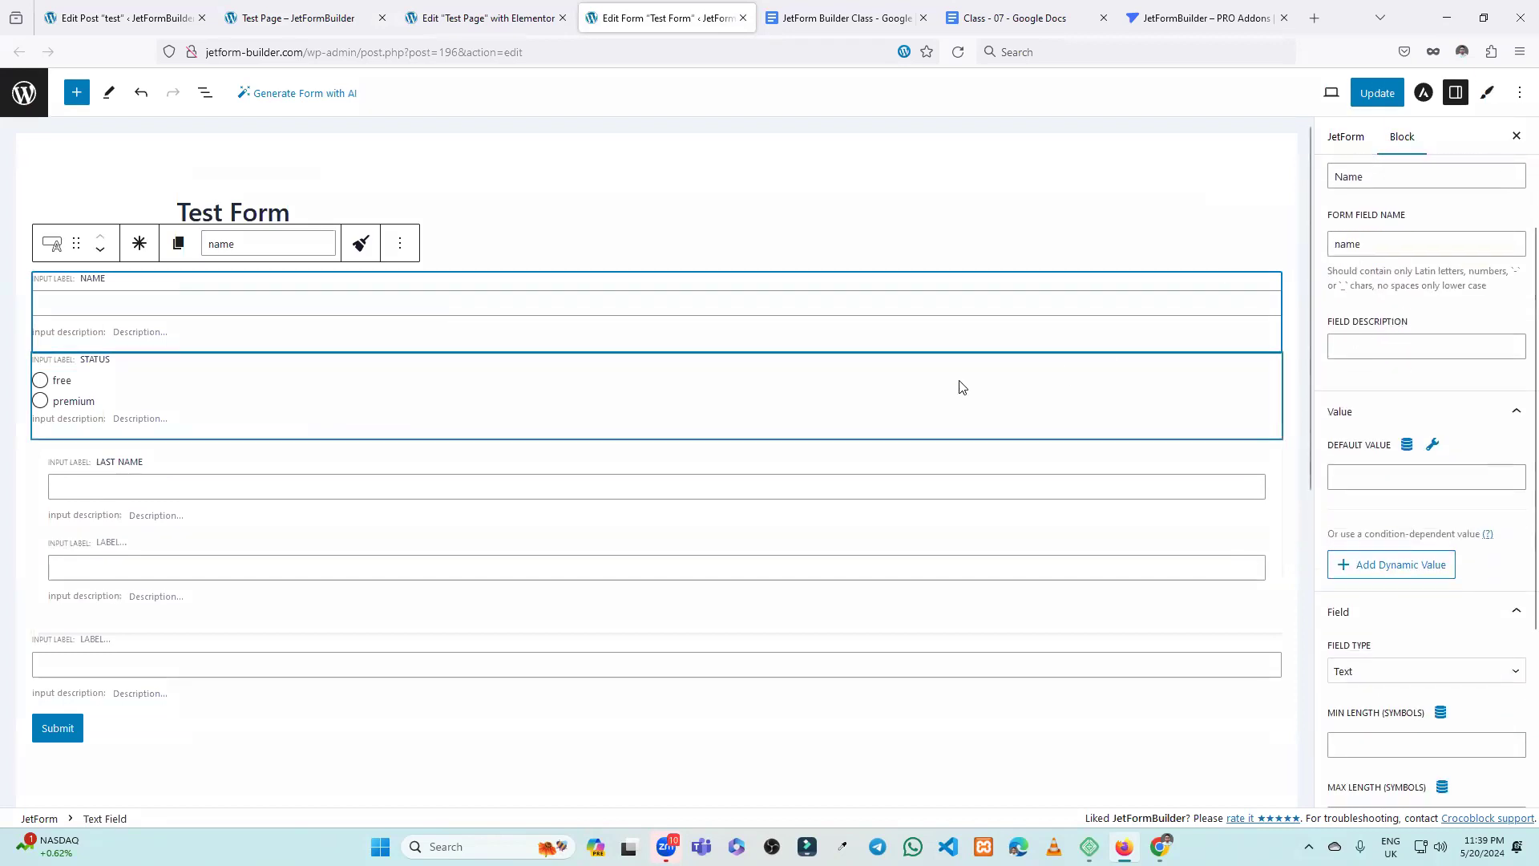
{"action": "scroll", "coordinate": [954, 389], "scroll_direction": "down", "scroll_amount": 4}
{"action": "scroll", "coordinate": [906, 392], "scroll_direction": "down", "scroll_amount": 2}
{"action": "left_click", "coordinate": [594, 477]}
{"action": "scroll", "coordinate": [732, 450], "scroll_direction": "up", "scroll_amount": 4}
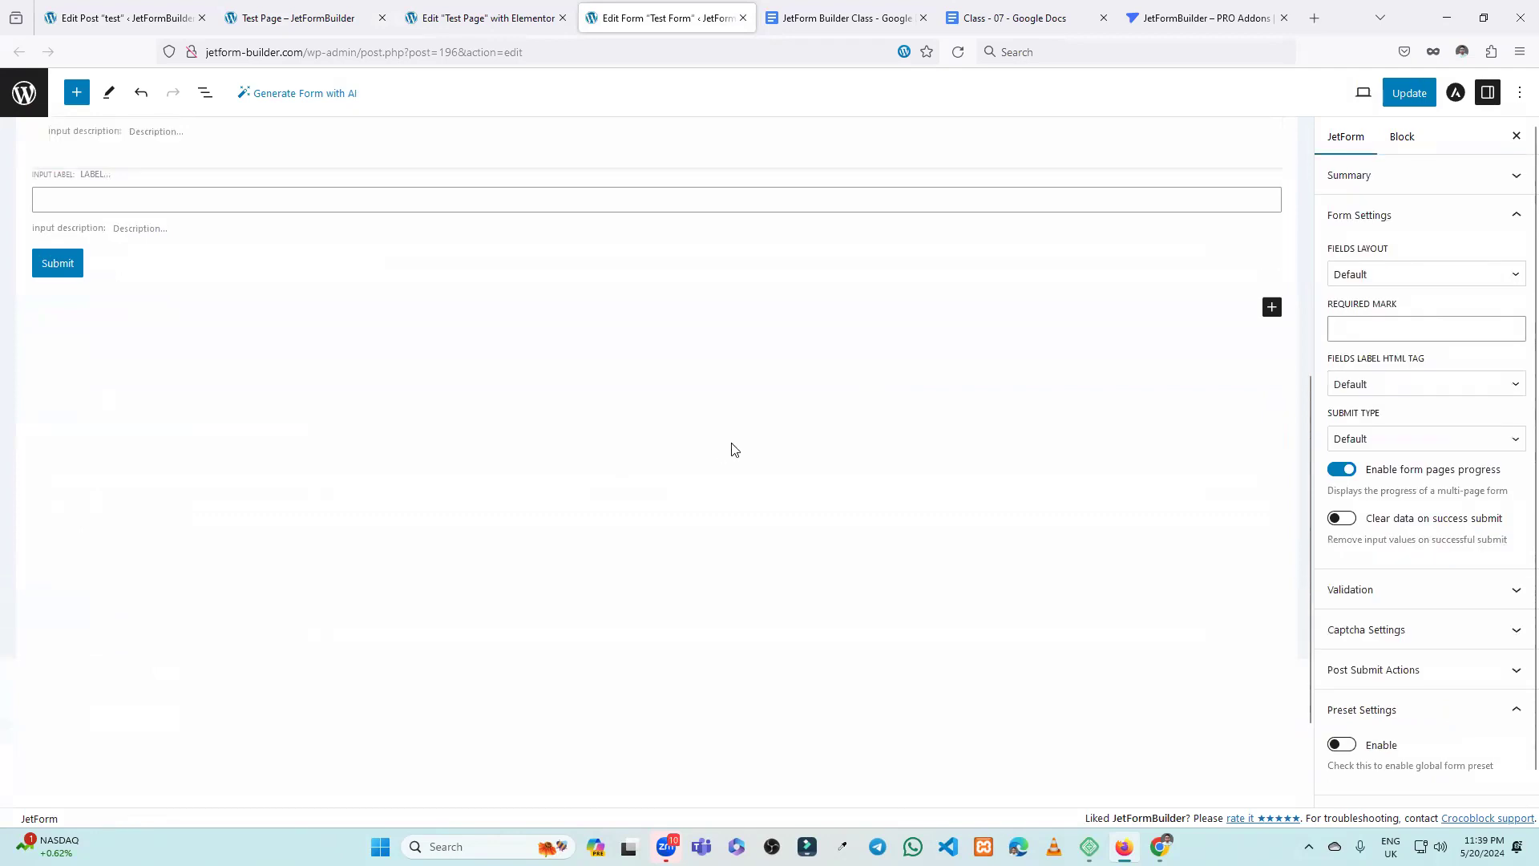
{"action": "scroll", "coordinate": [241, 365], "scroll_direction": "up", "scroll_amount": 1}
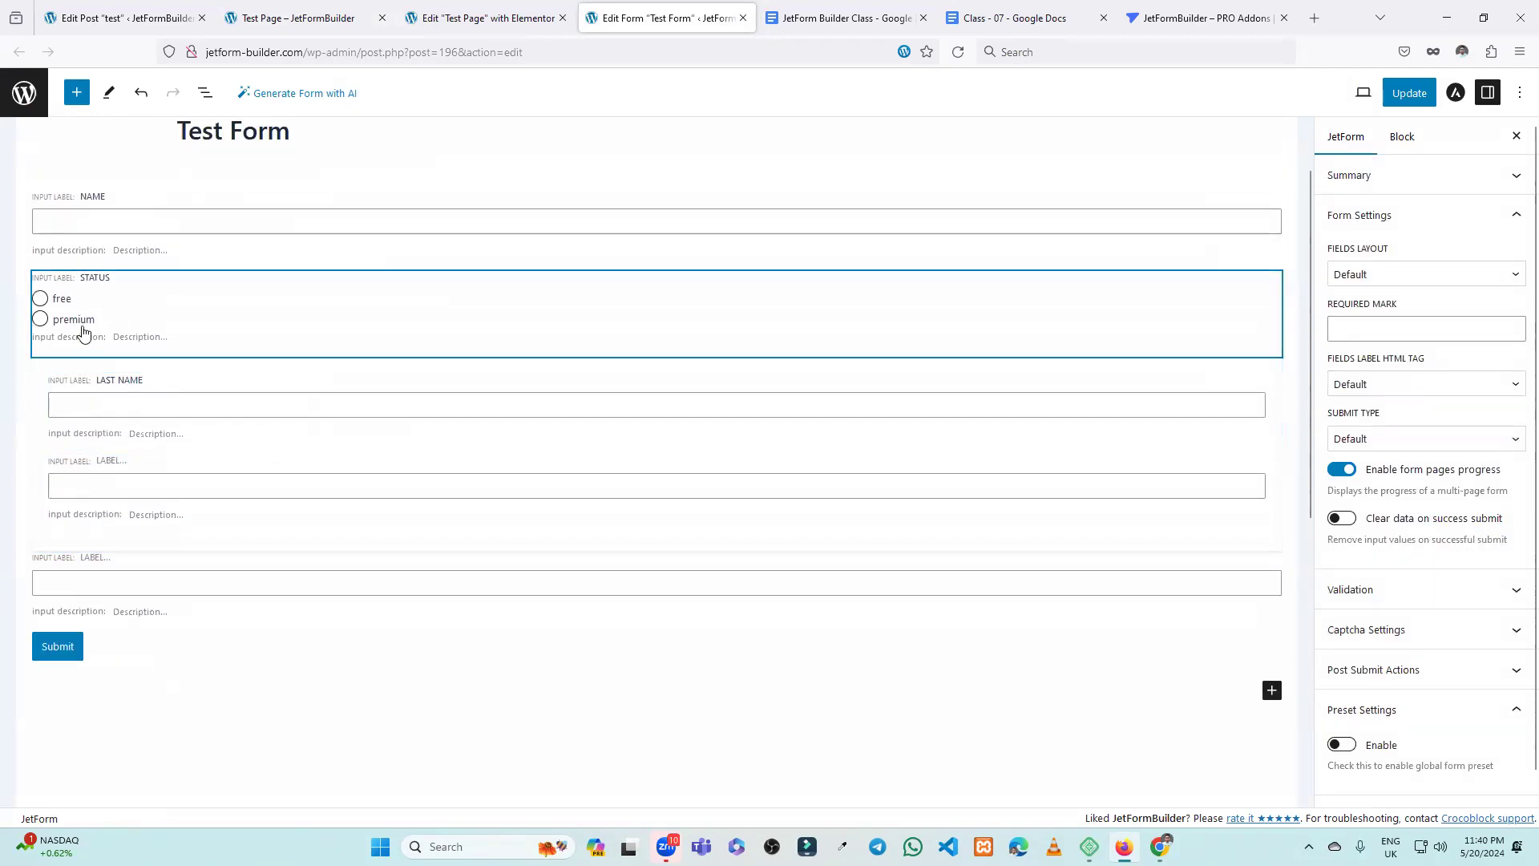
Insert a Calculated Field block into Test Form and move it directly above the Submit button.
{"action": "left_click", "coordinate": [332, 679]}
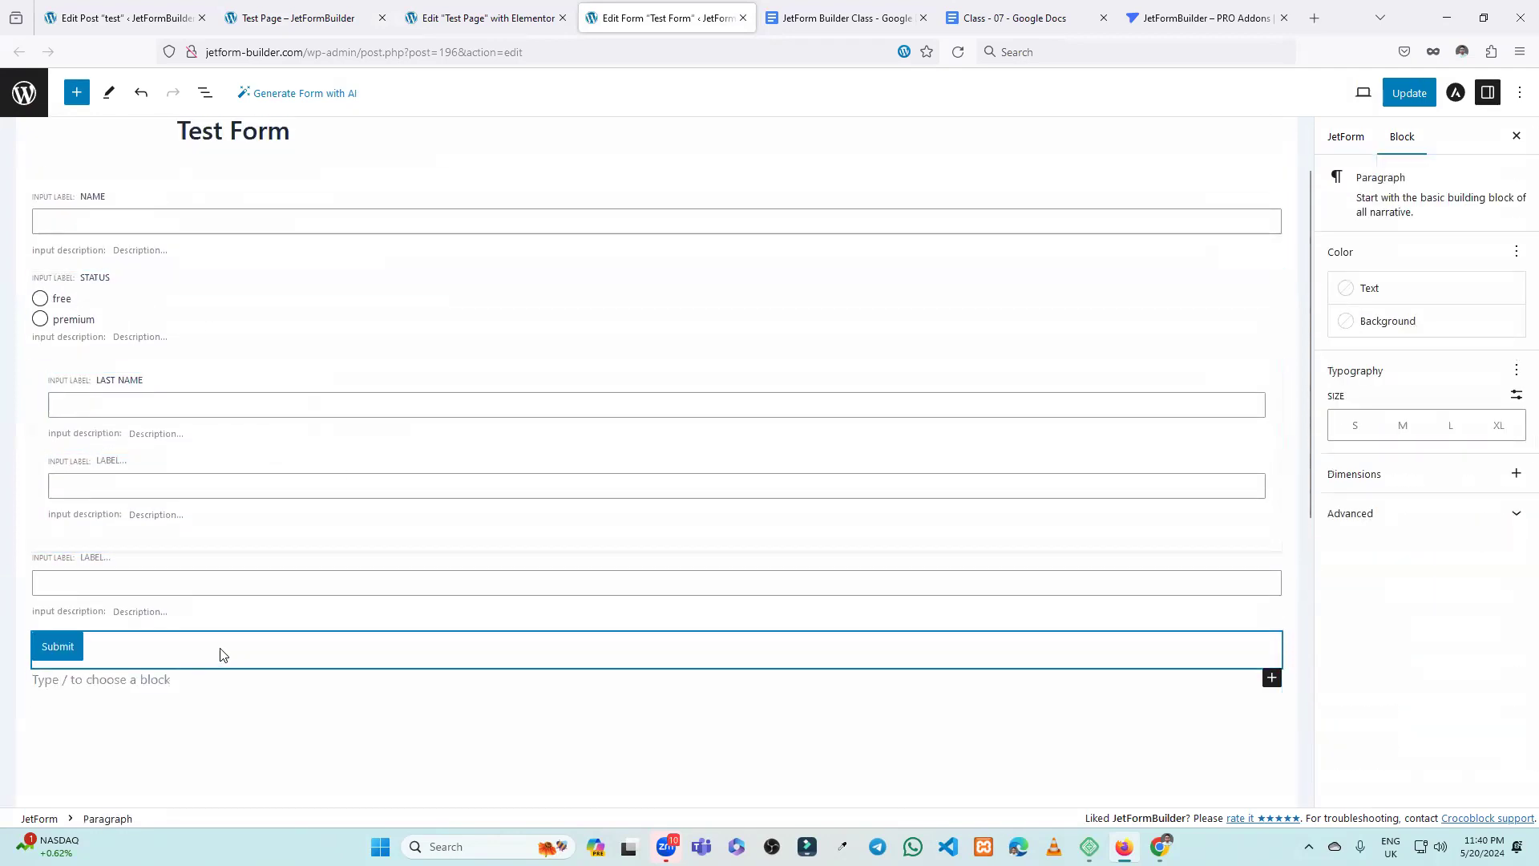
{"action": "scroll", "coordinate": [220, 641], "scroll_direction": "down", "scroll_amount": 1}
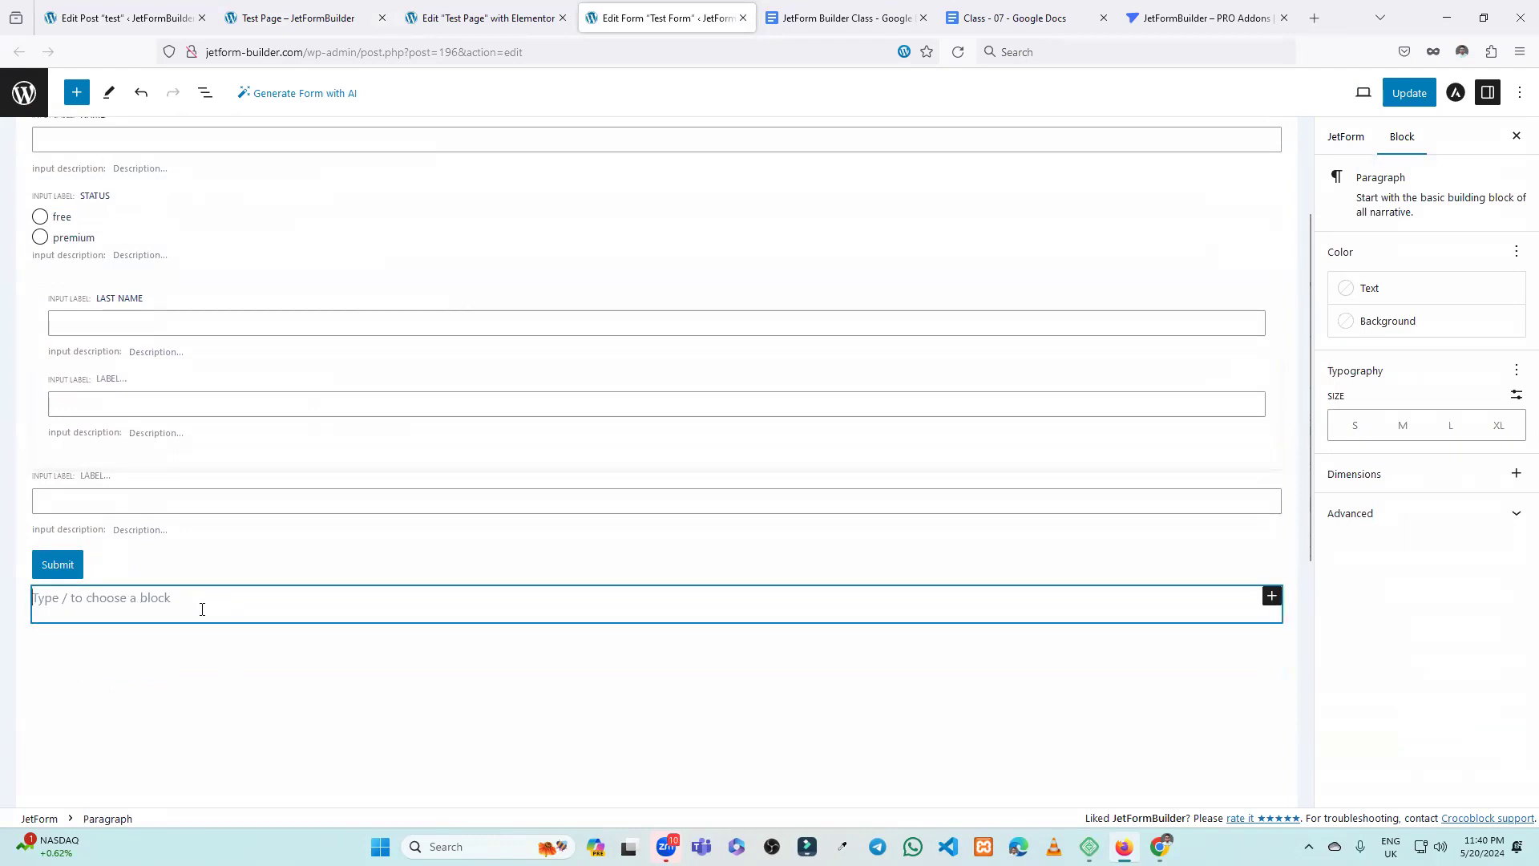
{"action": "left_click", "coordinate": [1272, 595]}
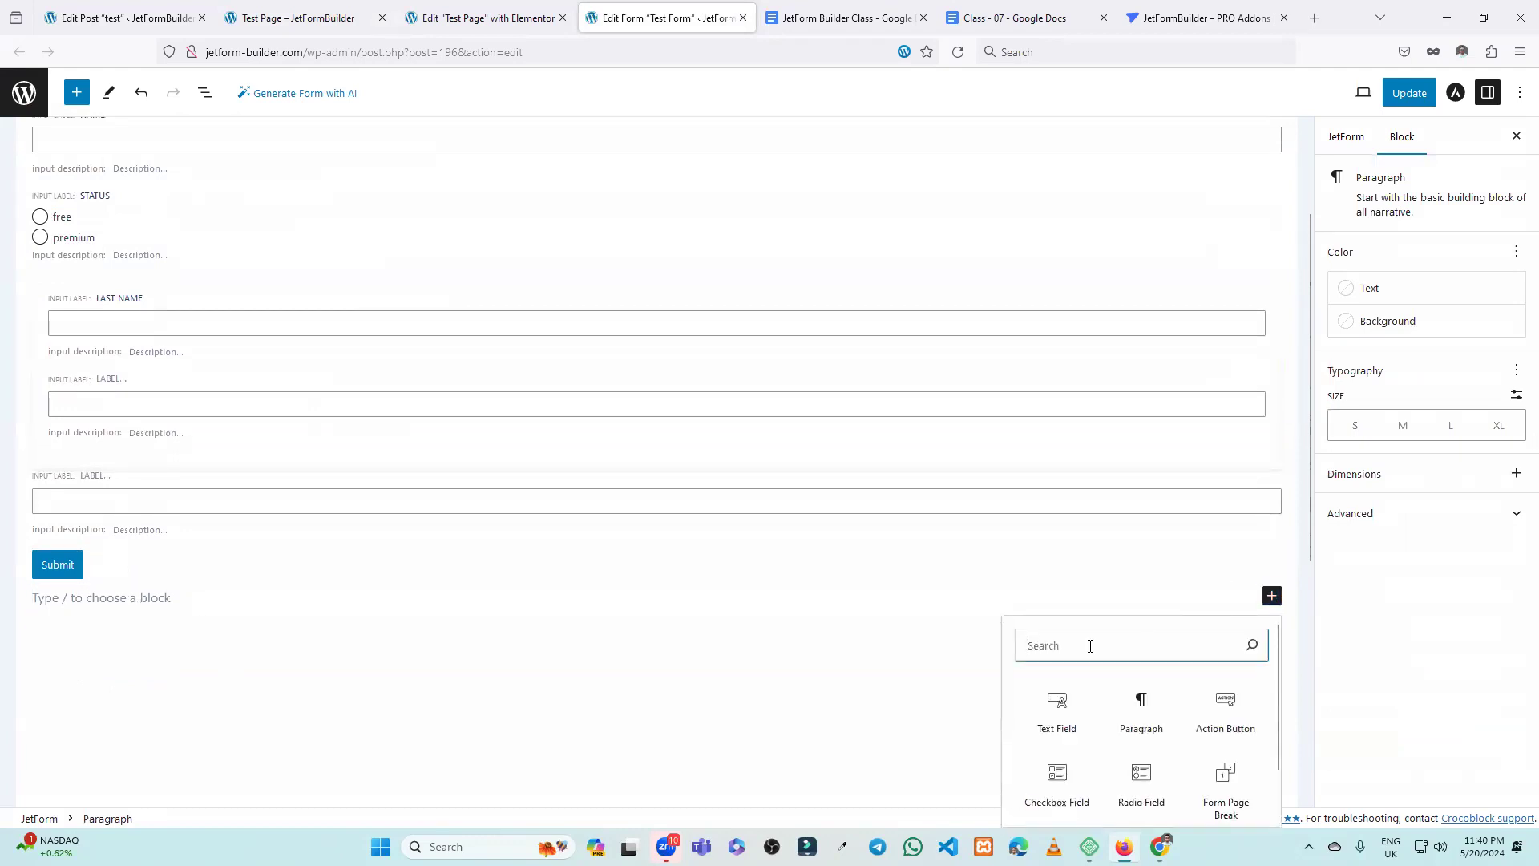
{"action": "type", "text": "cal"}
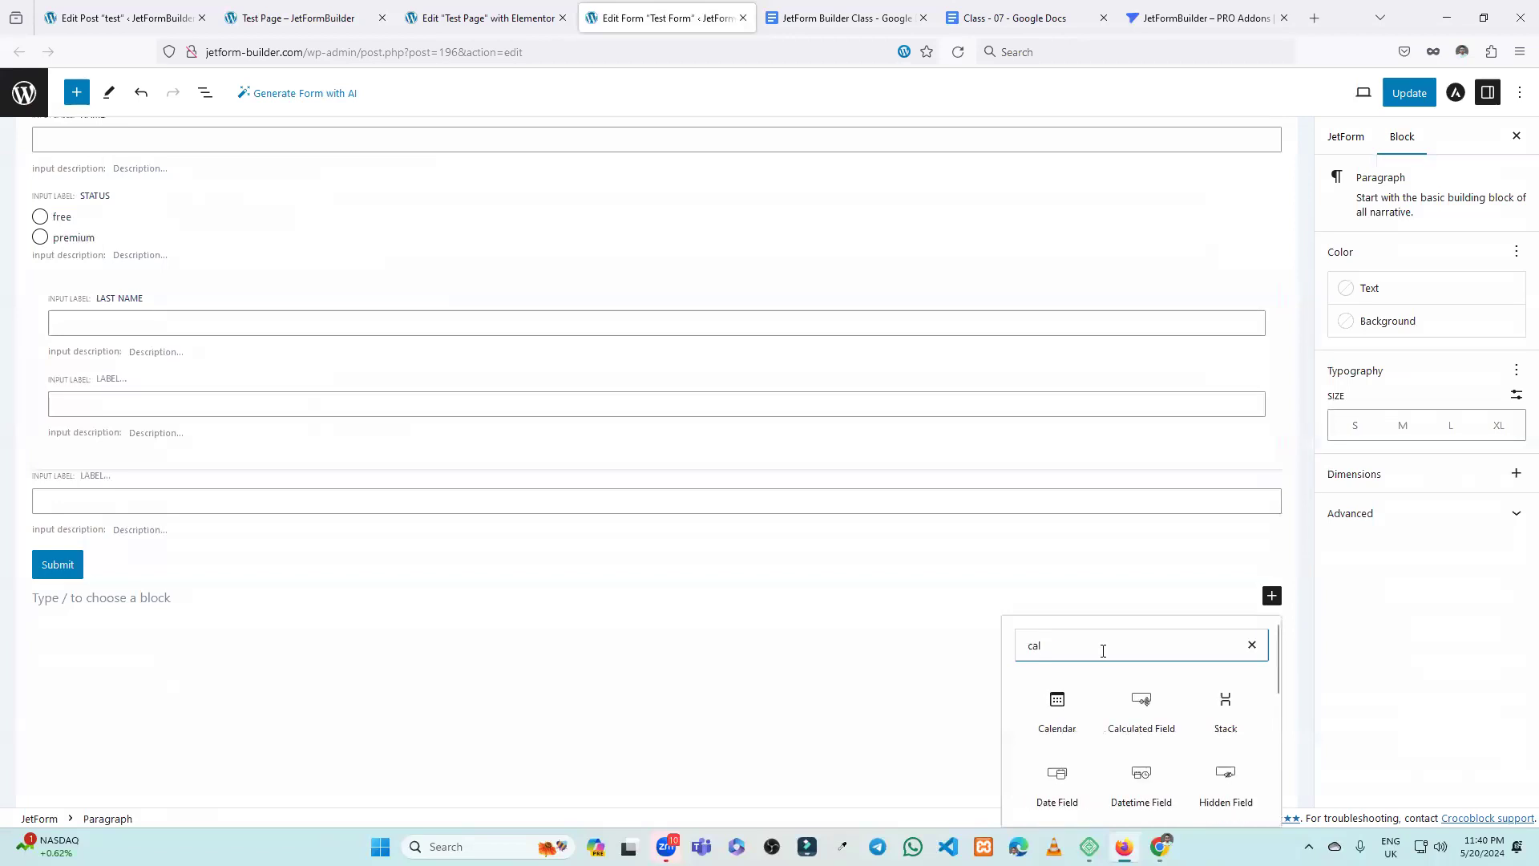
{"action": "left_click", "coordinate": [1143, 721]}
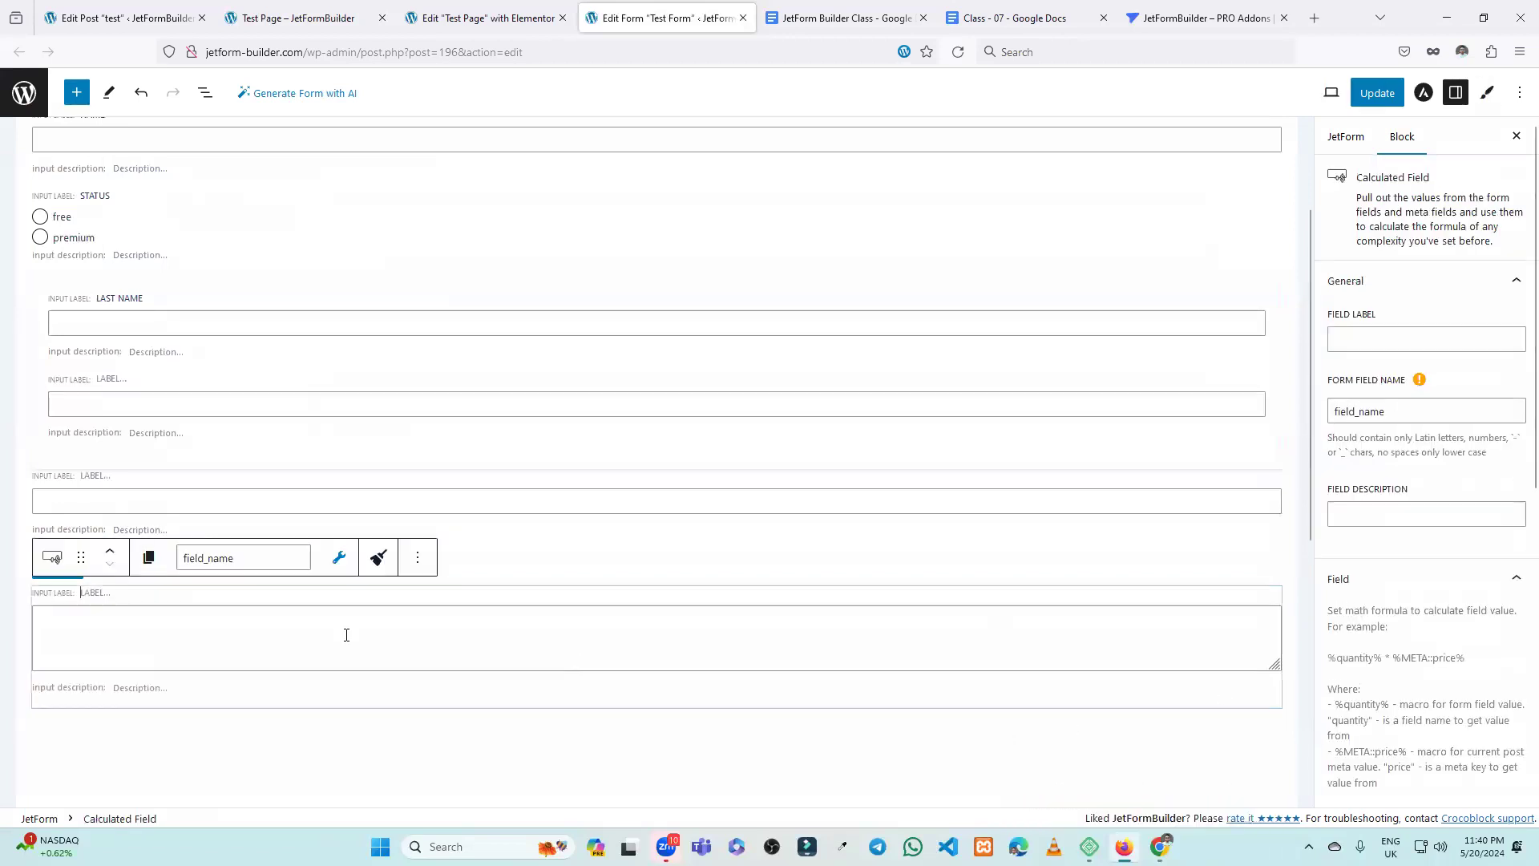
{"action": "mouse_move", "coordinate": [79, 555]}
{"action": "left_mouse_down"}
{"action": "mouse_move", "coordinate": [89, 498]}
{"action": "mouse_move", "coordinate": [79, 551]}
{"action": "left_mouse_up"}
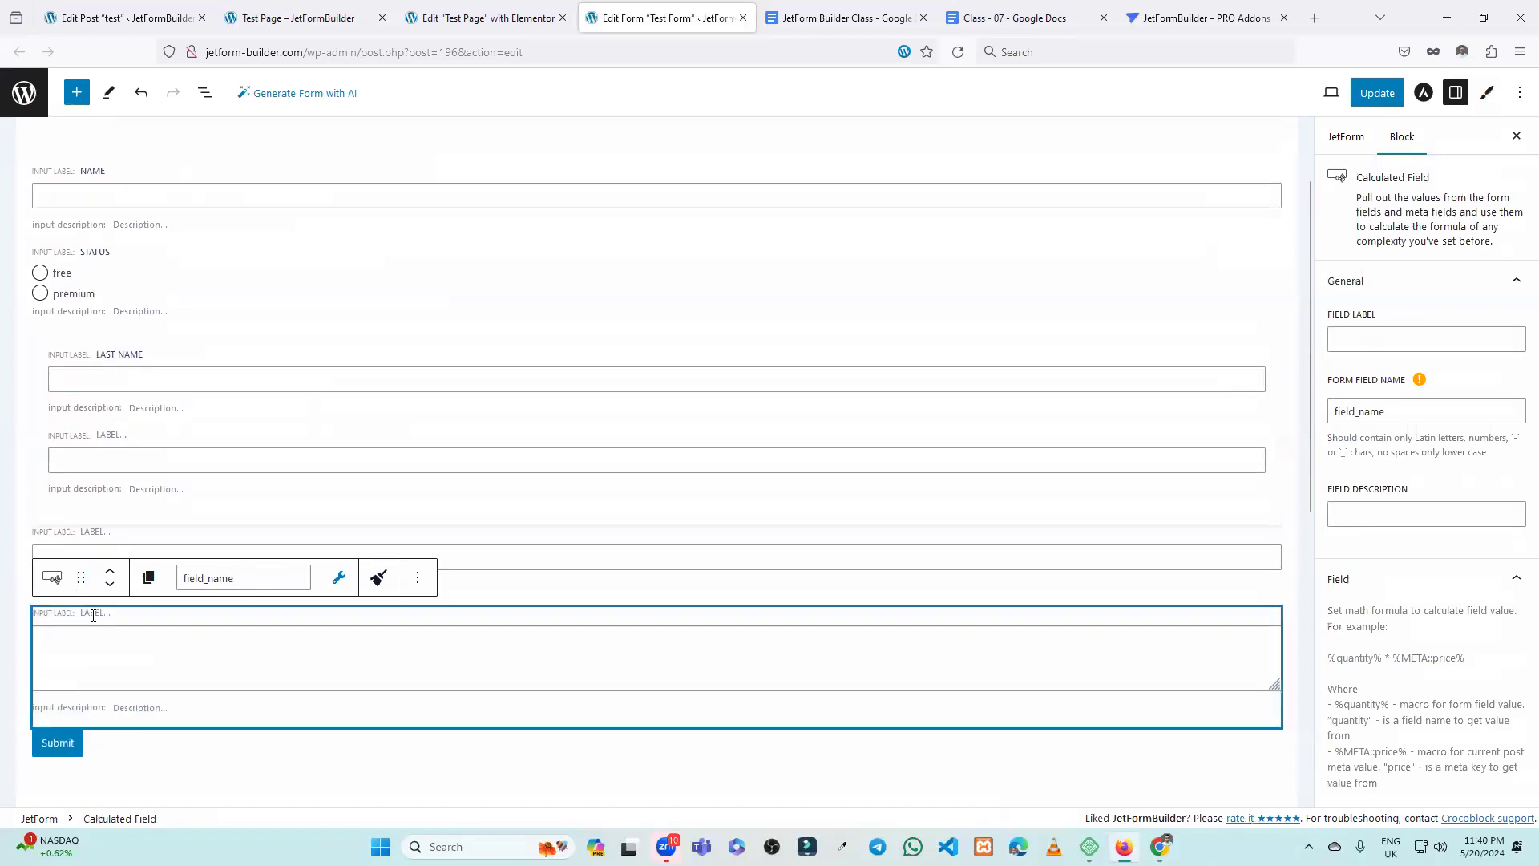
Label the calculated field Total, with total as its form field name.
{"action": "left_click", "coordinate": [1383, 344]}
{"action": "type", "text": "Total"}
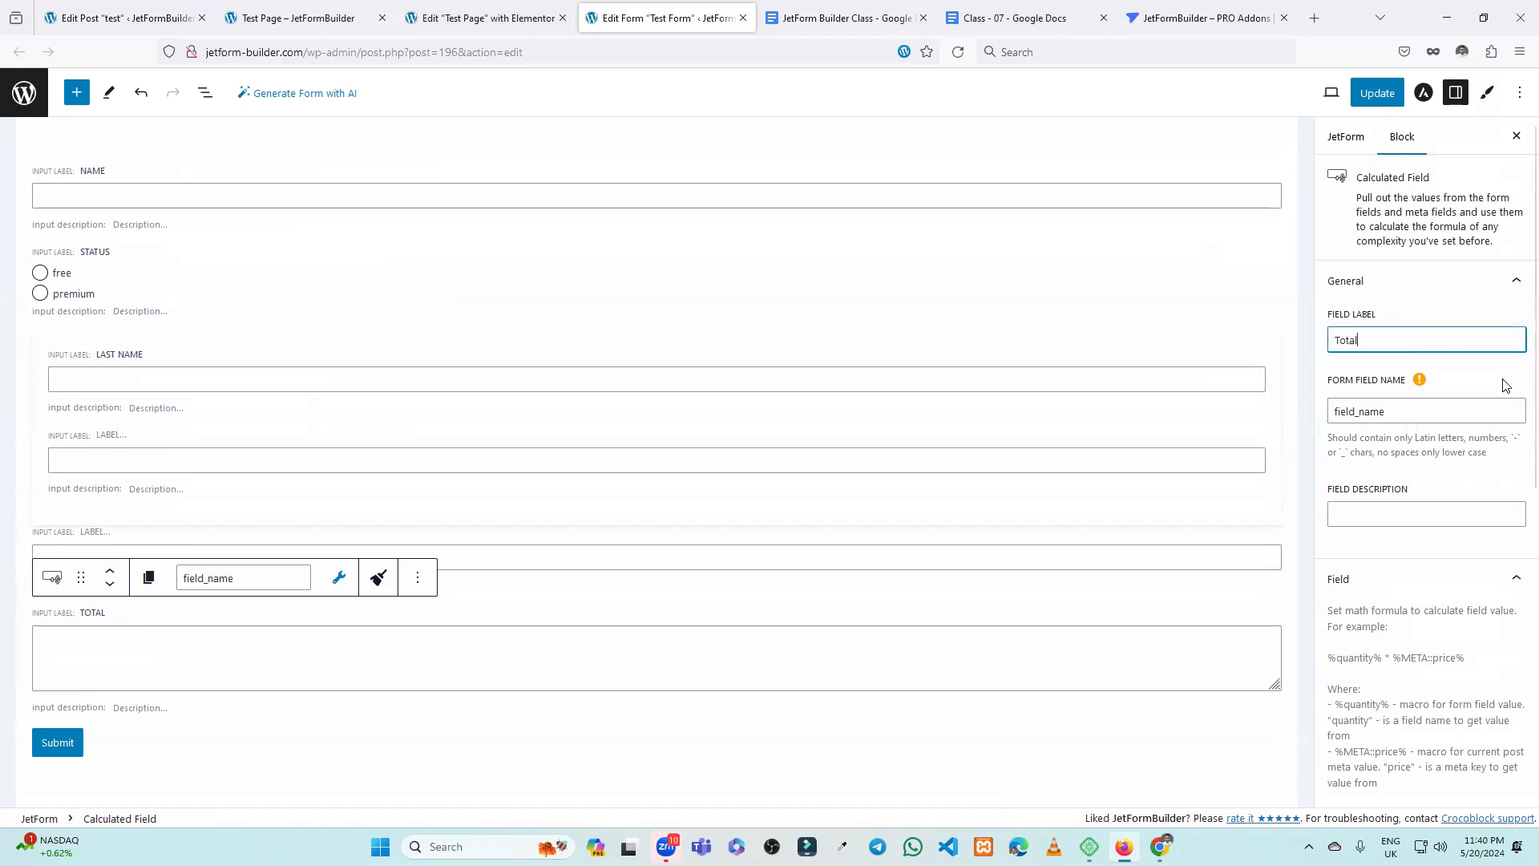
{"action": "left_click", "coordinate": [1513, 380]}
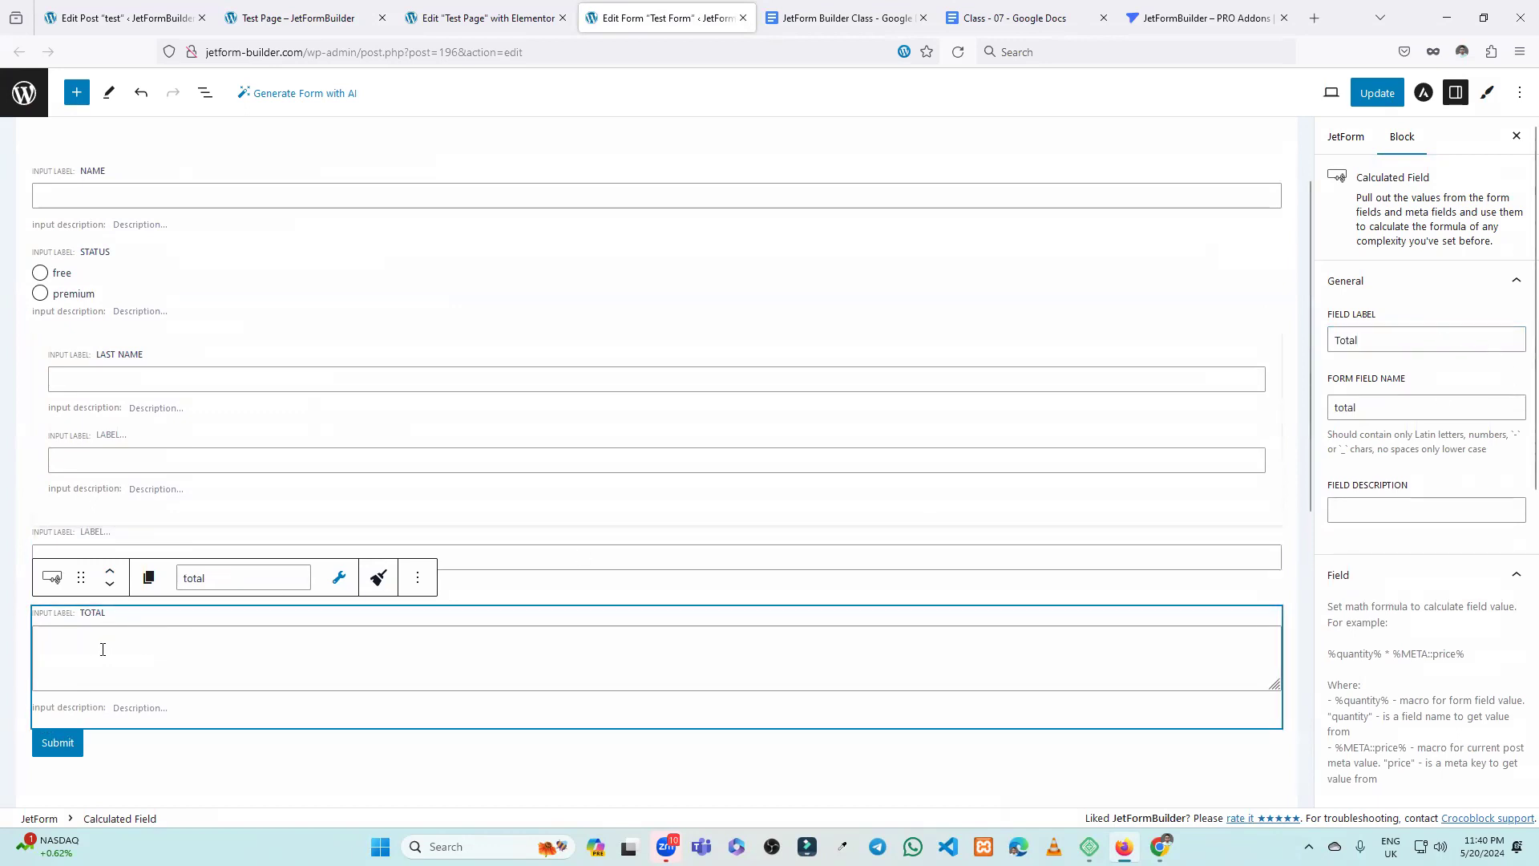
Insert the %status% field macro as the Total field's formula and update the form.
{"action": "left_click", "coordinate": [339, 578]}
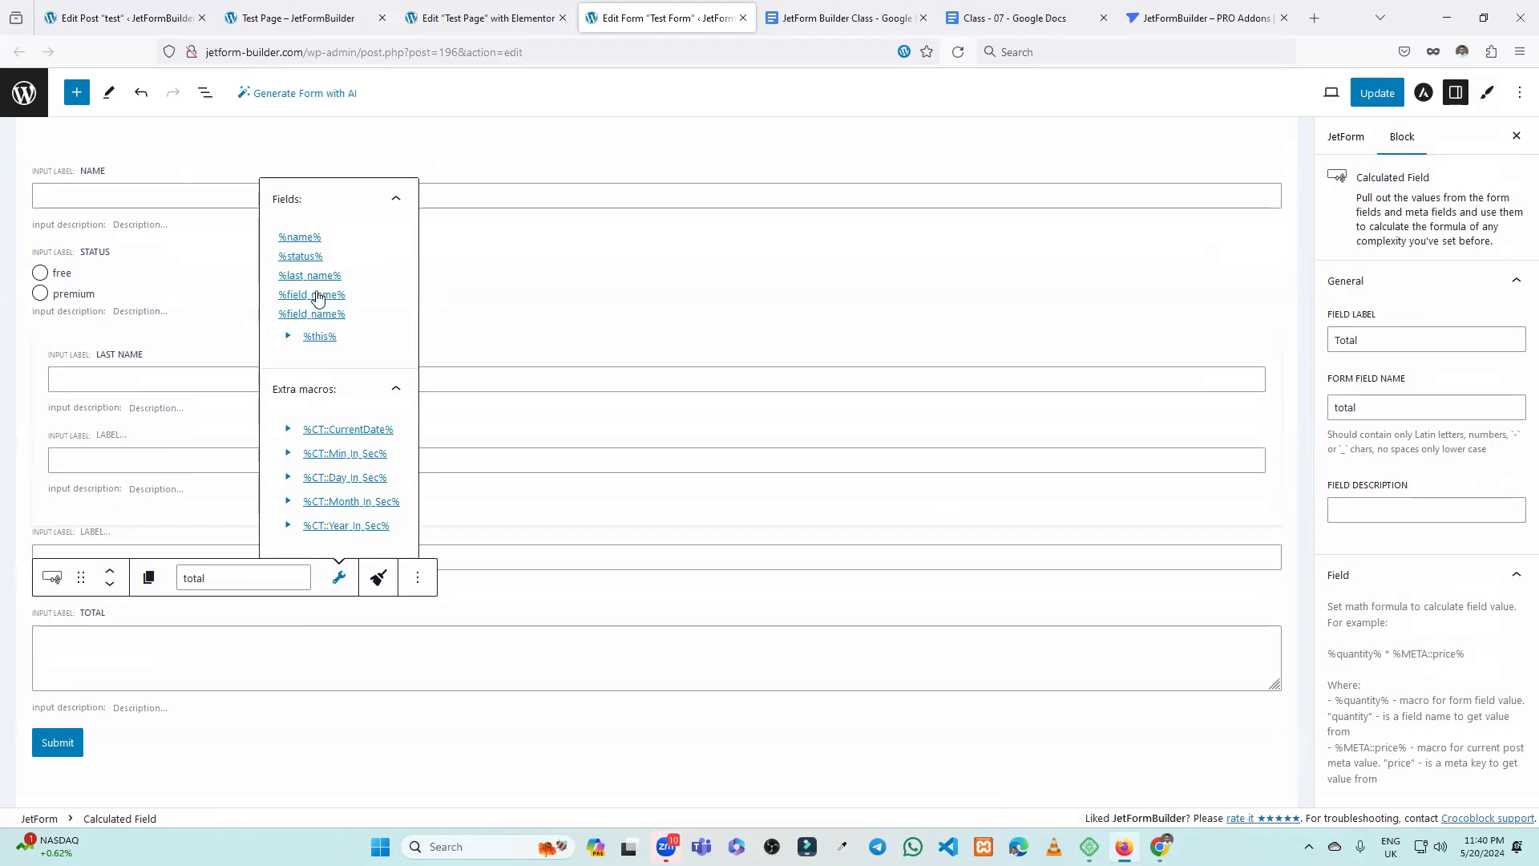
{"action": "left_click", "coordinate": [296, 256]}
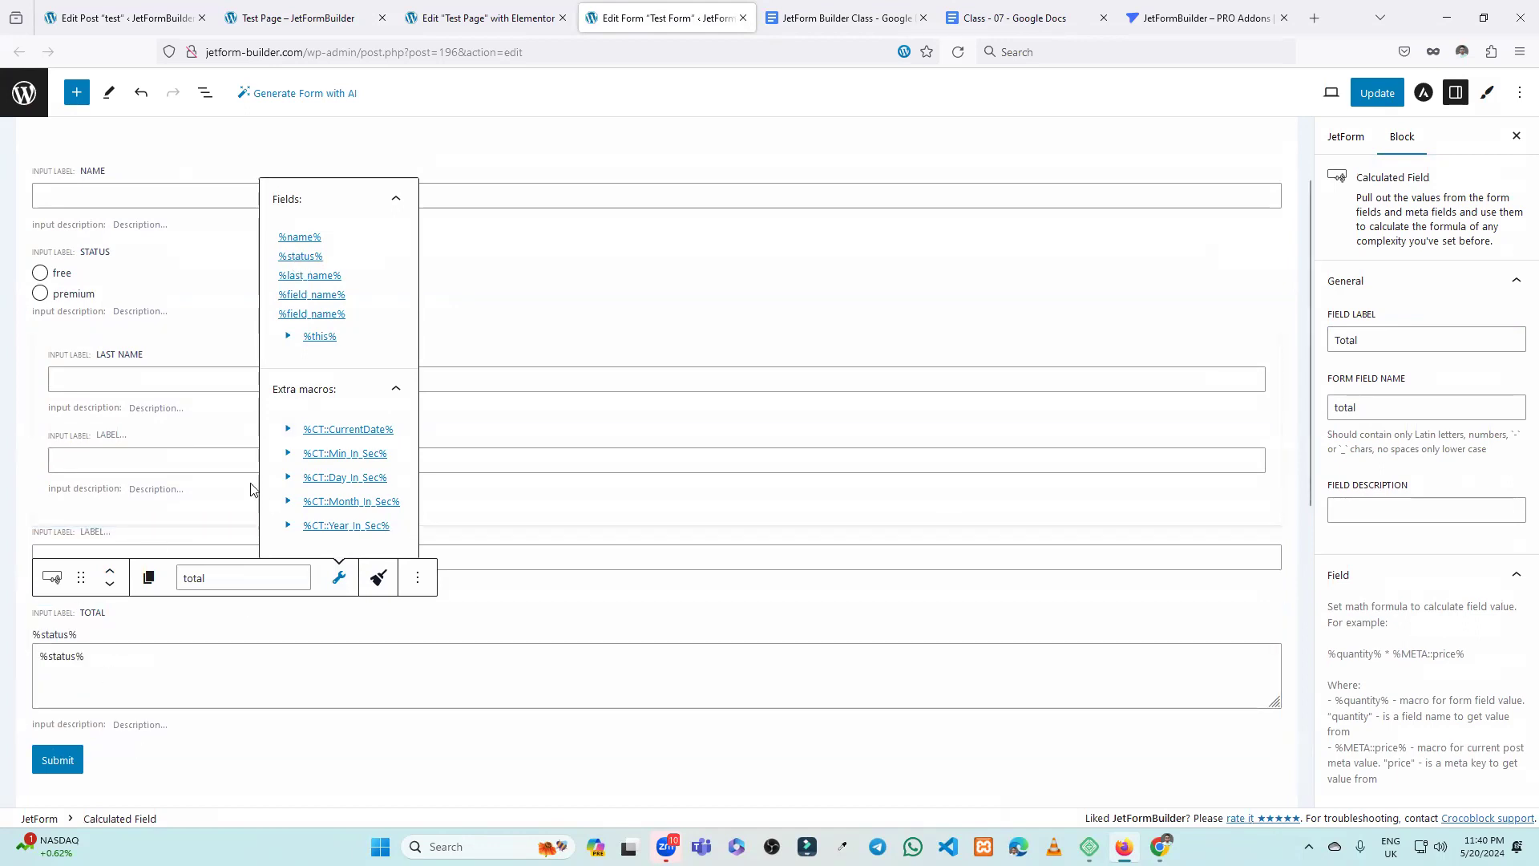
{"action": "left_click", "coordinate": [93, 667]}
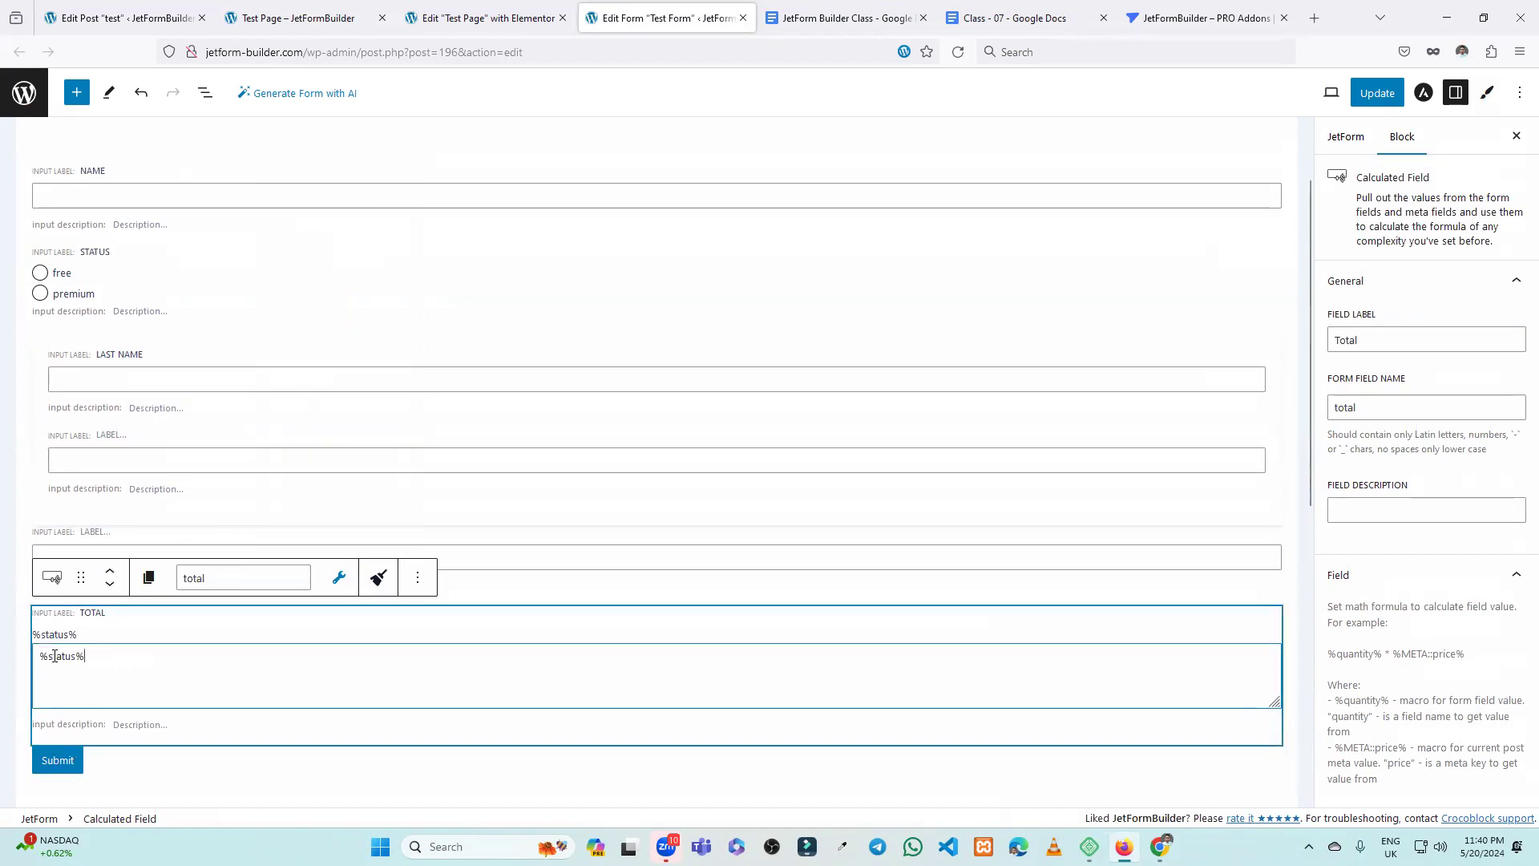
{"action": "left_click", "coordinate": [1364, 100]}
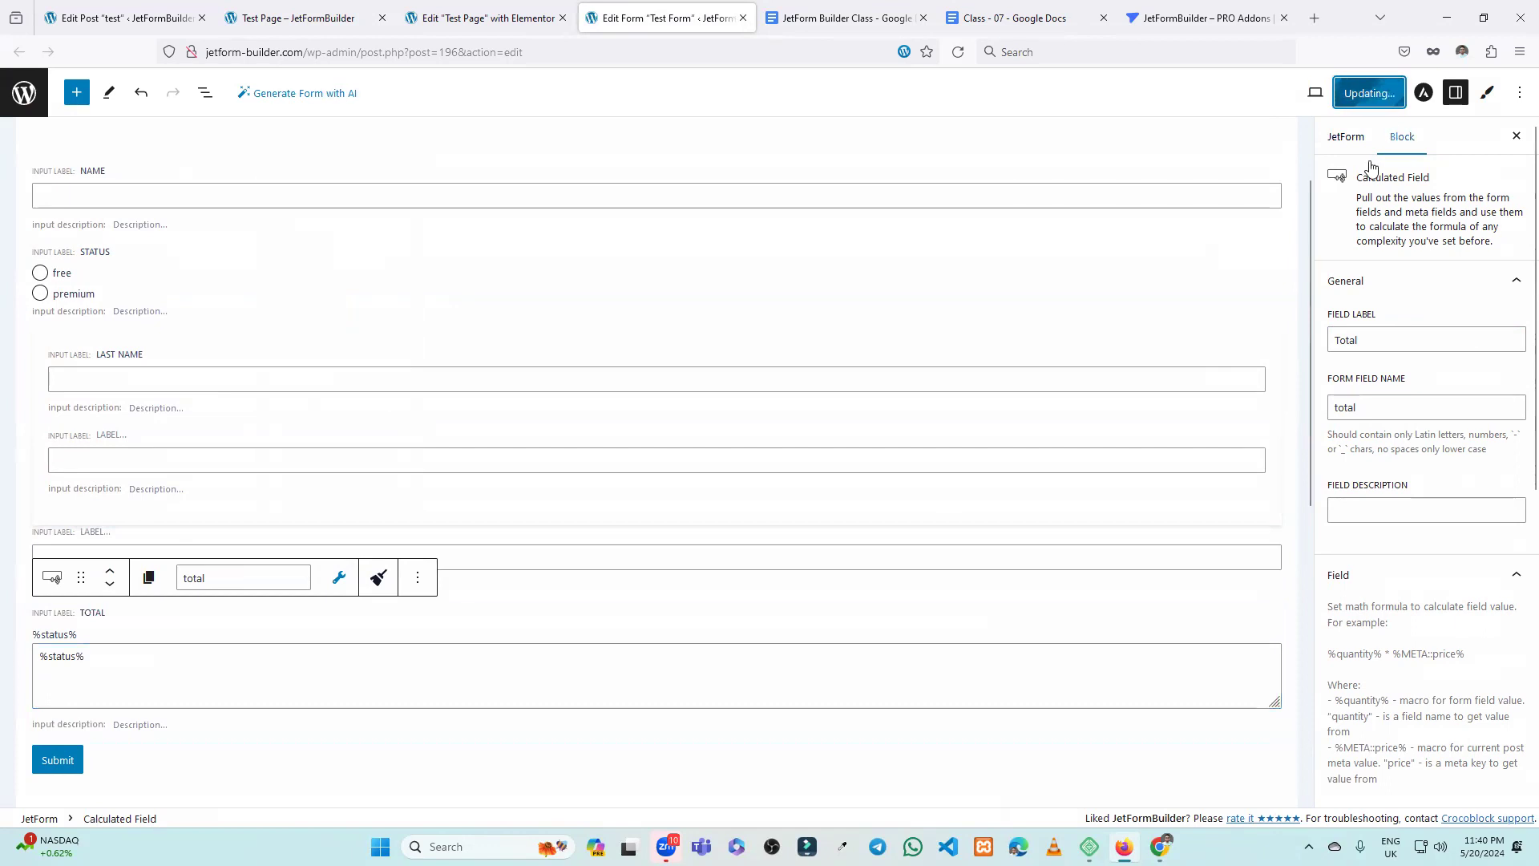
Reload the published Test Page and check the Total value with Status set to free and to premium.
{"action": "left_click", "coordinate": [297, 18]}
{"action": "key", "text": "F5"}
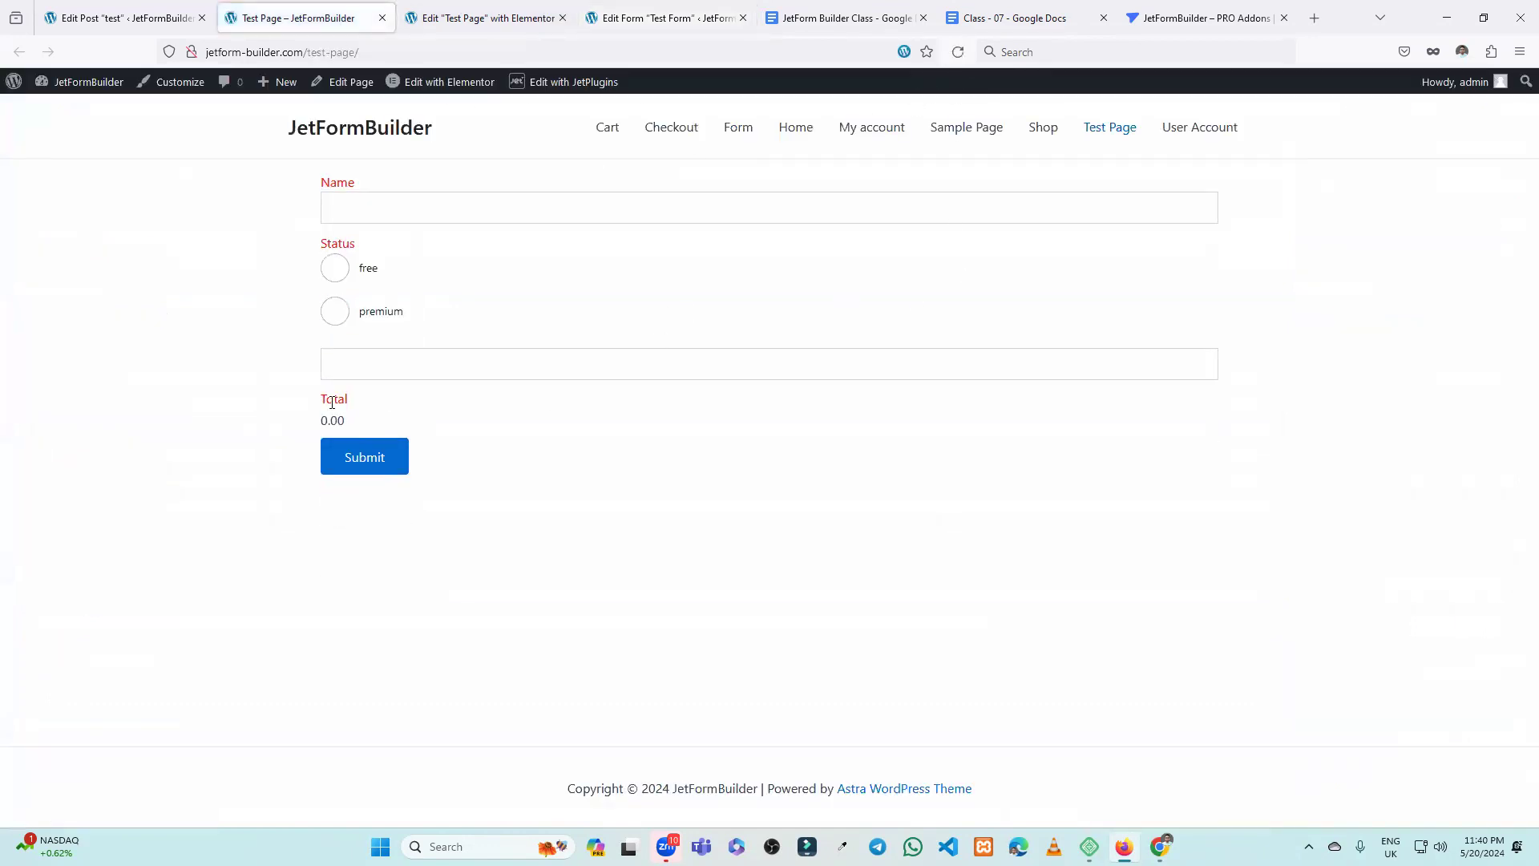
{"action": "left_click", "coordinate": [337, 270]}
{"action": "left_click_drag", "start_coordinate": [320, 420], "coordinate": [393, 423]}
{"action": "left_click", "coordinate": [336, 315]}
{"action": "left_click_drag", "start_coordinate": [321, 521], "coordinate": [405, 528]}
{"action": "left_click", "coordinate": [508, 543]}
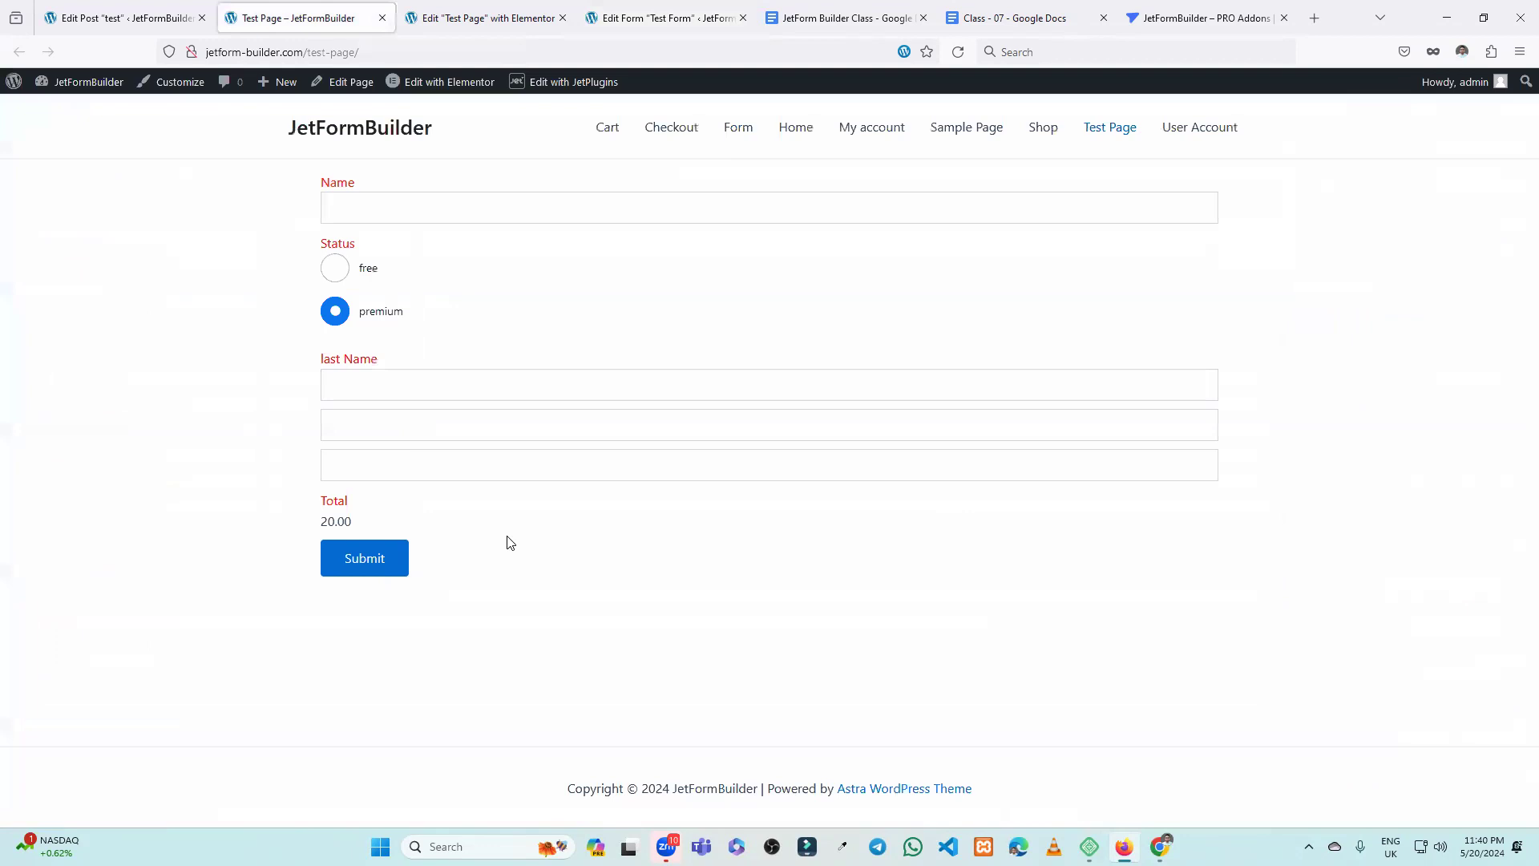
{"action": "left_click_drag", "start_coordinate": [364, 522], "coordinate": [306, 532]}
{"action": "left_click", "coordinate": [544, 538]}
Return to the Test Form editor and extend the Total field's formula to %status%+%status%.
{"action": "left_click", "coordinate": [482, 14]}
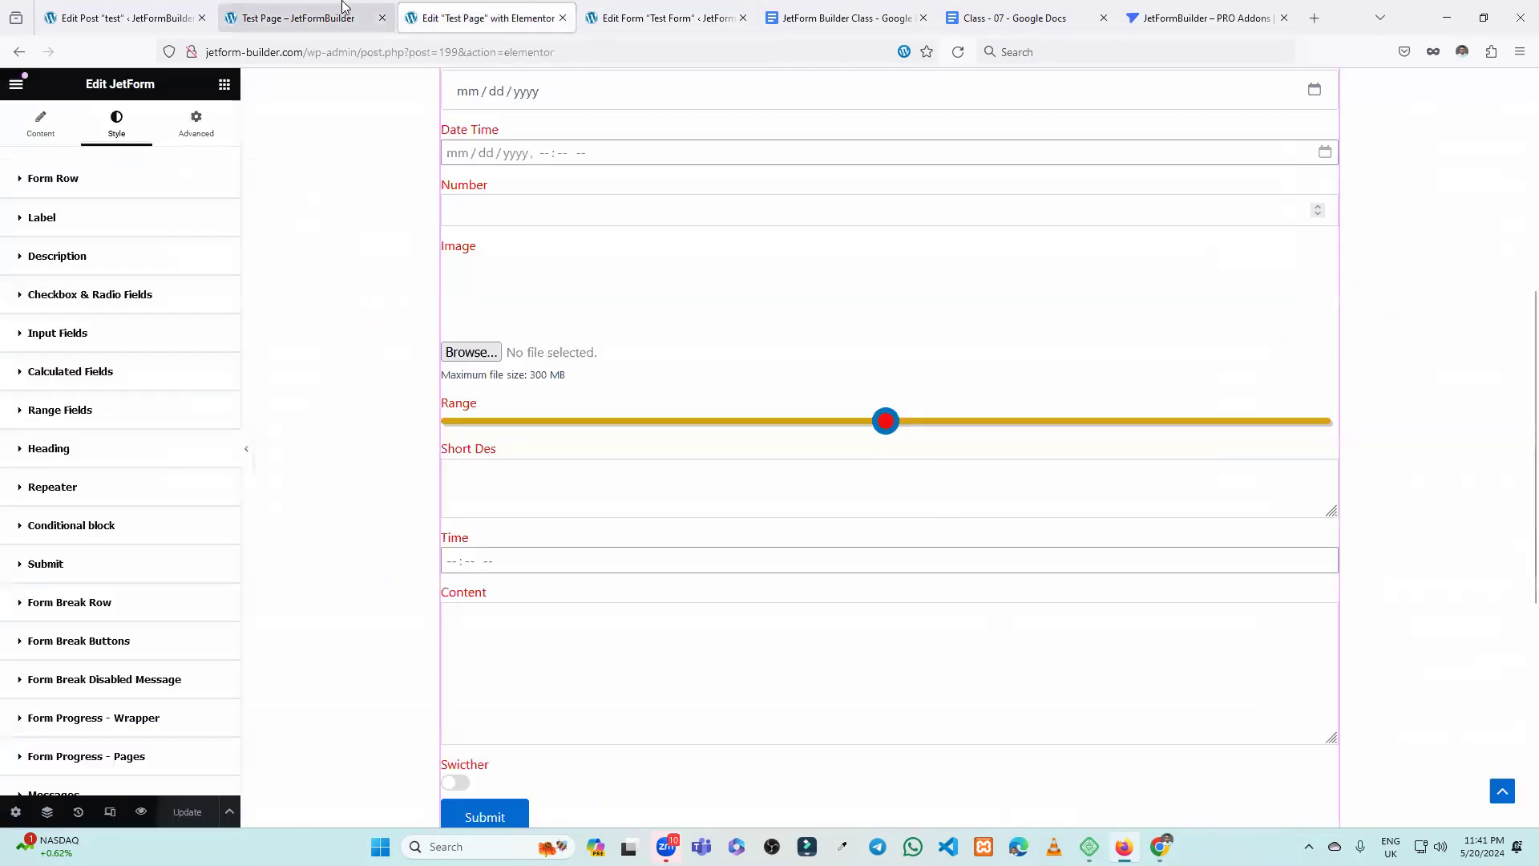
{"action": "left_click", "coordinate": [657, 18]}
{"action": "left_click", "coordinate": [165, 655]}
{"action": "left_click_drag", "start_coordinate": [107, 654], "coordinate": [17, 629]}
{"action": "scroll", "coordinate": [104, 310], "scroll_direction": "up", "scroll_amount": 2}
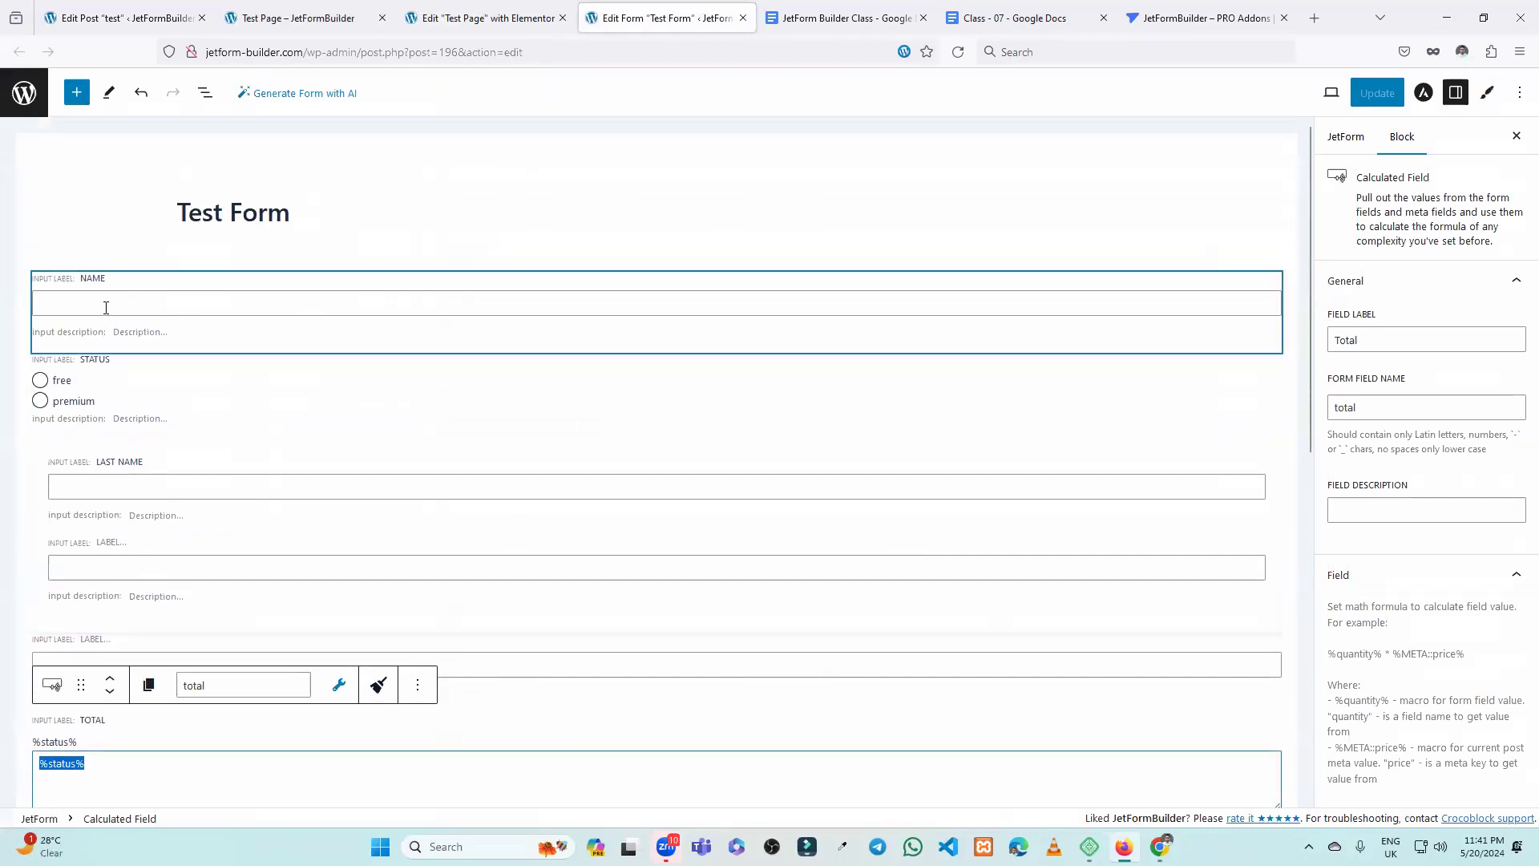
{"action": "scroll", "coordinate": [158, 302], "scroll_direction": "down", "scroll_amount": 4}
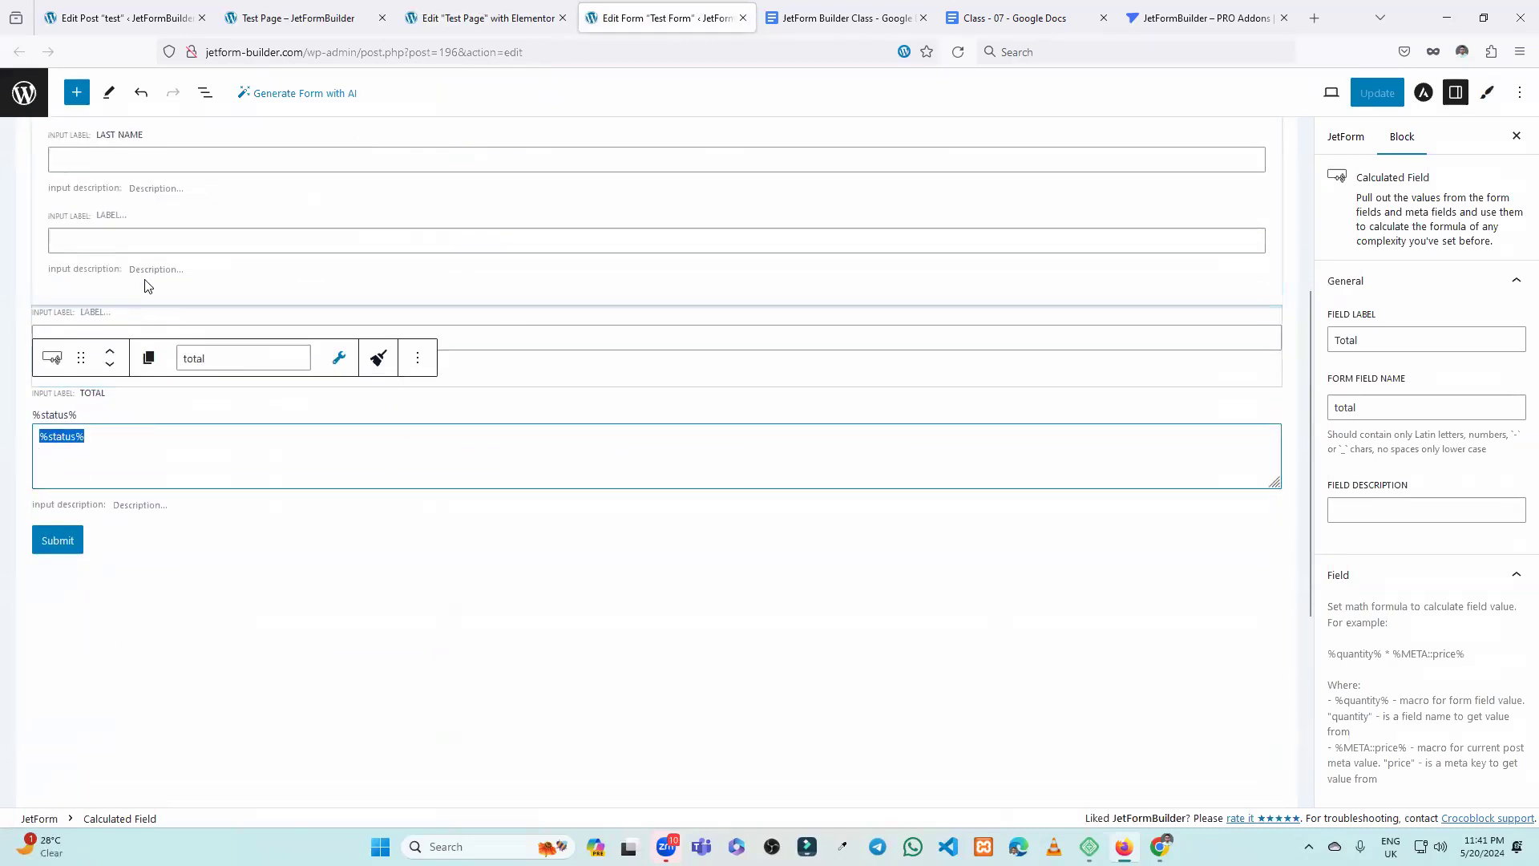
{"action": "left_click", "coordinate": [114, 444]}
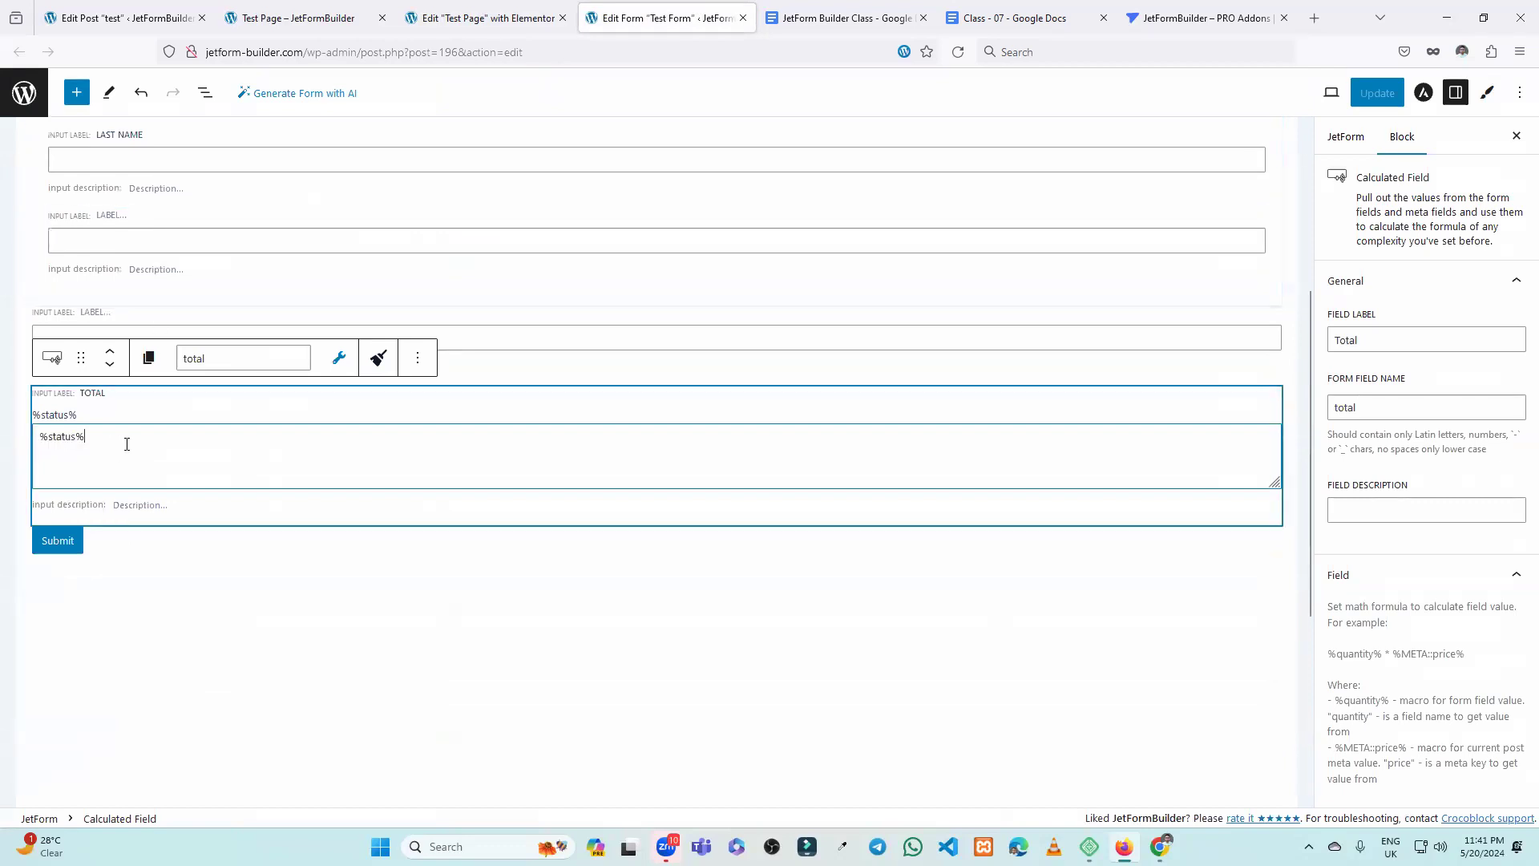
{"action": "type", "text": "+"}
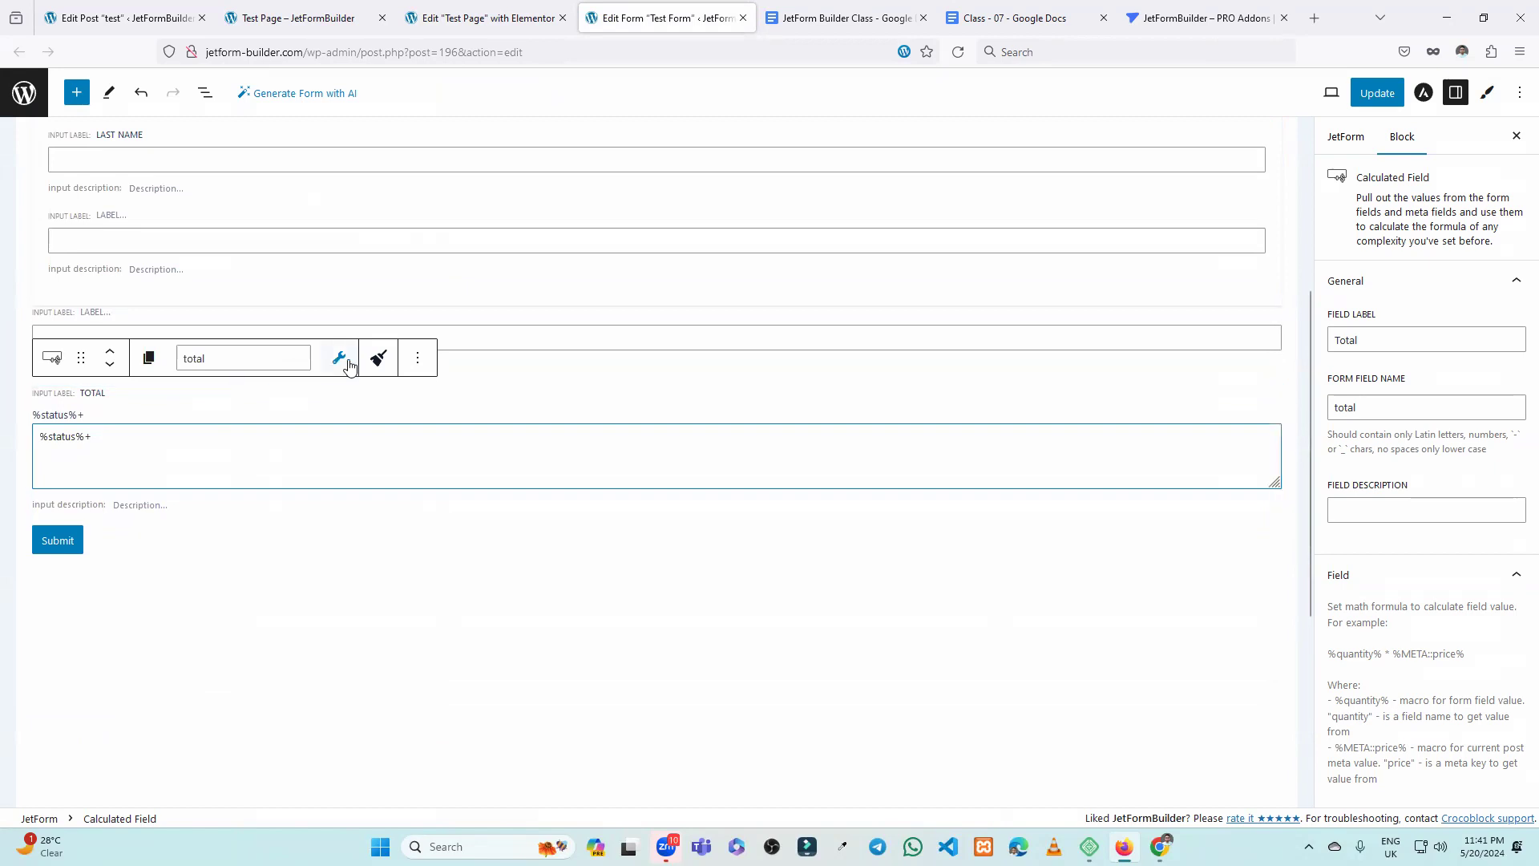
{"action": "left_click", "coordinate": [348, 363]}
{"action": "left_click", "coordinate": [300, 455]}
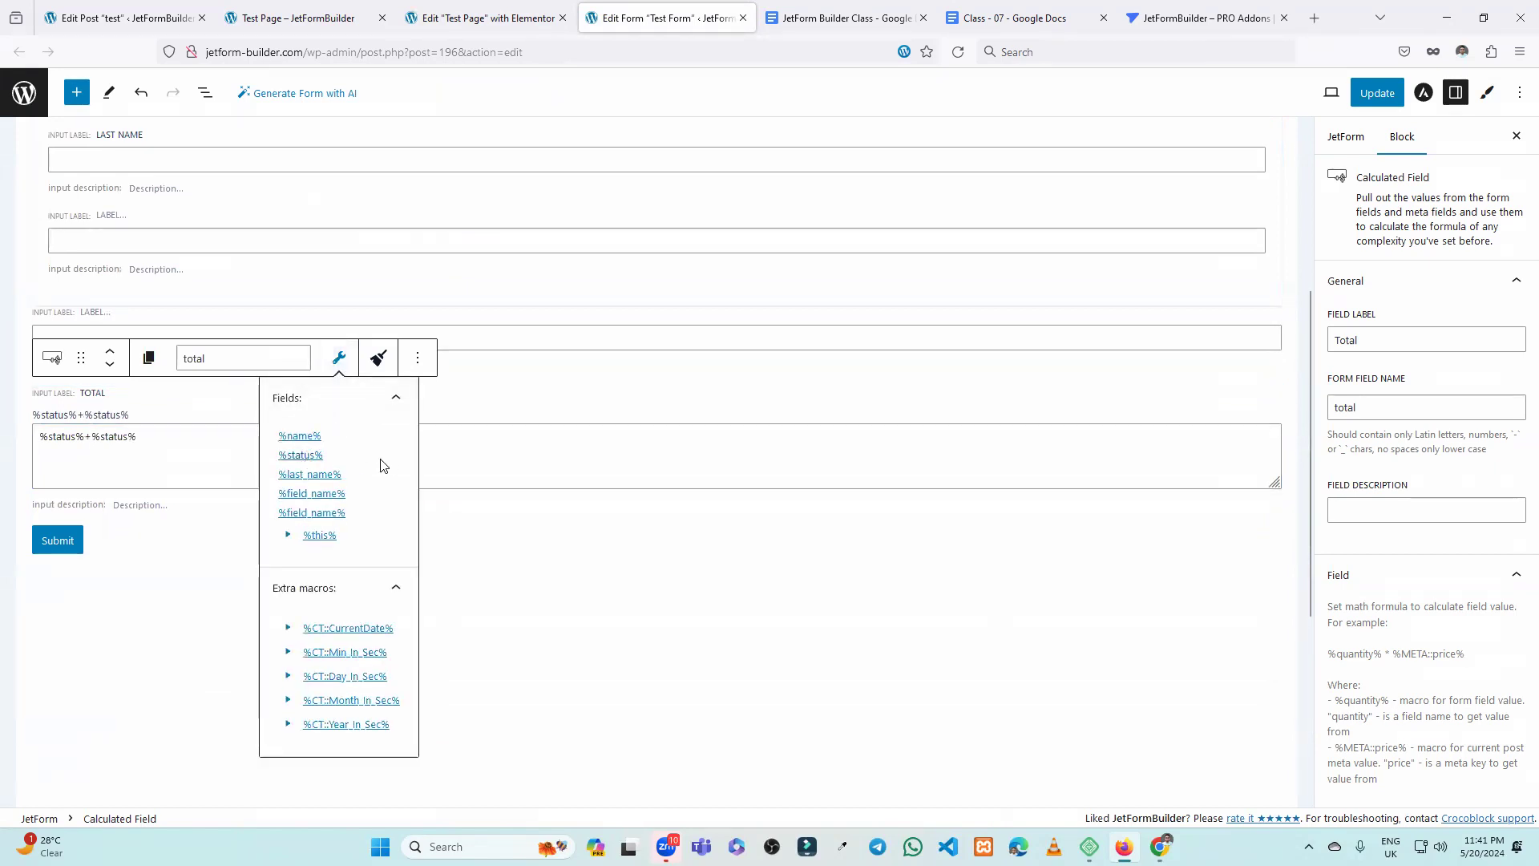
Examine the Total field's formula, covering each %status% macro and the plus operator between them.
{"action": "left_click", "coordinate": [159, 439]}
{"action": "left_click_drag", "start_coordinate": [160, 436], "coordinate": [36, 437]}
{"action": "left_click", "coordinate": [172, 440]}
{"action": "left_click_drag", "start_coordinate": [176, 440], "coordinate": [16, 439]}
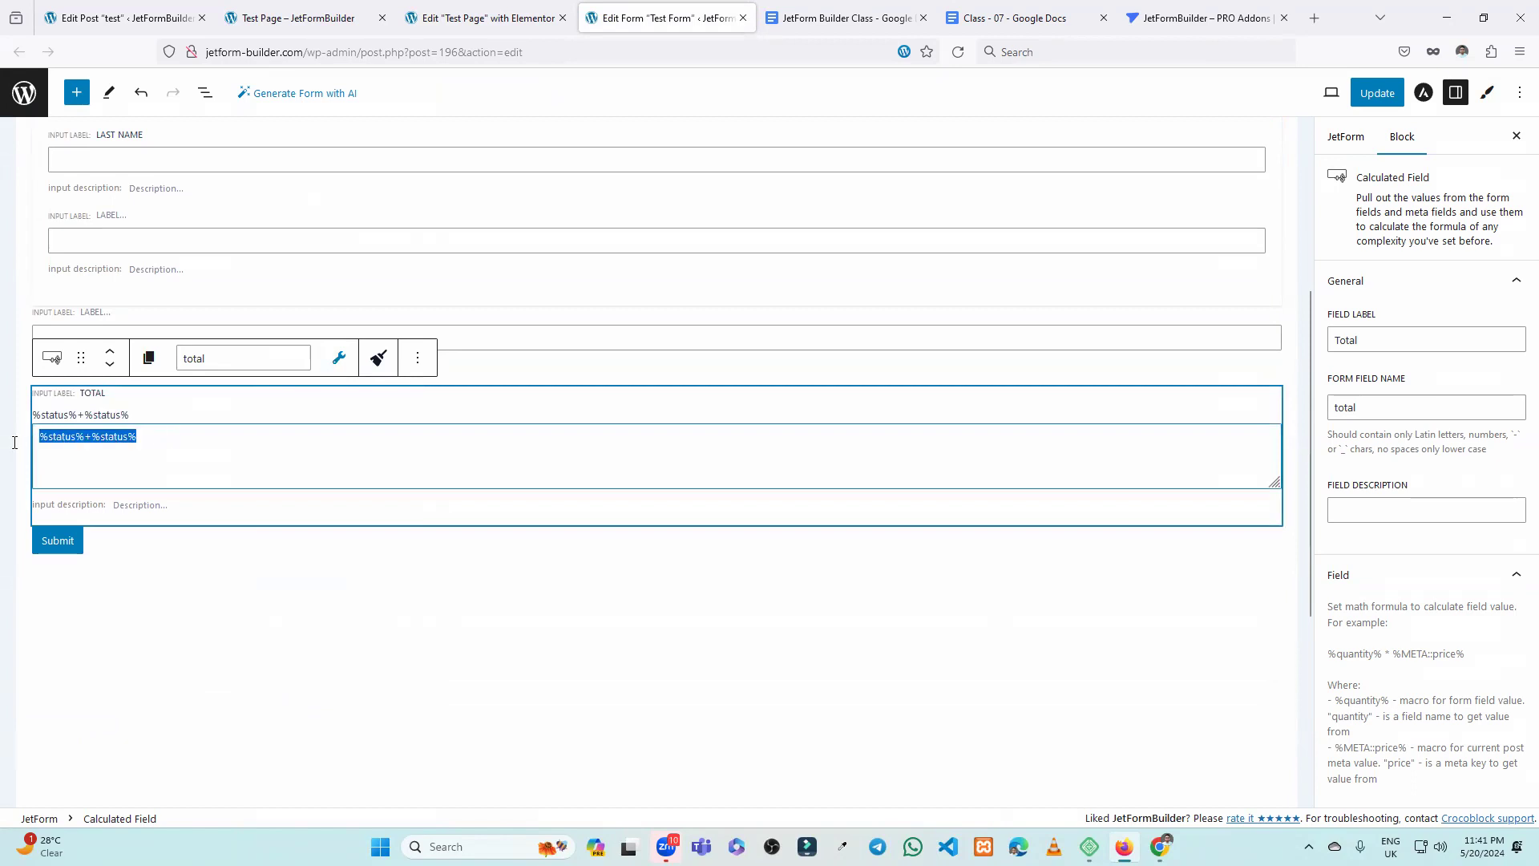
{"action": "left_click", "coordinate": [183, 436]}
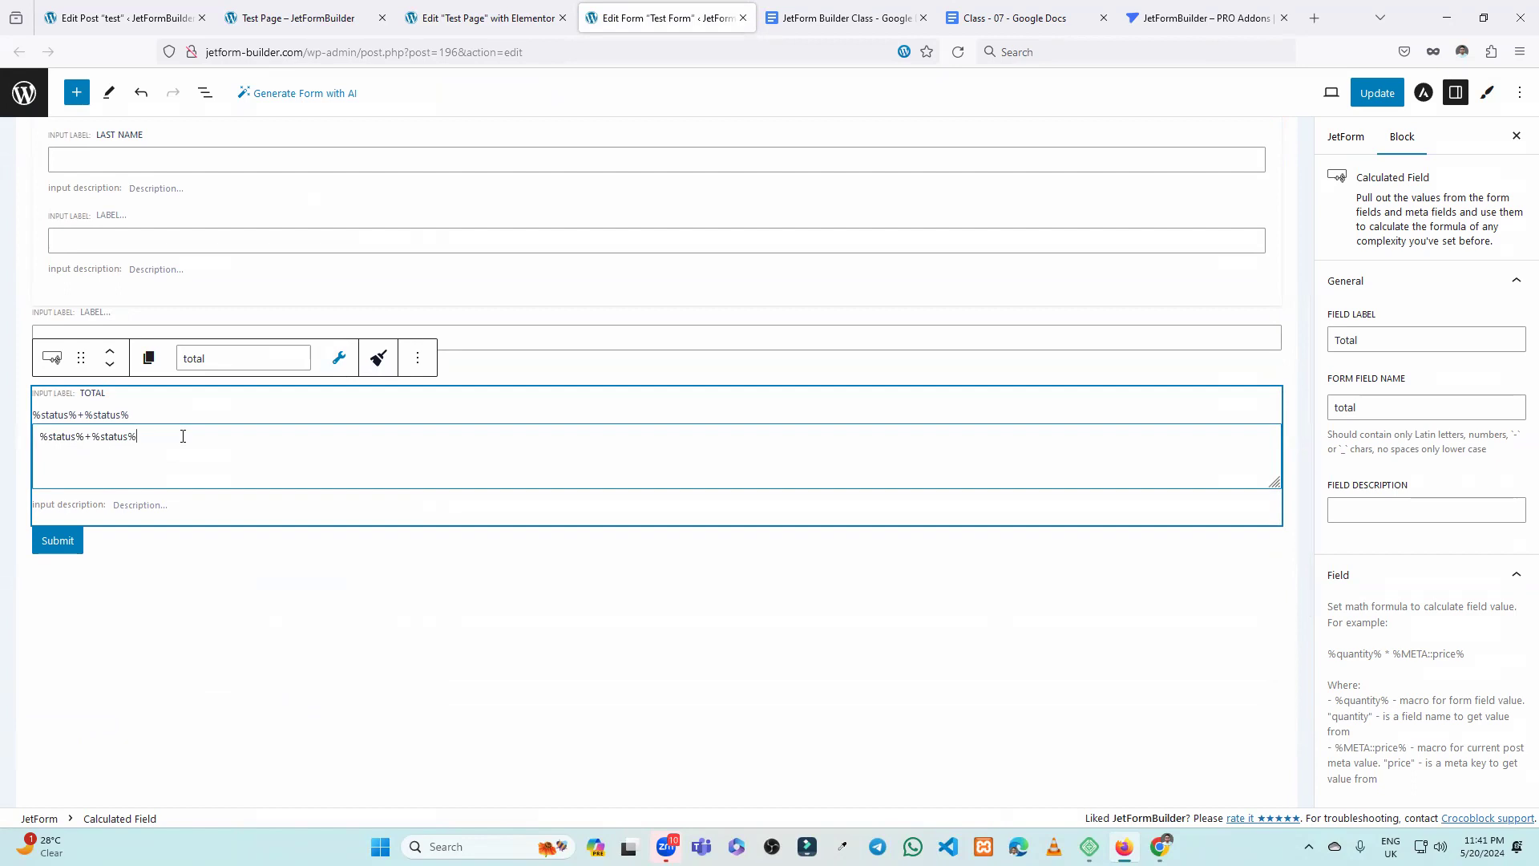
{"action": "left_click_drag", "start_coordinate": [99, 433], "coordinate": [251, 446]}
{"action": "left_click", "coordinate": [252, 452]}
{"action": "left_click_drag", "start_coordinate": [94, 438], "coordinate": [191, 439]}
{"action": "left_click", "coordinate": [80, 436]}
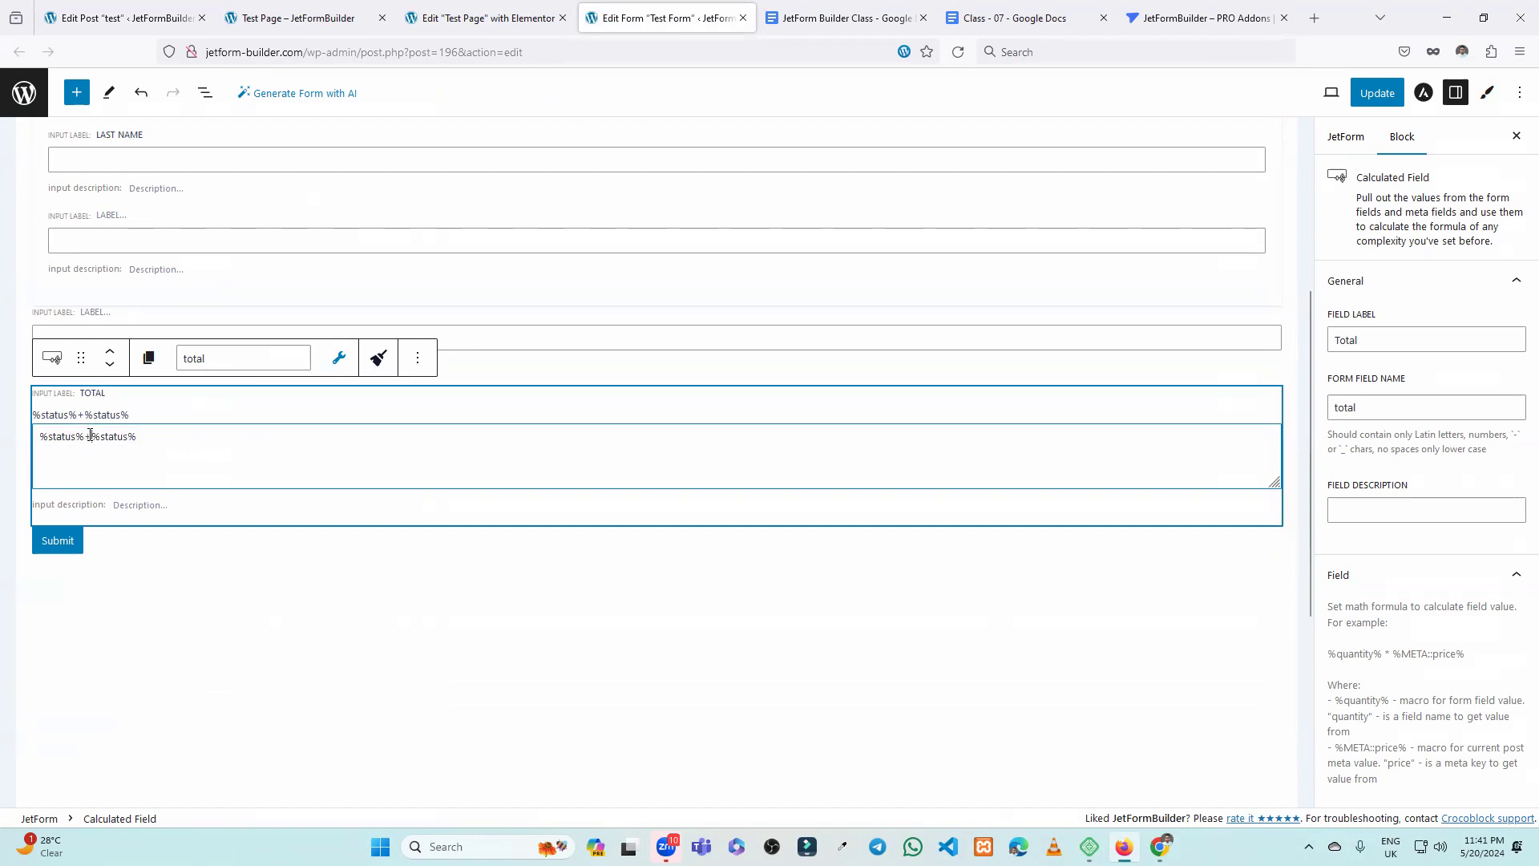
{"action": "double_click", "coordinate": [54, 442]}
{"action": "left_click_drag", "start_coordinate": [93, 436], "coordinate": [154, 437]}
{"action": "left_click", "coordinate": [72, 439]}
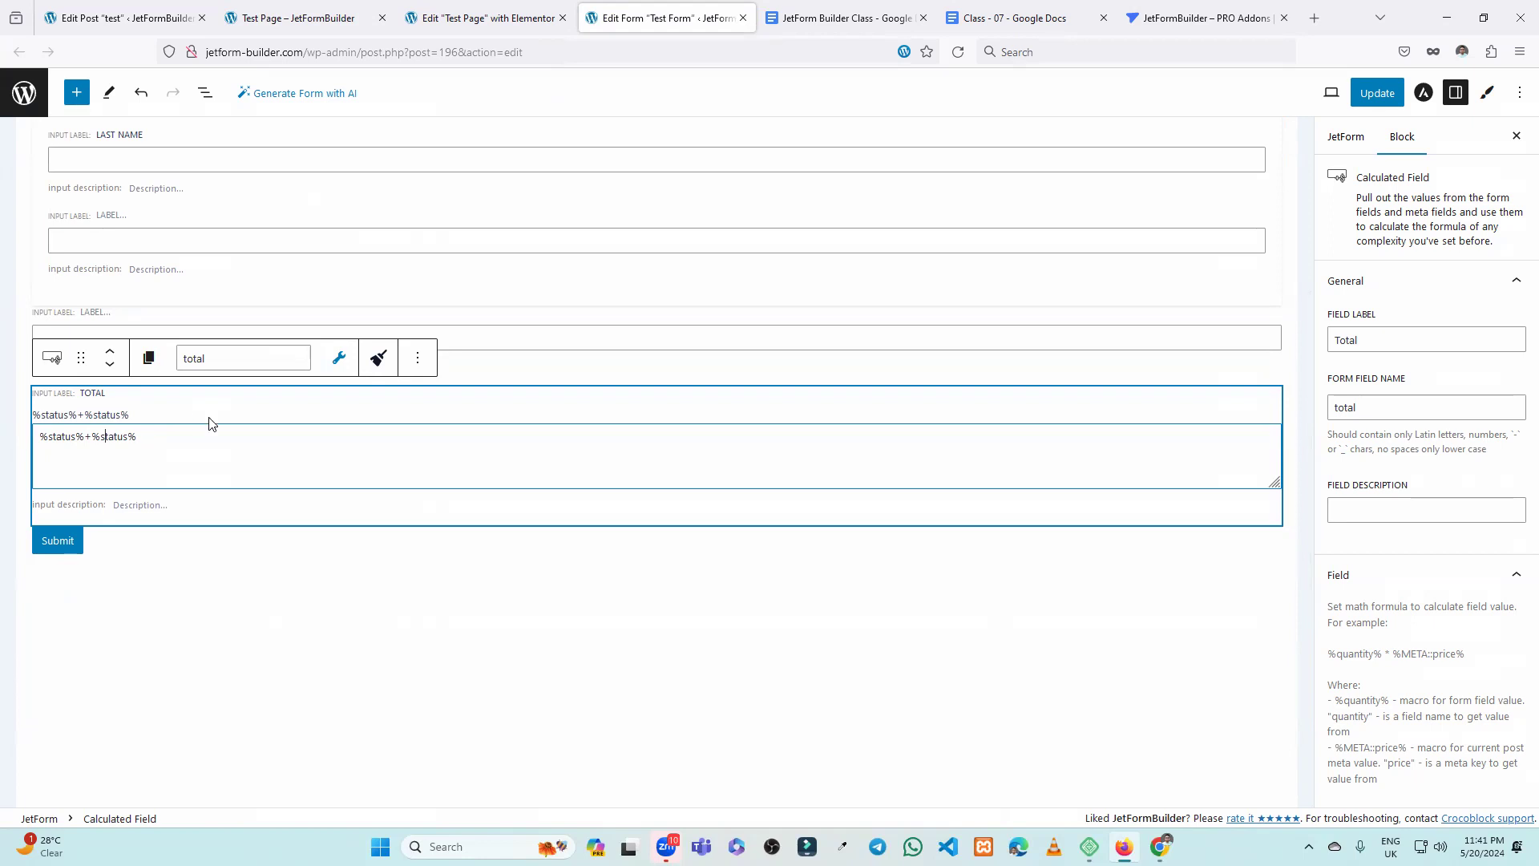
Switch to the JetForm Builder Class document in Google Docs and review its numbered class topics 2 to 6.
{"action": "left_click", "coordinate": [834, 15]}
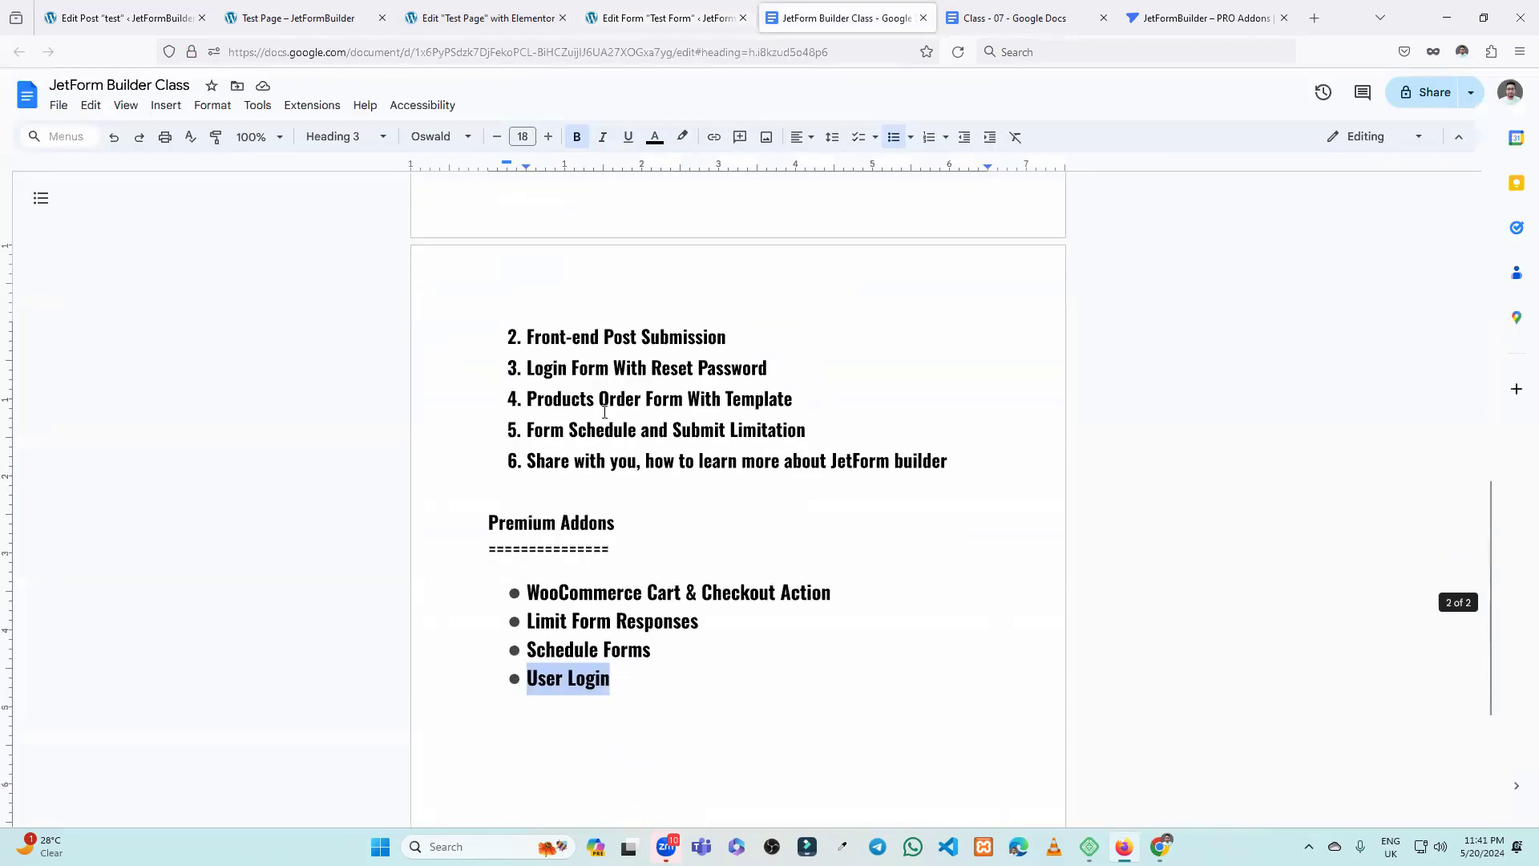
{"action": "mouse_move", "coordinate": [790, 369]}
{"action": "left_mouse_down"}
{"action": "mouse_move", "coordinate": [497, 368]}
{"action": "mouse_move", "coordinate": [767, 369]}
{"action": "mouse_move", "coordinate": [795, 398]}
{"action": "left_mouse_up"}
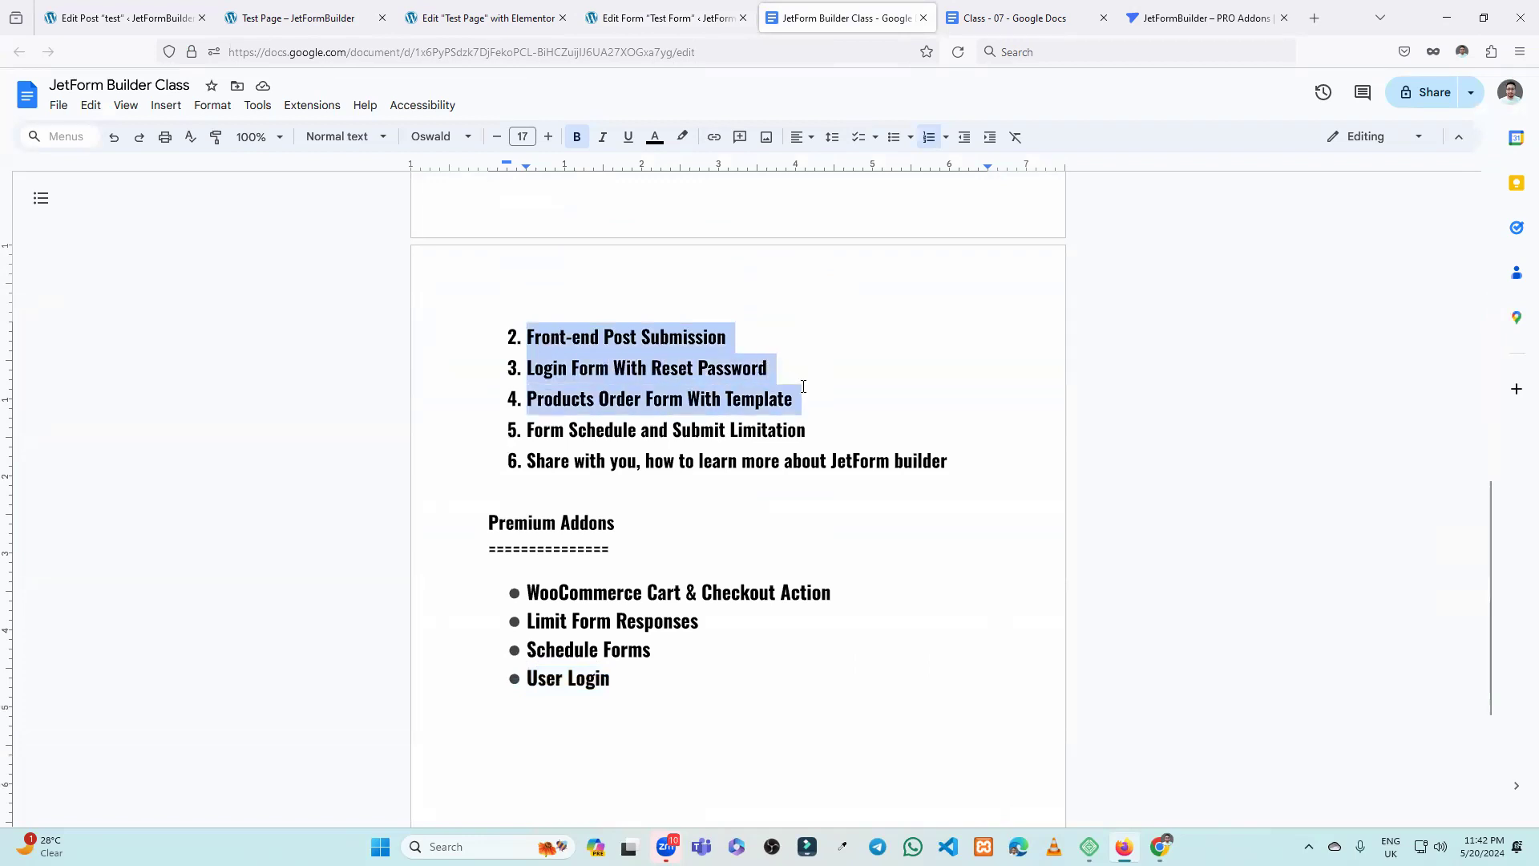
{"action": "left_click", "coordinate": [795, 398]}
{"action": "left_click_drag", "start_coordinate": [526, 429], "coordinate": [948, 463]}
{"action": "left_click", "coordinate": [870, 462]}
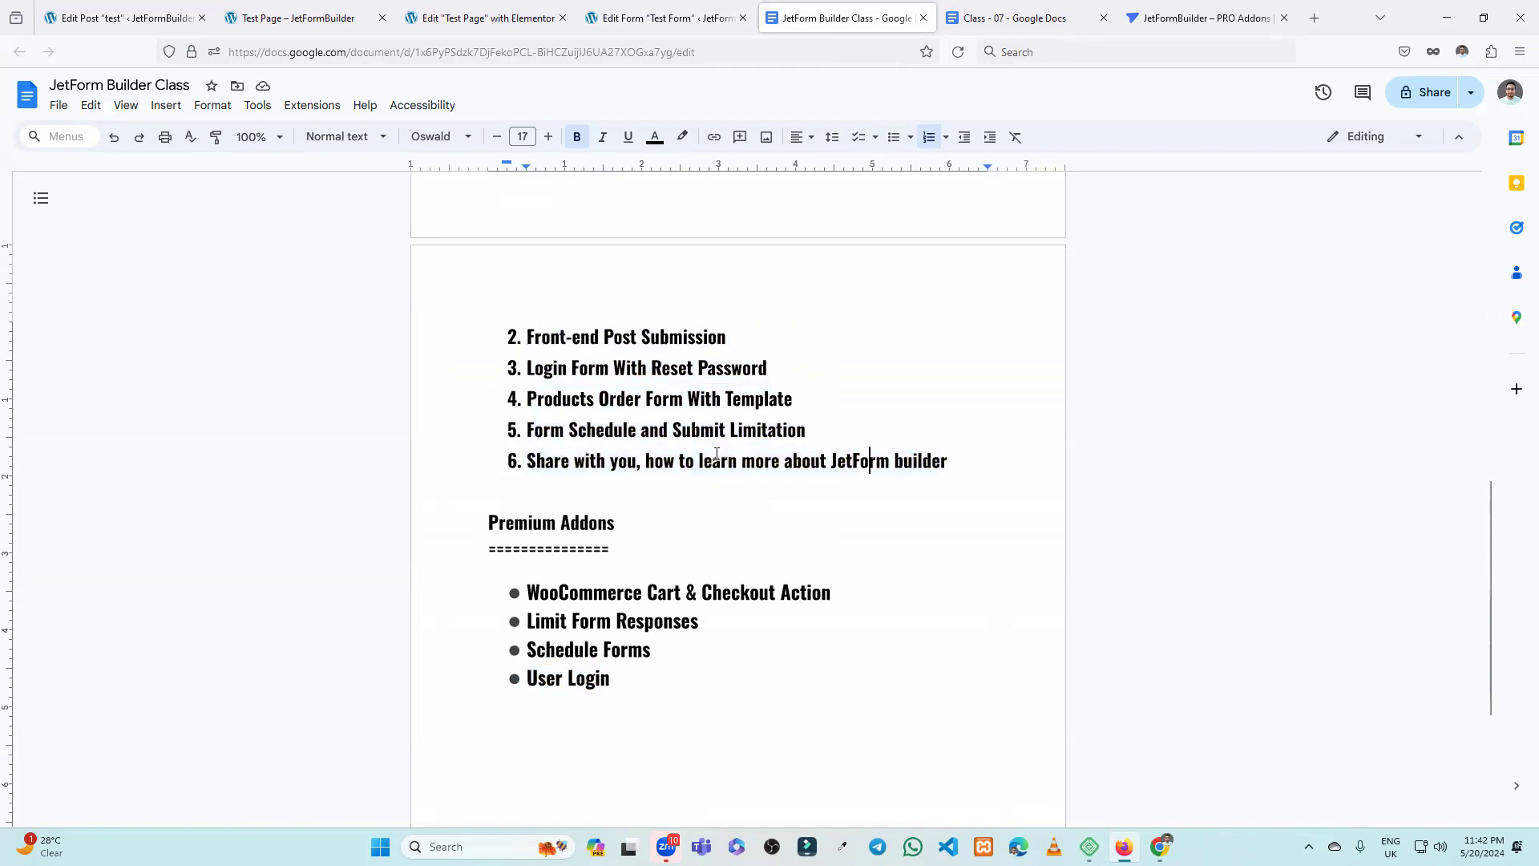
{"action": "left_click_drag", "start_coordinate": [521, 461], "coordinate": [948, 464]}
{"action": "left_click", "coordinate": [880, 508]}
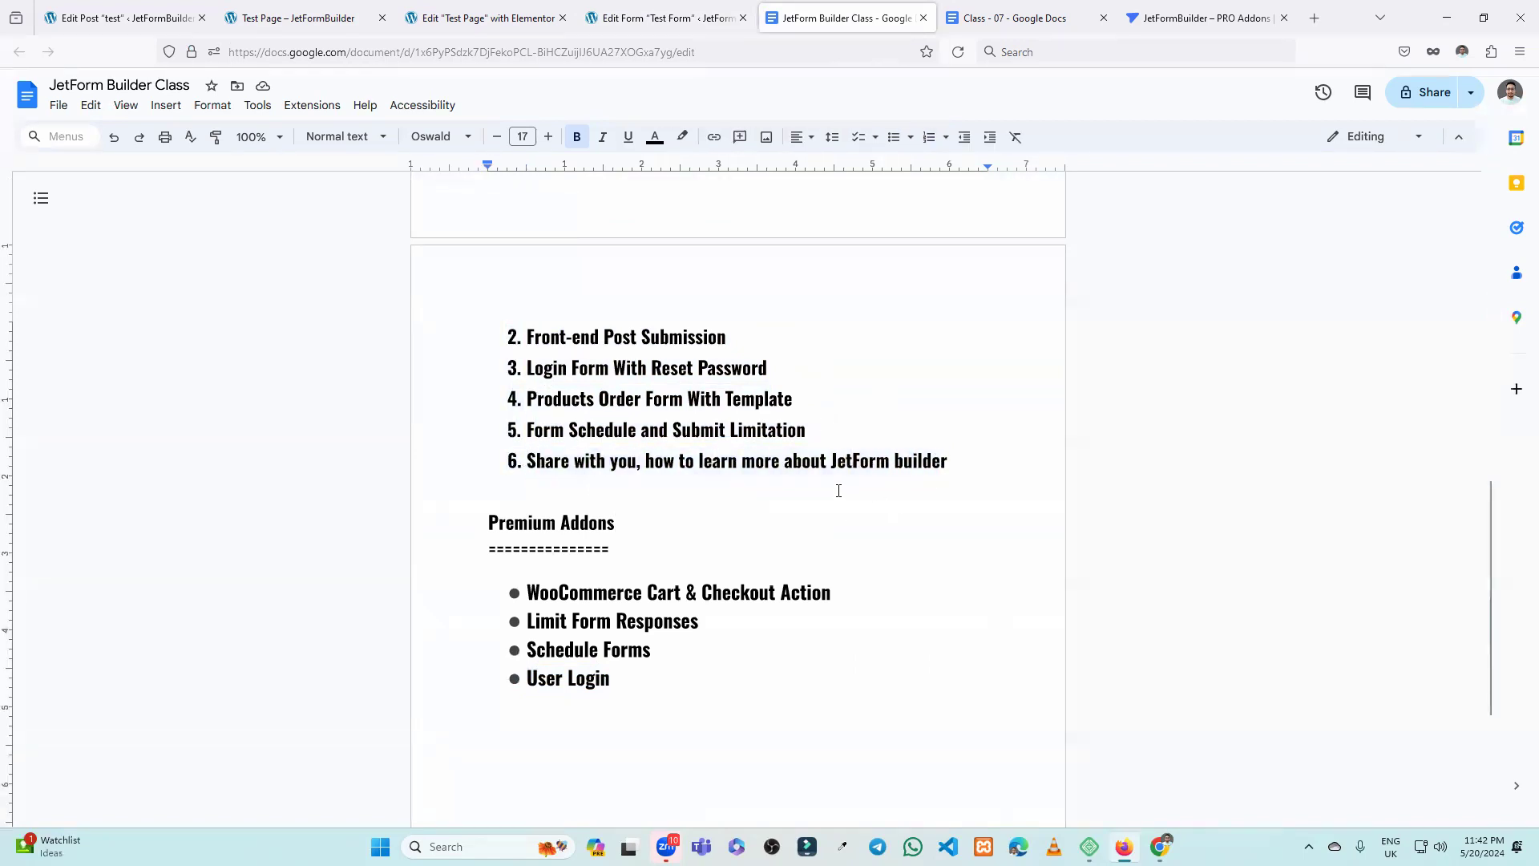
{"action": "key", "text": "alt+shift"}
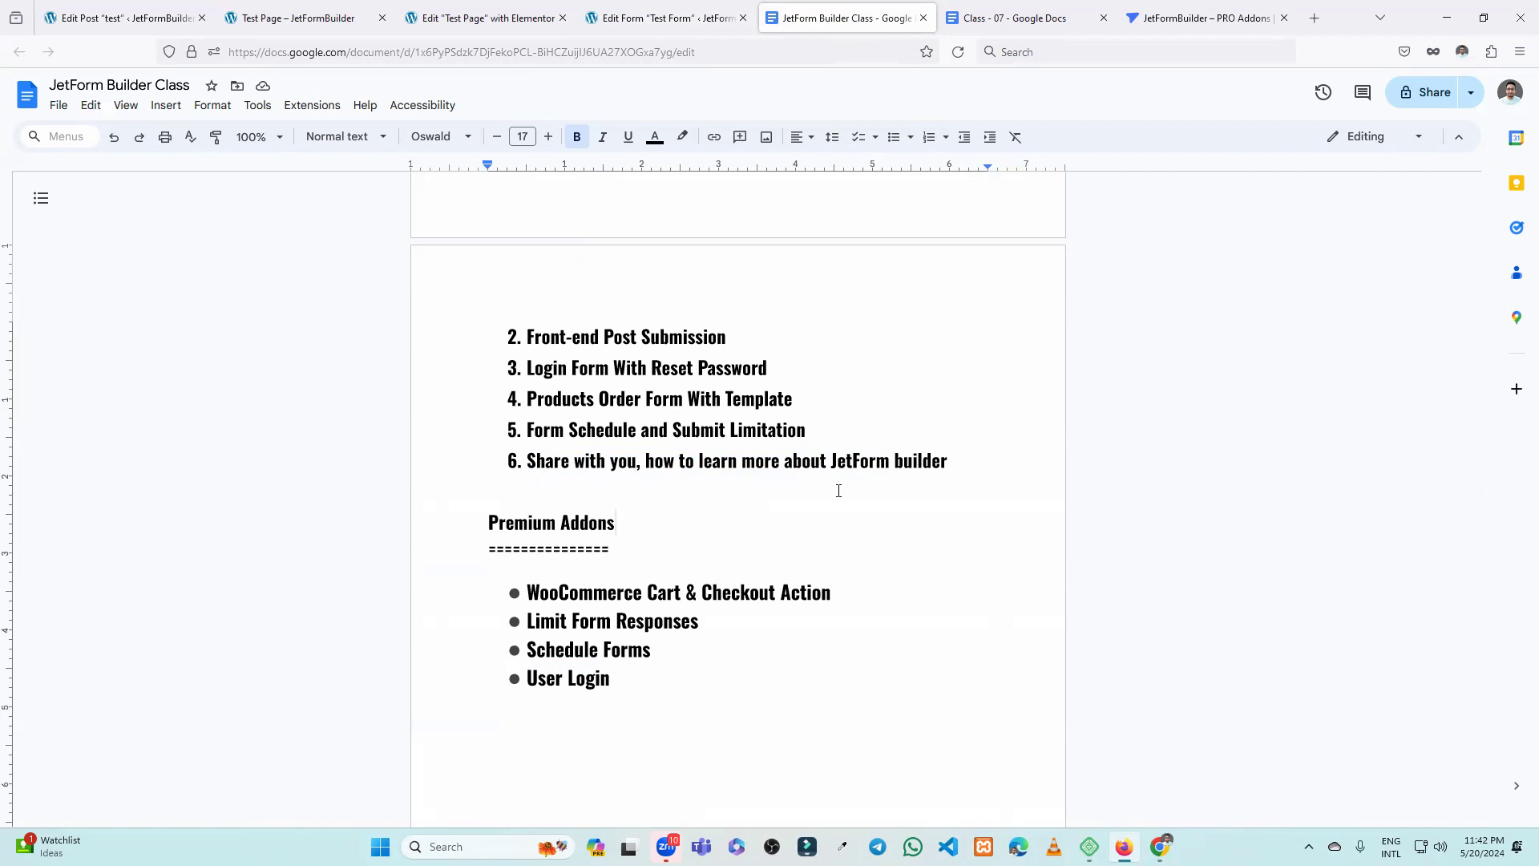
Return to the Test Form editor and check the form field name of the Status radio field.
{"action": "left_click", "coordinate": [297, 18]}
{"action": "left_click", "coordinate": [481, 18]}
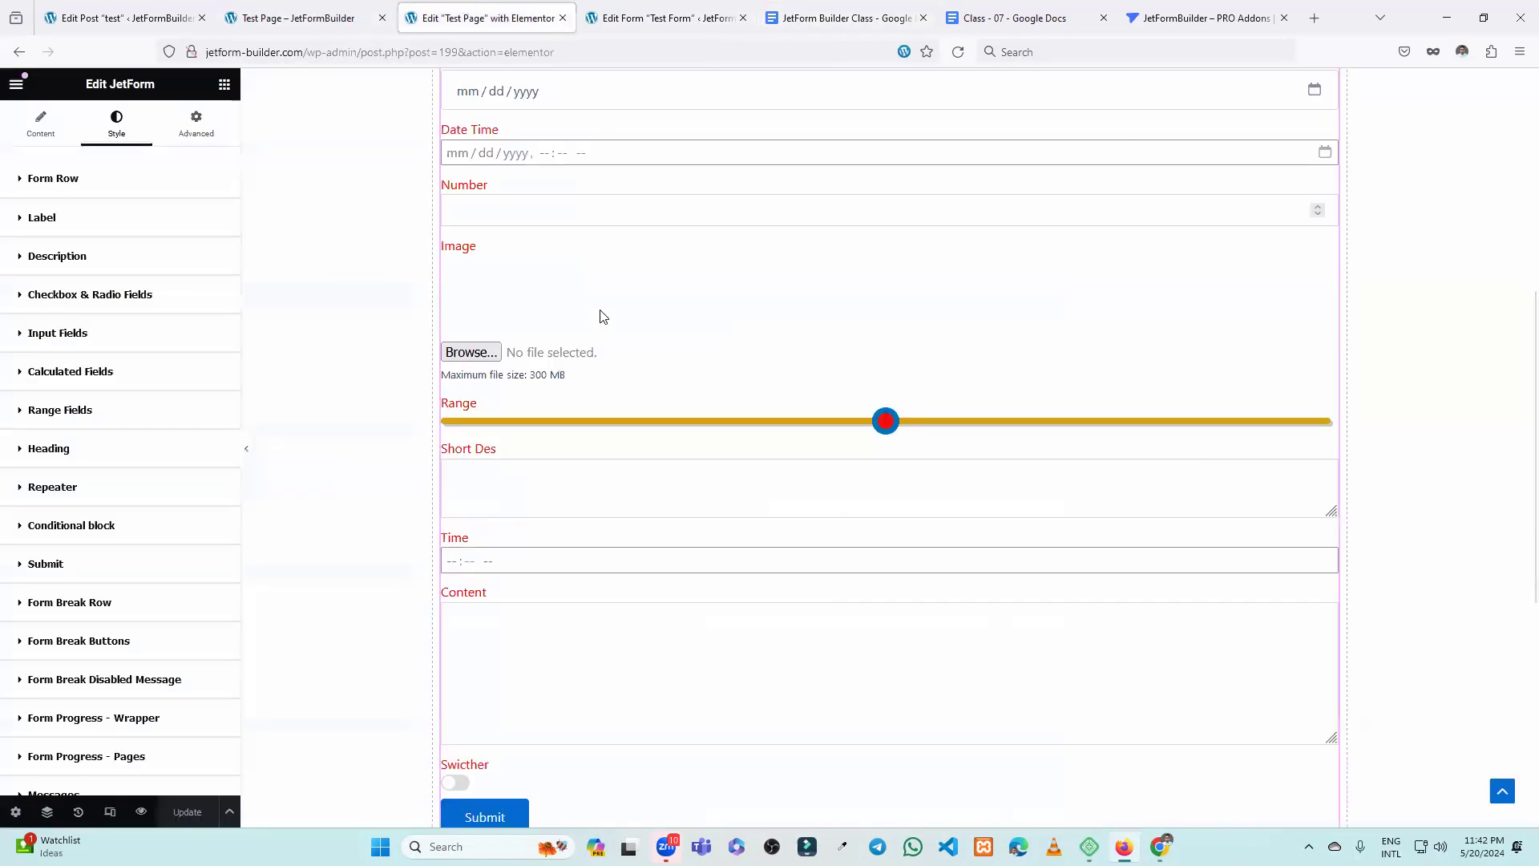
{"action": "left_click", "coordinate": [622, 18]}
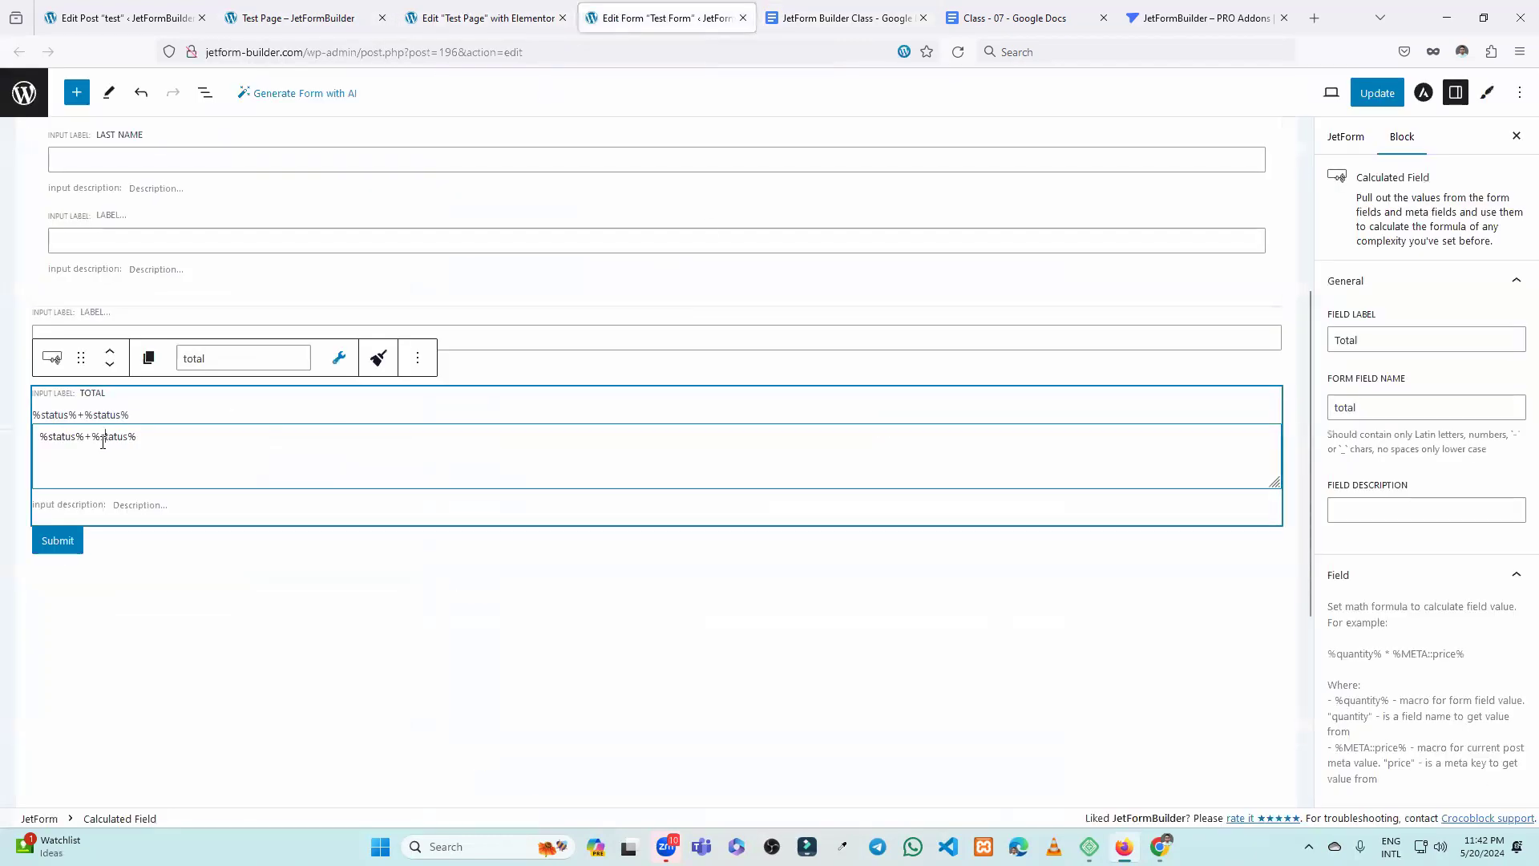
{"action": "scroll", "coordinate": [125, 409], "scroll_direction": "up", "scroll_amount": 3}
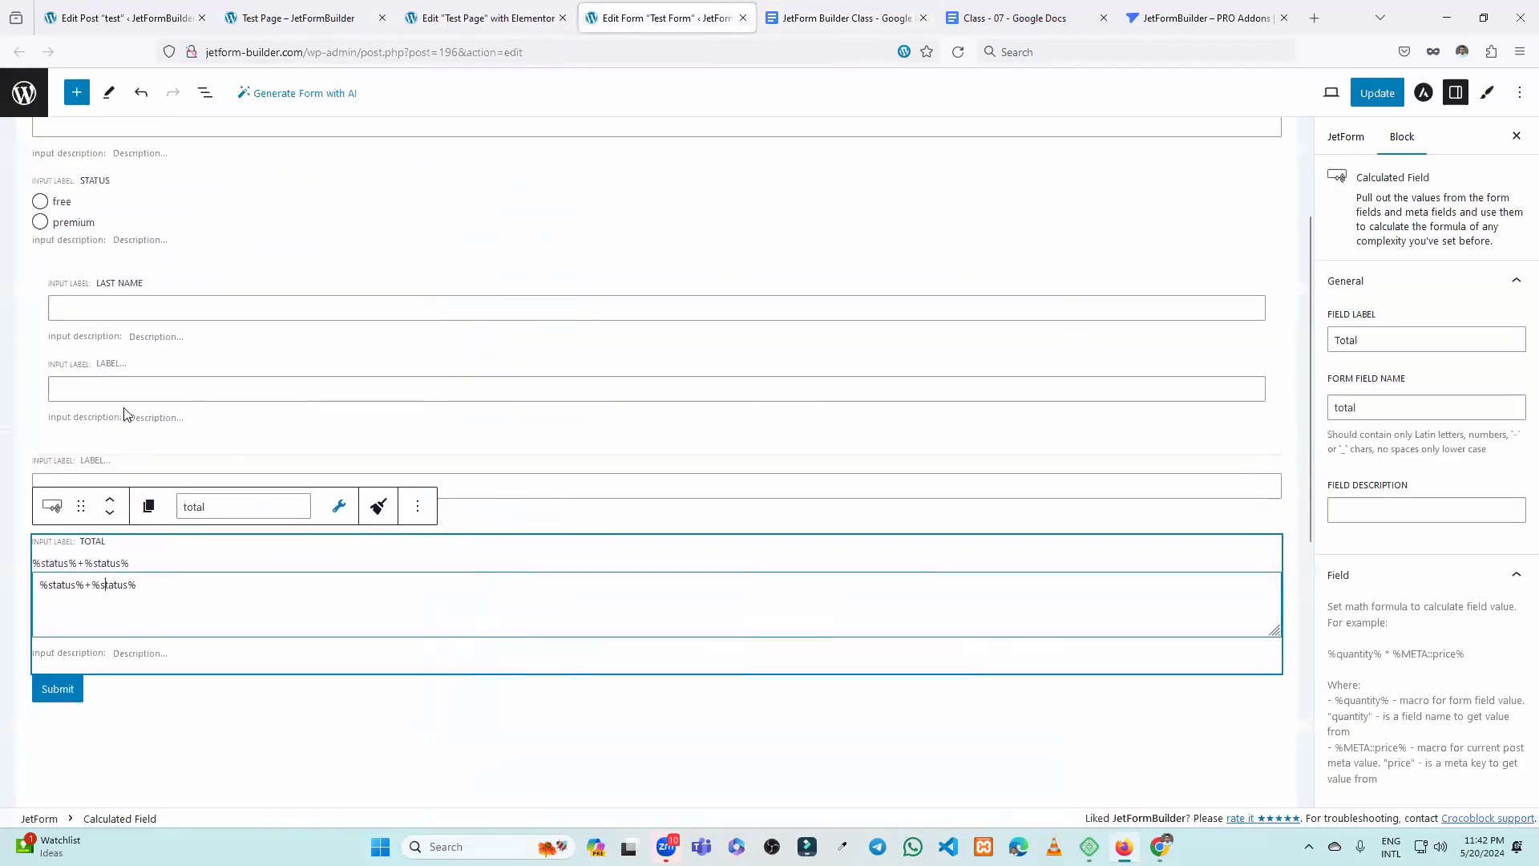
{"action": "left_click", "coordinate": [103, 233]}
{"action": "double_click", "coordinate": [1341, 406]}
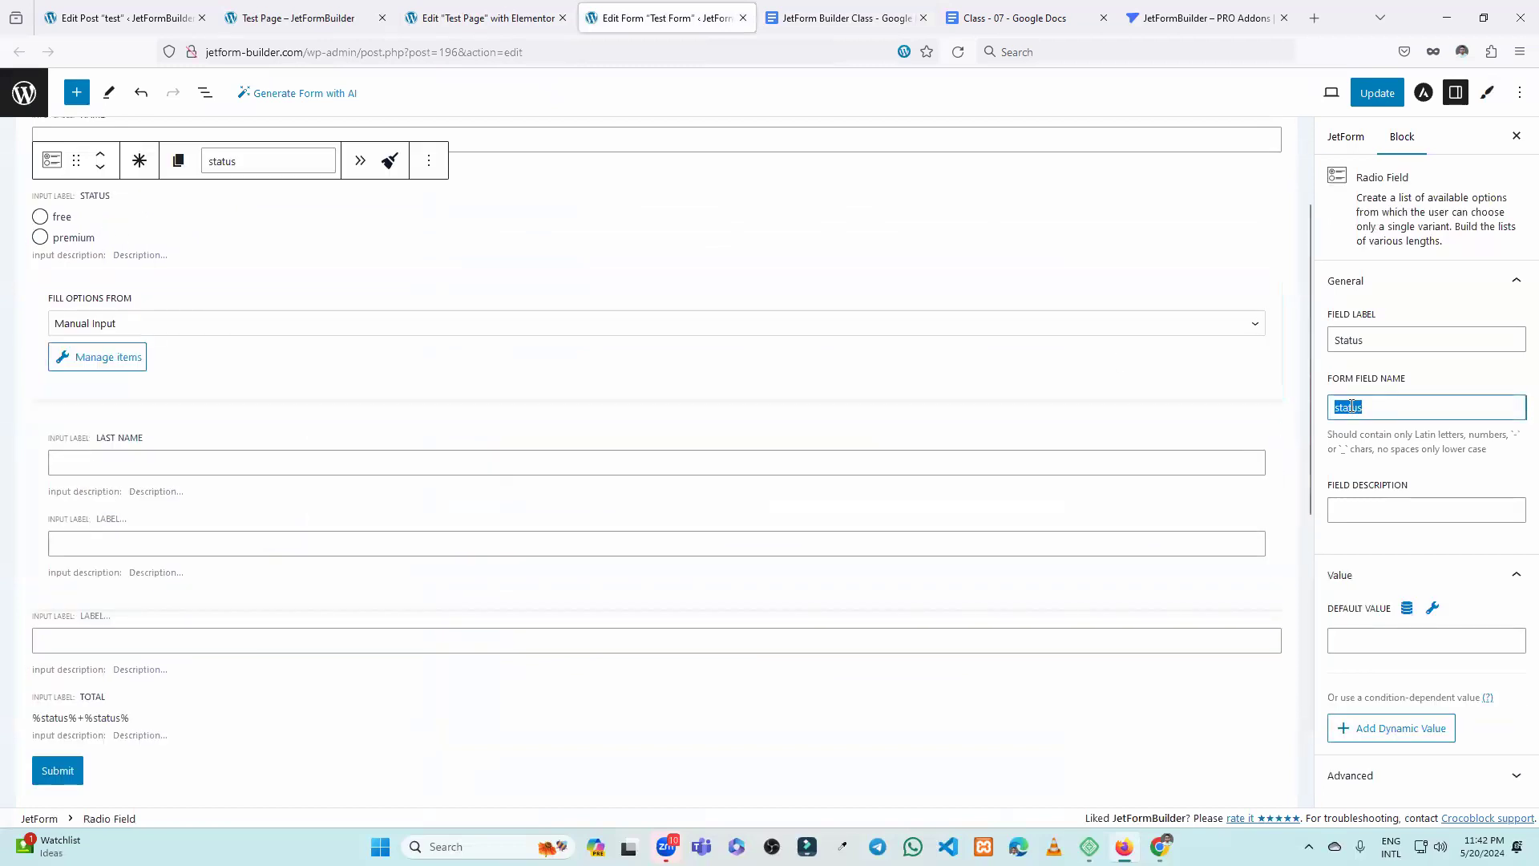
{"action": "left_click", "coordinate": [1367, 408]}
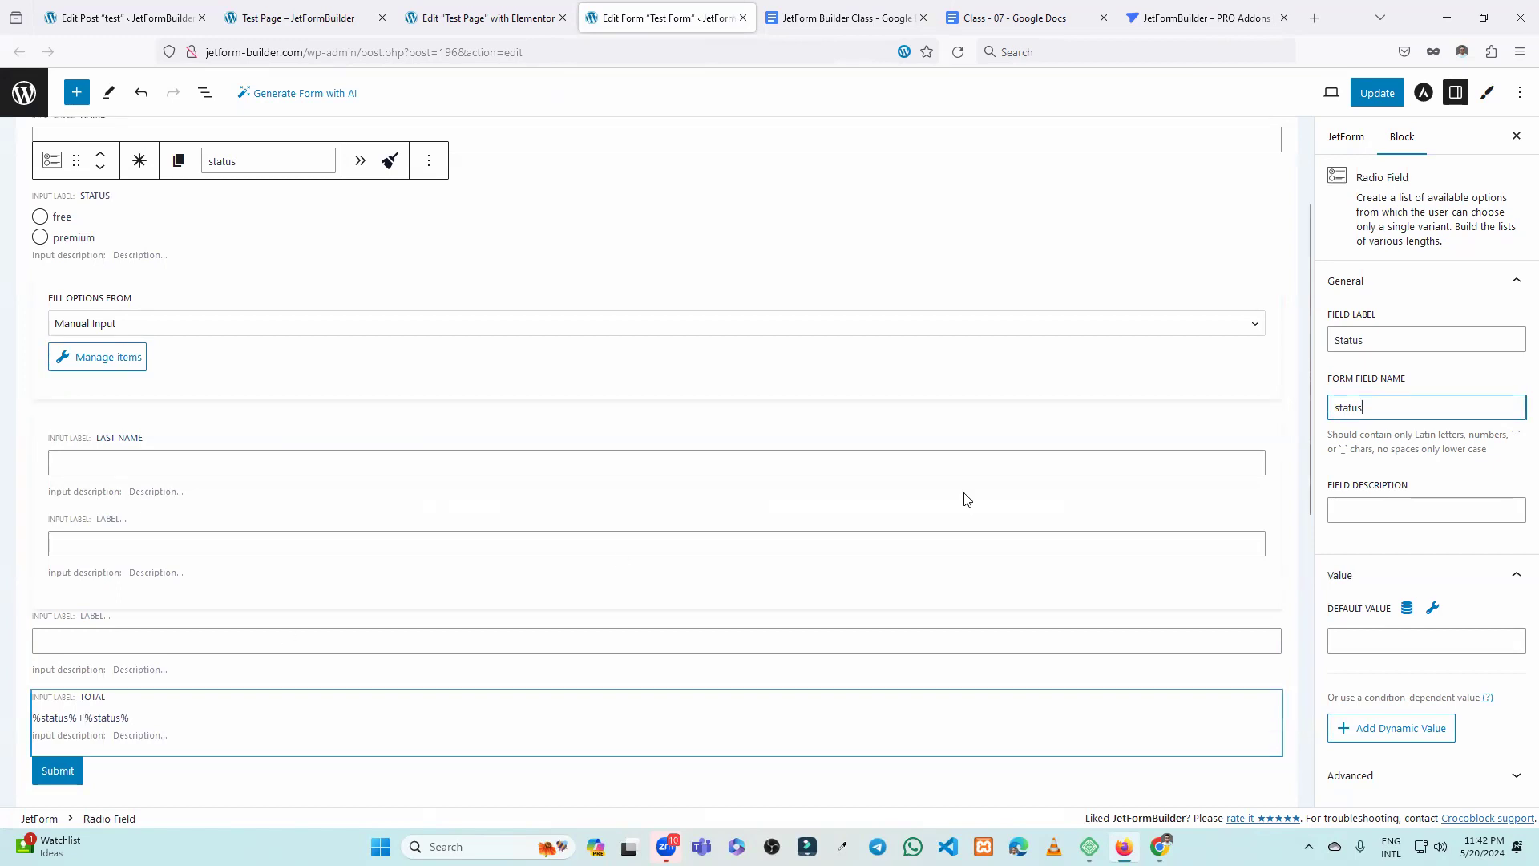
{"action": "double_click", "coordinate": [1353, 407]}
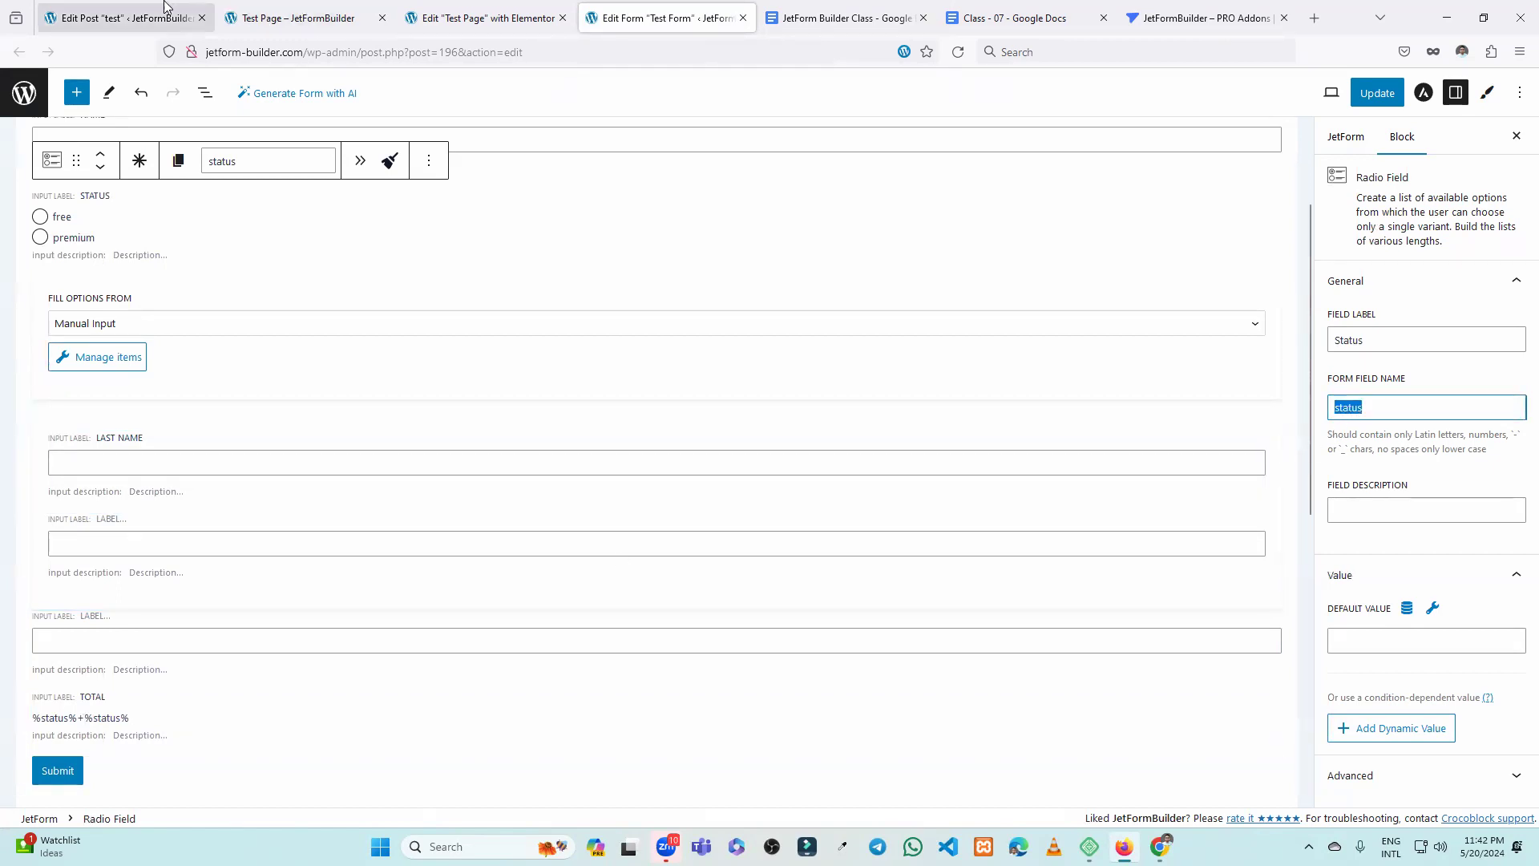
Open the test property post's edit page and examine the meta field names in its Settings section.
{"action": "left_click", "coordinate": [120, 18]}
{"action": "left_click", "coordinate": [210, 511]}
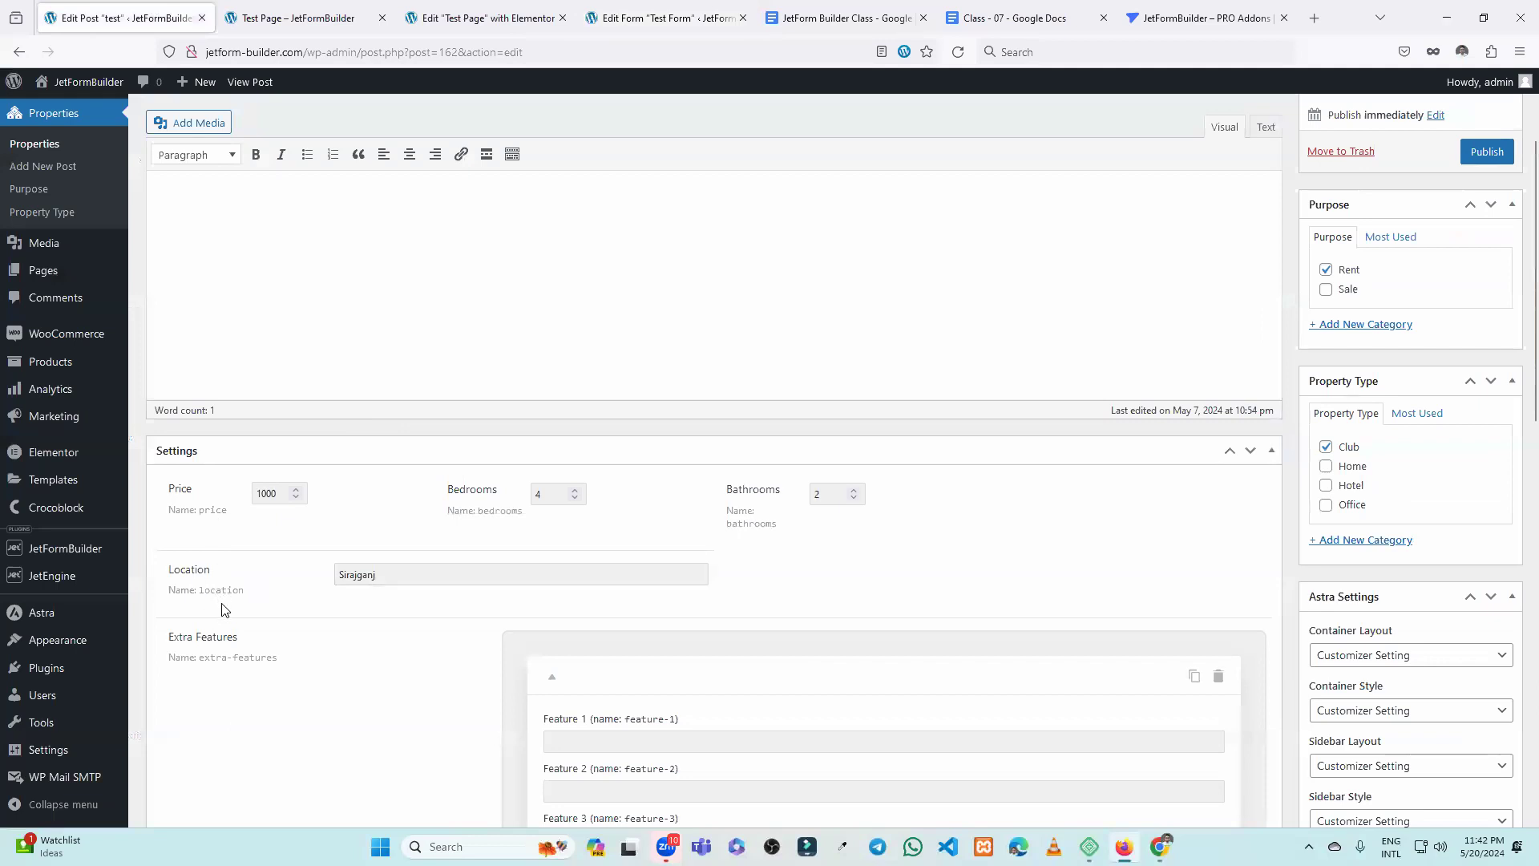